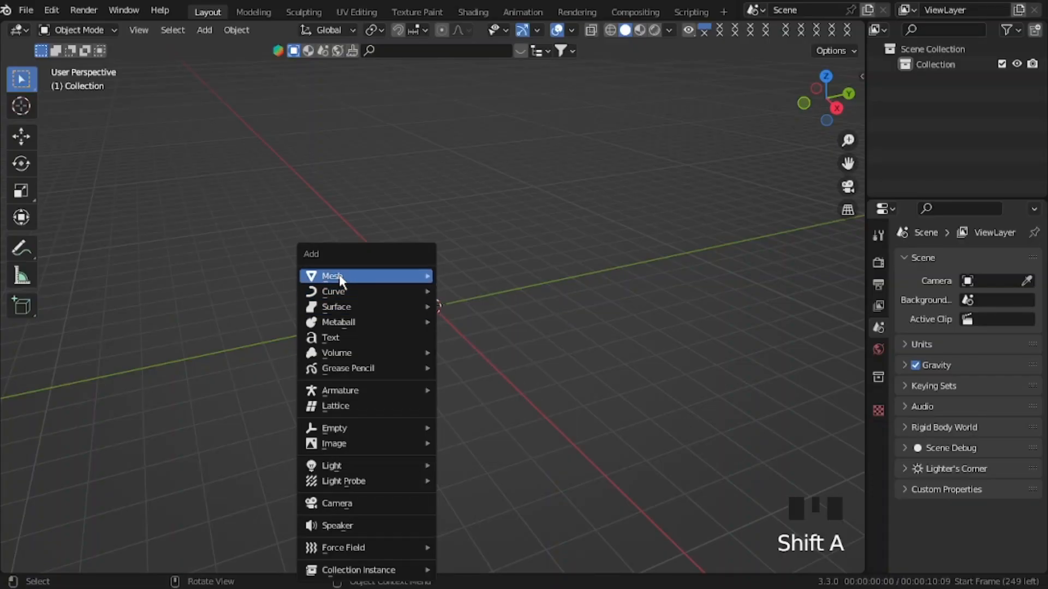
Step: Add a plane mesh at the origin and scale it by 4
{"action": "mouse_move", "coordinate": [339, 276]}
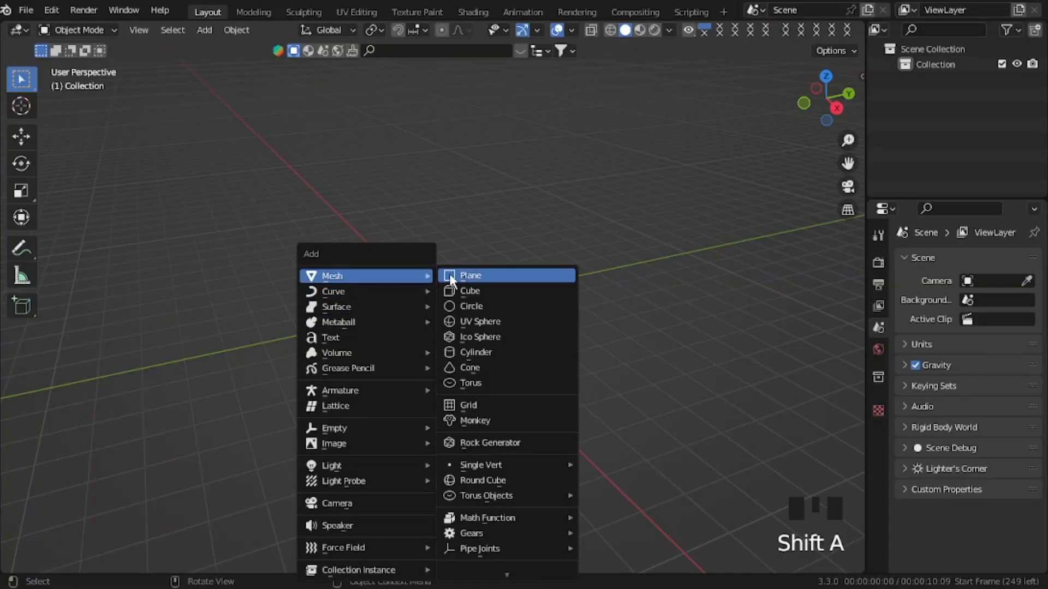
{"action": "left_click", "coordinate": [451, 276]}
{"action": "key", "text": "s"}
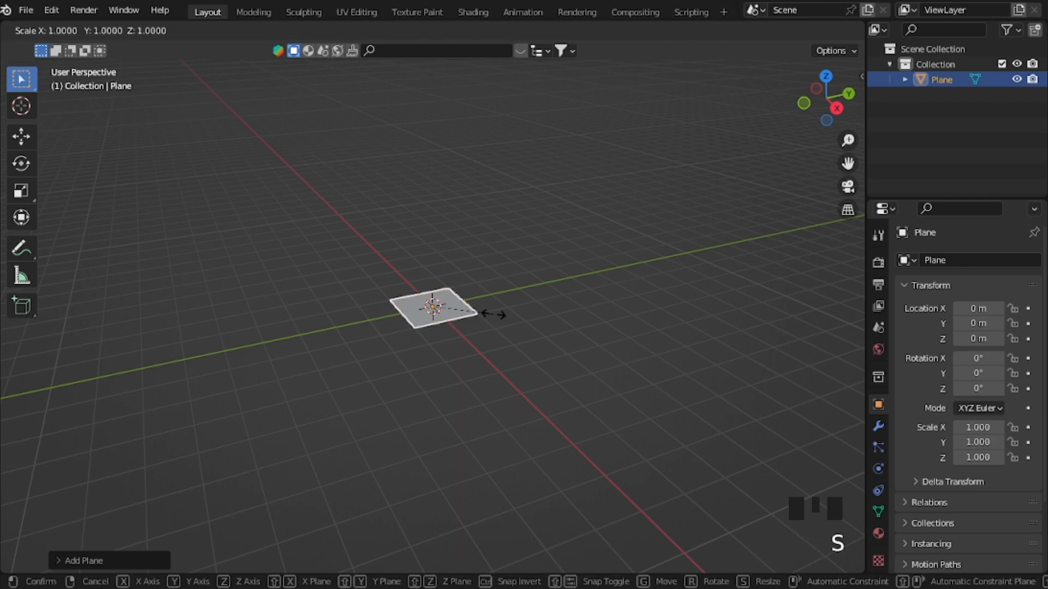
{"action": "key", "text": "4"}
{"action": "key", "text": "Return"}
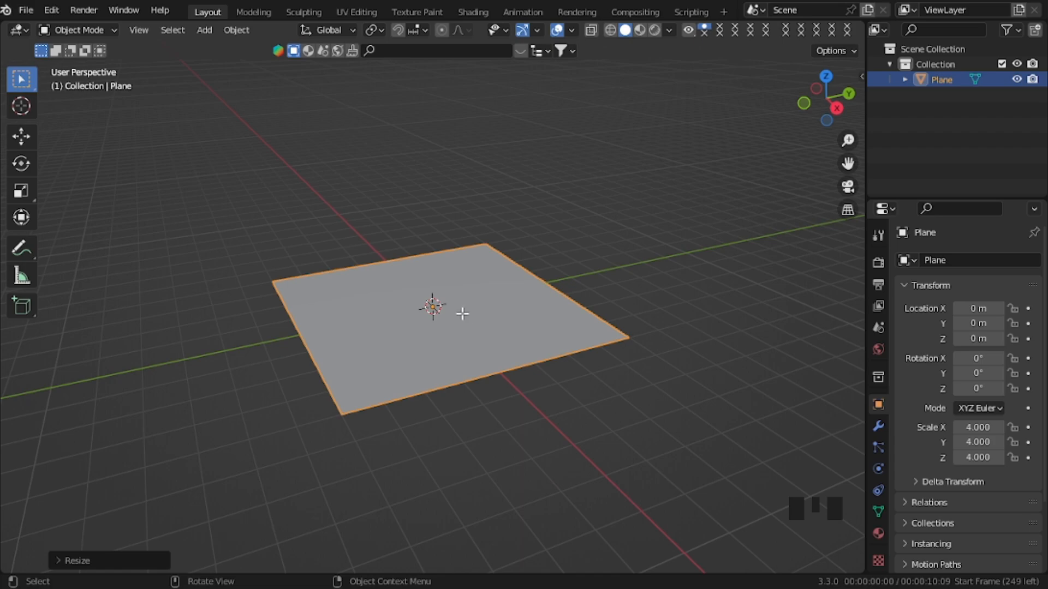
Step: Extrude the plane's face upward about 0.4 m to form a base slab
{"action": "key", "text": "Tab"}
{"action": "key", "text": "e"}
{"action": "key", "text": "3"}
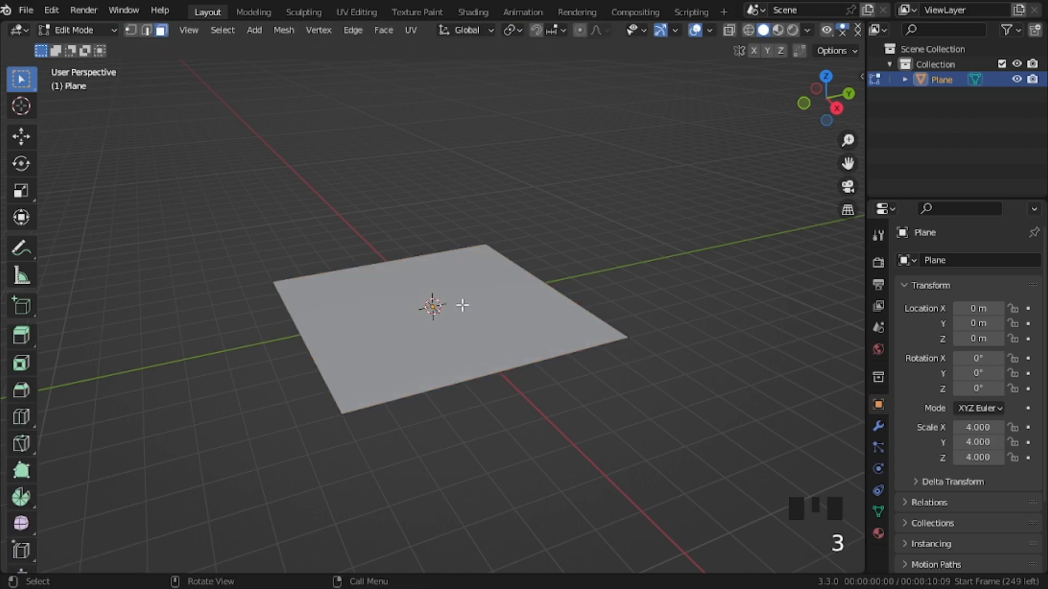
{"action": "left_click", "coordinate": [461, 306]}
{"action": "key", "text": "e"}
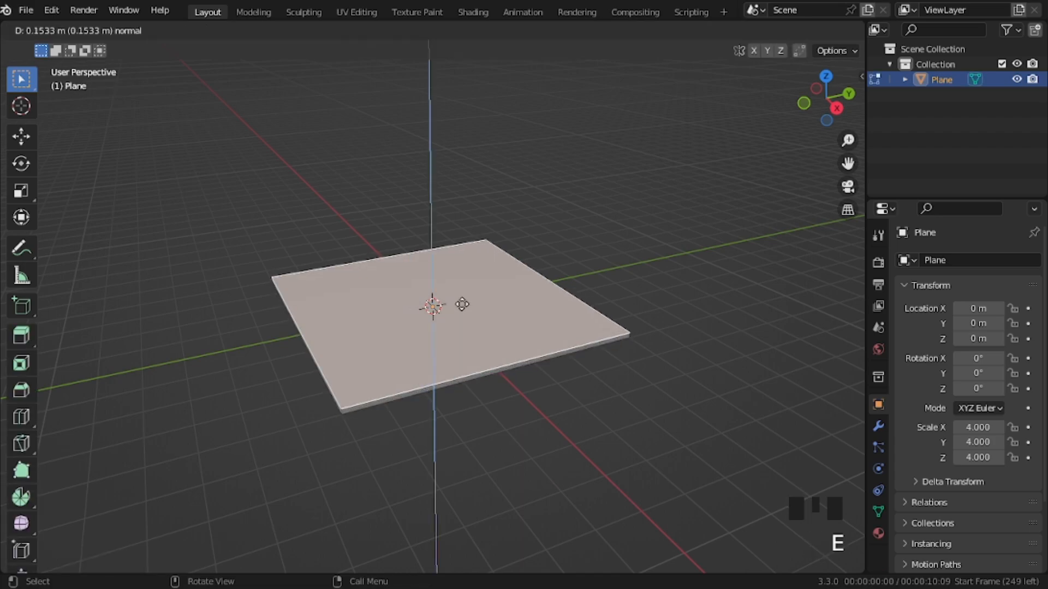
{"action": "left_click", "coordinate": [464, 298]}
Step: Snap the 3D cursor to the slab's top face and add a plane there as a separate object
{"action": "key", "text": "Tab"}
{"action": "key", "text": "Tab"}
{"action": "key", "text": "shift+s"}
{"action": "left_click", "coordinate": [469, 336]}
{"action": "key", "text": "shift+s"}
{"action": "left_click", "coordinate": [473, 265]}
{"action": "key", "text": "Tab"}
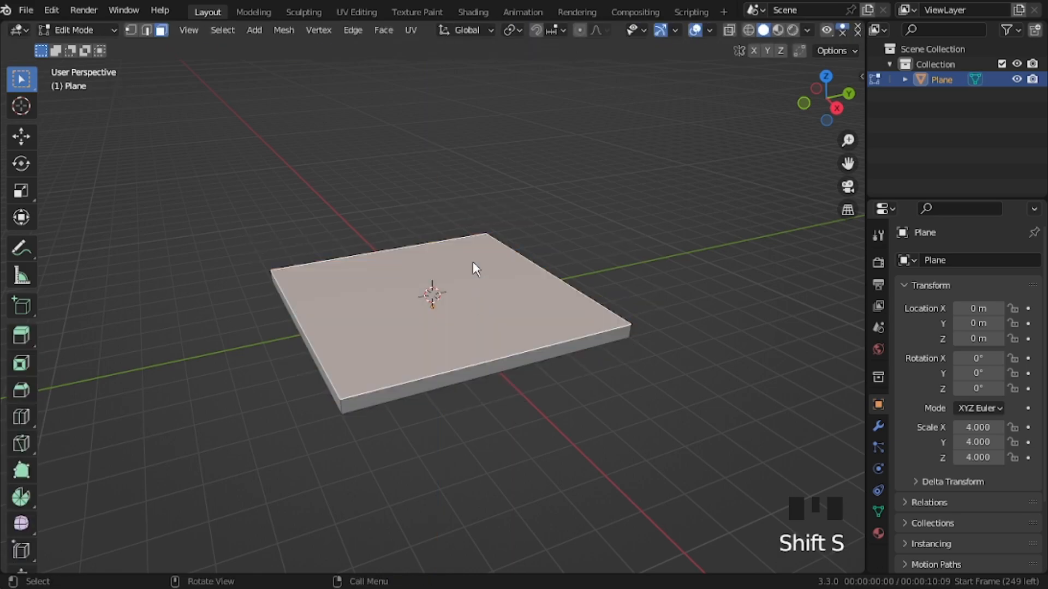
{"action": "key", "text": "shift+a"}
{"action": "mouse_move", "coordinate": [472, 260]}
{"action": "left_click", "coordinate": [542, 260]}
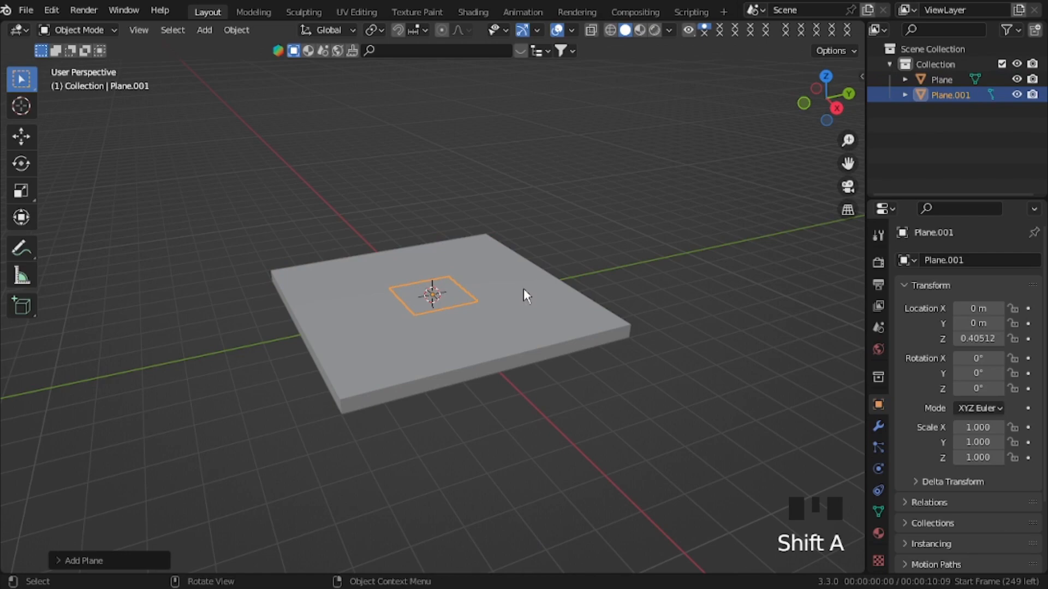
Step: From the top view, turn on snapping and move the new plane to the slab's corner at X -3 m, Y 3 m
{"action": "key", "text": "KP_7"}
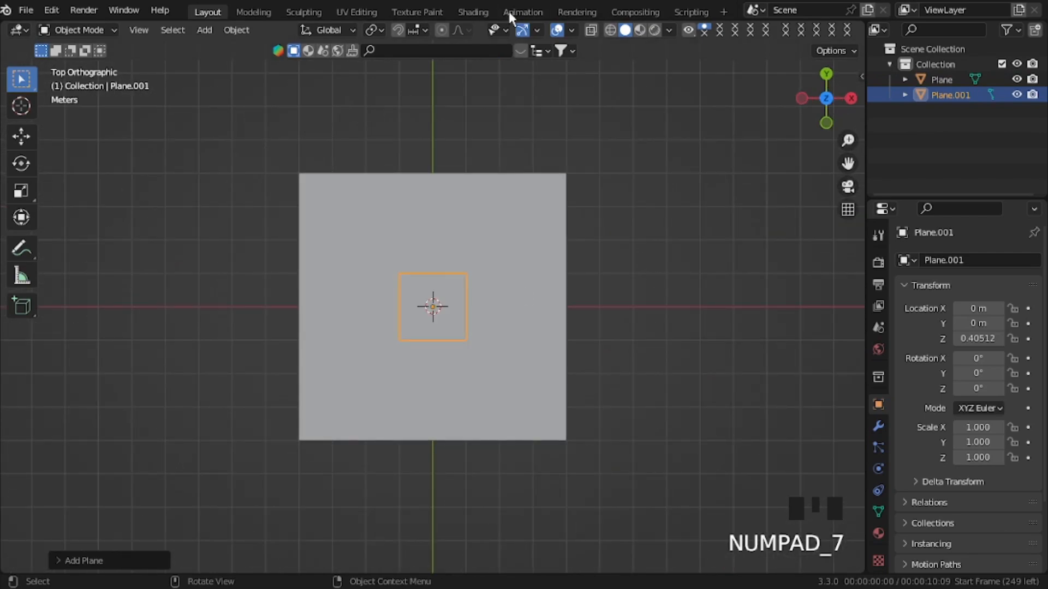
{"action": "left_click", "coordinate": [425, 30]}
{"action": "left_click", "coordinate": [376, 90]}
{"action": "left_click", "coordinate": [396, 32]}
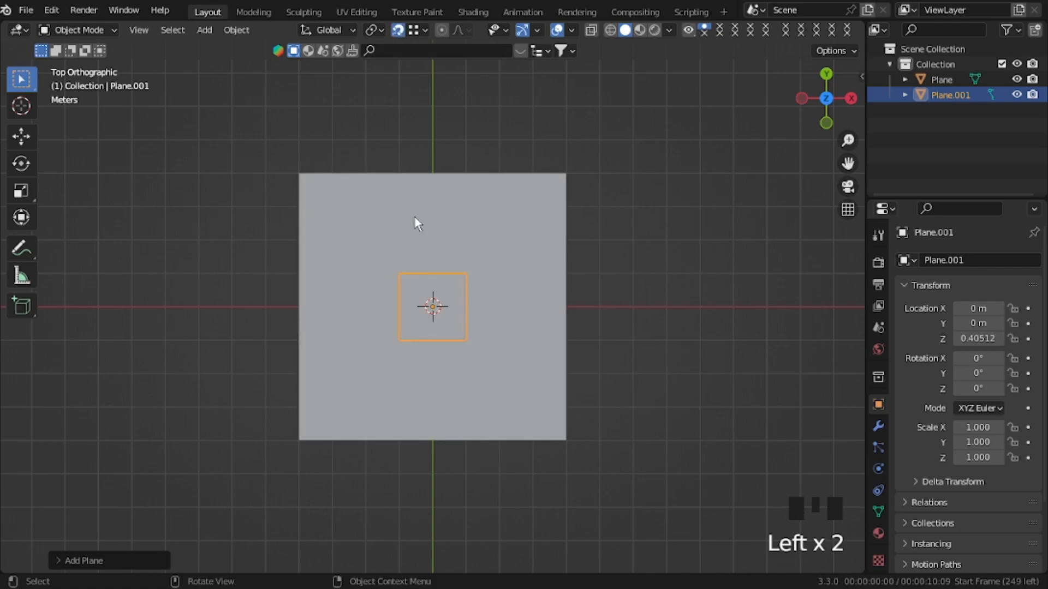
{"action": "key", "text": "g"}
{"action": "left_click", "coordinate": [330, 193]}
Step: Move the small plane's +X edge about 2 m along X, out to the slab's centre line
{"action": "key", "text": "Tab"}
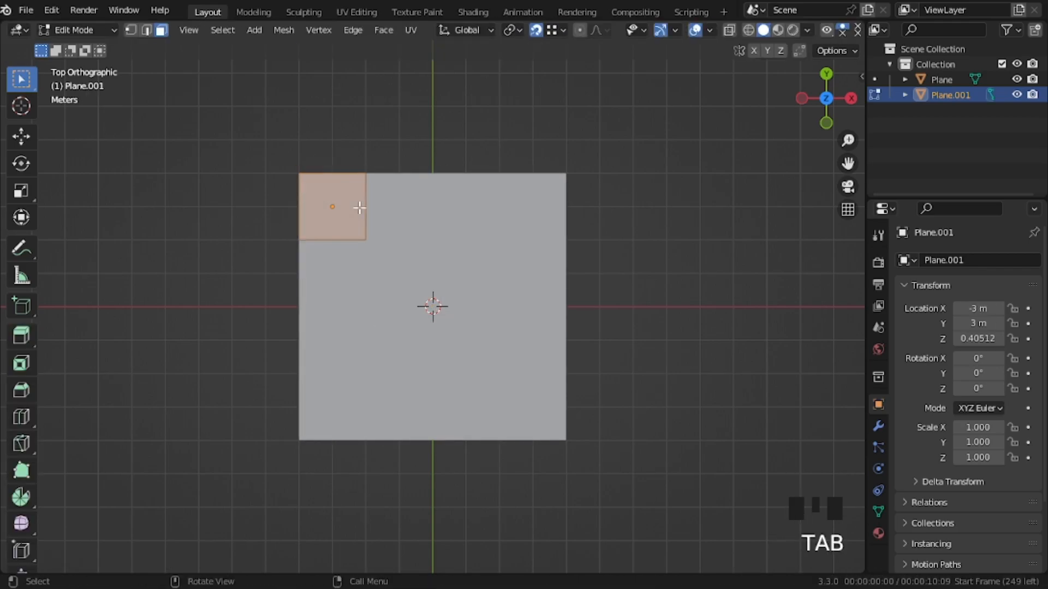
{"action": "key", "text": "2"}
{"action": "left_click", "coordinate": [364, 208]}
{"action": "key", "text": "g"}
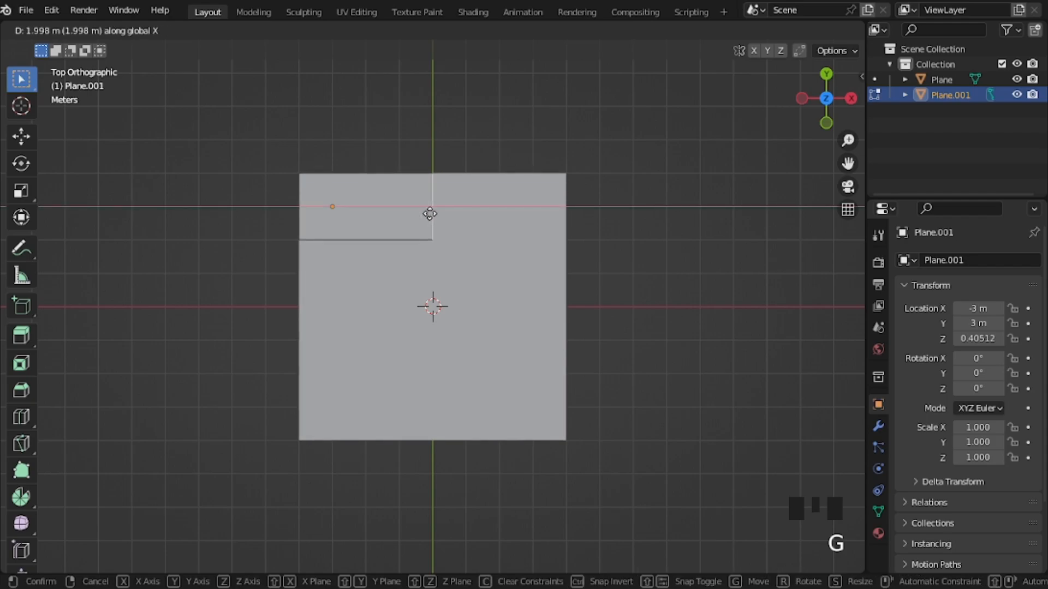
{"action": "left_click", "coordinate": [405, 238]}
Step: Move the plane's -Y edge about 4 m toward the slab's front, leaving about 2 m of slab uncovered
{"action": "left_click", "coordinate": [406, 239]}
{"action": "key", "text": "g"}
{"action": "key", "text": "y"}
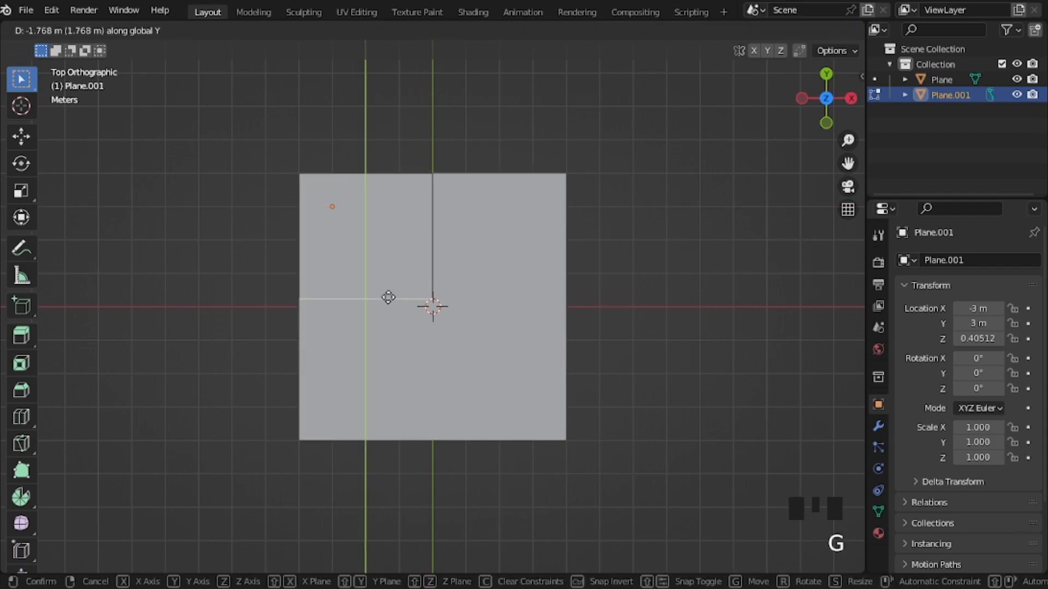
{"action": "left_click", "coordinate": [388, 300]}
{"action": "middle_click_drag", "start_coordinate": [406, 304], "coordinate": [396, 281]}
{"action": "key", "text": "KP_7"}
{"action": "key", "text": "g"}
{"action": "key", "text": "y"}
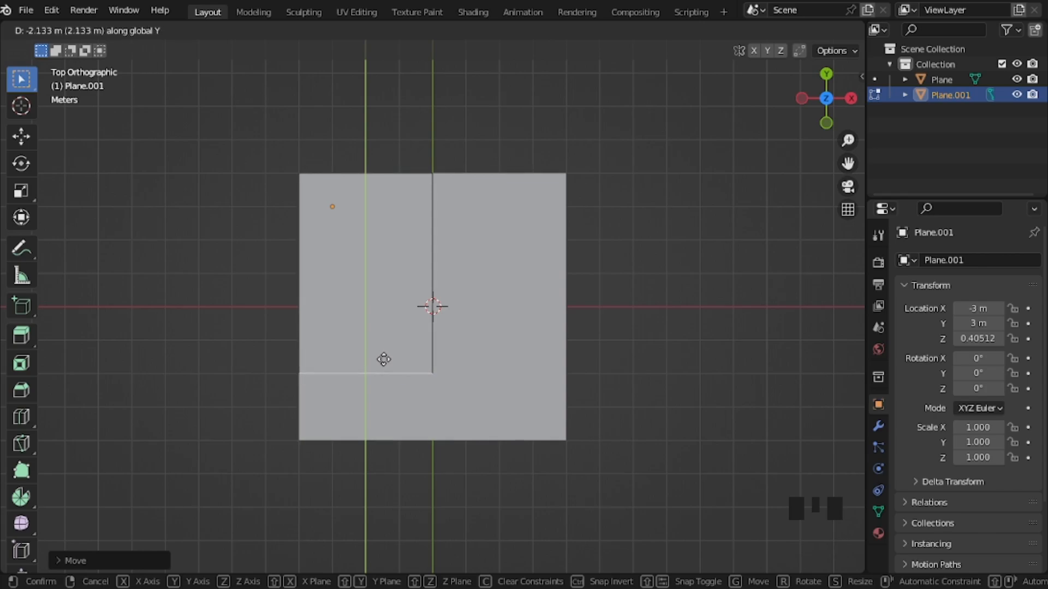
{"action": "left_click", "coordinate": [402, 351]}
Step: Move the plane's +X edge a further 2 m or so along X, leaving about 2 m of slab beyond it
{"action": "key", "text": "g"}
{"action": "key", "text": "x"}
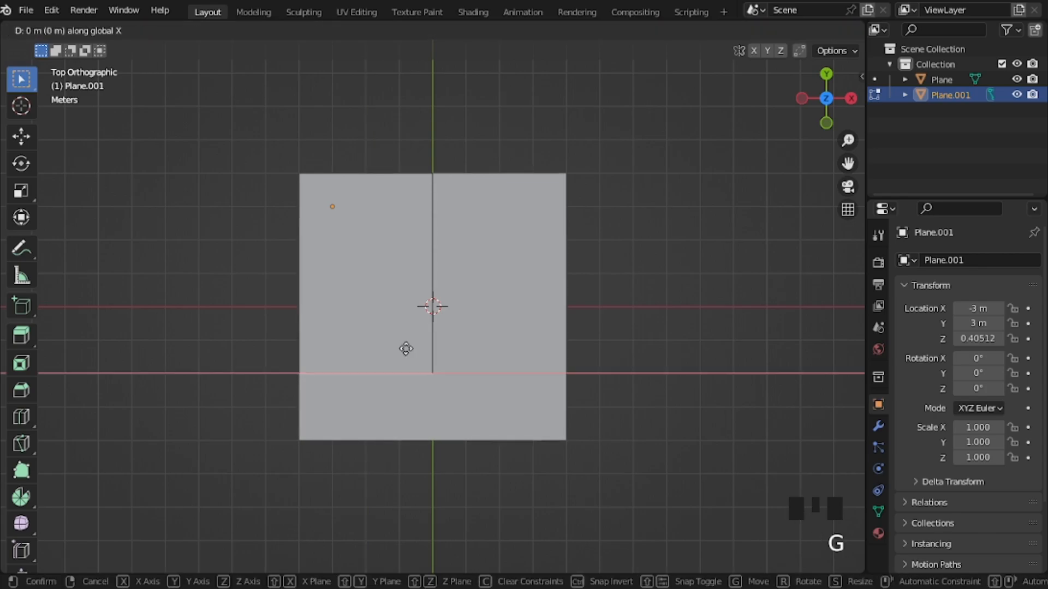
{"action": "right_click", "coordinate": [441, 348]}
{"action": "left_click", "coordinate": [453, 341]}
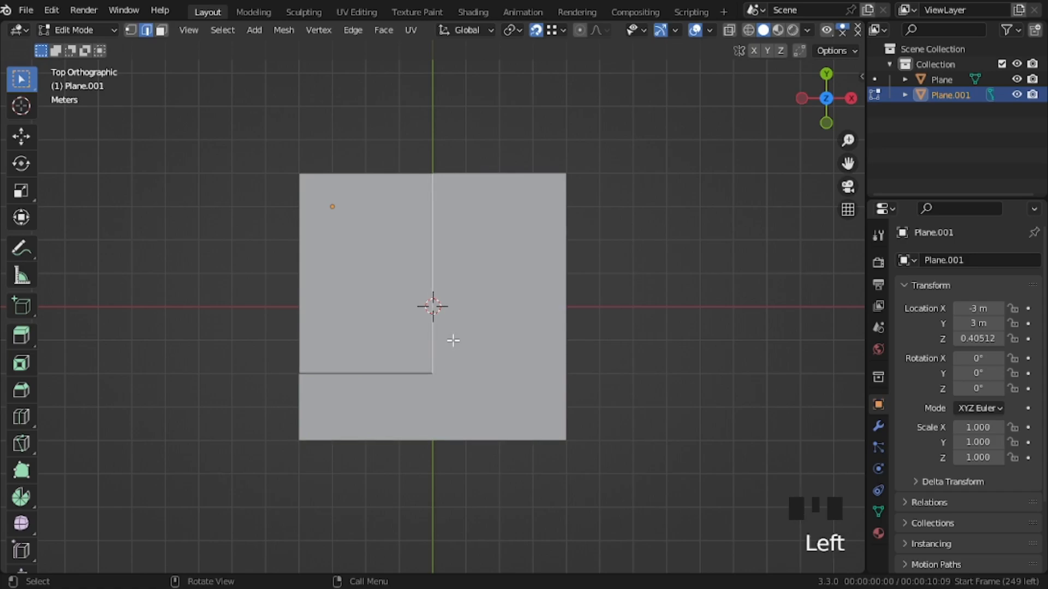
{"action": "key", "text": "g"}
{"action": "key", "text": "x"}
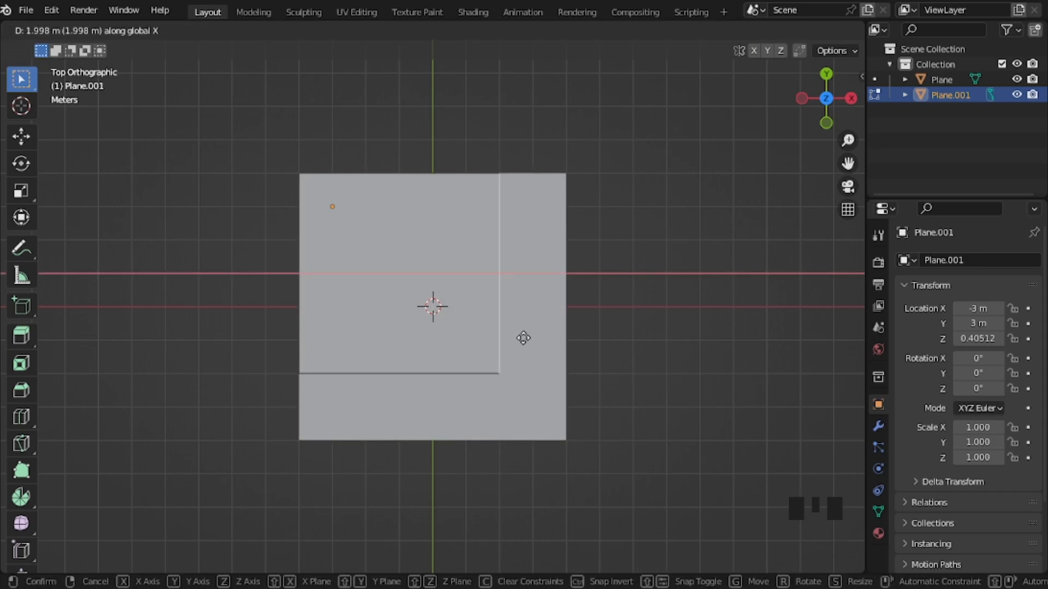
{"action": "left_click", "coordinate": [523, 338]}
Step: Extrude the enlarged plane's face upward about 3.6 m into a block and nudge its top face slightly in the right view
{"action": "middle_click_drag", "start_coordinate": [522, 341], "coordinate": [428, 260]}
{"action": "left_click", "coordinate": [424, 251]}
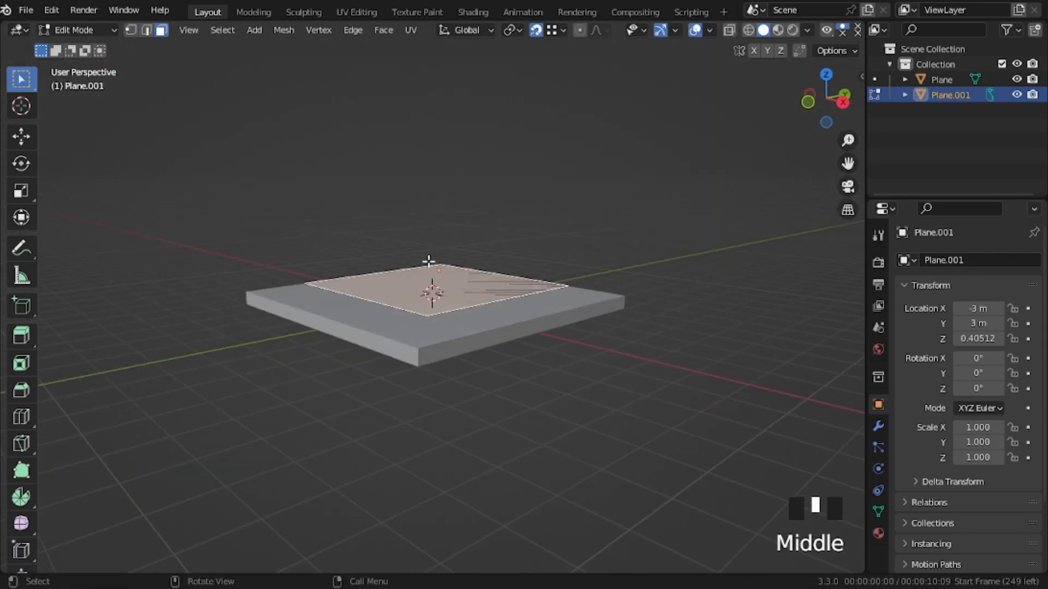
{"action": "key", "text": "e"}
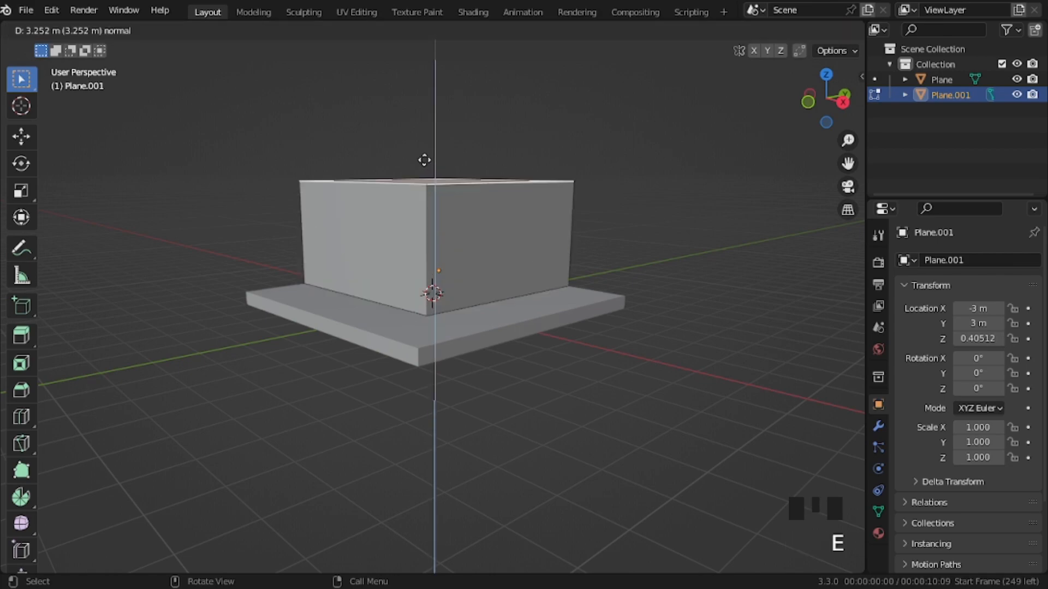
{"action": "left_click", "coordinate": [424, 156]}
{"action": "key", "text": "KP_3"}
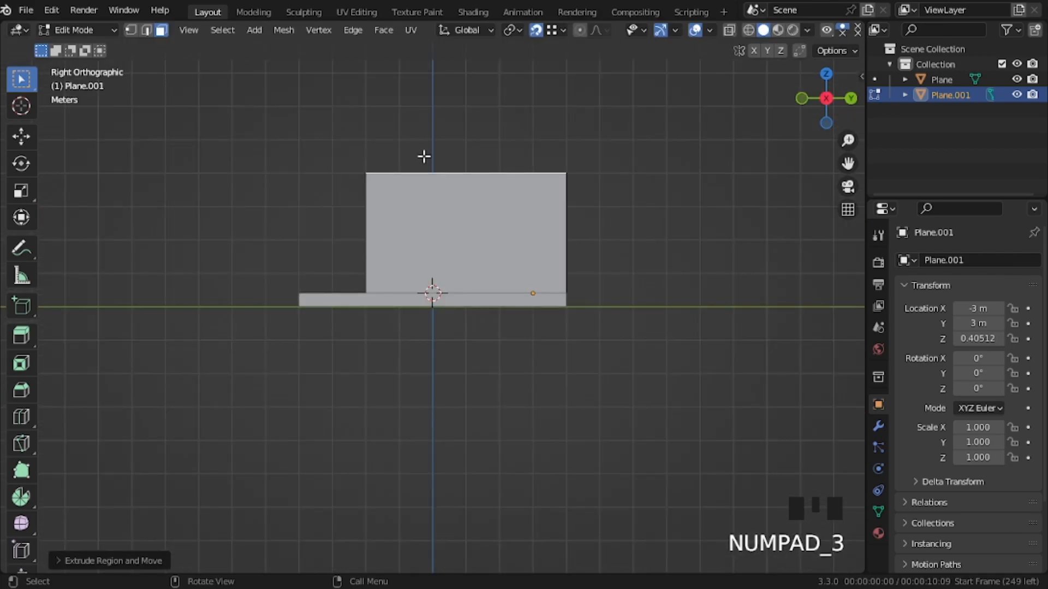
{"action": "key", "text": "g"}
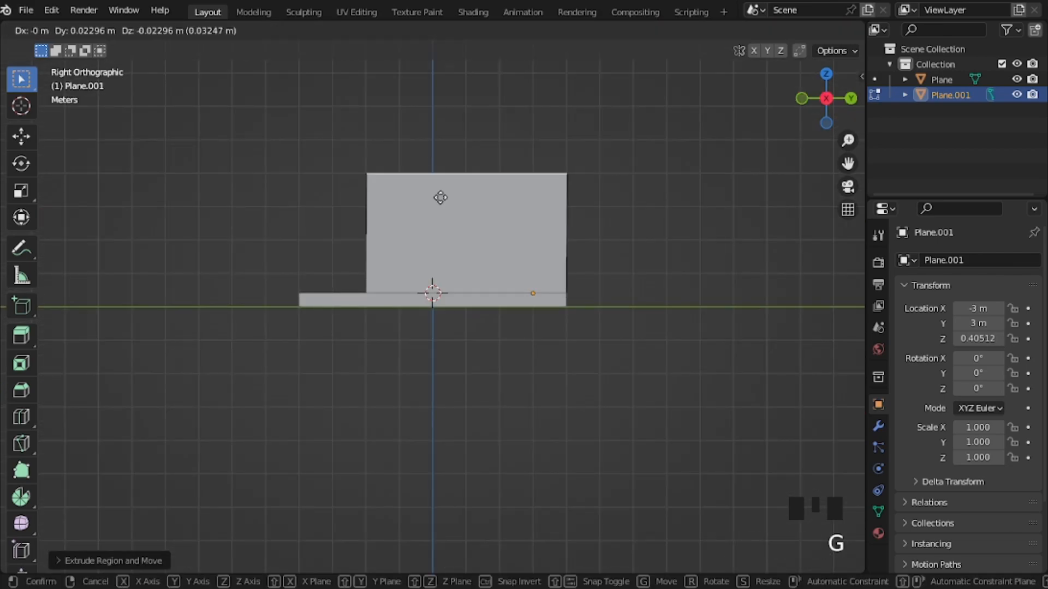
{"action": "left_click", "coordinate": [441, 198]}
Step: Extrude the block's top face upward about 1 m to create a narrow band section
{"action": "middle_click_drag", "start_coordinate": [222, 227], "coordinate": [383, 262]}
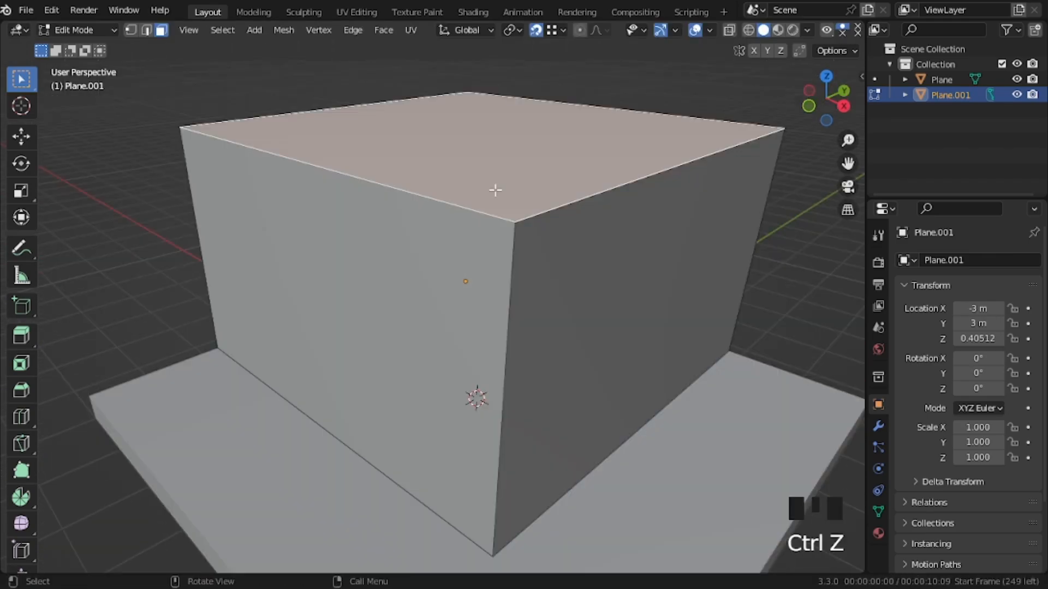
{"action": "key", "text": "KP_3"}
{"action": "middle_click_drag", "start_coordinate": [493, 189], "coordinate": [456, 404], "text": "shift"}
{"action": "key", "text": "e"}
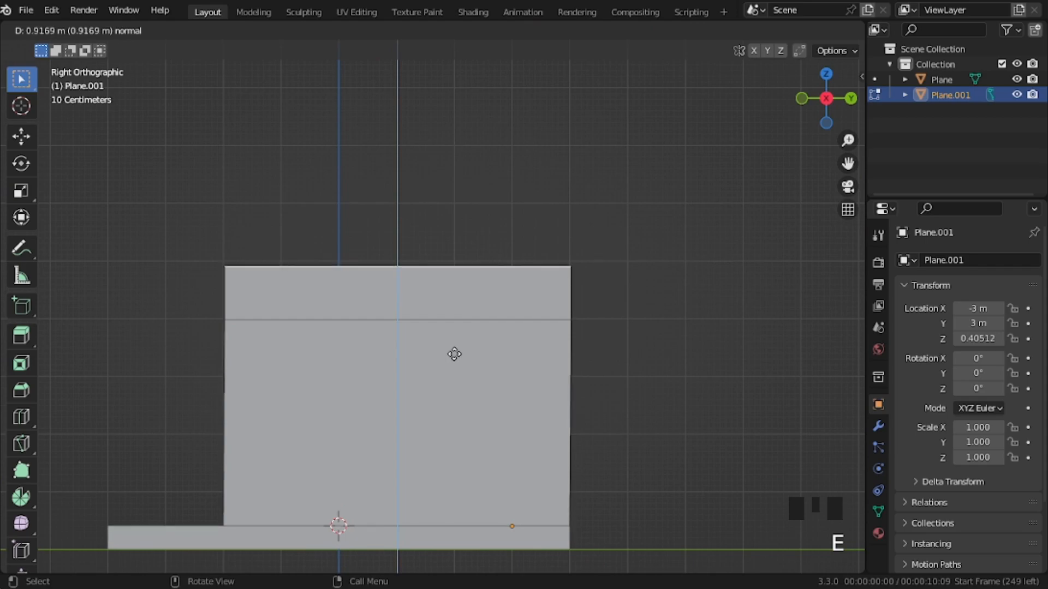
{"action": "left_click", "coordinate": [457, 348]}
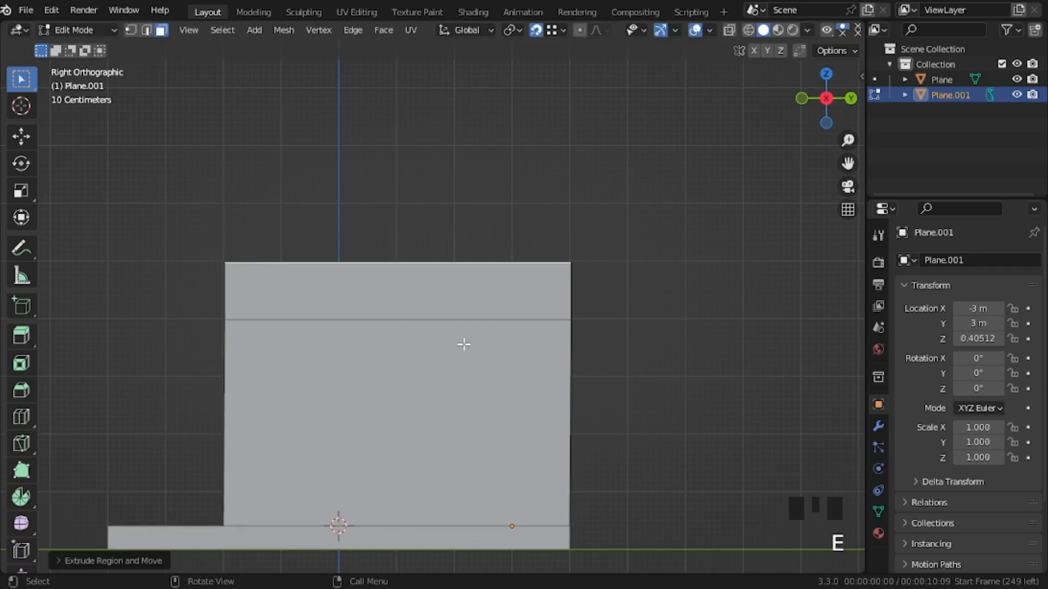
Step: Extrude the top face again for an upper storey and adjust its height along Z to about 4 m
{"action": "key", "text": "e"}
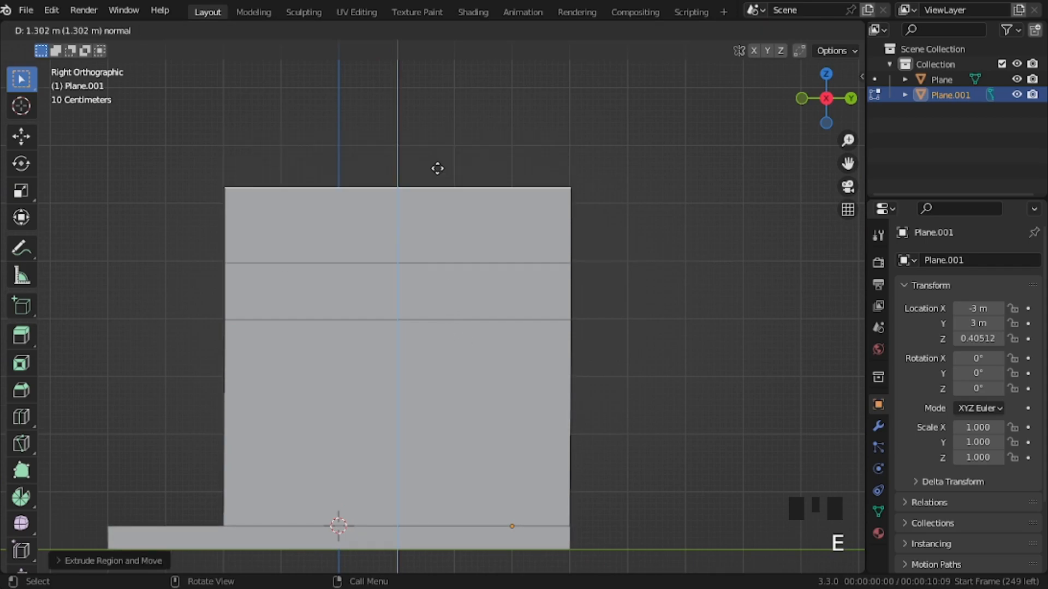
{"action": "left_click", "coordinate": [539, 134]}
{"action": "middle_click_drag", "start_coordinate": [545, 157], "coordinate": [531, 271], "text": "shift"}
{"action": "key", "text": "g"}
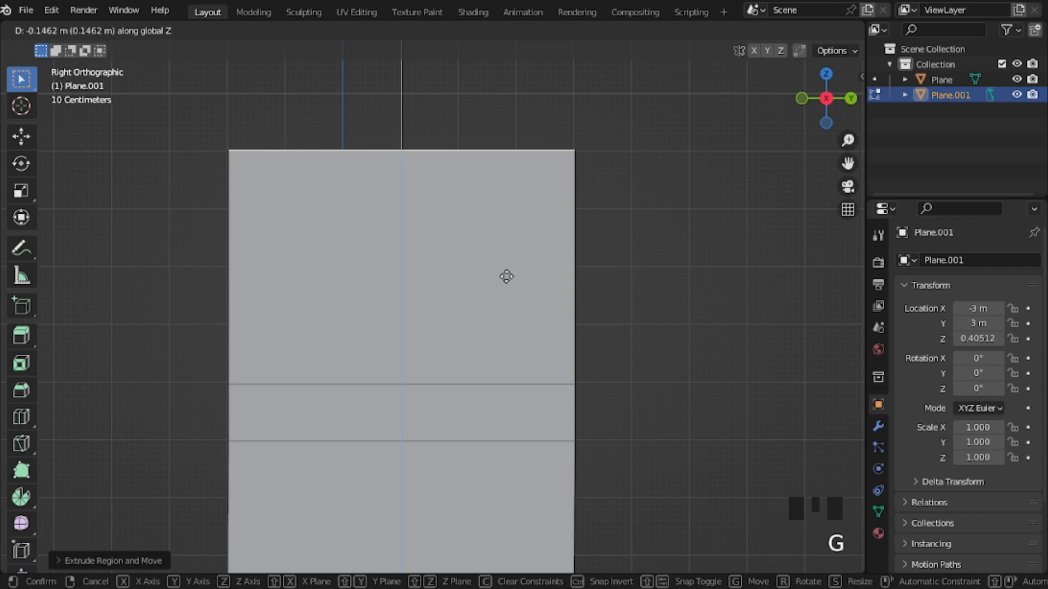
{"action": "left_click", "coordinate": [506, 277]}
Step: Select the loop of faces around the narrow band and extrude it outward along normals about 0.6 m with even thickness
{"action": "middle_click_drag", "start_coordinate": [390, 285], "coordinate": [460, 293]}
{"action": "key", "text": "shift+grave"}
{"action": "key", "text": "s"}
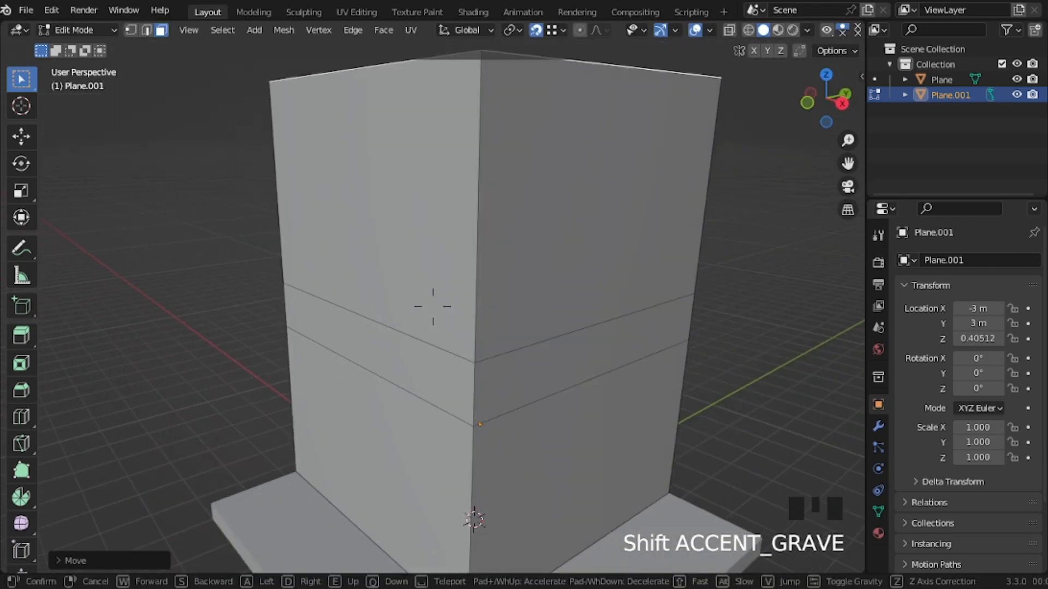
{"action": "left_click", "coordinate": [433, 306]}
{"action": "left_click", "coordinate": [467, 364]}
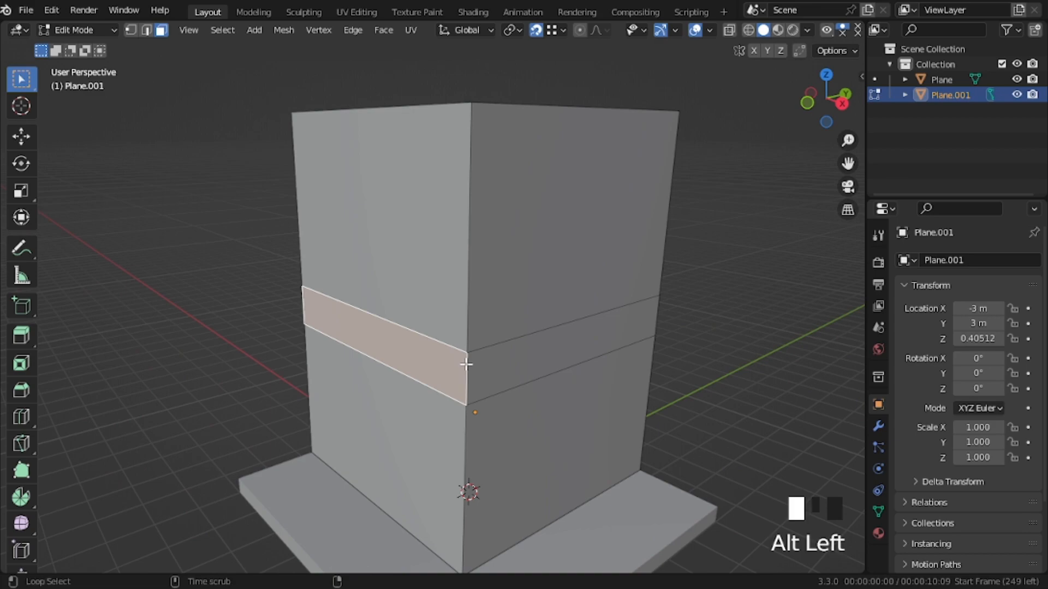
{"action": "left_click", "coordinate": [466, 365], "text": "alt"}
{"action": "key", "text": "alt+e"}
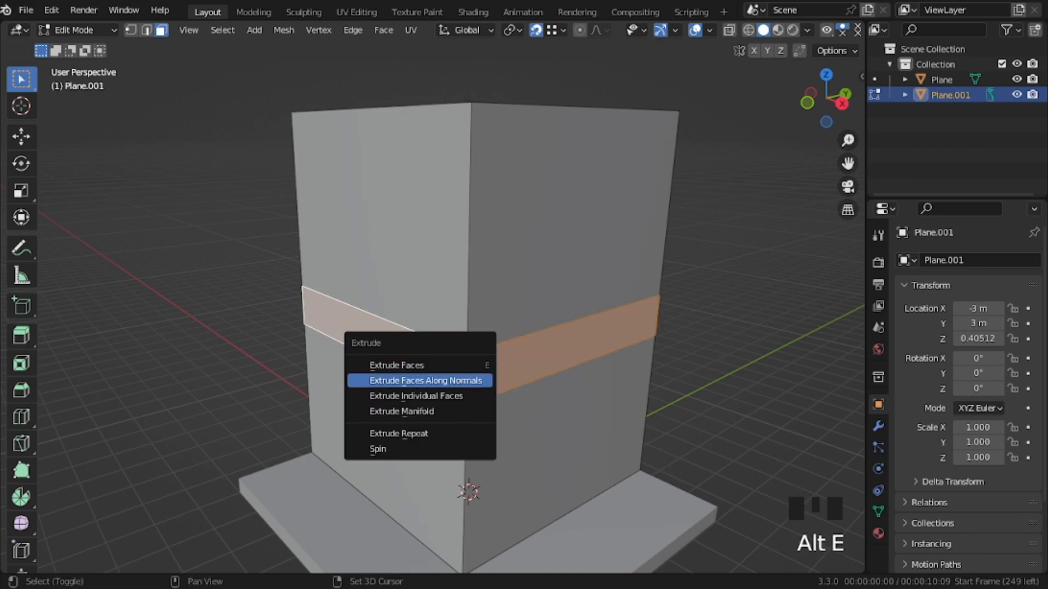
{"action": "left_click", "coordinate": [461, 380]}
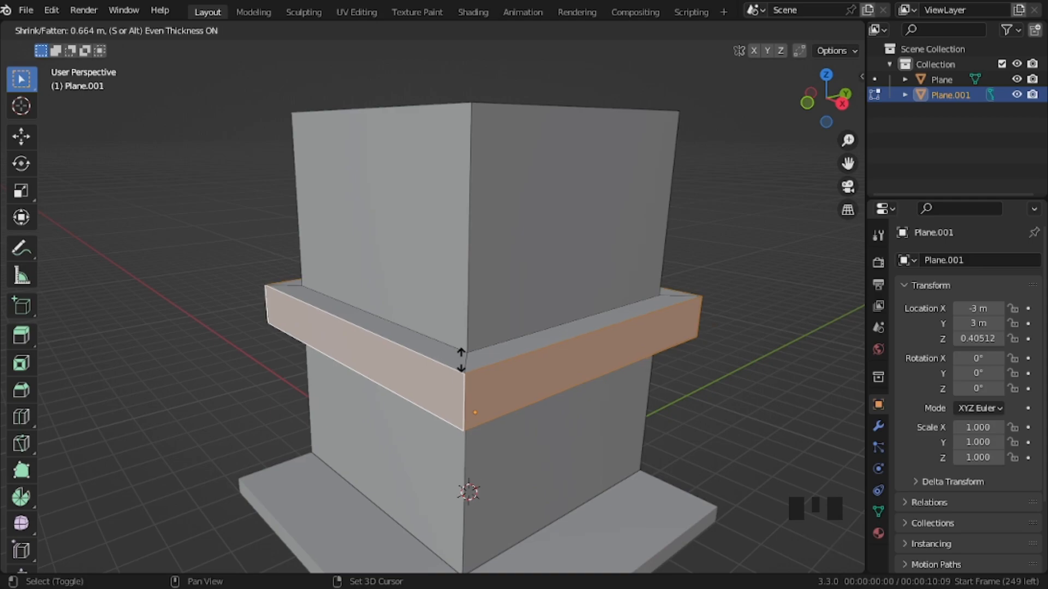
{"action": "left_click", "coordinate": [461, 356]}
{"action": "key", "text": "Tab"}
Step: Snap the 3D cursor to the lower storey's front face and add a separate plane object there
{"action": "middle_click_drag", "start_coordinate": [428, 375], "coordinate": [491, 338]}
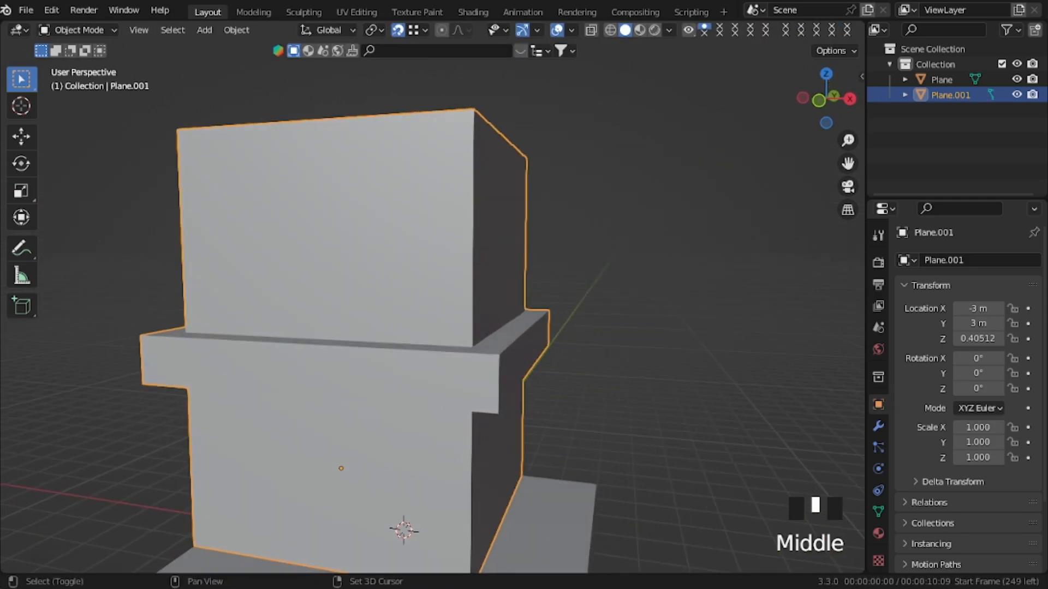
{"action": "key", "text": "shift+grave"}
{"action": "left_click", "coordinate": [496, 363]}
{"action": "key", "text": "KP_1"}
{"action": "middle_click_drag", "start_coordinate": [489, 368], "coordinate": [433, 335], "text": "shift"}
{"action": "key", "text": "Tab"}
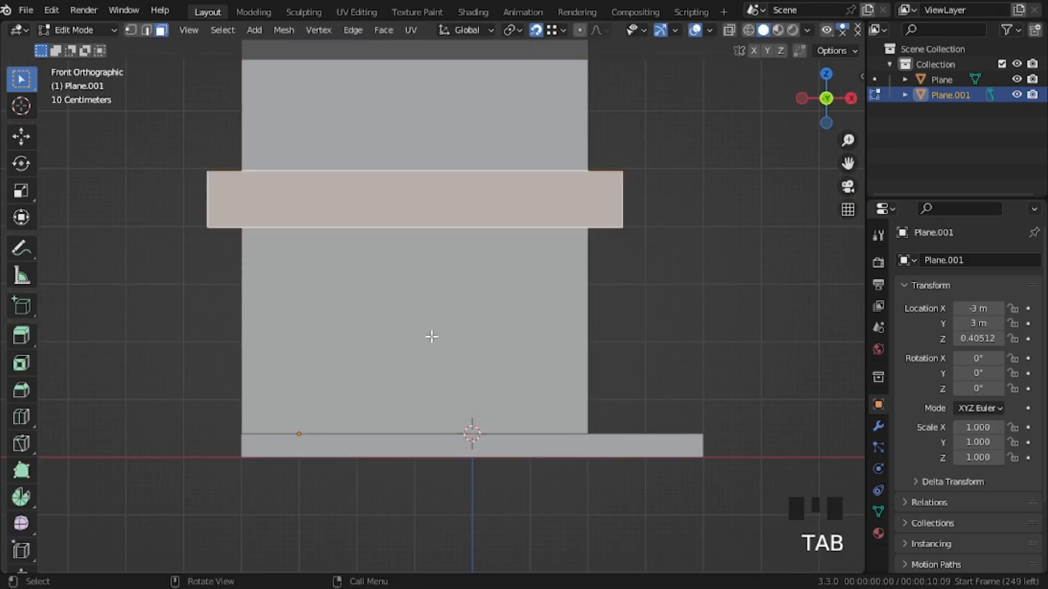
{"action": "left_click", "coordinate": [432, 337]}
{"action": "key", "text": "shift+s"}
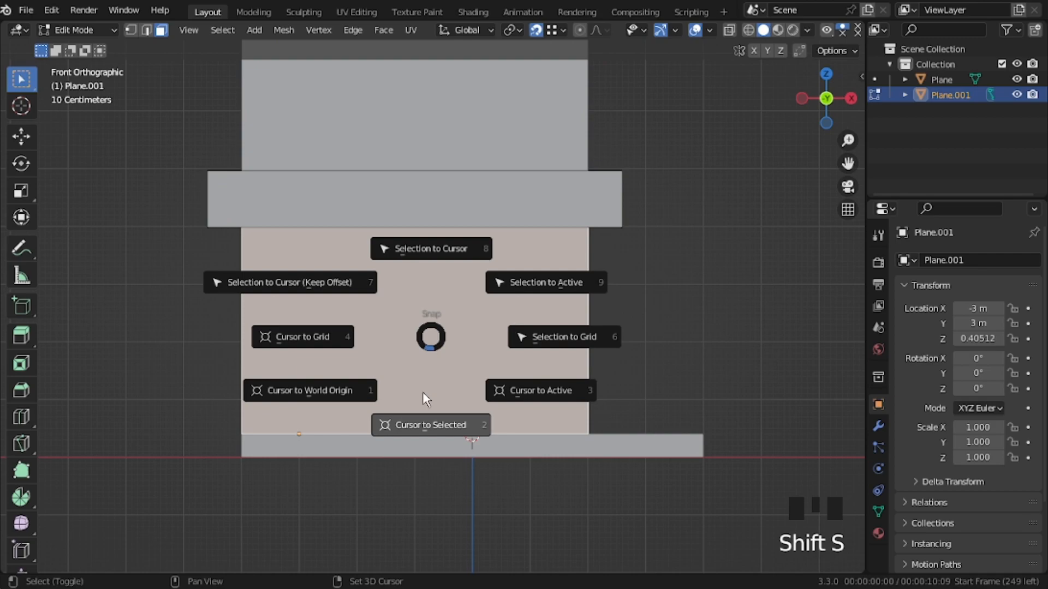
{"action": "key", "text": "Tab"}
{"action": "key", "text": "shift+a"}
{"action": "mouse_move", "coordinate": [384, 240]}
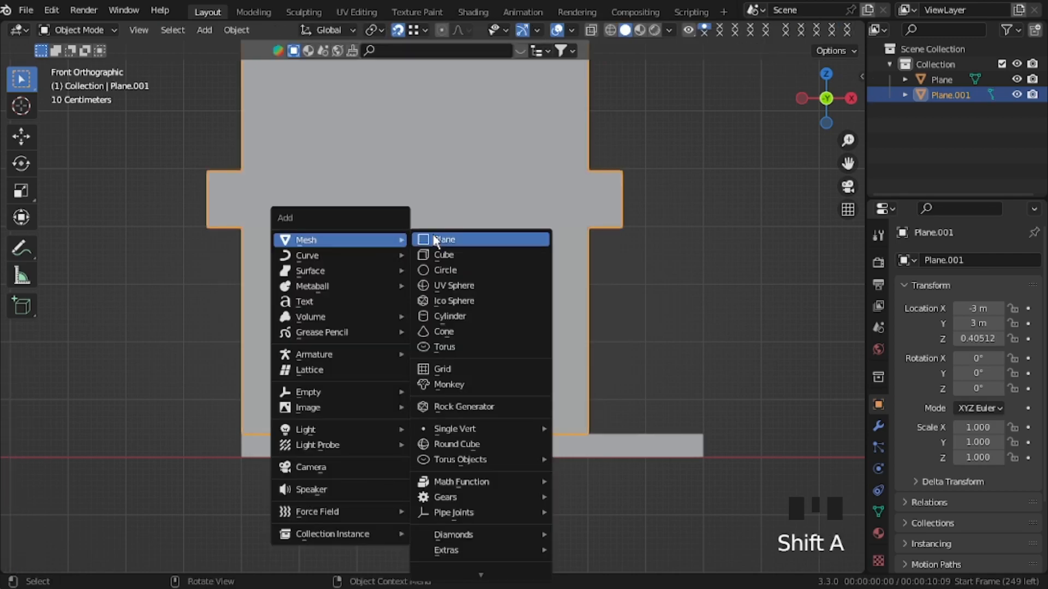
{"action": "left_click", "coordinate": [470, 240]}
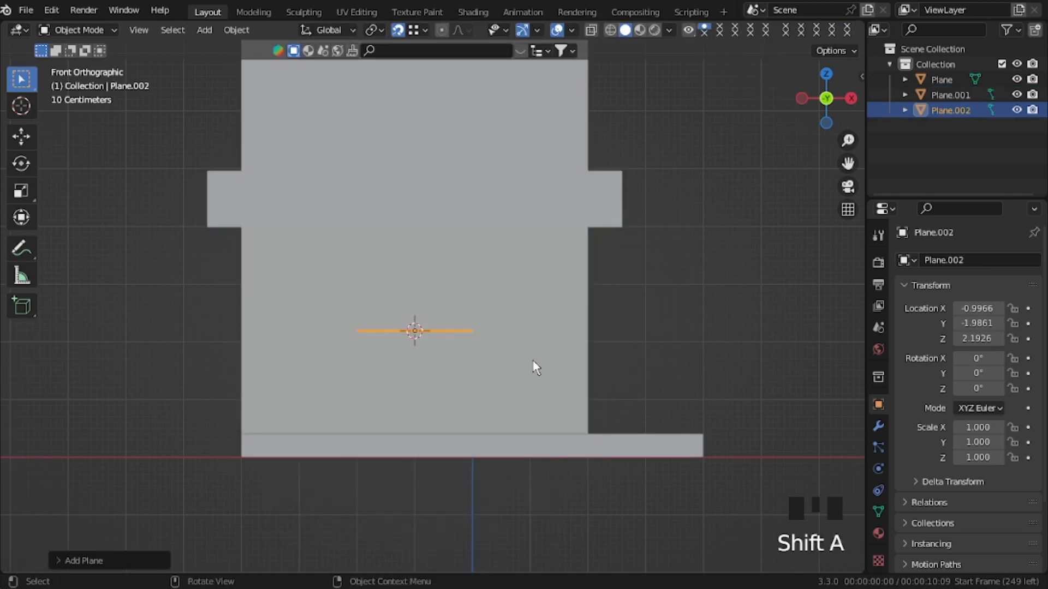
Step: Move the new plane down along Z about 1.8 m onto the top of the base slab
{"action": "key", "text": "g"}
{"action": "key", "text": "z"}
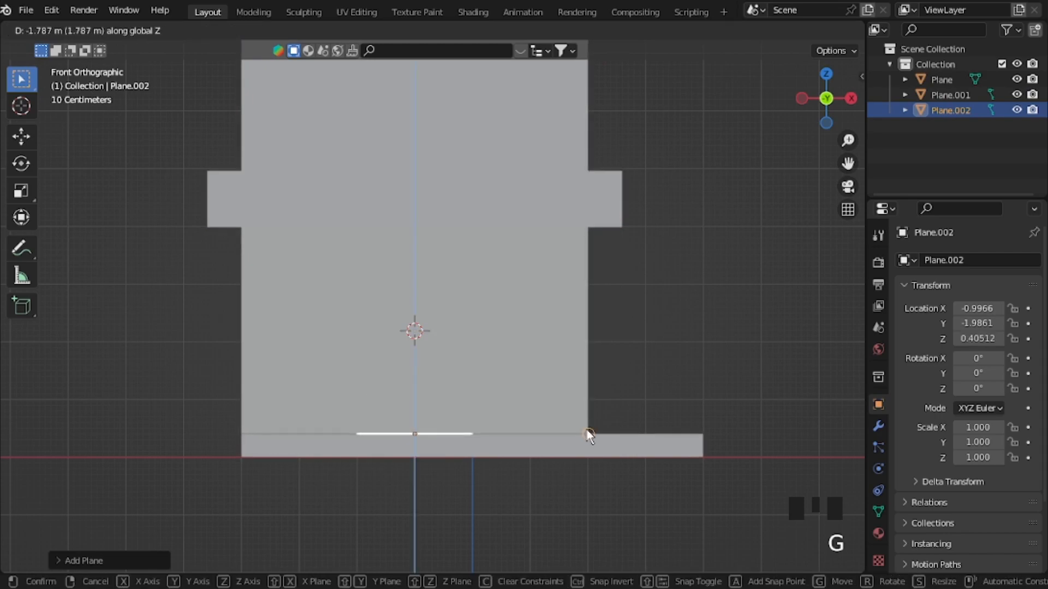
{"action": "left_click", "coordinate": [587, 428]}
{"action": "middle_click_drag", "start_coordinate": [597, 417], "coordinate": [599, 495]}
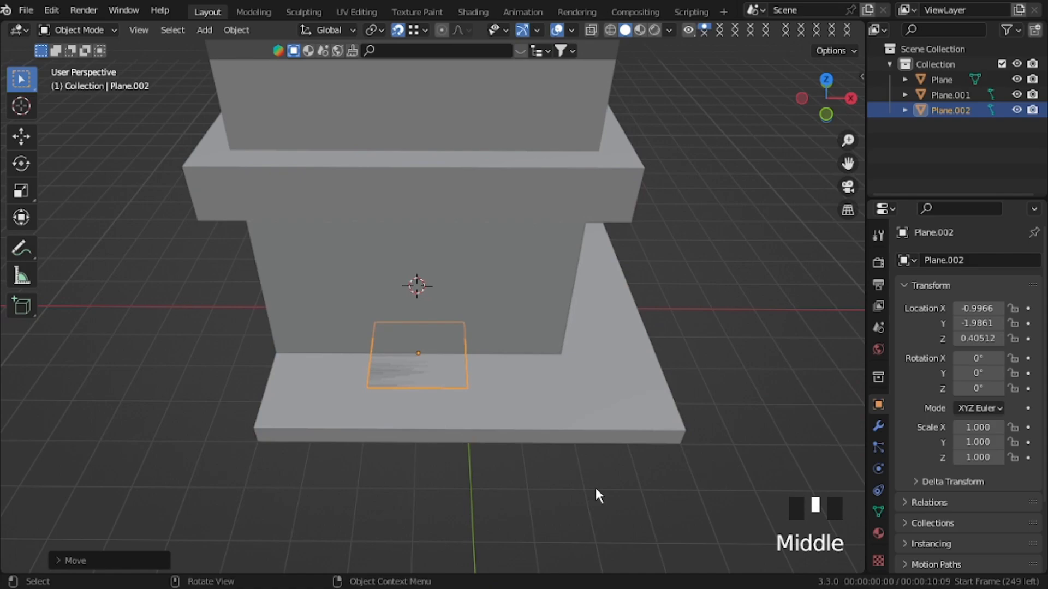
Step: Shrink the plane to a scale of about 0.41, place it beside the lower storey's front corner on the slab, and open its mesh for editing
{"action": "key", "text": "s"}
{"action": "left_click", "coordinate": [441, 367]}
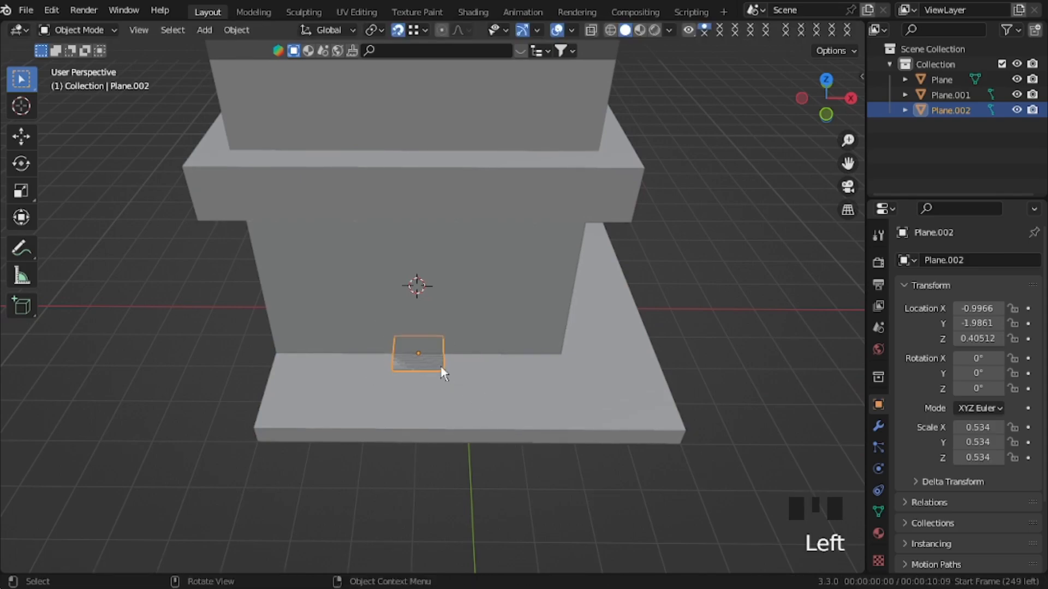
{"action": "key", "text": "g"}
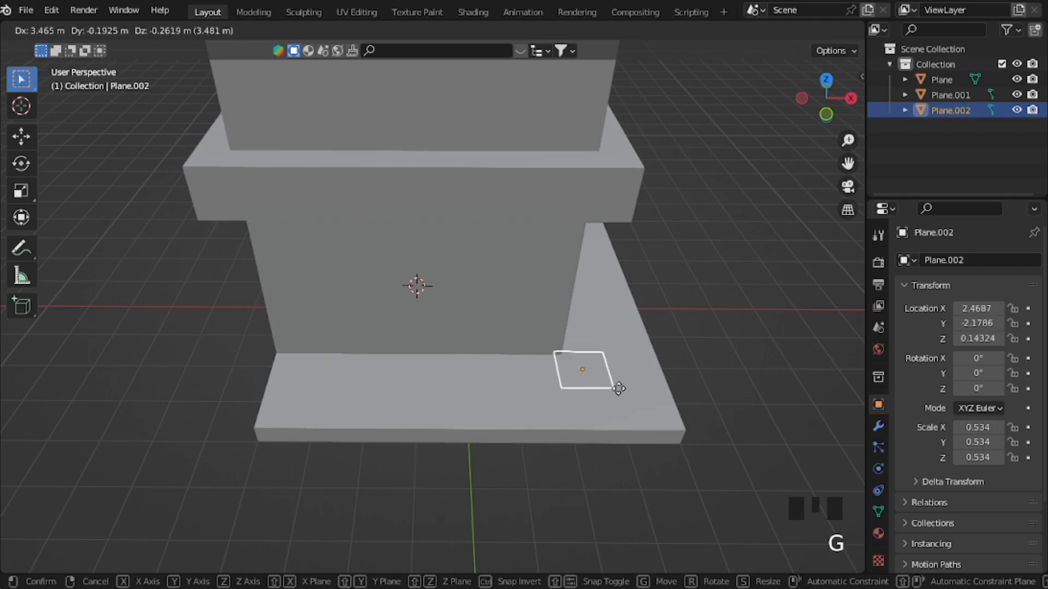
{"action": "left_click", "coordinate": [638, 396]}
{"action": "key", "text": "g"}
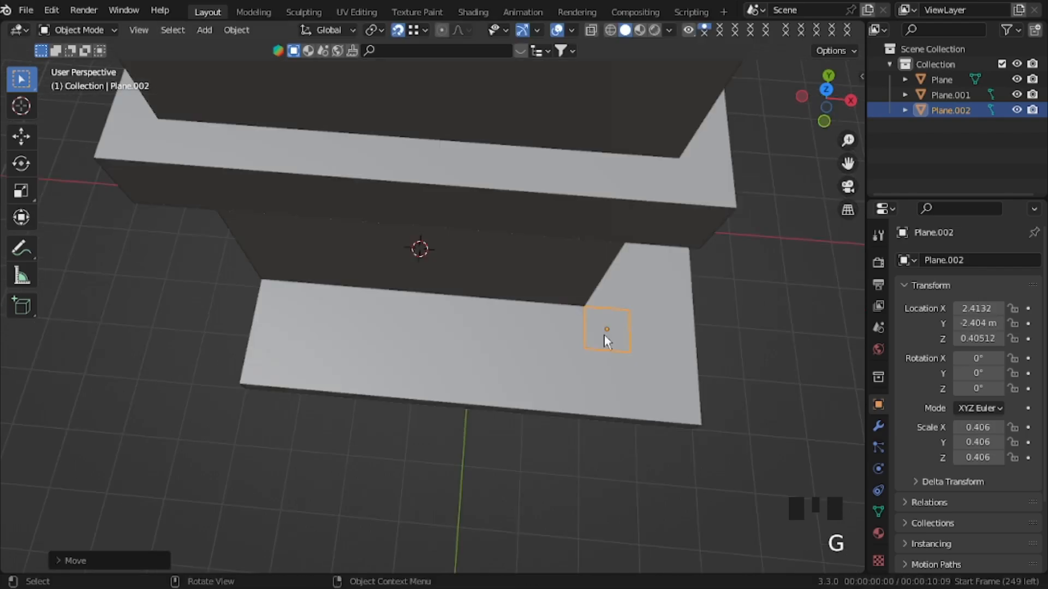
{"action": "key", "text": "Tab"}
{"action": "middle_click_drag", "start_coordinate": [605, 340], "coordinate": [657, 477]}
{"action": "key", "text": "e"}
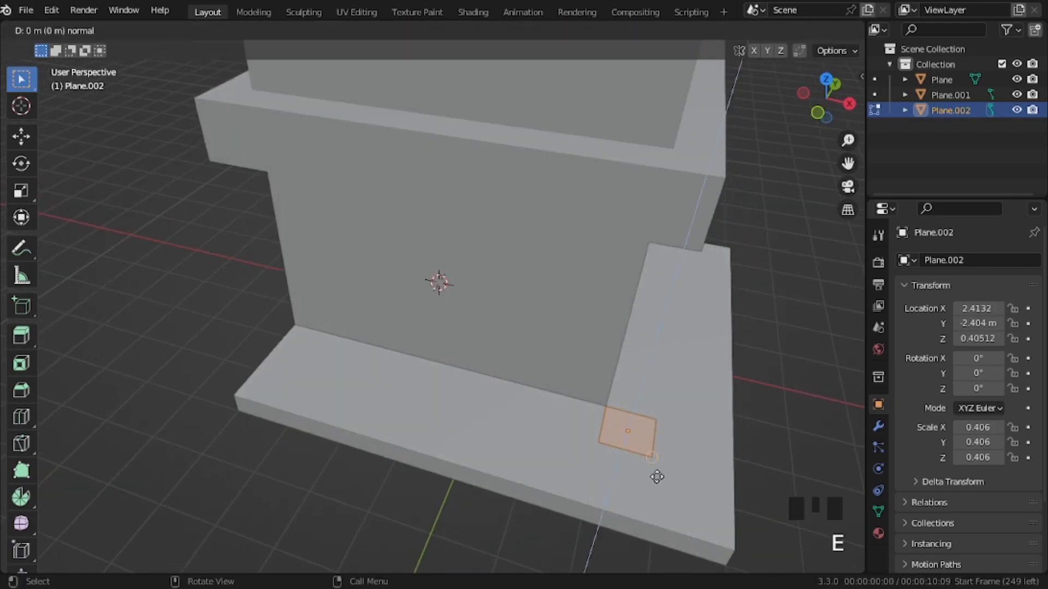
{"action": "right_click", "coordinate": [660, 462]}
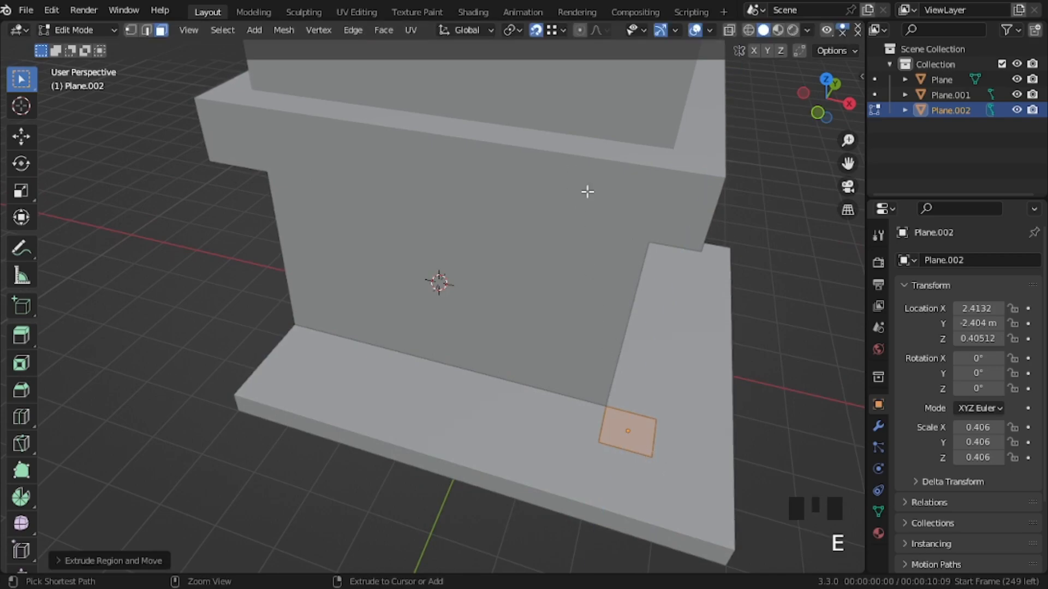
{"action": "key", "text": "ctrl+z"}
Step: Turn off snapping and extrude the small plane upward about 0.27 m to form the column's base block
{"action": "left_click", "coordinate": [535, 31]}
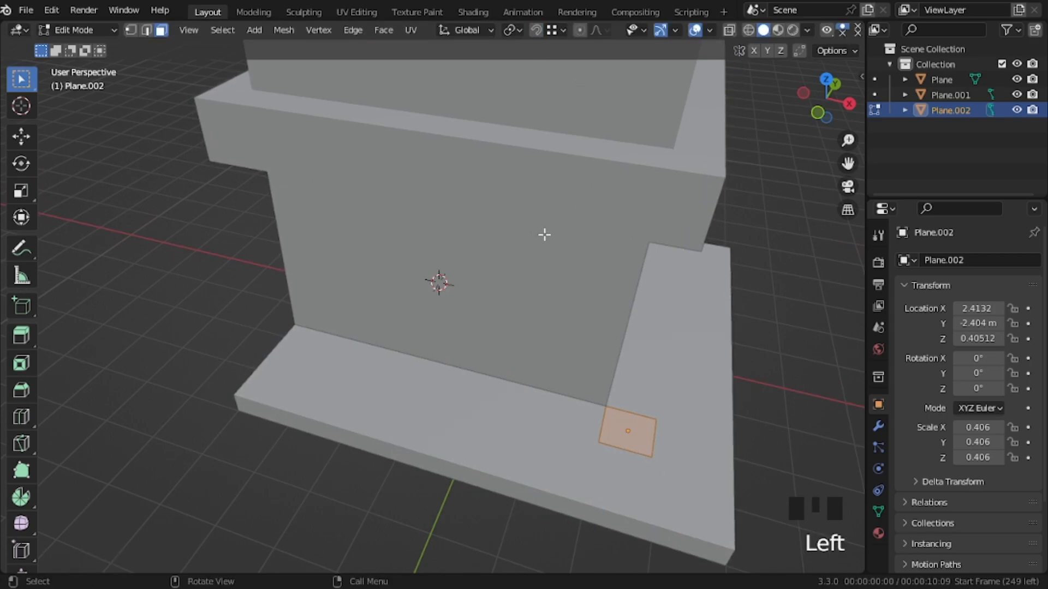
{"action": "key", "text": "KP_1"}
{"action": "middle_click_drag", "start_coordinate": [550, 294], "coordinate": [412, 345], "text": "shift"}
{"action": "middle_click_drag", "start_coordinate": [473, 431], "coordinate": [475, 446], "text": "shift"}
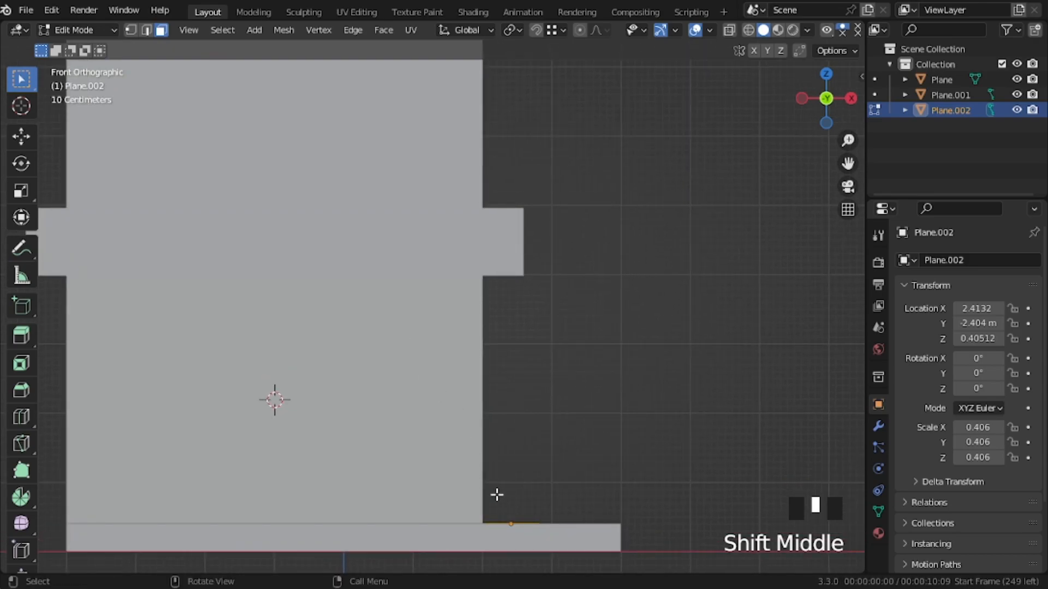
{"action": "key", "text": "e"}
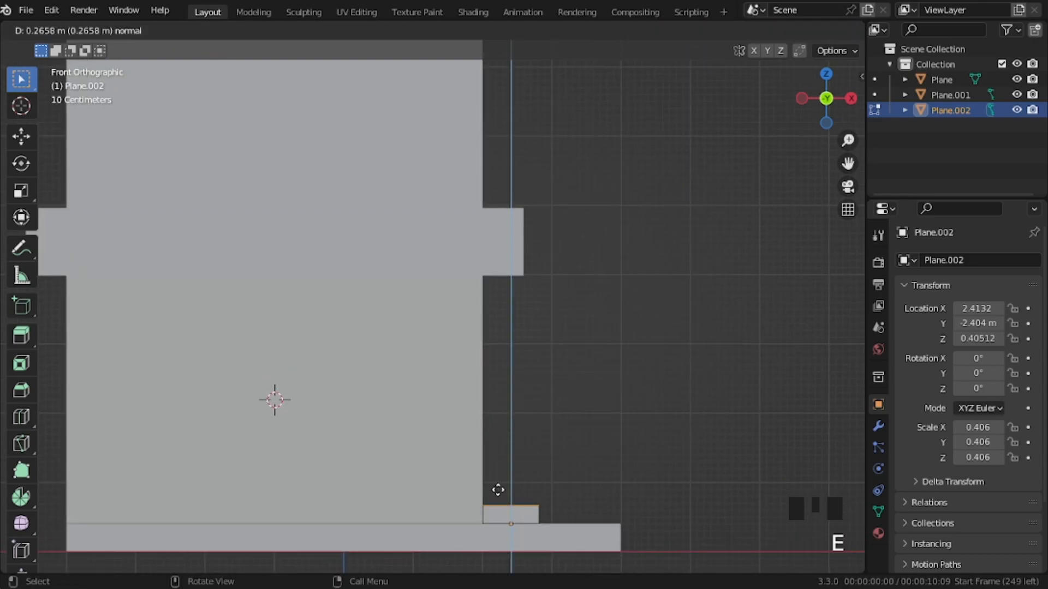
{"action": "left_click", "coordinate": [497, 489]}
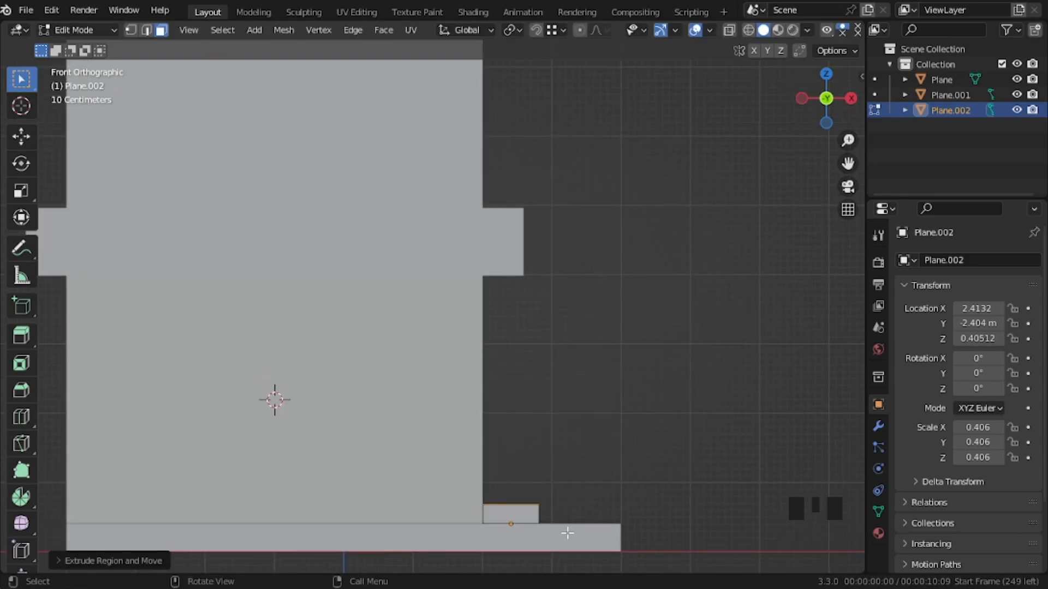
Step: Inset the base block's top face about 0.15 m and extrude it up about 0.2 m as a second tier
{"action": "middle_click_drag", "start_coordinate": [568, 515], "coordinate": [609, 517]}
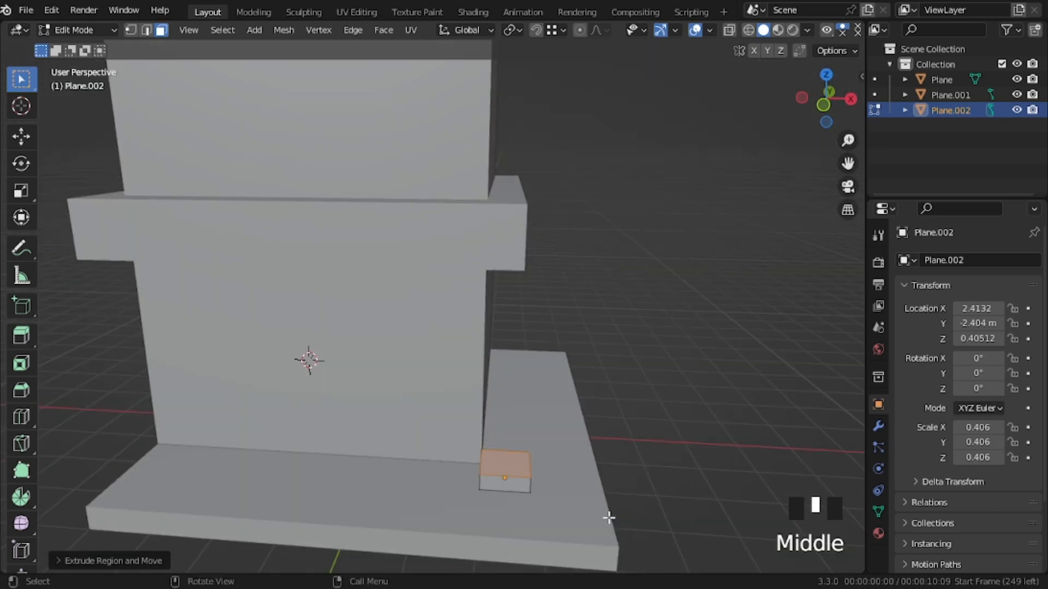
{"action": "key", "text": "i"}
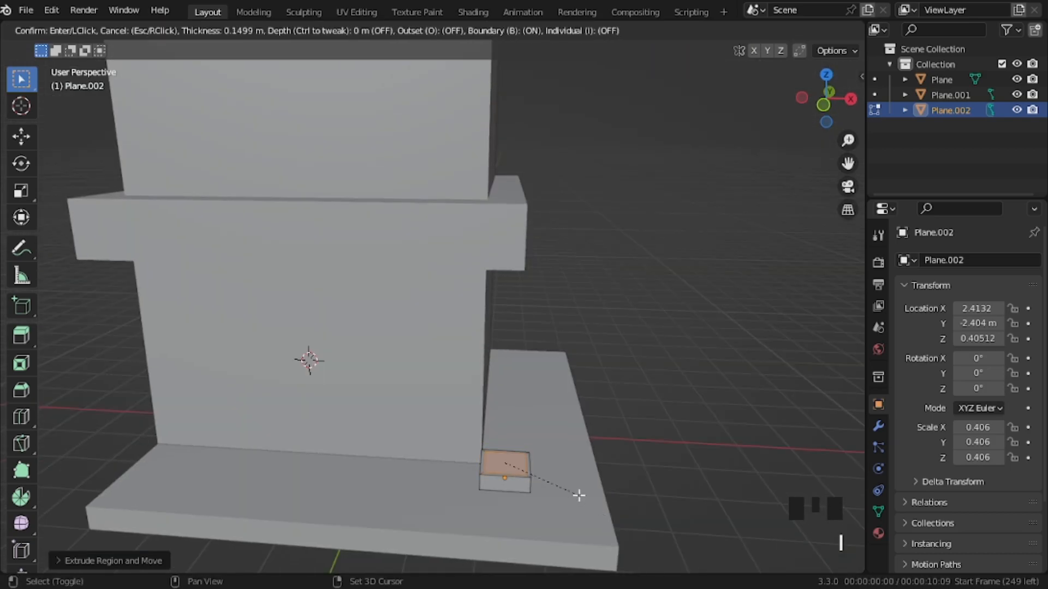
{"action": "left_click", "coordinate": [579, 495]}
{"action": "key", "text": "e"}
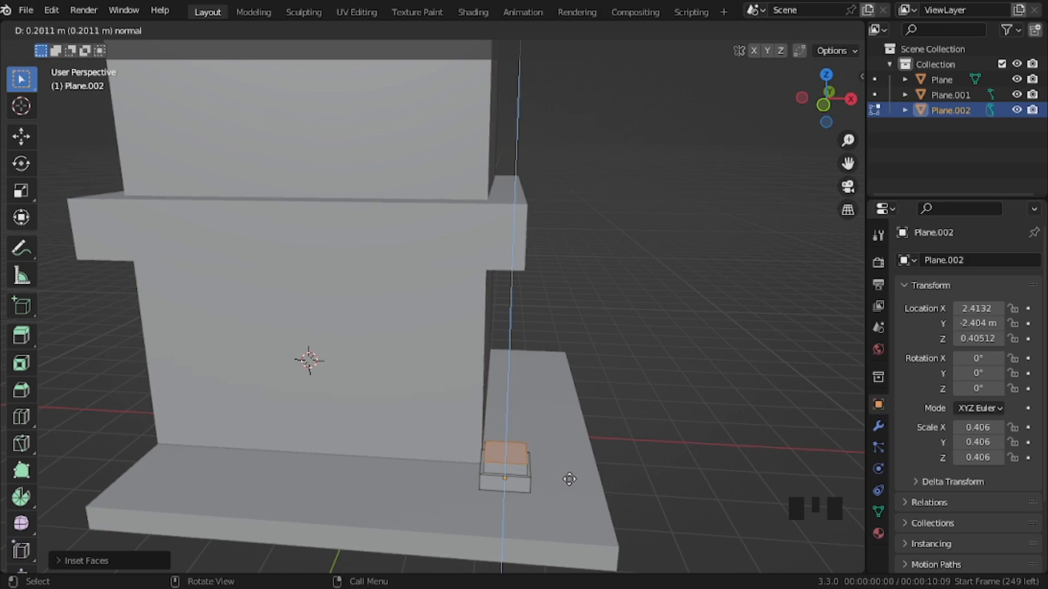
{"action": "left_click", "coordinate": [568, 481]}
Step: Extrude the second tier's top upward, scale it inward into a taper, and lower it slightly along Z
{"action": "key", "text": "e"}
{"action": "left_click", "coordinate": [566, 471]}
{"action": "key", "text": "s"}
{"action": "left_click", "coordinate": [552, 462]}
{"action": "key", "text": "g"}
{"action": "key", "text": "z"}
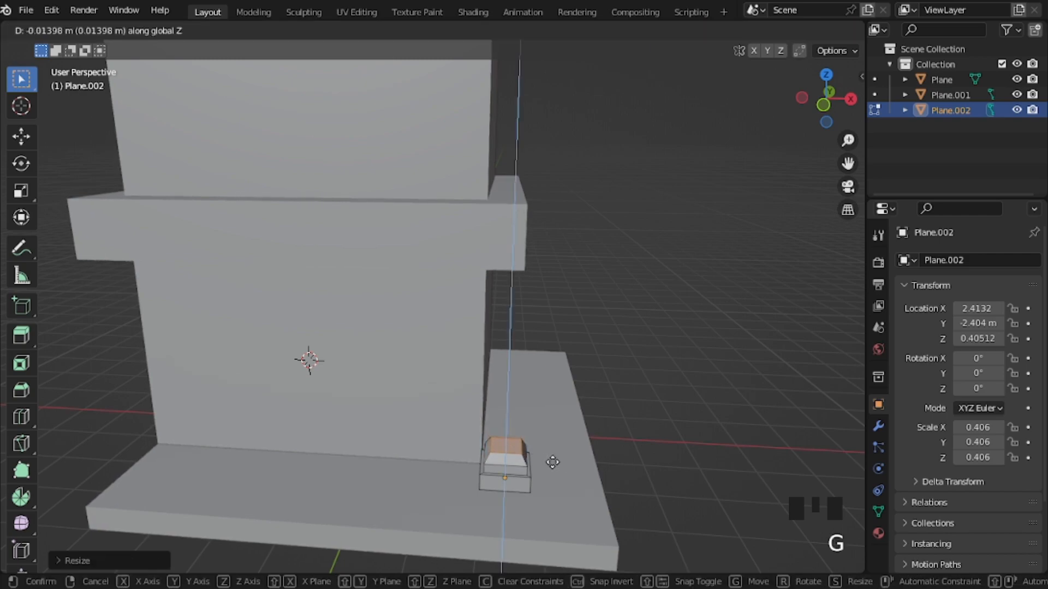
{"action": "left_click", "coordinate": [551, 466]}
Step: Extrude the tapered top face upward to the projecting band as the column shaft, then return to Object Mode
{"action": "key", "text": "e"}
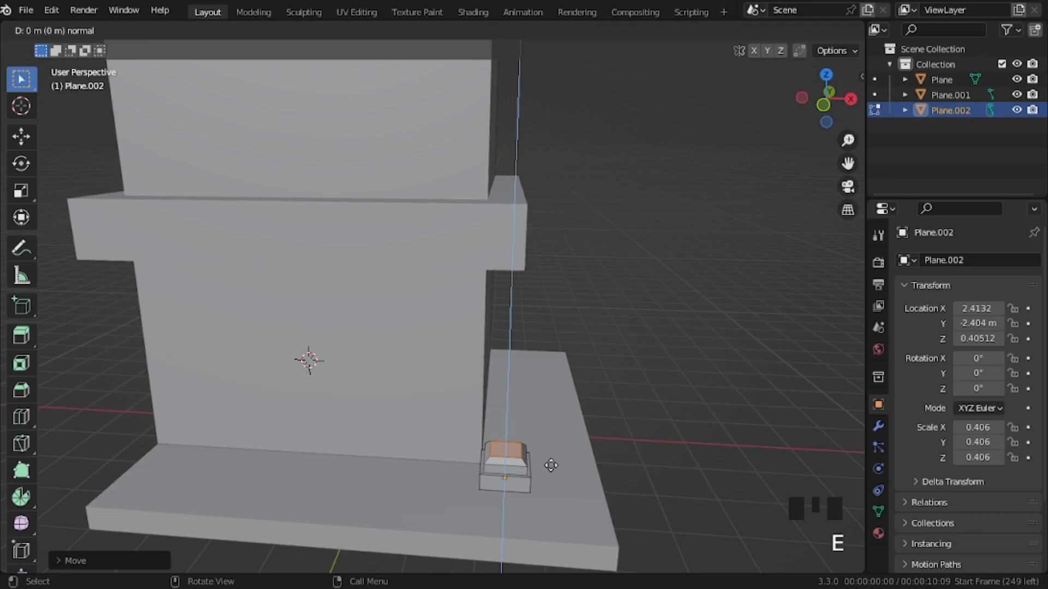
{"action": "left_click", "coordinate": [515, 269]}
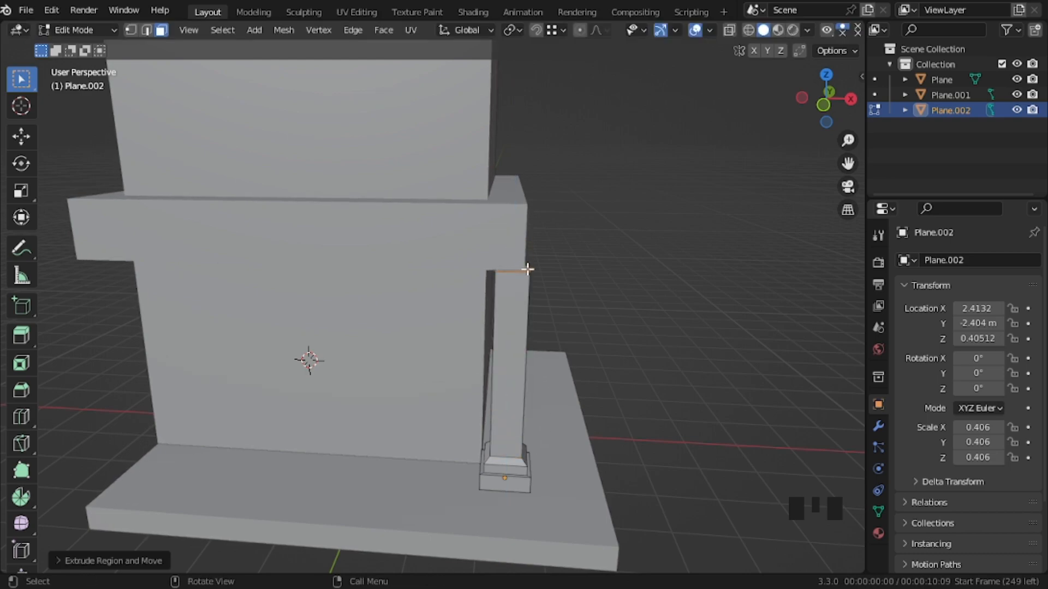
{"action": "key", "text": "Tab"}
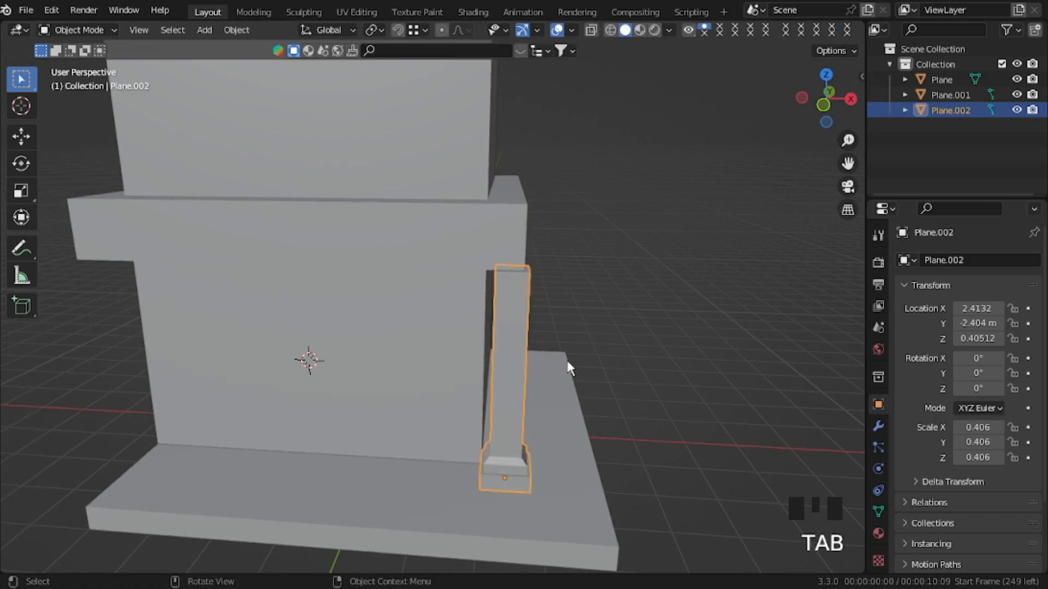
Step: Move the column along Y to about -1.84 m and shift it along X toward the building's front corner
{"action": "key", "text": "KP_7"}
{"action": "middle_click_drag", "start_coordinate": [571, 354], "coordinate": [365, 281]}
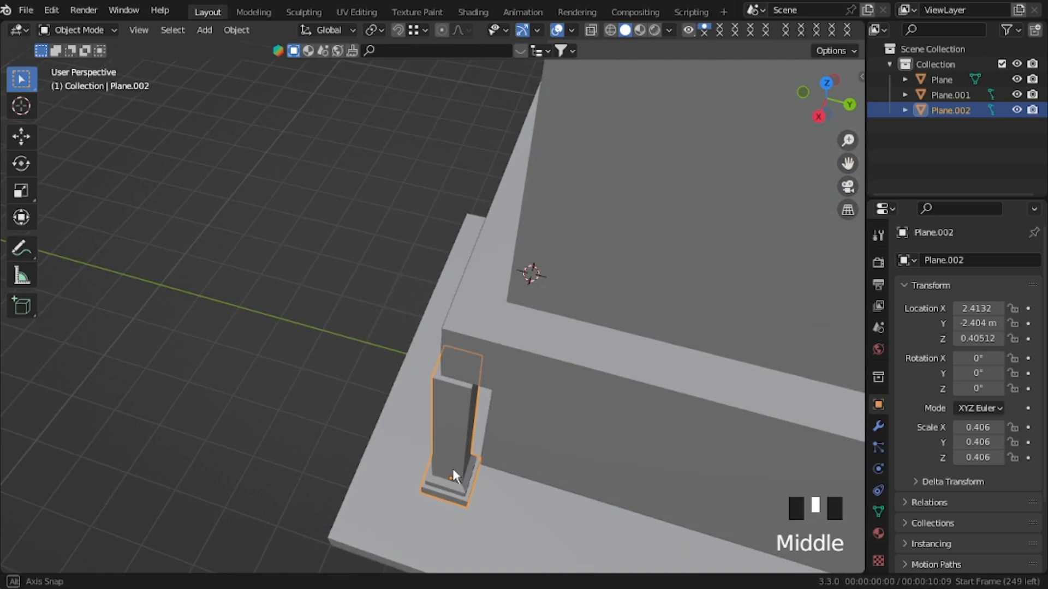
{"action": "key", "text": "g"}
{"action": "key", "text": "y"}
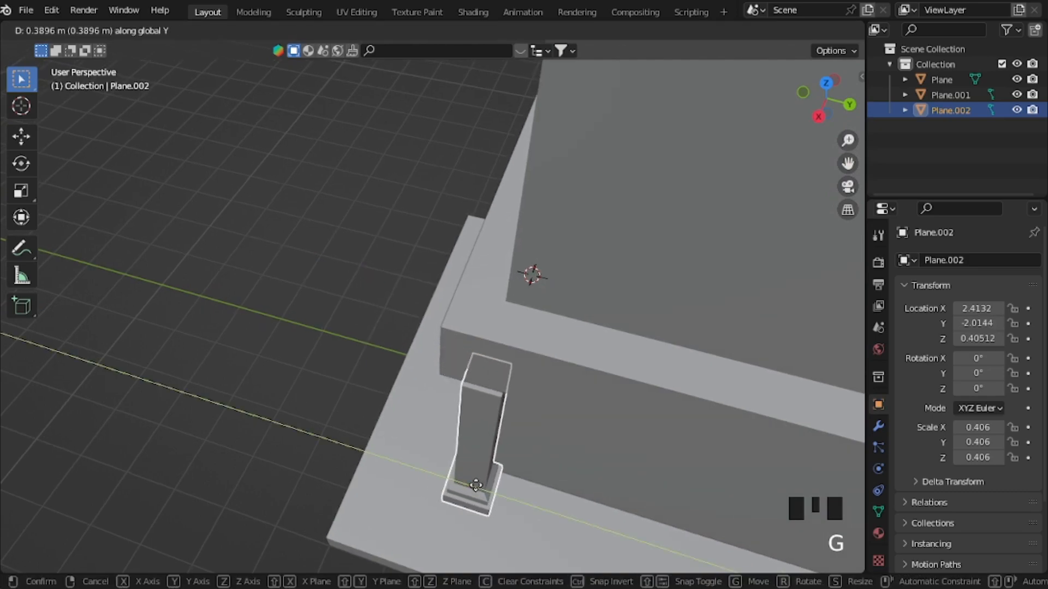
{"action": "left_click", "coordinate": [491, 502]}
{"action": "key", "text": "g"}
{"action": "key", "text": "x"}
{"action": "left_click", "coordinate": [495, 494]}
{"action": "middle_click_drag", "start_coordinate": [498, 487], "coordinate": [780, 420]}
{"action": "key", "text": "g"}
{"action": "key", "text": "x"}
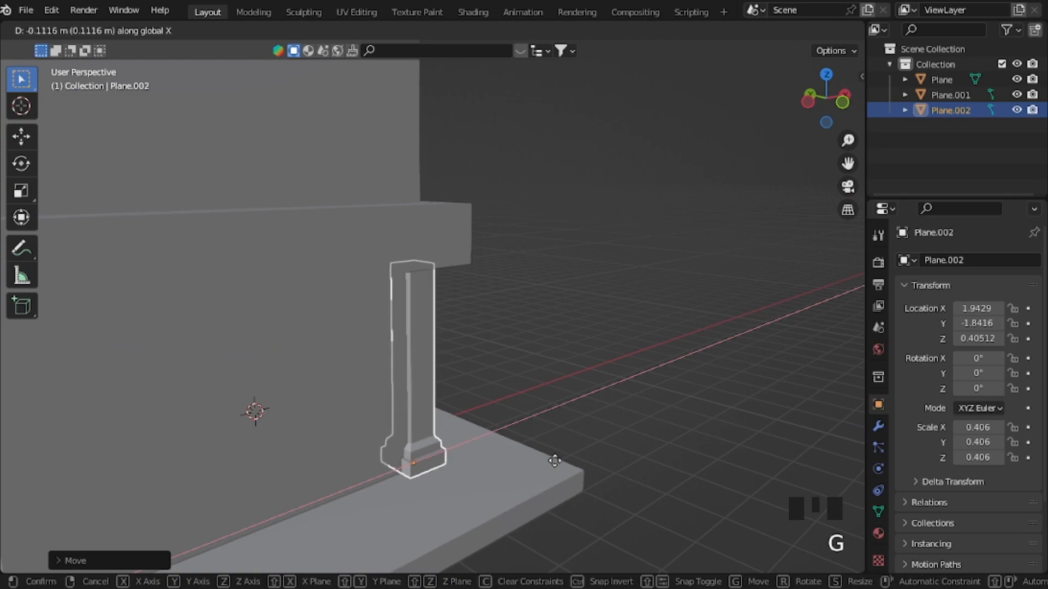
{"action": "right_click", "coordinate": [559, 437]}
Step: Move the column along X to about 1.89 m so it wraps the building's front corner
{"action": "middle_click_drag", "start_coordinate": [559, 434], "coordinate": [229, 492]}
{"action": "key", "text": "g"}
{"action": "key", "text": "x"}
{"action": "left_click", "coordinate": [375, 527]}
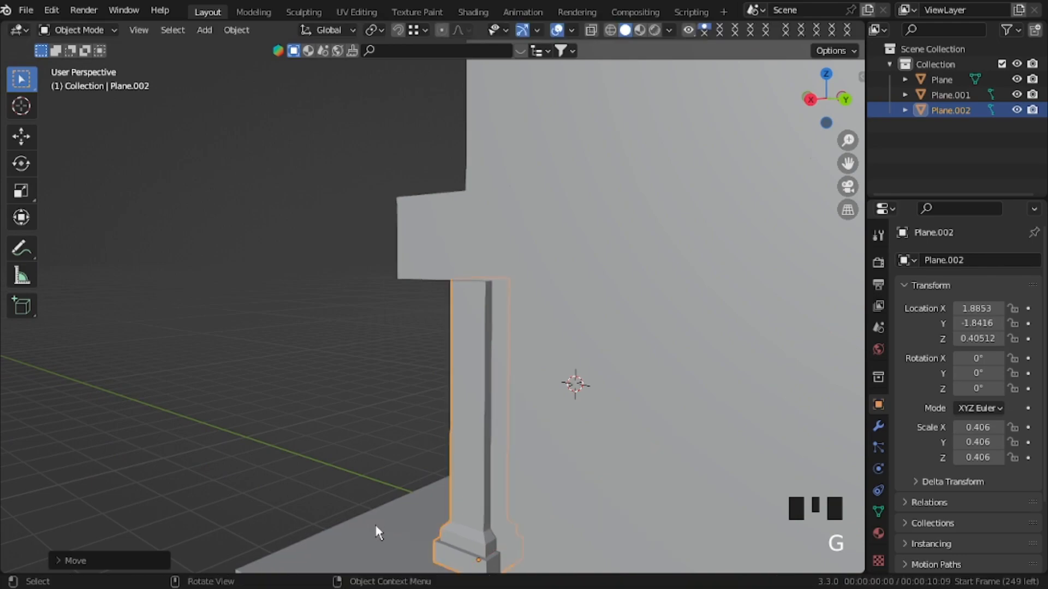
{"action": "middle_click_drag", "start_coordinate": [359, 486], "coordinate": [493, 506]}
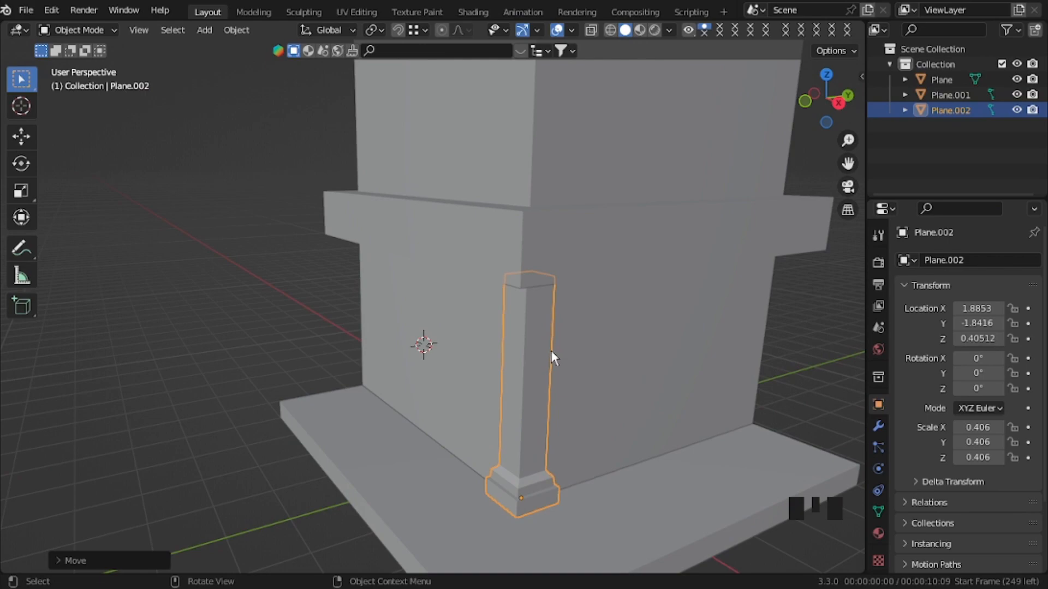
Step: Edit the column's mesh and raise its top face about 5 m along Z to just above the upper storey's roof
{"action": "key", "text": "Tab"}
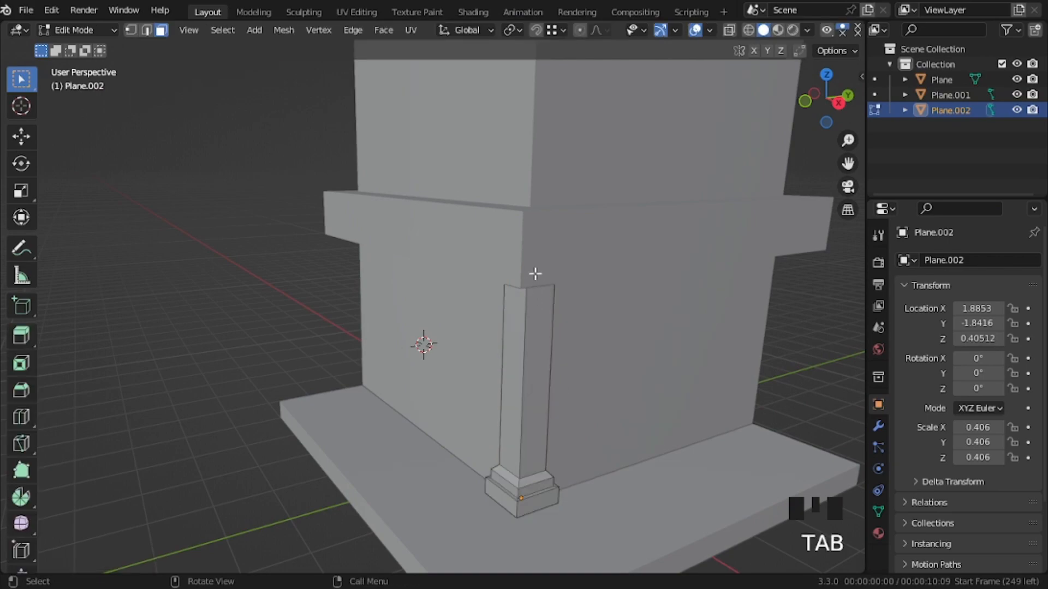
{"action": "key", "text": "g"}
{"action": "key", "text": "z"}
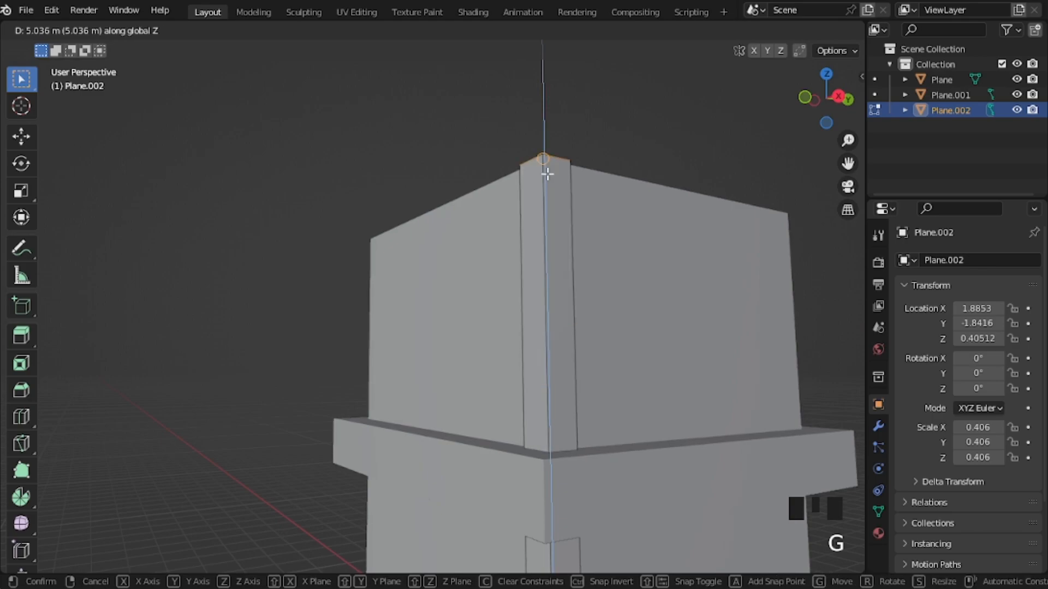
{"action": "left_click", "coordinate": [547, 173]}
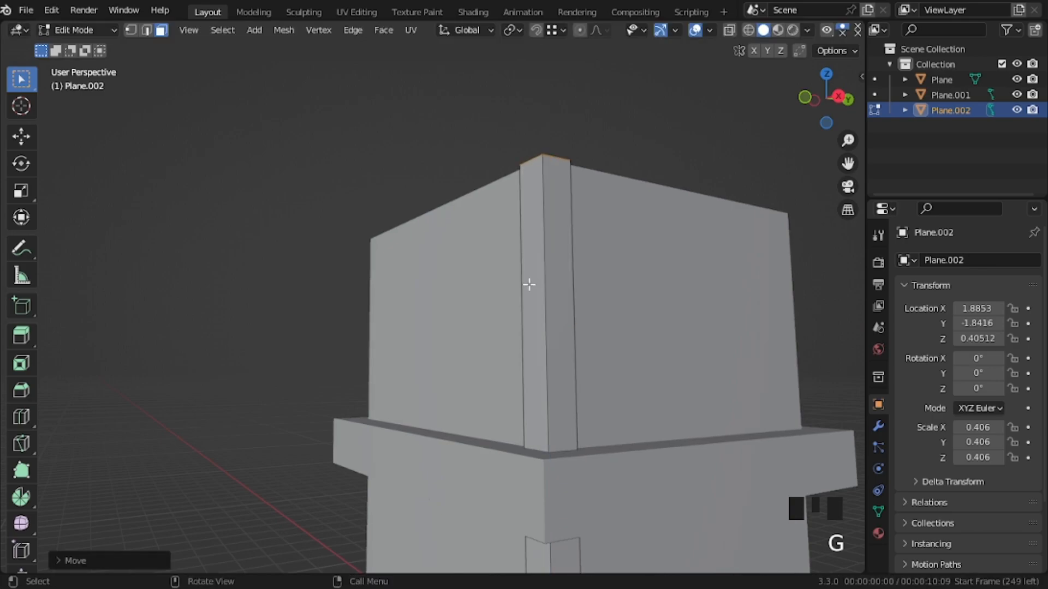
Step: Add a horizontal loop cut around the column shaft and raise it along Z to the underside of the projecting band
{"action": "key", "text": "shift+grave"}
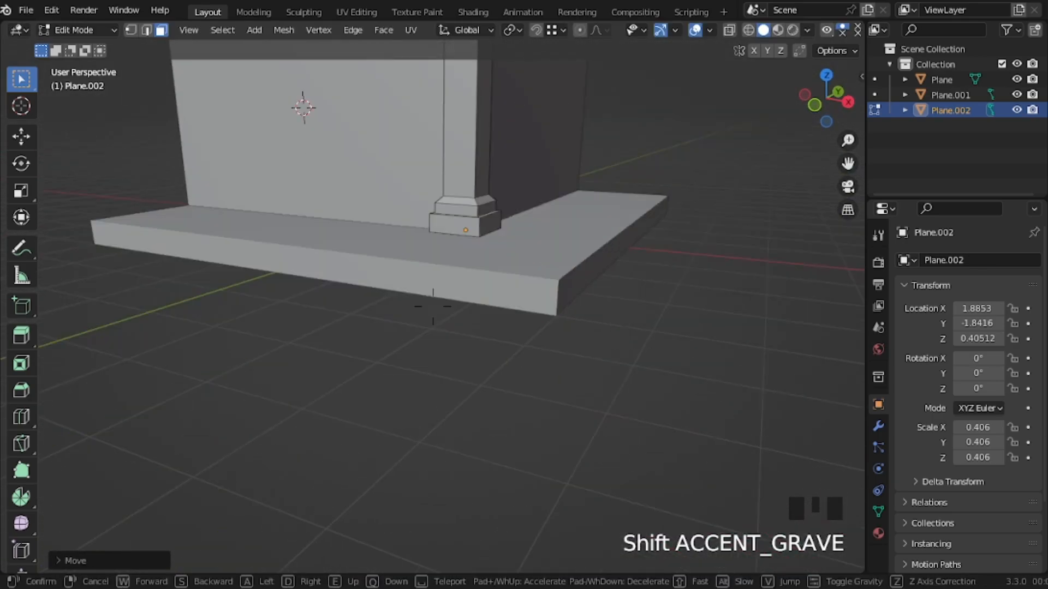
{"action": "key", "text": "e"}
{"action": "key", "text": "w"}
{"action": "left_click", "coordinate": [529, 284]}
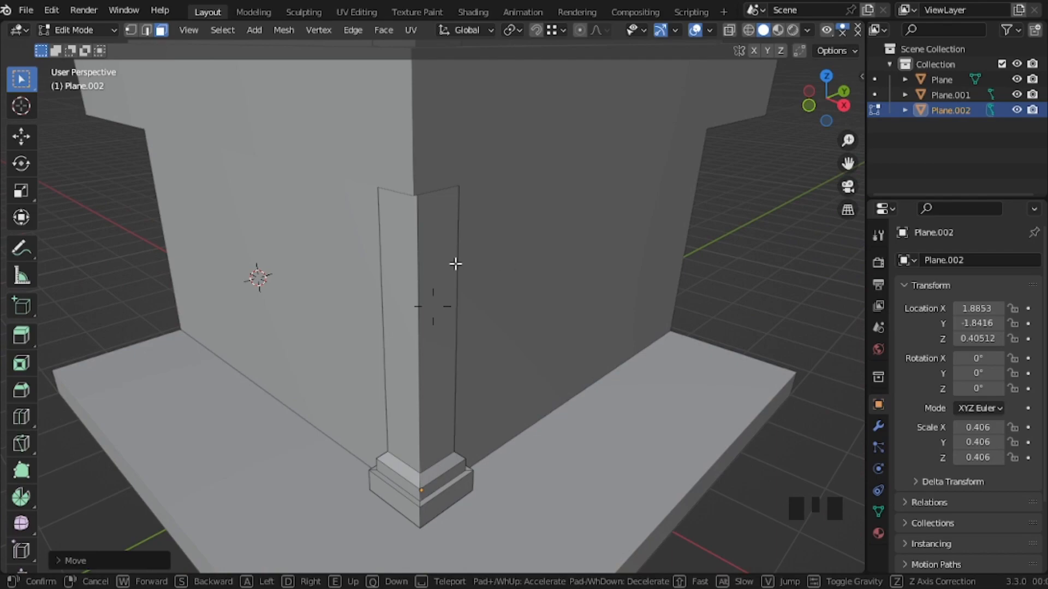
{"action": "key", "text": "ctrl+r"}
{"action": "left_click", "coordinate": [418, 304]}
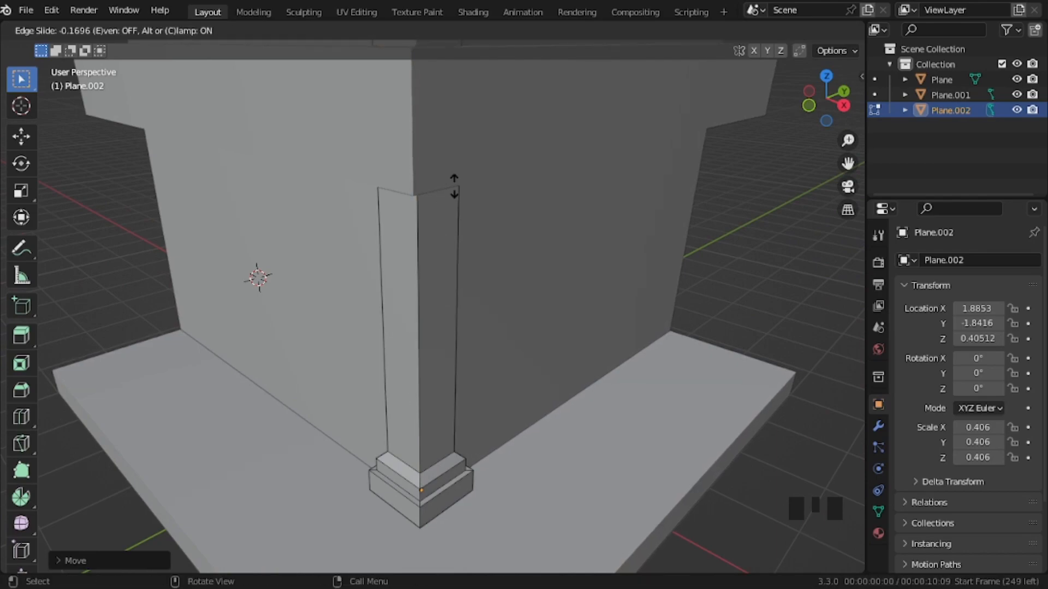
{"action": "left_click", "coordinate": [444, 223]}
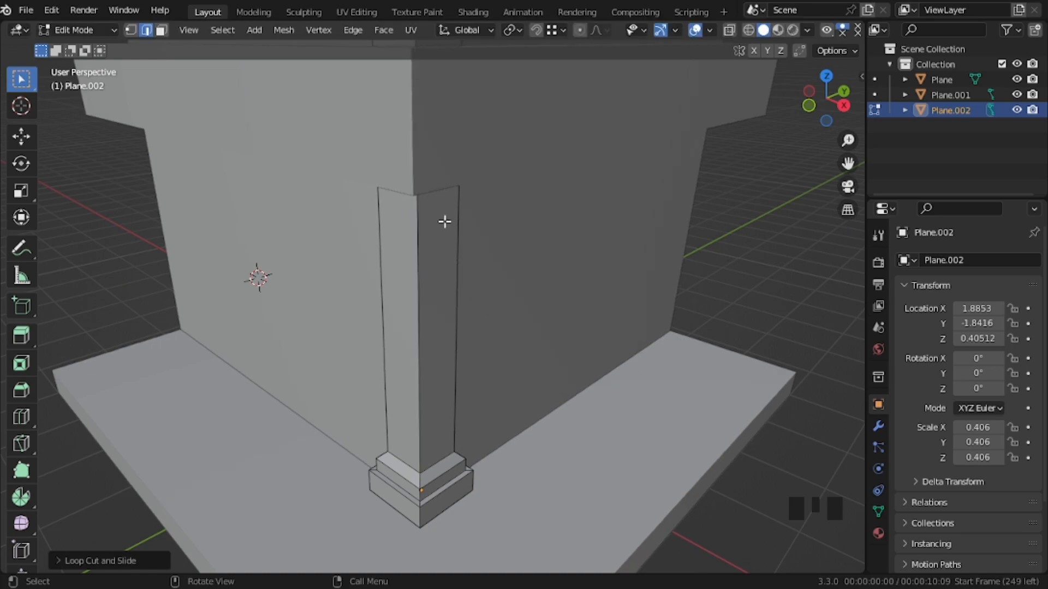
{"action": "key", "text": "g"}
{"action": "key", "text": "z"}
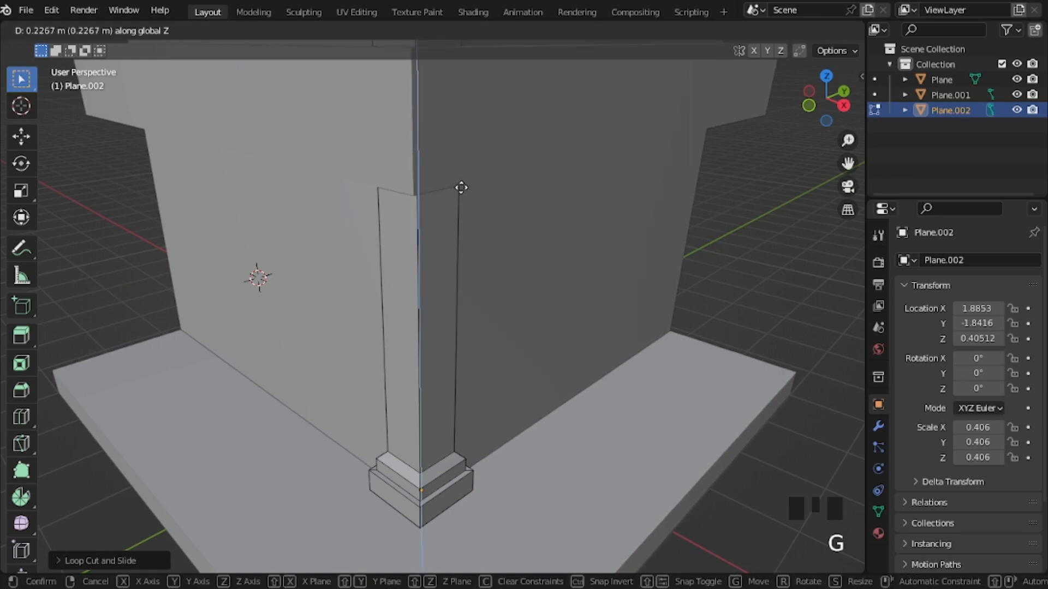
{"action": "left_click", "coordinate": [417, 198]}
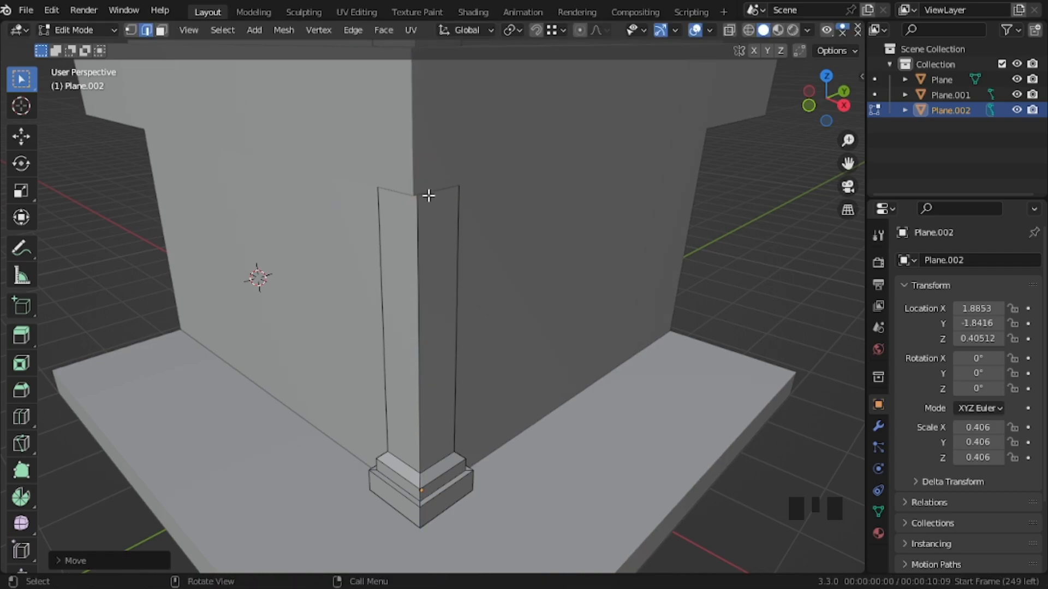
Step: Add a second loop cut on the shaft a little below the band and select the loop of faces between the two cuts
{"action": "middle_click_drag", "start_coordinate": [427, 197], "coordinate": [424, 216]}
{"action": "key", "text": "shift+grave"}
{"action": "left_click", "coordinate": [433, 306]}
{"action": "key", "text": "ctrl+r"}
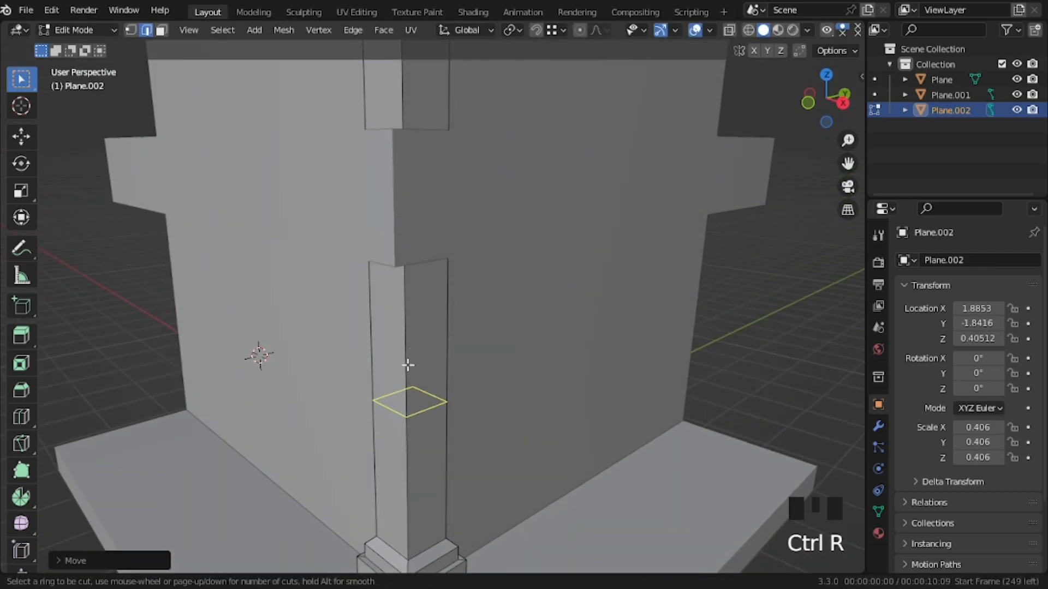
{"action": "left_click", "coordinate": [409, 366]}
{"action": "left_click_drag", "start_coordinate": [407, 365], "coordinate": [406, 276]}
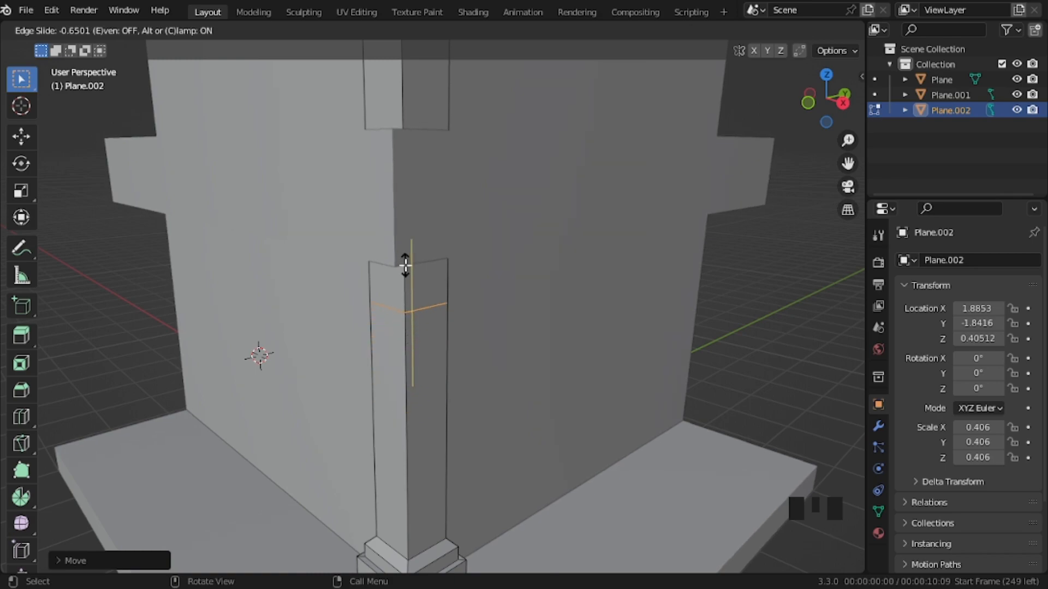
{"action": "left_click", "coordinate": [405, 288]}
{"action": "key", "text": "3"}
{"action": "left_click", "coordinate": [405, 288], "text": "alt"}
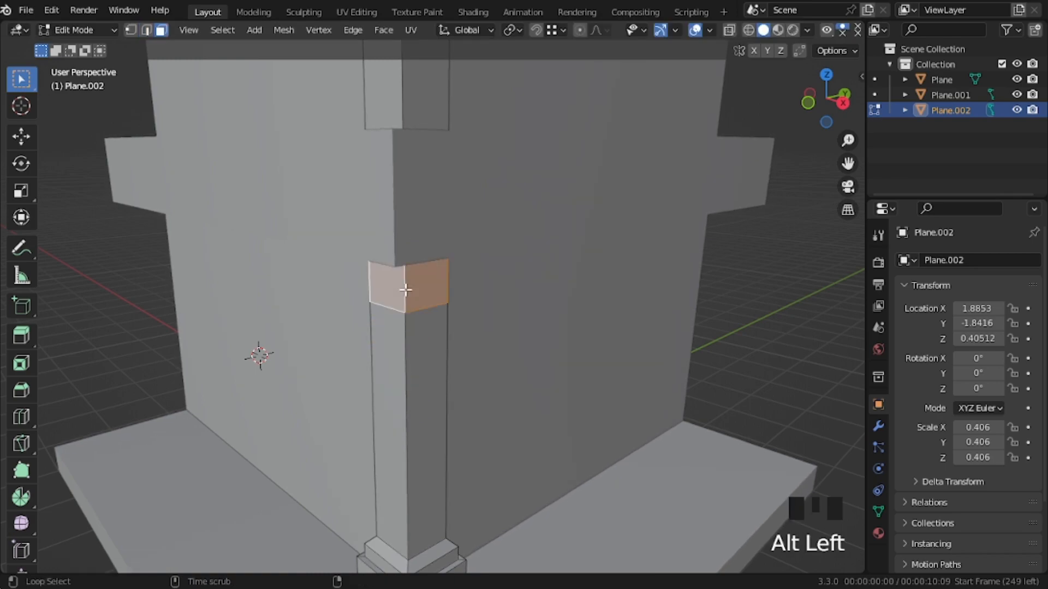
Step: Extrude the selected shaft face loop outward along its normals and lower the new block faces along Z, leaving a slope above them
{"action": "key", "text": "alt+e"}
{"action": "left_click", "coordinate": [405, 289]}
{"action": "key", "text": "alt"}
{"action": "left_click", "coordinate": [405, 169]}
{"action": "key", "text": "g"}
{"action": "key", "text": "z"}
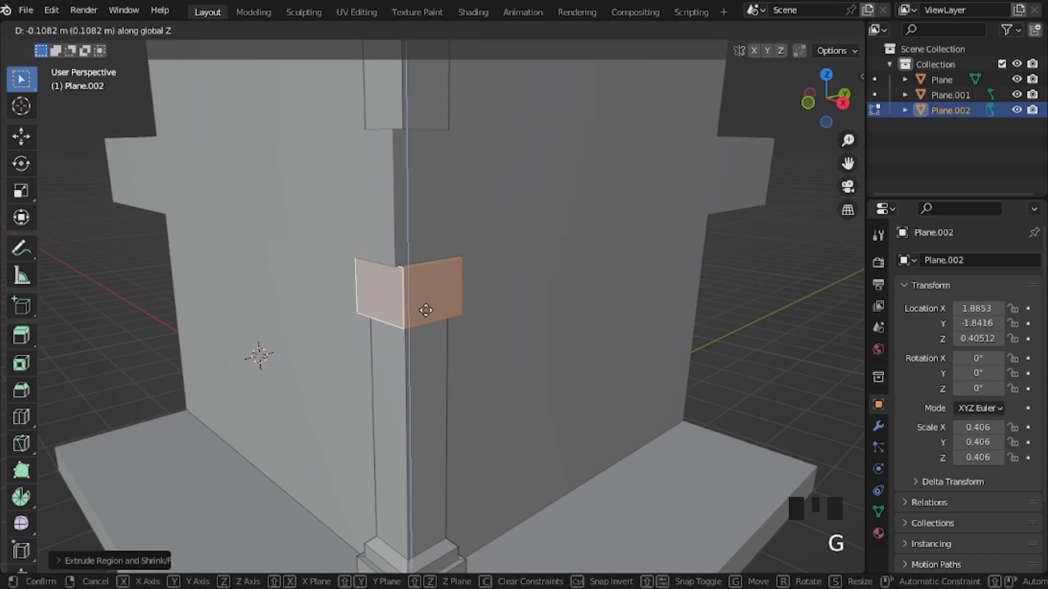
{"action": "left_click", "coordinate": [528, 413]}
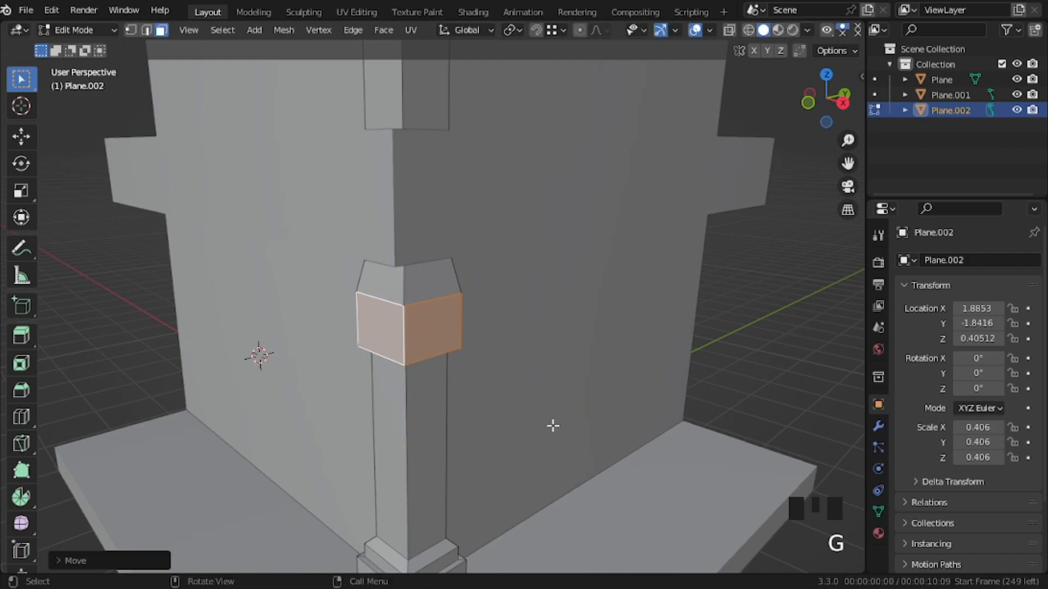
Step: Inset each face of the projecting capital block individually by about 0.27 m
{"action": "key", "text": "i"}
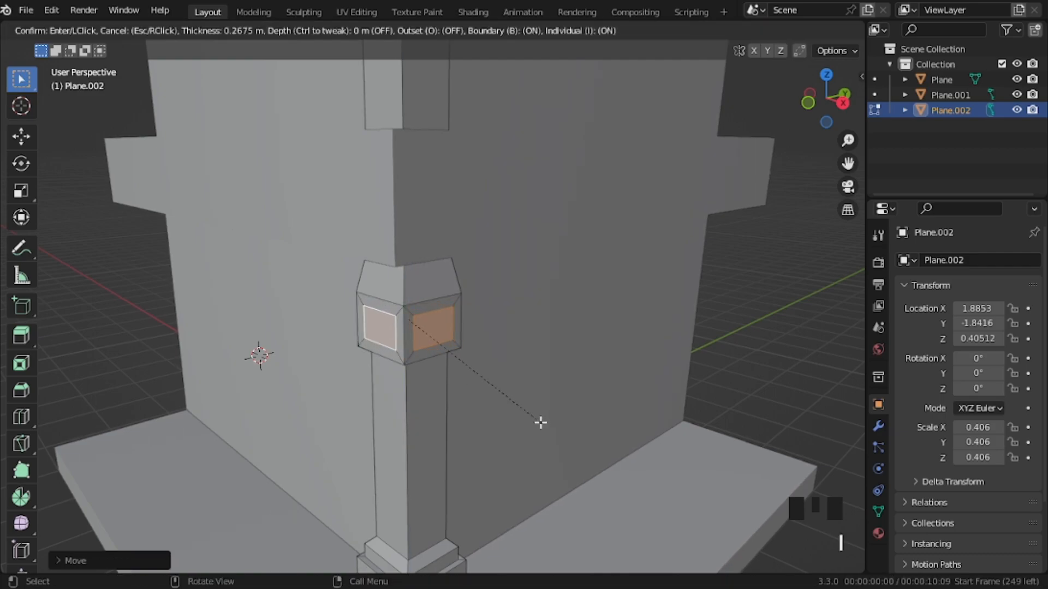
{"action": "left_click", "coordinate": [541, 422]}
Step: Try to recess the capital block's inset faces by extruding them along their normals
{"action": "key", "text": "alt+e"}
{"action": "left_click", "coordinate": [539, 423]}
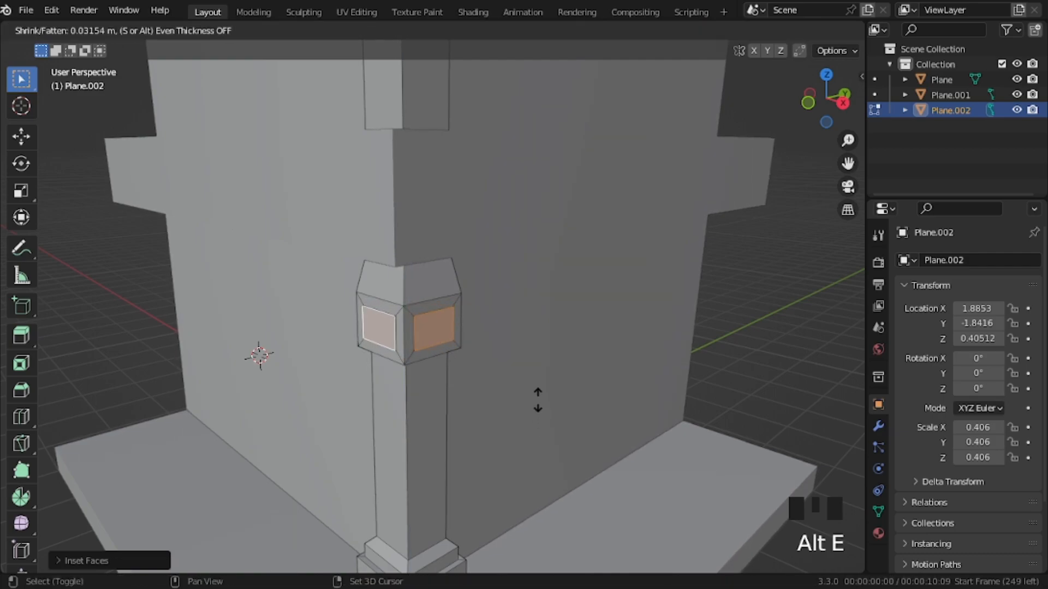
{"action": "left_click", "coordinate": [539, 485]}
{"action": "key", "text": "Tab"}
{"action": "mouse_move", "coordinate": [482, 421]}
{"action": "middle_mouse_down"}
{"action": "mouse_move", "coordinate": [510, 410]}
{"action": "mouse_move", "coordinate": [482, 414]}
{"action": "middle_mouse_up"}
{"action": "key", "text": "ctrl+z"}
{"action": "key", "text": "ctrl+z"}
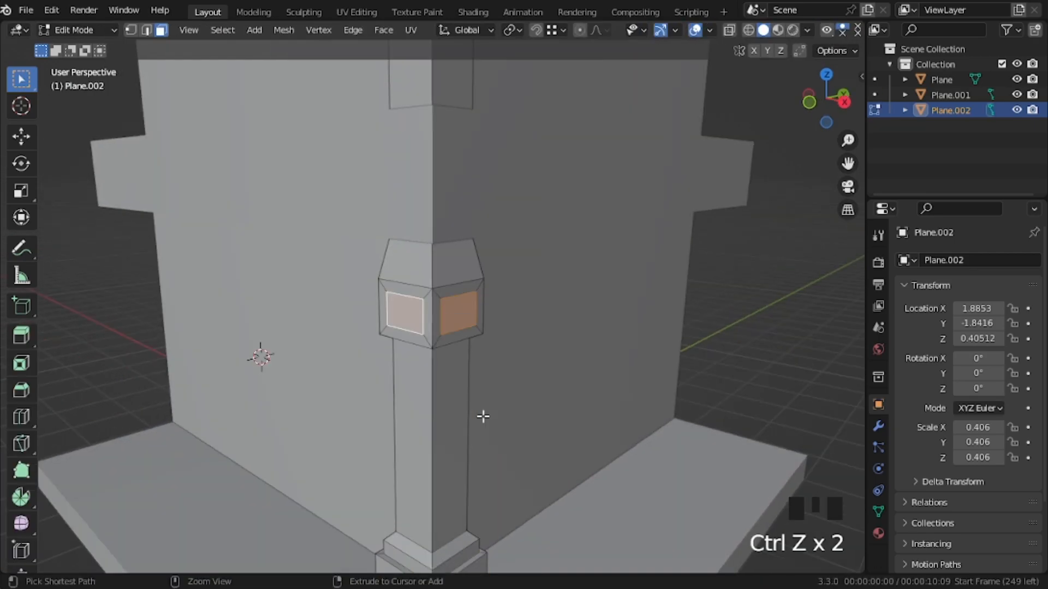
Step: Extrude the capital block's inset faces inward along their normals by about 0.086 m with even thickness on
{"action": "key", "text": "alt+e"}
{"action": "left_click", "coordinate": [483, 419]}
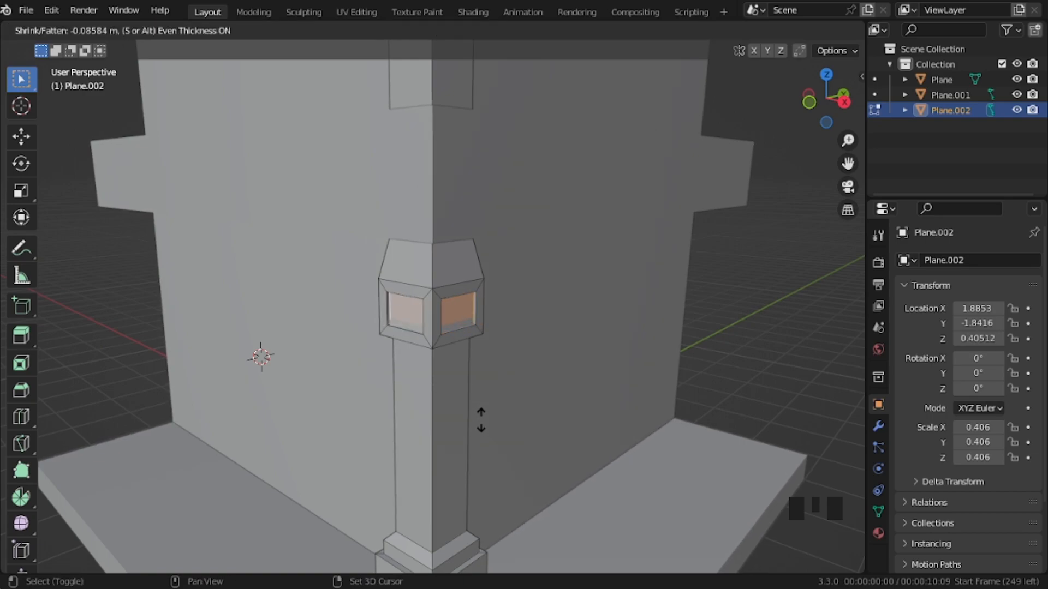
{"action": "left_click", "coordinate": [481, 417]}
{"action": "key", "text": "Tab"}
{"action": "middle_click_drag", "start_coordinate": [483, 394], "coordinate": [409, 316]}
Step: Select the loop of sloping faces above the capital block, inset it, and lower it about 0.11 m along Z
{"action": "key", "text": "Tab"}
{"action": "left_click", "coordinate": [409, 312]}
{"action": "left_click", "coordinate": [410, 317], "text": "alt"}
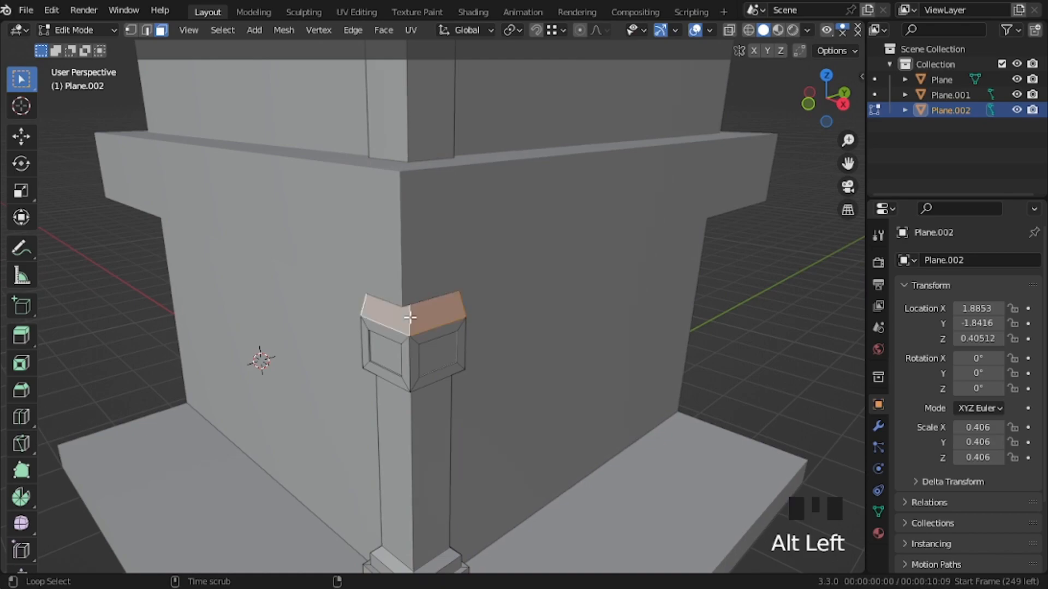
{"action": "key", "text": "i"}
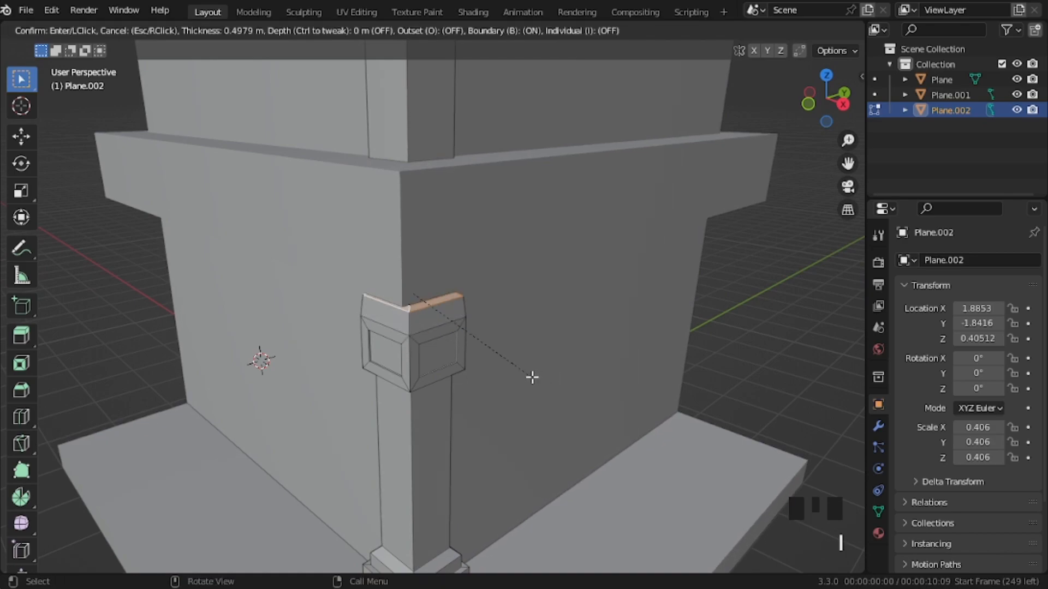
{"action": "left_click", "coordinate": [493, 338]}
{"action": "key", "text": "g"}
{"action": "key", "text": "z"}
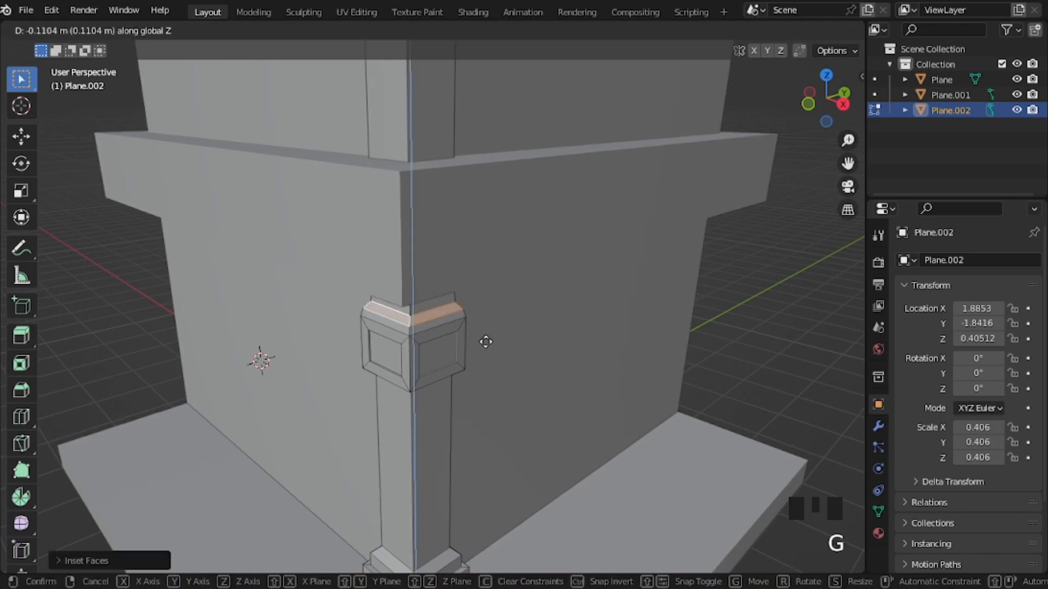
{"action": "left_click", "coordinate": [485, 343]}
Step: Extrude the inset sloping faces along their normals to form a thin lip on top of the capital block
{"action": "key", "text": "alt+e"}
{"action": "left_click", "coordinate": [485, 342]}
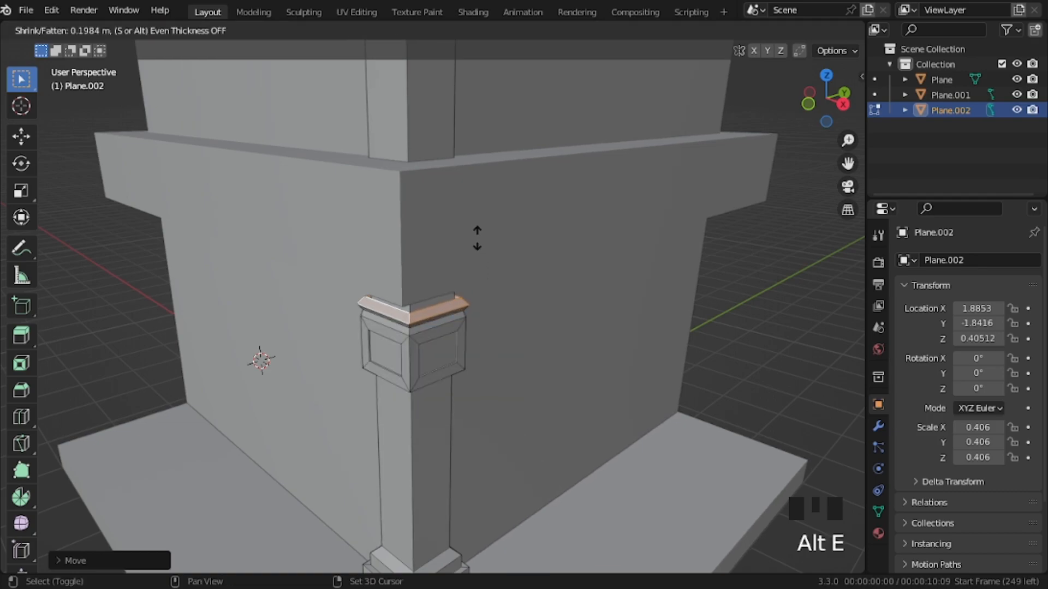
{"action": "left_click", "coordinate": [473, 369]}
{"action": "key", "text": "Tab"}
{"action": "middle_click_drag", "start_coordinate": [408, 366], "coordinate": [355, 420]}
Step: Add a horizontal loop cut around the shaft below the capital block and lower it along Z to about mid-height
{"action": "key", "text": "Tab"}
{"action": "key", "text": "ctrl+r"}
{"action": "left_click", "coordinate": [367, 407]}
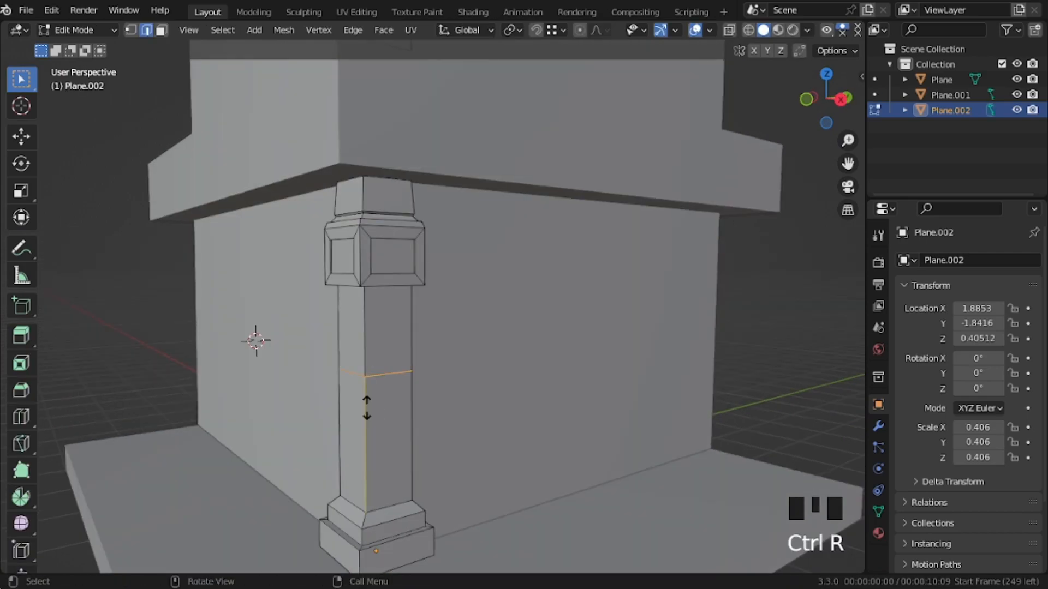
{"action": "left_click", "coordinate": [367, 407]}
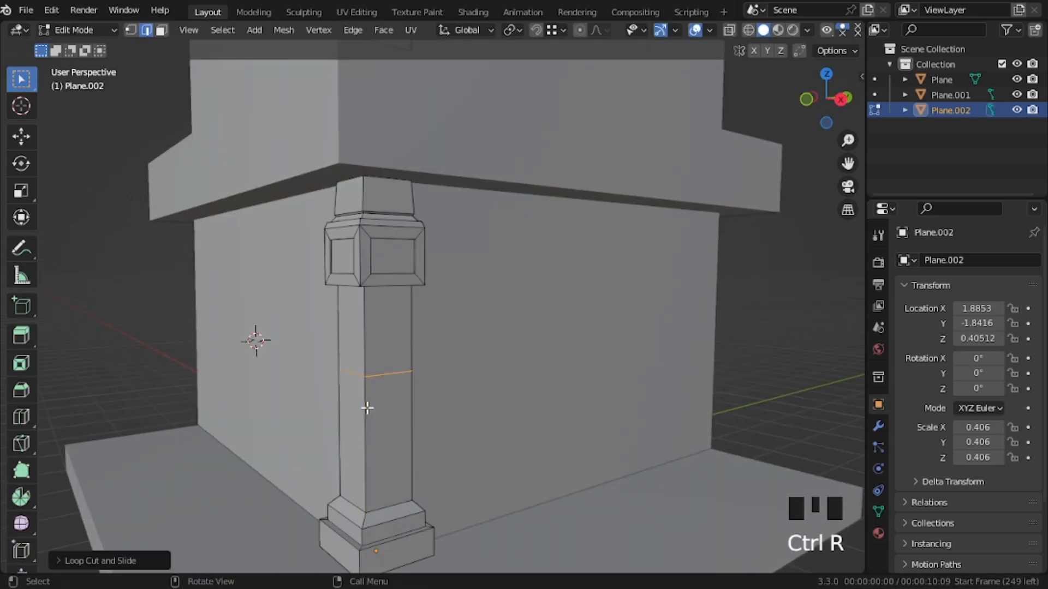
{"action": "key", "text": "g"}
{"action": "left_click", "coordinate": [370, 460]}
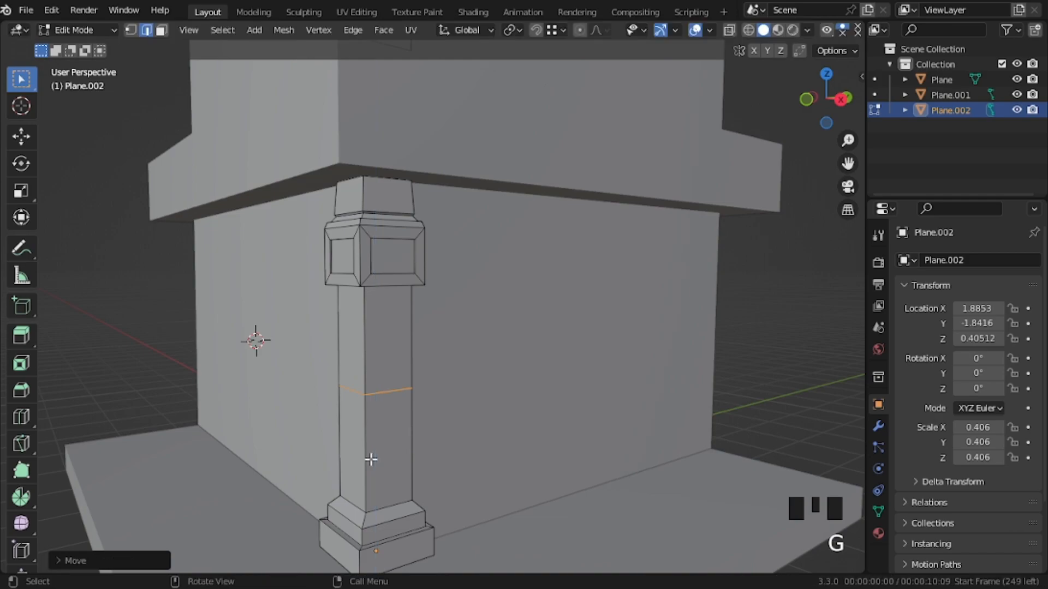
{"action": "key", "text": "KP_3"}
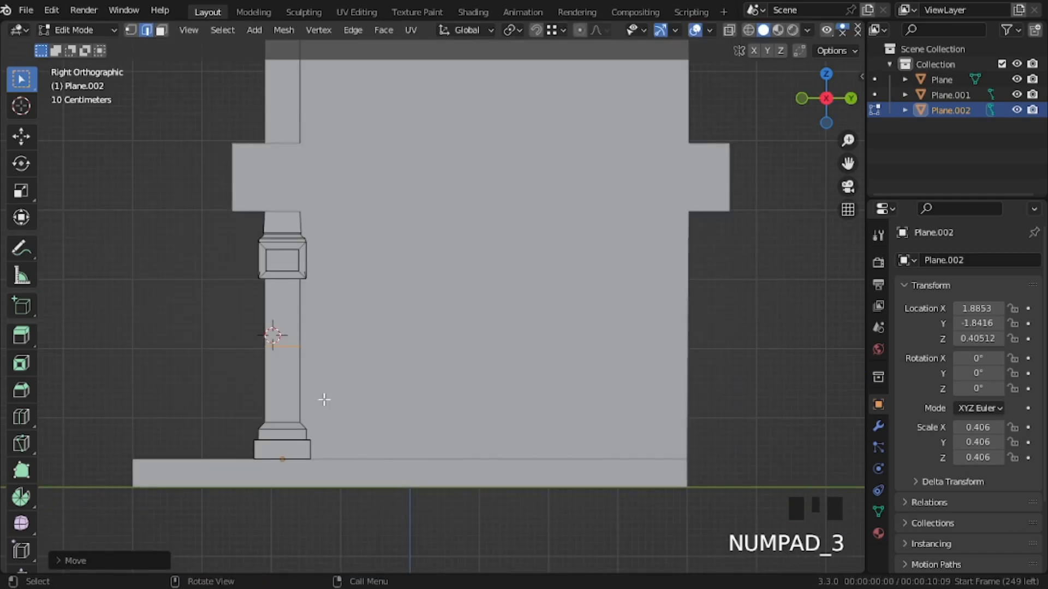
{"action": "key", "text": "g"}
{"action": "key", "text": "z"}
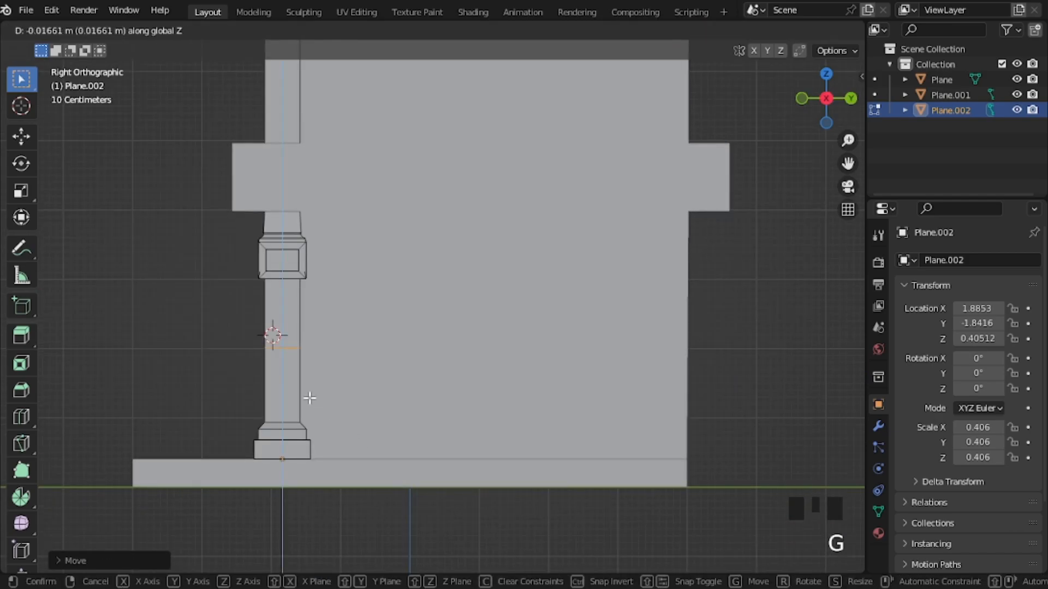
{"action": "left_click", "coordinate": [310, 398]}
Step: Add one more horizontal loop cut in each of the shaft's upper and lower halves
{"action": "key", "text": "ctrl+r"}
{"action": "left_click", "coordinate": [265, 325]}
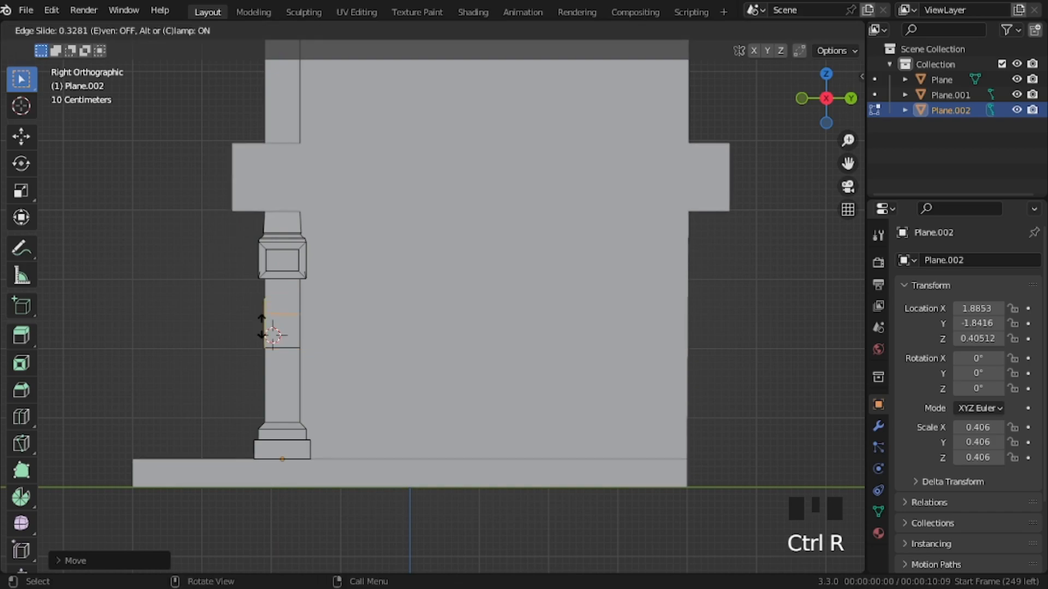
{"action": "left_click", "coordinate": [262, 327]}
{"action": "key", "text": "ctrl+r"}
{"action": "left_click", "coordinate": [257, 386]}
{"action": "left_click", "coordinate": [257, 382]}
{"action": "middle_click_drag", "start_coordinate": [257, 382], "coordinate": [362, 479]}
{"action": "key", "text": "ctrl+z"}
Step: Select the four stacked faces on each of the shaft's two outer sides and inset them individually by about 0.17 m
{"action": "key", "text": "3"}
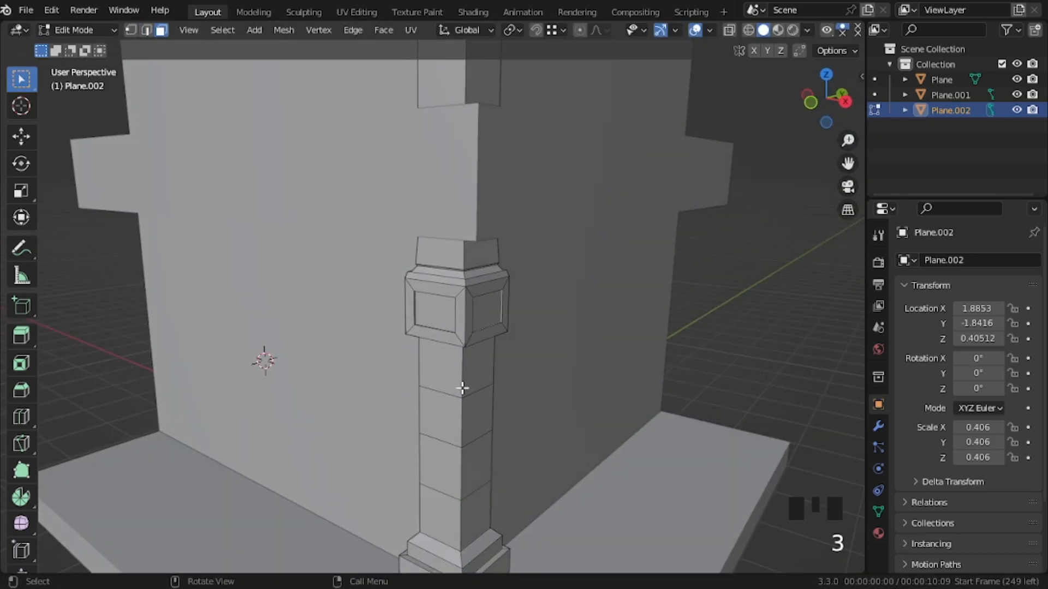
{"action": "left_click", "coordinate": [463, 388]}
{"action": "left_click", "coordinate": [462, 388], "text": "alt"}
{"action": "left_click", "coordinate": [425, 379]}
{"action": "left_click", "coordinate": [440, 518], "text": "ctrl"}
{"action": "left_click", "coordinate": [468, 370], "text": "shift"}
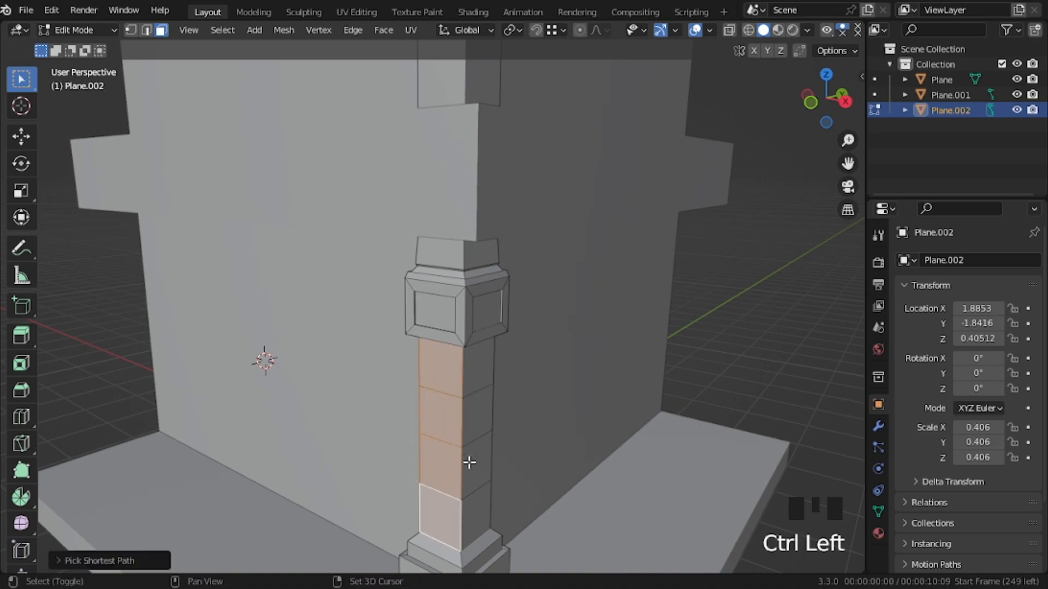
{"action": "left_click", "coordinate": [528, 515], "text": "ctrl"}
{"action": "key", "text": "i"}
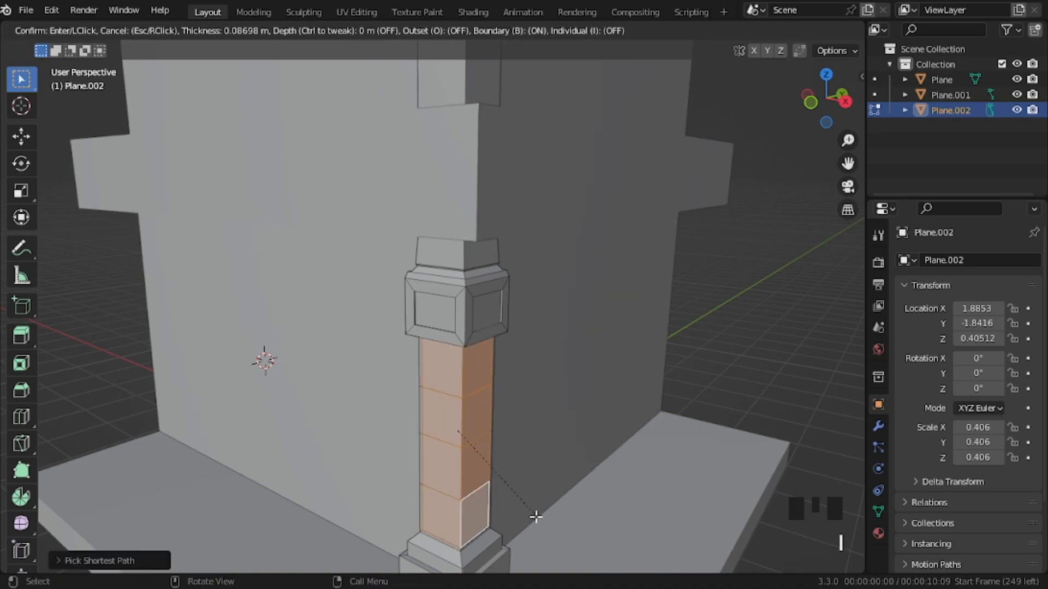
{"action": "key", "text": "i"}
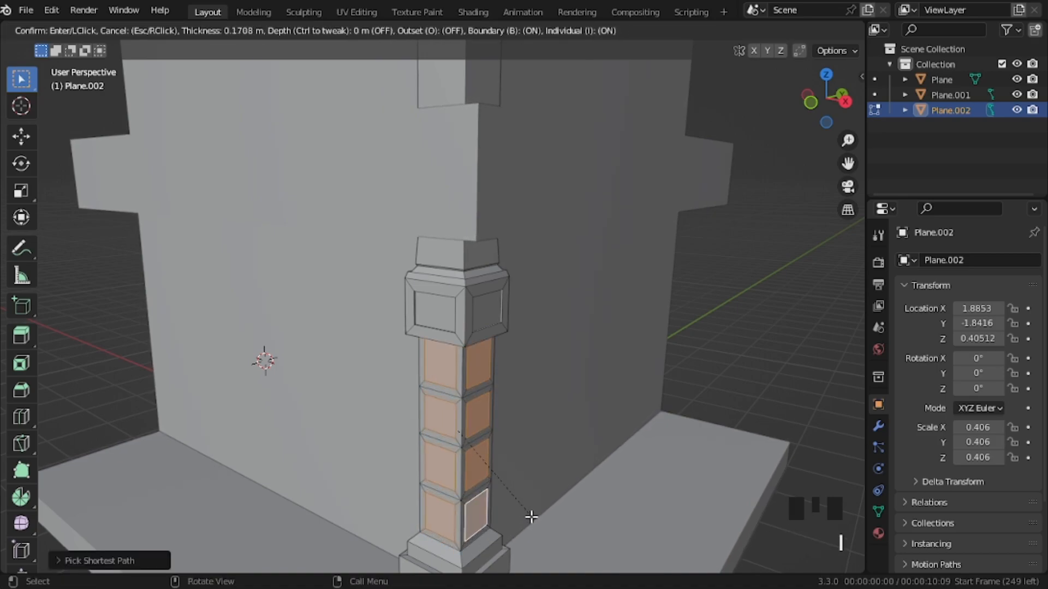
{"action": "left_click", "coordinate": [531, 517]}
{"action": "key", "text": "alt+e"}
{"action": "left_click", "coordinate": [535, 521]}
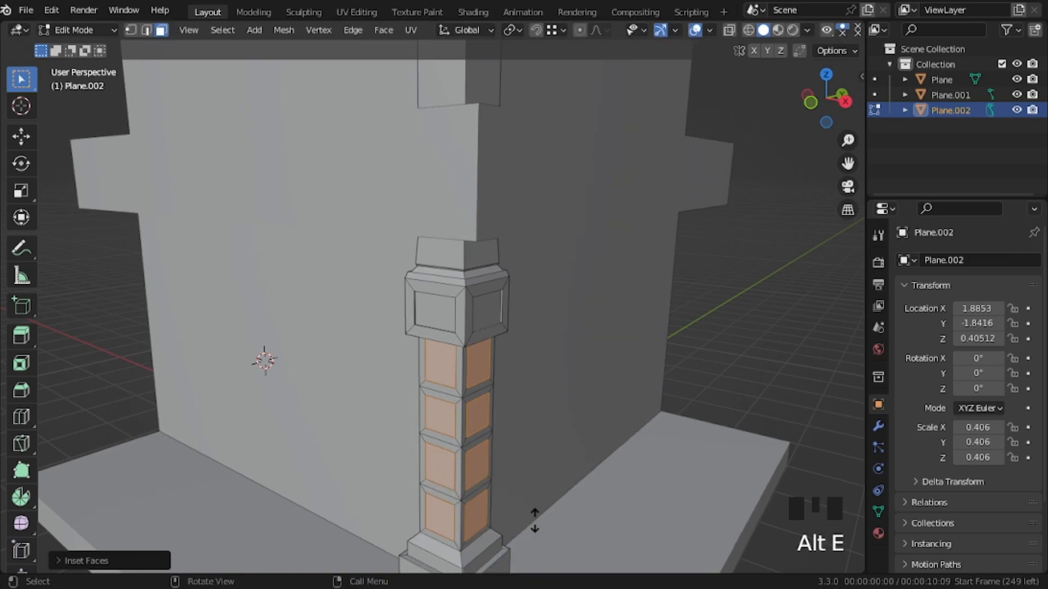
{"action": "right_click", "coordinate": [534, 521]}
{"action": "key", "text": "ctrl+z"}
Step: Extrude the shaft panels slightly outward along their normals and inset each raised panel by about 0.1 m
{"action": "key", "text": "alt+e"}
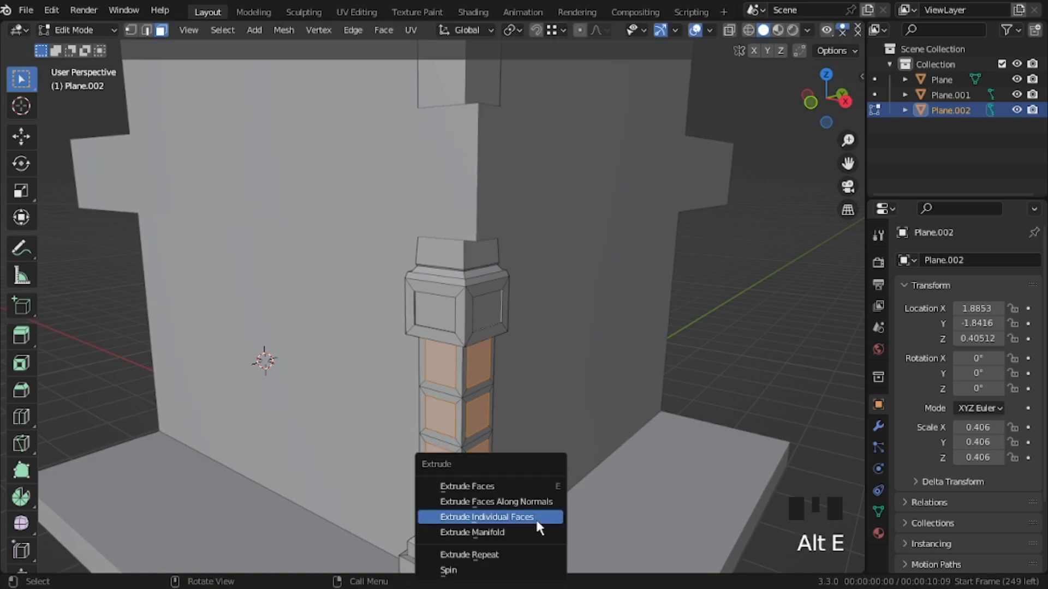
{"action": "left_click", "coordinate": [536, 503]}
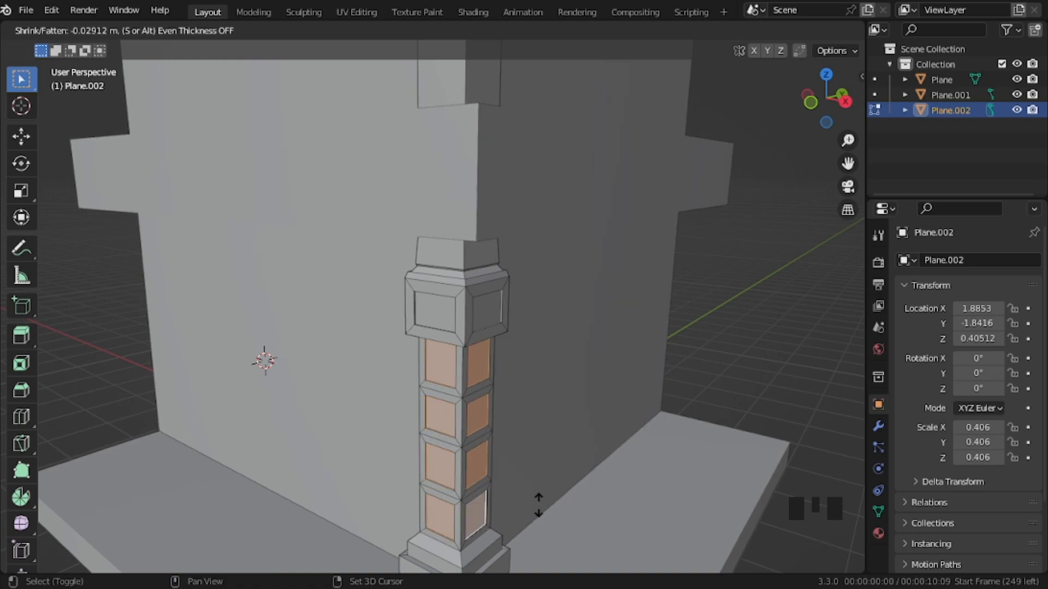
{"action": "left_click", "coordinate": [538, 497]}
{"action": "key", "text": "i"}
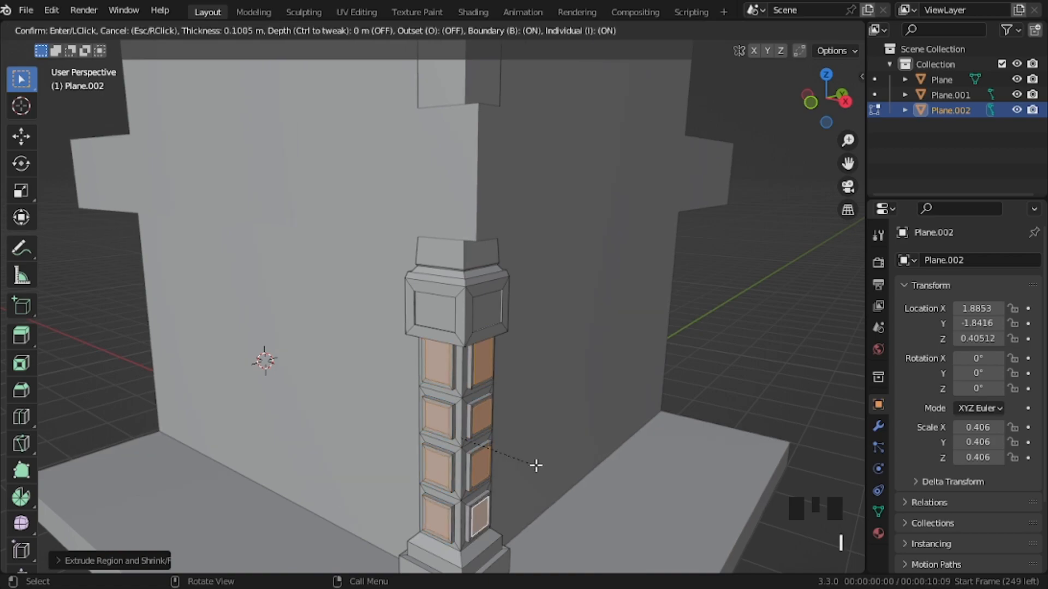
{"action": "left_click", "coordinate": [536, 465]}
Step: Recess the inner faces of the shaft panels by extruding them inward along their normals
{"action": "key", "text": "alt+e"}
{"action": "left_click", "coordinate": [533, 467]}
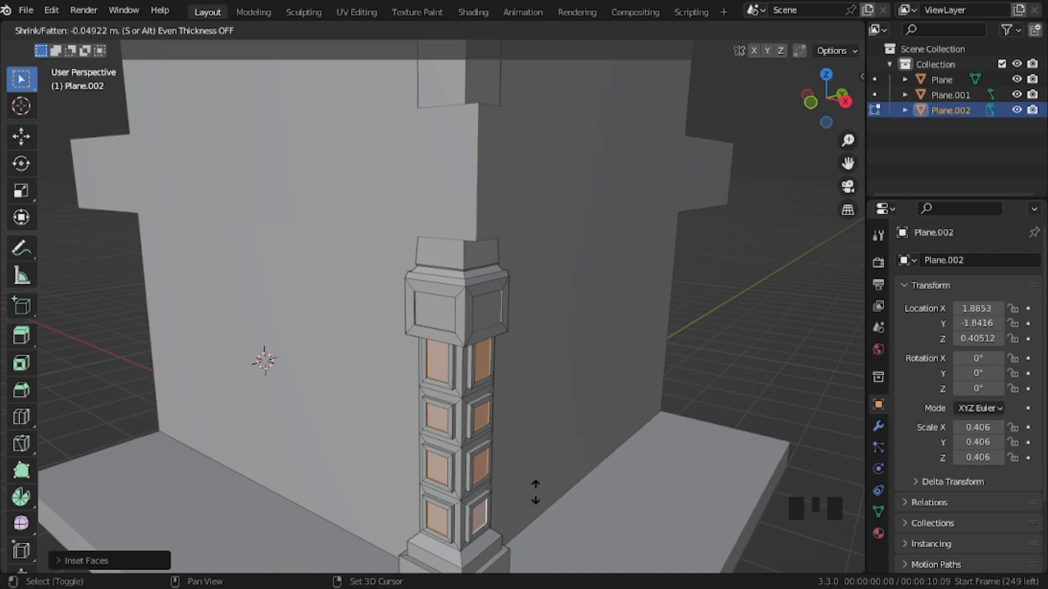
{"action": "left_click", "coordinate": [495, 435]}
{"action": "key", "text": "Tab"}
{"action": "middle_click_drag", "start_coordinate": [495, 435], "coordinate": [409, 427]}
Step: Inspect the paneled column up close, from directly above, and in relation to the whole building
{"action": "key", "text": "shift+grave"}
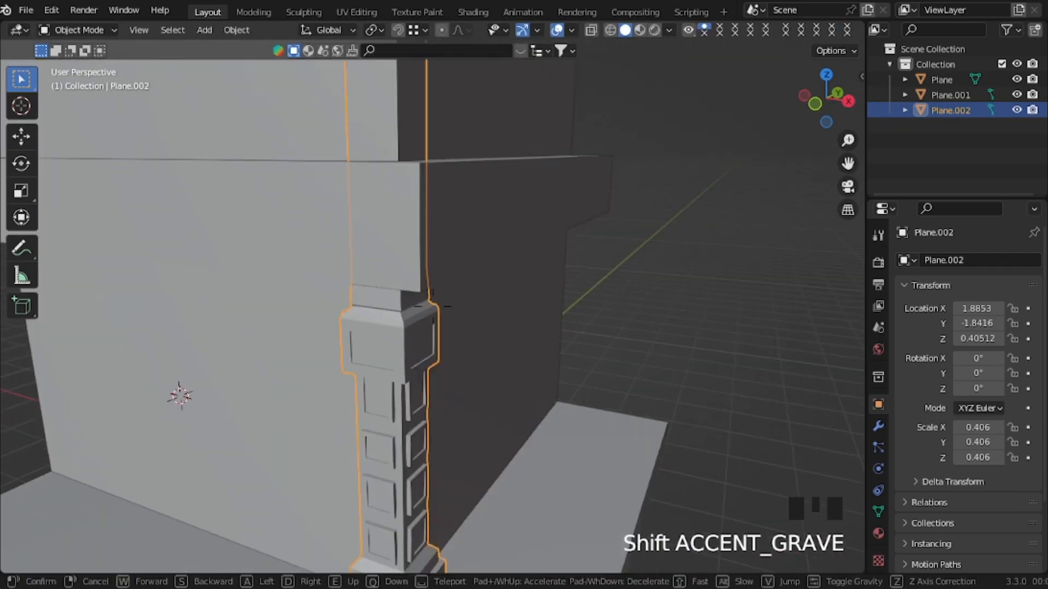
{"action": "left_click", "coordinate": [459, 313]}
{"action": "key", "text": "Tab"}
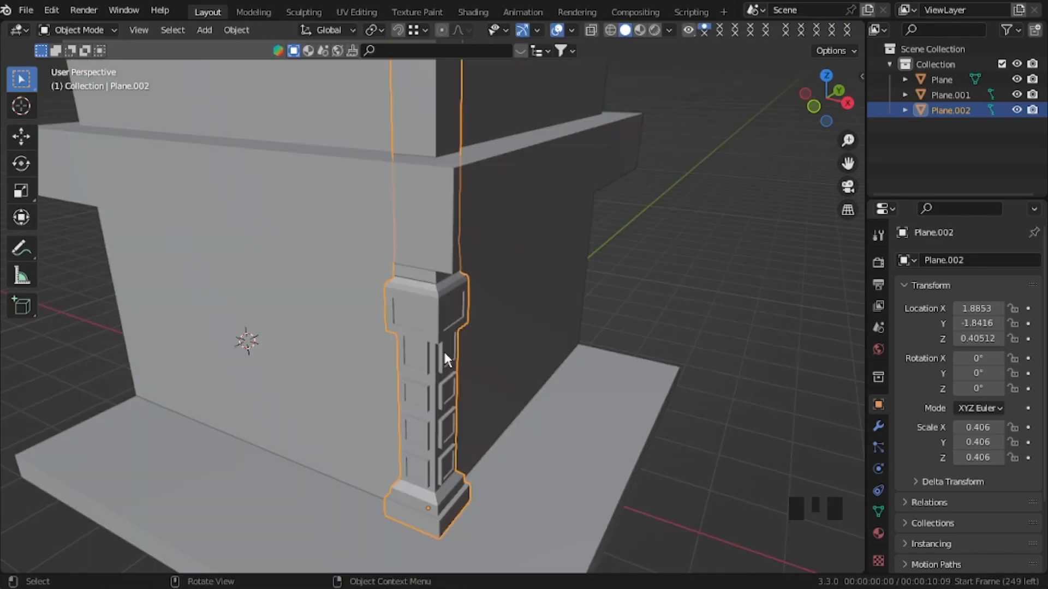
{"action": "key", "text": "KP_7"}
{"action": "key", "text": "KP_Subtract"}
{"action": "key", "text": "KP_Subtract"}
{"action": "key", "text": "KP_Subtract"}
{"action": "key", "text": "KP_Subtract"}
{"action": "key", "text": "KP_Subtract"}
{"action": "key", "text": "KP_Subtract"}
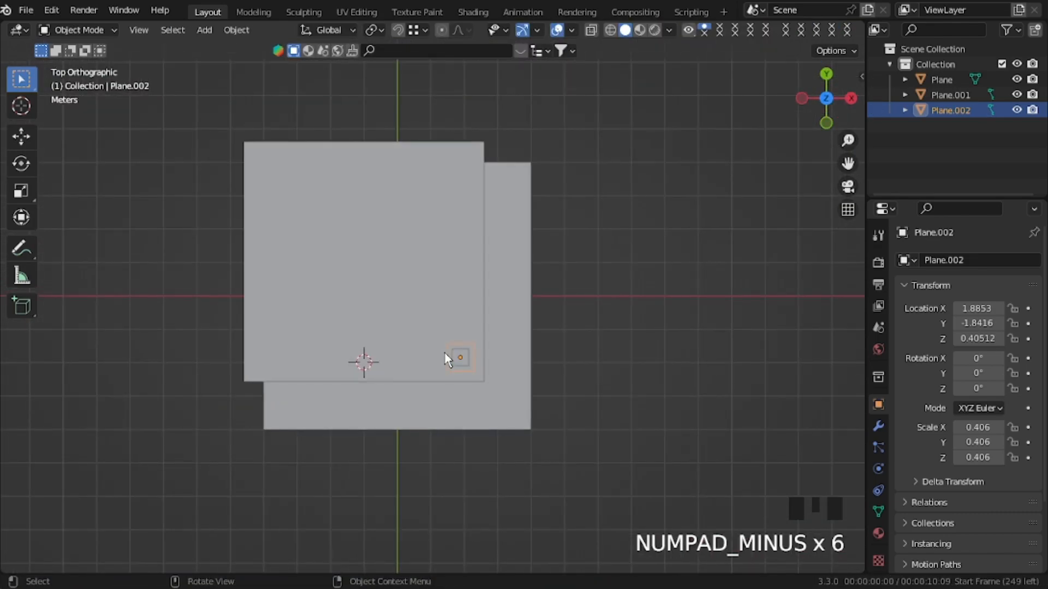
{"action": "left_click", "coordinate": [878, 426]}
{"action": "middle_click_drag", "start_coordinate": [431, 406], "coordinate": [376, 355]}
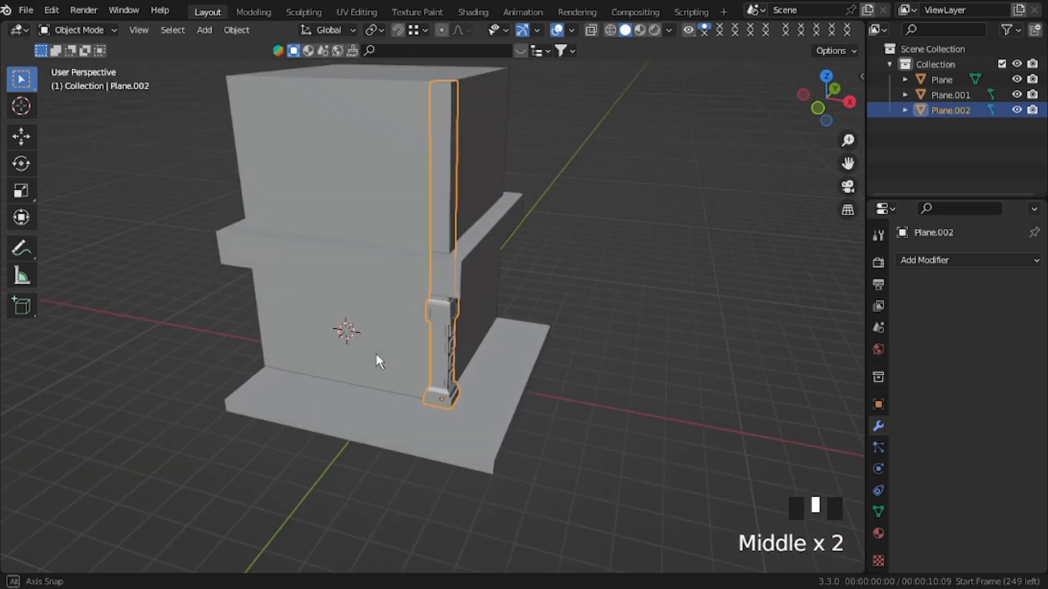
Step: Edit the building's mesh and extrude its flat roof face a short distance upward, above the column's top
{"action": "key", "text": "shift+grave"}
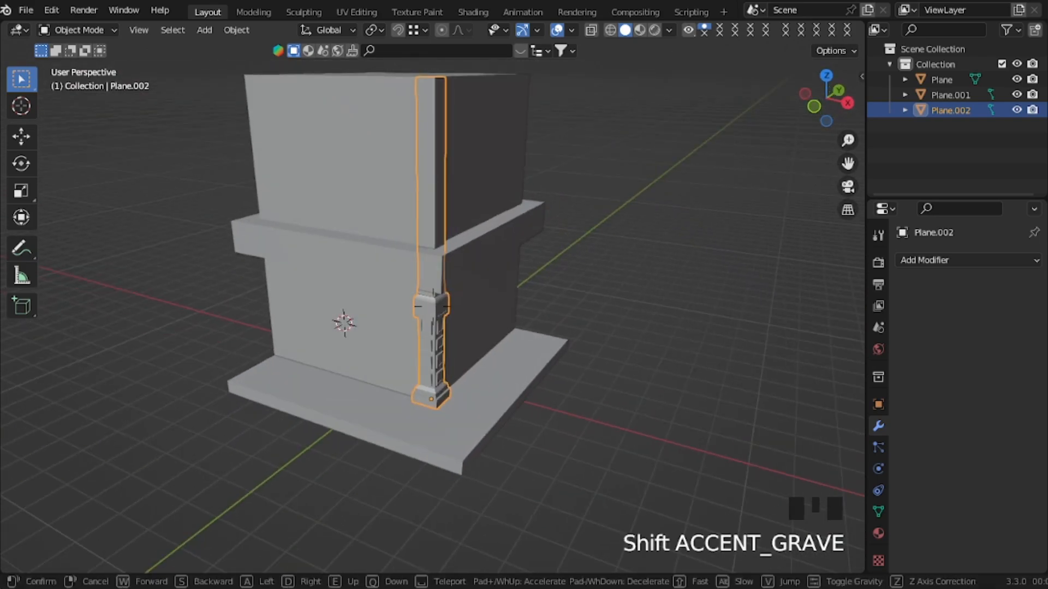
{"action": "key", "text": "d"}
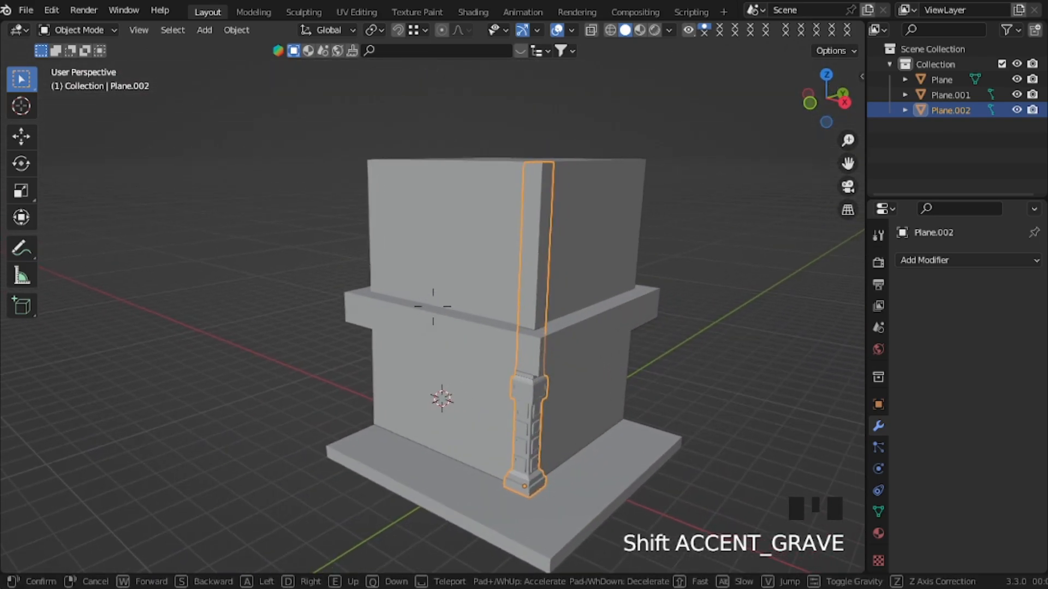
{"action": "key", "text": "e"}
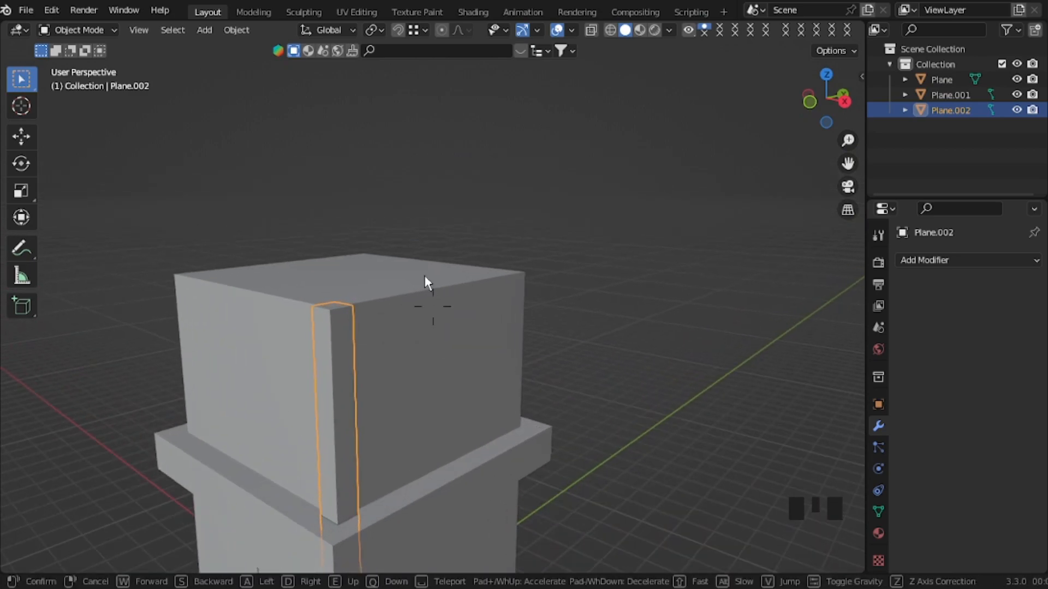
{"action": "left_click", "coordinate": [425, 281]}
{"action": "left_click", "coordinate": [426, 280]}
{"action": "key", "text": "Tab"}
{"action": "left_click", "coordinate": [387, 286]}
{"action": "key", "text": "e"}
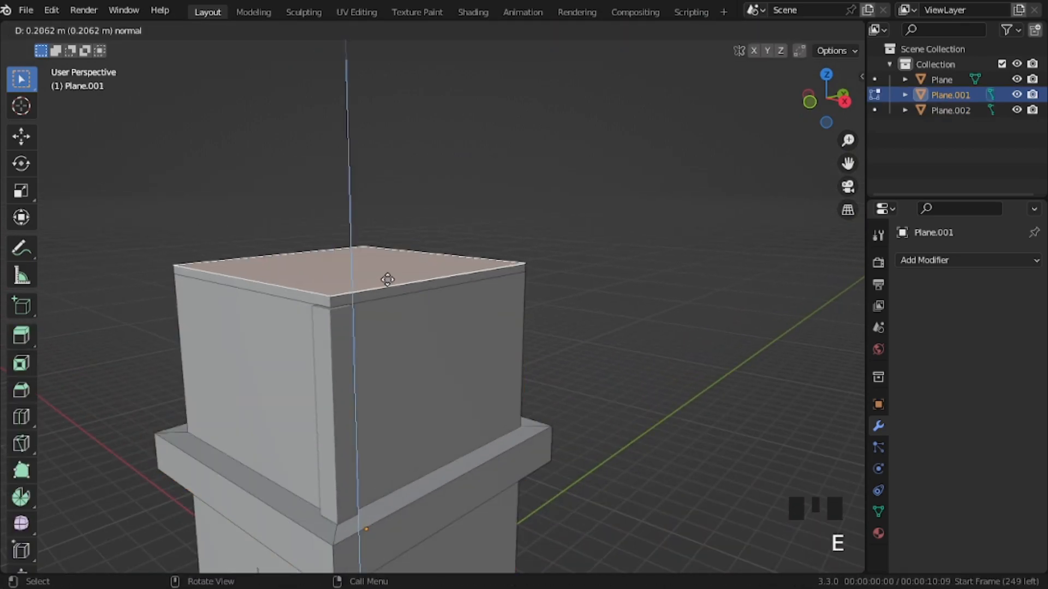
{"action": "left_click", "coordinate": [391, 273]}
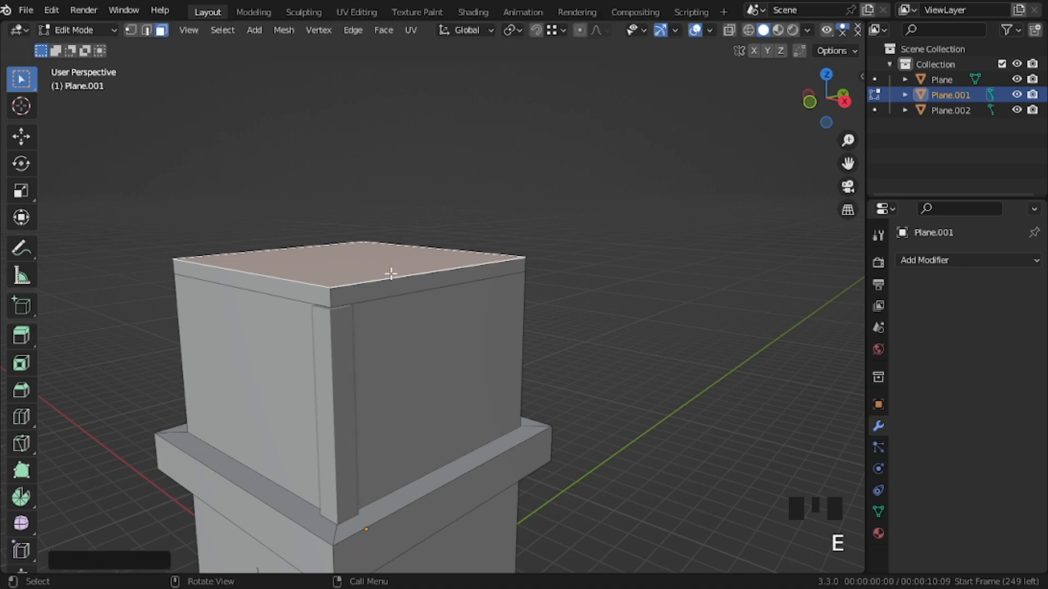
Step: Flare the raised roof face outward to about 1.07 scale and extrude a straight band upward from it
{"action": "key", "text": "s"}
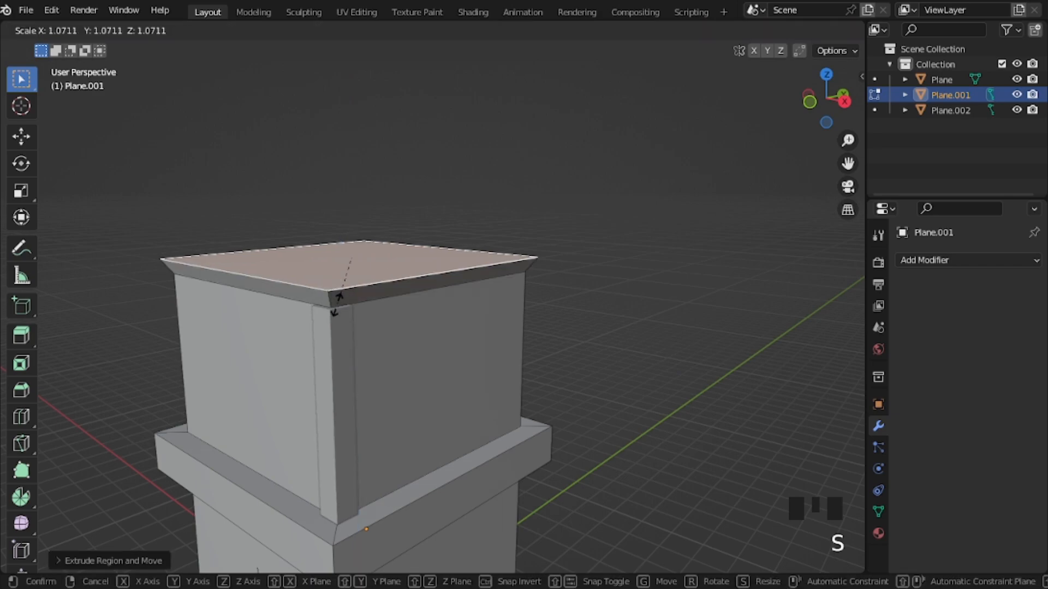
{"action": "left_click", "coordinate": [337, 304]}
{"action": "key", "text": "e"}
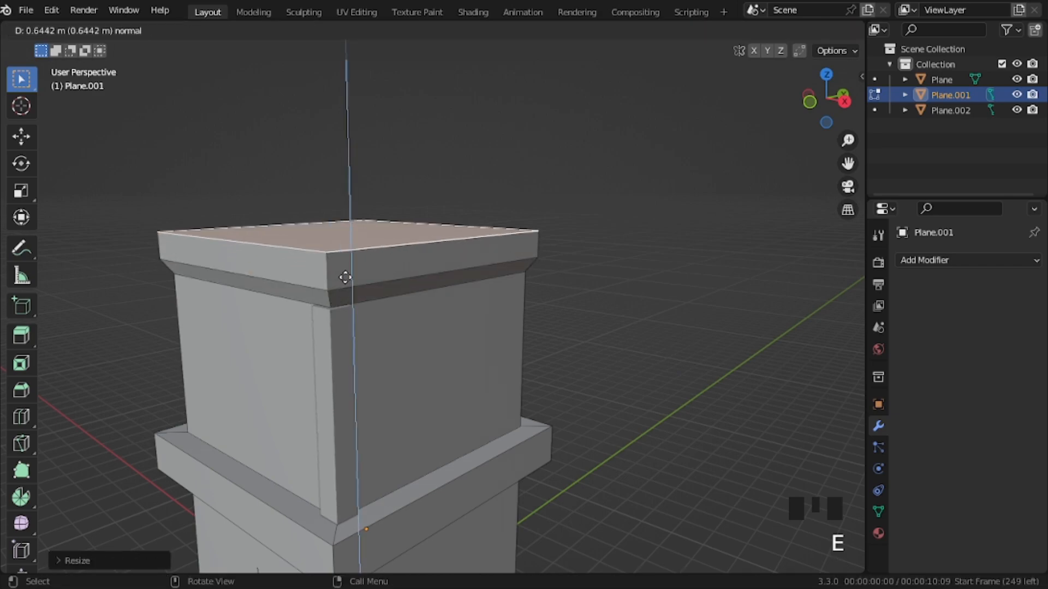
{"action": "left_click", "coordinate": [347, 283]}
Step: Extrude another roof tier, taper its top face inward, and extrude the narrowed face upward by about 0.38 m
{"action": "key", "text": "e"}
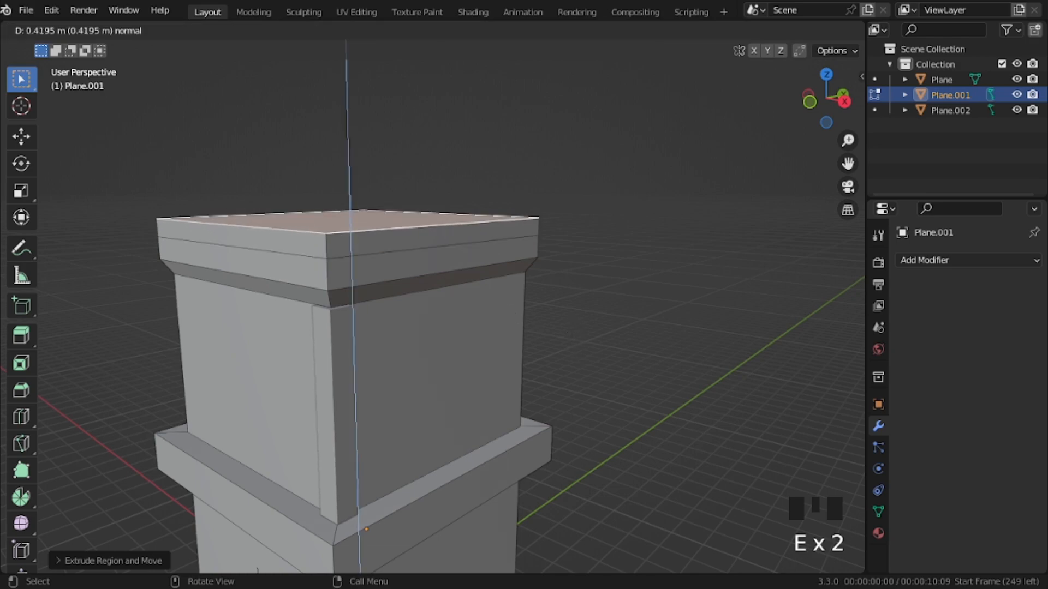
{"action": "left_click", "coordinate": [569, 326]}
{"action": "key", "text": "s"}
{"action": "left_click", "coordinate": [510, 289]}
{"action": "key", "text": "e"}
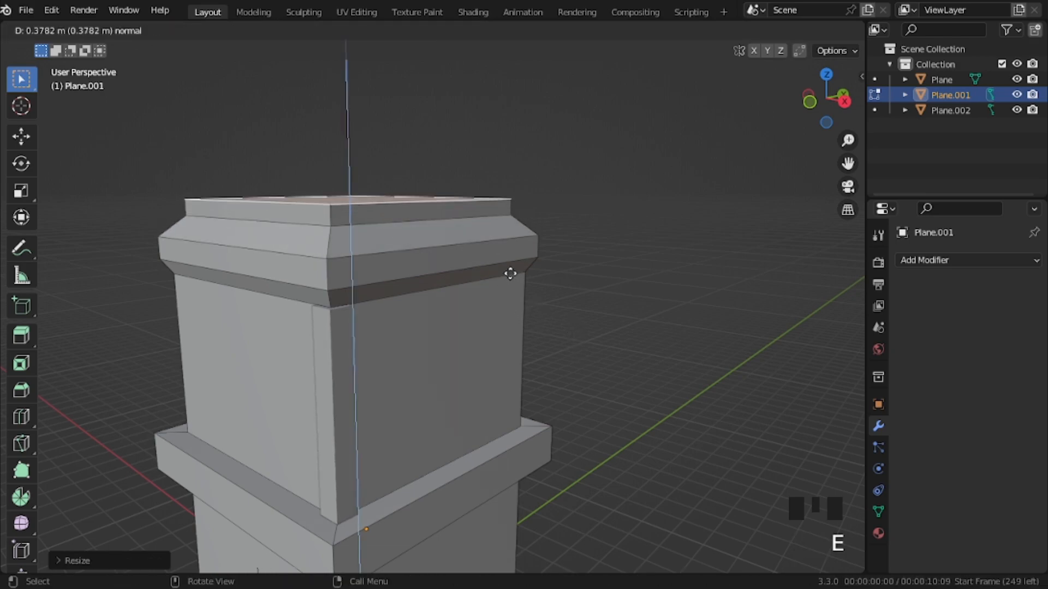
{"action": "left_click", "coordinate": [510, 270]}
Step: Inset the top roof face slightly and extrude it downward to leave a thin raised rim around the roof
{"action": "middle_click_drag", "start_coordinate": [513, 295], "coordinate": [513, 299]}
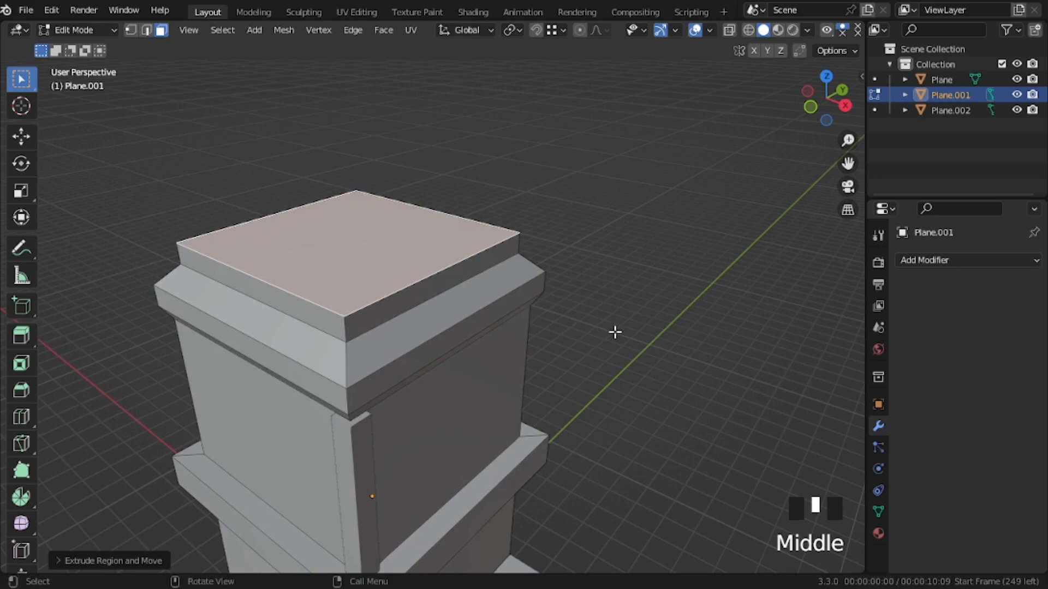
{"action": "key", "text": "i"}
{"action": "left_click", "coordinate": [599, 330]}
{"action": "key", "text": "e"}
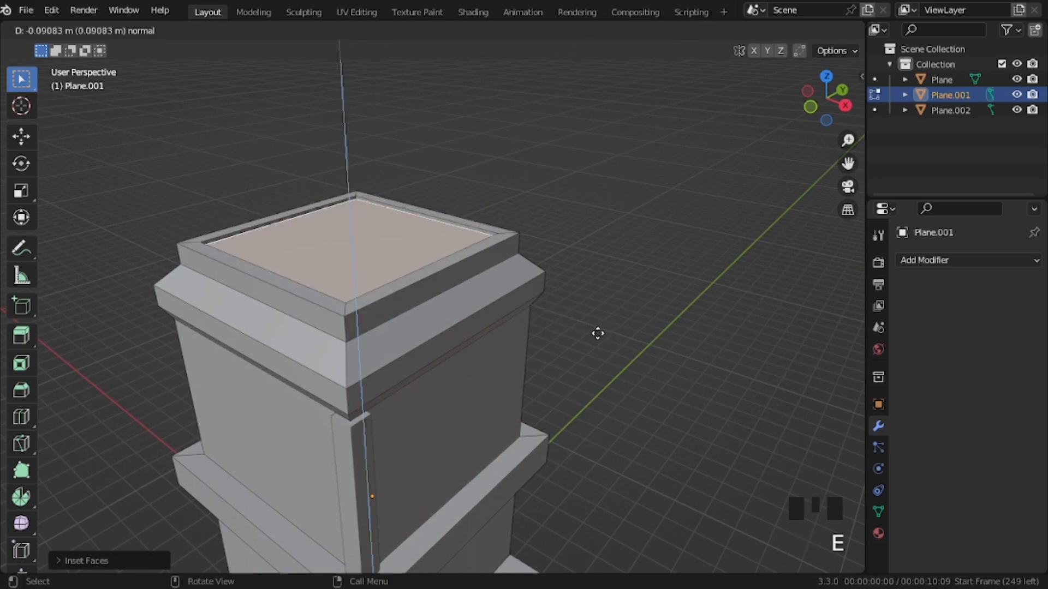
{"action": "left_click", "coordinate": [599, 342]}
Step: Inset the sunken roof face into a small square and reposition that square along the Y and X axes
{"action": "key", "text": "i"}
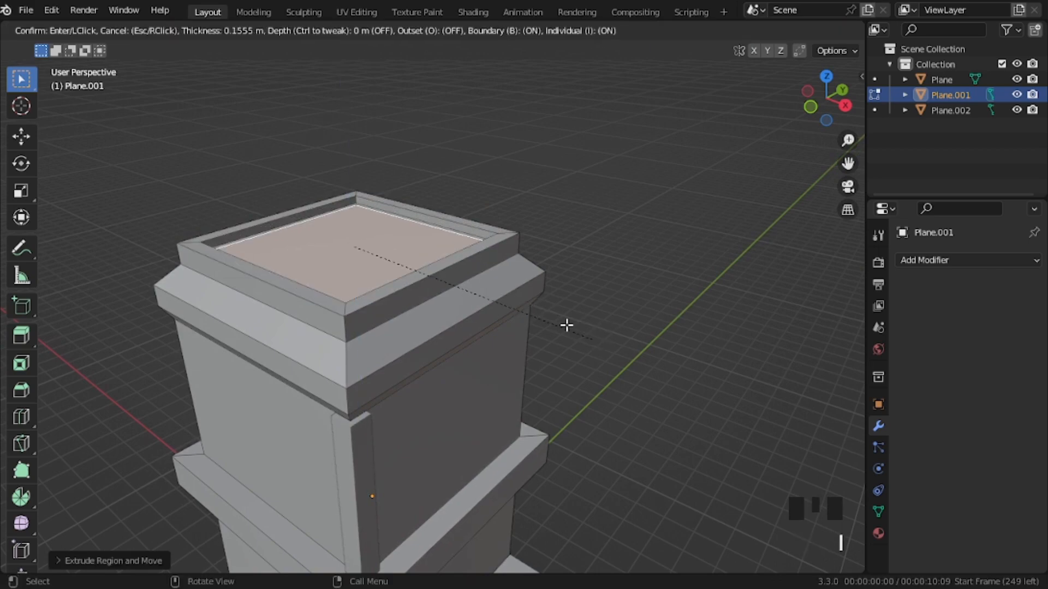
{"action": "left_click", "coordinate": [552, 331]}
{"action": "key", "text": "g"}
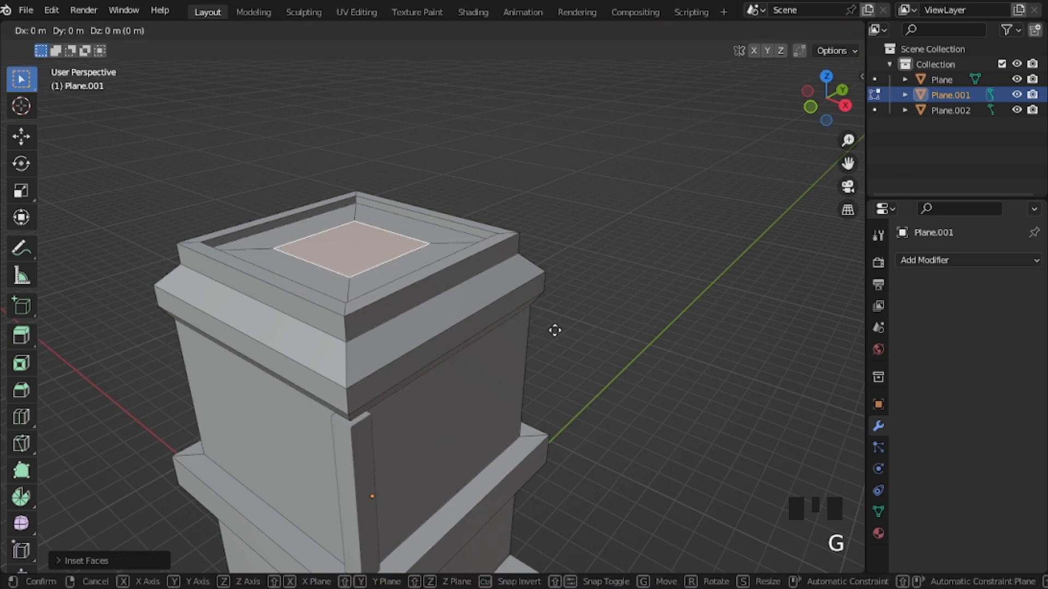
{"action": "key", "text": "y"}
{"action": "left_click", "coordinate": [568, 320]}
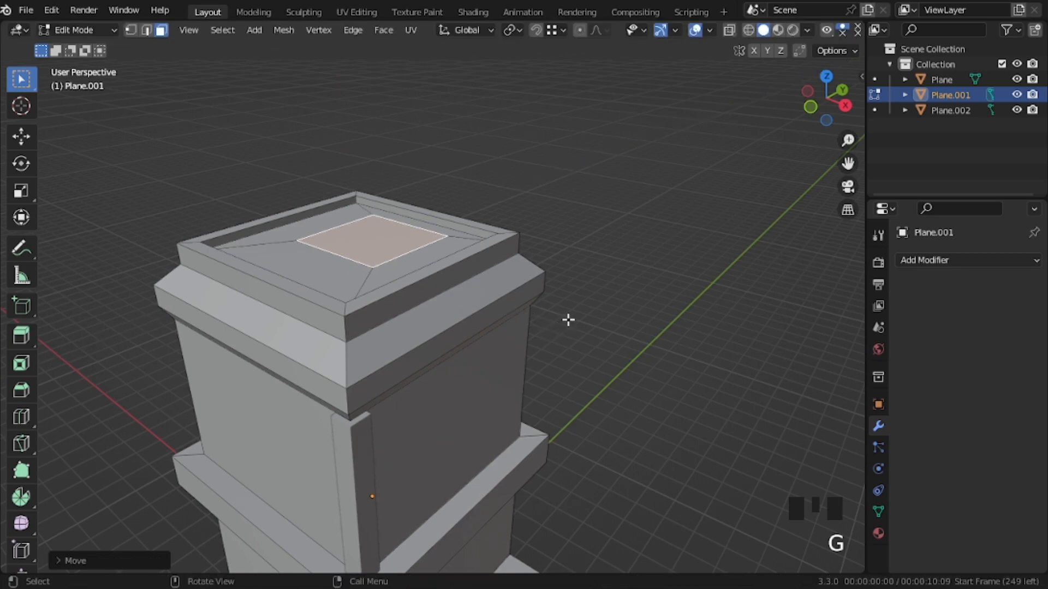
{"action": "key", "text": "g"}
{"action": "key", "text": "x"}
{"action": "left_click", "coordinate": [549, 311]}
Step: Extrude the small roof square upward into a block and bevel its top edges with multiple segments into a rounded dome
{"action": "key", "text": "e"}
{"action": "left_click", "coordinate": [533, 241]}
{"action": "key", "text": "ctrl+b"}
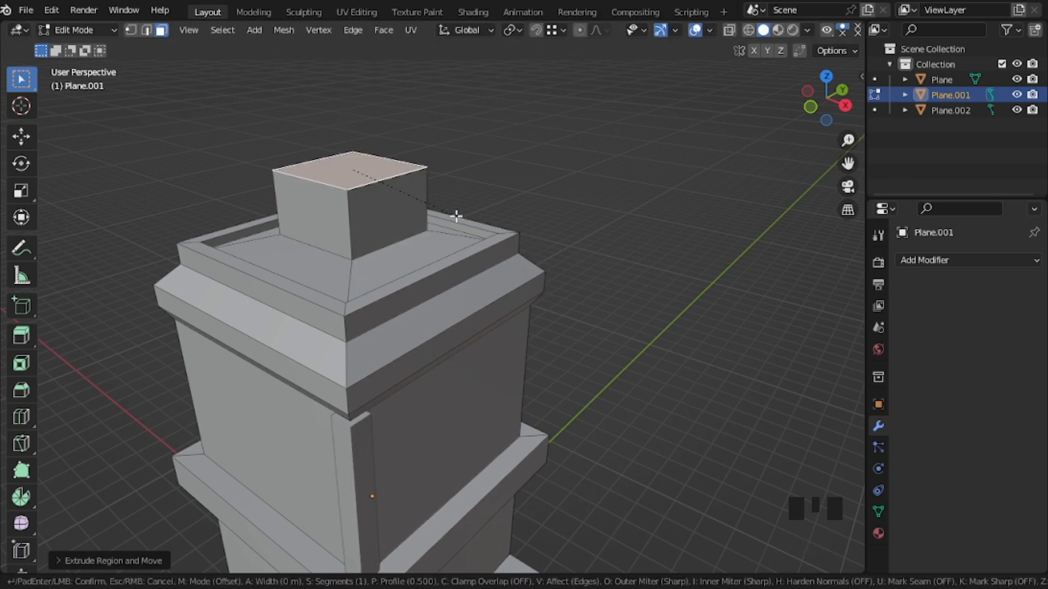
{"action": "left_click", "coordinate": [500, 370]}
{"action": "key", "text": "Tab"}
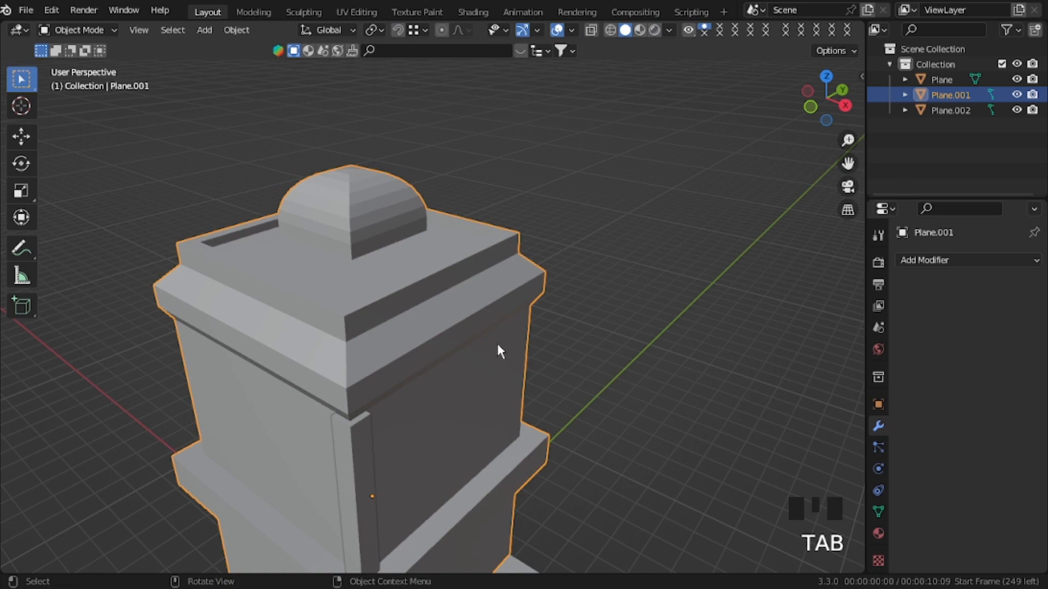
Step: Edit the corner column and raise its top face along Z to meet the underside of the flared roof edge
{"action": "middle_click_drag", "start_coordinate": [444, 299], "coordinate": [379, 288]}
{"action": "left_click", "coordinate": [417, 315]}
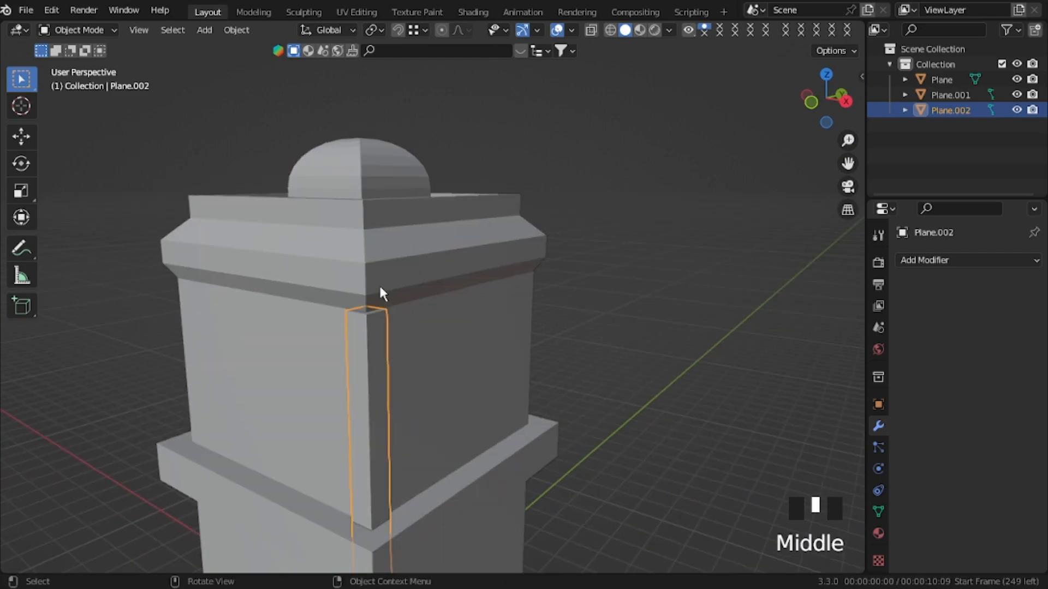
{"action": "key", "text": "Tab"}
{"action": "left_click", "coordinate": [369, 310]}
{"action": "key", "text": "g"}
{"action": "key", "text": "z"}
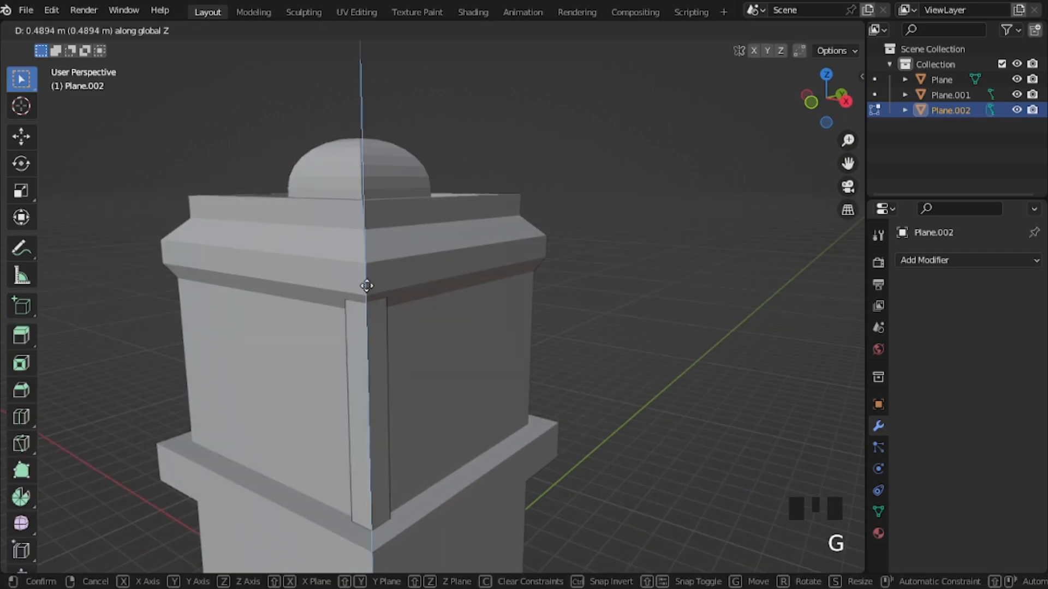
{"action": "left_click", "coordinate": [397, 338]}
Step: Add a loop cut around the column's upper section and slide it down to just above the projecting band
{"action": "key", "text": "Tab"}
{"action": "key", "text": "ctrl+r"}
{"action": "key", "text": "Tab"}
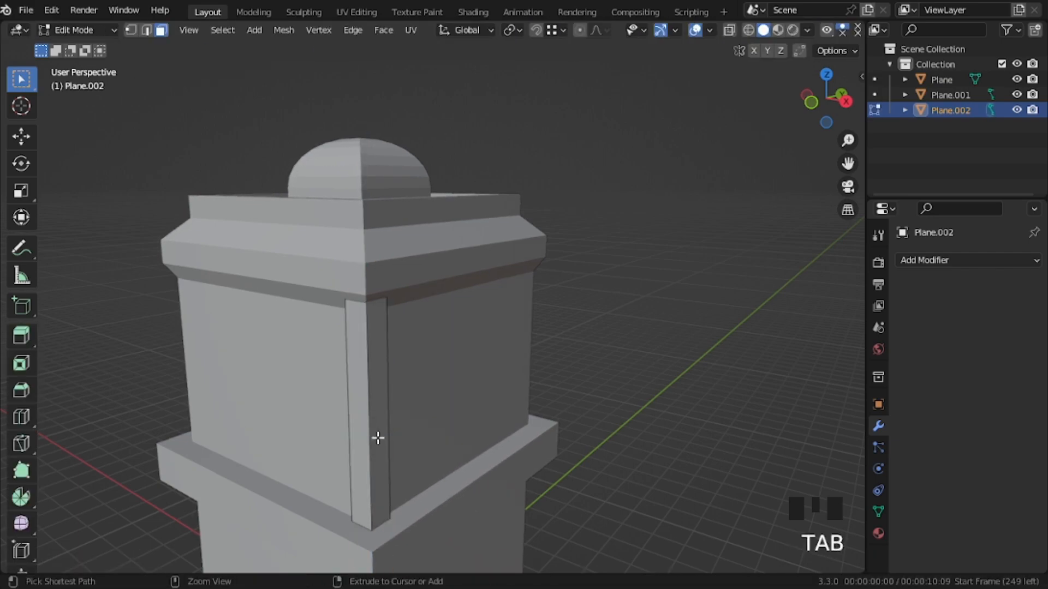
{"action": "key", "text": "ctrl+r"}
{"action": "left_click", "coordinate": [378, 437]}
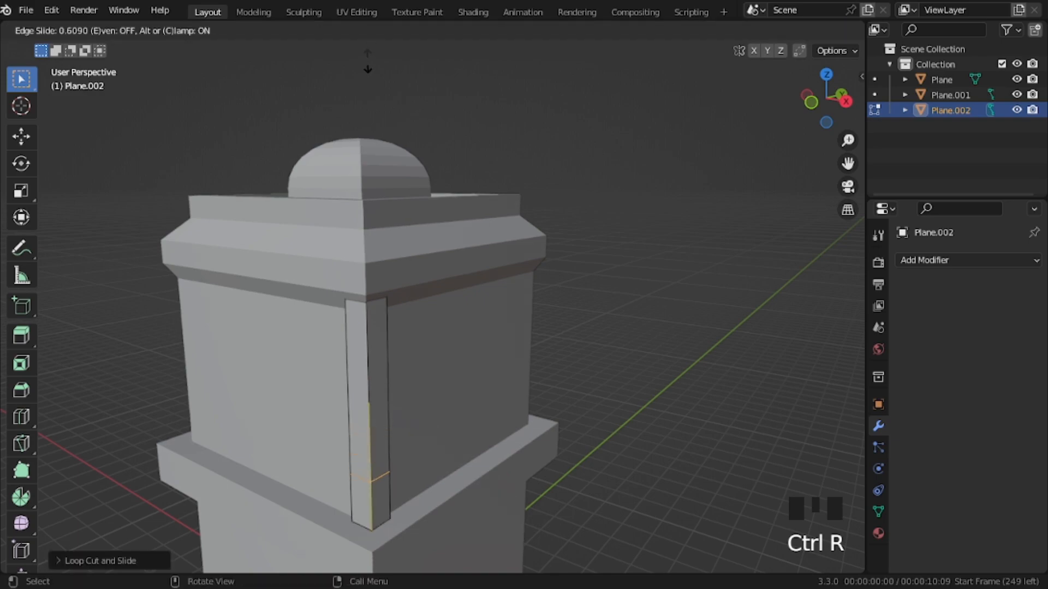
{"action": "left_click", "coordinate": [370, 85]}
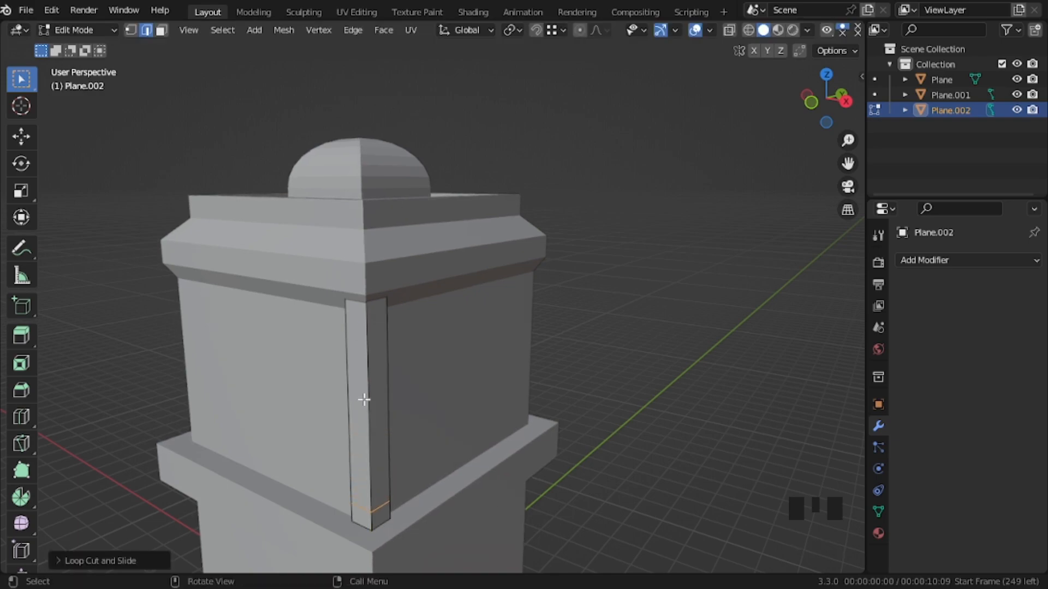
Step: Select the two outer faces below the new loop cut and extrude them outward along their normals as a base block
{"action": "key", "text": "3"}
{"action": "left_click", "coordinate": [377, 517]}
{"action": "left_click", "coordinate": [362, 522], "text": "shift"}
{"action": "key", "text": "alt+e"}
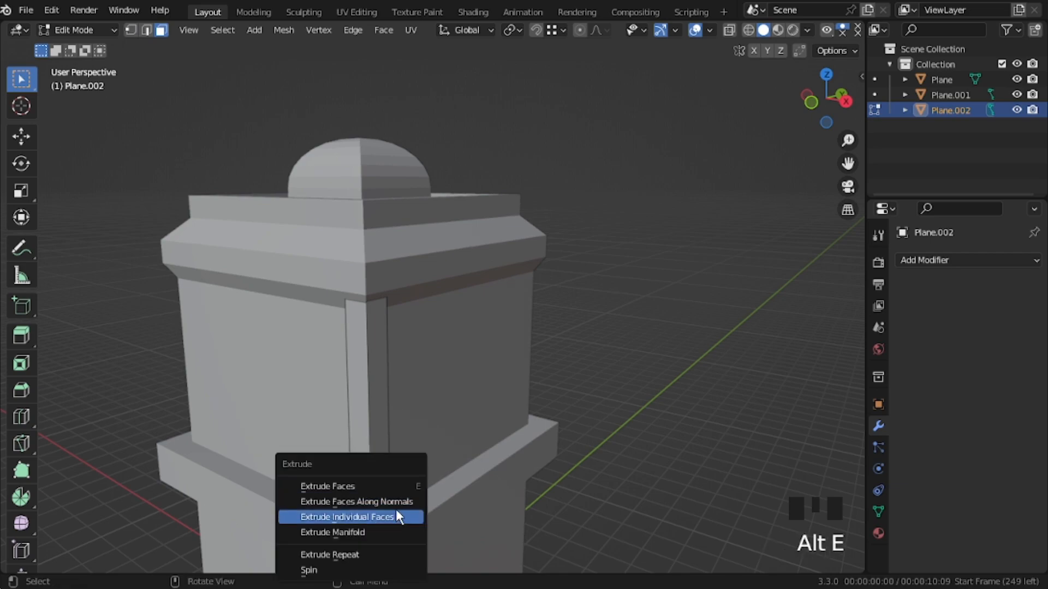
{"action": "left_click", "coordinate": [401, 503]}
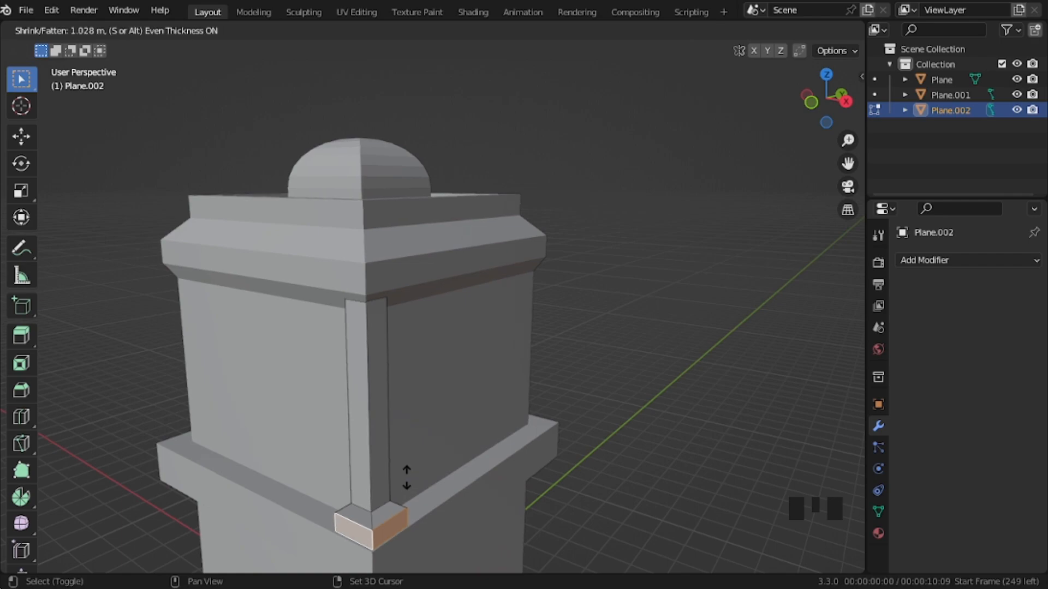
{"action": "left_click", "coordinate": [409, 505]}
Step: Inset the base block's two outer faces as one region, with individual inset off, and extrude them along their normals
{"action": "key", "text": "shift+grave"}
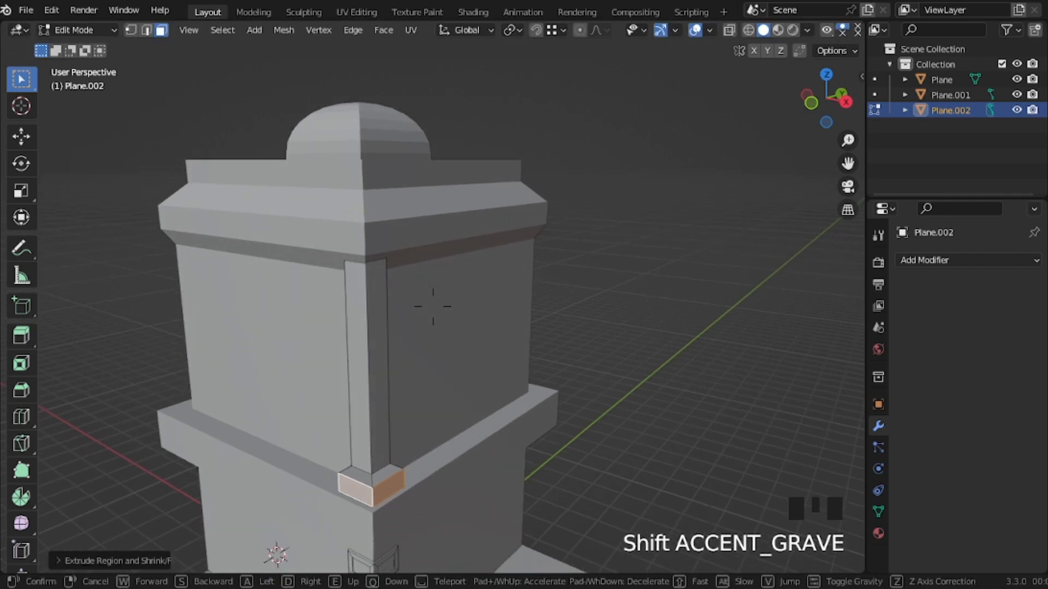
{"action": "key", "text": "w"}
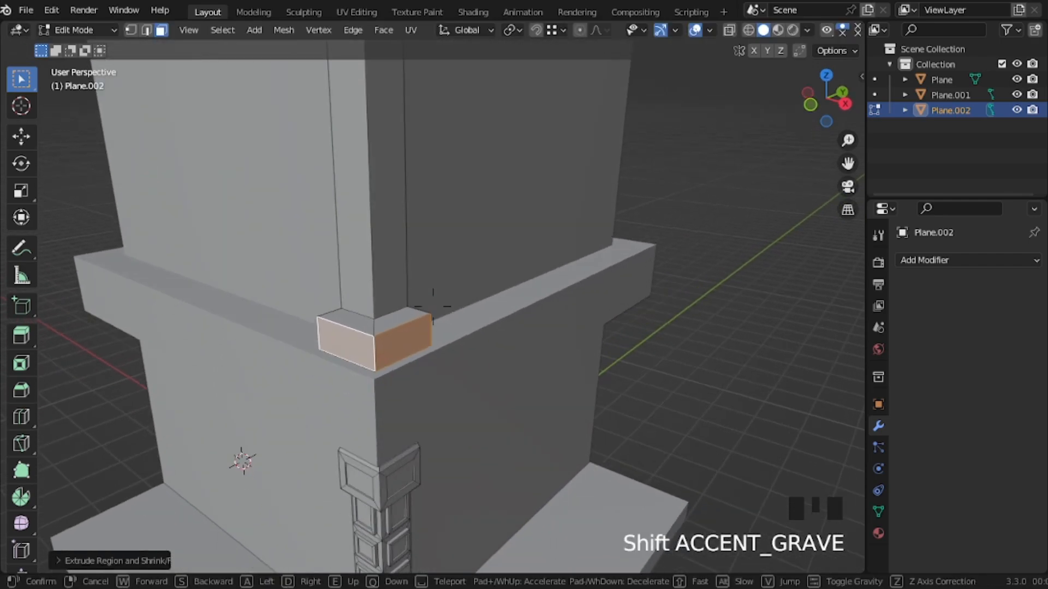
{"action": "left_click", "coordinate": [432, 306]}
{"action": "key", "text": "i"}
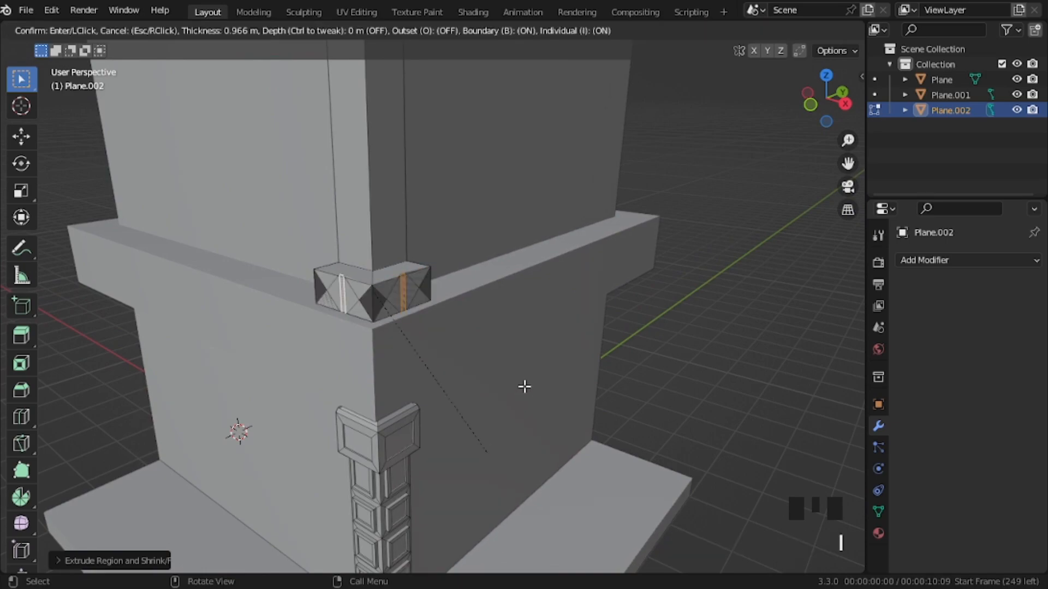
{"action": "key", "text": "Escape"}
{"action": "key", "text": "i"}
{"action": "key", "text": "i"}
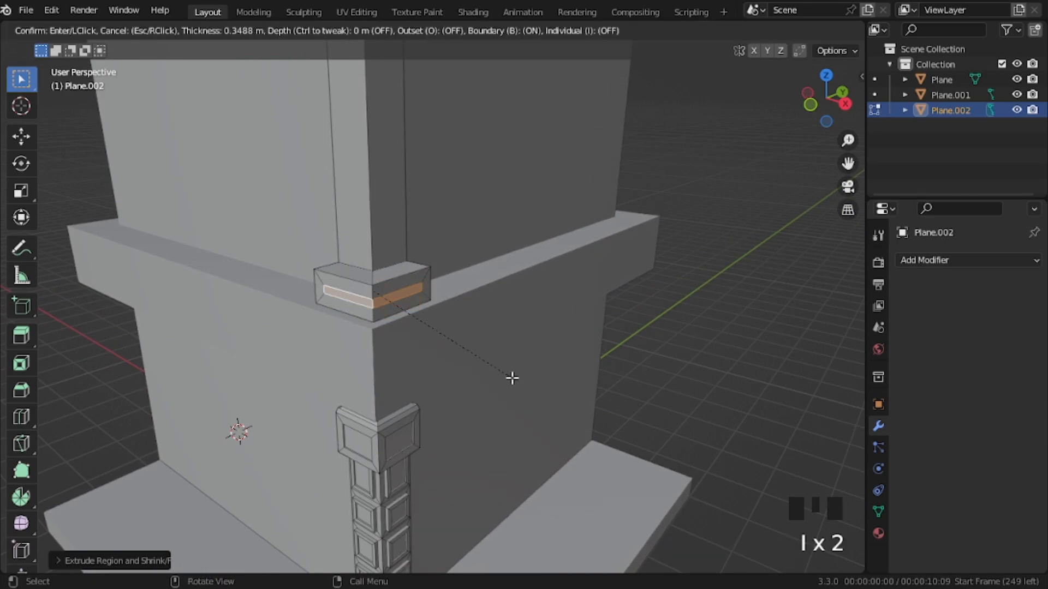
{"action": "left_click", "coordinate": [513, 379]}
{"action": "key", "text": "alt+e"}
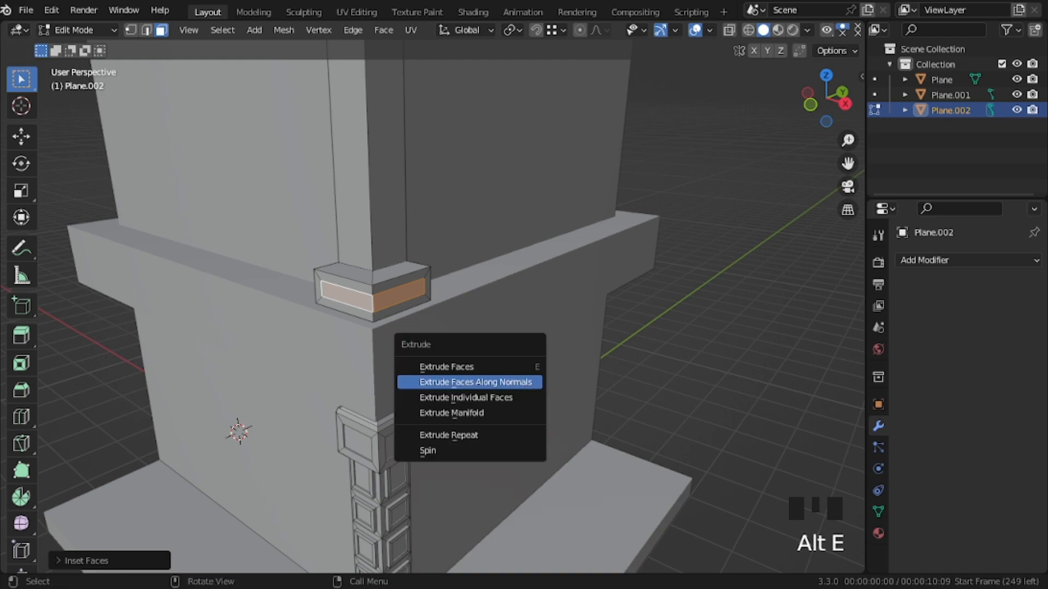
{"action": "left_click", "coordinate": [515, 381]}
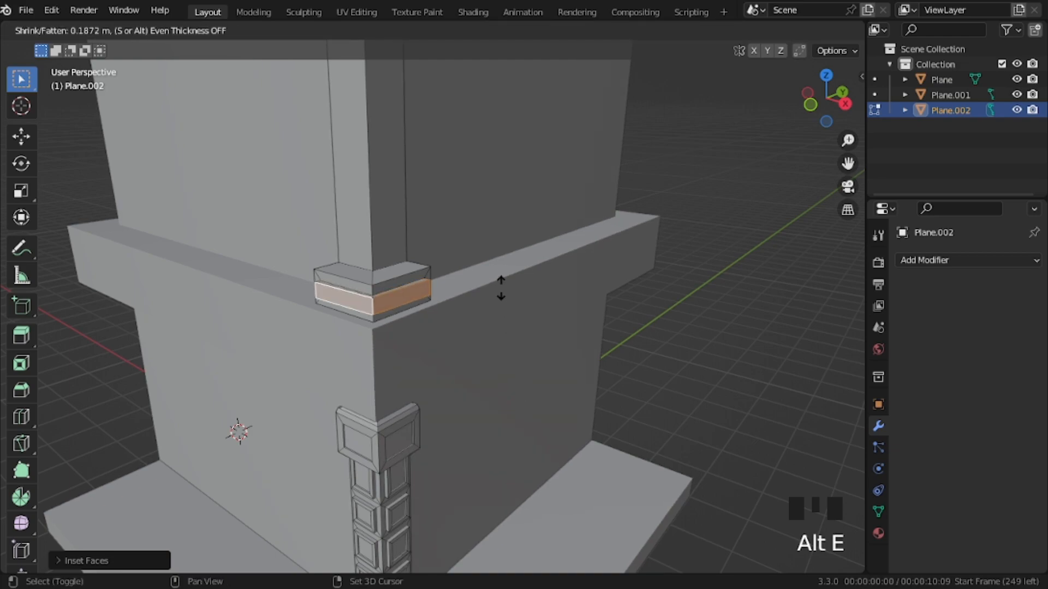
{"action": "left_click", "coordinate": [525, 326]}
Step: Inset the base block's extruded faces once more and extrude the narrower inner strip along its normals
{"action": "key", "text": "i"}
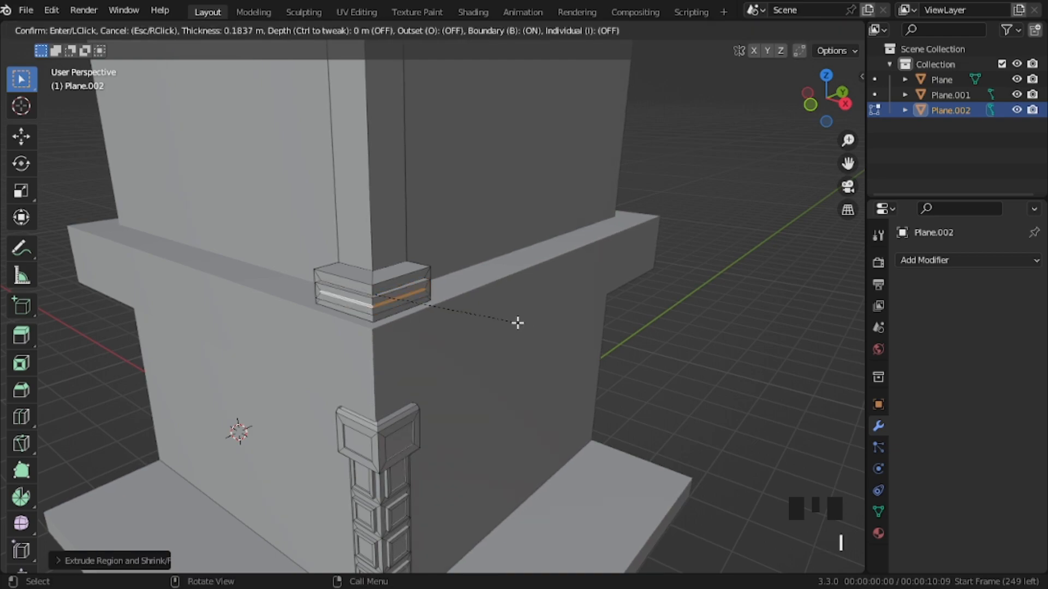
{"action": "left_click", "coordinate": [546, 363]}
{"action": "key", "text": "alt+e"}
{"action": "left_click", "coordinate": [548, 360]}
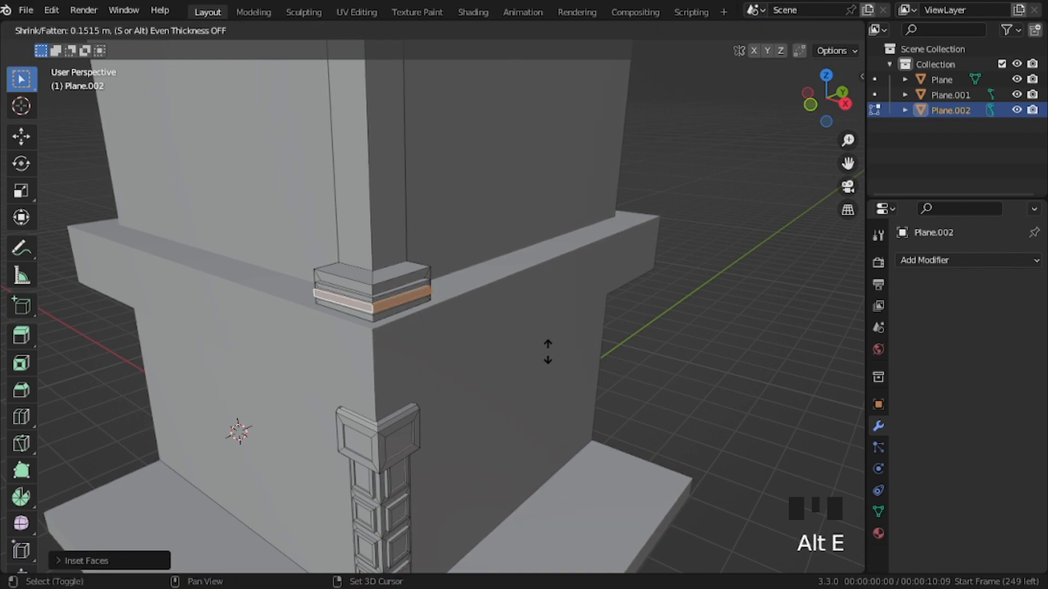
{"action": "left_click", "coordinate": [547, 366]}
{"action": "key", "text": "Tab"}
Step: Add a loop cut to the upper column shaft and slide it up to just below the roof edge
{"action": "mouse_move", "coordinate": [367, 330]}
{"action": "middle_mouse_down"}
{"action": "mouse_move", "coordinate": [388, 330]}
{"action": "mouse_move", "coordinate": [370, 339]}
{"action": "middle_mouse_up"}
{"action": "key", "text": "shift+grave"}
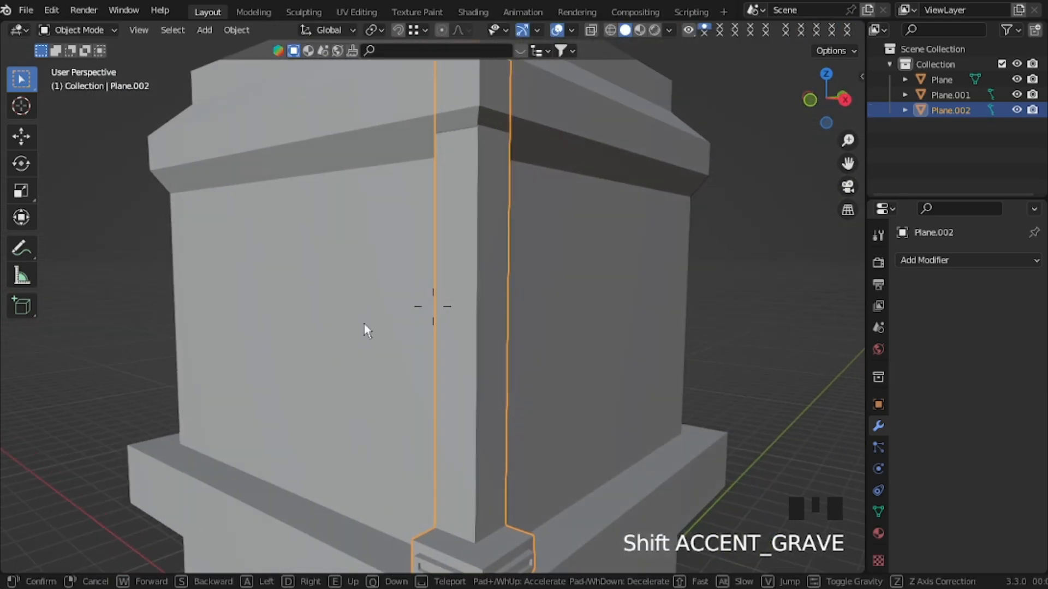
{"action": "left_click", "coordinate": [365, 324]}
{"action": "key", "text": "Tab"}
{"action": "key", "text": "ctrl+r"}
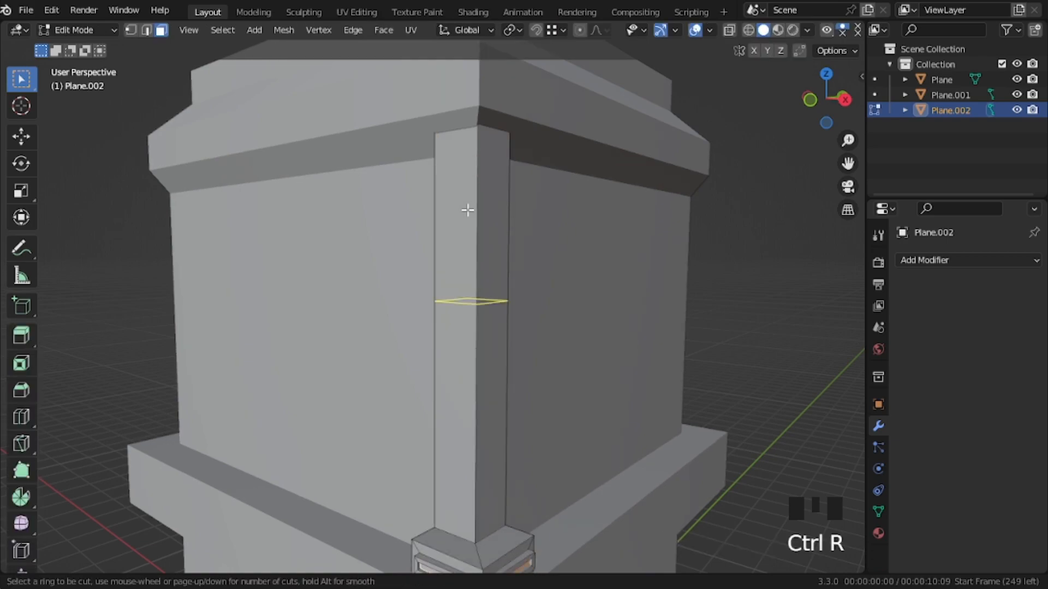
{"action": "left_click", "coordinate": [470, 229]}
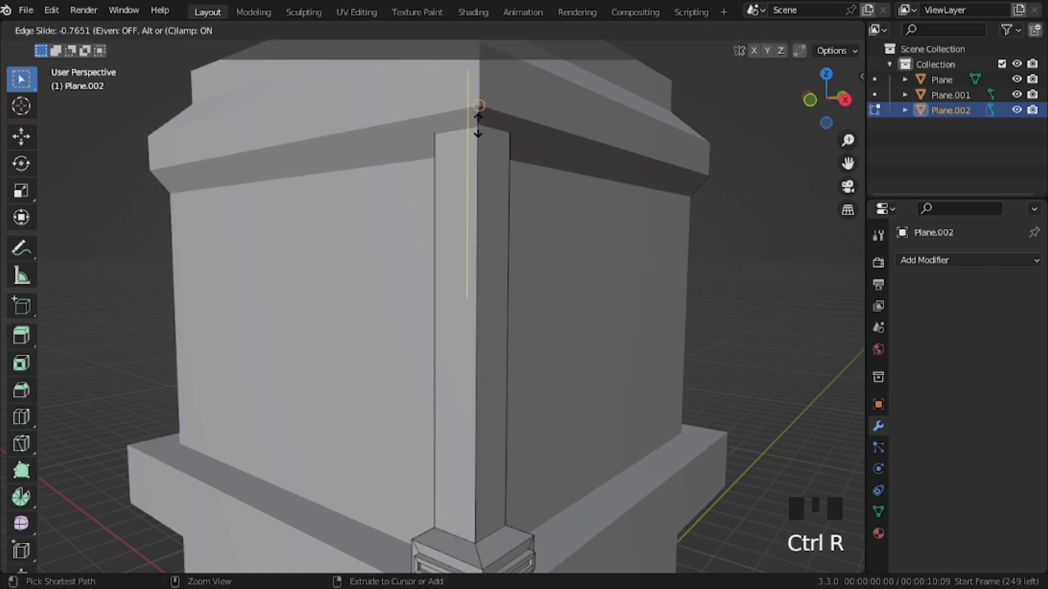
{"action": "left_click", "coordinate": [478, 131]}
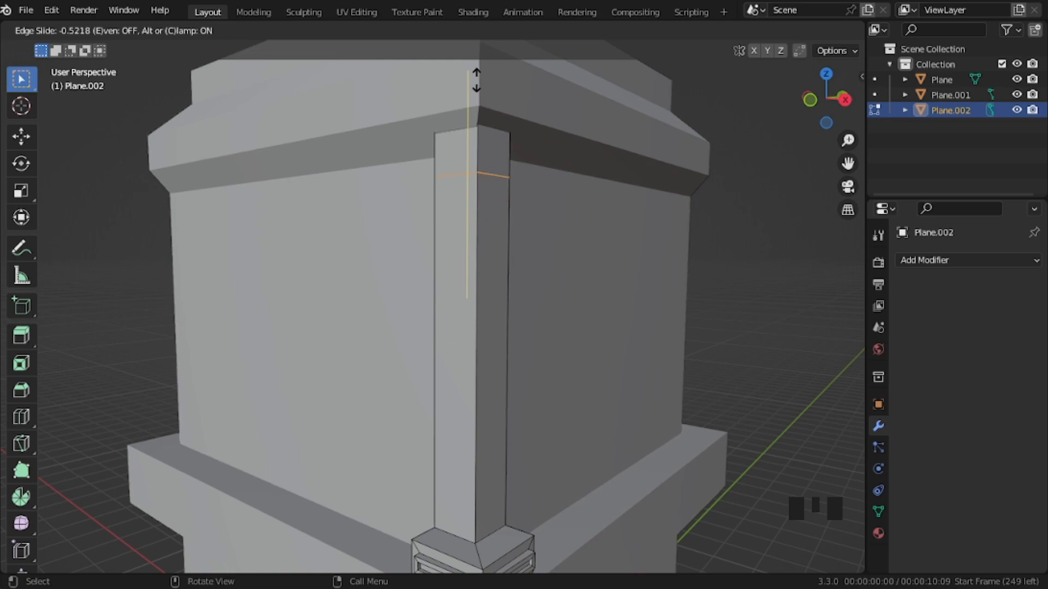
{"action": "left_click", "coordinate": [485, 136]}
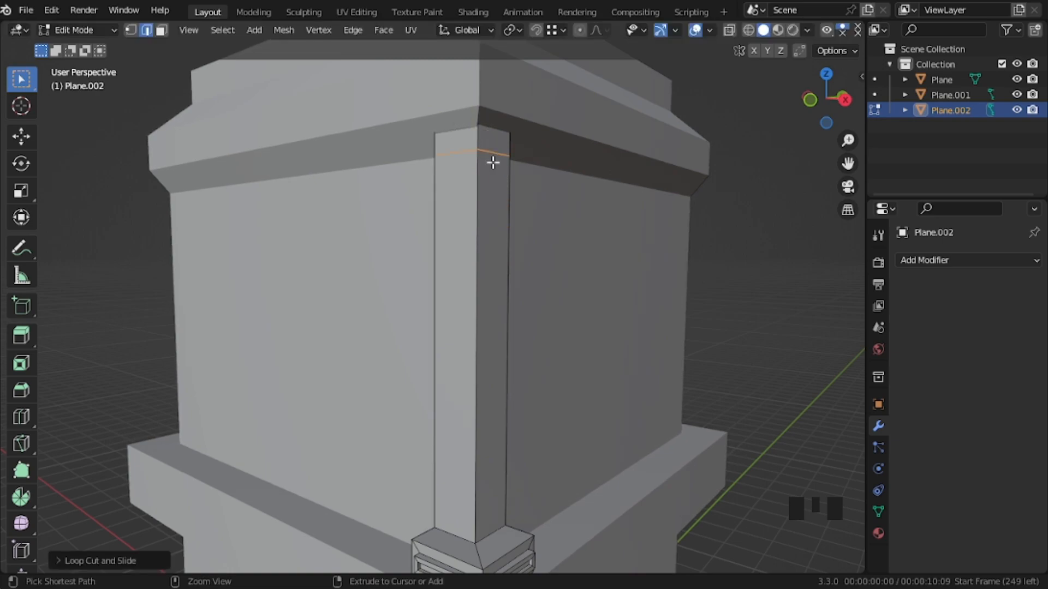
Step: Select the ring of faces above the top loop cut and extrude it outward along its normals as a capital block
{"action": "left_click", "coordinate": [478, 138]}
{"action": "left_click", "coordinate": [476, 137], "text": "alt"}
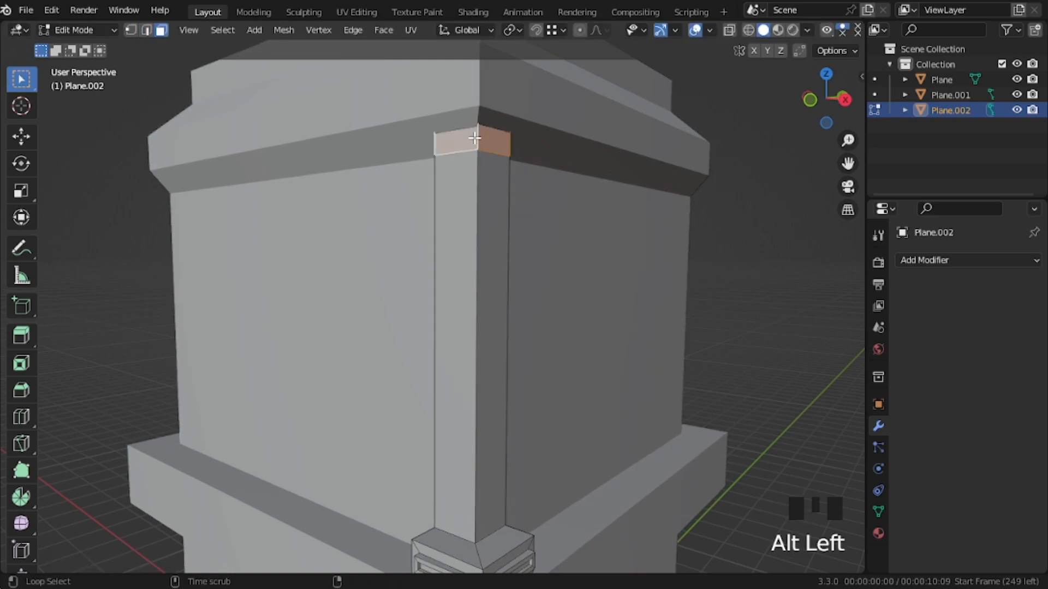
{"action": "key", "text": "alt+e"}
{"action": "left_click", "coordinate": [474, 140]}
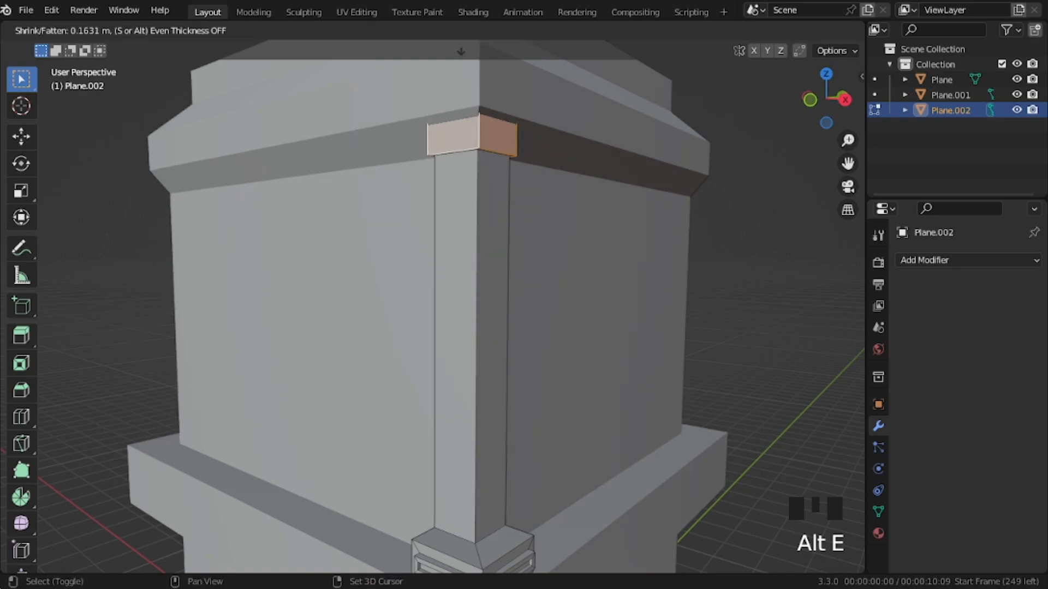
{"action": "left_click", "coordinate": [459, 559]}
{"action": "key", "text": "Tab"}
{"action": "key", "text": "Tab"}
{"action": "key", "text": "ctrl+r"}
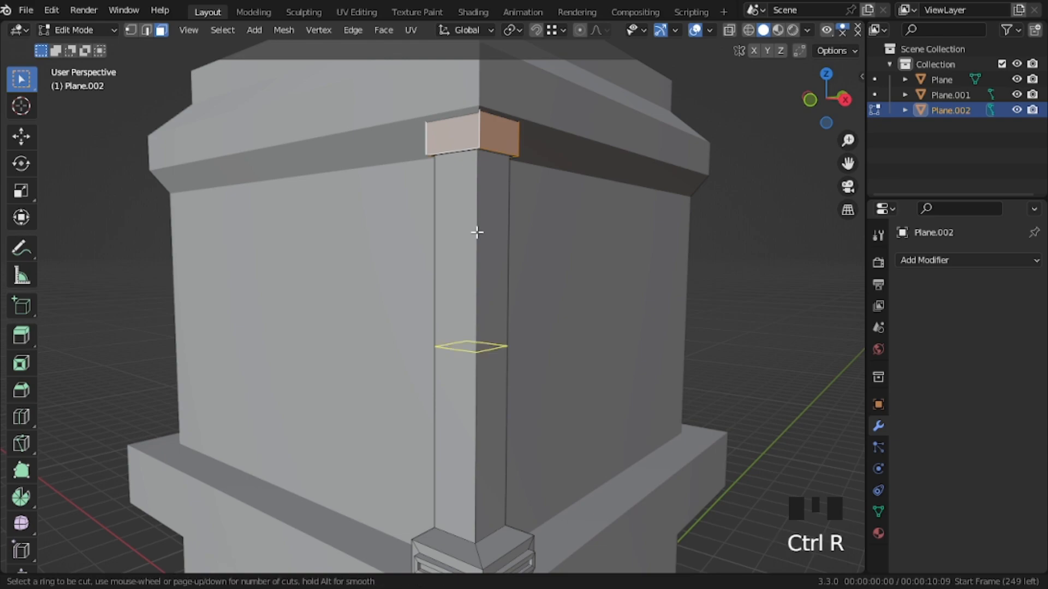
{"action": "scroll", "coordinate": [477, 233], "scroll_direction": "up", "scroll_amount": 1}
{"action": "right_click", "coordinate": [476, 232]}
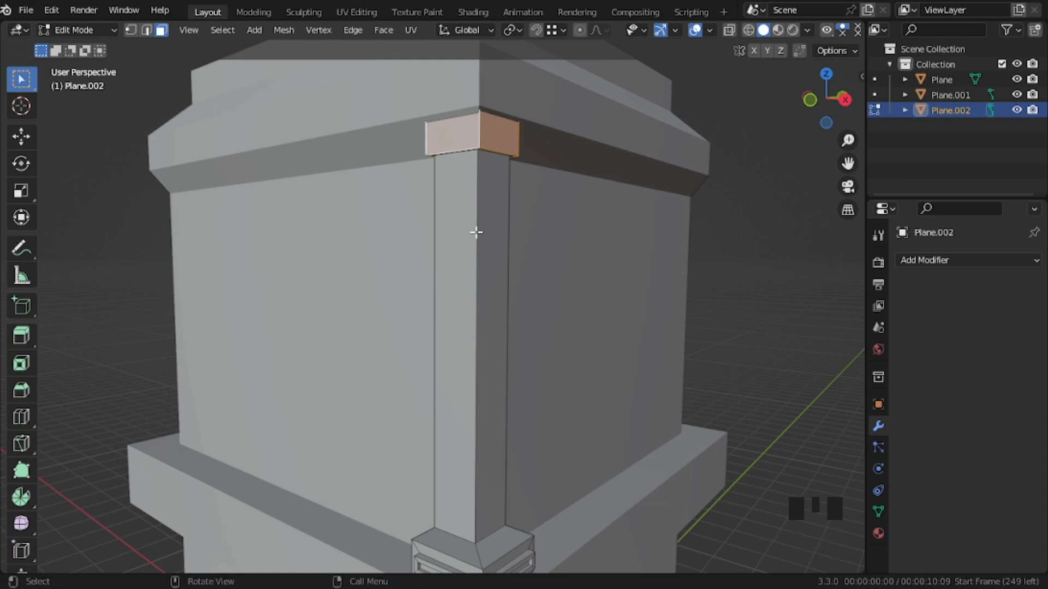
Step: Add five evenly spaced loop cuts across the upper column shaft without sliding them
{"action": "key", "text": "ctrl+r"}
{"action": "scroll", "coordinate": [476, 233], "scroll_direction": "up", "scroll_amount": 4}
{"action": "left_click", "coordinate": [477, 233]}
{"action": "right_click", "coordinate": [477, 233]}
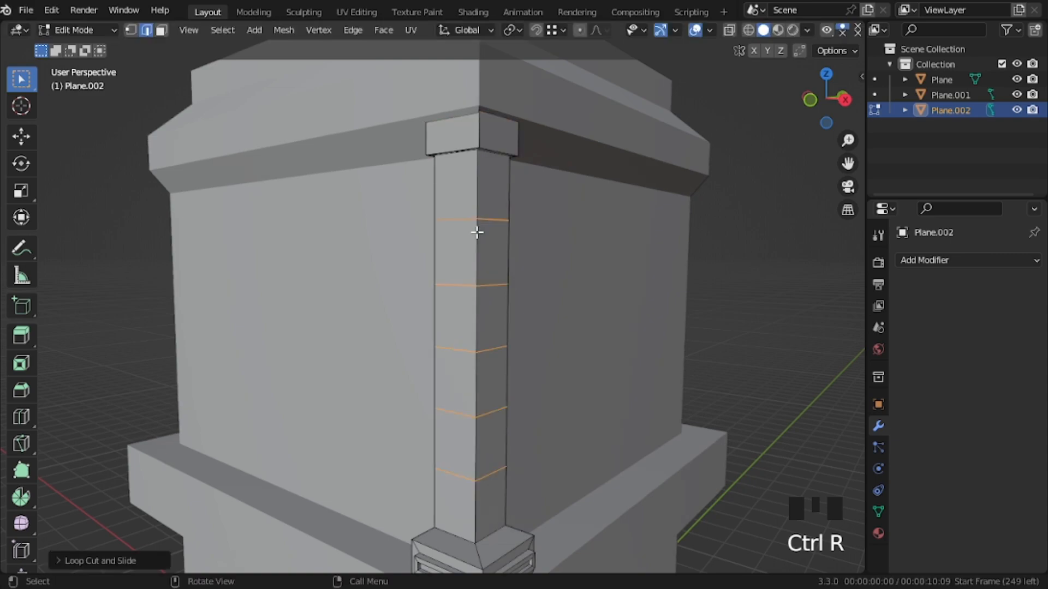
{"action": "left_click", "coordinate": [477, 232]}
Step: Inset six shaft faces, alternating between the column's two sides segment by segment, with individual inset on
{"action": "key", "text": "3"}
{"action": "left_click", "coordinate": [463, 203]}
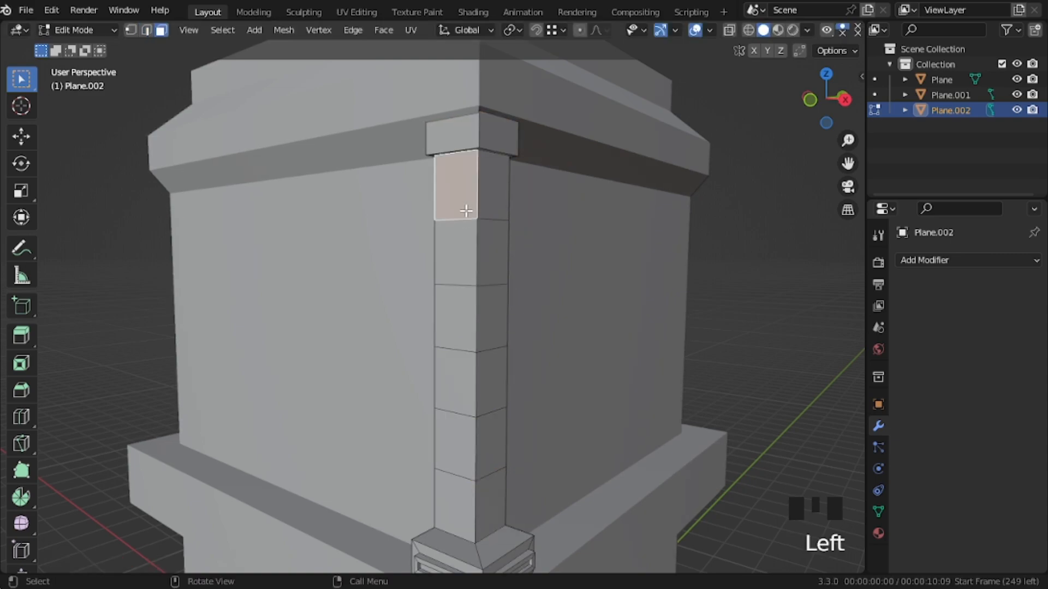
{"action": "left_click", "coordinate": [492, 252], "text": "shift"}
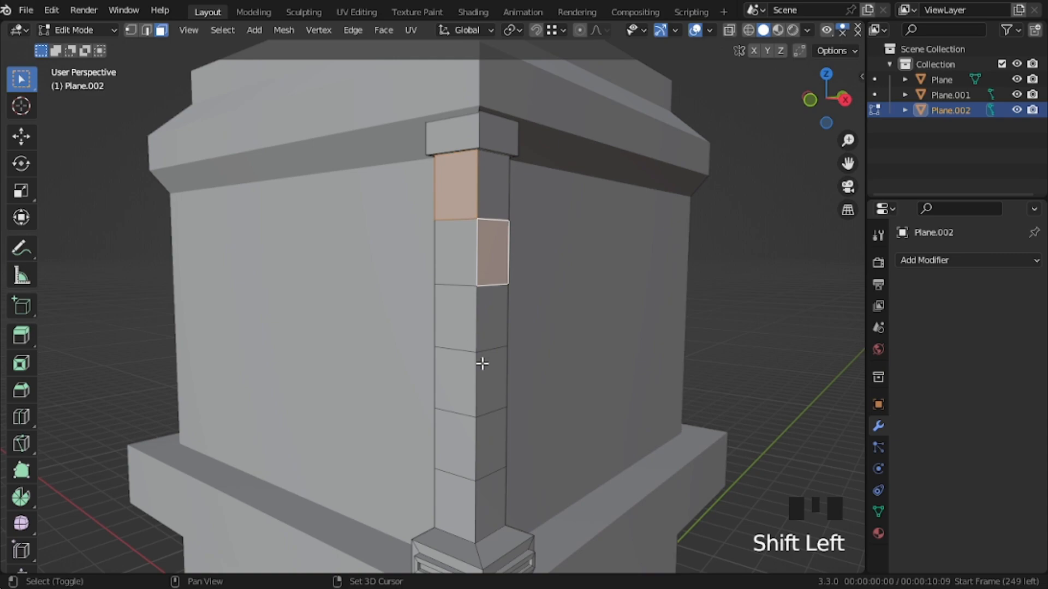
{"action": "left_click", "coordinate": [456, 317], "text": "shift"}
{"action": "left_click", "coordinate": [492, 382], "text": "shift"}
{"action": "left_click", "coordinate": [462, 445], "text": "shift"}
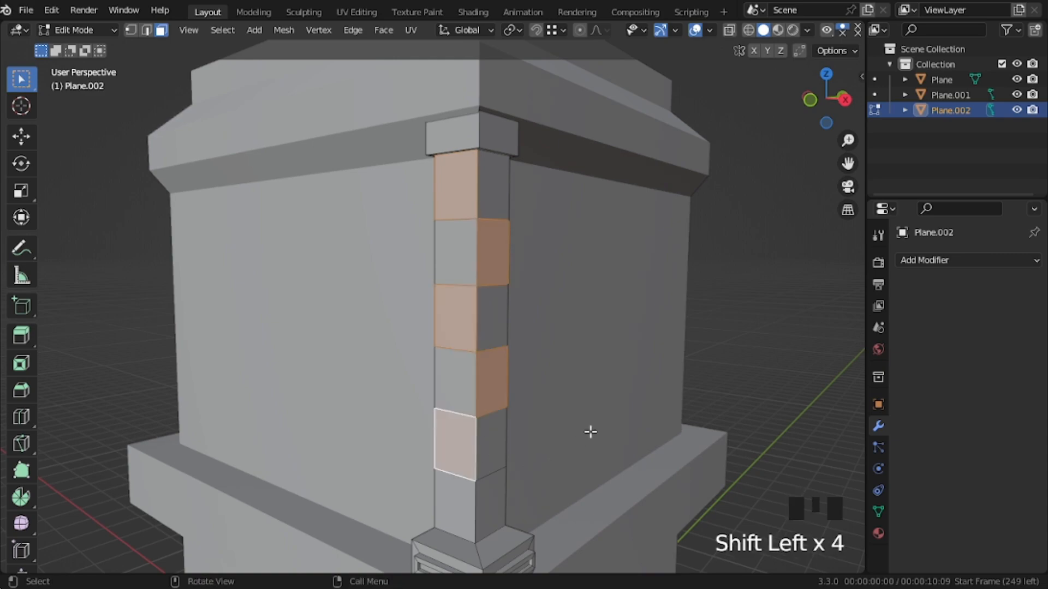
{"action": "key", "text": "ctrl+z"}
{"action": "left_click", "coordinate": [486, 517], "text": "shift"}
{"action": "key", "text": "i"}
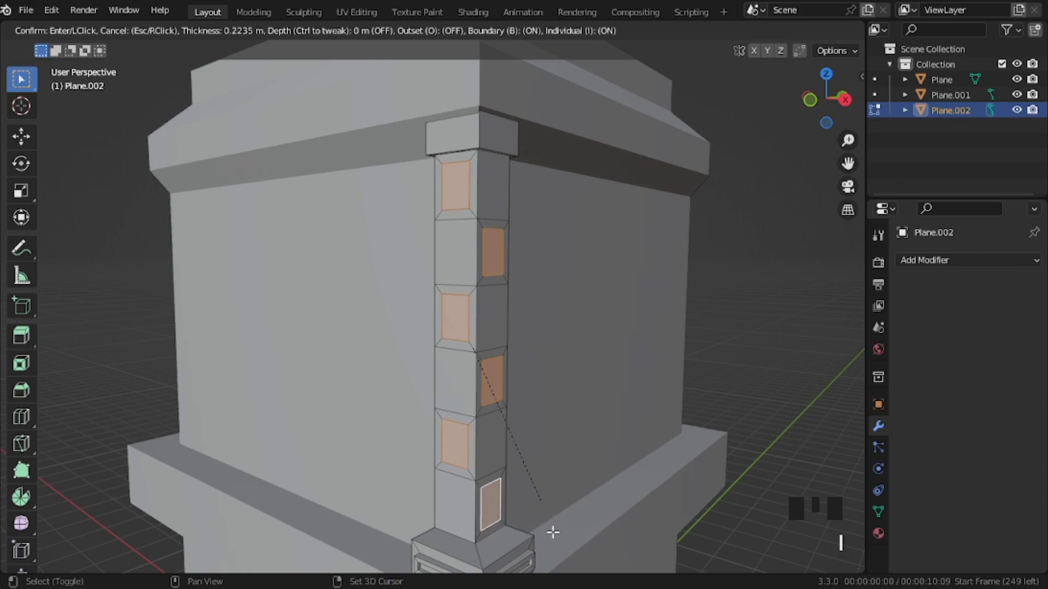
{"action": "left_click", "coordinate": [546, 500]}
Step: Extrude the six inset shaft faces outward along their normals as raised blocks
{"action": "key", "text": "alt+e"}
{"action": "left_click", "coordinate": [549, 505]}
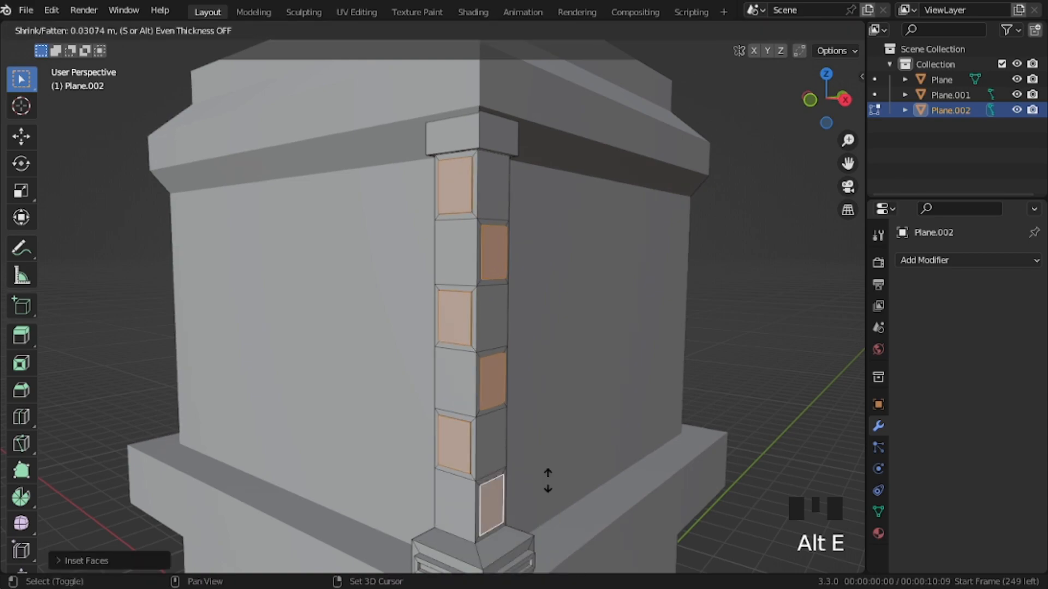
{"action": "left_click", "coordinate": [513, 441]}
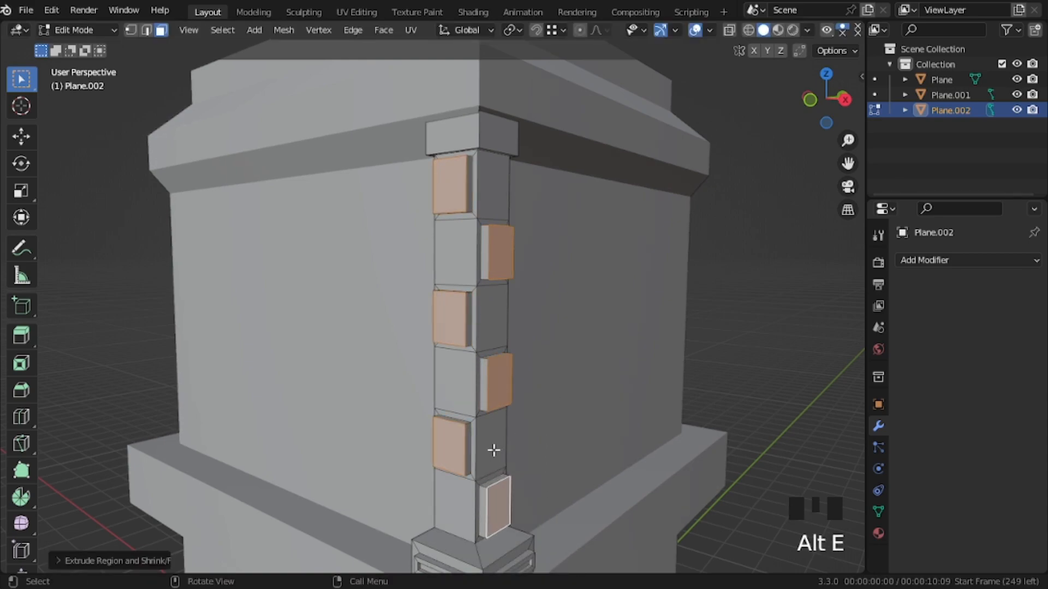
Step: Select the six remaining flat faces between the raised blocks and inset them individually
{"action": "left_click", "coordinate": [493, 449]}
{"action": "left_click", "coordinate": [473, 476]}
{"action": "left_click", "coordinate": [490, 443], "text": "shift"}
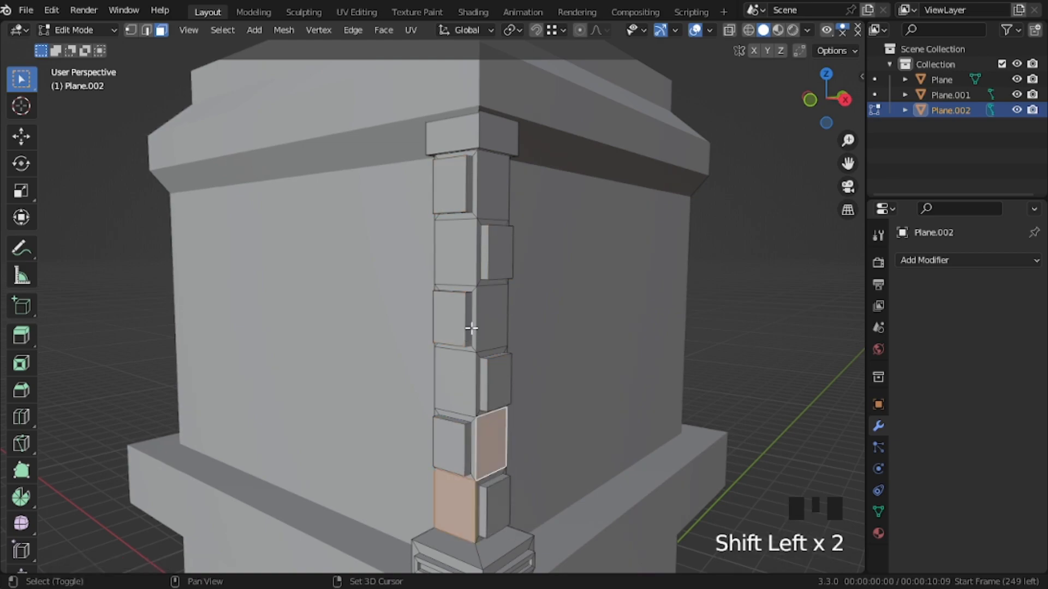
{"action": "left_click", "coordinate": [474, 337], "text": "shift"}
{"action": "left_click", "coordinate": [452, 386], "text": "shift"}
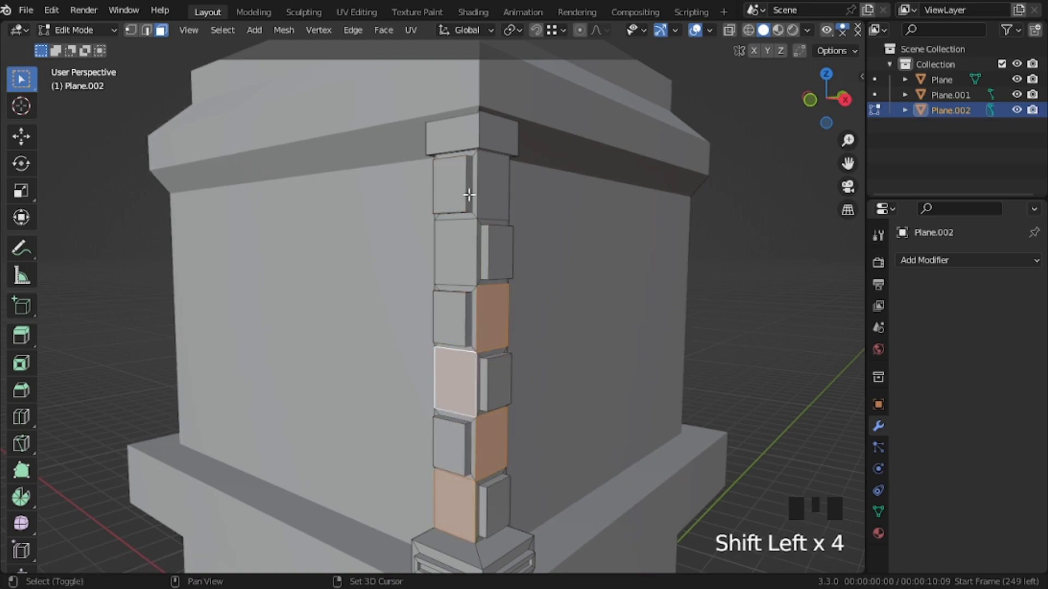
{"action": "left_click", "coordinate": [447, 240], "text": "shift"}
{"action": "left_click", "coordinate": [491, 190], "text": "shift"}
{"action": "key", "text": "i"}
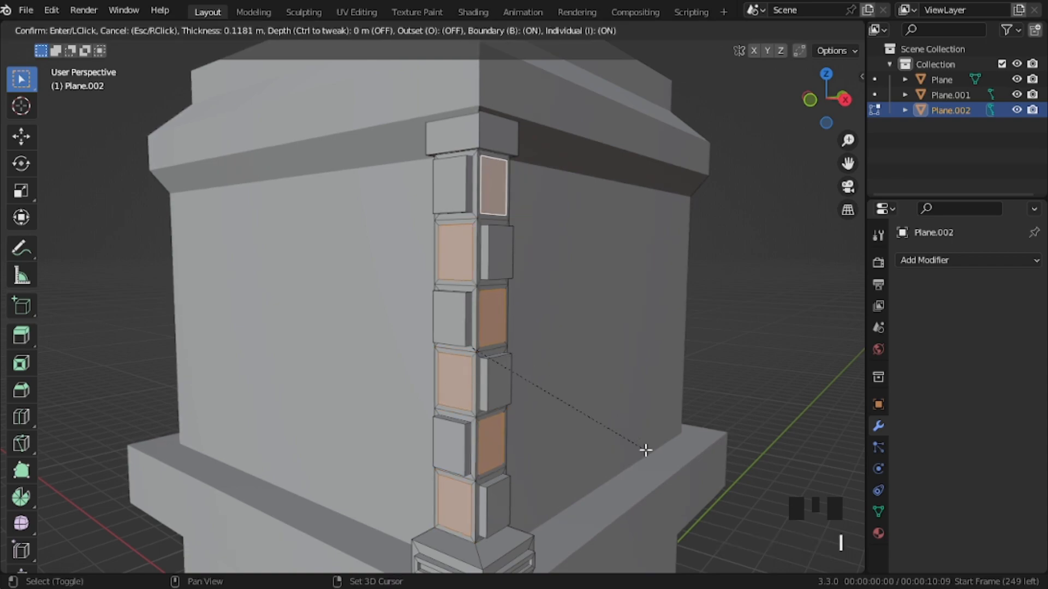
{"action": "left_click", "coordinate": [615, 391]}
Step: Extrude the newly inset faces inward along their normals as recessed panels and leave mesh editing
{"action": "key", "text": "alt+e"}
{"action": "left_click", "coordinate": [616, 391]}
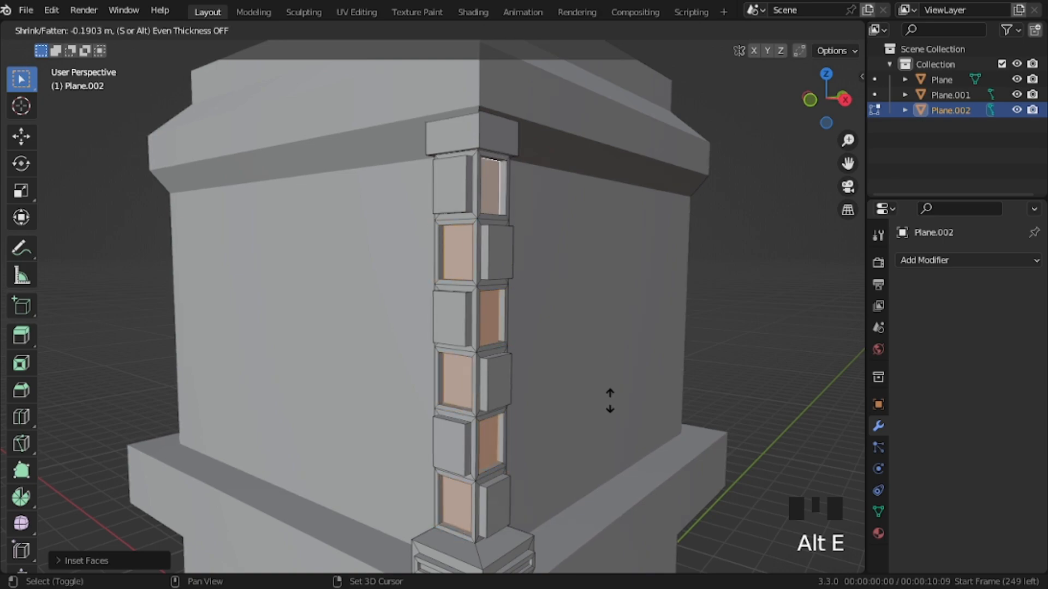
{"action": "left_click", "coordinate": [609, 396]}
{"action": "key", "text": "Tab"}
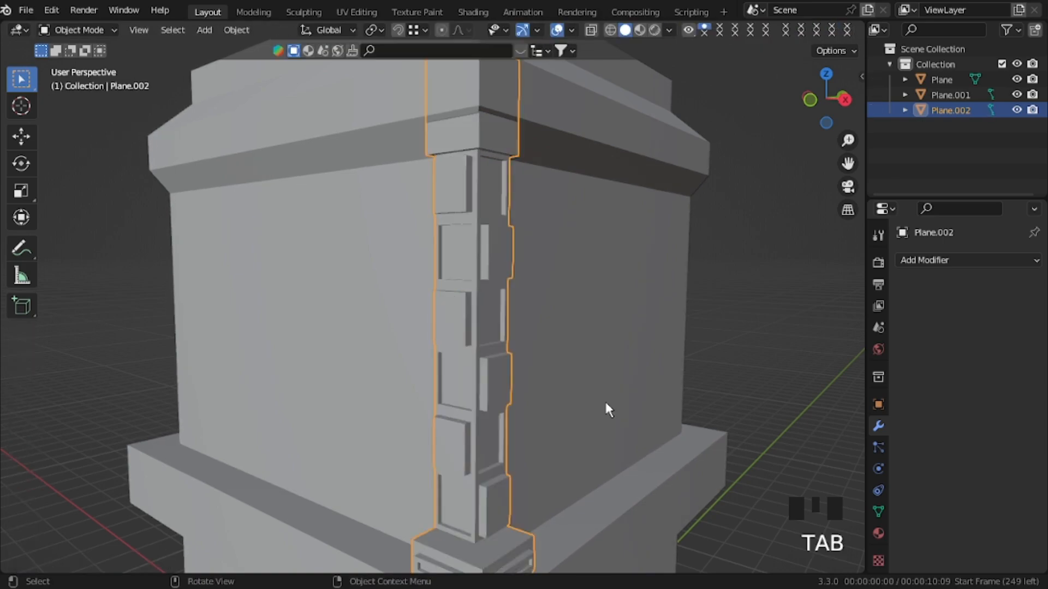
Step: Duplicate the corner column in the front view and move the copy about -5.8 m along X to the opposite front corner
{"action": "middle_click_drag", "start_coordinate": [486, 411], "coordinate": [501, 423]}
{"action": "key", "text": "shift+grave"}
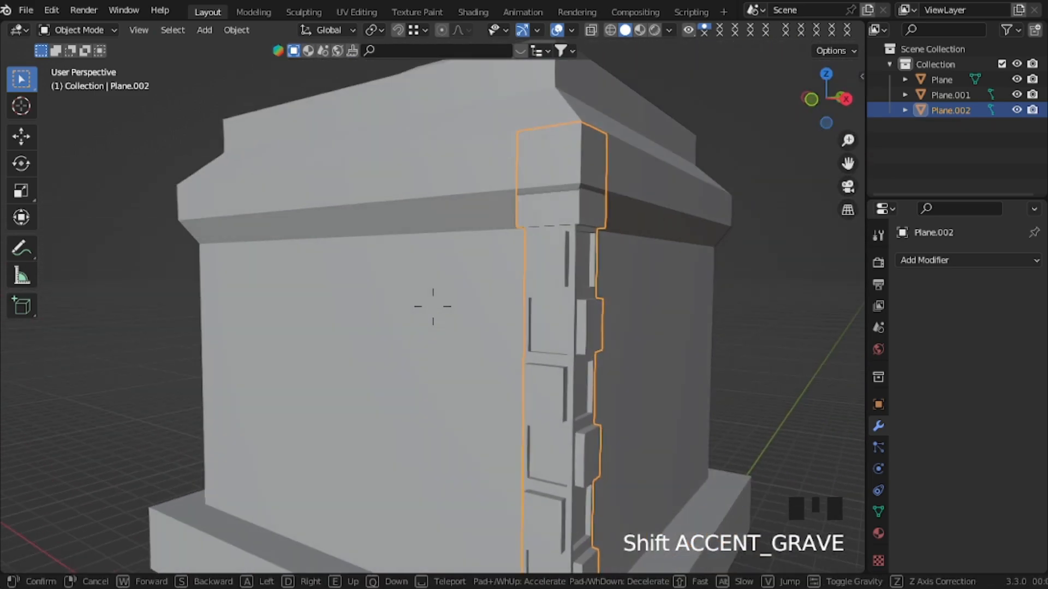
{"action": "key", "text": "w"}
{"action": "left_click", "coordinate": [498, 416]}
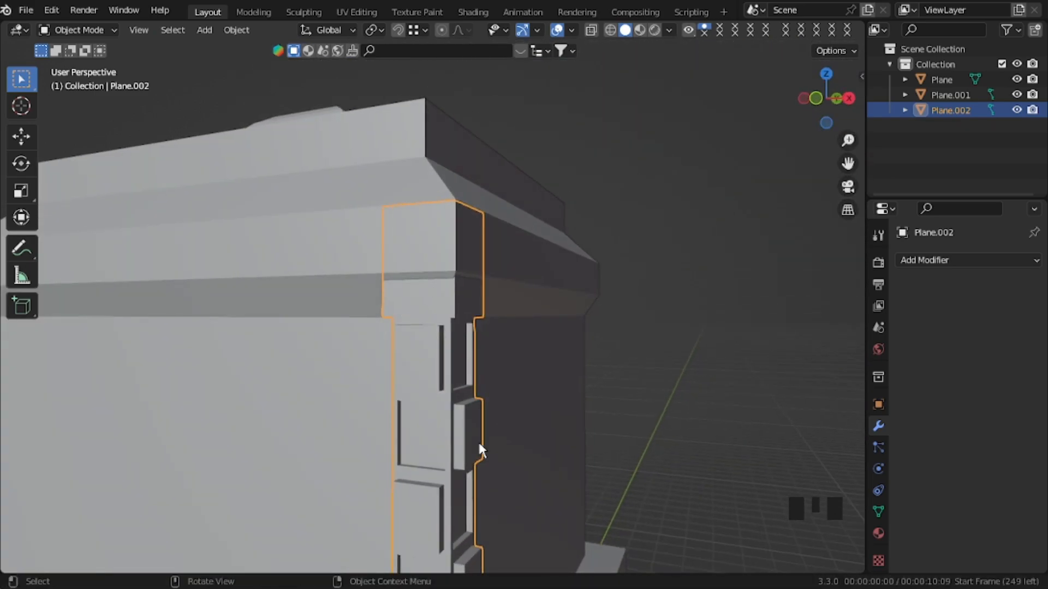
{"action": "key", "text": "shift+grave"}
{"action": "key", "text": "s"}
{"action": "left_click", "coordinate": [479, 443]}
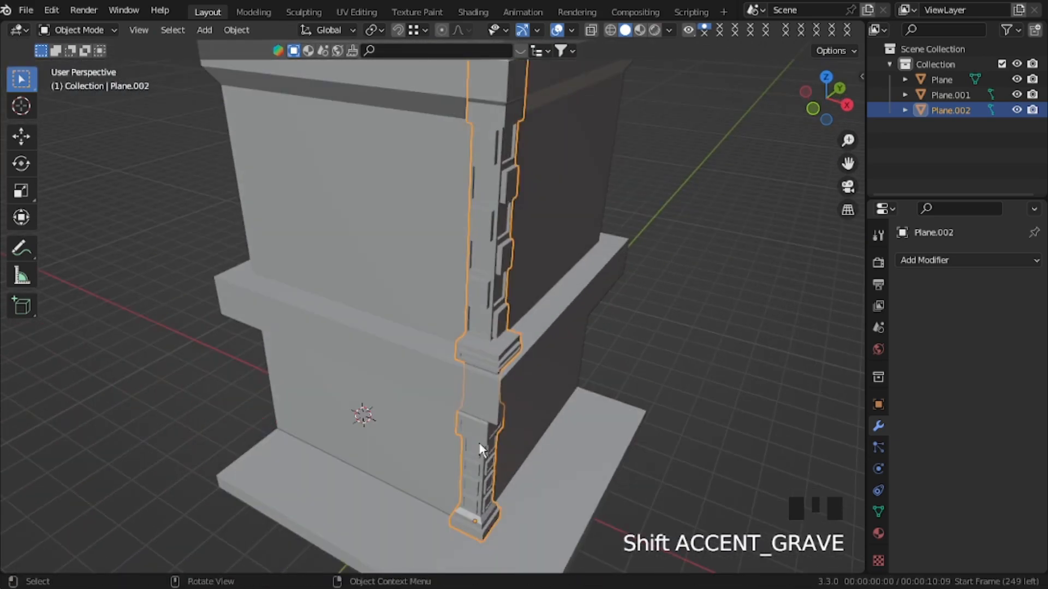
{"action": "key", "text": "KP_1"}
{"action": "key", "text": "shift+d"}
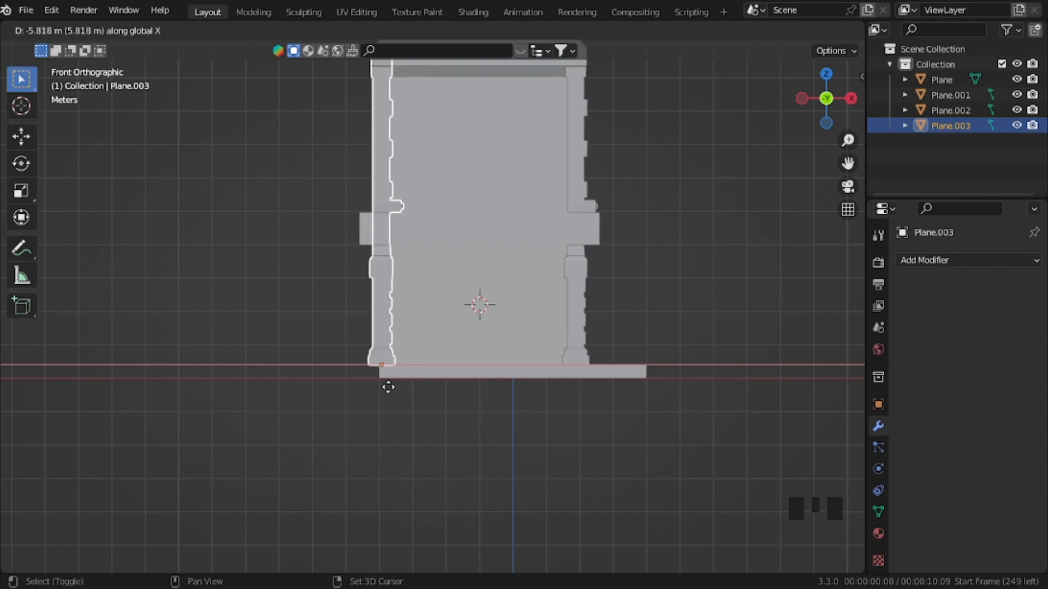
{"action": "left_click", "coordinate": [386, 386]}
Step: Rotate the duplicated column -90° about the Z axis so its detailed faces point outward
{"action": "middle_click_drag", "start_coordinate": [414, 314], "coordinate": [382, 388]}
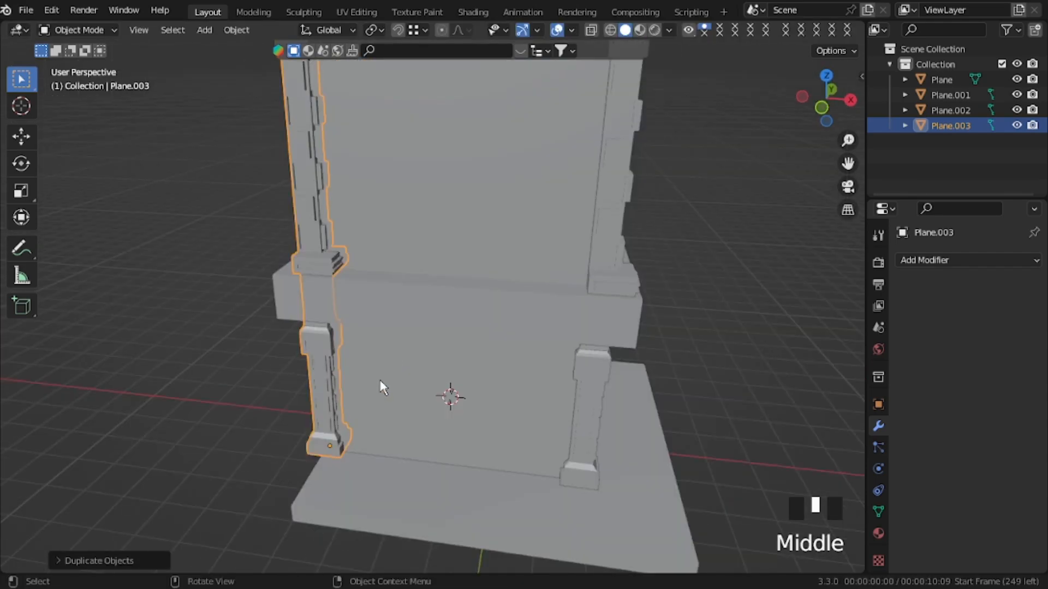
{"action": "key", "text": "e"}
{"action": "key", "text": "r"}
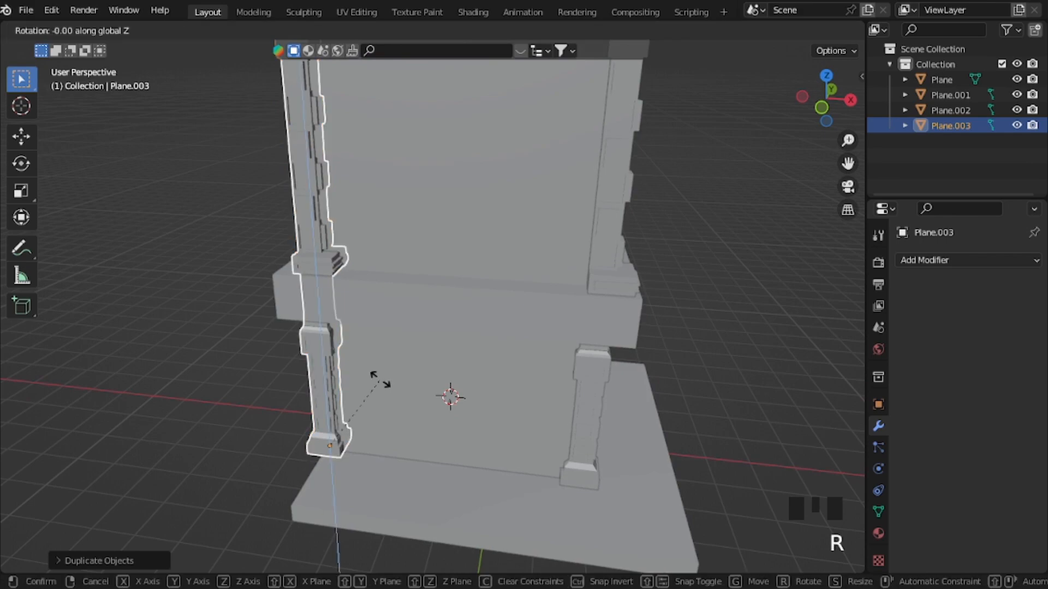
{"action": "type", "text": "90-"}
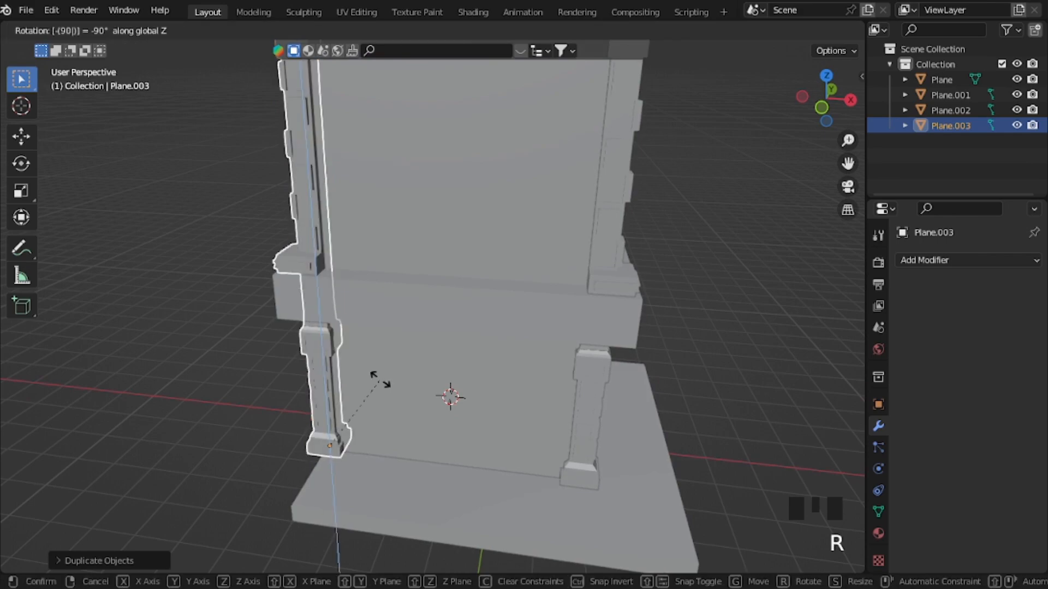
{"action": "key", "text": "Return"}
Step: Duplicate the original corner column in the right view and move the copy along Y to the building's rear corner
{"action": "middle_click_drag", "start_coordinate": [313, 355], "coordinate": [363, 356]}
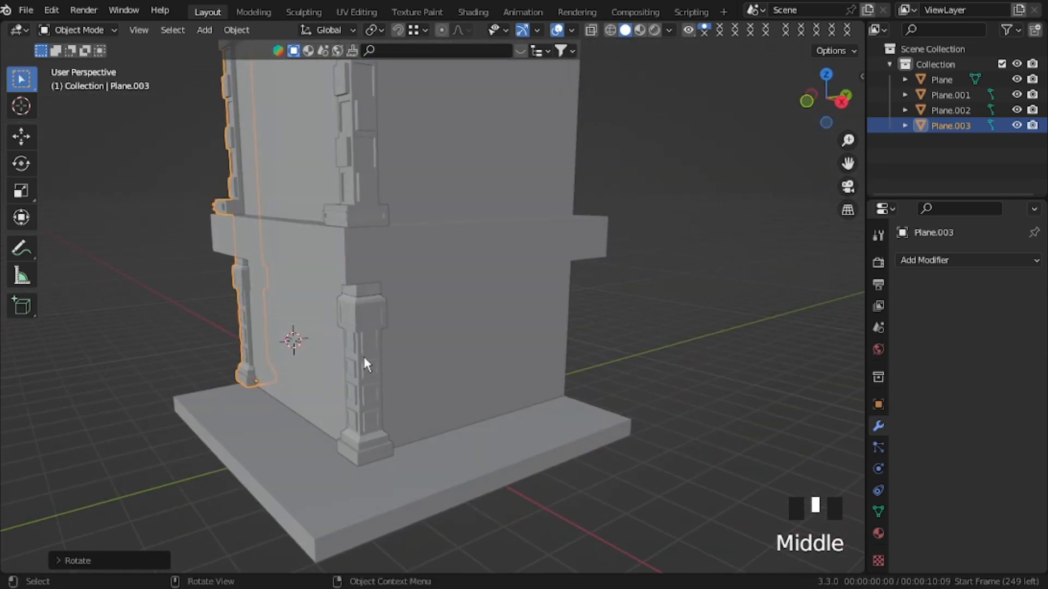
{"action": "left_click", "coordinate": [364, 357]}
{"action": "key", "text": "KP_3"}
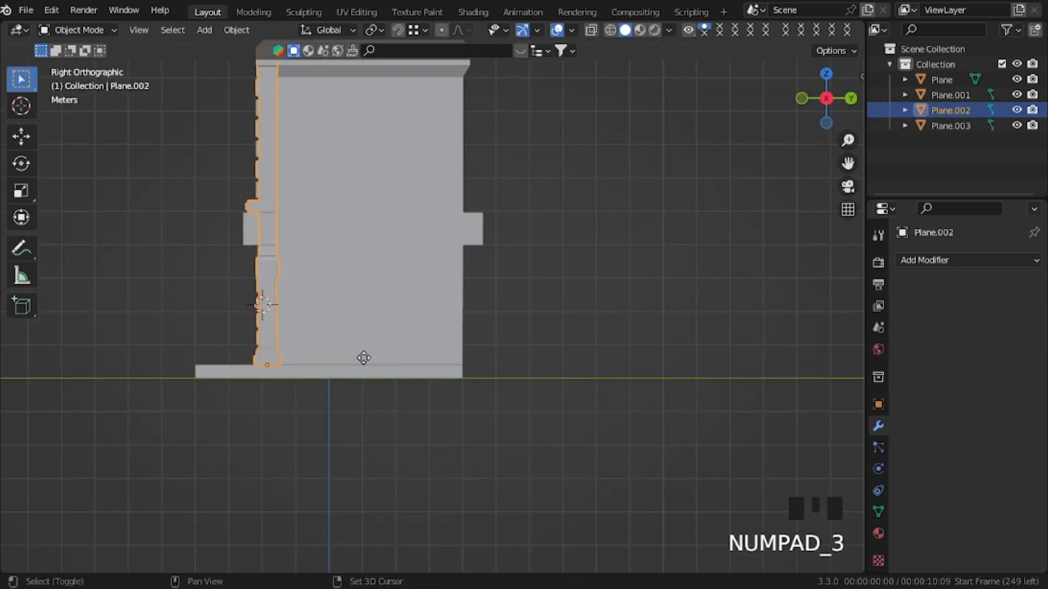
{"action": "key", "text": "shift+d"}
{"action": "key", "text": "x"}
{"action": "key", "text": "y"}
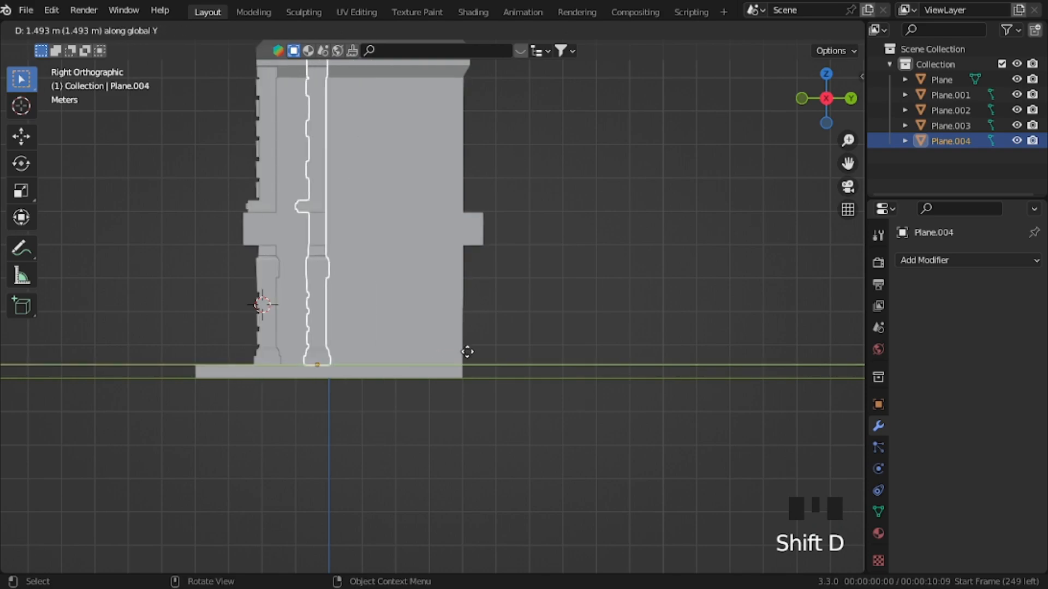
{"action": "left_click", "coordinate": [551, 348]}
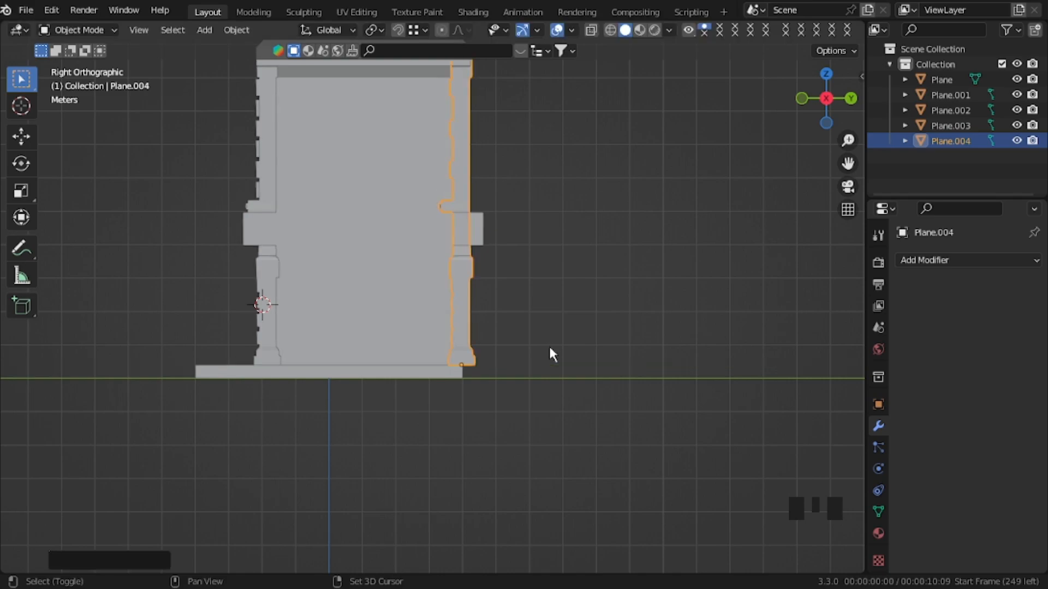
Step: Try to rotate the rear column copy -90° about the Z axis
{"action": "type", "text": "rz90"}
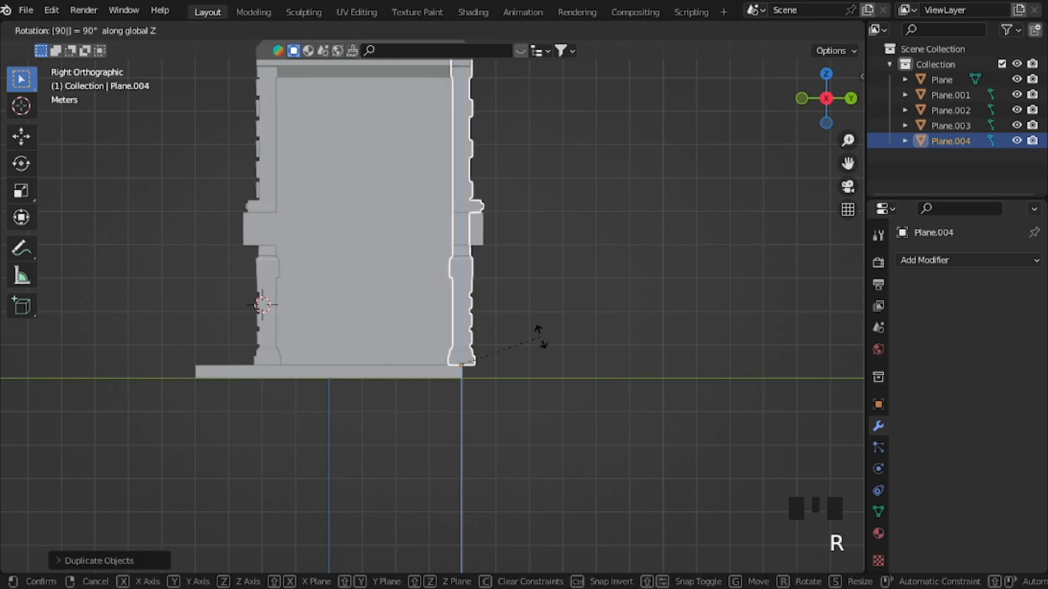
{"action": "key", "text": "minus"}
{"action": "left_click", "coordinate": [539, 335]}
{"action": "middle_click_drag", "start_coordinate": [531, 290], "coordinate": [484, 349]}
{"action": "key", "text": "ctrl+z"}
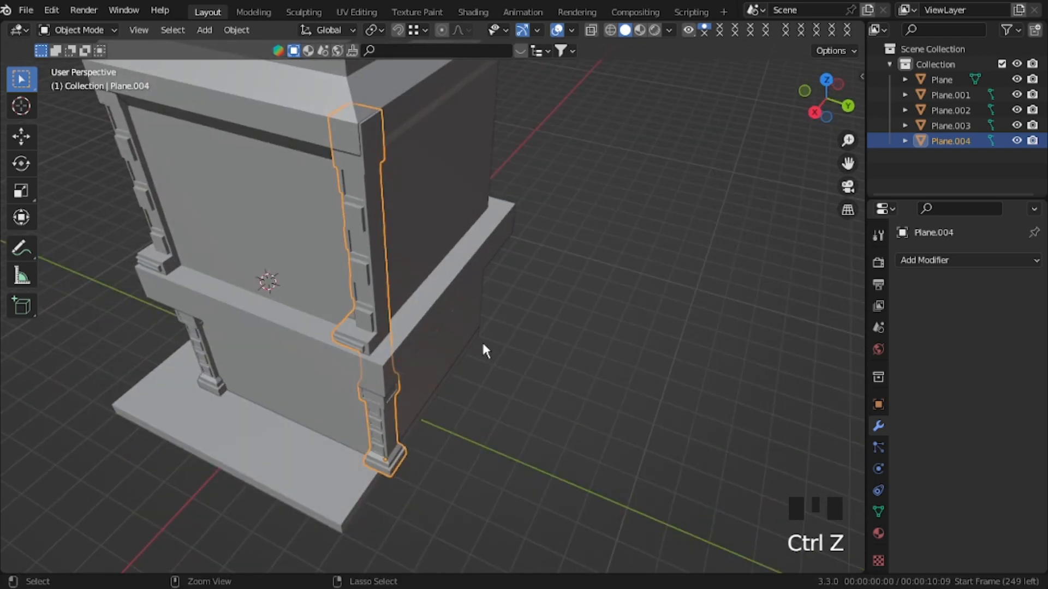
Step: Rotate the rear column copy 90° about the Z axis
{"action": "type", "text": "rz"}
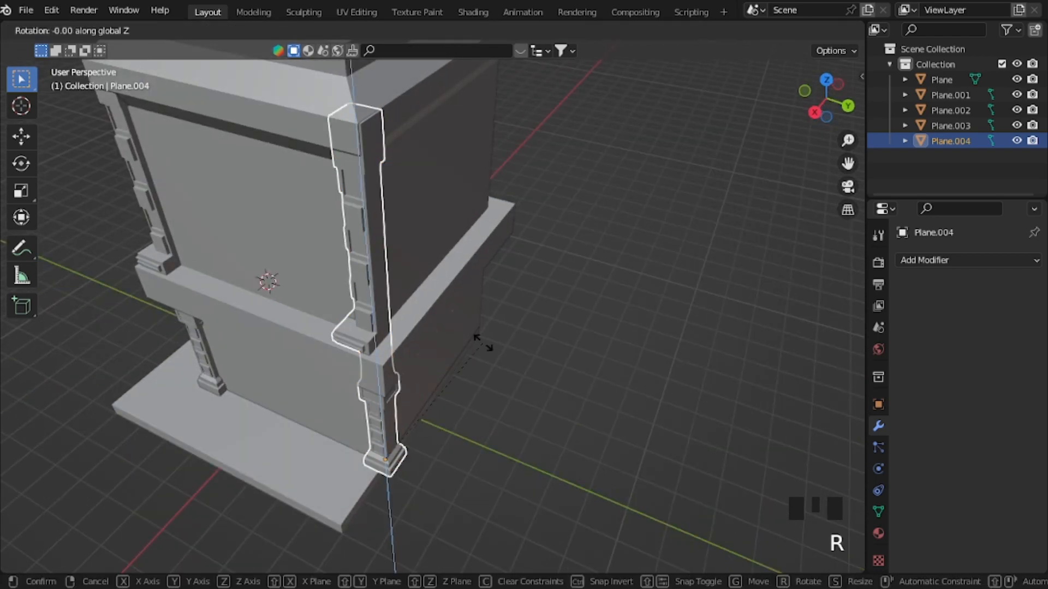
{"action": "type", "text": "90"}
{"action": "left_click", "coordinate": [485, 352]}
Step: Move the base slab's side face beside the rear column outward along Y to extend the slab past the column
{"action": "middle_click_drag", "start_coordinate": [484, 352], "coordinate": [412, 382]}
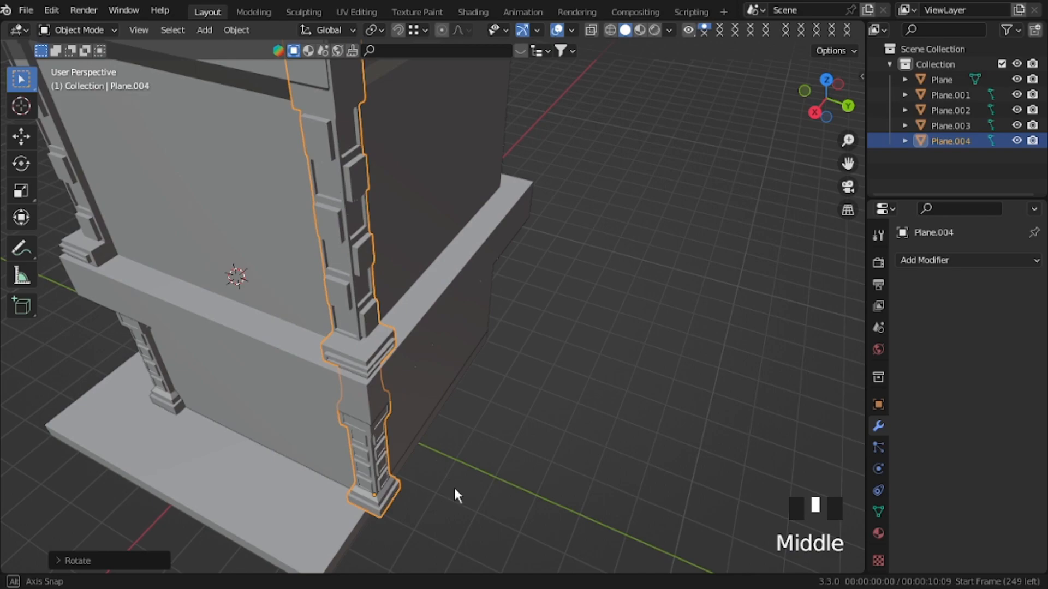
{"action": "middle_click_drag", "start_coordinate": [433, 449], "coordinate": [279, 453]}
{"action": "left_click", "coordinate": [274, 471]}
{"action": "key", "text": "Tab"}
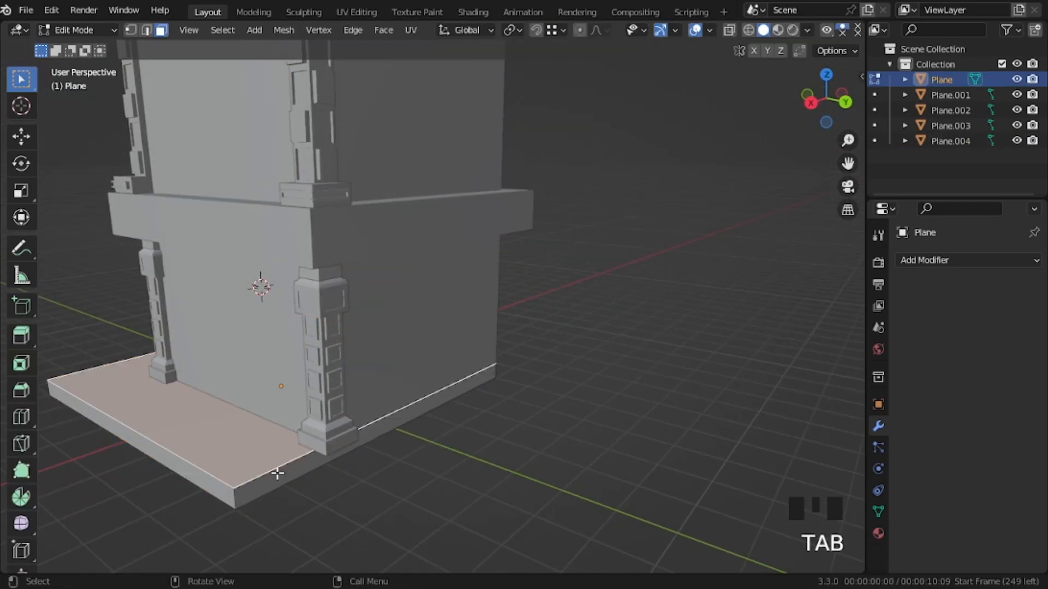
{"action": "left_click", "coordinate": [277, 473]}
{"action": "key", "text": "g"}
{"action": "key", "text": "x"}
{"action": "key", "text": "y"}
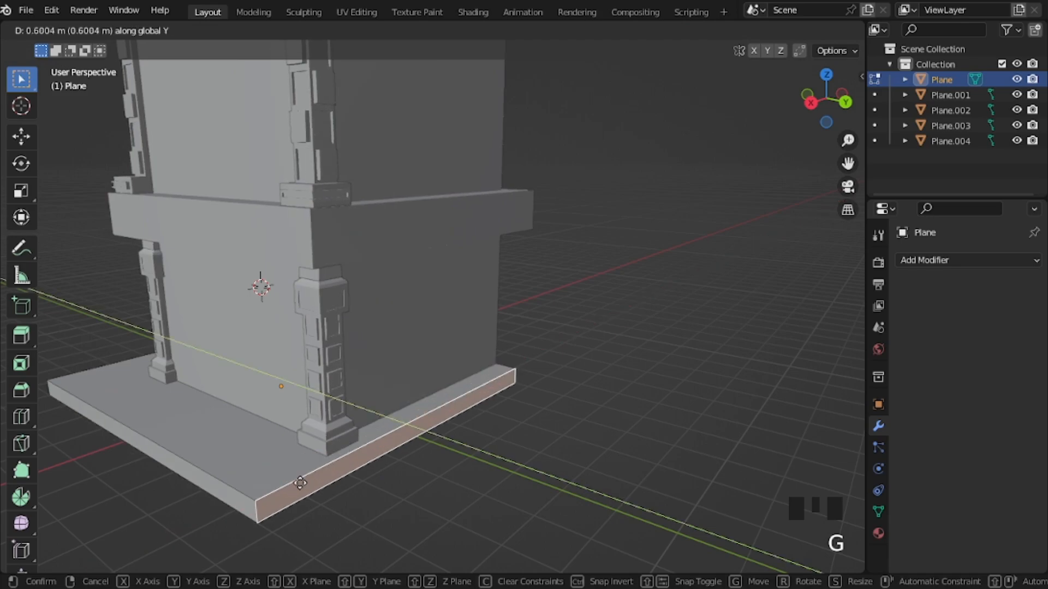
{"action": "left_click", "coordinate": [308, 495]}
Step: Move the base slab's opposite side face outward in the negative X direction past the other front column and leave mesh editing
{"action": "middle_click_drag", "start_coordinate": [224, 464], "coordinate": [548, 500]}
{"action": "left_click", "coordinate": [660, 444]}
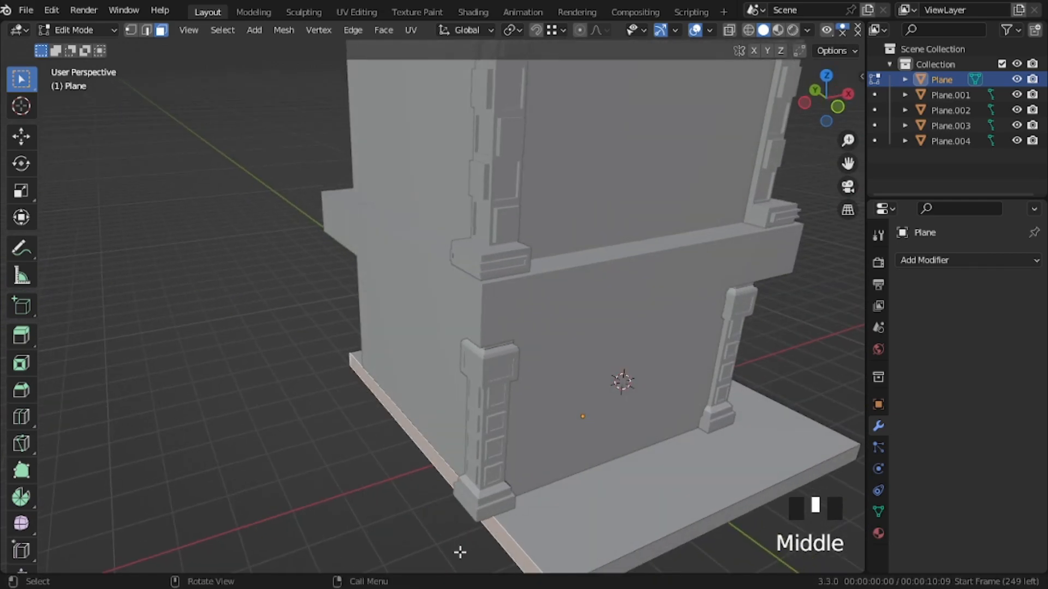
{"action": "key", "text": "g"}
{"action": "key", "text": "x"}
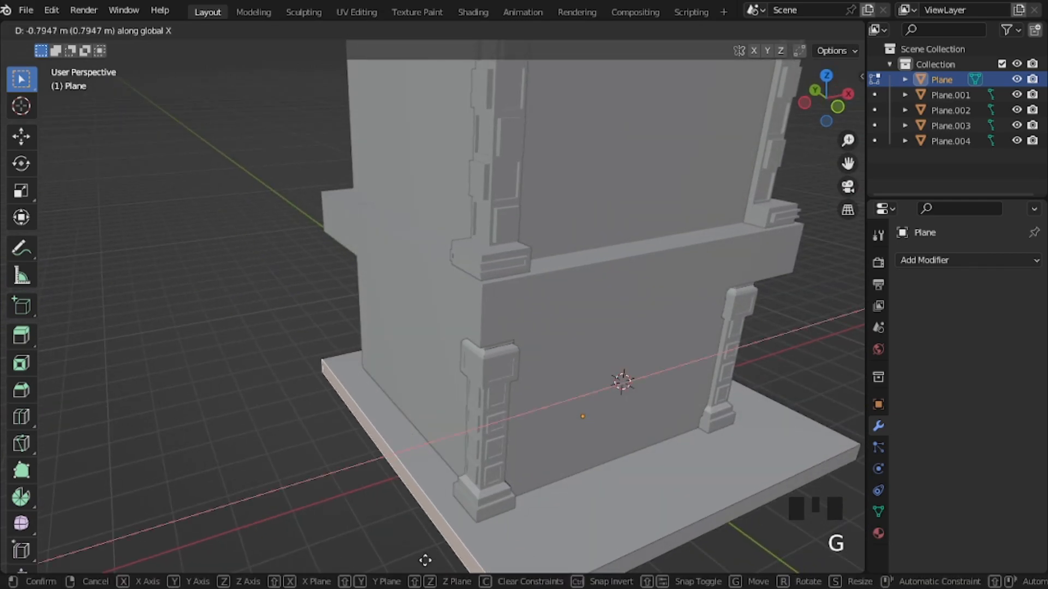
{"action": "left_click", "coordinate": [420, 561]}
{"action": "key", "text": "Tab"}
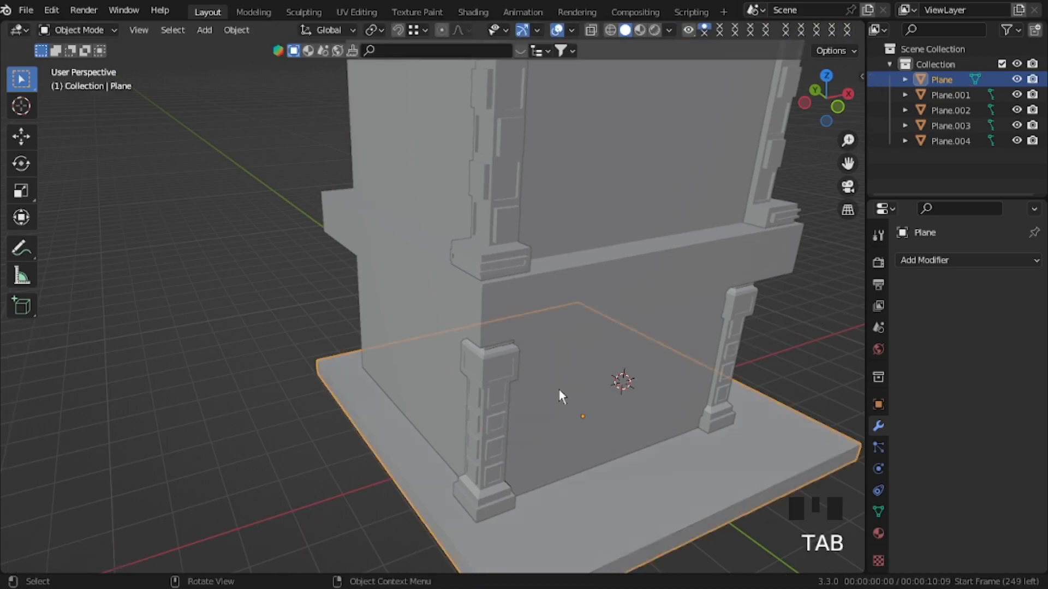
Step: Examine the columns and the extended base slab from the corner and close up in the front view
{"action": "middle_click_drag", "start_coordinate": [561, 398], "coordinate": [510, 402]}
{"action": "key", "text": "shift+grave"}
{"action": "key", "text": "s"}
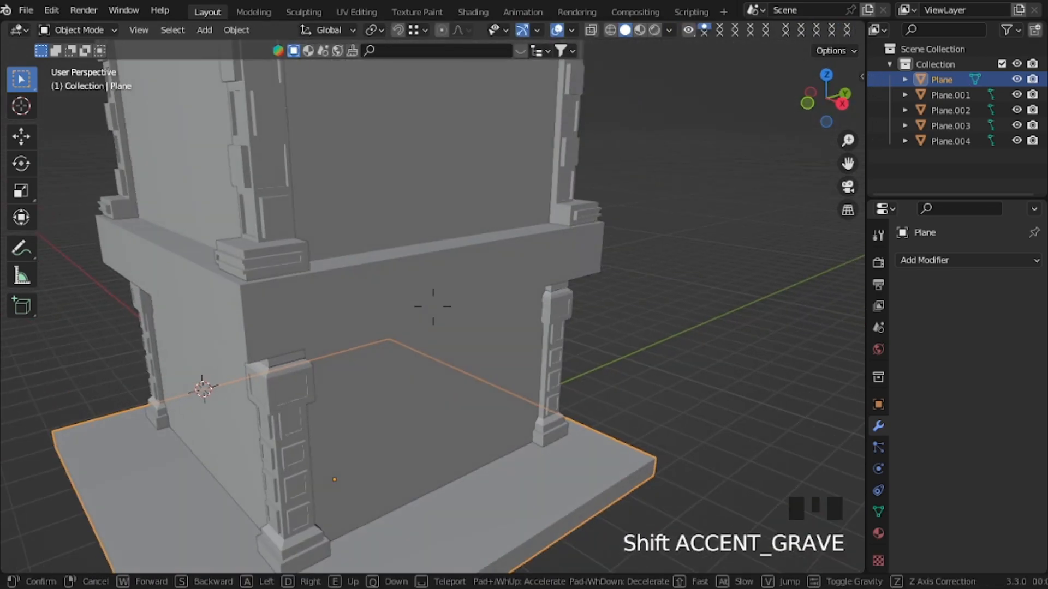
{"action": "key", "text": "q"}
{"action": "key", "text": "a"}
{"action": "left_click", "coordinate": [419, 379]}
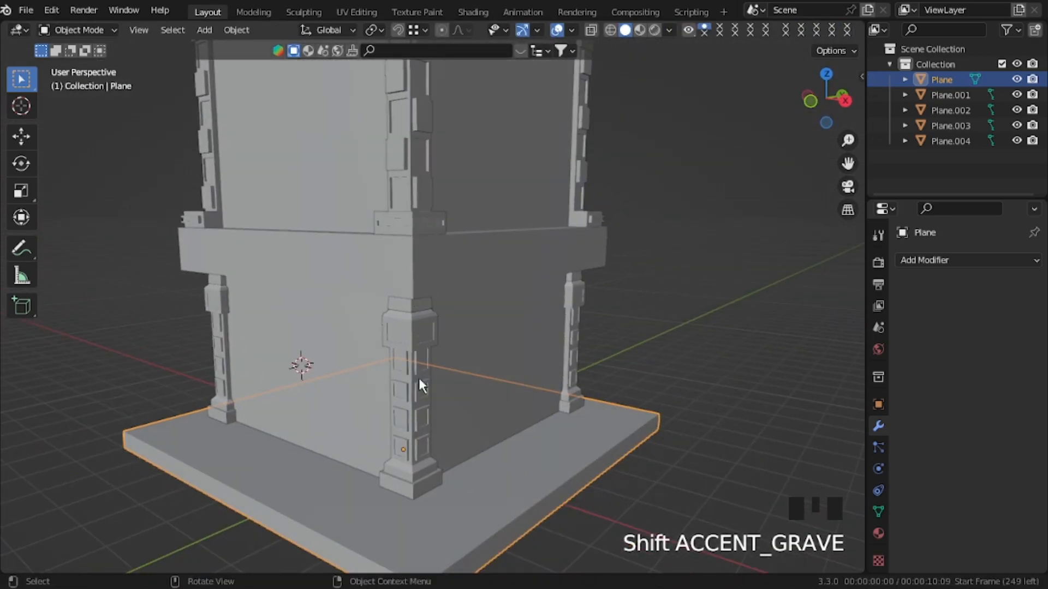
{"action": "key", "text": "KP_1"}
{"action": "key", "text": "KP_Add"}
{"action": "key", "text": "KP_Add"}
{"action": "key", "text": "KP_Add"}
{"action": "key", "text": "KP_Add"}
{"action": "key", "text": "KP_Add"}
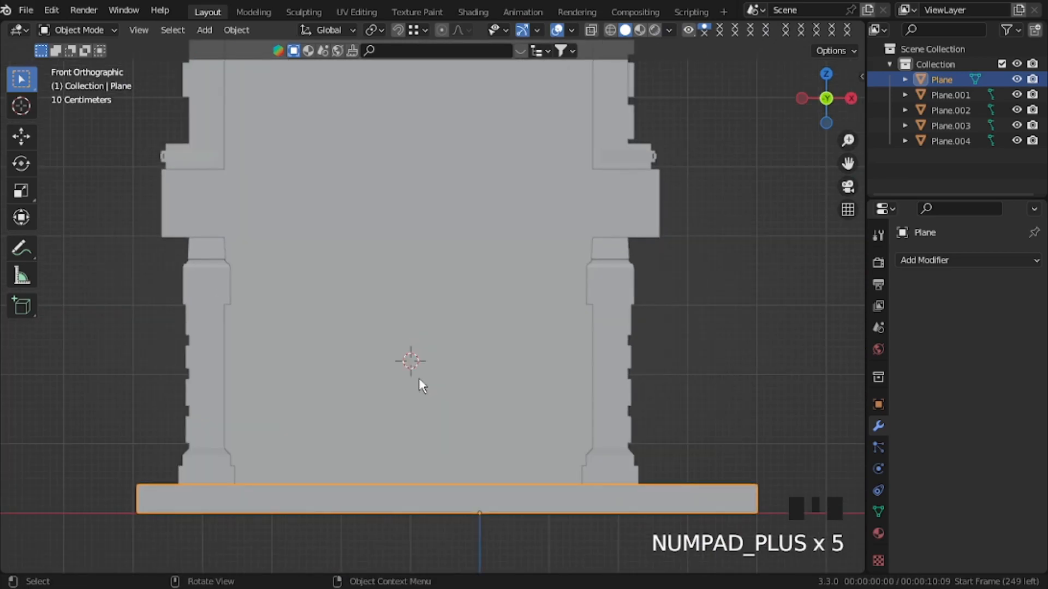
Step: Snap the 3D cursor to the centre of the building's lower front wall face and leave mesh editing
{"action": "key", "text": "KP_Subtract"}
{"action": "left_click", "coordinate": [418, 378]}
{"action": "key", "text": "Tab"}
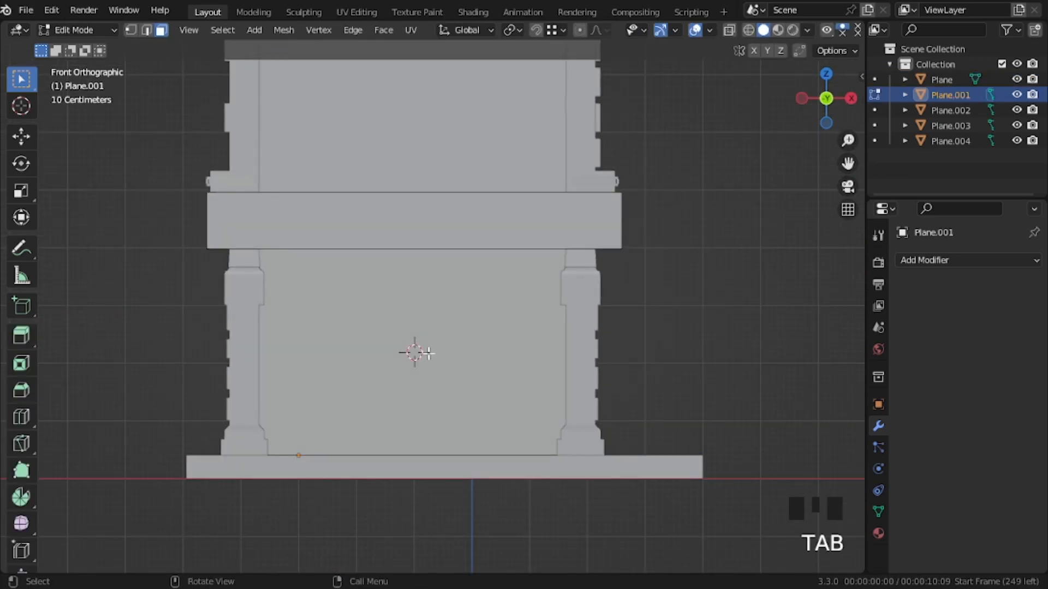
{"action": "left_click", "coordinate": [425, 353]}
{"action": "key", "text": "shift+s"}
{"action": "left_click", "coordinate": [432, 418]}
{"action": "key", "text": "Tab"}
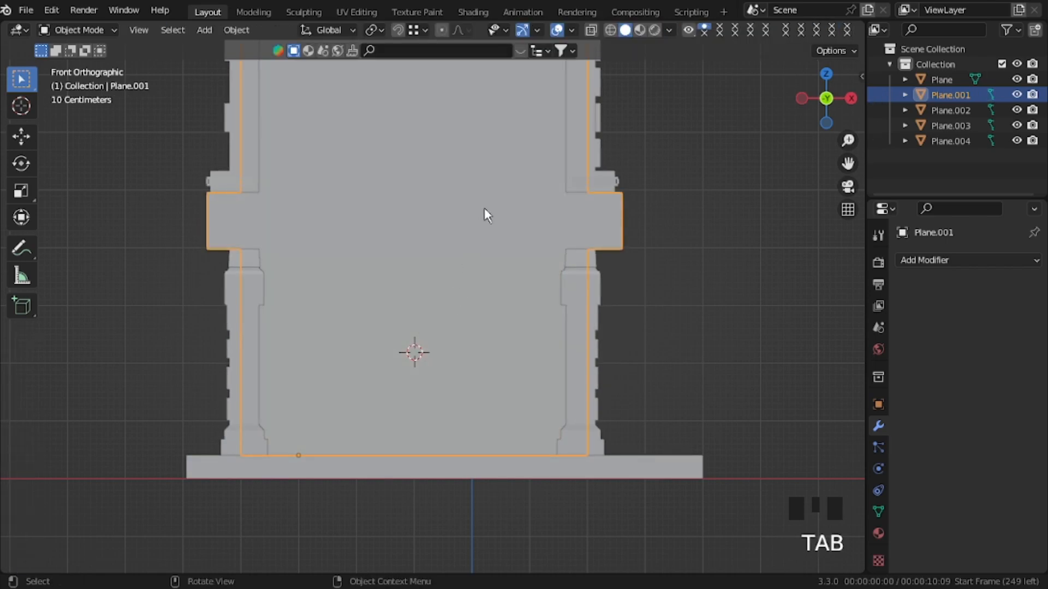
{"action": "middle_click_drag", "start_coordinate": [528, 161], "coordinate": [471, 272]}
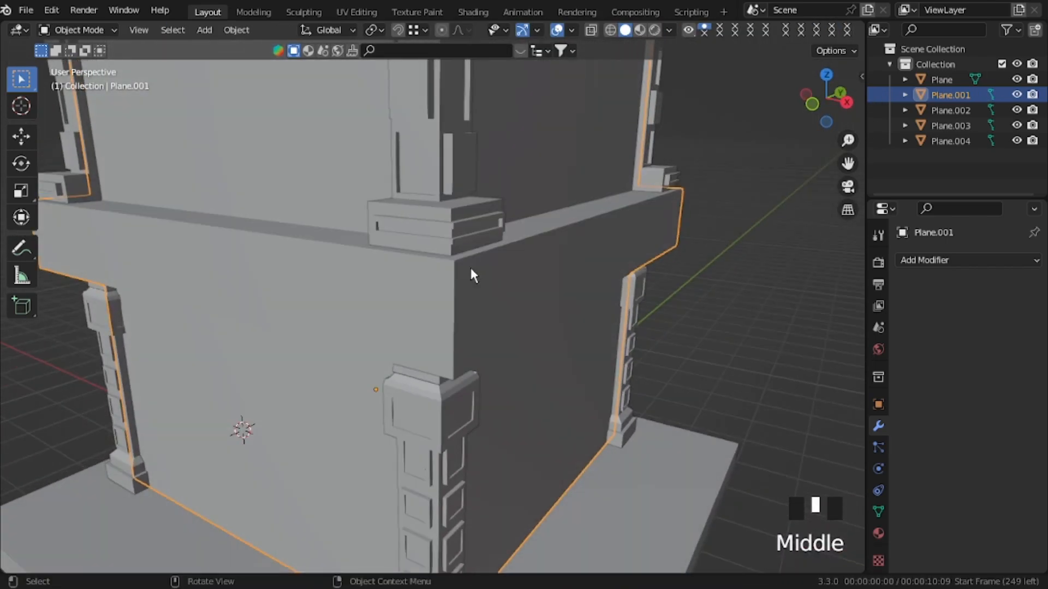
{"action": "left_click", "coordinate": [454, 304]}
{"action": "left_click", "coordinate": [454, 305]}
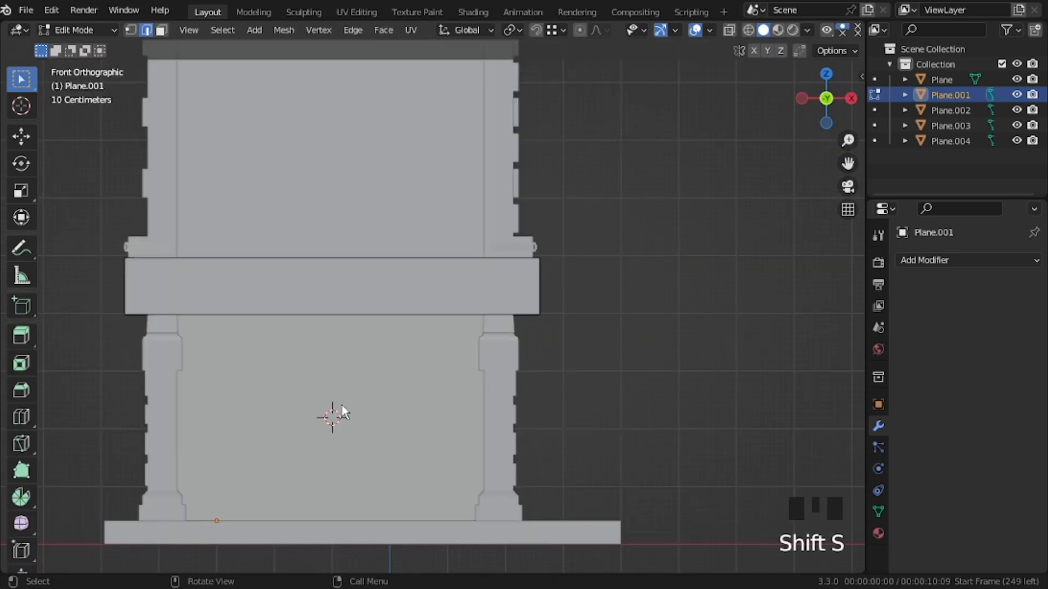
{"action": "key", "text": "Tab"}
Step: Add a plane at the 3D cursor and rotate it 90° about the X axis to stand upright
{"action": "key", "text": "shift+a"}
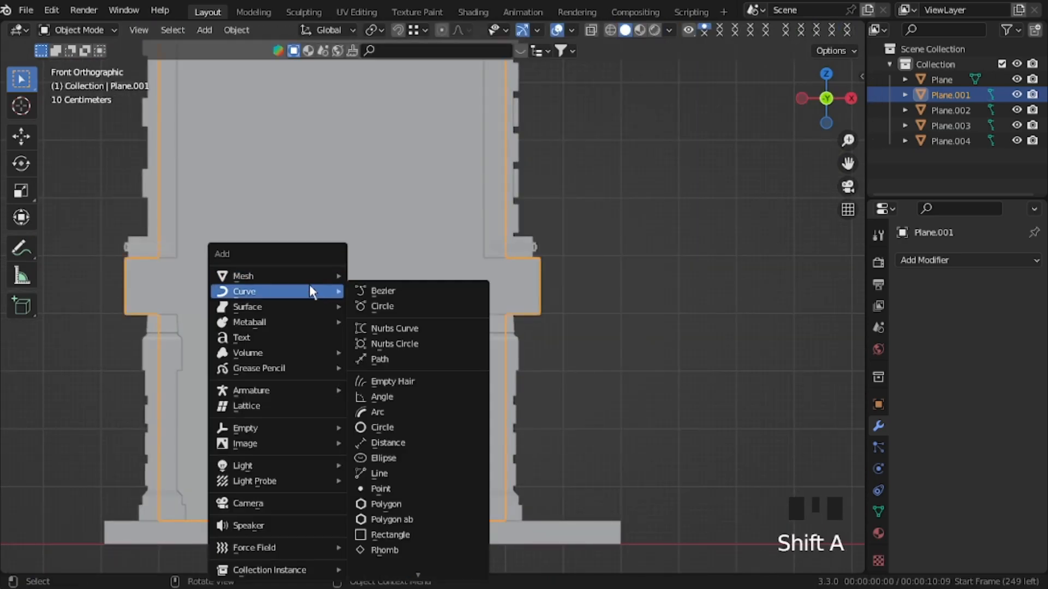
{"action": "mouse_move", "coordinate": [304, 275]}
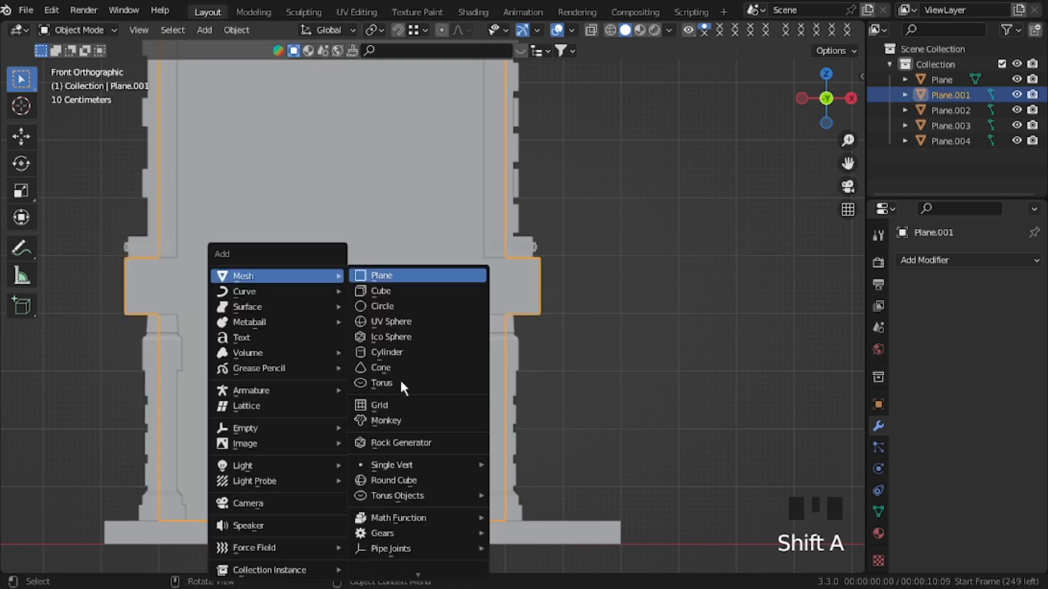
{"action": "left_click", "coordinate": [382, 276]}
{"action": "type", "text": "rx"}
{"action": "type", "text": "90"}
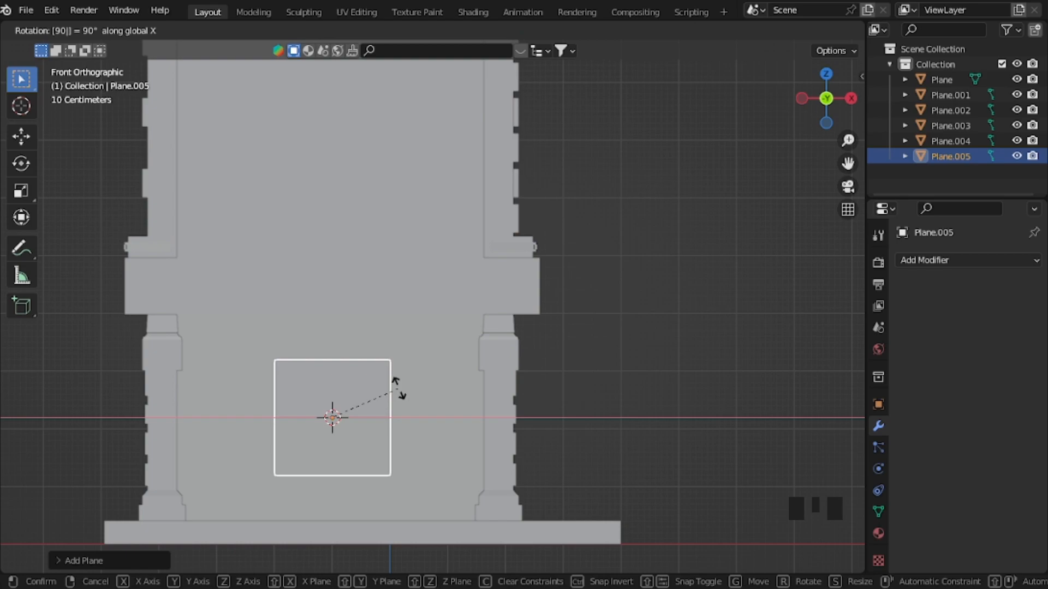
{"action": "key", "text": "Return"}
Step: Lower the upright plane along Z until its bottom edge rests on the base slab
{"action": "key", "text": "g"}
{"action": "key", "text": "z"}
{"action": "left_click", "coordinate": [513, 521]}
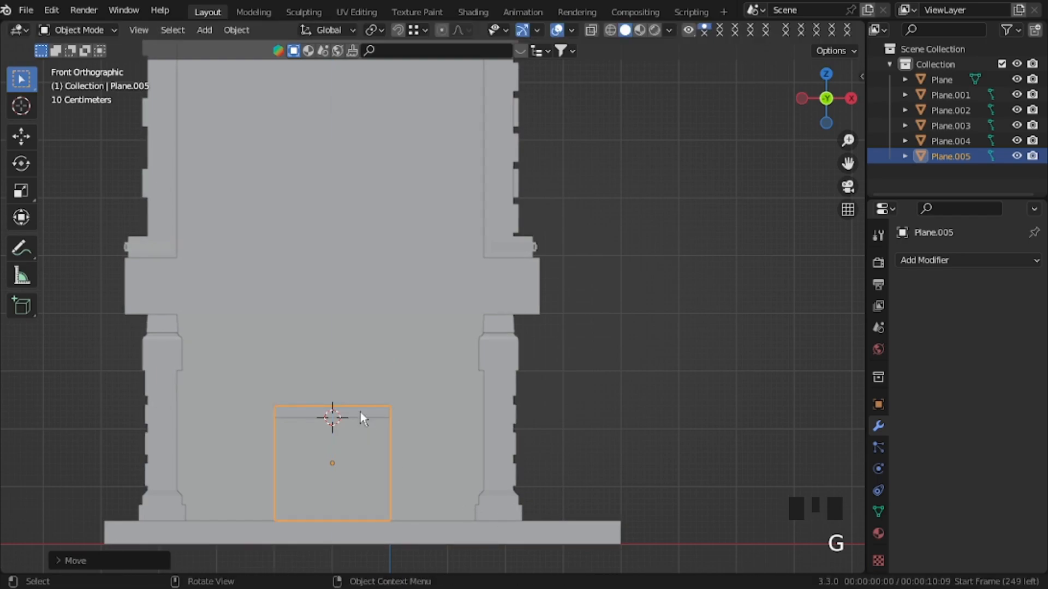
Step: Raise the plane's top edge along Z to make a tall door panel and leave mesh editing
{"action": "key", "text": "Tab"}
{"action": "key", "text": "2"}
{"action": "left_click", "coordinate": [343, 410]}
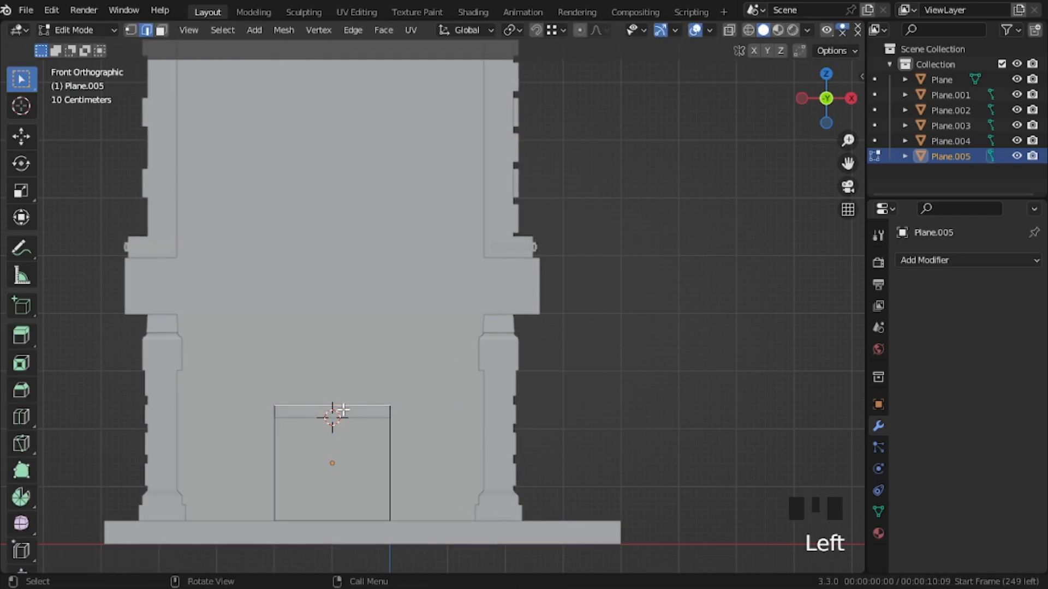
{"action": "key", "text": "g"}
{"action": "key", "text": "z"}
{"action": "left_click", "coordinate": [383, 385]}
{"action": "middle_click_drag", "start_coordinate": [328, 408], "coordinate": [342, 398]}
{"action": "double_click", "coordinate": [343, 401]}
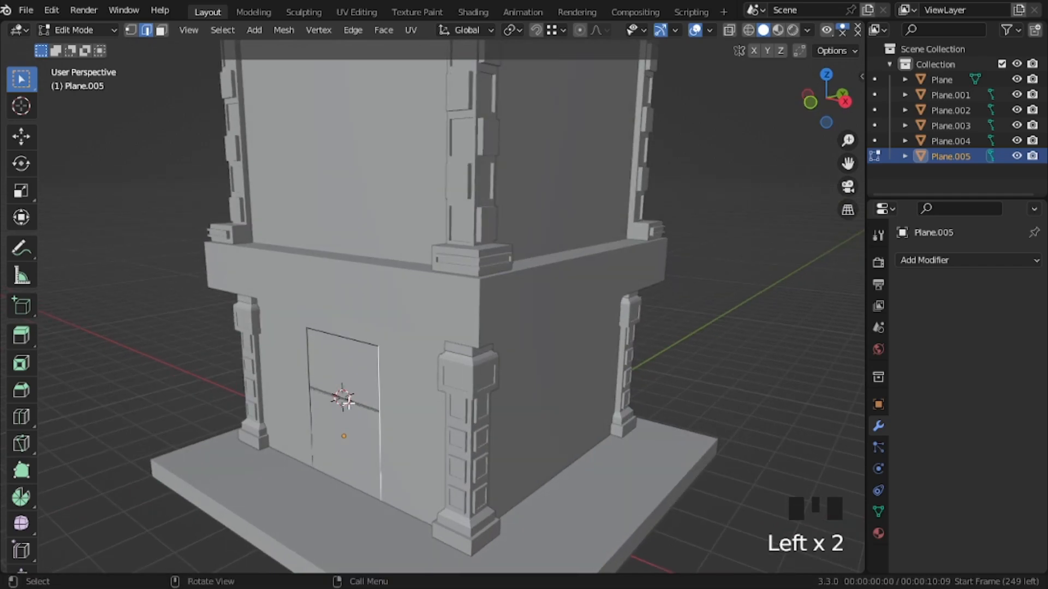
{"action": "key", "text": "3"}
{"action": "left_click", "coordinate": [343, 401]}
{"action": "key", "text": "Tab"}
{"action": "middle_click_drag", "start_coordinate": [349, 404], "coordinate": [433, 368]}
{"action": "key", "text": "KP_1"}
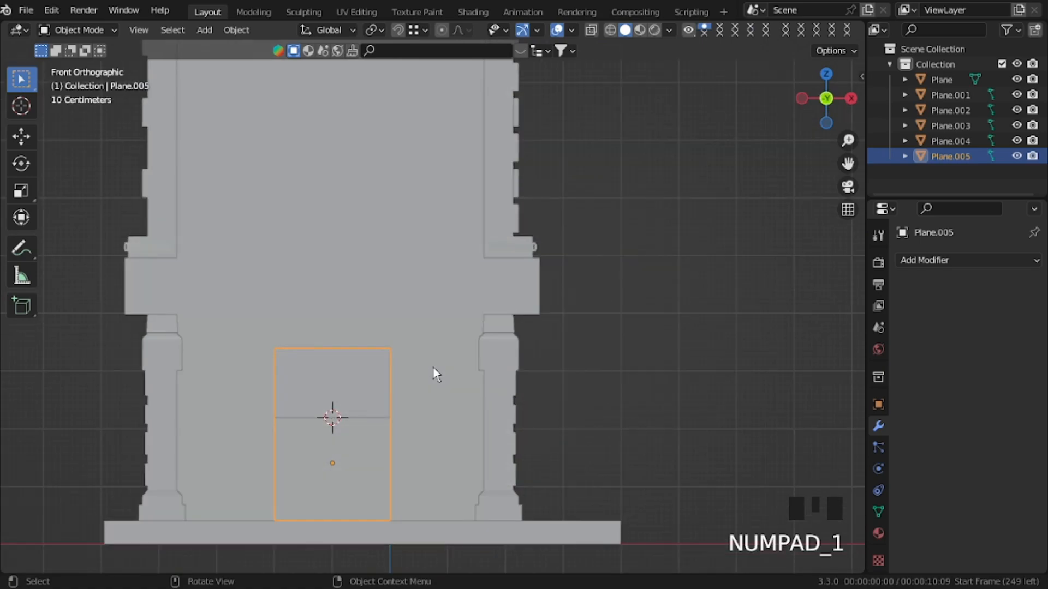
Step: Bevel the door panel's two top corner vertices with multiple segments to form a rounded arch
{"action": "key", "text": "Tab"}
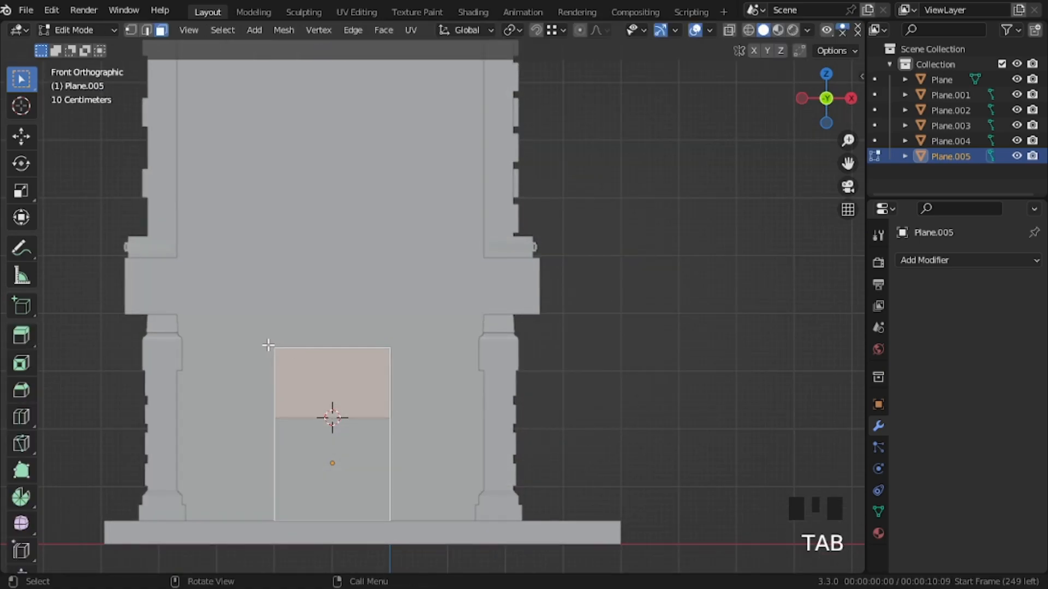
{"action": "key", "text": "1"}
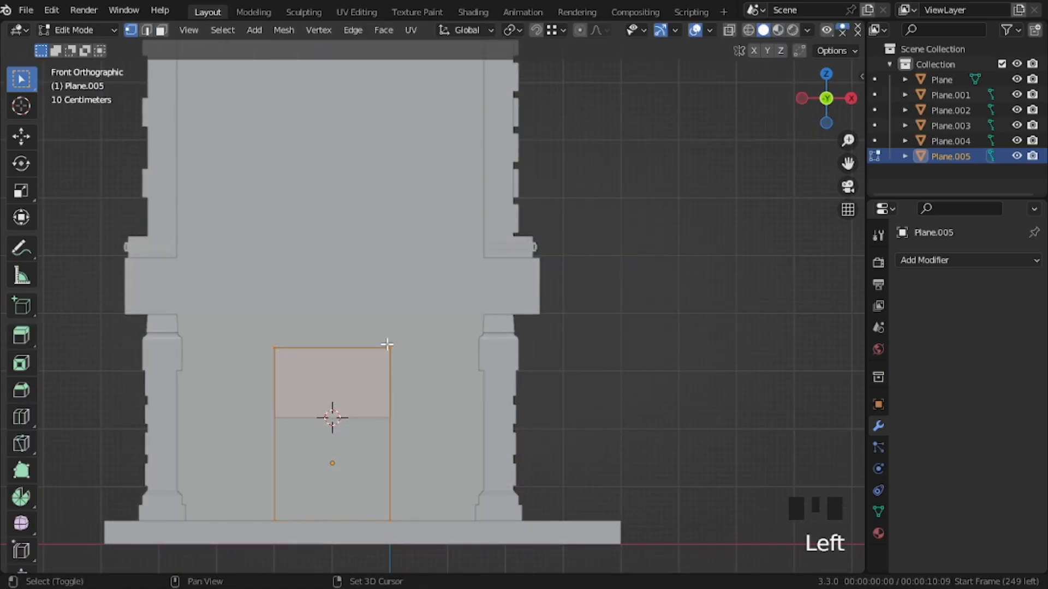
{"action": "left_click", "coordinate": [374, 370], "text": "shift"}
{"action": "left_click", "coordinate": [389, 356], "text": "shift"}
{"action": "left_click", "coordinate": [227, 346]}
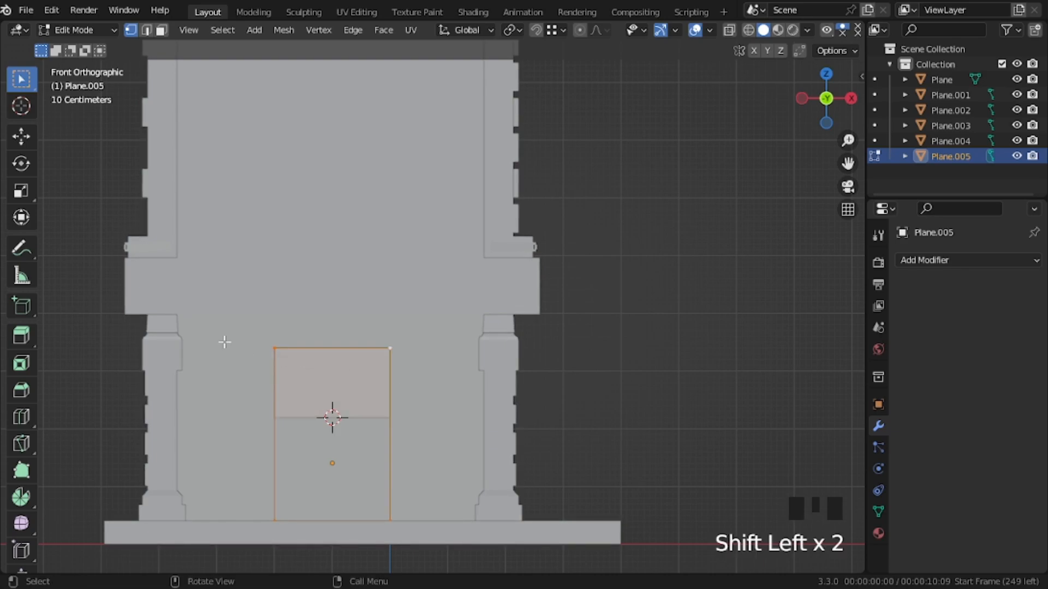
{"action": "left_click_drag", "start_coordinate": [274, 341], "coordinate": [411, 374]}
{"action": "key", "text": "ctrl+b"}
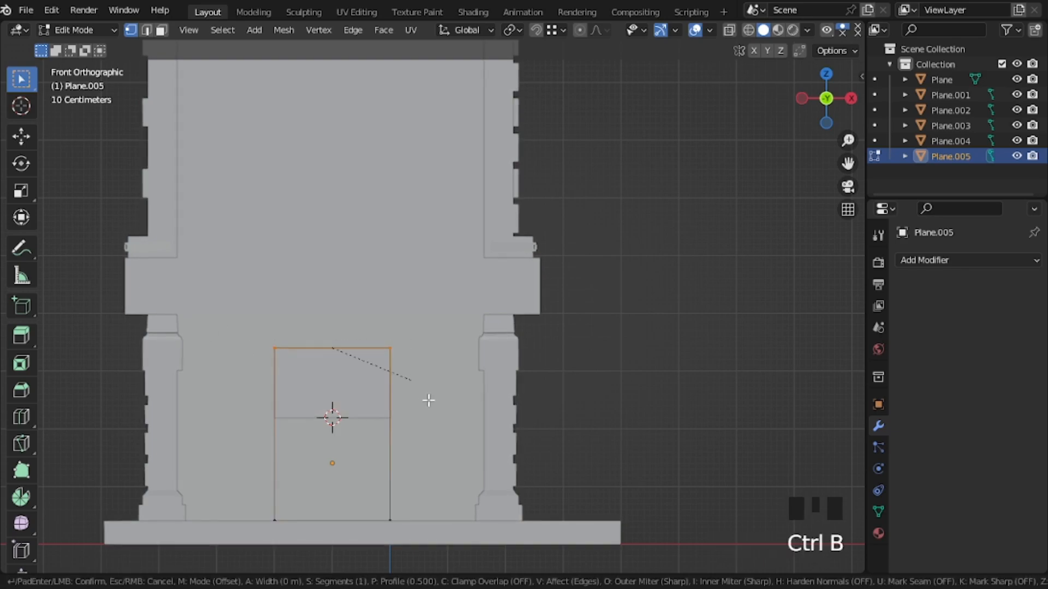
{"action": "left_click", "coordinate": [434, 443]}
Step: Extrude the arched panel's face into a thick block and leave mesh editing
{"action": "key", "text": "3"}
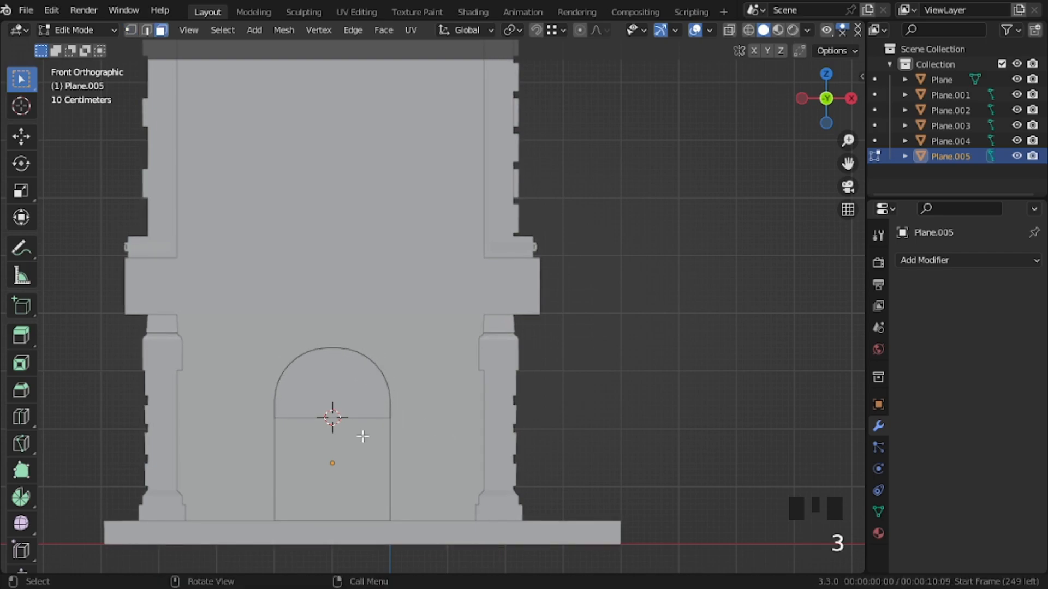
{"action": "middle_click_drag", "start_coordinate": [370, 423], "coordinate": [284, 439]}
{"action": "key", "text": "e"}
{"action": "left_click", "coordinate": [290, 424]}
{"action": "key", "text": "Tab"}
Step: Scale the arched block along X to about 1.5 times its width
{"action": "key", "text": "KP_1"}
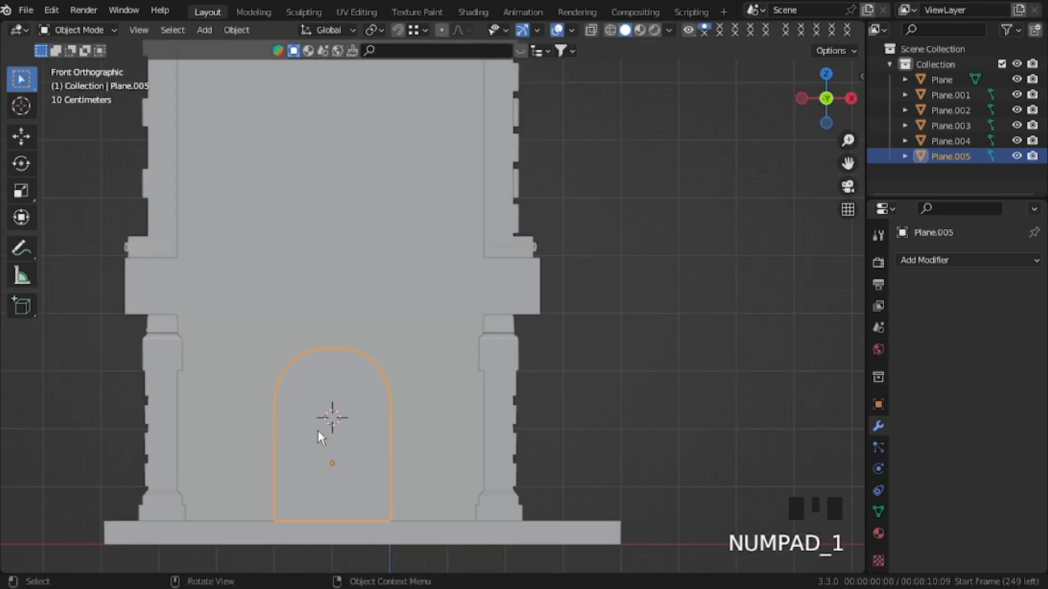
{"action": "key", "text": "s"}
{"action": "key", "text": "x"}
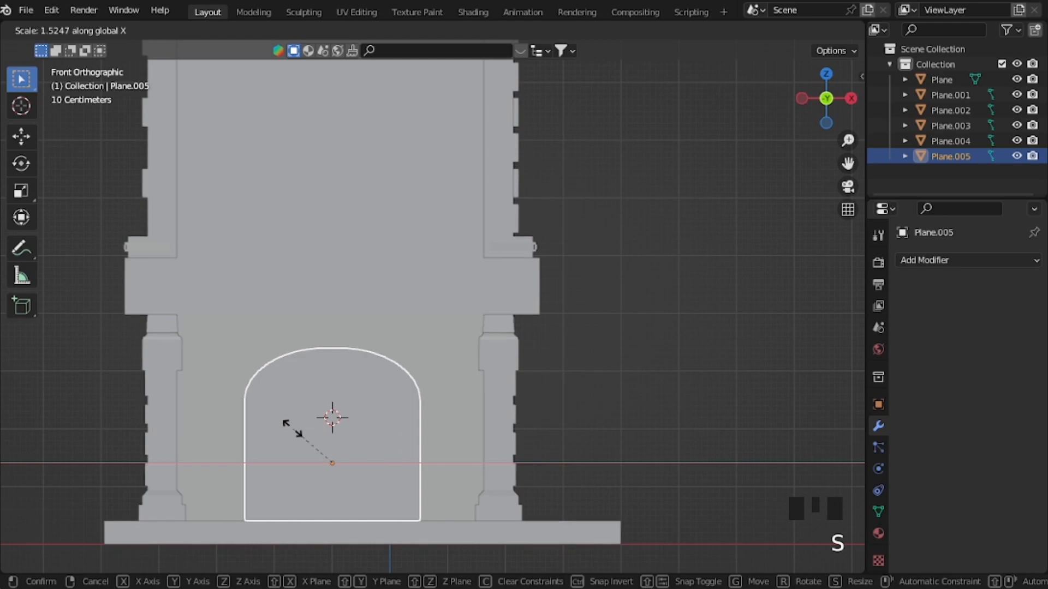
{"action": "left_click", "coordinate": [311, 424]}
Step: Push the arched block back along Y so that it cuts into the front wall
{"action": "middle_click_drag", "start_coordinate": [311, 424], "coordinate": [263, 451]}
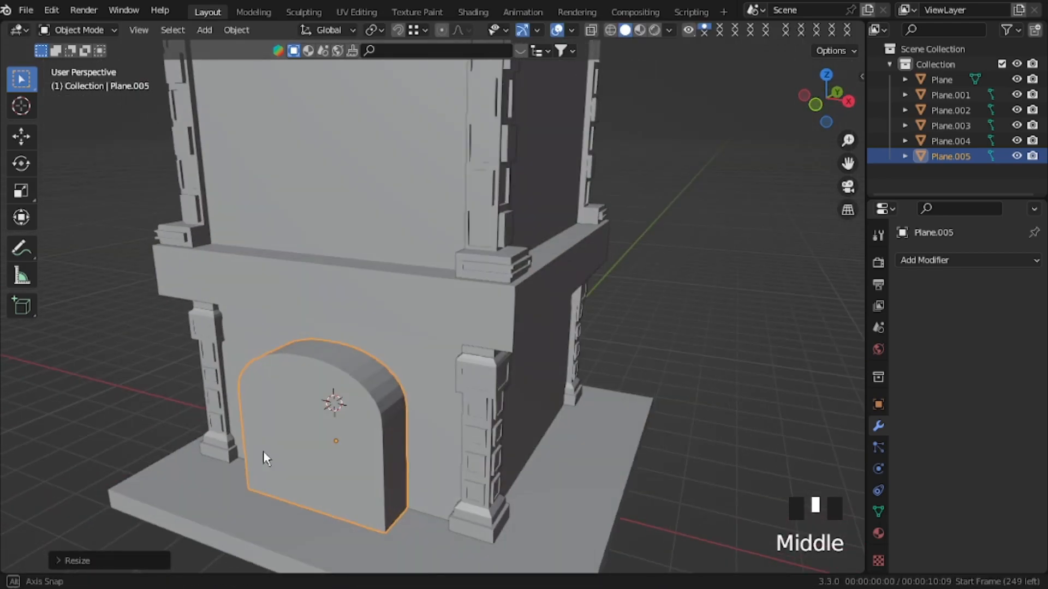
{"action": "key", "text": "g"}
{"action": "key", "text": "y"}
{"action": "left_click", "coordinate": [375, 326]}
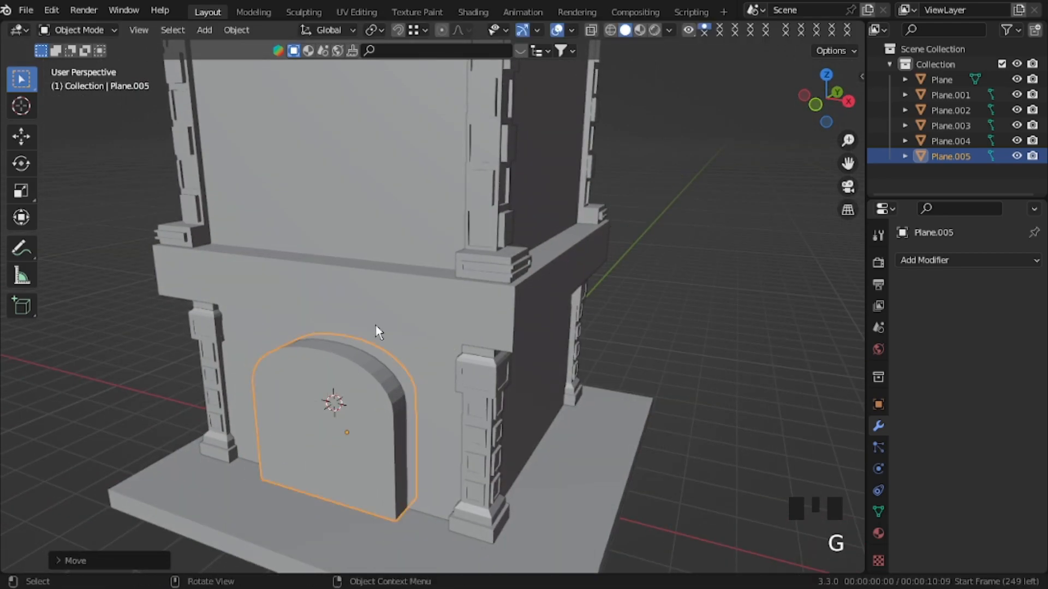
Step: Add a Boolean Difference modifier to the building body with the arched block as its object, and apply it
{"action": "left_click", "coordinate": [376, 326]}
{"action": "left_click", "coordinate": [905, 263]}
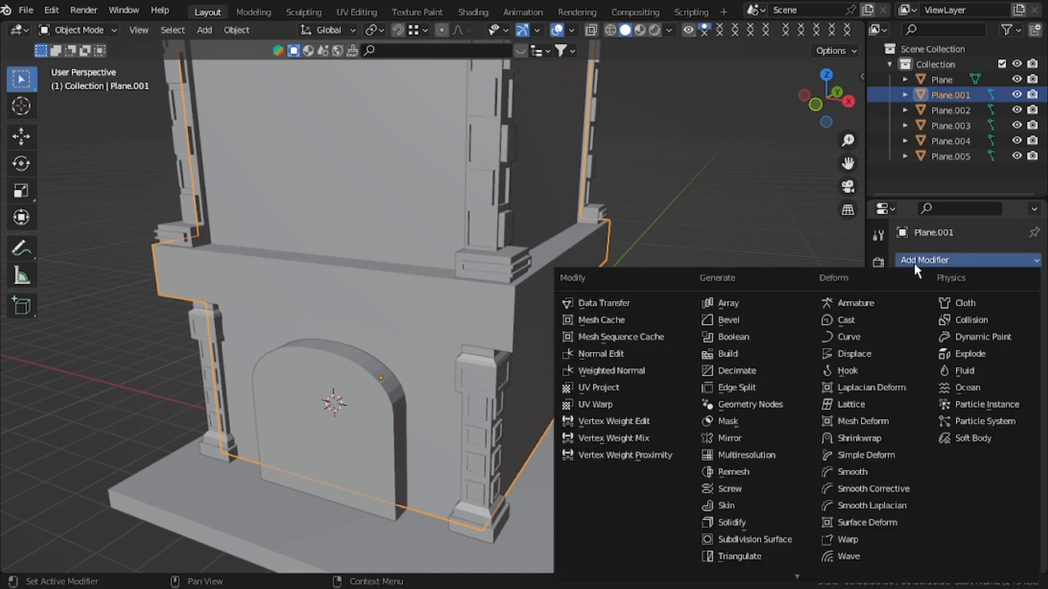
{"action": "left_click", "coordinate": [749, 336]}
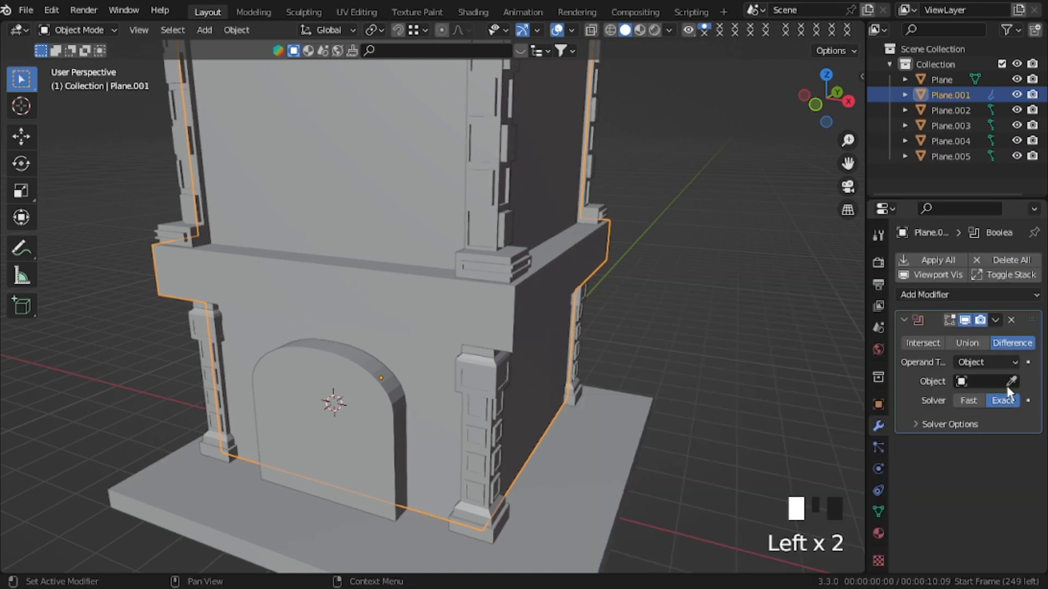
{"action": "left_click", "coordinate": [363, 409]}
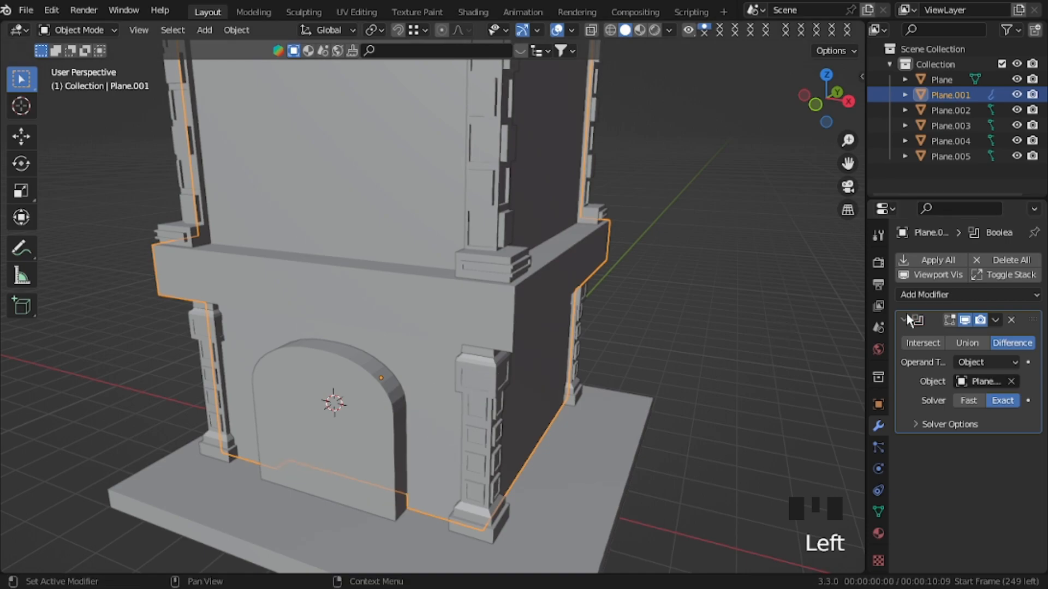
{"action": "left_click", "coordinate": [922, 260]}
Step: Delete all faces of the arched block except its front face and leave mesh editing
{"action": "left_click", "coordinate": [346, 420]}
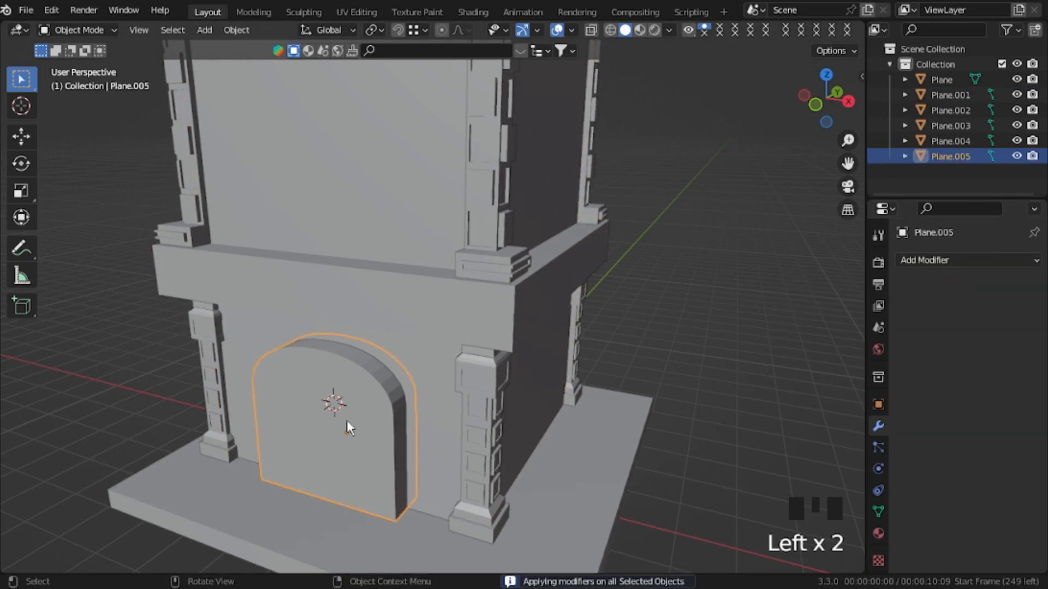
{"action": "key", "text": "g"}
{"action": "key", "text": "Escape"}
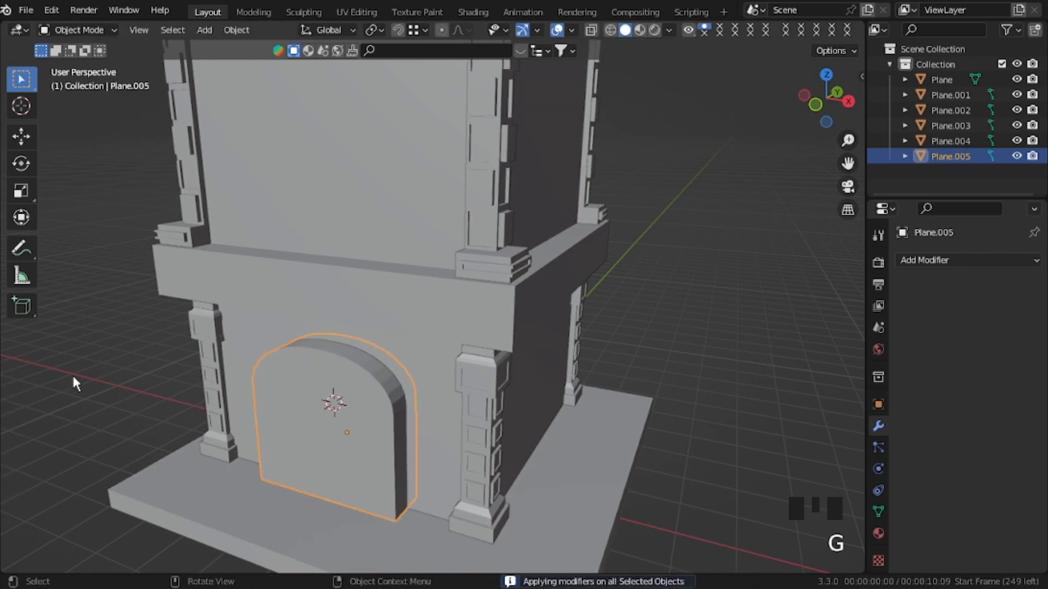
{"action": "key", "text": "Tab"}
{"action": "left_click", "coordinate": [623, 411]}
{"action": "key", "text": "a"}
{"action": "left_click", "coordinate": [623, 300]}
{"action": "left_click", "coordinate": [309, 418], "text": "shift"}
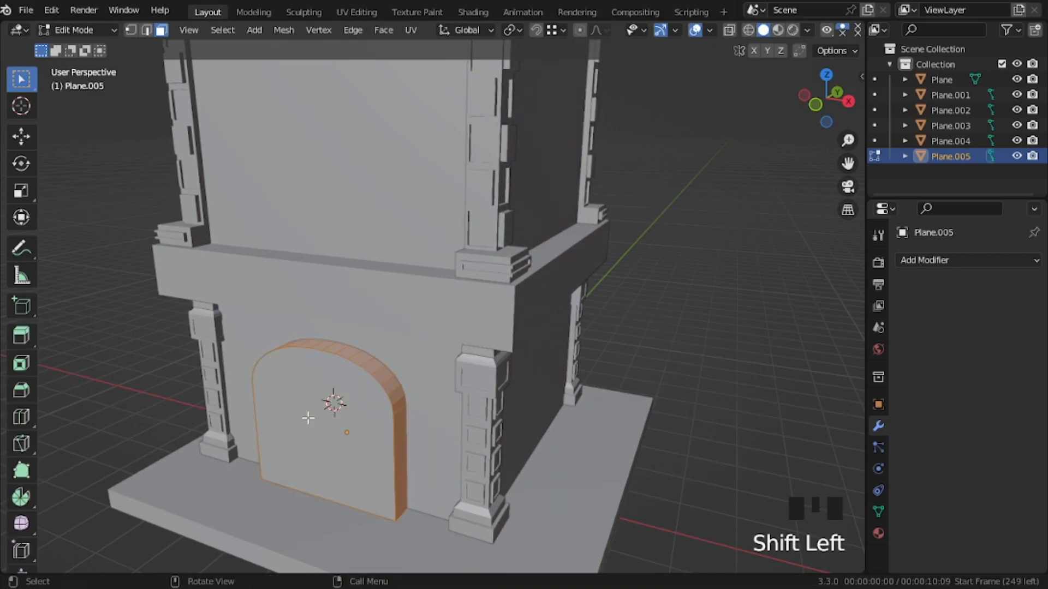
{"action": "key", "text": "Delete"}
{"action": "left_click", "coordinate": [312, 415]}
{"action": "key", "text": "Tab"}
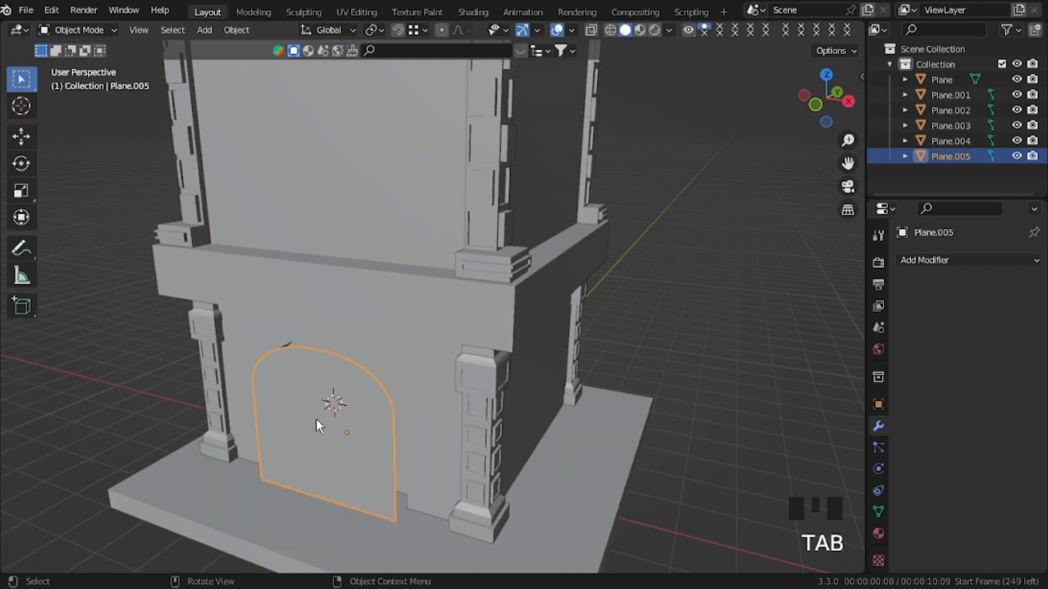
Step: Move the flat arched panel about 0.43 m along Y to sit flush with the front wall
{"action": "key", "text": "g"}
{"action": "key", "text": "y"}
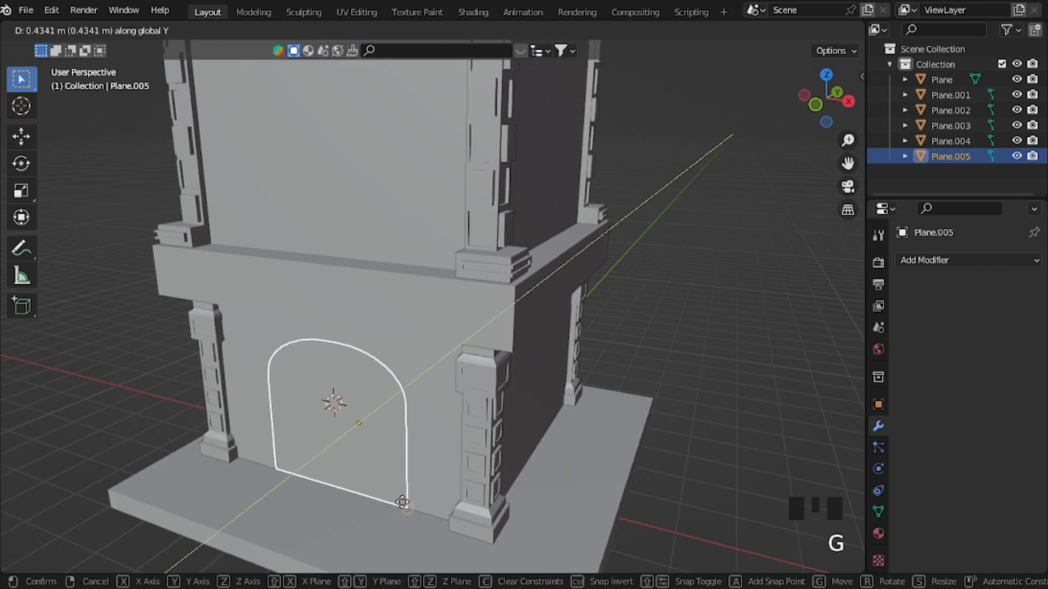
{"action": "left_click", "coordinate": [403, 502]}
Step: Inset the arched panel's face to form a narrow frame and lower the inner face about 0.08 m along Z to the slab
{"action": "key", "text": "Tab"}
{"action": "left_click", "coordinate": [436, 449]}
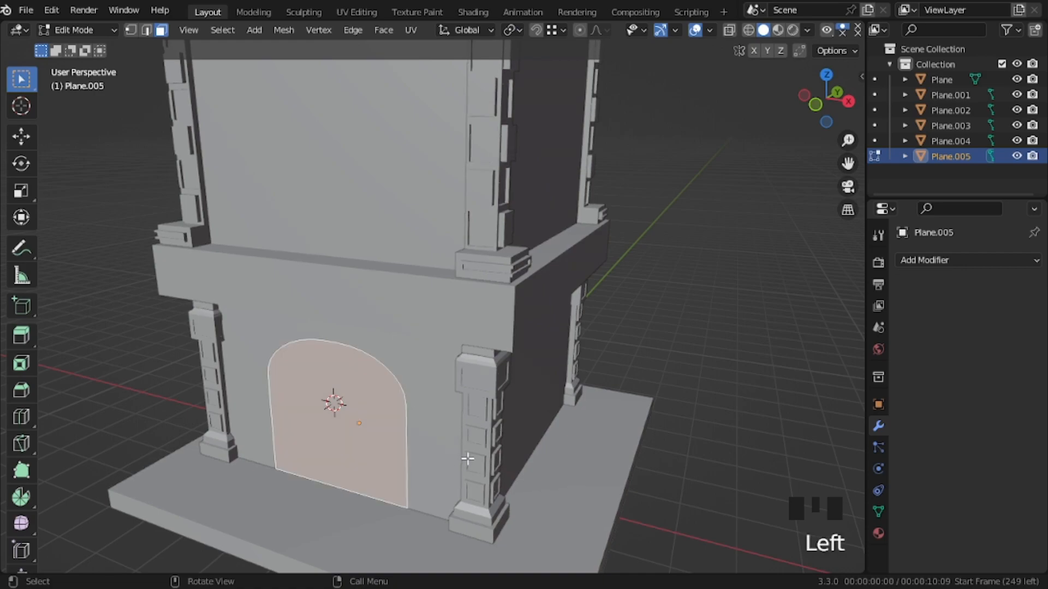
{"action": "key", "text": "i"}
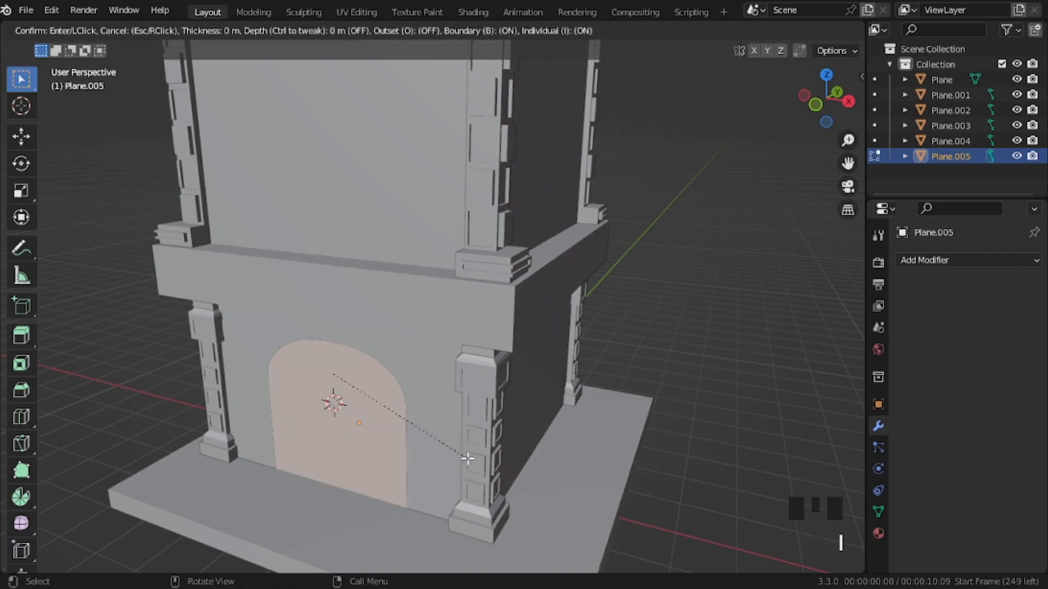
{"action": "left_click", "coordinate": [384, 448]}
{"action": "key", "text": "g"}
{"action": "key", "text": "z"}
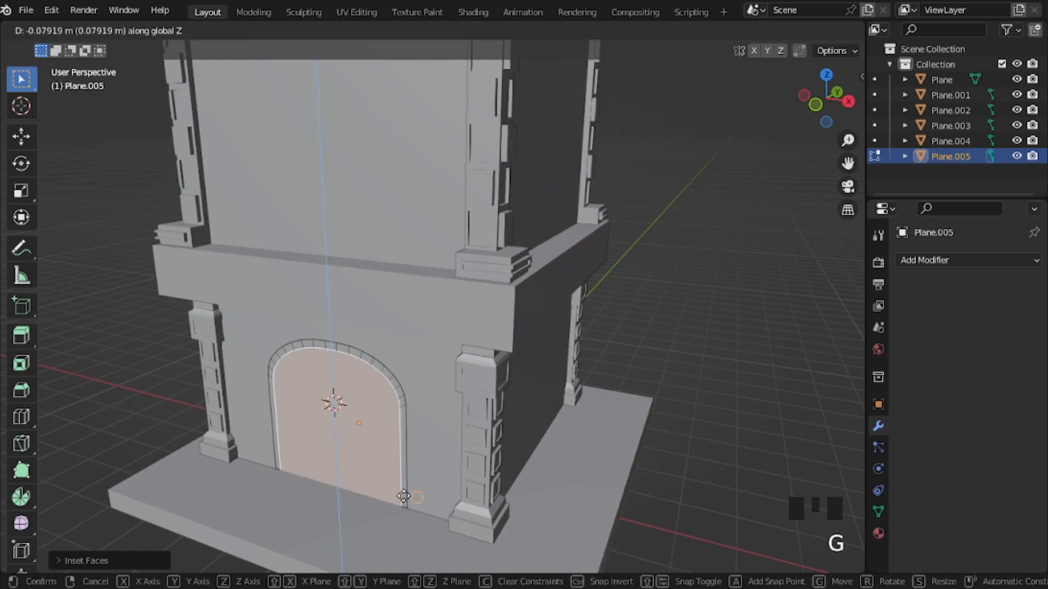
{"action": "left_click", "coordinate": [403, 499]}
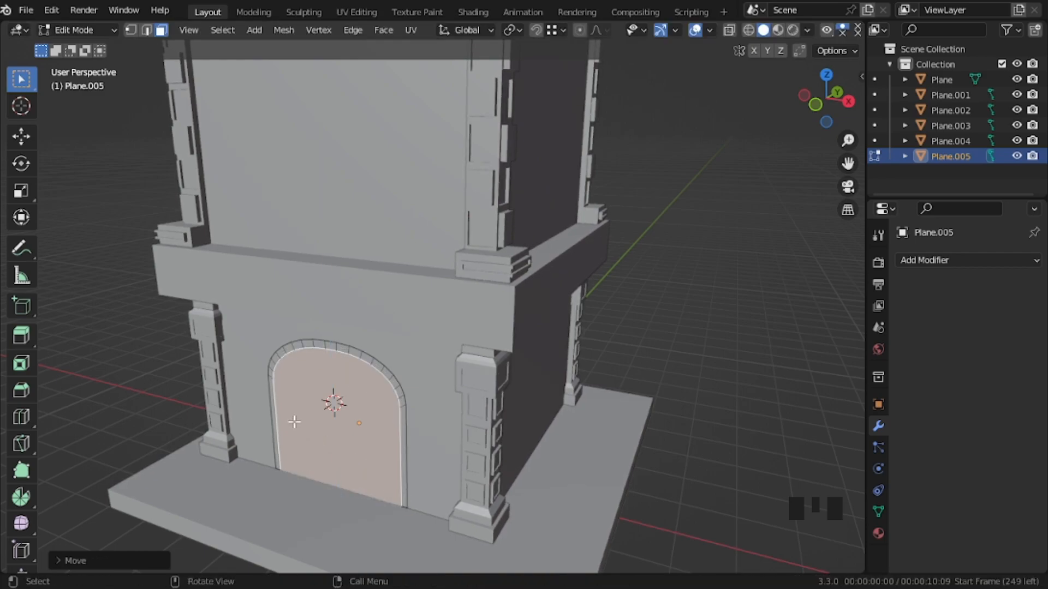
Step: Extrude the inner arched face about 0.47 m into the wall to recess the doorway
{"action": "key", "text": "e"}
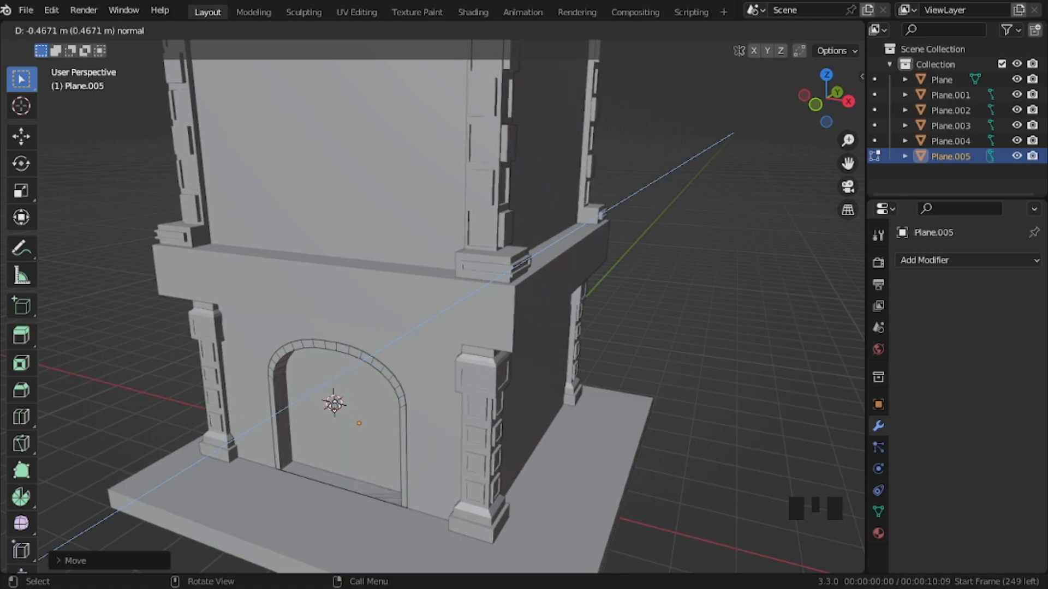
{"action": "left_click", "coordinate": [333, 406]}
{"action": "middle_click_drag", "start_coordinate": [334, 412], "coordinate": [367, 378]}
{"action": "key", "text": "shift+grave"}
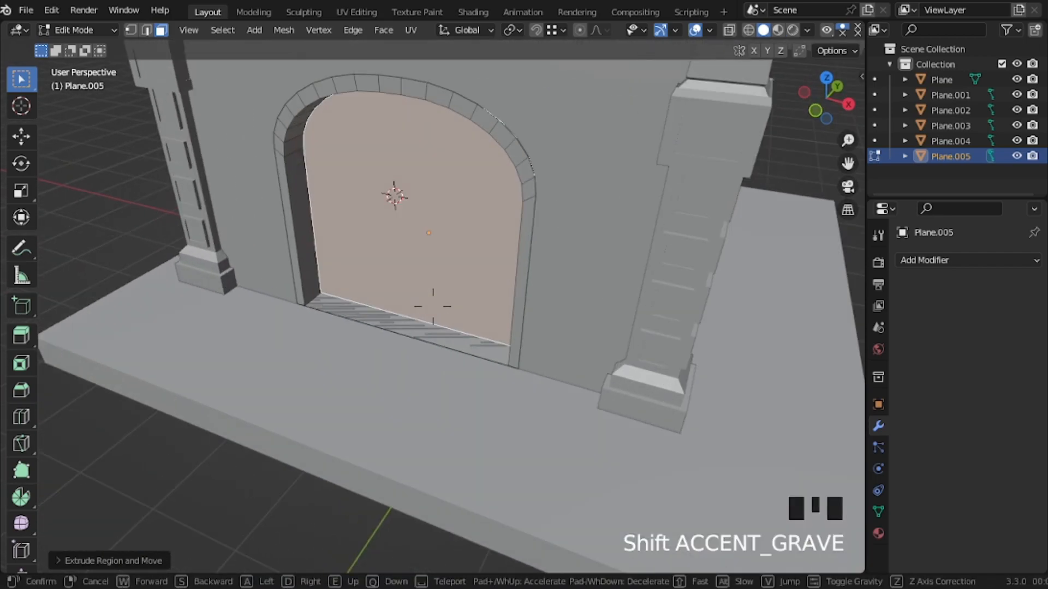
{"action": "left_click", "coordinate": [428, 403]}
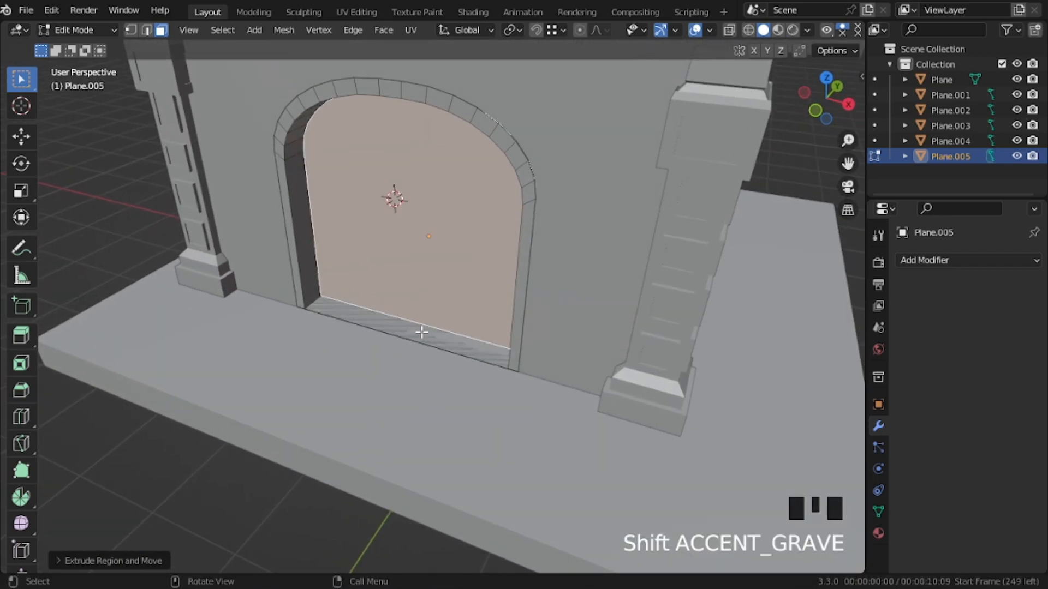
Step: Delete the recess's floor face at the doorway threshold and the leftover front edge along the slab
{"action": "left_click", "coordinate": [421, 332]}
{"action": "key", "text": "Delete"}
{"action": "left_click", "coordinate": [421, 332]}
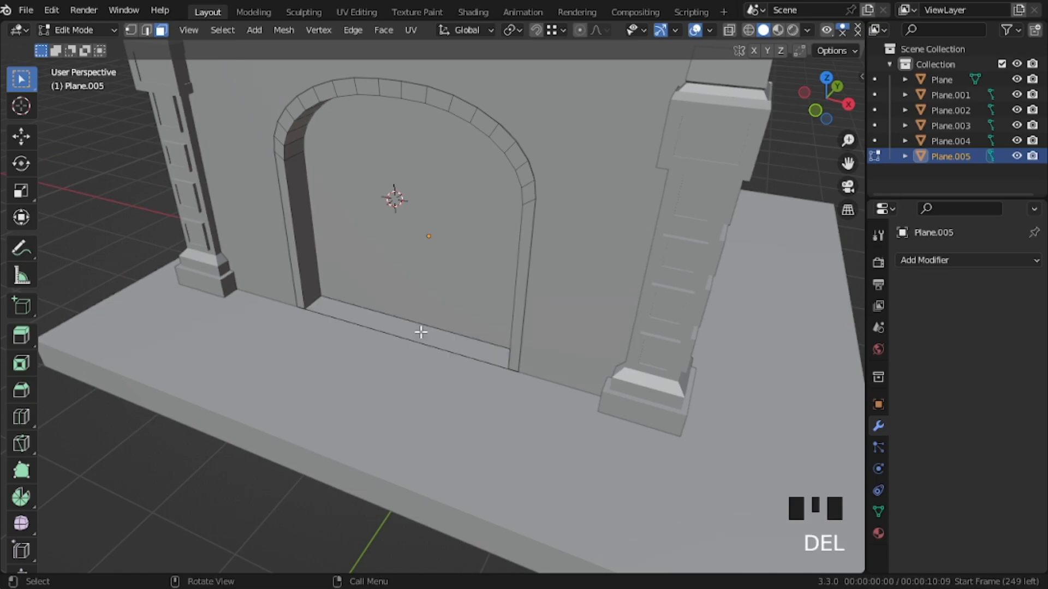
{"action": "left_click", "coordinate": [393, 335]}
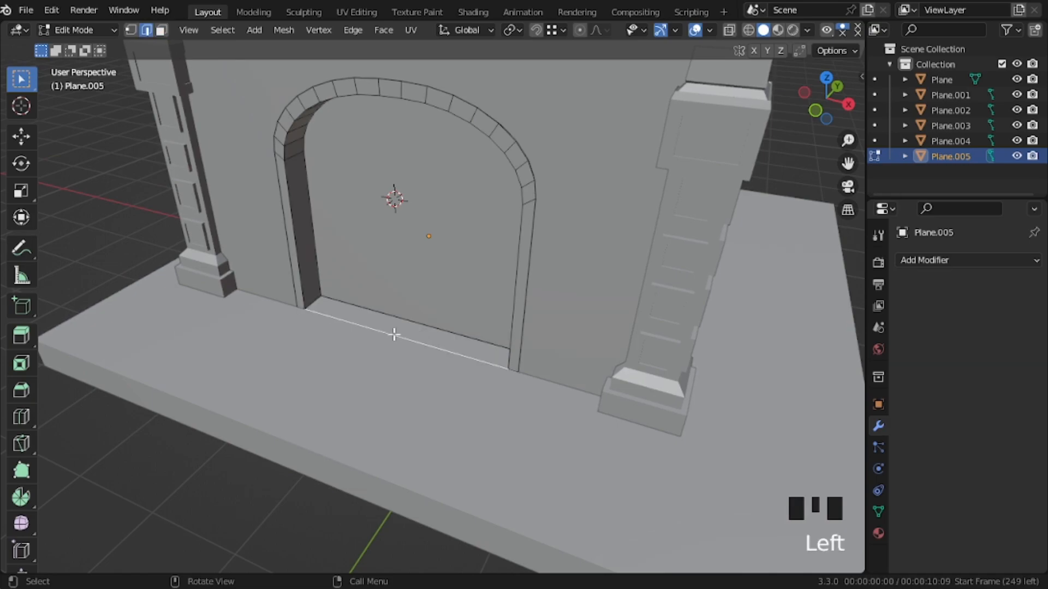
{"action": "key", "text": "Delete"}
{"action": "left_click", "coordinate": [375, 322]}
{"action": "left_click", "coordinate": [394, 338]}
{"action": "key", "text": "Delete"}
{"action": "left_click", "coordinate": [393, 338]}
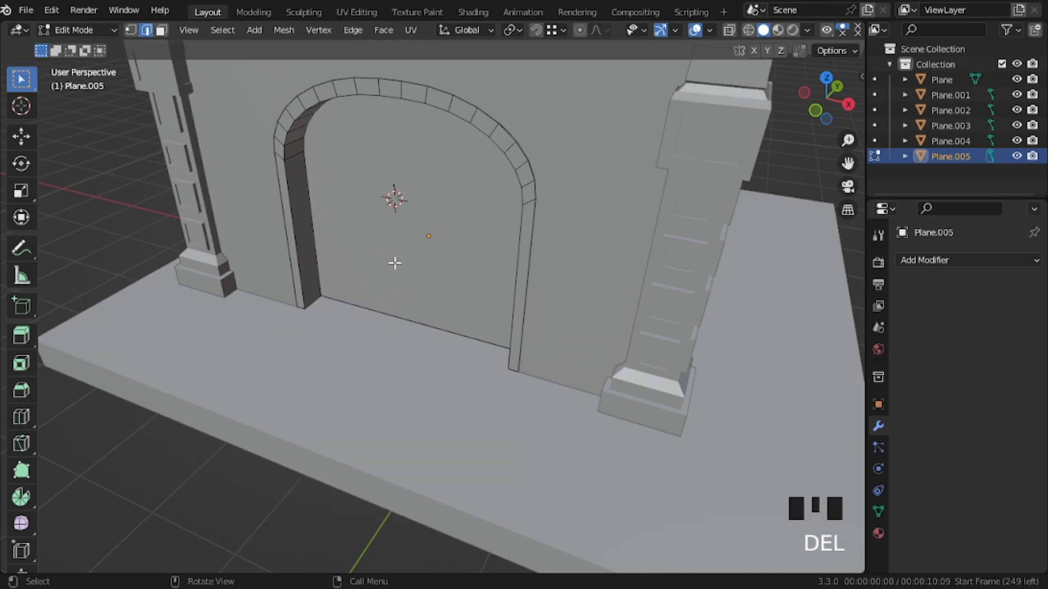
Step: Extrude the arched frame's face loop along its normals about 0.22 m out from the front wall
{"action": "left_click", "coordinate": [285, 114]}
{"action": "left_click", "coordinate": [285, 114], "text": "alt"}
{"action": "left_click", "coordinate": [161, 30]}
{"action": "left_click", "coordinate": [286, 114], "text": "alt"}
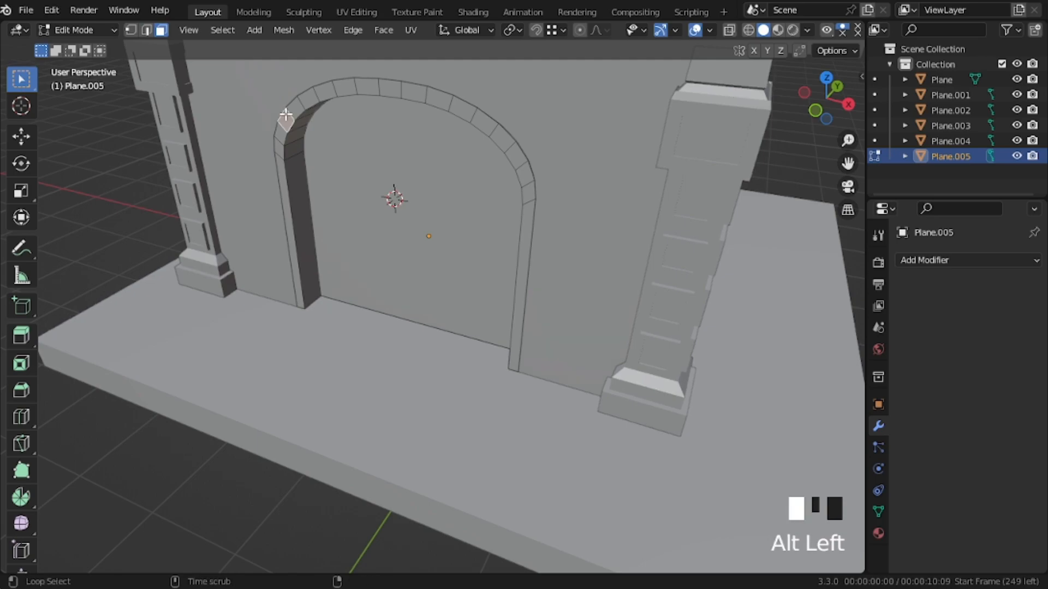
{"action": "key", "text": "alt+e"}
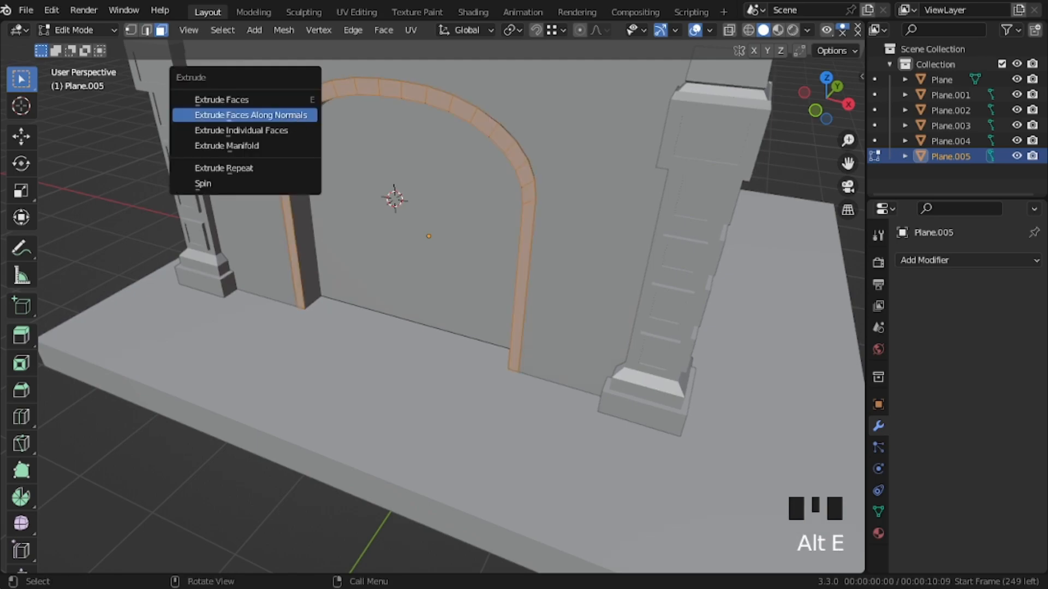
{"action": "left_click", "coordinate": [251, 115]}
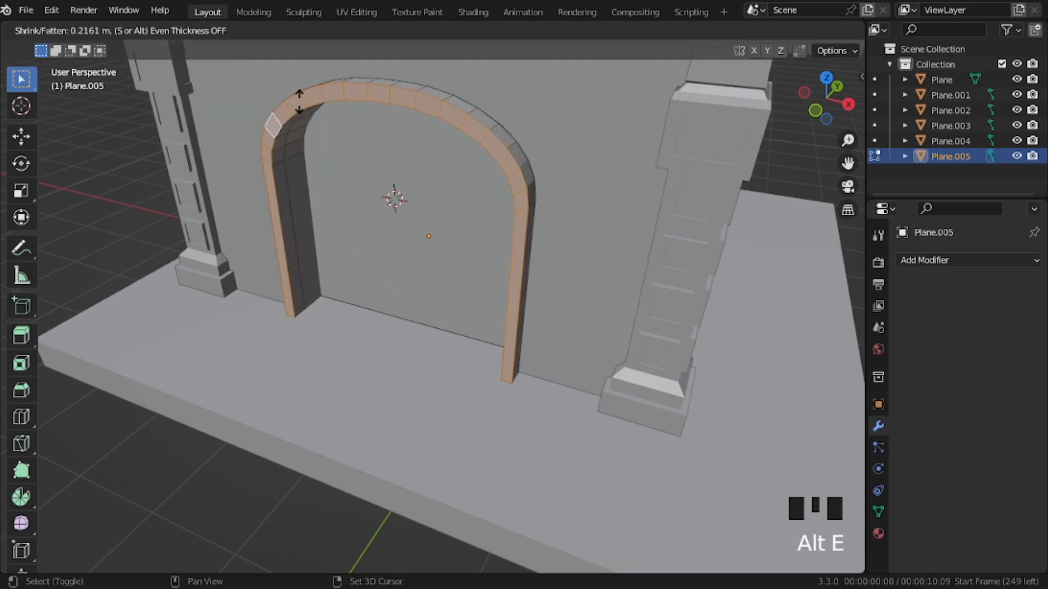
{"action": "left_click", "coordinate": [509, 229]}
Step: Try to scale the extruded arch frame faces up by about 1.08
{"action": "key", "text": "s"}
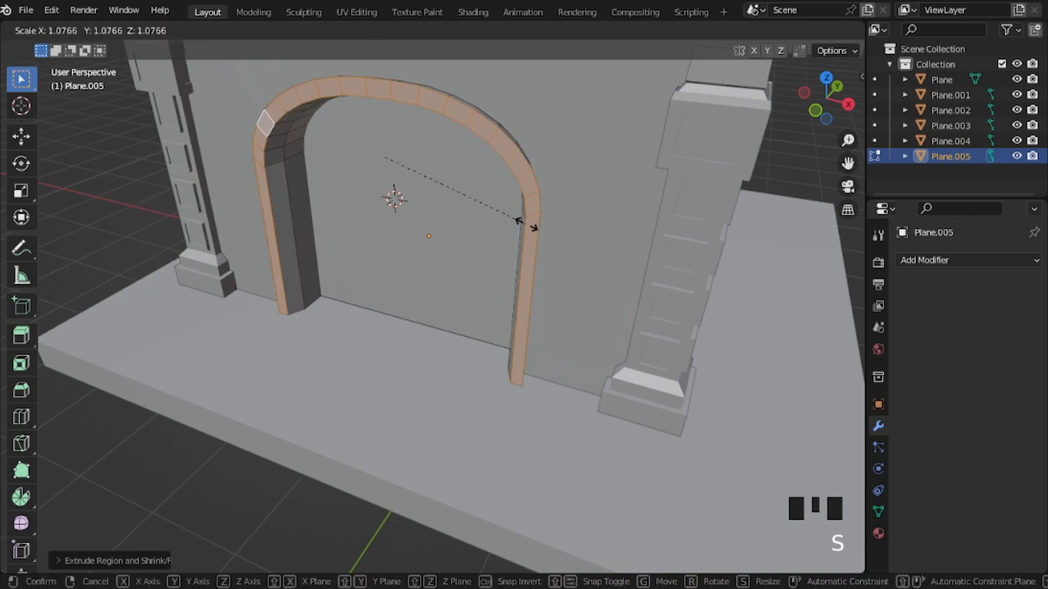
{"action": "left_click", "coordinate": [526, 225]}
{"action": "key", "text": "ctrl+z"}
{"action": "key", "text": "ctrl+z"}
{"action": "key", "text": "ctrl+z"}
Step: Inset the arch frame's front faces about 0.03 m, extrude them outward about 0.05 m and leave mesh editing
{"action": "middle_click_drag", "start_coordinate": [451, 246], "coordinate": [596, 358]}
{"action": "key", "text": "i"}
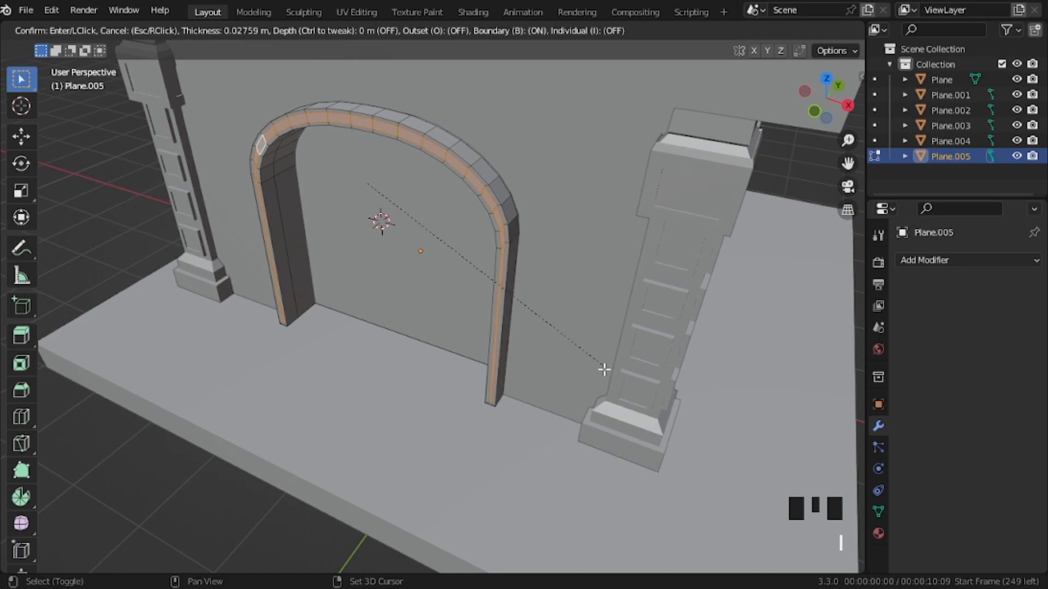
{"action": "left_click", "coordinate": [577, 327]}
{"action": "key", "text": "e"}
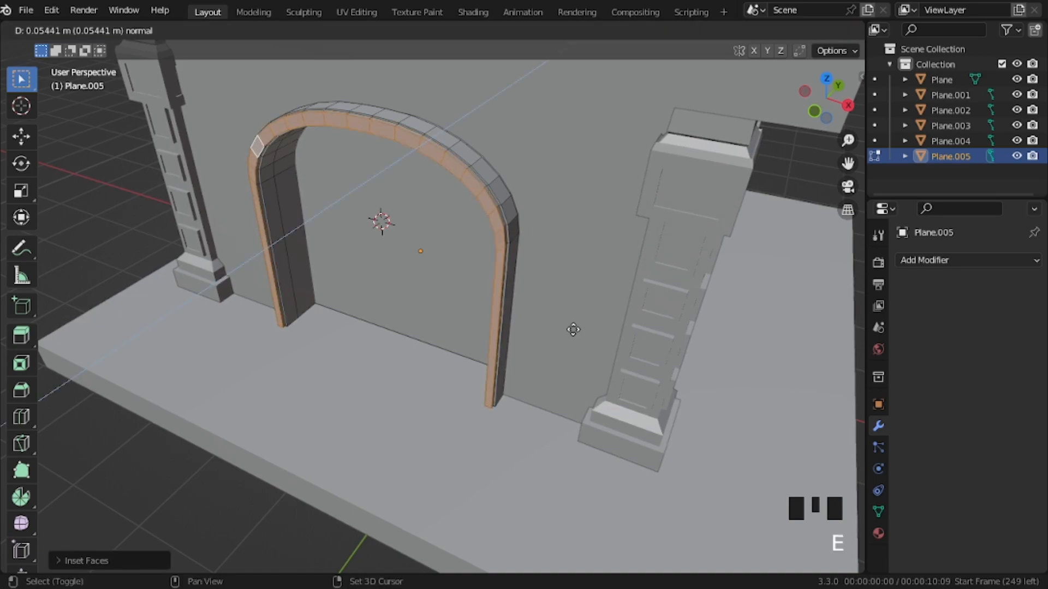
{"action": "left_click", "coordinate": [573, 330]}
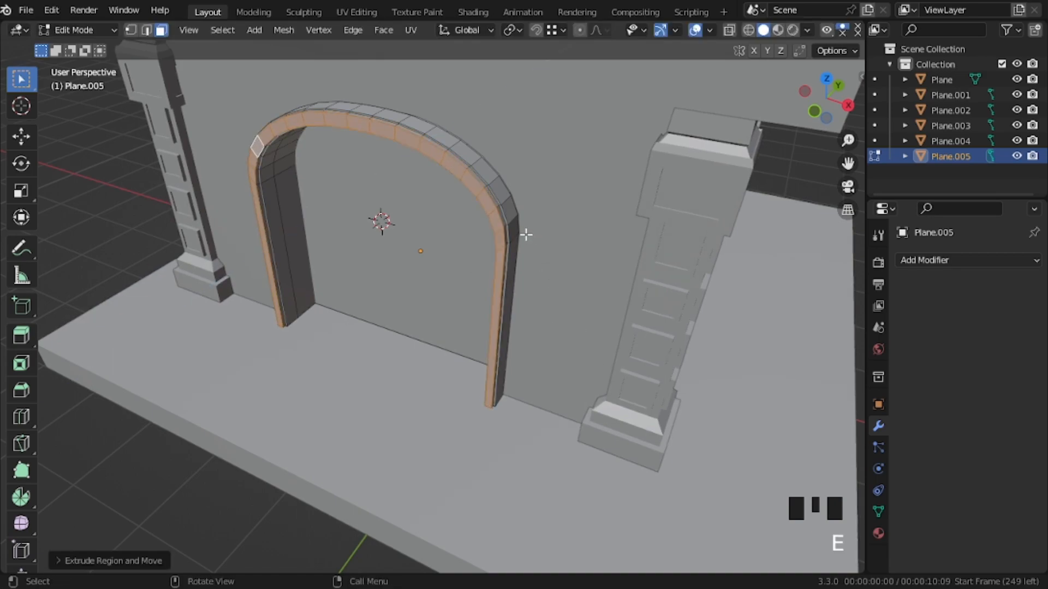
{"action": "key", "text": "Tab"}
Step: Select the doorway's recessed back face in mesh editing and snap the 3D cursor to it
{"action": "middle_click_drag", "start_coordinate": [448, 267], "coordinate": [454, 247]}
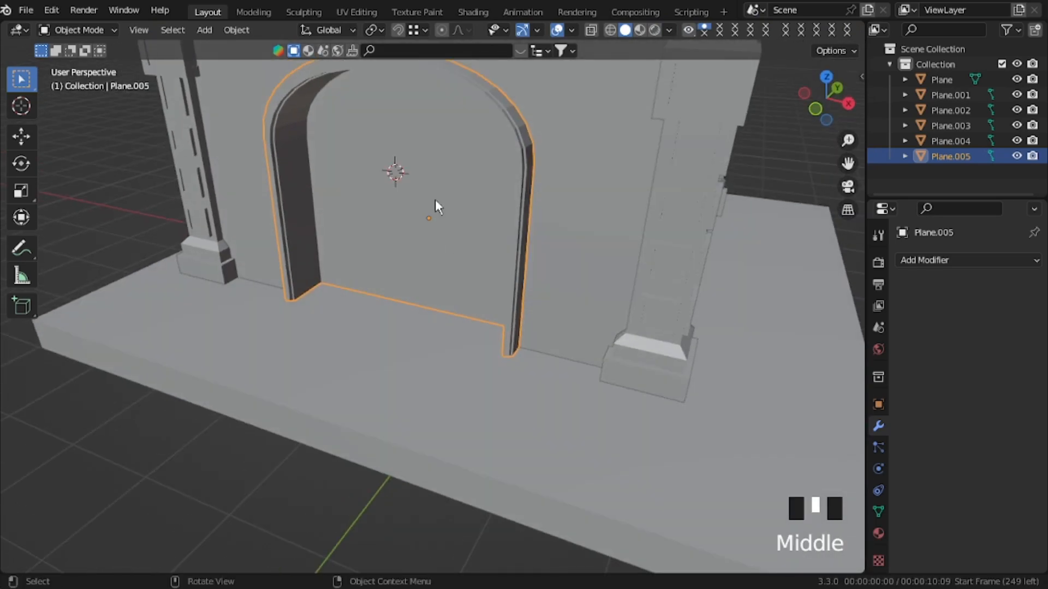
{"action": "key", "text": "Tab"}
{"action": "left_click", "coordinate": [430, 227]}
{"action": "key", "text": "shift+s"}
{"action": "left_click", "coordinate": [428, 270]}
{"action": "key", "text": "Tab"}
{"action": "key", "text": "Tab"}
{"action": "key", "text": "Tab"}
{"action": "key", "text": "Tab"}
Step: Try to delete the edges of the doorway's recessed back face
{"action": "key", "text": "Delete"}
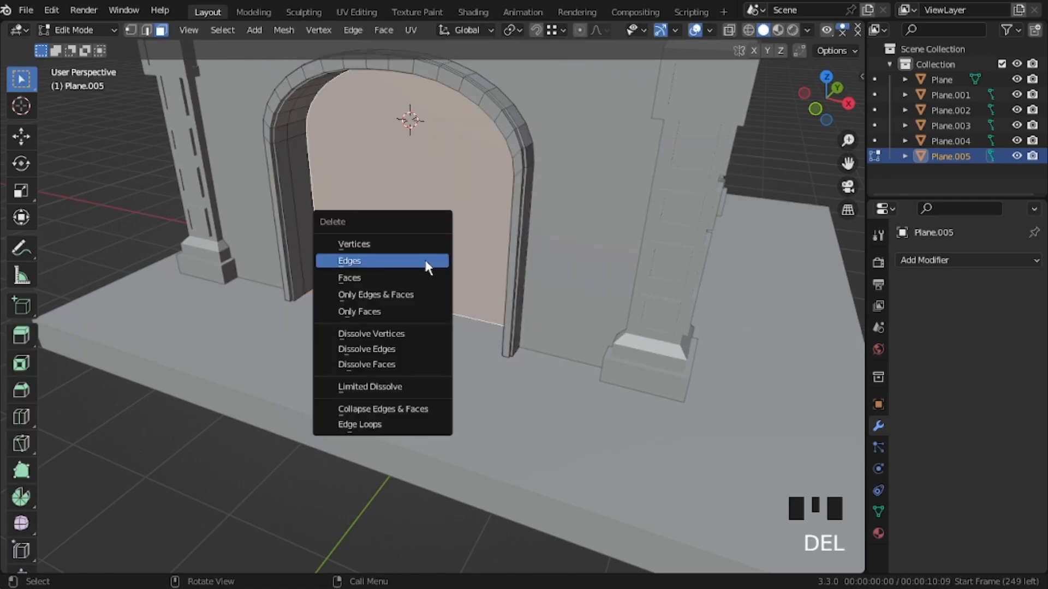
{"action": "left_click", "coordinate": [416, 264]}
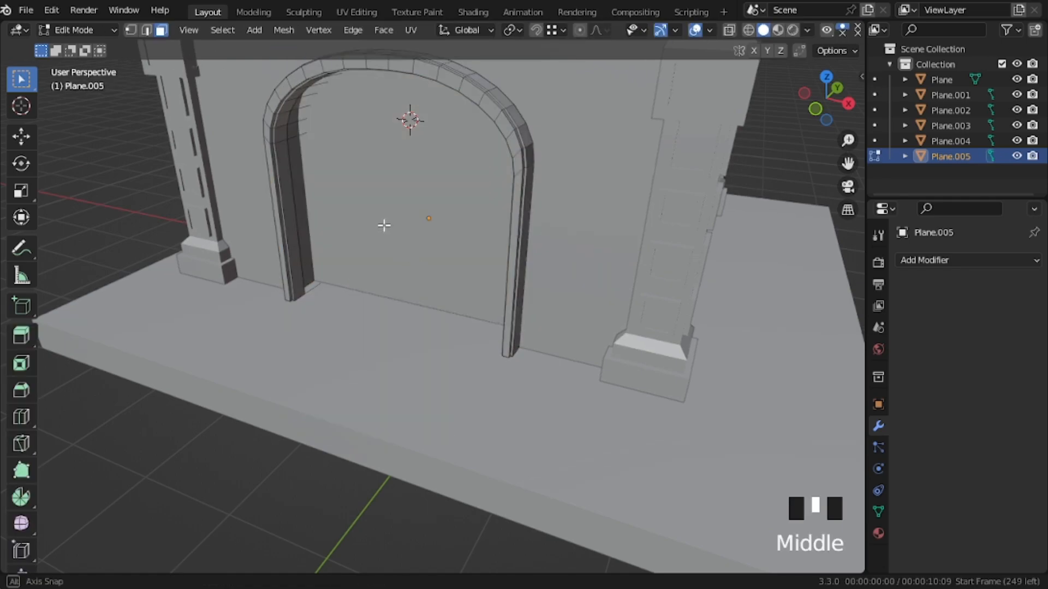
{"action": "middle_click_drag", "start_coordinate": [384, 224], "coordinate": [375, 225]}
{"action": "key", "text": "ctrl+z"}
{"action": "key", "text": "ctrl+z"}
{"action": "key", "text": "ctrl+z"}
{"action": "key", "text": "ctrl+z"}
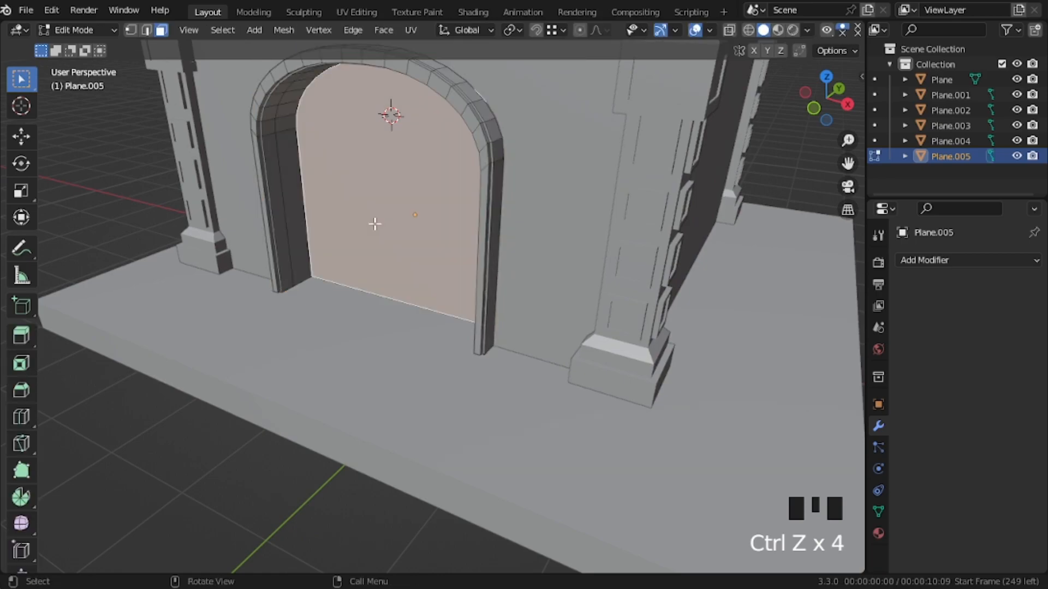
Step: Move the doorway's recessed back face along Y until it sits behind the building's arched wall face
{"action": "key", "text": "g"}
{"action": "key", "text": "y"}
{"action": "left_click", "coordinate": [386, 211]}
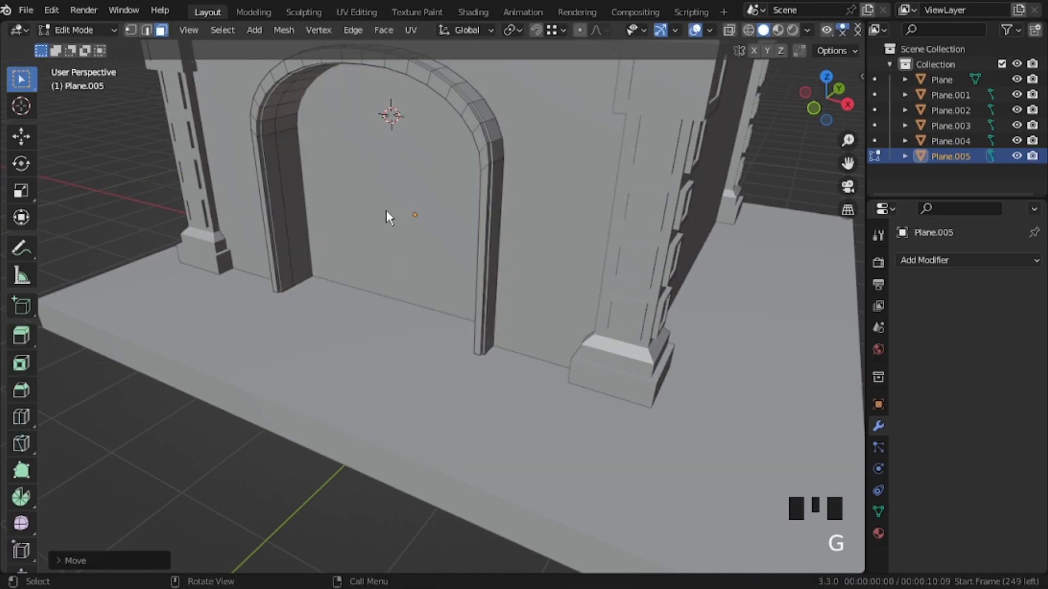
Step: Snap the 3D cursor to the arched doorway face of the main building mesh and return to Object Mode
{"action": "key", "text": "Tab"}
{"action": "left_click", "coordinate": [385, 211]}
{"action": "left_click", "coordinate": [386, 211]}
{"action": "key", "text": "Tab"}
{"action": "left_click", "coordinate": [386, 211]}
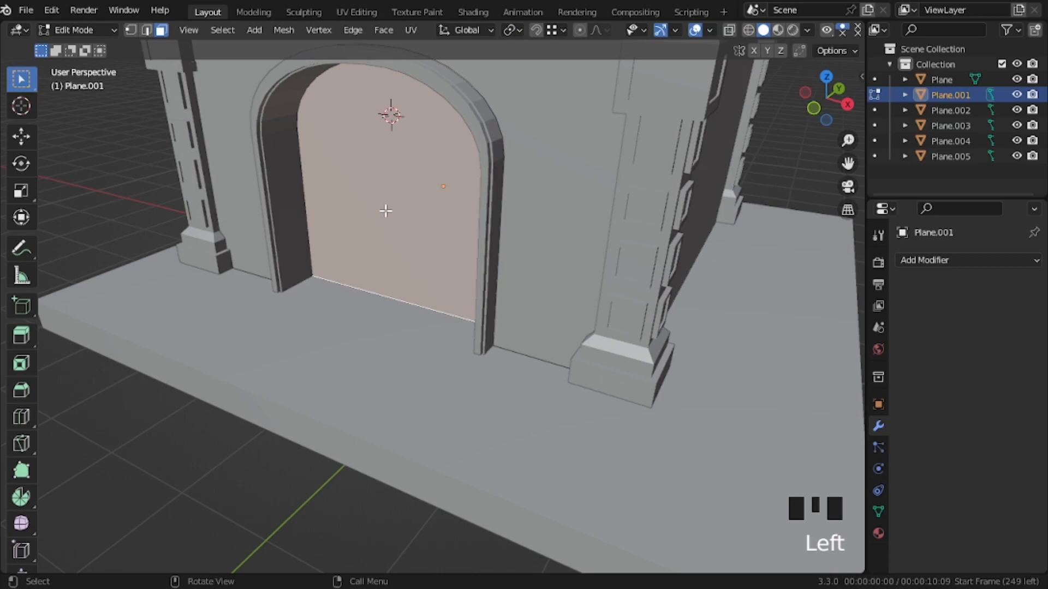
{"action": "key", "text": "shift+s"}
{"action": "left_click", "coordinate": [387, 268]}
{"action": "key", "text": "Tab"}
Step: Add a plane at the 3D cursor and rotate it 90 degrees about X to stand upright
{"action": "key", "text": "shift+a"}
{"action": "mouse_move", "coordinate": [374, 206]}
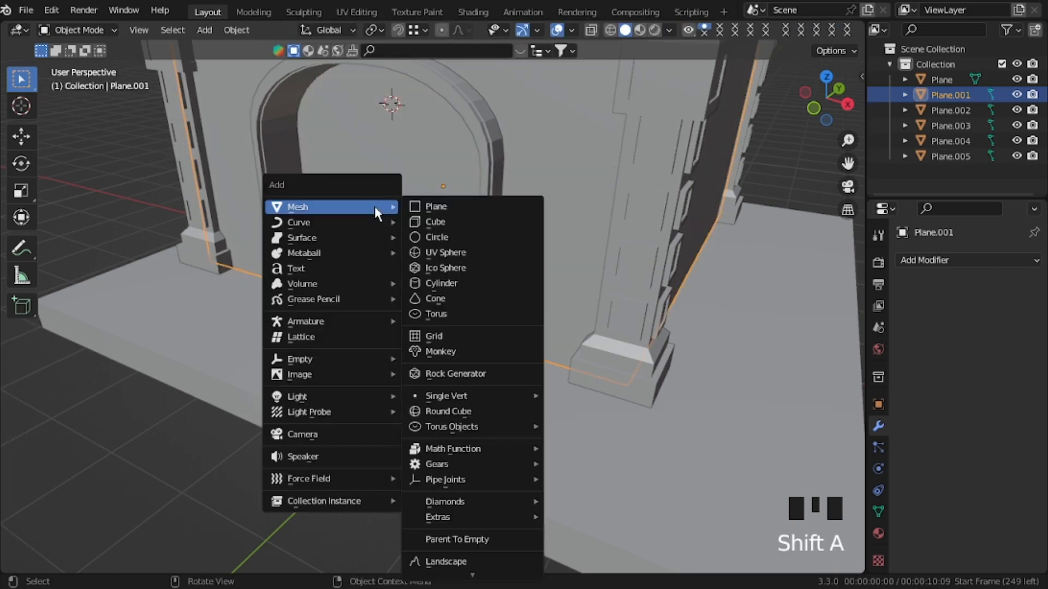
{"action": "left_click", "coordinate": [431, 212]}
{"action": "type", "text": "r"}
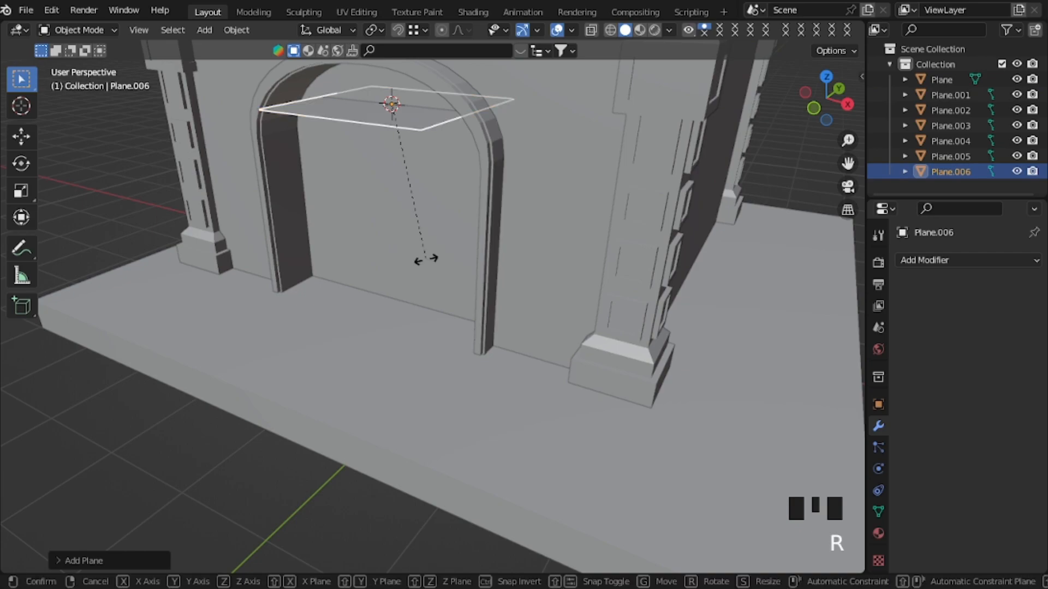
{"action": "type", "text": "x90"}
{"action": "key", "text": "Return"}
Step: In front view, lower the upright plane along Z until its bottom edge rests on the base slab
{"action": "key", "text": "KP_1"}
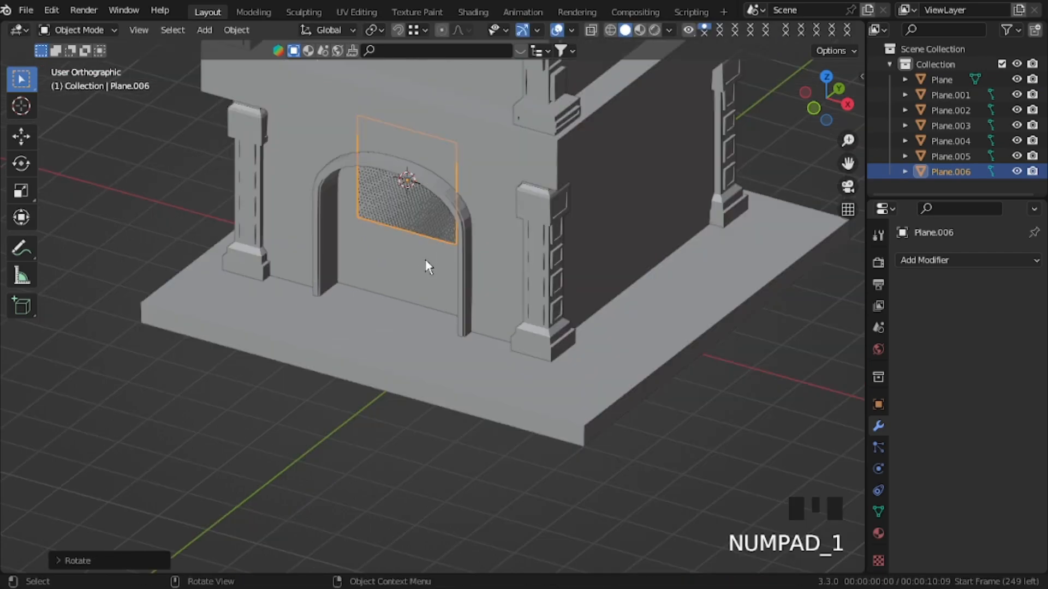
{"action": "middle_click_drag", "start_coordinate": [434, 263], "coordinate": [425, 301], "text": "shift"}
{"action": "key", "text": "KP_Add"}
{"action": "key", "text": "KP_Add"}
{"action": "key", "text": "KP_Add"}
{"action": "key", "text": "g"}
{"action": "key", "text": "z"}
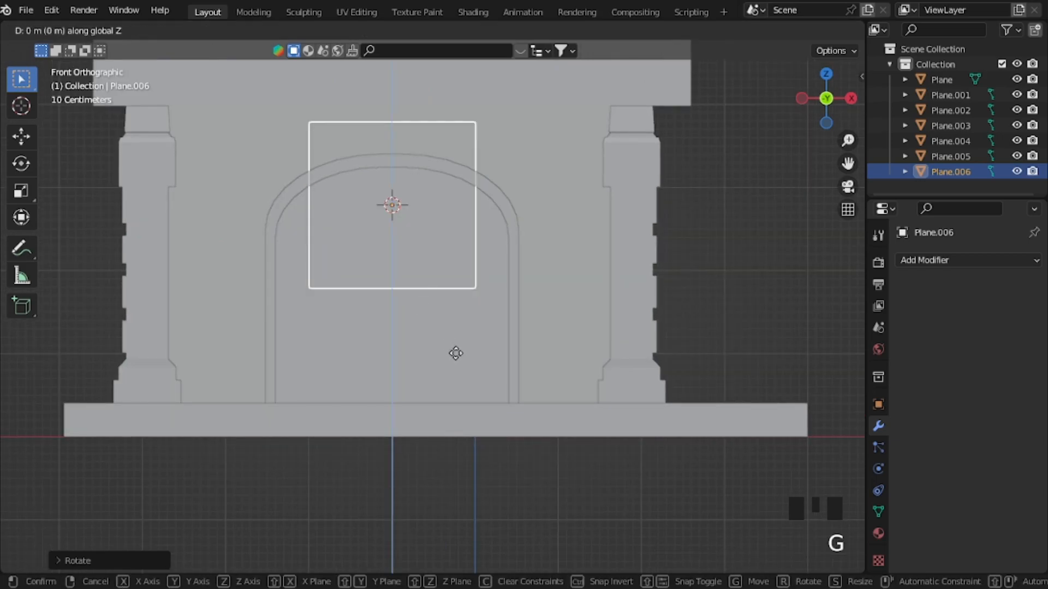
{"action": "left_click", "coordinate": [505, 395], "text": "ctrl"}
{"action": "left_click", "coordinate": [487, 375]}
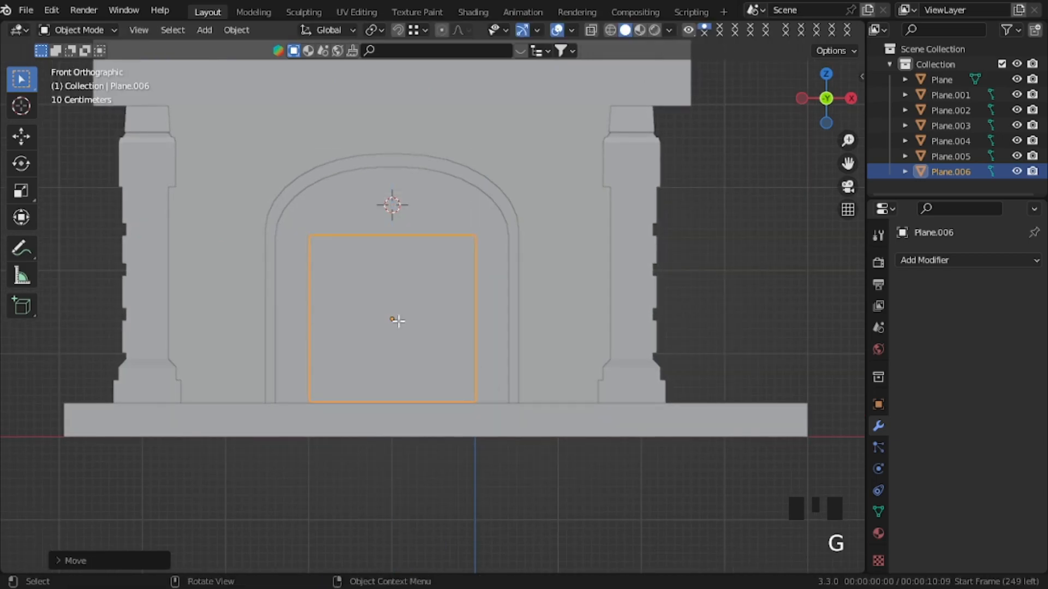
Step: Move the plane's left edge about 0.4 m outward along X to meet the inner side of the arch
{"action": "key", "text": "Tab"}
{"action": "key", "text": "2"}
{"action": "left_click", "coordinate": [381, 335]}
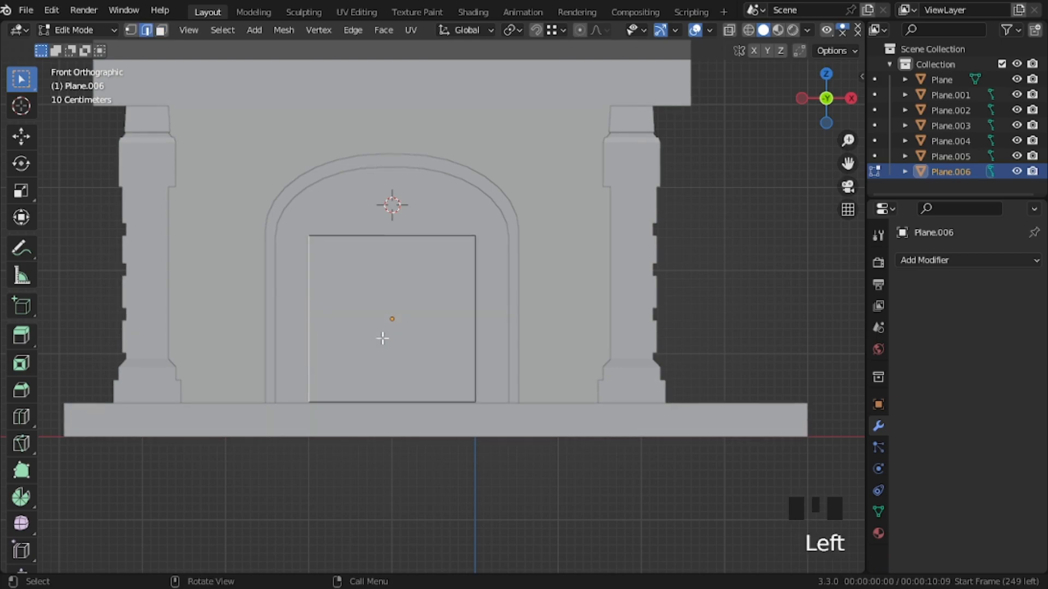
{"action": "key", "text": "g"}
{"action": "key", "text": "x"}
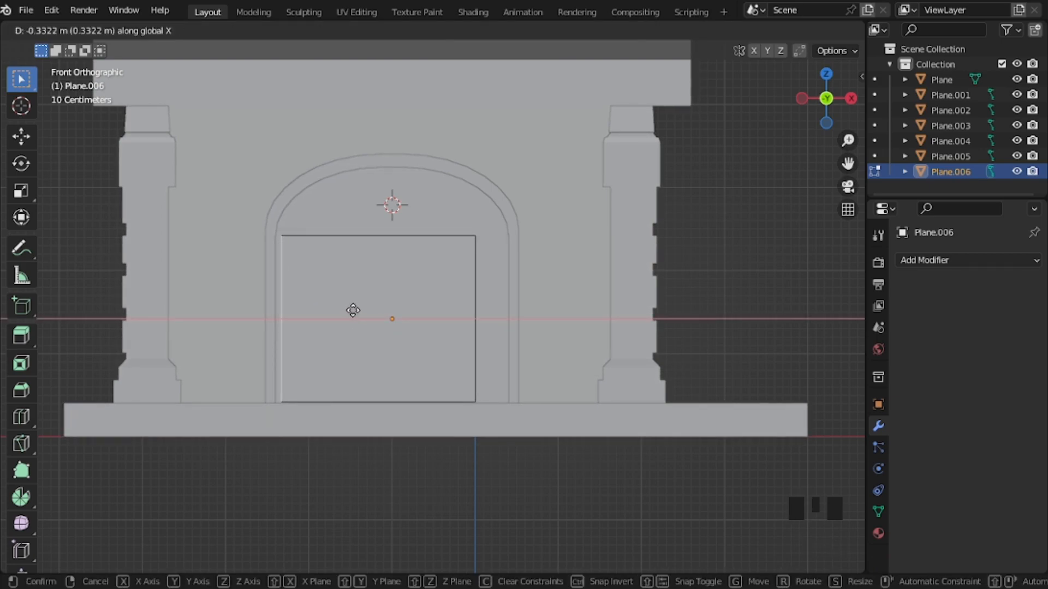
{"action": "key", "text": "ctrl"}
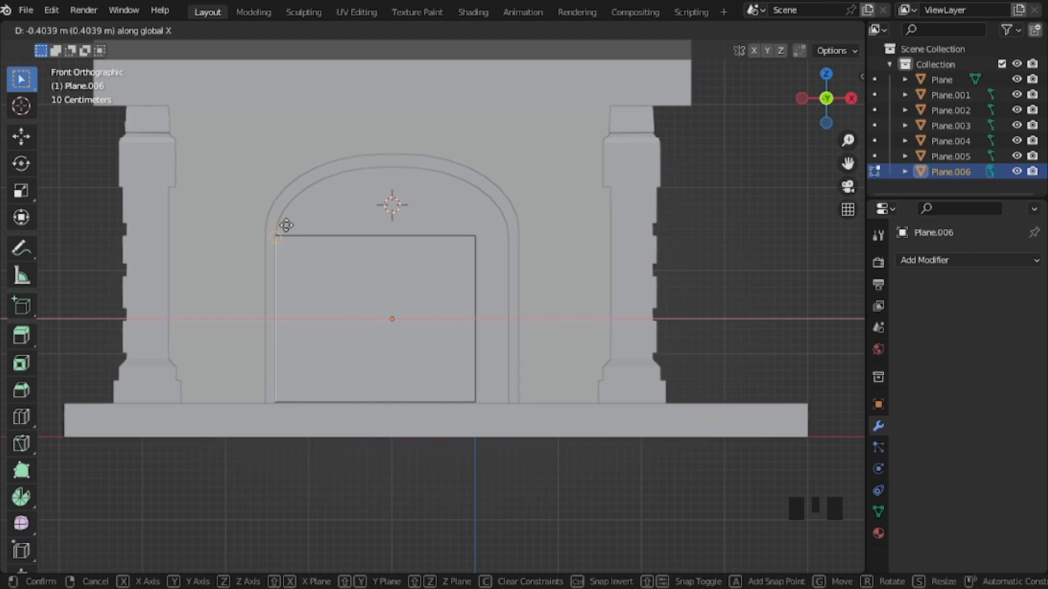
{"action": "left_click", "coordinate": [287, 223]}
Step: Move the plane's right edge about 0.4 m outward along X to meet the opposite inner side of the arch
{"action": "left_click", "coordinate": [443, 314]}
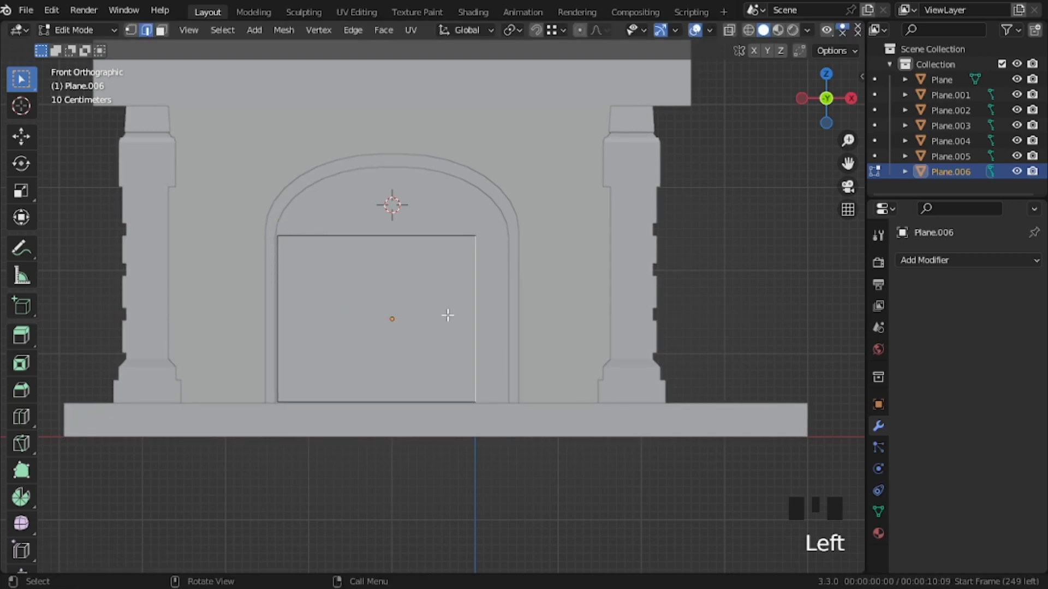
{"action": "key", "text": "g"}
{"action": "key", "text": "y"}
{"action": "key", "text": "ctrl"}
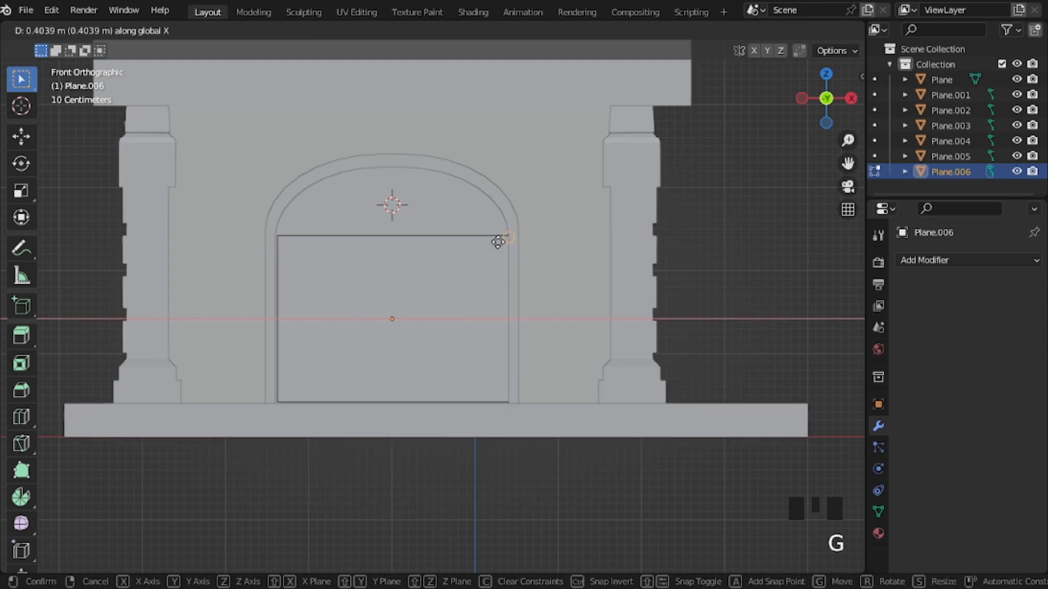
{"action": "left_click", "coordinate": [501, 229]}
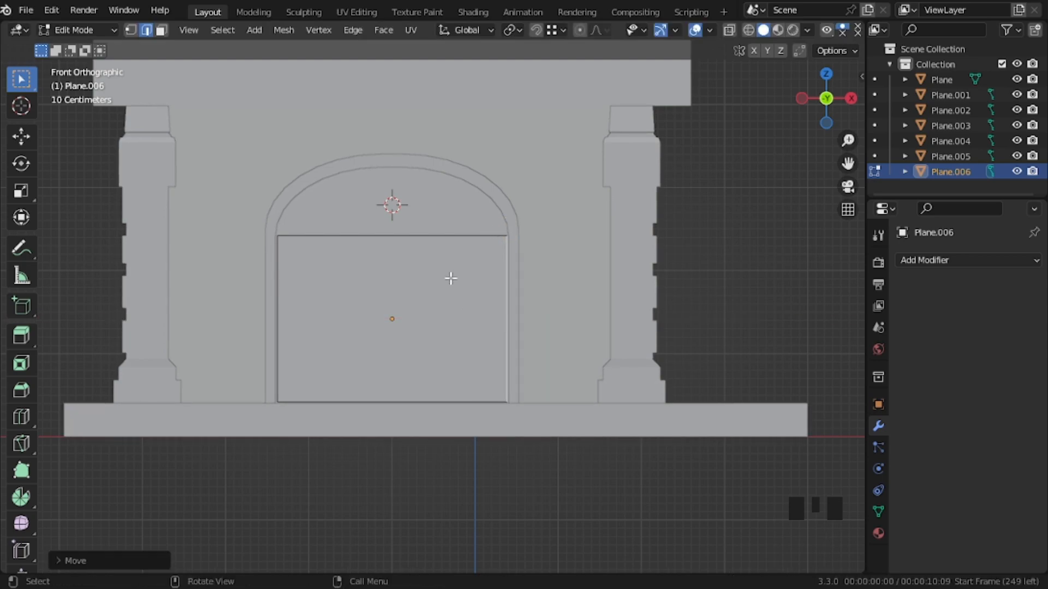
Step: Inset the door plane's face about 0.05 m to form a narrow border
{"action": "middle_click_drag", "start_coordinate": [417, 274], "coordinate": [386, 302]}
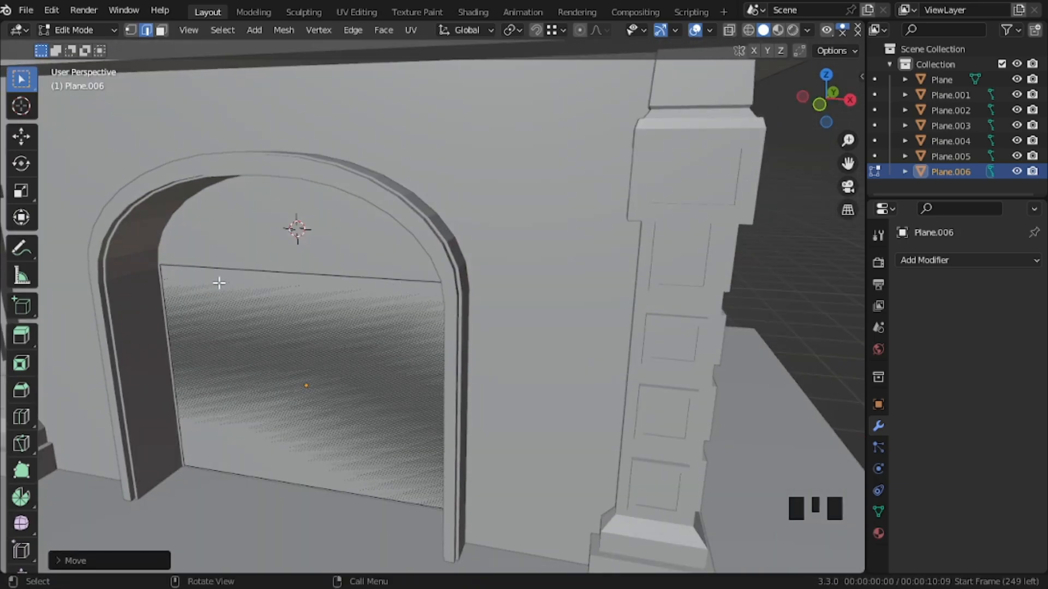
{"action": "key", "text": "3"}
{"action": "left_click", "coordinate": [453, 431]}
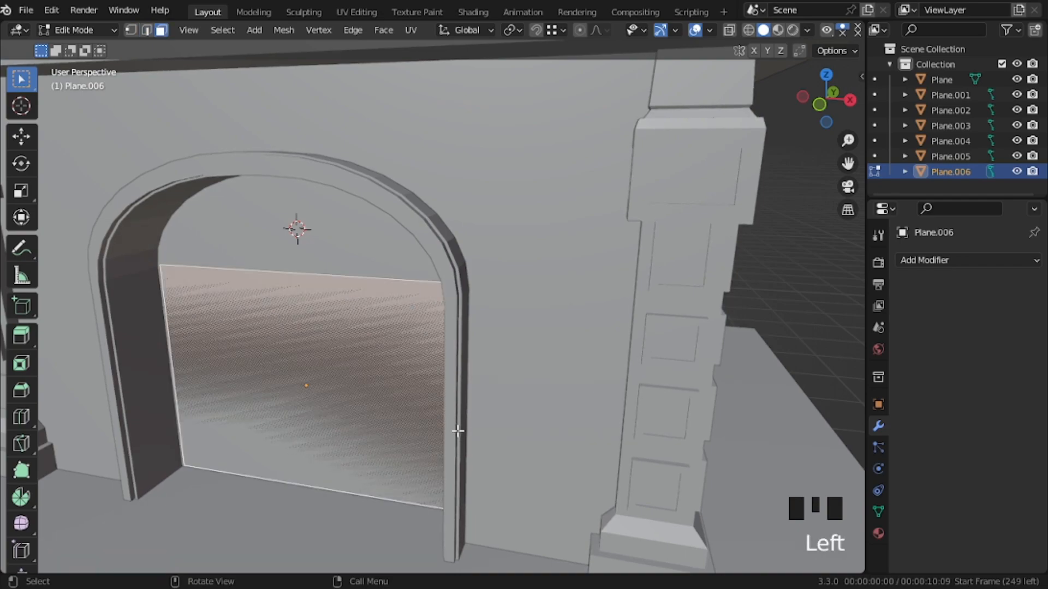
{"action": "key", "text": "i"}
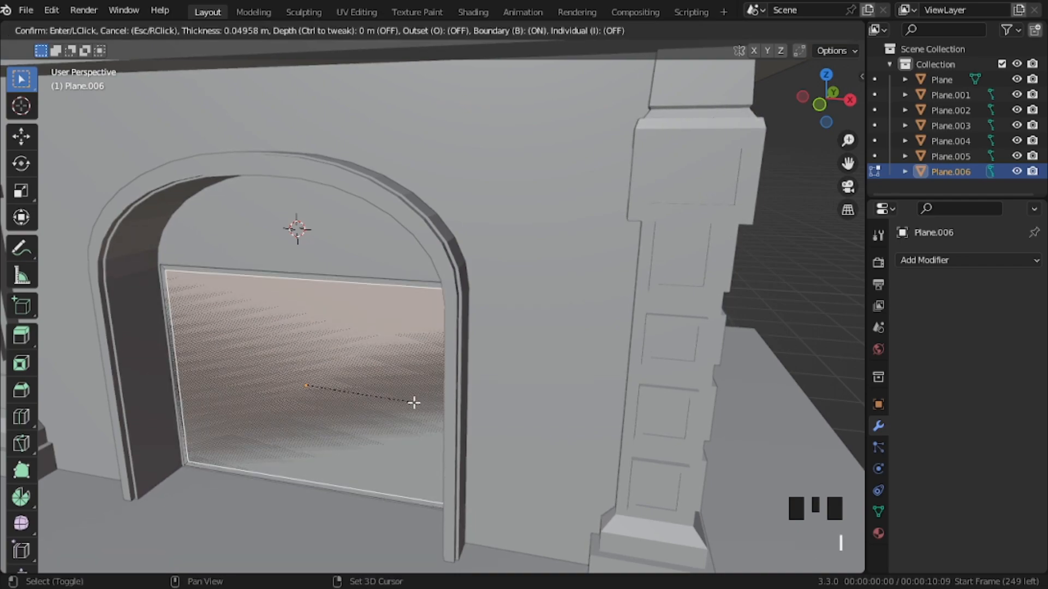
{"action": "left_click", "coordinate": [395, 396]}
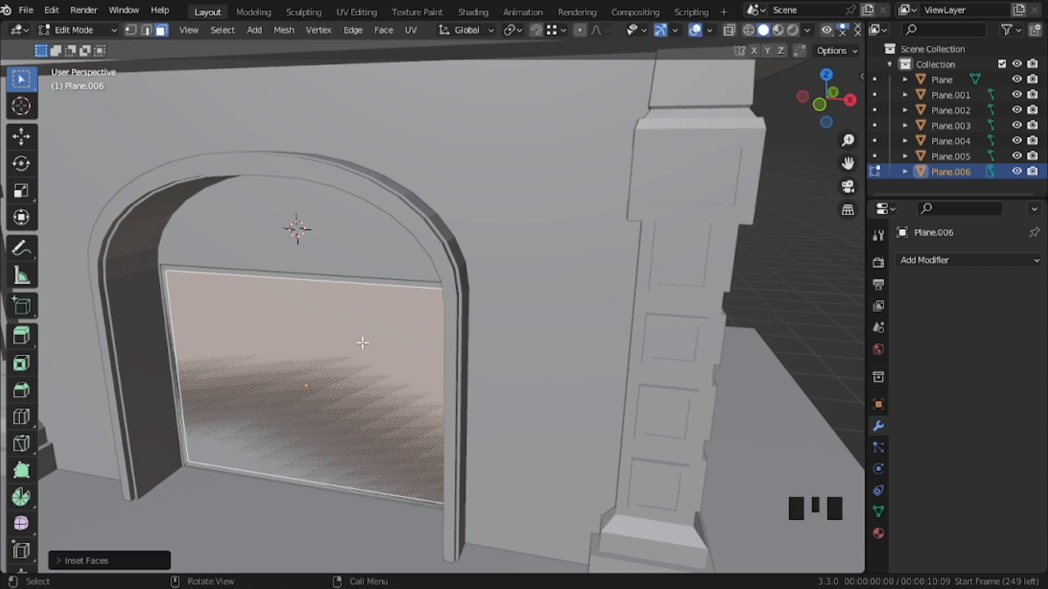
Step: Add two evenly spaced vertical loop cuts that divide the door's inner face into three panels
{"action": "key", "text": "ctrl+r"}
{"action": "scroll", "coordinate": [313, 301], "scroll_direction": "up", "scroll_amount": 1}
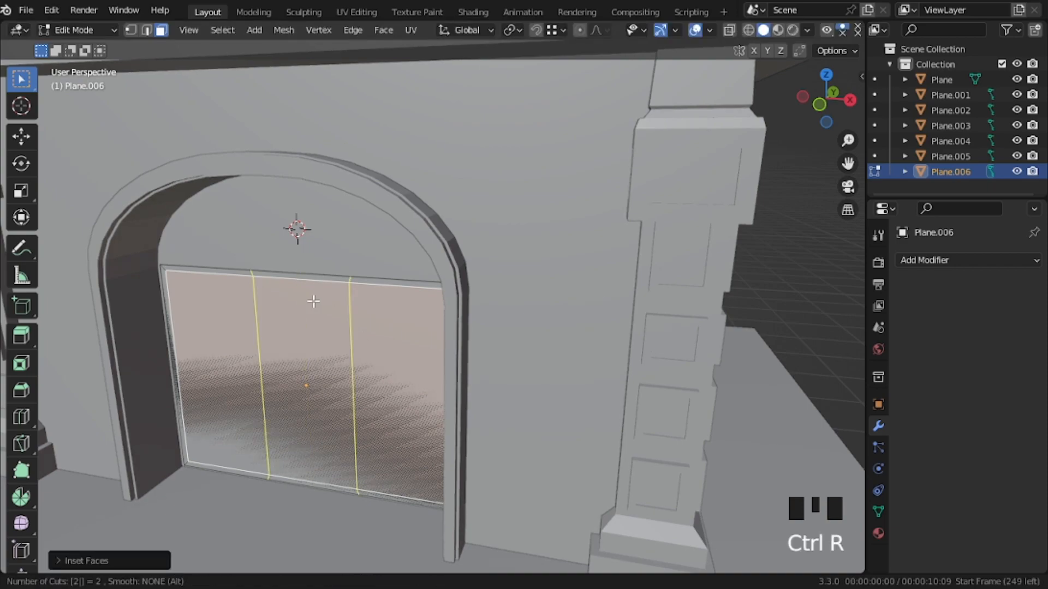
{"action": "left_click", "coordinate": [314, 301]}
{"action": "right_click", "coordinate": [313, 301]}
Step: Extrude all faces of the door plane forward to turn it into a thick block
{"action": "key", "text": "3"}
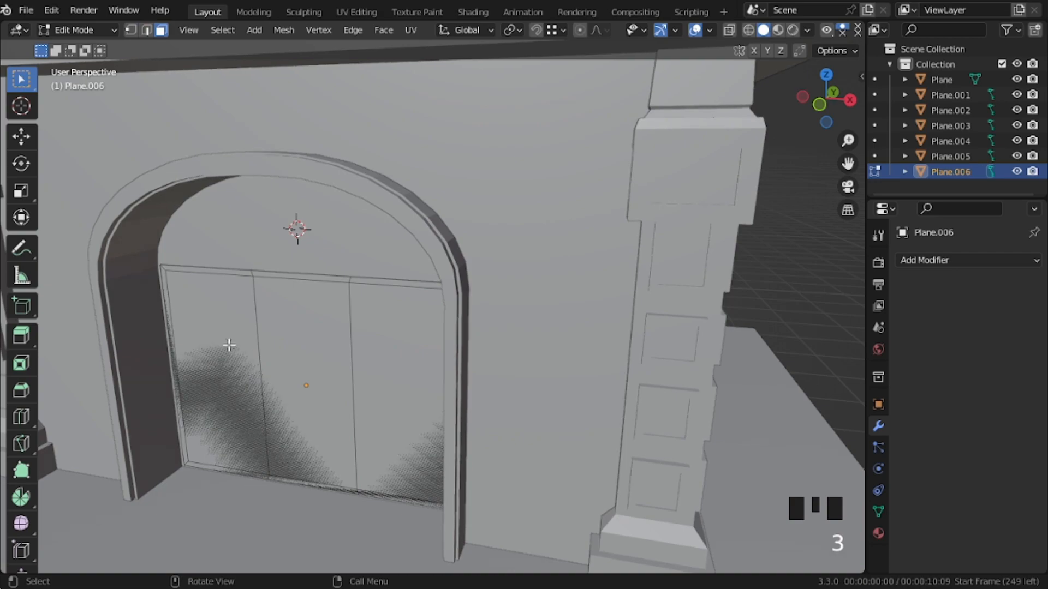
{"action": "key", "text": "Tab"}
{"action": "key", "text": "Tab"}
{"action": "key", "text": "a"}
{"action": "key", "text": "a"}
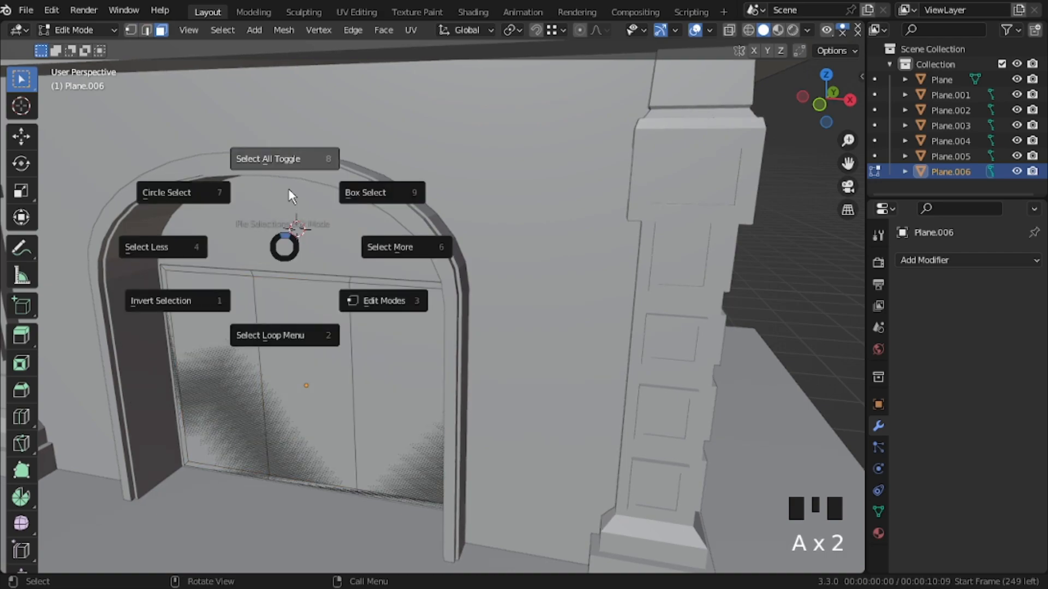
{"action": "left_click", "coordinate": [288, 188]}
{"action": "key", "text": "e"}
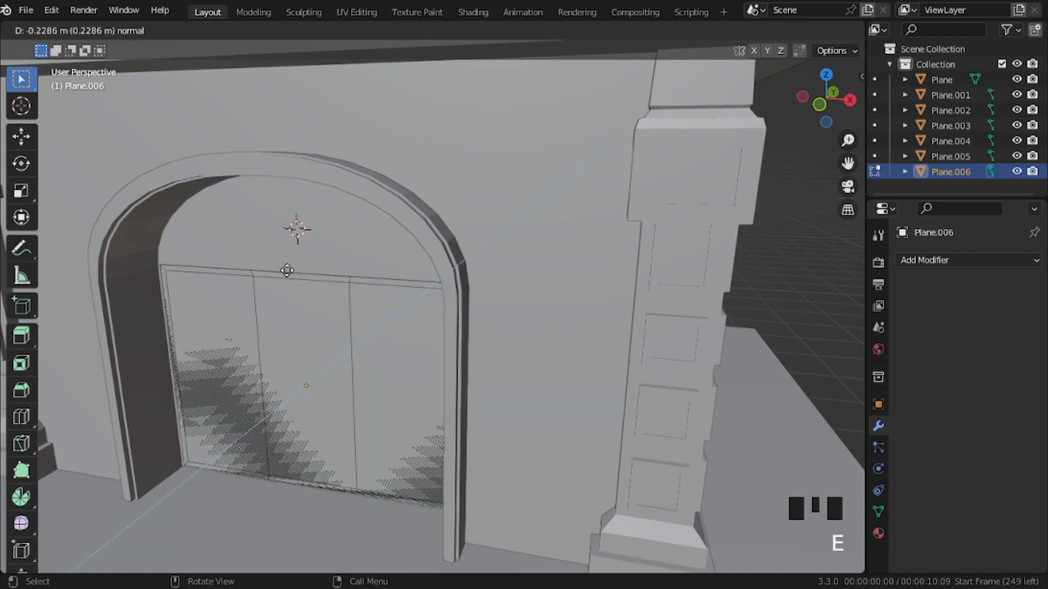
{"action": "left_click", "coordinate": [245, 371]}
{"action": "key", "text": "Tab"}
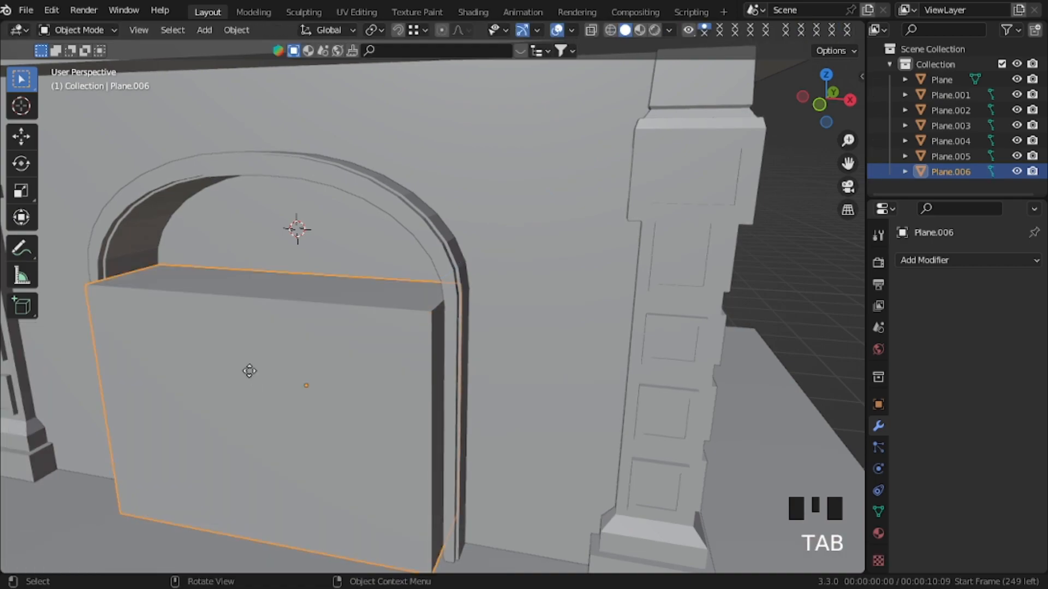
Step: Move the door block back along Y so that it cuts into the wall inside the arch
{"action": "key", "text": "g"}
{"action": "key", "text": "y"}
{"action": "left_click", "coordinate": [292, 221]}
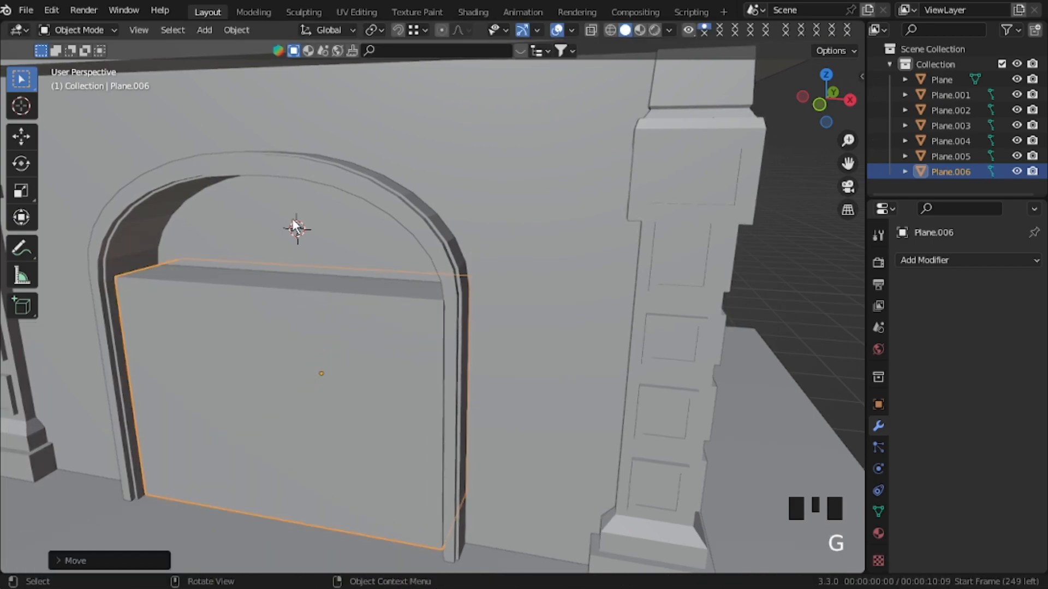
Step: Cut the door block's shape out of the wall with a Boolean Difference modifier using the Exact solver, and apply it
{"action": "left_click", "coordinate": [293, 219]}
{"action": "left_click", "coordinate": [947, 260]}
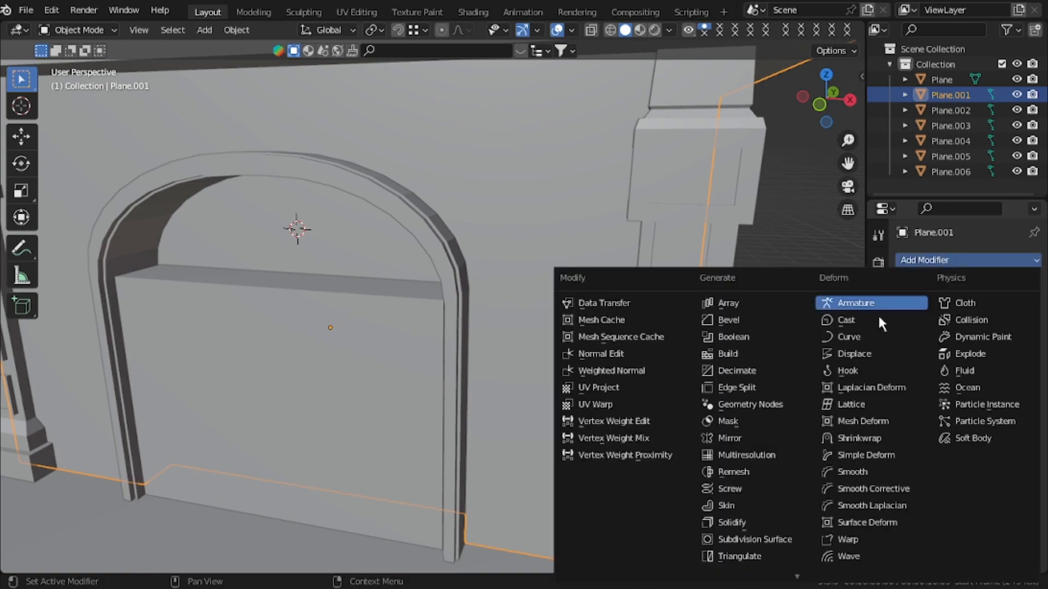
{"action": "left_click", "coordinate": [736, 337]}
{"action": "left_click", "coordinate": [999, 381]}
{"action": "left_click", "coordinate": [1003, 380]}
{"action": "left_click", "coordinate": [1008, 381]}
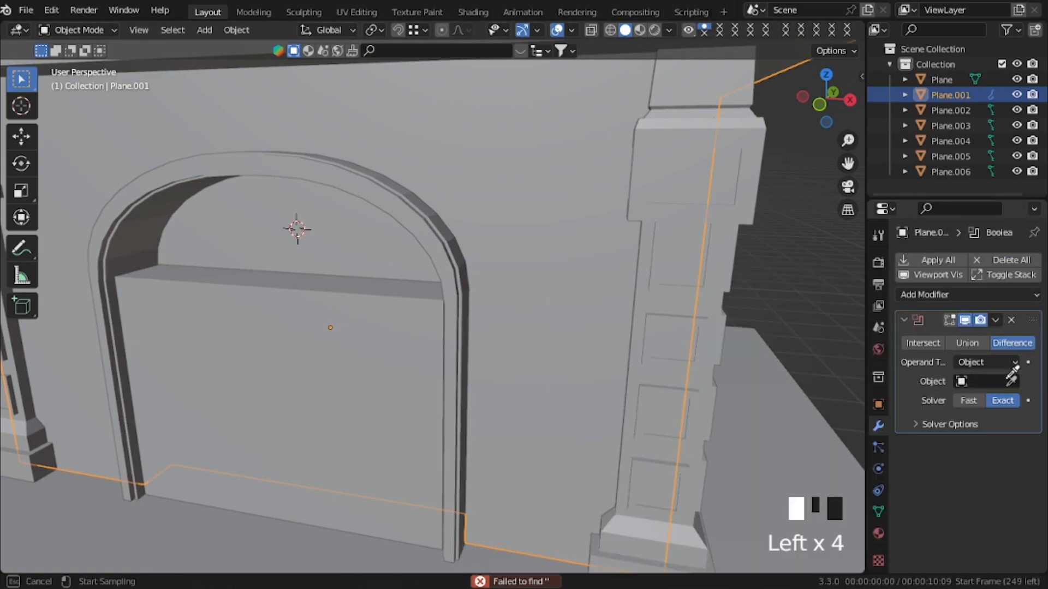
{"action": "left_click", "coordinate": [409, 376]}
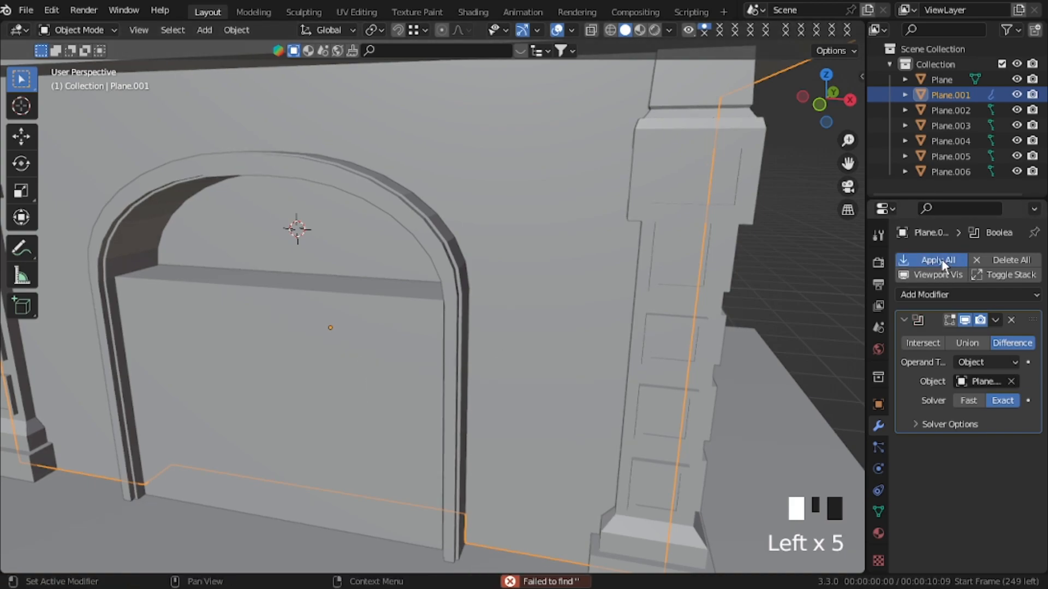
{"action": "left_click", "coordinate": [385, 384]}
{"action": "key", "text": "g"}
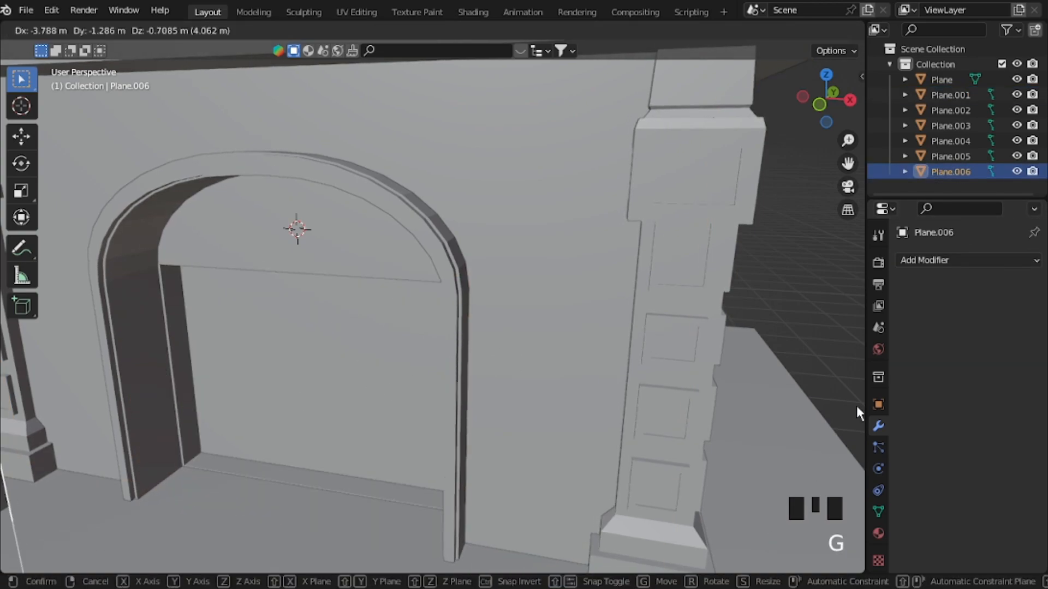
{"action": "key", "text": "Escape"}
Step: Delete all faces of the door block except the three front panels and their border
{"action": "key", "text": "Tab"}
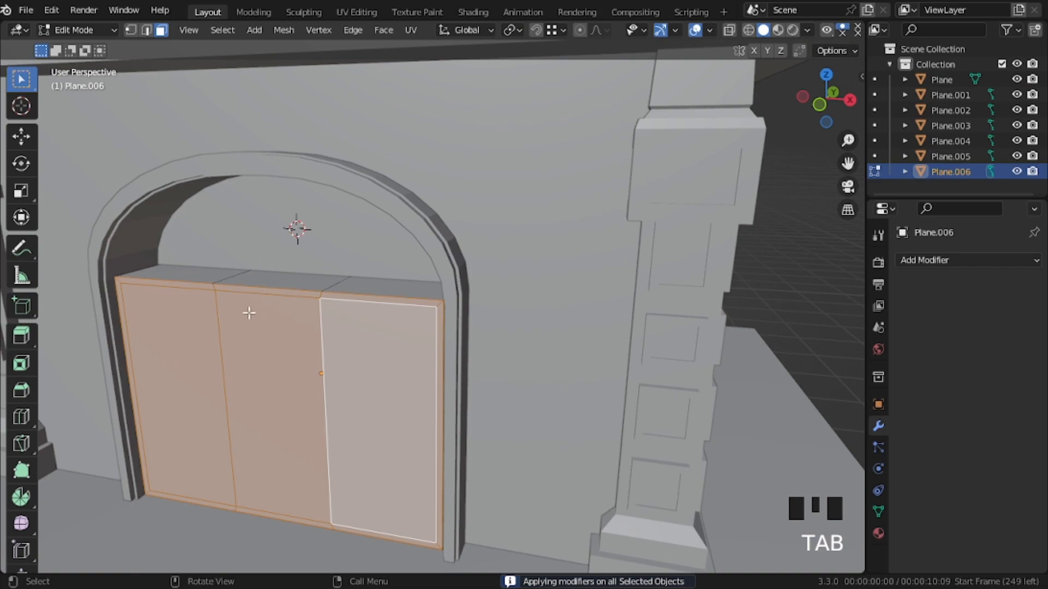
{"action": "key", "text": "a"}
{"action": "left_click", "coordinate": [271, 218]}
{"action": "key", "text": "a"}
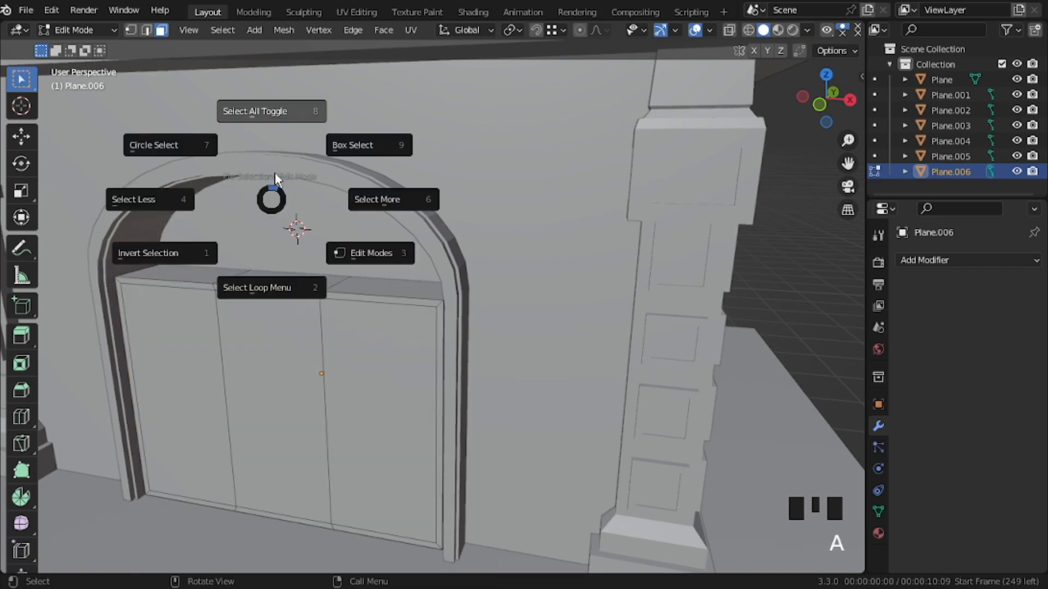
{"action": "left_click", "coordinate": [275, 116]}
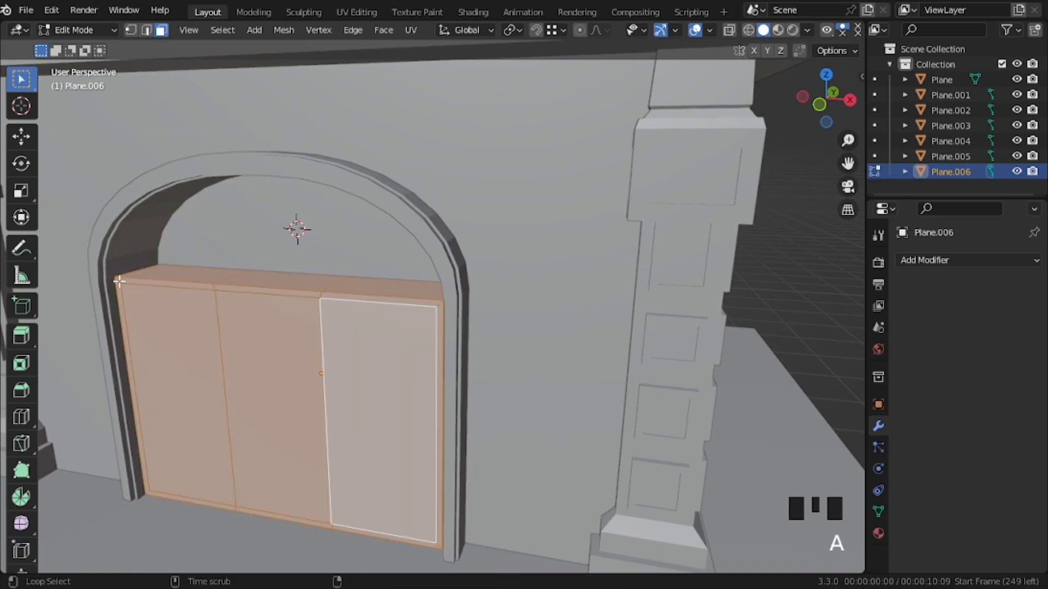
{"action": "left_click", "coordinate": [119, 281], "text": "alt"}
{"action": "key", "text": "ctrl+z"}
{"action": "left_click", "coordinate": [383, 349], "text": "shift"}
{"action": "left_click", "coordinate": [314, 359], "text": "shift"}
{"action": "left_click", "coordinate": [151, 347], "text": "shift"}
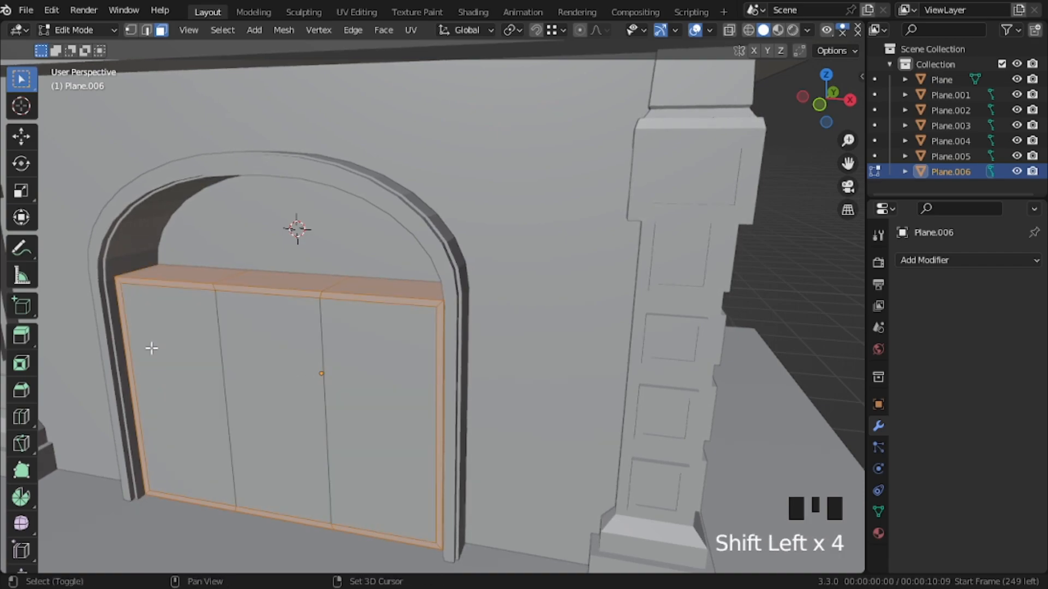
{"action": "left_click", "coordinate": [119, 283], "text": "alt+shift"}
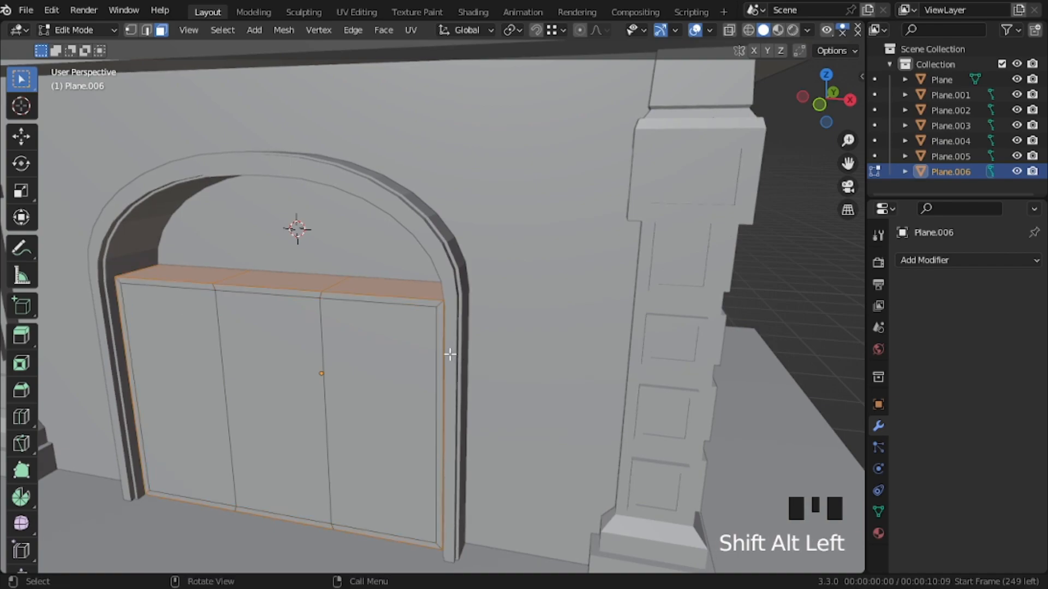
{"action": "key", "text": "Delete"}
{"action": "left_click", "coordinate": [424, 373]}
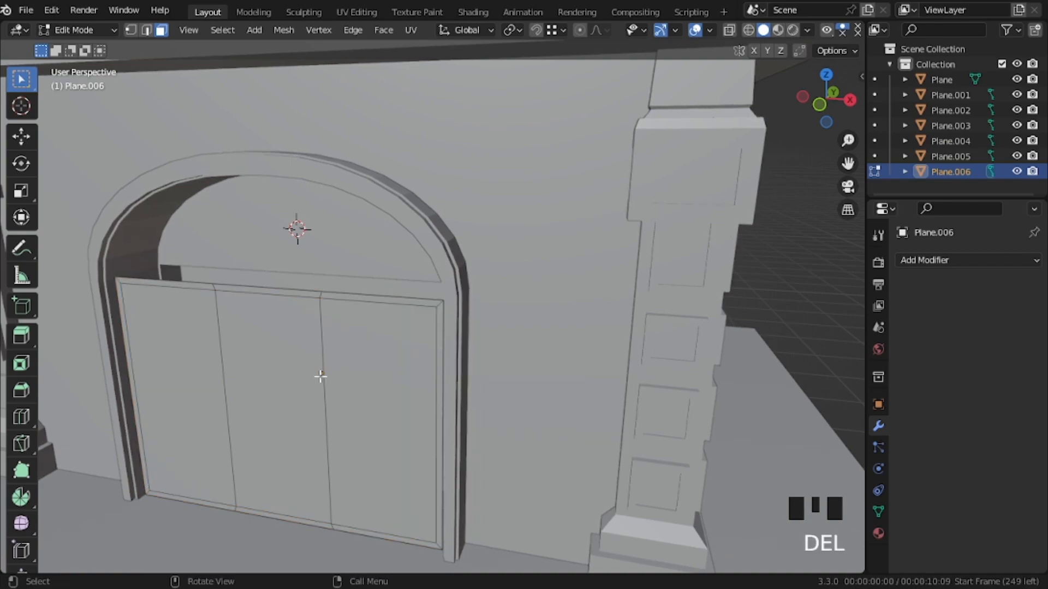
Step: Move the door about 0.53 m back along Y to sit at the recessed opening
{"action": "key", "text": "Tab"}
{"action": "key", "text": "g"}
{"action": "key", "text": "y"}
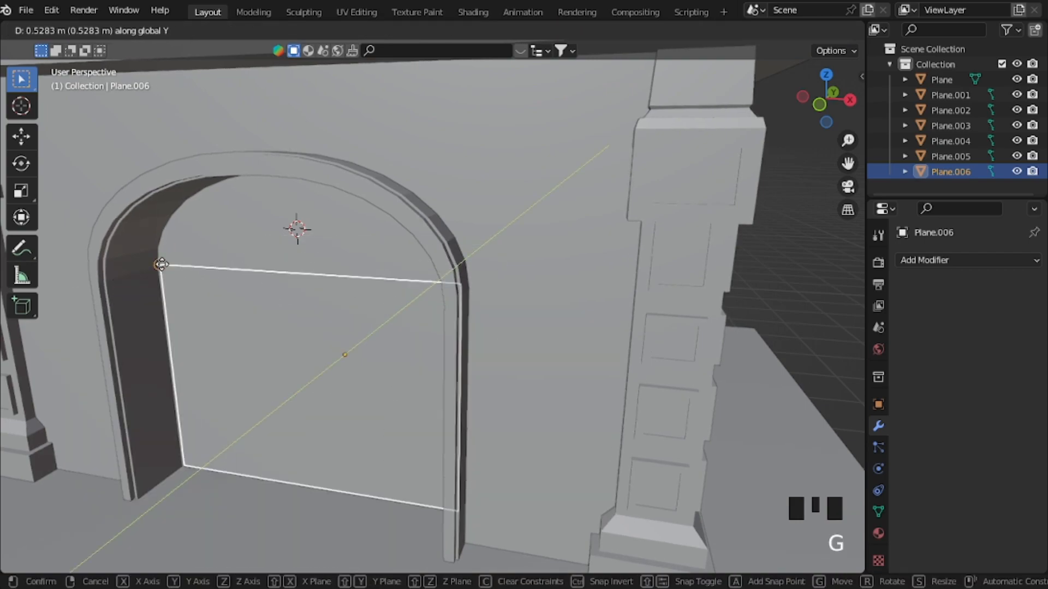
{"action": "left_click", "coordinate": [277, 369]}
Step: Select the door's three panel faces for editing
{"action": "key", "text": "Tab"}
{"action": "left_click", "coordinate": [214, 328]}
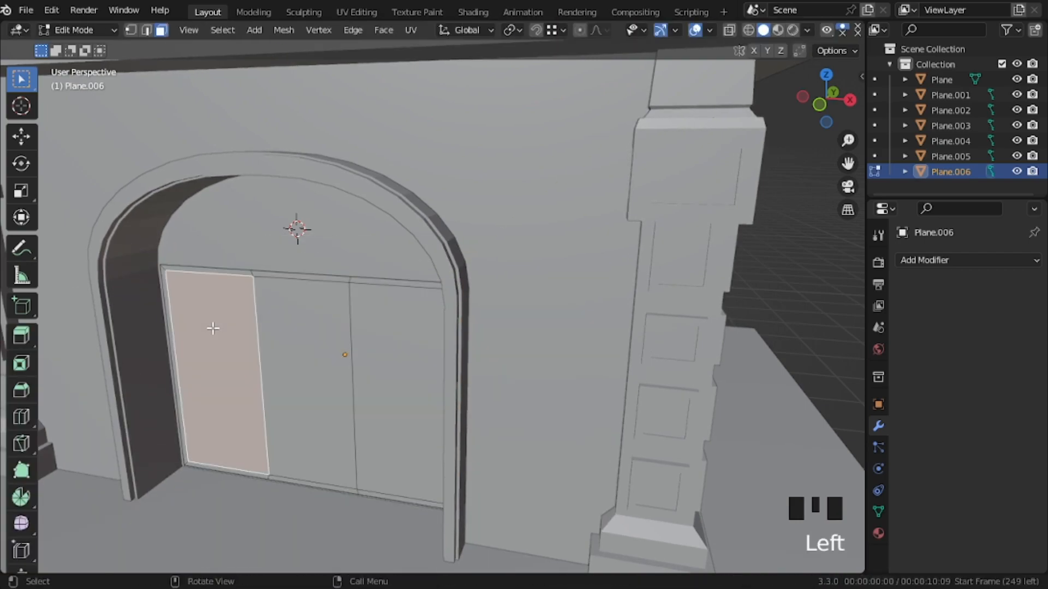
{"action": "left_click", "coordinate": [380, 364], "text": "shift"}
{"action": "left_click", "coordinate": [323, 375], "text": "shift"}
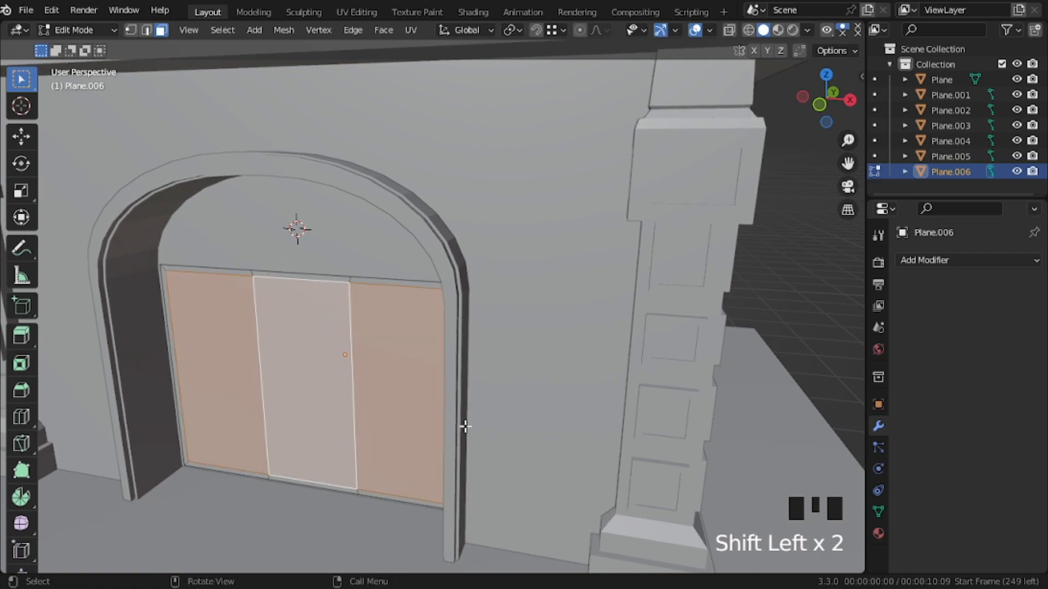
Step: Try insetting the three panels individually and extruding them inward about 0.08 m, and undo both operations
{"action": "key", "text": "i"}
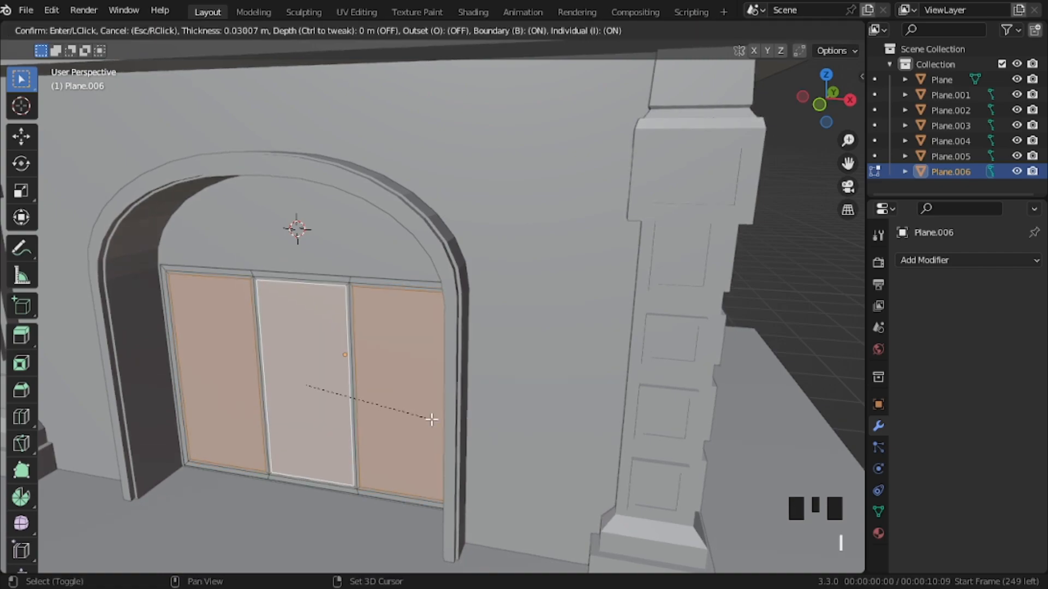
{"action": "left_click", "coordinate": [351, 397]}
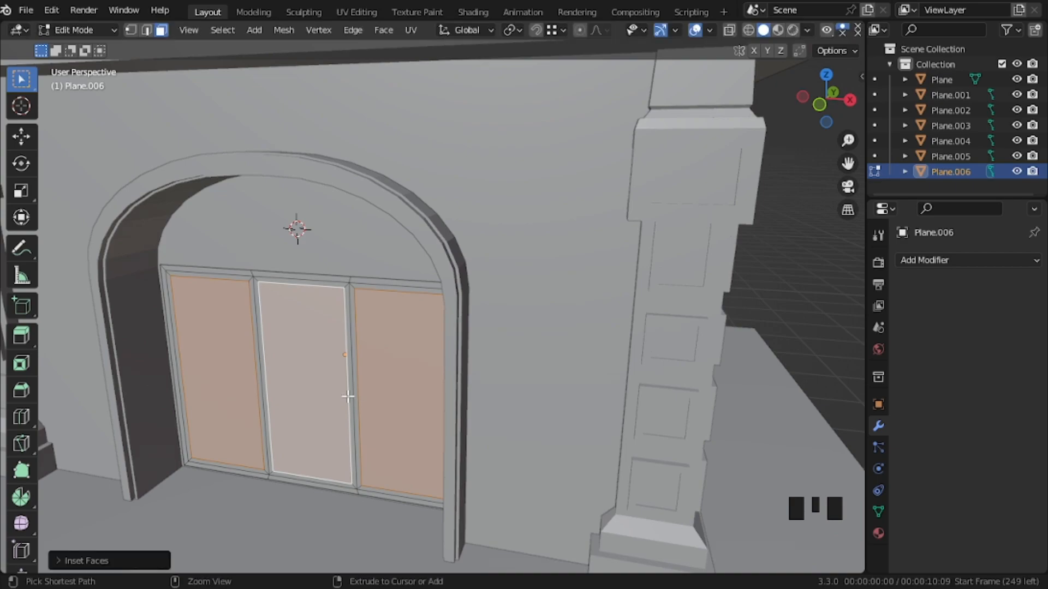
{"action": "key", "text": "e"}
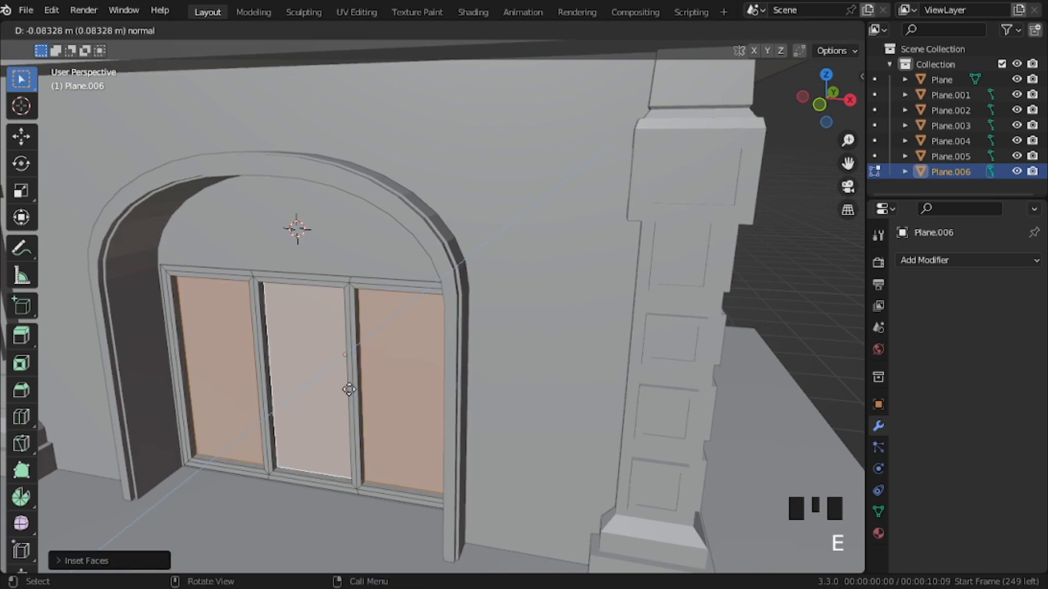
{"action": "left_click", "coordinate": [349, 390]}
{"action": "key", "text": "ctrl+z"}
{"action": "key", "text": "ctrl+z"}
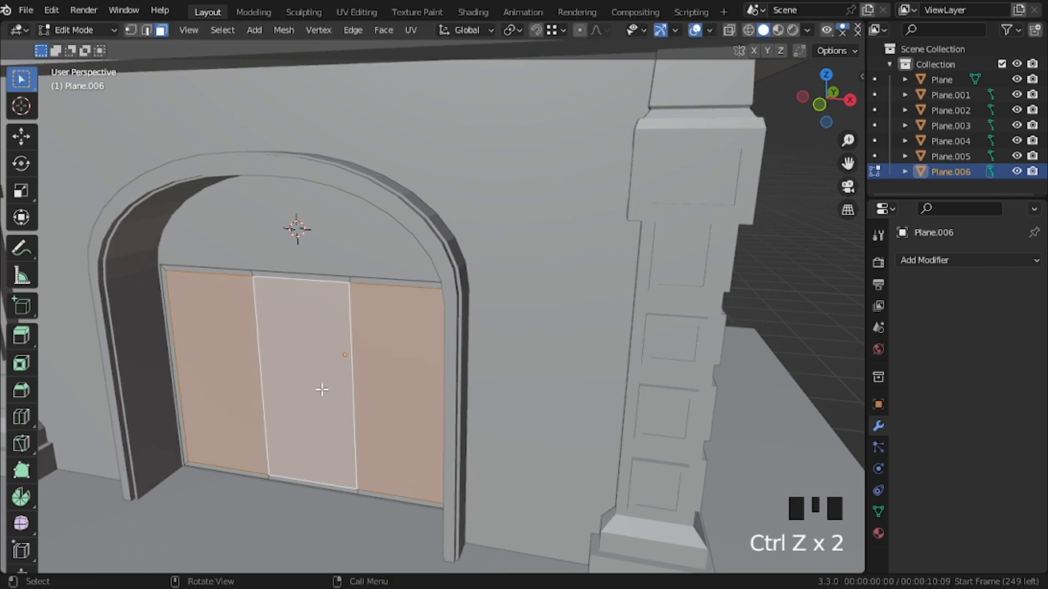
Step: Extrude the three door panels slightly inward together and inset each one individually by about 0.05 m
{"action": "key", "text": "e"}
{"action": "left_click", "coordinate": [457, 431]}
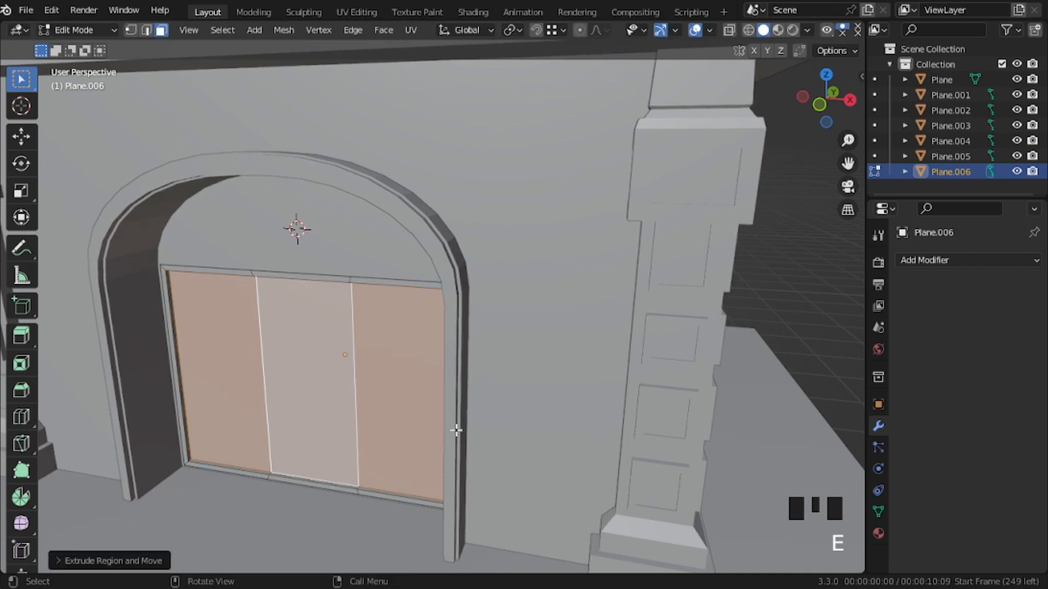
{"action": "key", "text": "i"}
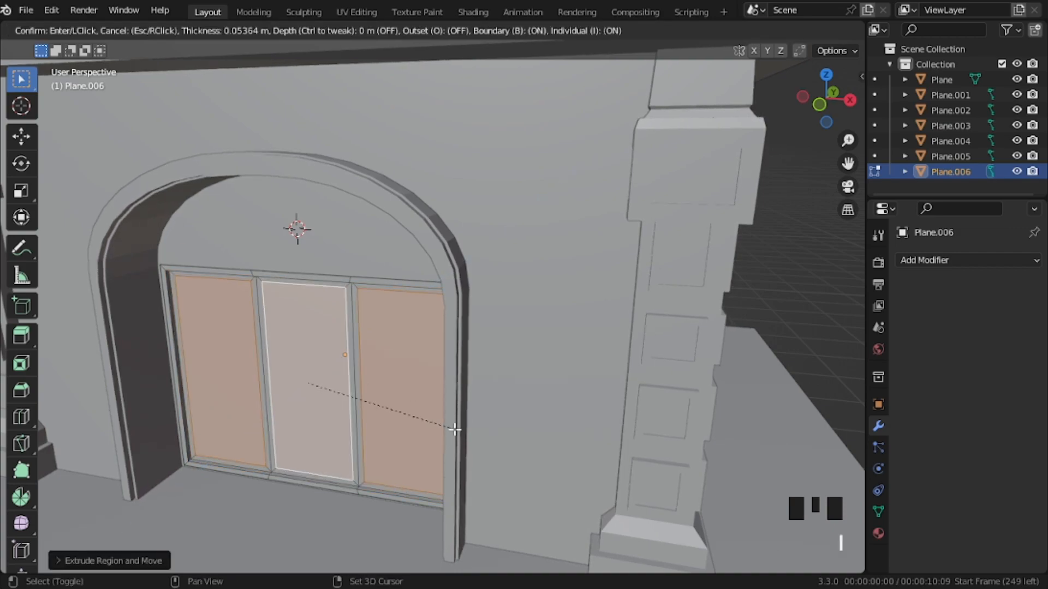
{"action": "left_click", "coordinate": [455, 430]}
Step: Extrude the three inset panel faces farther inward to recess them within their frames
{"action": "key", "text": "e"}
{"action": "left_click", "coordinate": [449, 410]}
{"action": "key", "text": "Tab"}
Step: Inspect the finished door, the wall face above it and the whole lower storey from the front
{"action": "mouse_move", "coordinate": [313, 298]}
{"action": "middle_mouse_down"}
{"action": "mouse_move", "coordinate": [320, 326]}
{"action": "mouse_move", "coordinate": [303, 313]}
{"action": "mouse_move", "coordinate": [316, 278]}
{"action": "middle_mouse_up"}
{"action": "left_click", "coordinate": [321, 249]}
{"action": "key", "text": "Tab"}
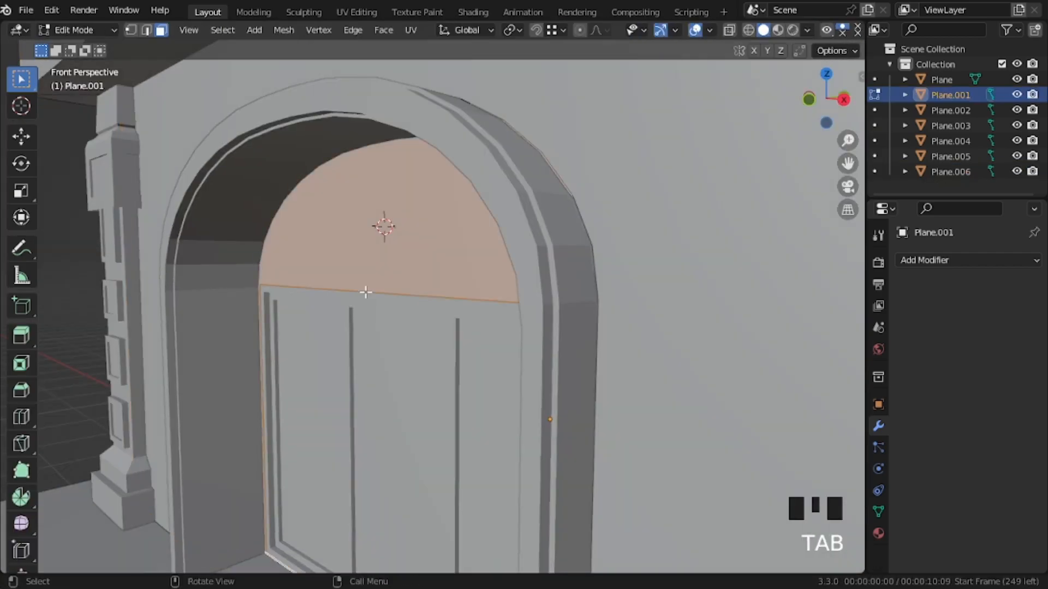
{"action": "middle_click_drag", "start_coordinate": [386, 269], "coordinate": [415, 282]}
{"action": "key", "text": "Tab"}
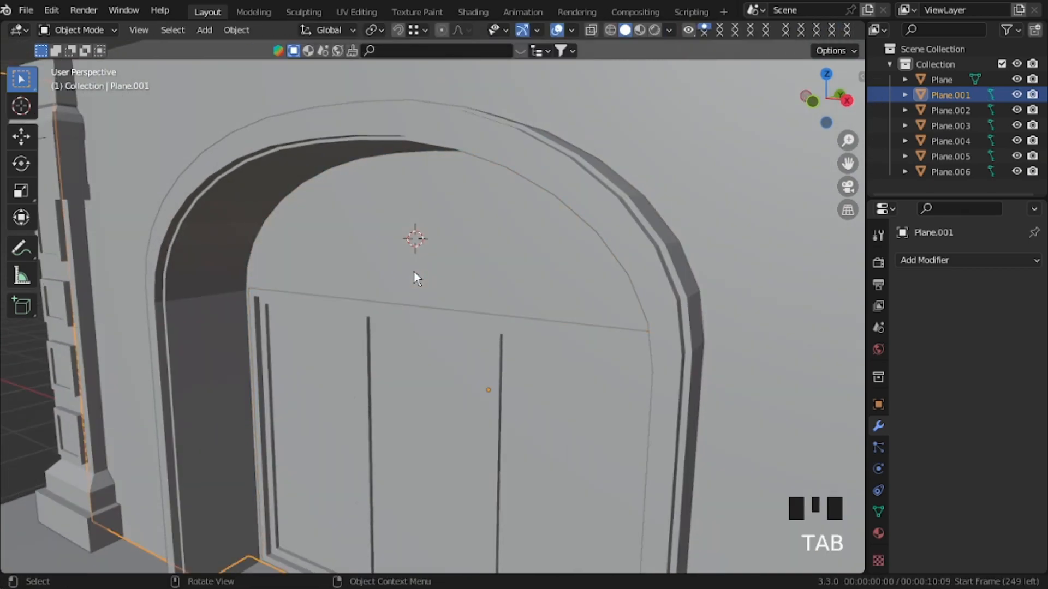
{"action": "key", "text": "shift+grave"}
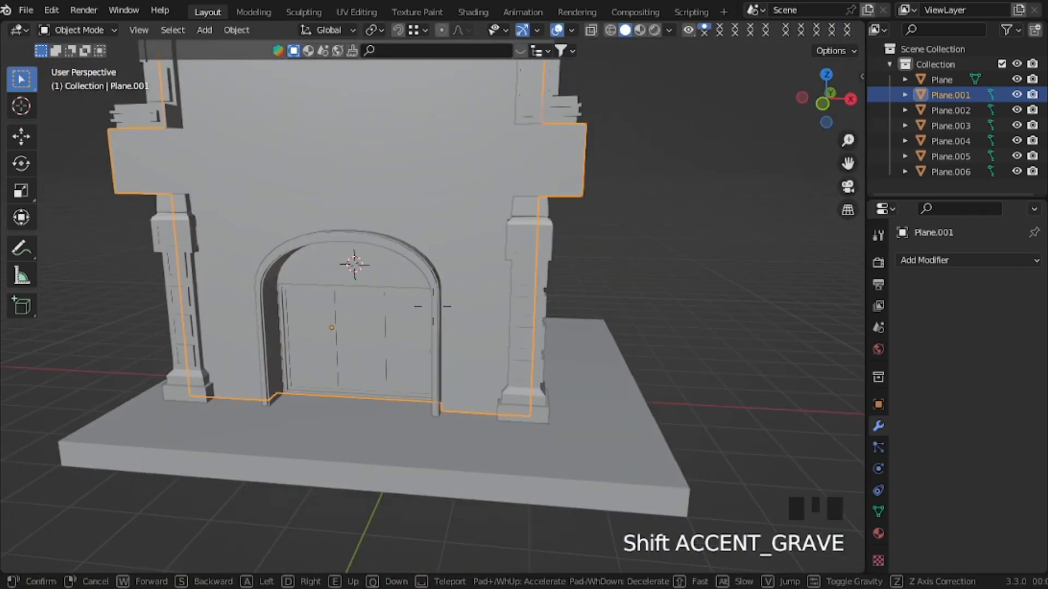
{"action": "key", "text": "a"}
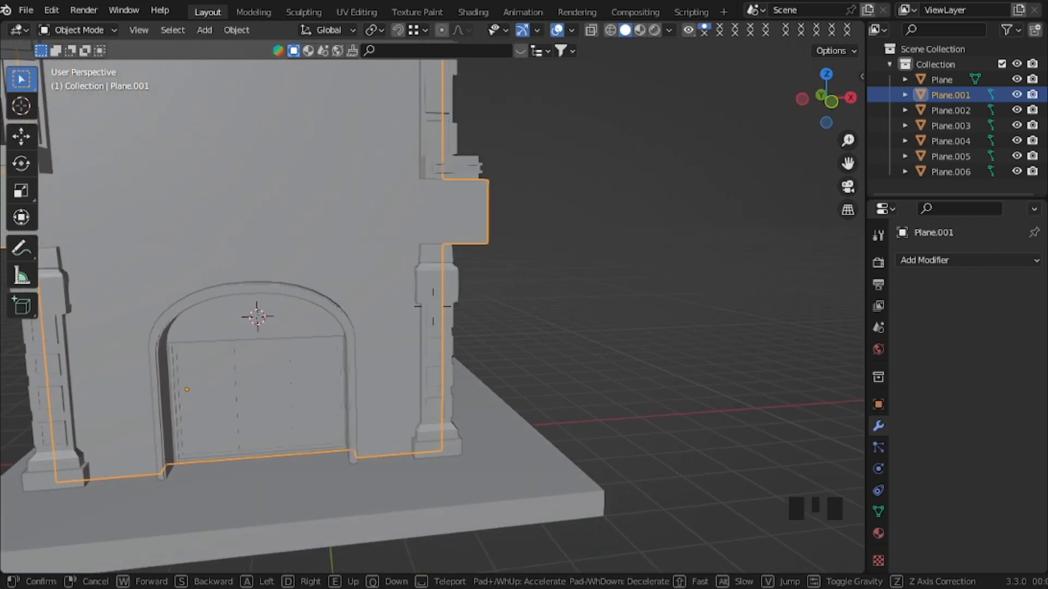
{"action": "key", "text": "a"}
{"action": "key", "text": "d"}
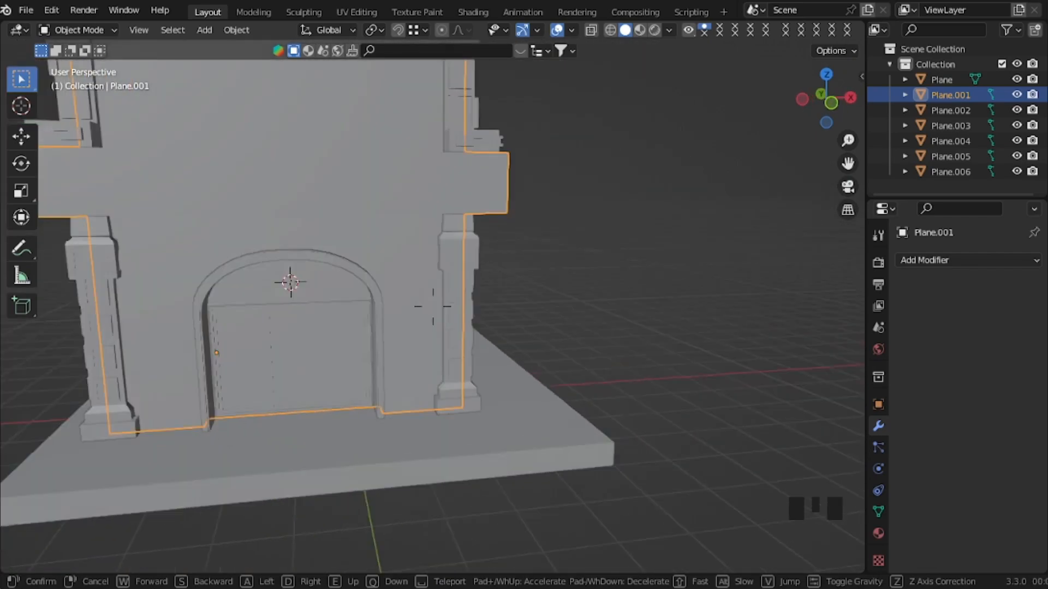
{"action": "left_click", "coordinate": [414, 270]}
Step: Select the lower storey's front wall face around the arch and snap the 3D cursor to it
{"action": "key", "text": "Tab"}
{"action": "key", "text": "Tab"}
{"action": "left_click", "coordinate": [257, 303]}
{"action": "key", "text": "Tab"}
{"action": "left_click", "coordinate": [257, 303]}
{"action": "key", "text": "shift+s"}
{"action": "left_click", "coordinate": [277, 375]}
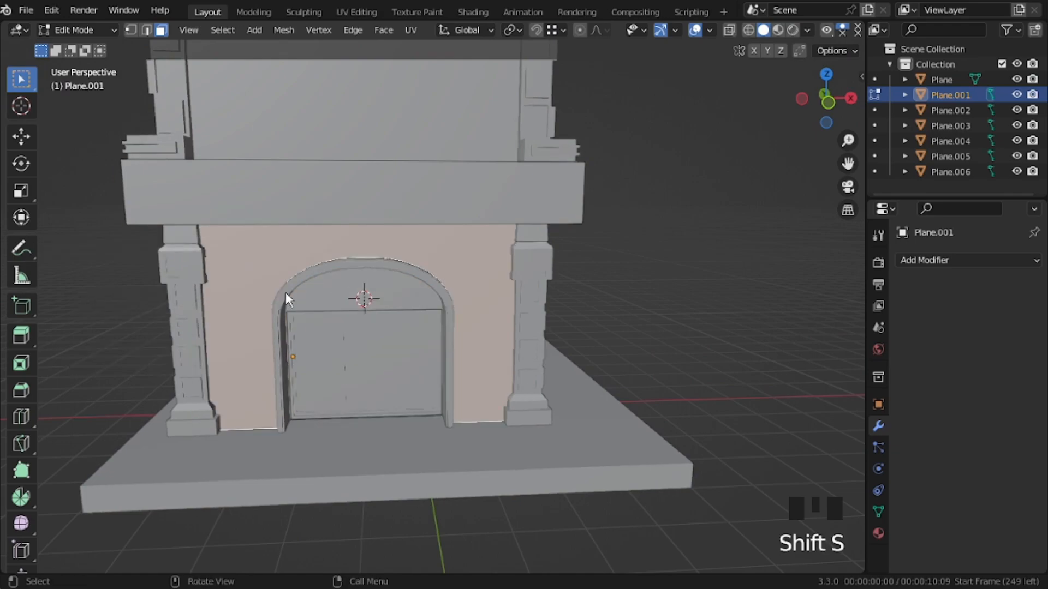
Step: Add a plane at the 3D cursor and rotate it 90 degrees about X so it stands upright
{"action": "key", "text": "Tab"}
{"action": "key", "text": "shift+a"}
{"action": "mouse_move", "coordinate": [290, 253]}
{"action": "left_click", "coordinate": [345, 252]}
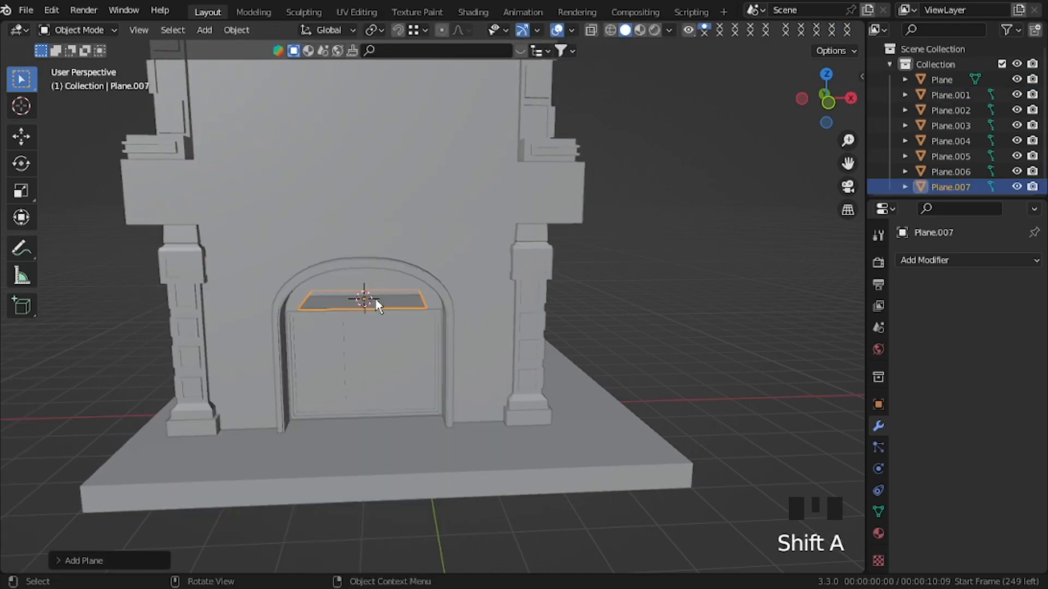
{"action": "type", "text": "rx90"}
{"action": "key", "text": "Return"}
Step: Scale the upright plane down to a small square as seen from the front
{"action": "key", "text": "KP_3"}
{"action": "key", "text": "KP_1"}
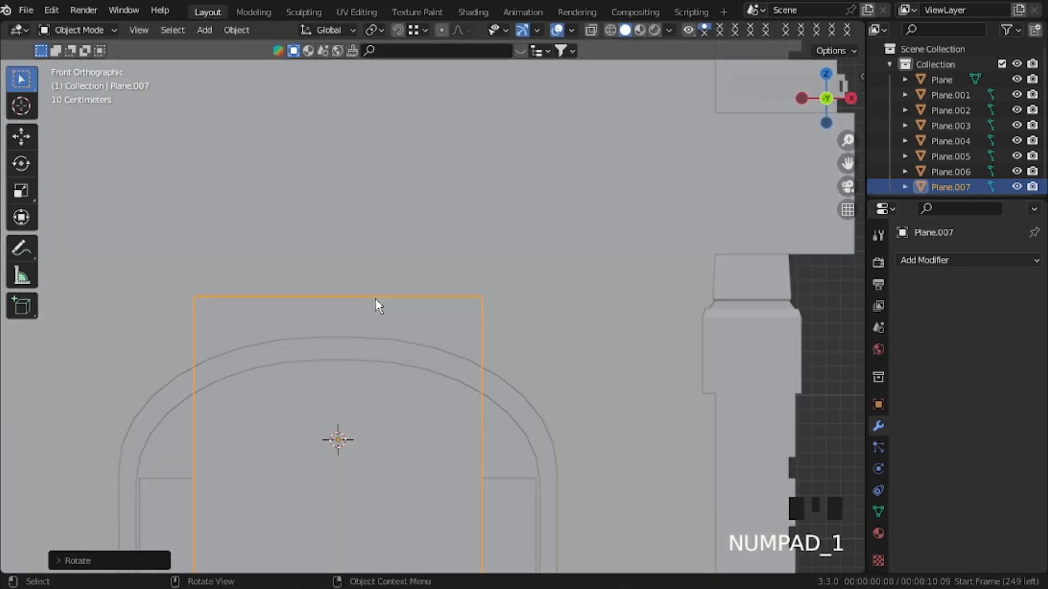
{"action": "key", "text": "KP_Subtract"}
{"action": "key", "text": "KP_Subtract"}
{"action": "key", "text": "KP_Subtract"}
{"action": "key", "text": "KP_Subtract"}
{"action": "key", "text": "KP_Subtract"}
{"action": "key", "text": "KP_Subtract"}
{"action": "key", "text": "s"}
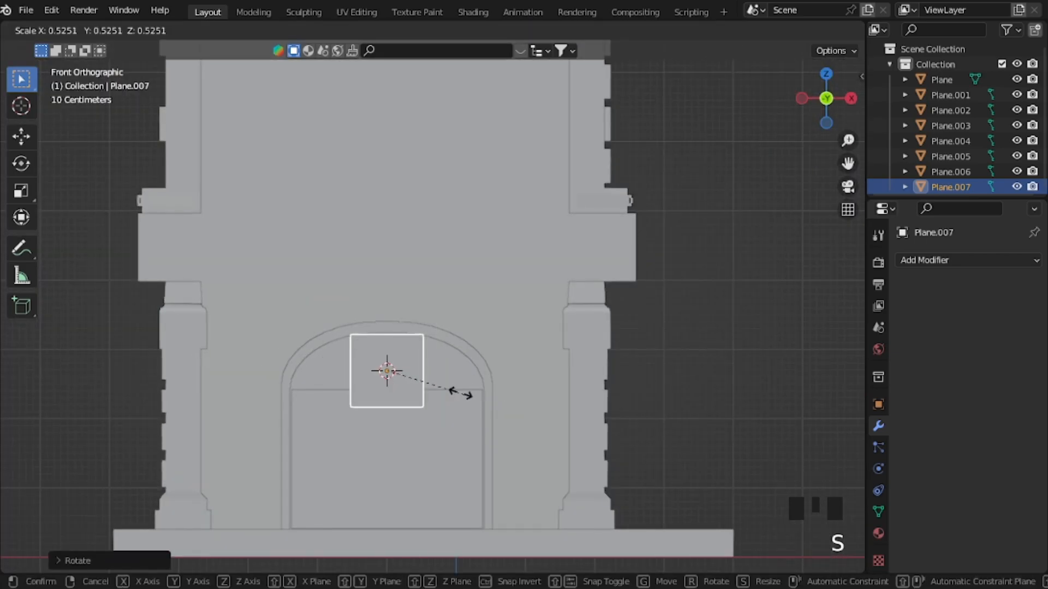
{"action": "left_click", "coordinate": [421, 385]}
Step: Move the small square onto the wall left of the arch, snapping its corner to the left column's base
{"action": "key", "text": "g"}
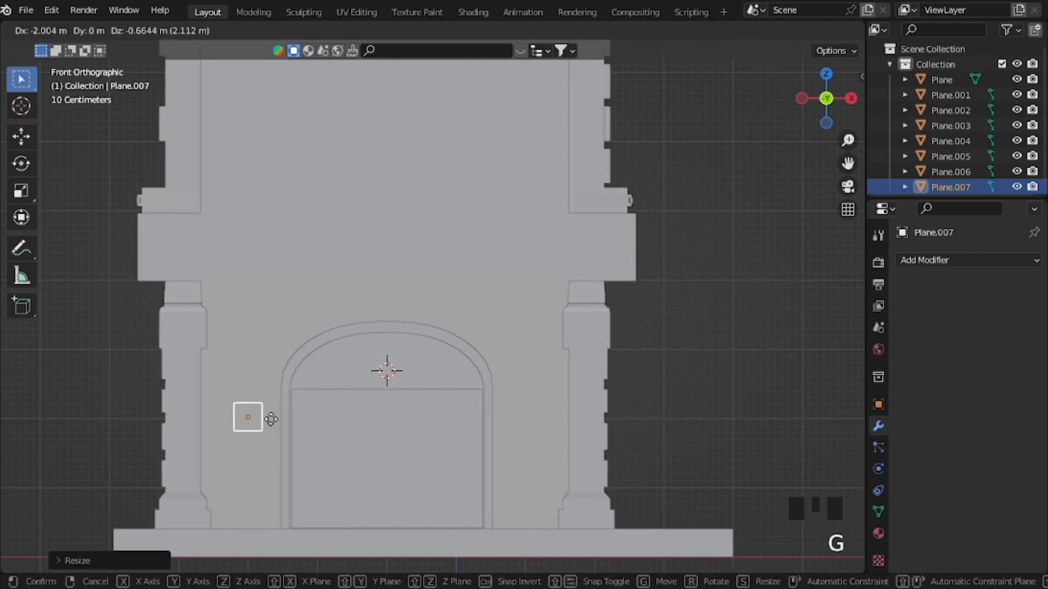
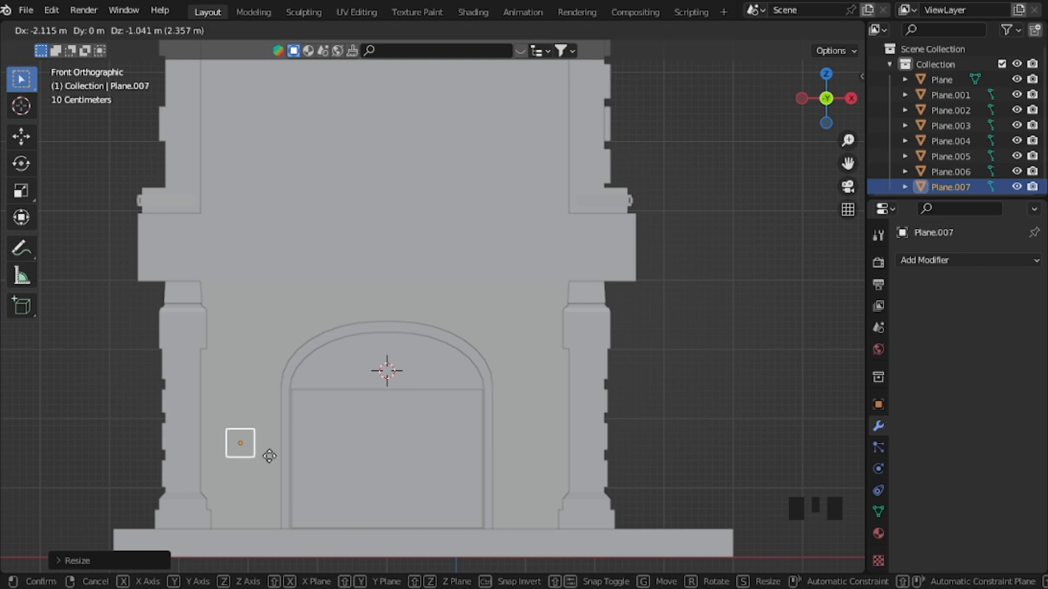
{"action": "key", "text": "ctrl"}
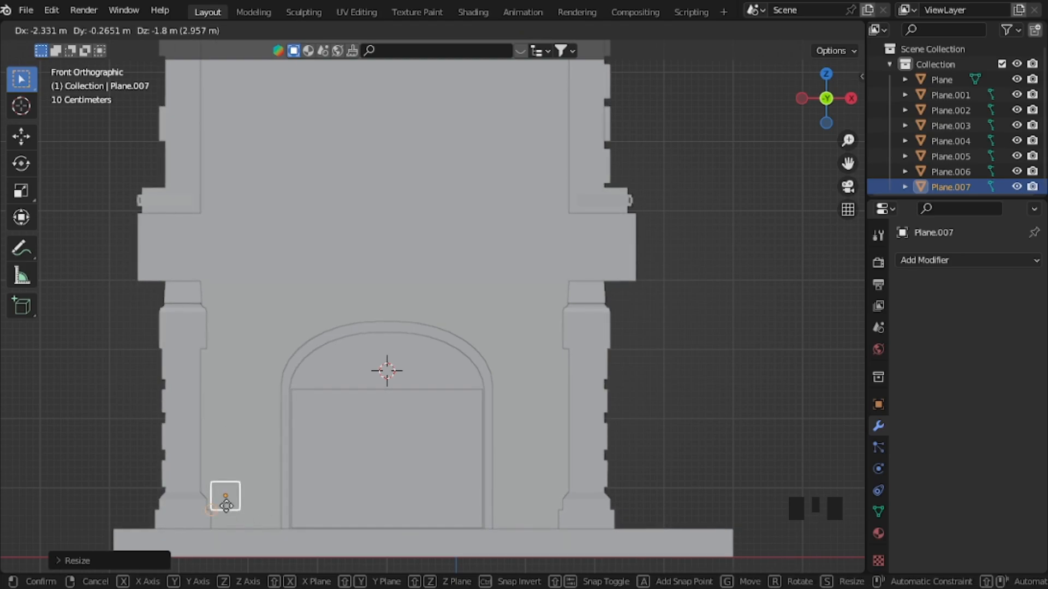
{"action": "left_click", "coordinate": [226, 507]}
{"action": "key", "text": "g"}
{"action": "key", "text": "x"}
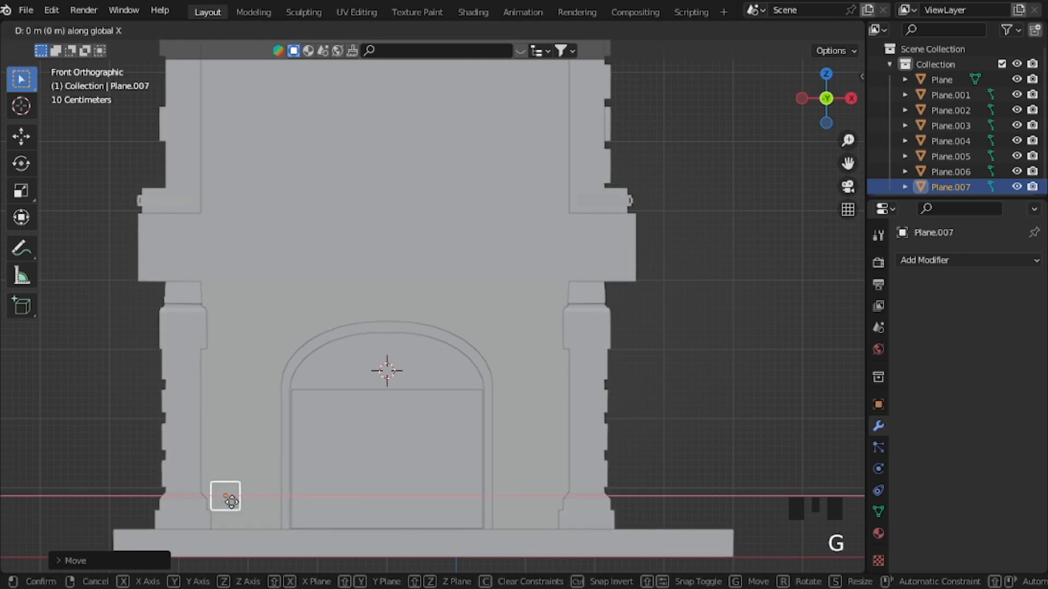
{"action": "key", "text": "Escape"}
Step: Widen the square along X by moving its right edge close to the arch frame
{"action": "key", "text": "Tab"}
{"action": "key", "text": "2"}
{"action": "left_click", "coordinate": [240, 495]}
{"action": "key", "text": "g"}
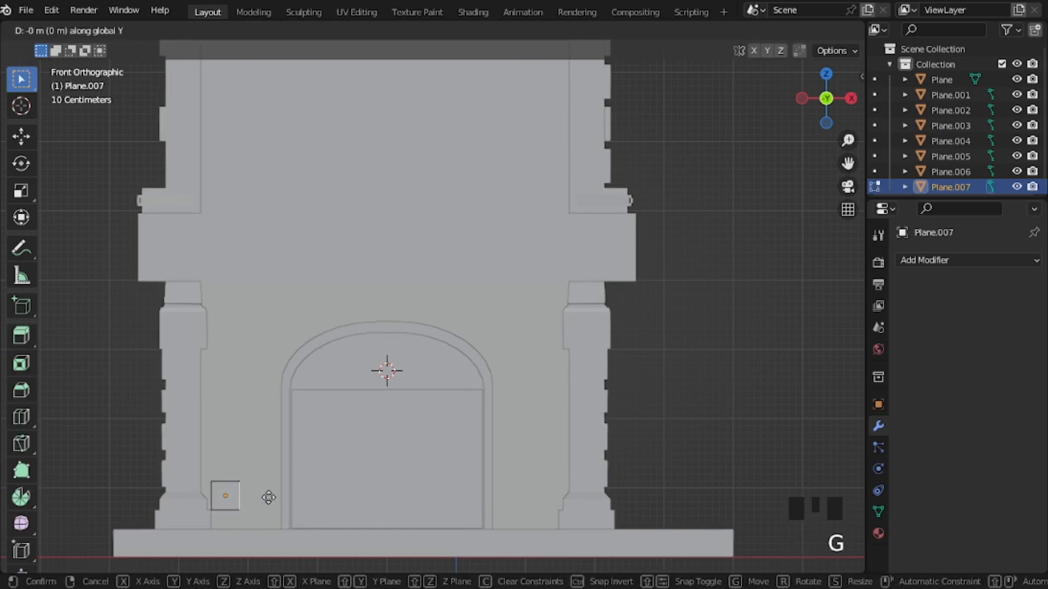
{"action": "key", "text": "x"}
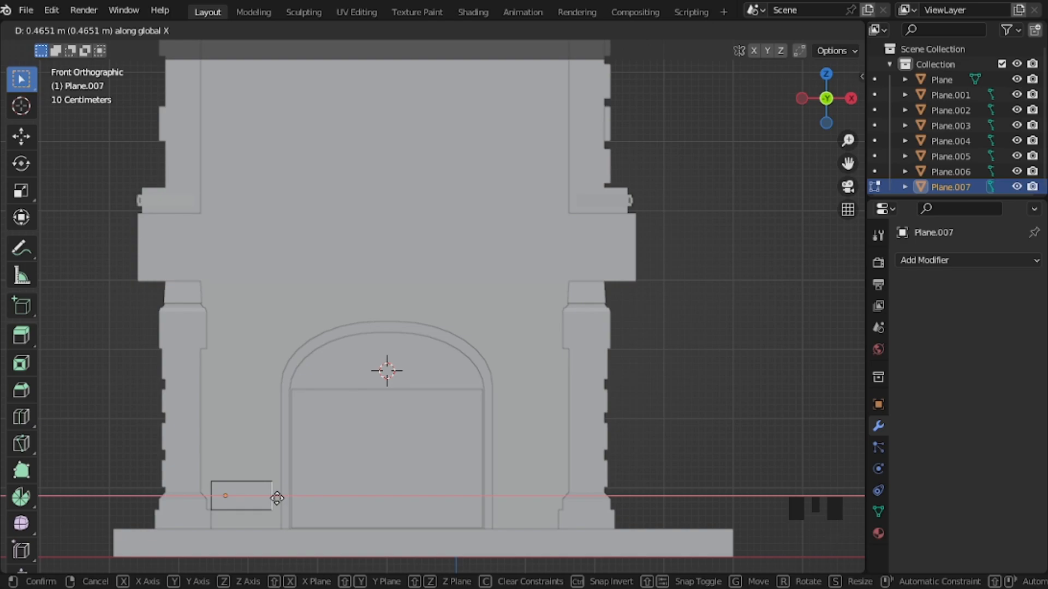
{"action": "left_click", "coordinate": [280, 503]}
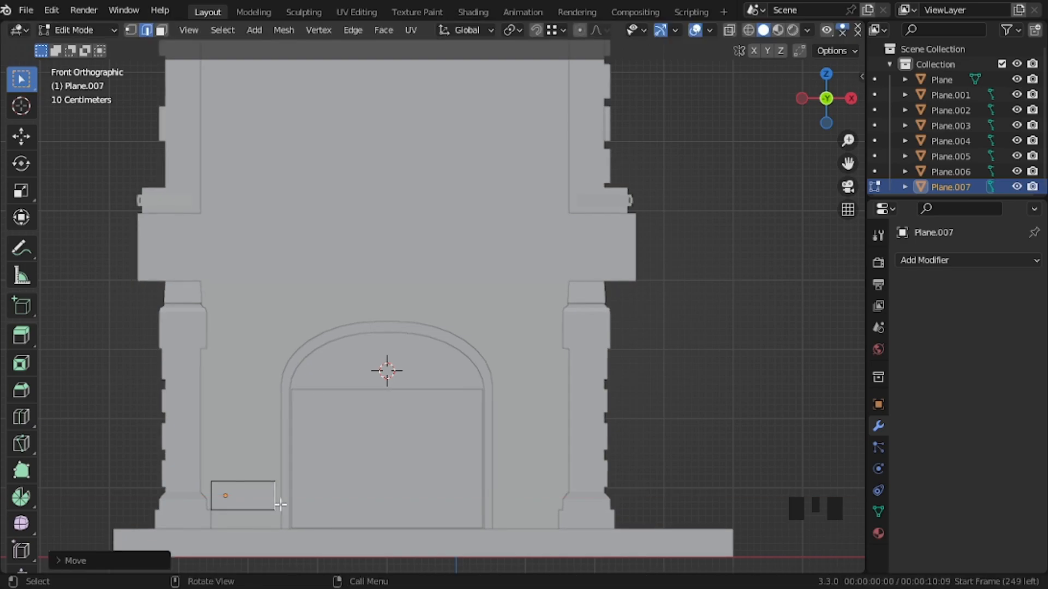
Step: Raise the plane's top edge along Z to just below the column's capital, forming a tall rectangle
{"action": "left_click", "coordinate": [257, 468]}
{"action": "key", "text": "g"}
{"action": "key", "text": "y"}
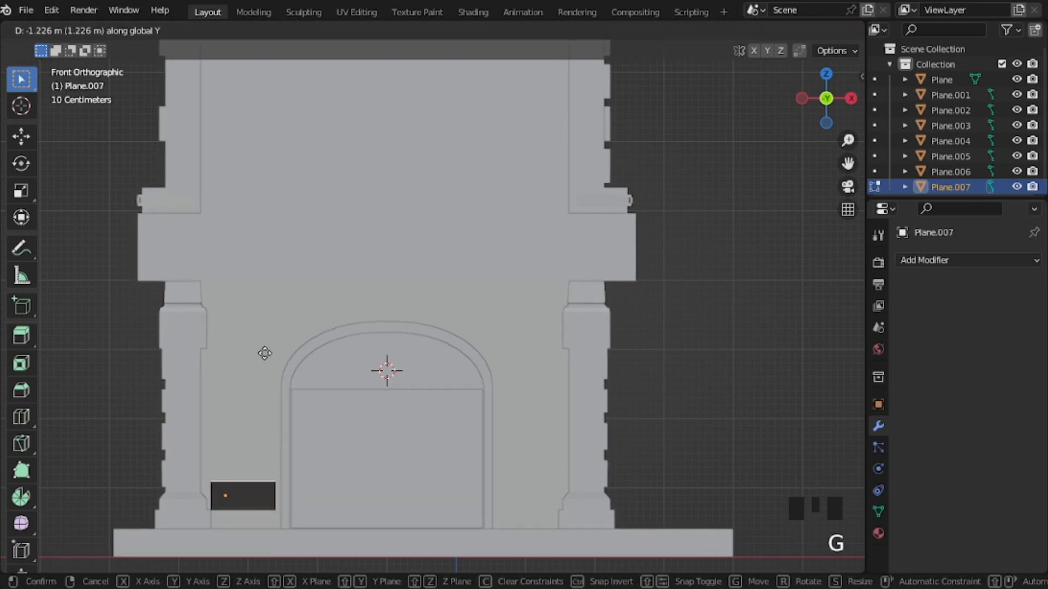
{"action": "key", "text": "z"}
{"action": "left_click", "coordinate": [202, 345]}
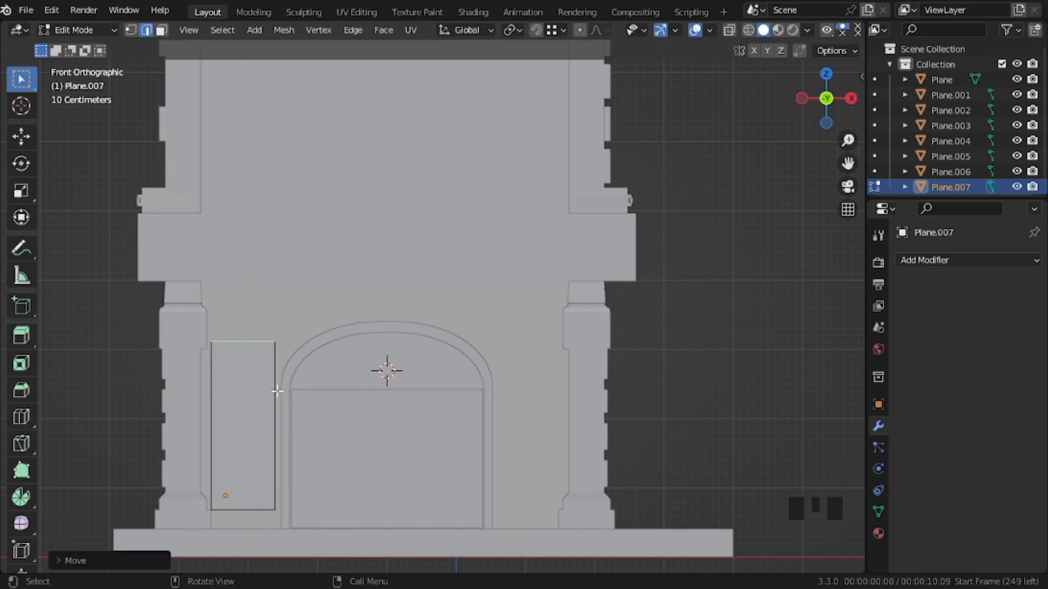
Step: Duplicate the tall panel about 4.09 m along X to the arch's other side and join both panels into one object
{"action": "key", "text": "Tab"}
{"action": "key", "text": "shift+d"}
{"action": "key", "text": "x"}
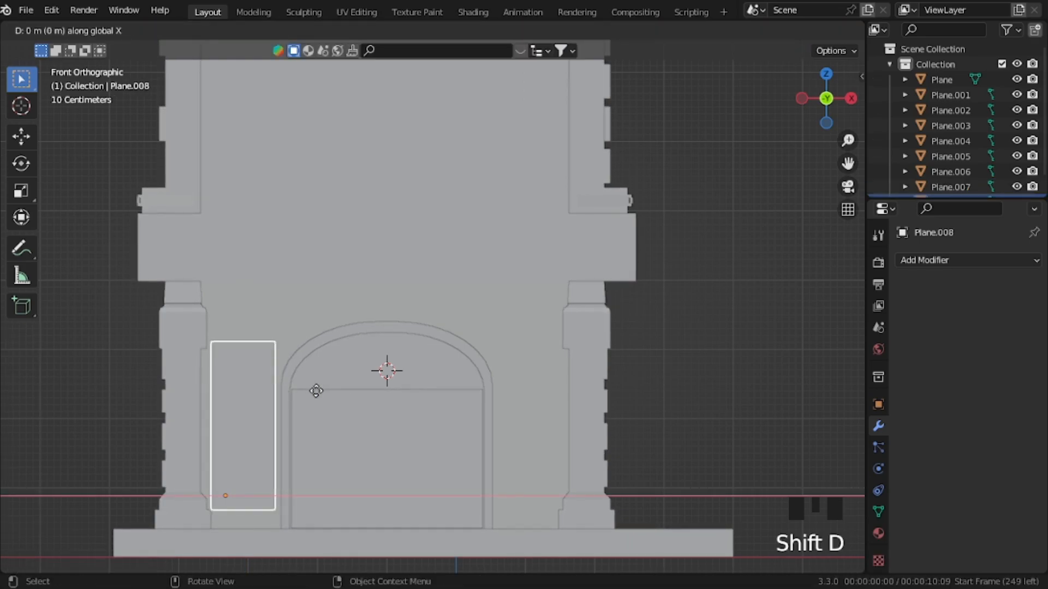
{"action": "left_click", "coordinate": [550, 510], "text": "ctrl"}
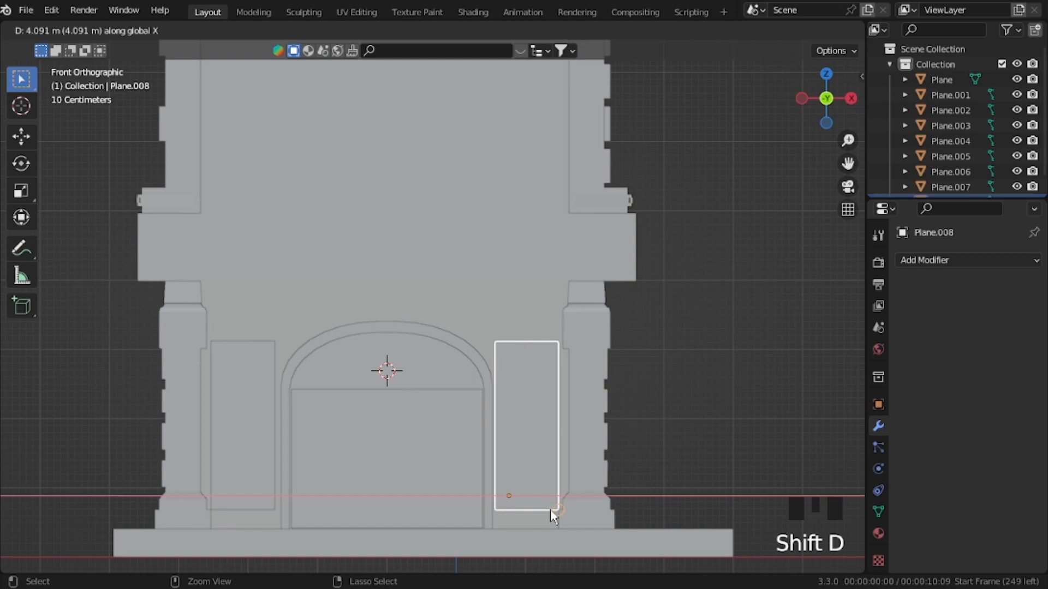
{"action": "left_click", "coordinate": [256, 407], "text": "shift"}
{"action": "key", "text": "ctrl+j"}
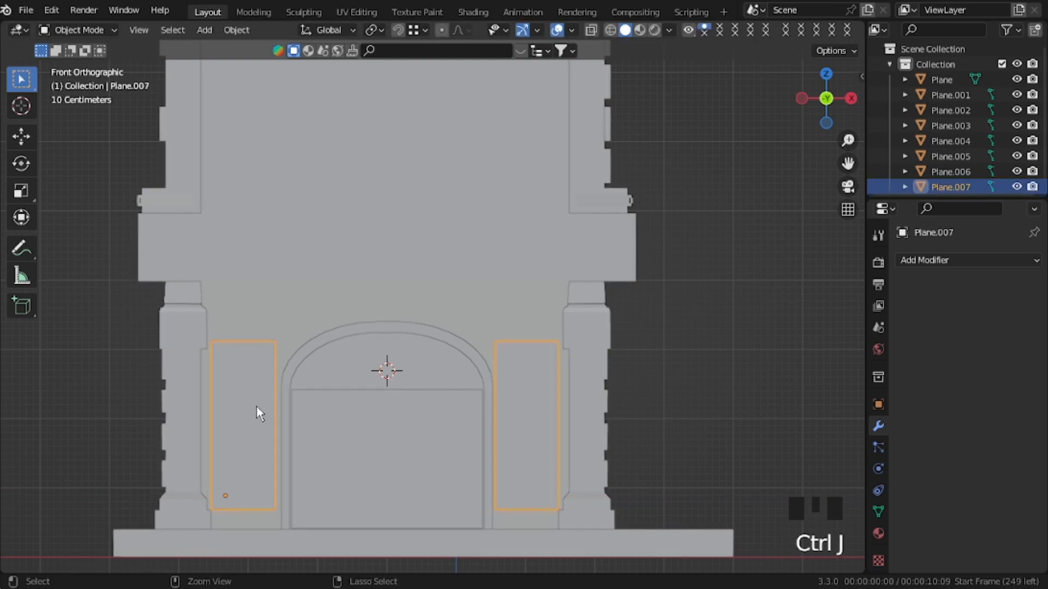
Step: Move the joined panels along Y so they stand slightly in front of the wall
{"action": "middle_click_drag", "start_coordinate": [272, 382], "coordinate": [206, 423]}
{"action": "key", "text": "shift+grave"}
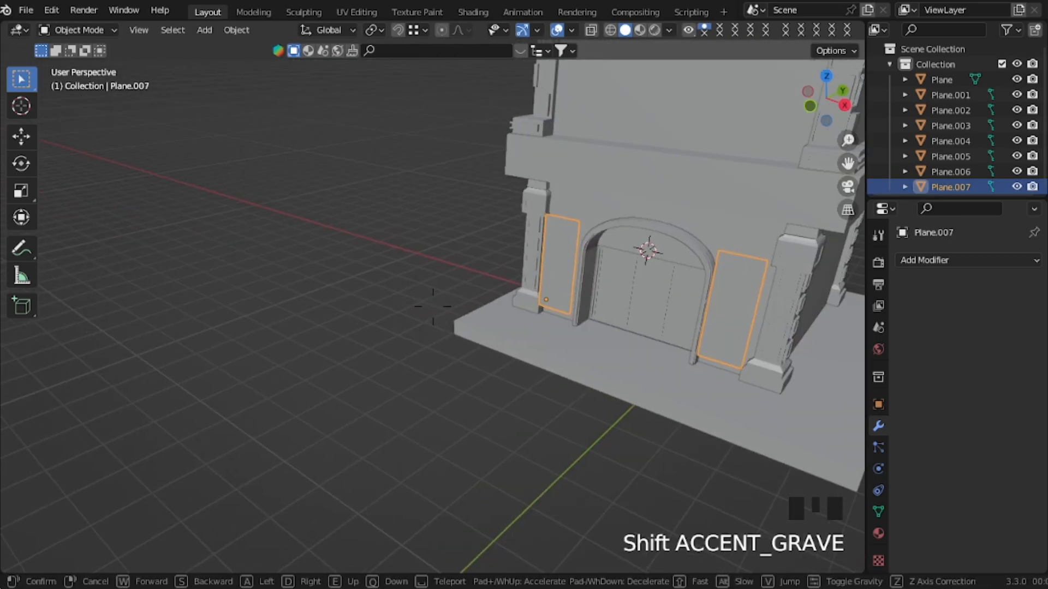
{"action": "key", "text": "w"}
{"action": "left_click", "coordinate": [533, 413]}
{"action": "key", "text": "Tab"}
{"action": "key", "text": "g"}
{"action": "key", "text": "y"}
{"action": "left_click", "coordinate": [431, 346]}
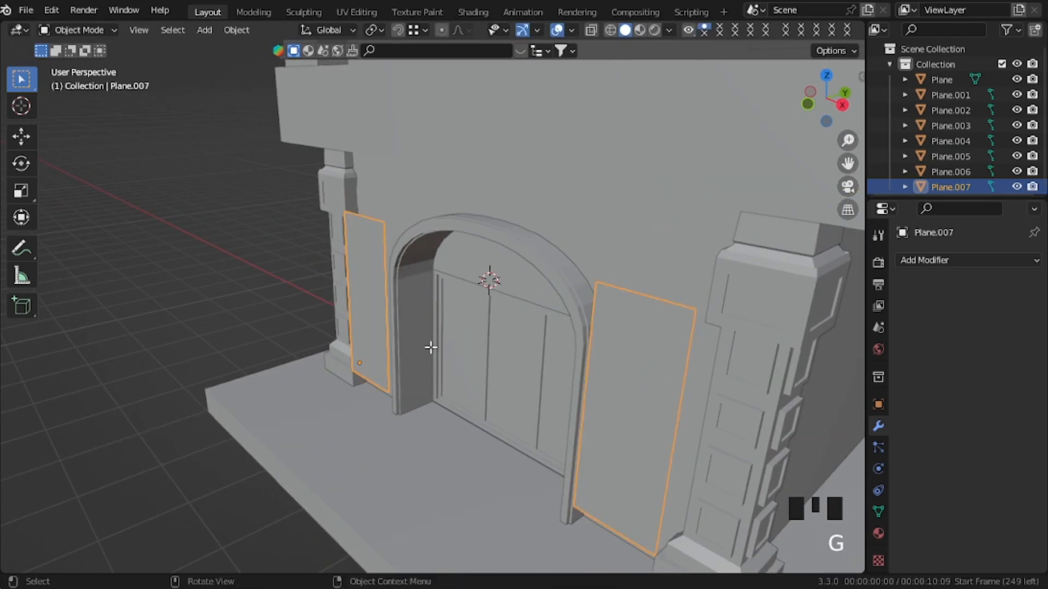
Step: Extrude both panel faces outward into deep boxes and move the boxes back so they intersect the wall
{"action": "key", "text": "Tab"}
{"action": "key", "text": "3"}
{"action": "left_click", "coordinate": [612, 407], "text": "shift"}
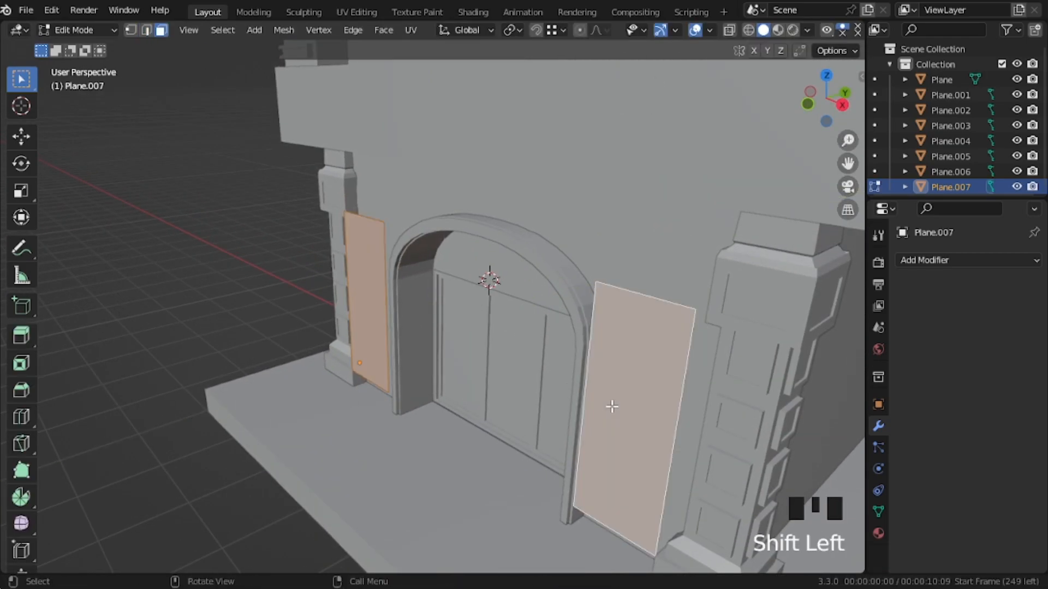
{"action": "key", "text": "e"}
{"action": "left_click", "coordinate": [549, 428]}
{"action": "key", "text": "Tab"}
{"action": "key", "text": "g"}
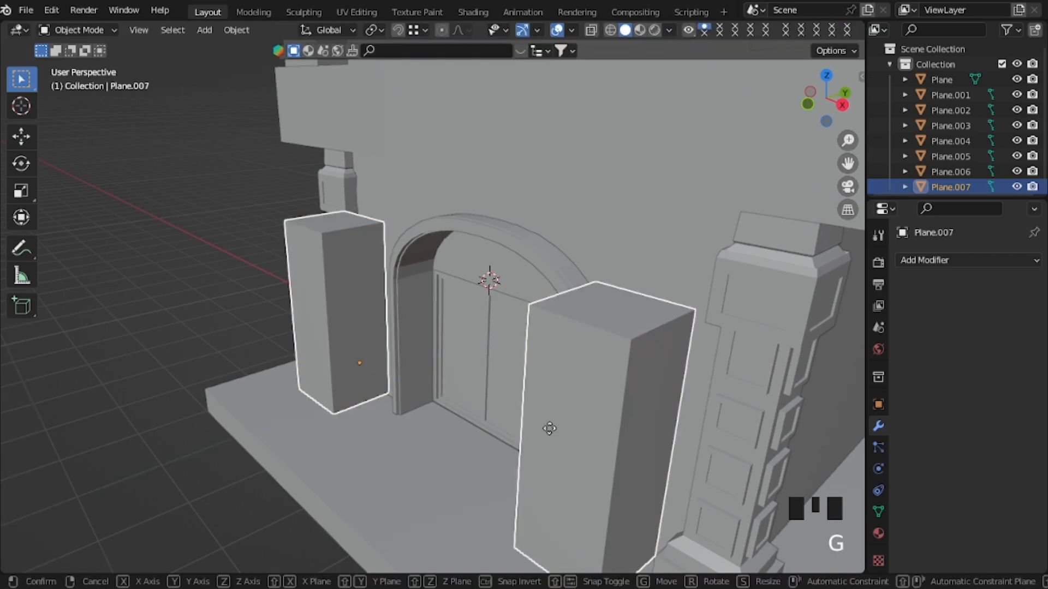
{"action": "left_click", "coordinate": [604, 255]}
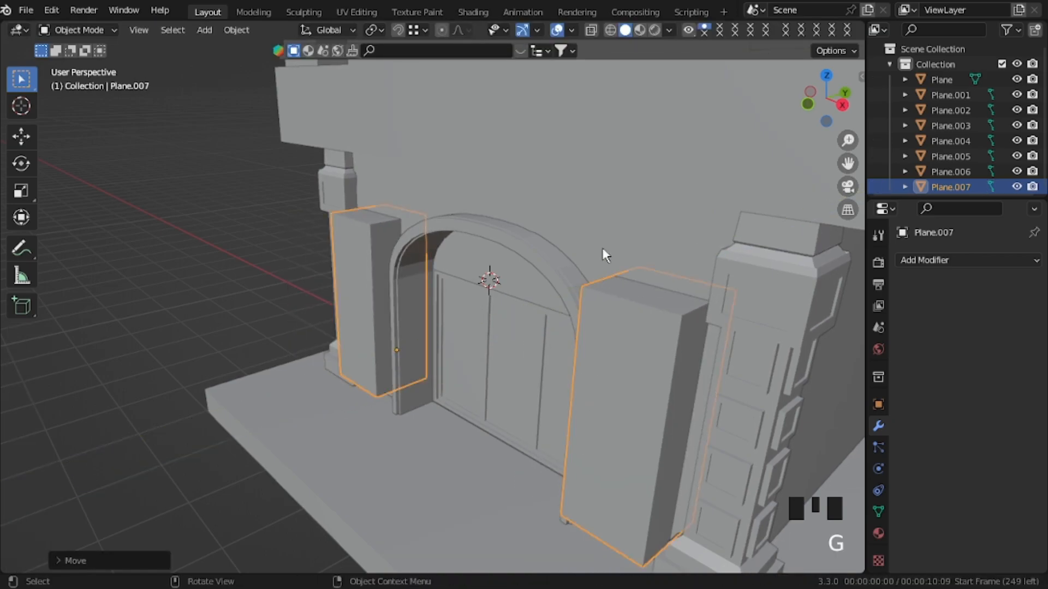
Step: Add a Boolean Difference modifier to the main building body with the panel boxes as the cutter and apply it
{"action": "left_click", "coordinate": [951, 94]}
{"action": "left_click", "coordinate": [966, 260]}
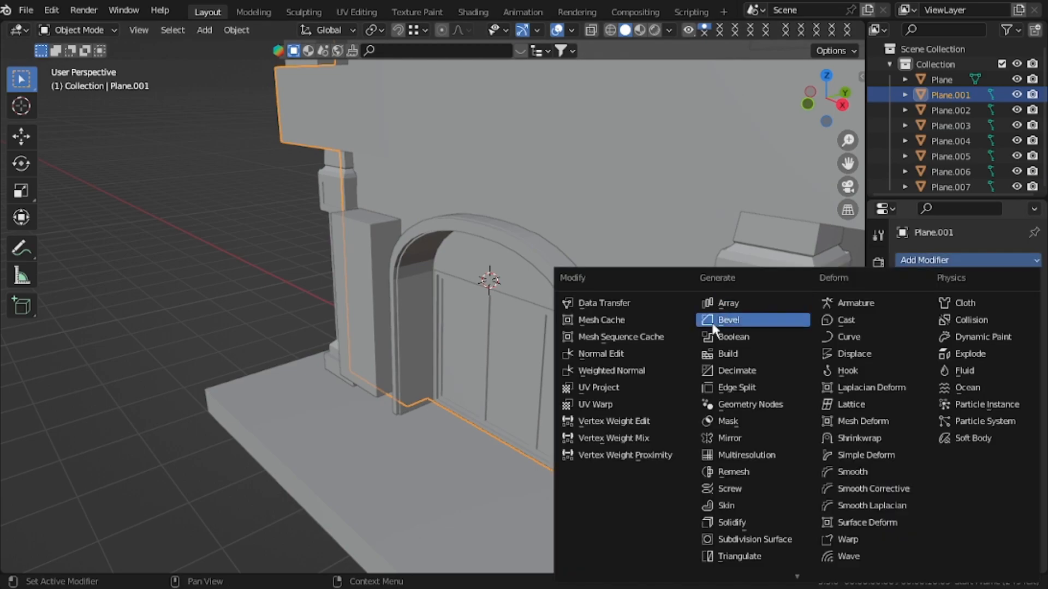
{"action": "left_click", "coordinate": [710, 337]}
{"action": "left_click", "coordinate": [1012, 381]}
{"action": "left_click", "coordinate": [736, 336]}
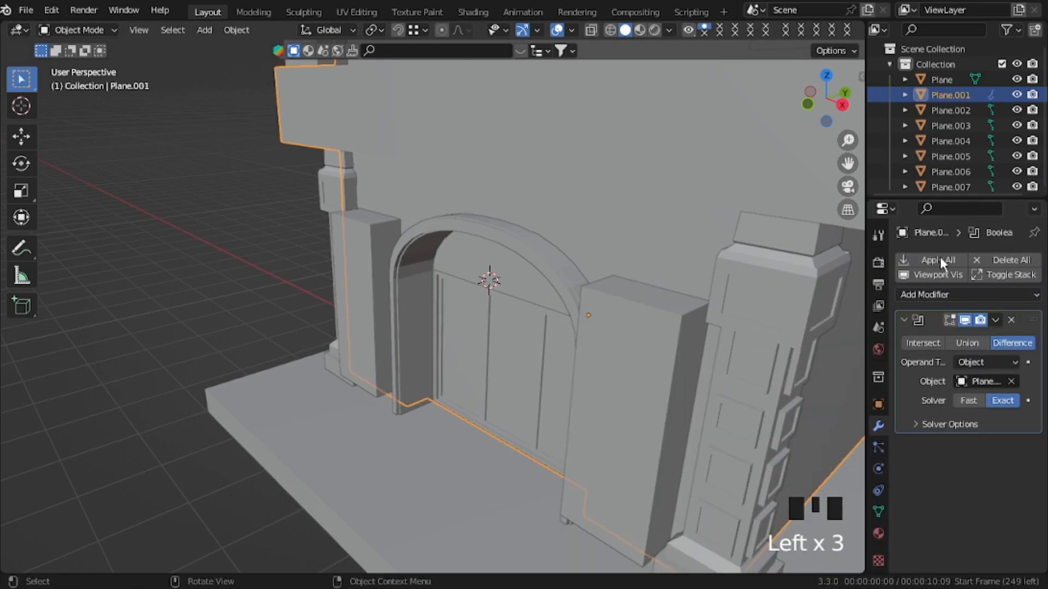
{"action": "left_click", "coordinate": [940, 259]}
Step: Delete every face of the two cutter boxes except their front faces
{"action": "left_click", "coordinate": [641, 336]}
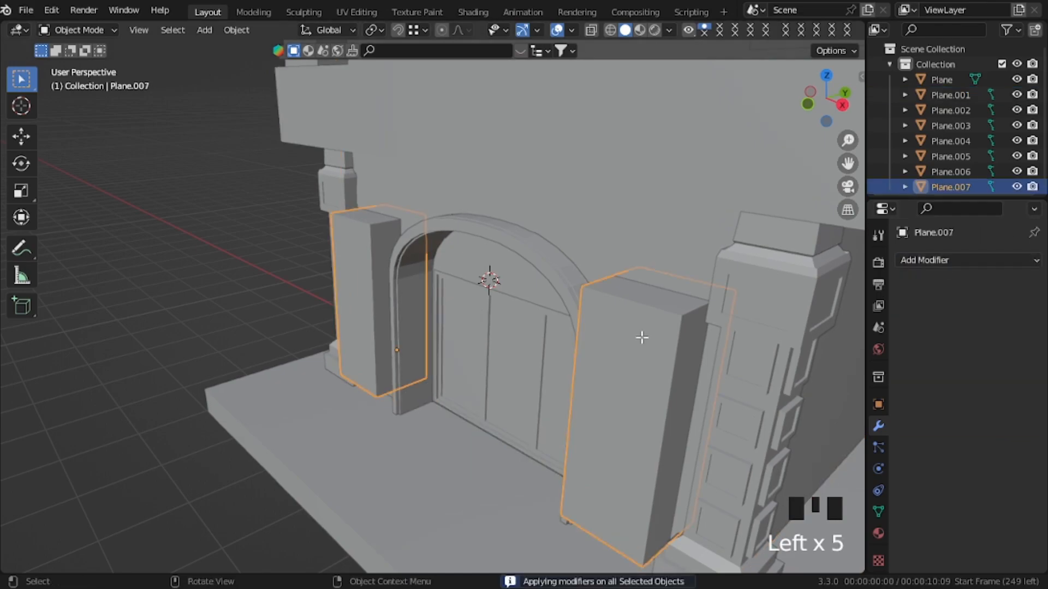
{"action": "key", "text": "Tab"}
{"action": "key", "text": "a"}
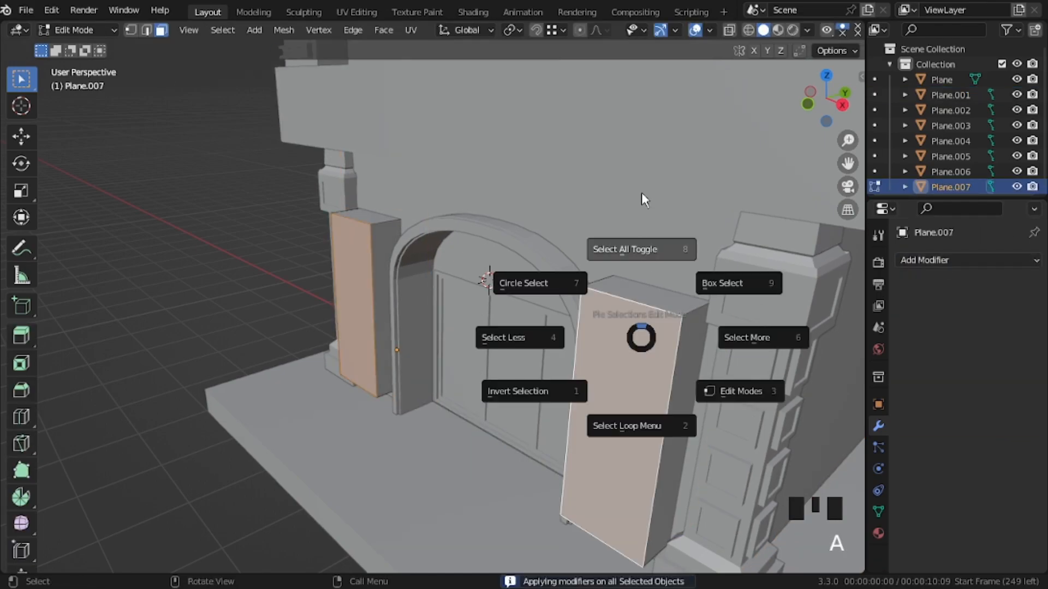
{"action": "left_click", "coordinate": [644, 162]}
{"action": "left_click", "coordinate": [618, 391], "text": "shift"}
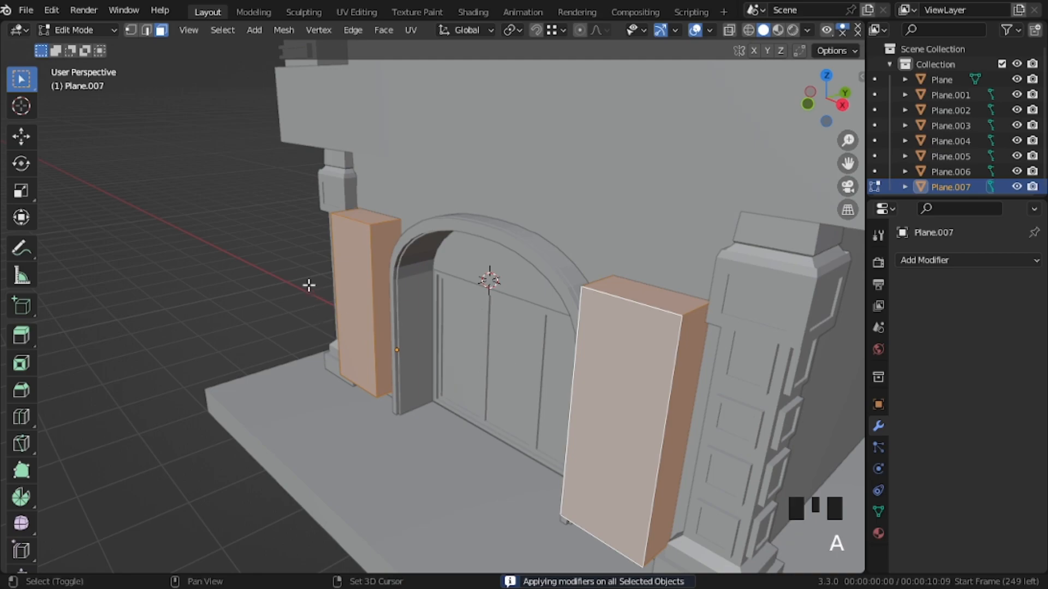
{"action": "left_click", "coordinate": [361, 282], "text": "shift"}
{"action": "key", "text": "Delete"}
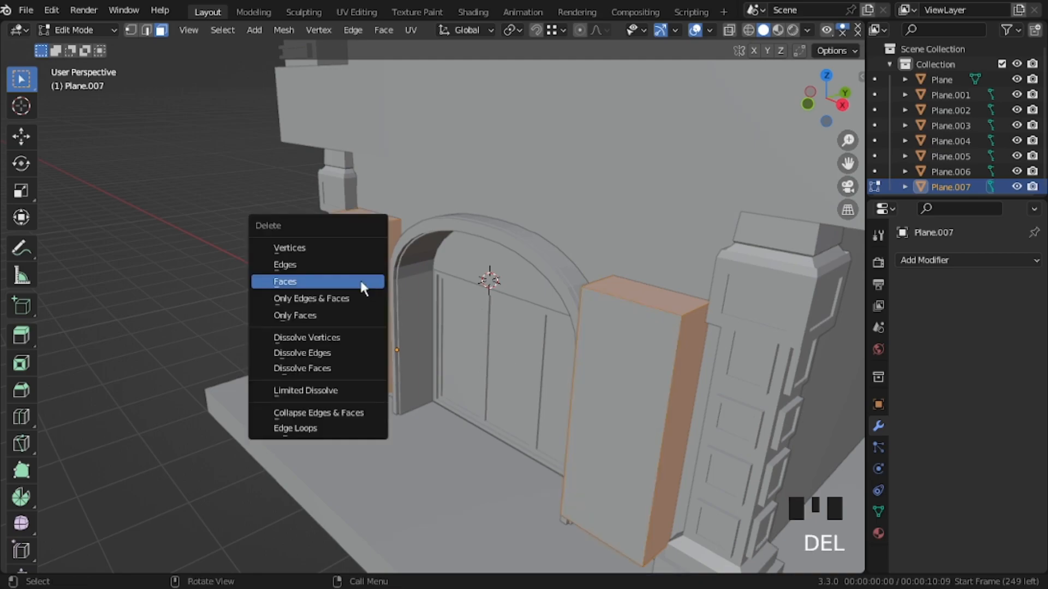
{"action": "left_click", "coordinate": [361, 282]}
Step: Move the two remaining panel faces back about 0.48 m along Y to the wall beside the arch
{"action": "key", "text": "Tab"}
{"action": "key", "text": "g"}
{"action": "key", "text": "y"}
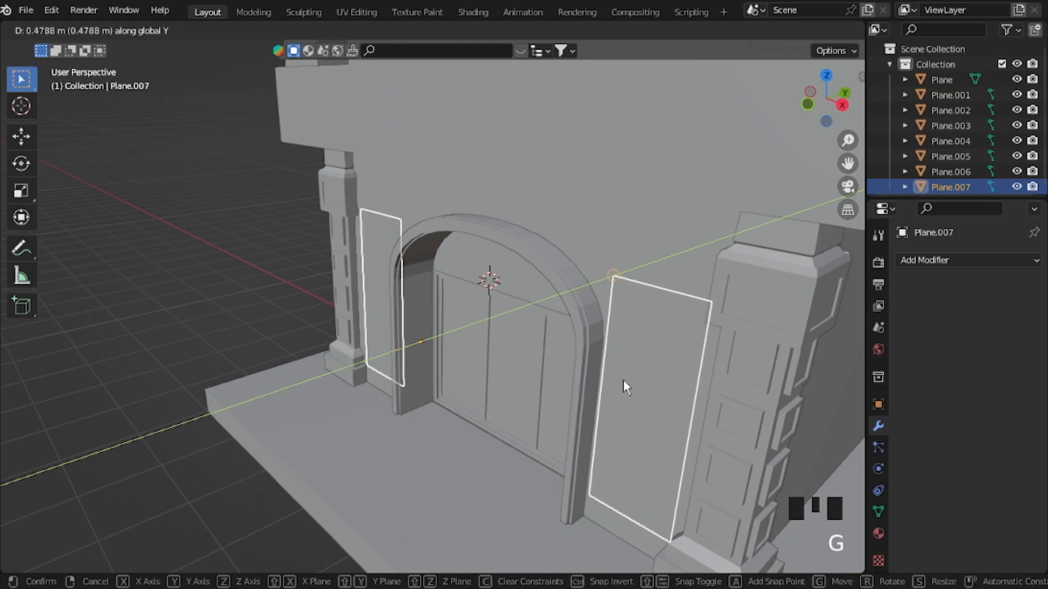
{"action": "left_click", "coordinate": [624, 381]}
Step: Inset both wall panel faces individually and extrude them inward to form recessed panels with thin frames
{"action": "key", "text": "Tab"}
{"action": "left_click", "coordinate": [655, 397]}
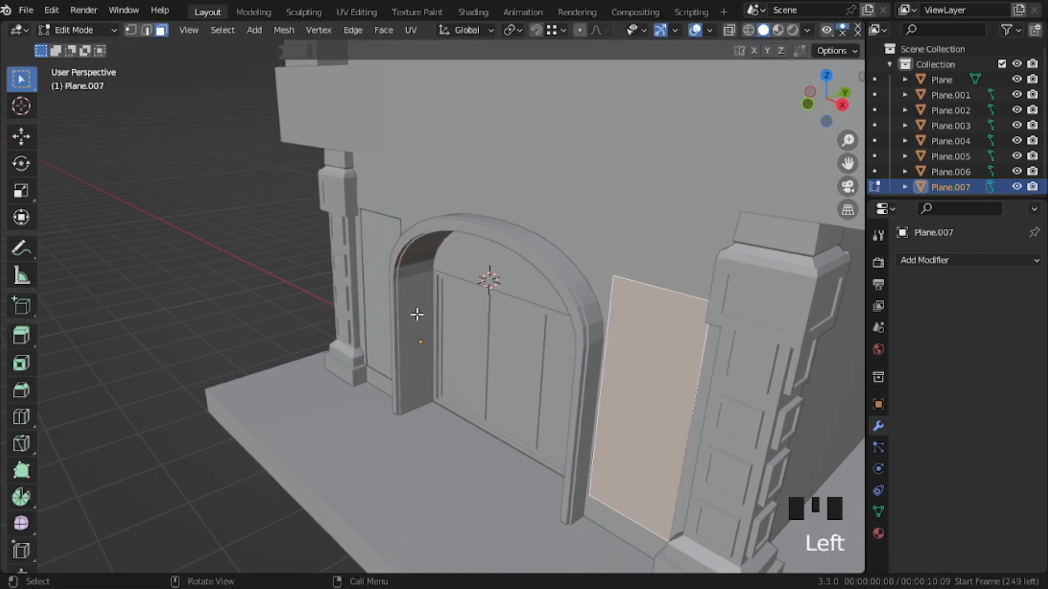
{"action": "left_click", "coordinate": [388, 274], "text": "shift"}
{"action": "key", "text": "i"}
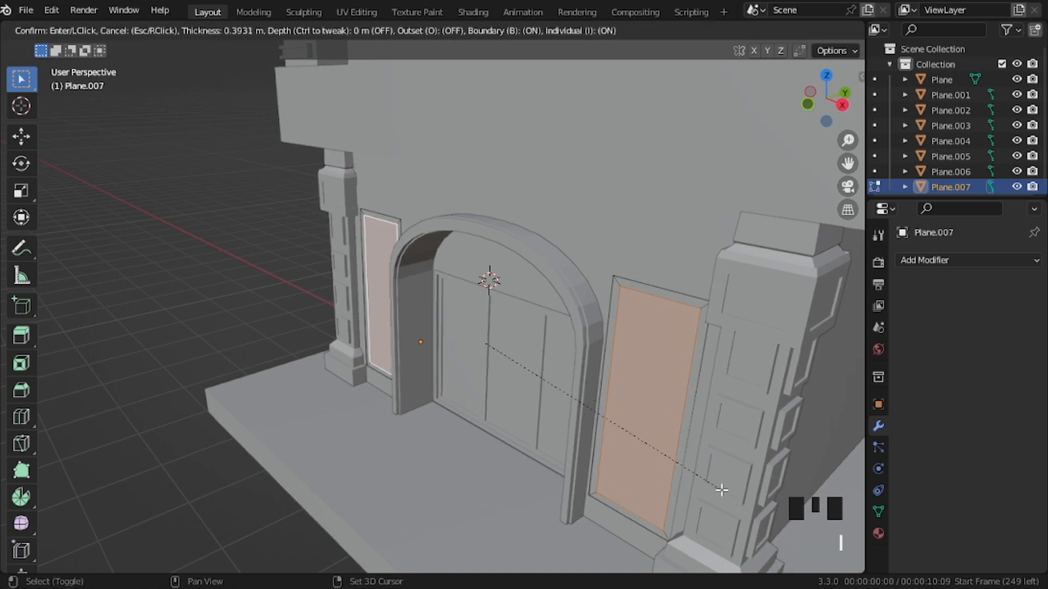
{"action": "left_click", "coordinate": [671, 414]}
{"action": "key", "text": "e"}
{"action": "left_click", "coordinate": [676, 408]}
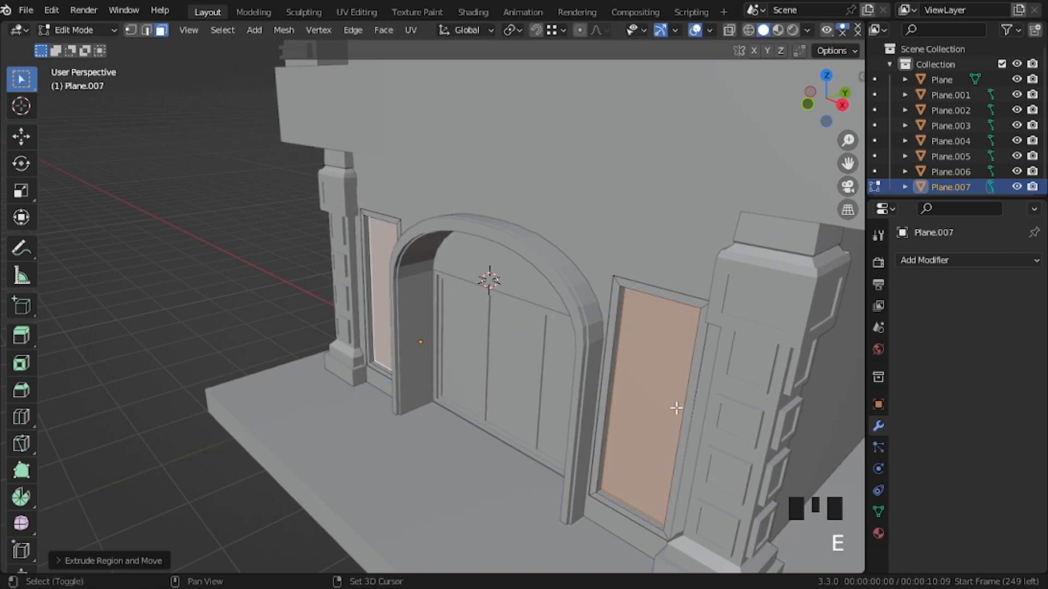
{"action": "key", "text": "Tab"}
Step: Extrude the inner side face of the left front column's top block along X across the wall to the opposite column
{"action": "middle_click_drag", "start_coordinate": [357, 356], "coordinate": [336, 166]}
{"action": "left_click", "coordinate": [336, 165]}
{"action": "key", "text": "Tab"}
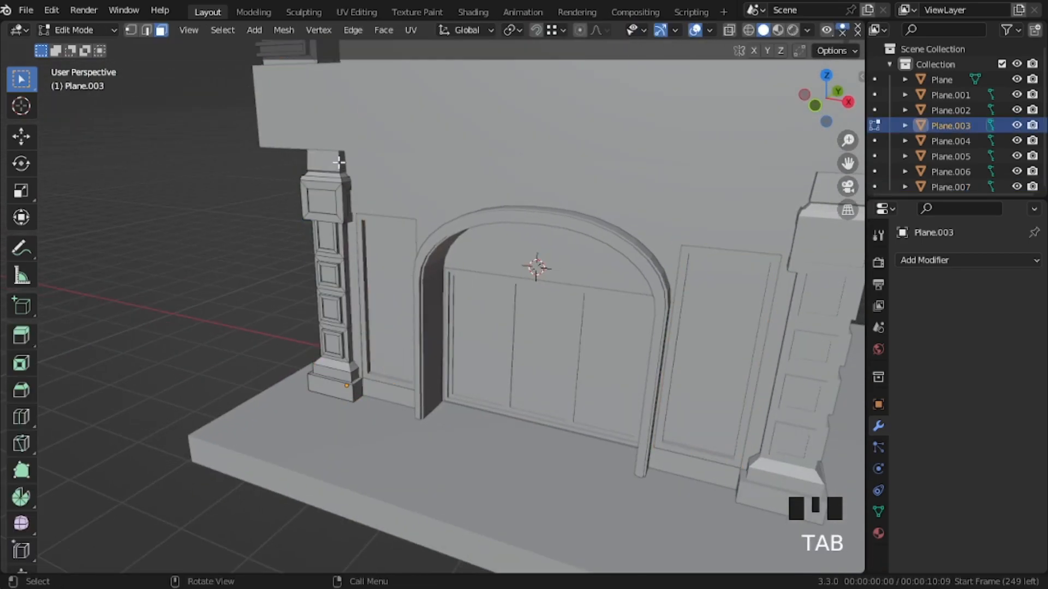
{"action": "left_click", "coordinate": [342, 163]}
{"action": "left_click", "coordinate": [344, 162]}
{"action": "key", "text": "shift+grave"}
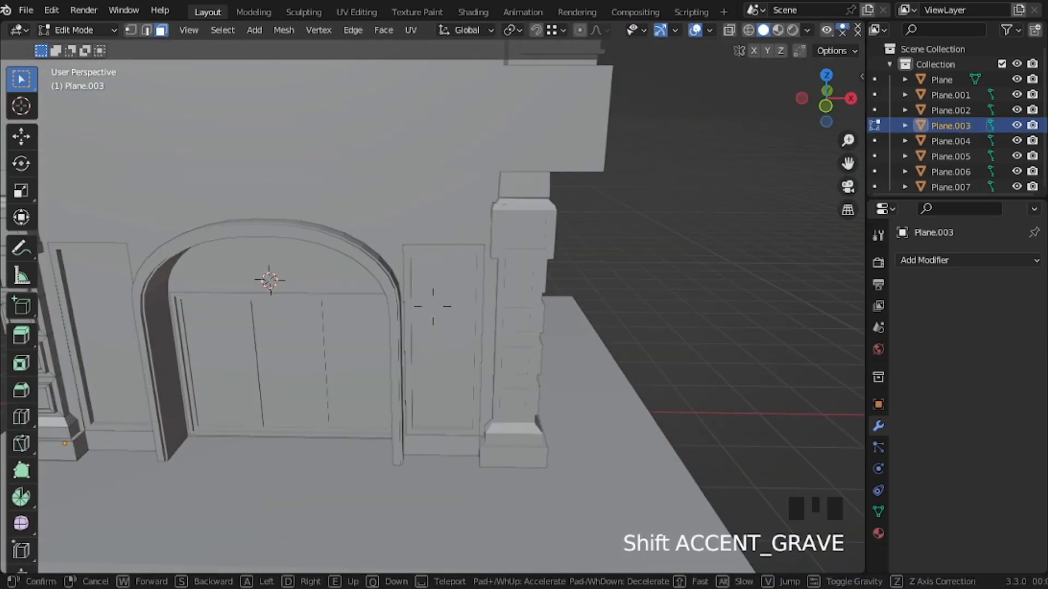
{"action": "left_click", "coordinate": [345, 162]}
{"action": "key", "text": "e"}
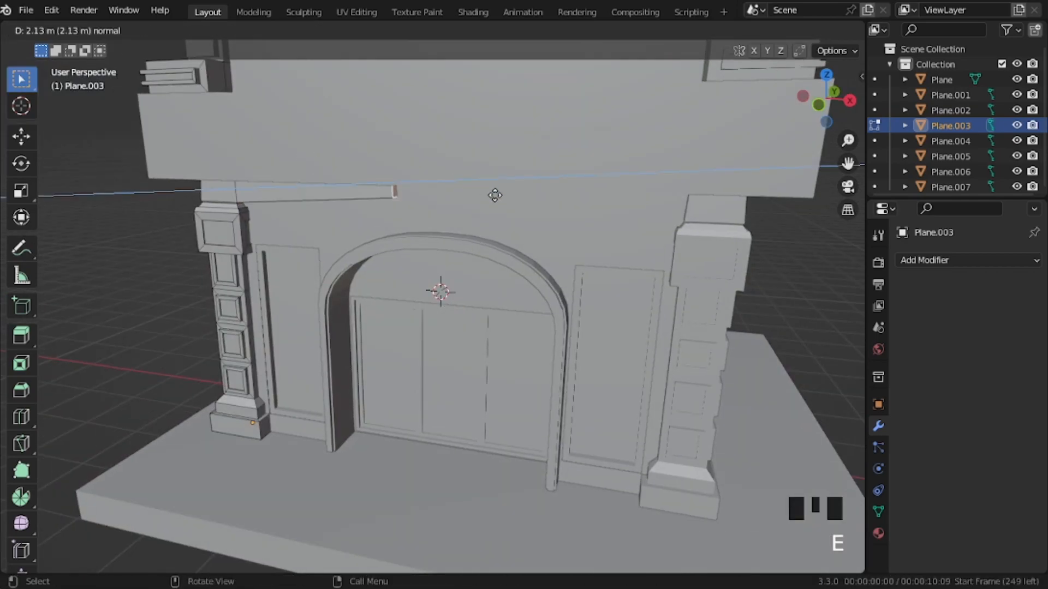
{"action": "key", "text": "x"}
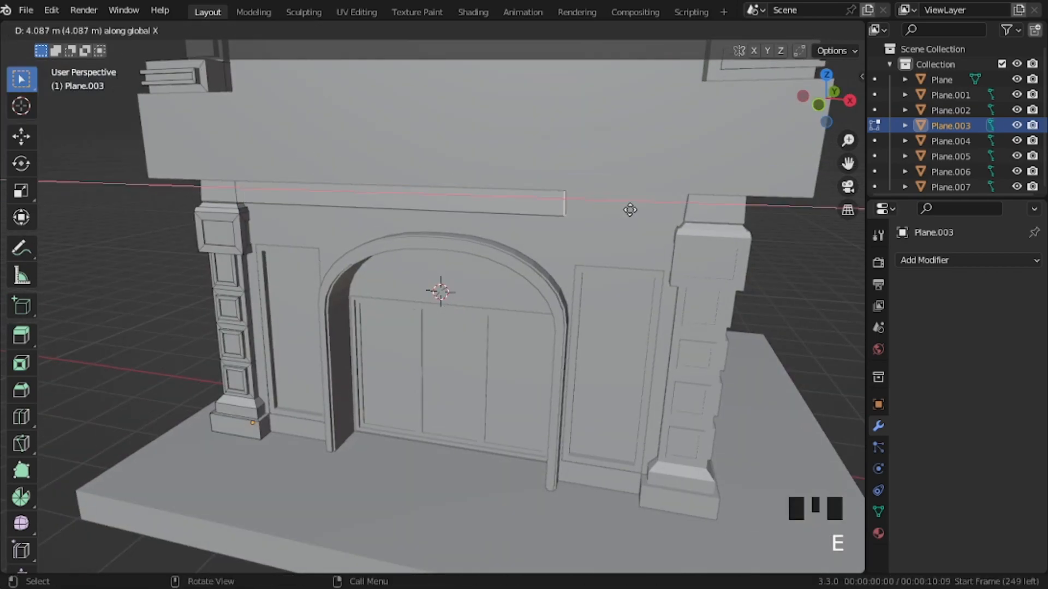
{"action": "left_click", "coordinate": [747, 226]}
{"action": "key", "text": "Tab"}
Step: Join the left front, right front and right rear corner column objects into a single object
{"action": "middle_click_drag", "start_coordinate": [735, 235], "coordinate": [665, 222]}
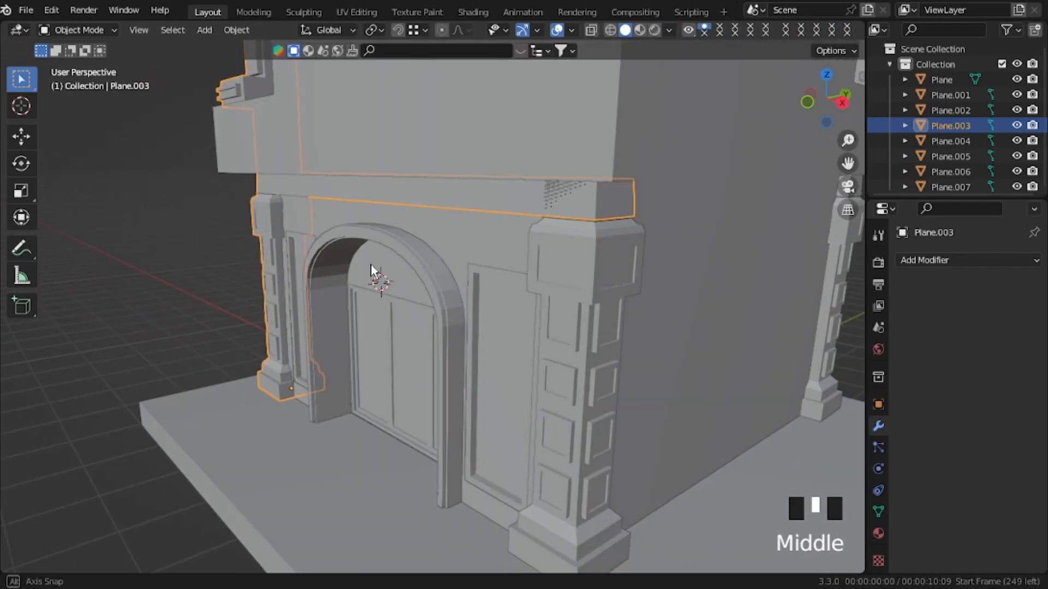
{"action": "left_click", "coordinate": [598, 311], "text": "shift"}
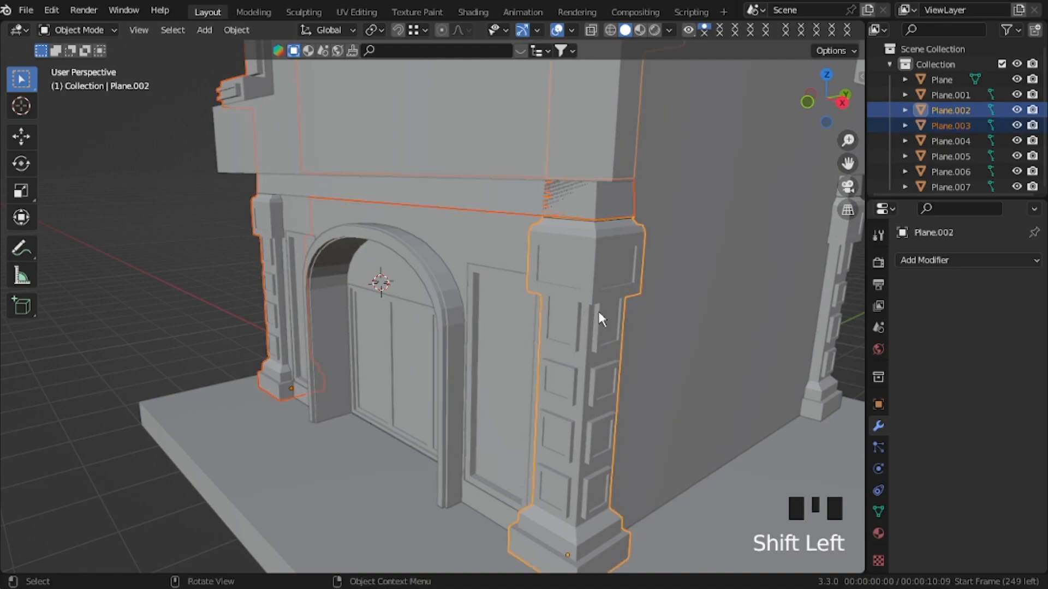
{"action": "key", "text": "shift+grave"}
{"action": "left_click", "coordinate": [624, 302]}
{"action": "left_click", "coordinate": [627, 301], "text": "shift"}
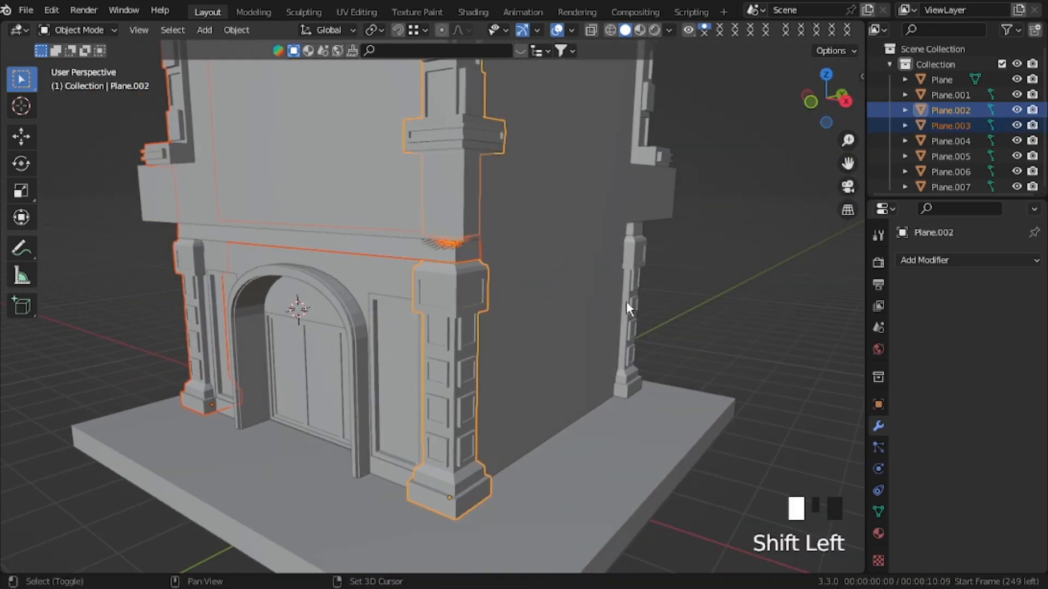
{"action": "key", "text": "ctrl+j"}
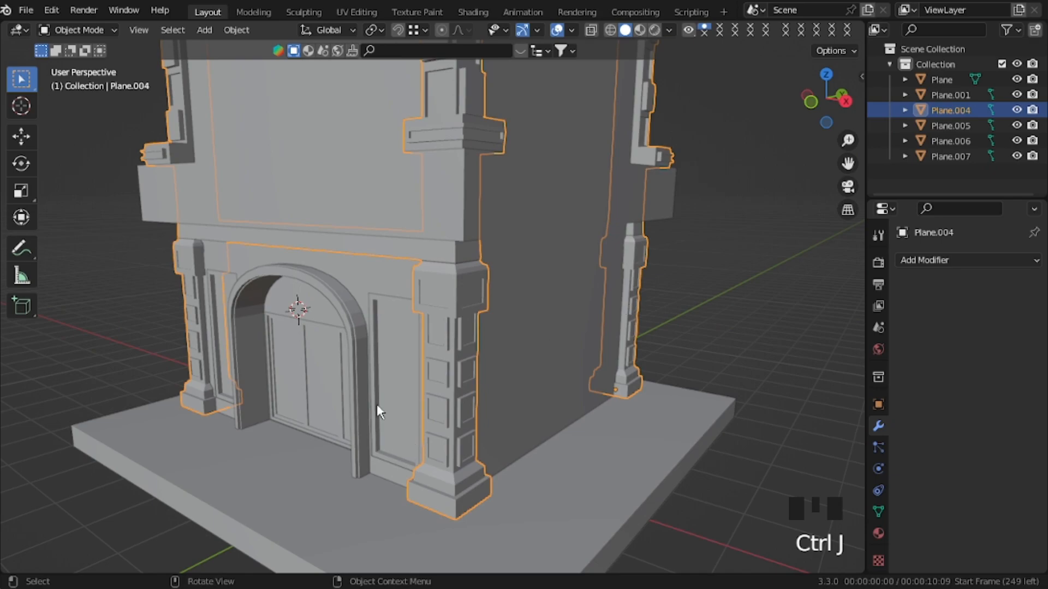
Step: Extrude the underside face of the connecting beam downward to add a second strip beneath it
{"action": "middle_click_drag", "start_coordinate": [485, 311], "coordinate": [608, 306]}
{"action": "left_click", "coordinate": [414, 226]}
{"action": "key", "text": "Tab"}
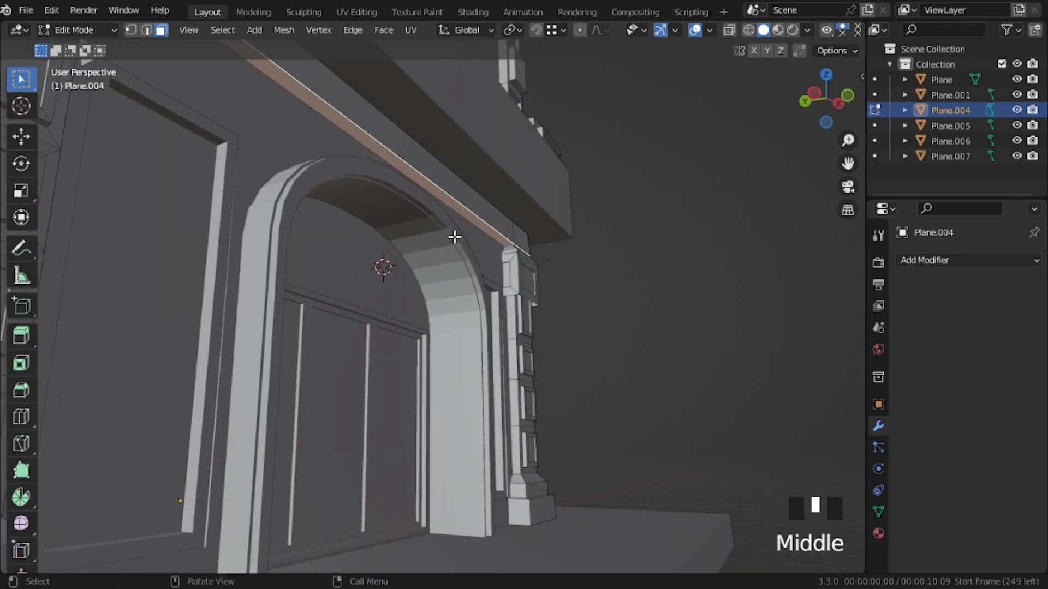
{"action": "key", "text": "e"}
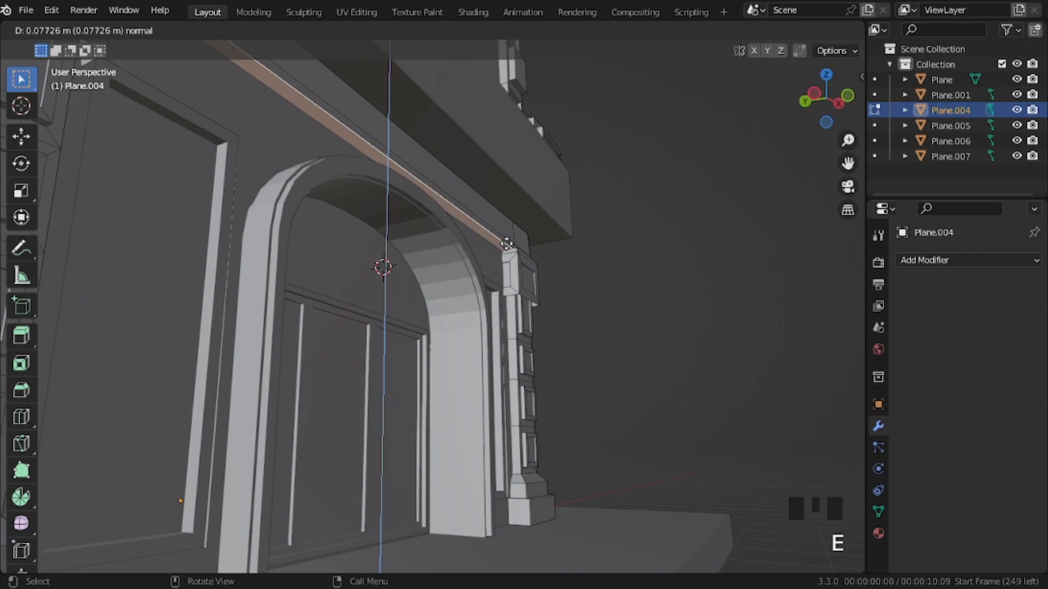
{"action": "left_click", "coordinate": [479, 249]}
Step: Add a vertical loop cut across the beam, flatten it with an X scale of 0, and move it left of the arch's centre
{"action": "middle_click_drag", "start_coordinate": [339, 233], "coordinate": [328, 239]}
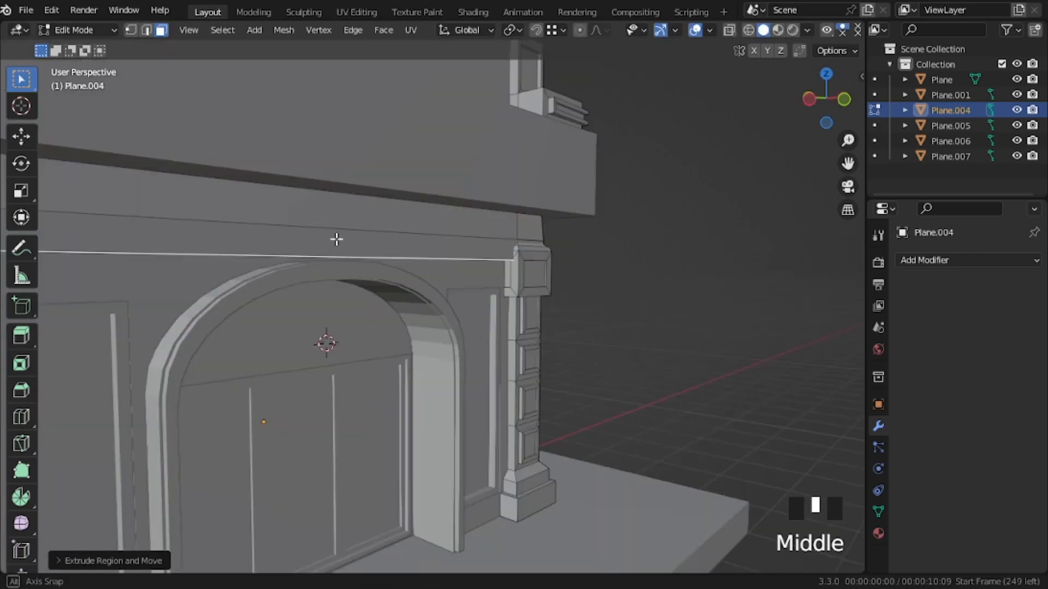
{"action": "key", "text": "shift+grave"}
{"action": "left_click", "coordinate": [334, 253]}
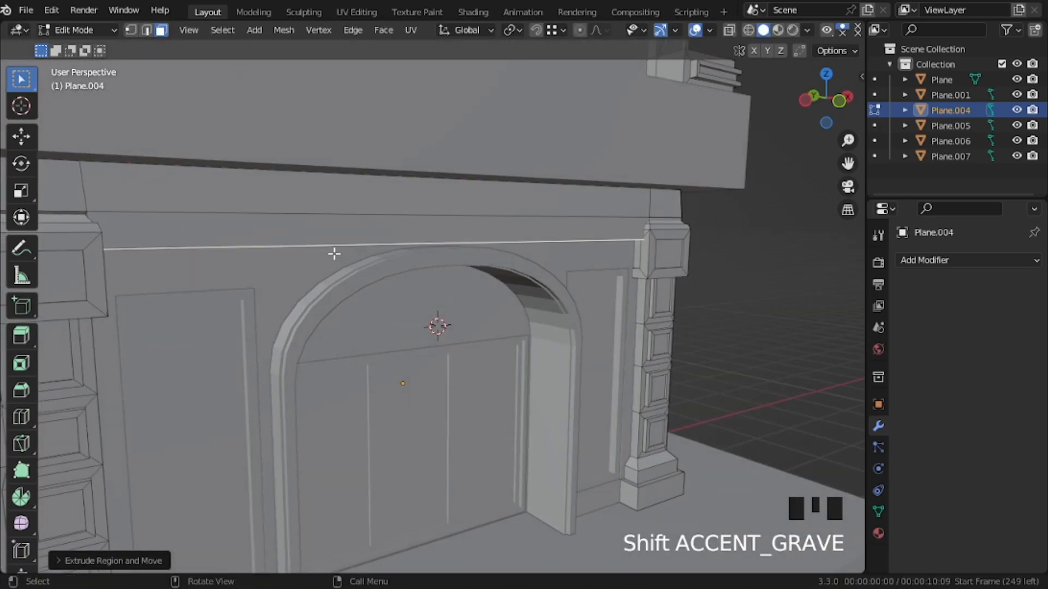
{"action": "key", "text": "KP_1"}
{"action": "key", "text": "ctrl+r"}
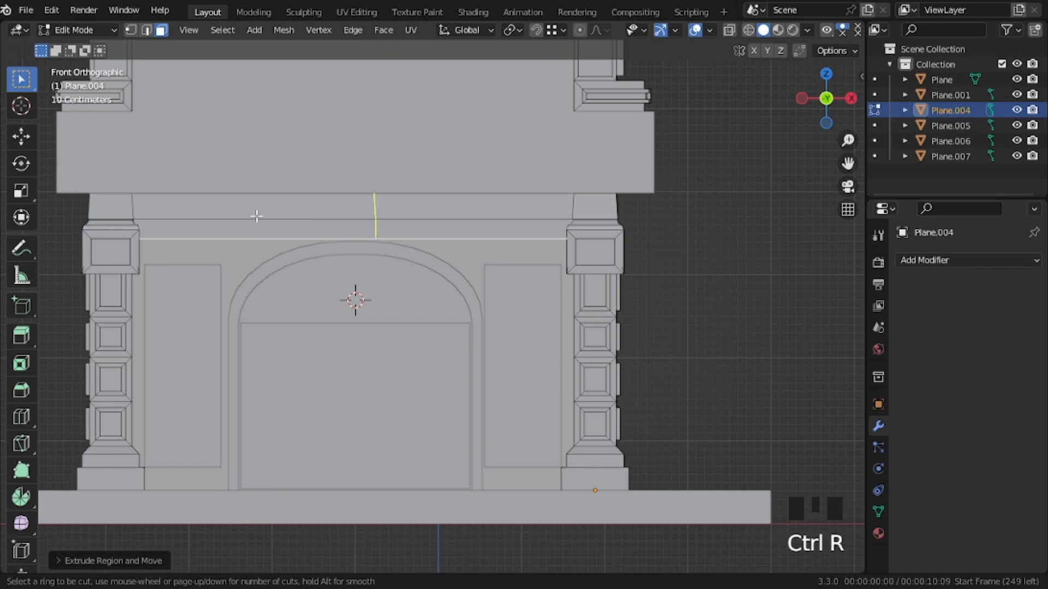
{"action": "left_click", "coordinate": [255, 216]}
{"action": "left_click", "coordinate": [249, 218]}
{"action": "type", "text": "s"}
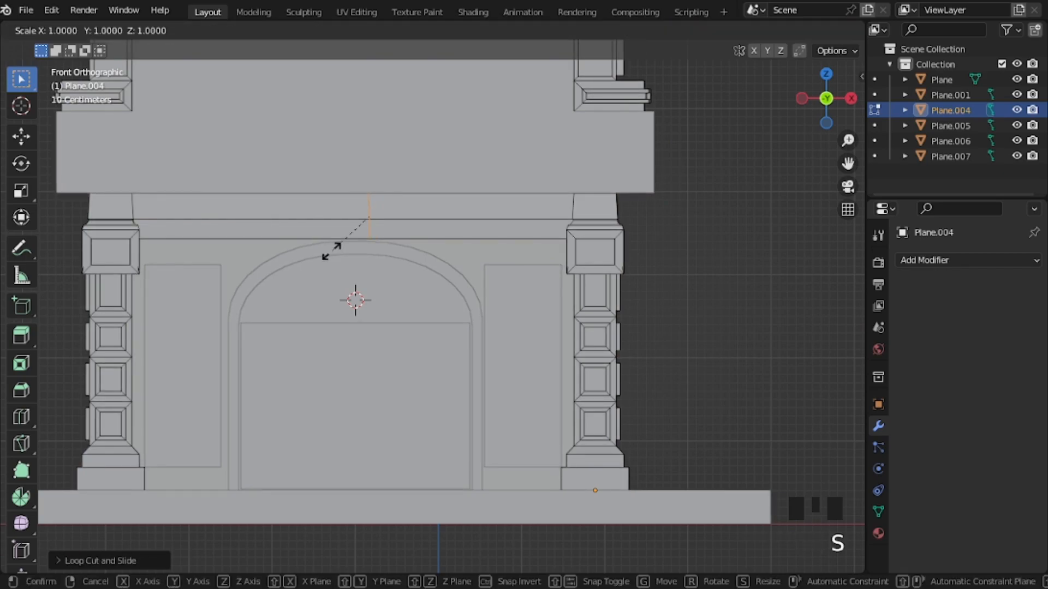
{"action": "type", "text": "x0"}
{"action": "key", "text": "Return"}
{"action": "key", "text": "g"}
{"action": "key", "text": "x"}
{"action": "left_click", "coordinate": [286, 246]}
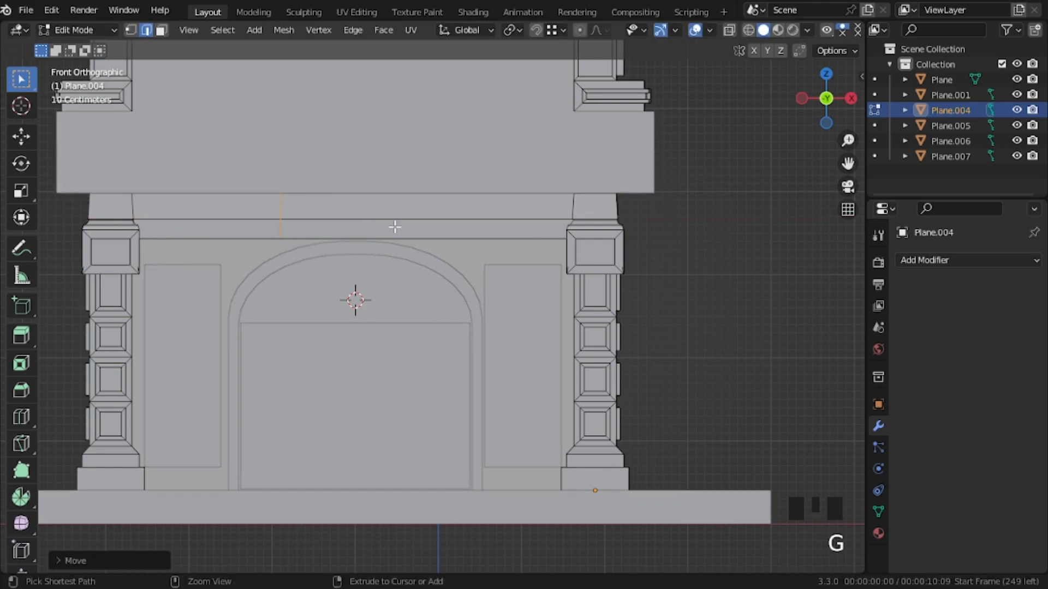
Step: Add a second vertical loop cut to the beam, flatten it with an X scale of 0, and place it right of the arch's centre
{"action": "key", "text": "ctrl+r"}
{"action": "left_click", "coordinate": [393, 227]}
{"action": "left_click", "coordinate": [395, 226]}
{"action": "type", "text": "sx0"}
{"action": "key", "text": "Return"}
{"action": "key", "text": "g"}
{"action": "key", "text": "x"}
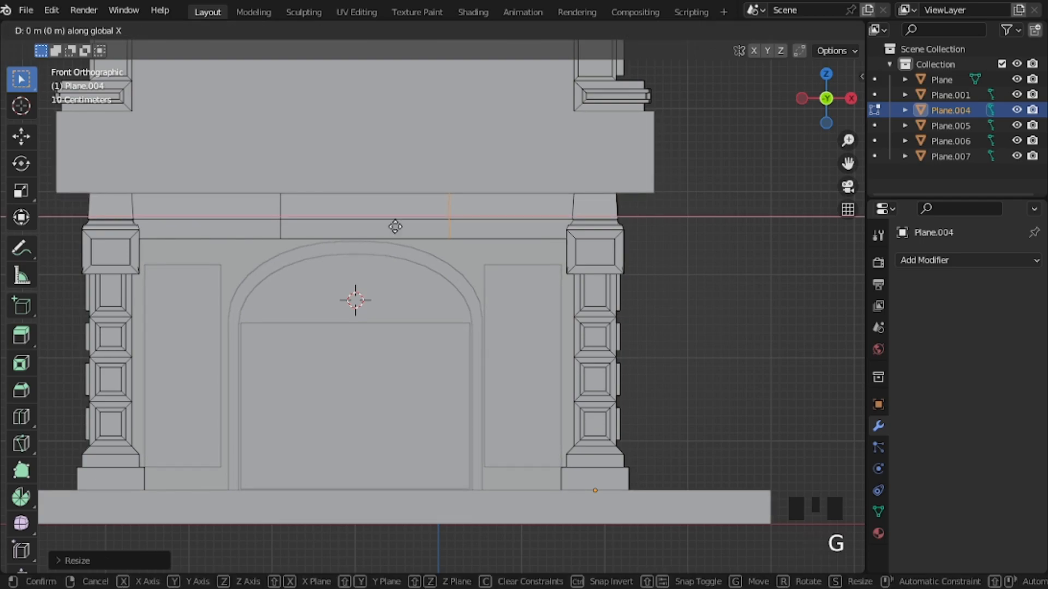
{"action": "left_click", "coordinate": [429, 252]}
{"action": "key", "text": "g"}
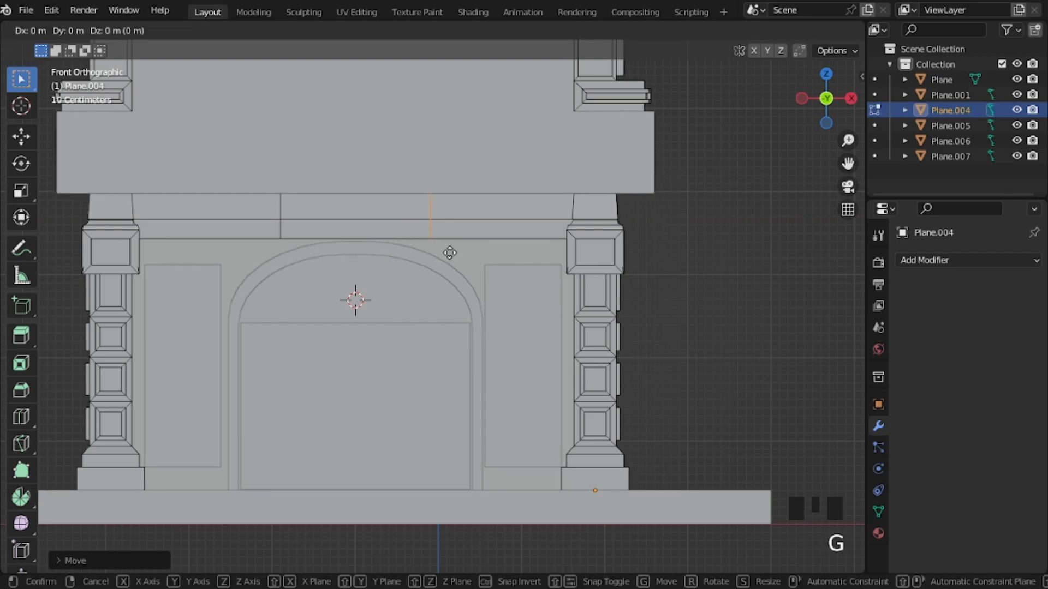
{"action": "key", "text": "x"}
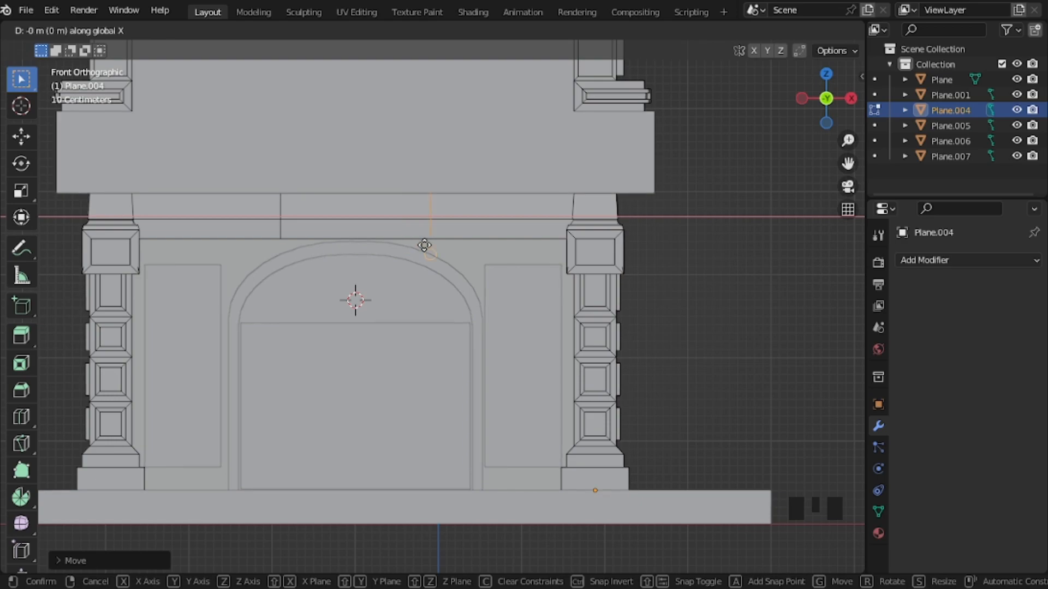
{"action": "left_click", "coordinate": [424, 245]}
{"action": "middle_click_drag", "start_coordinate": [458, 273], "coordinate": [460, 243]}
{"action": "key", "text": "e"}
{"action": "right_click", "coordinate": [499, 180]}
{"action": "key", "text": "ctrl+z"}
Step: Extrude the underside faces of the beam's two outer sections downward about 0.31 m on either side of the arch
{"action": "key", "text": "3"}
{"action": "left_click", "coordinate": [499, 181]}
{"action": "left_click", "coordinate": [213, 173], "text": "shift"}
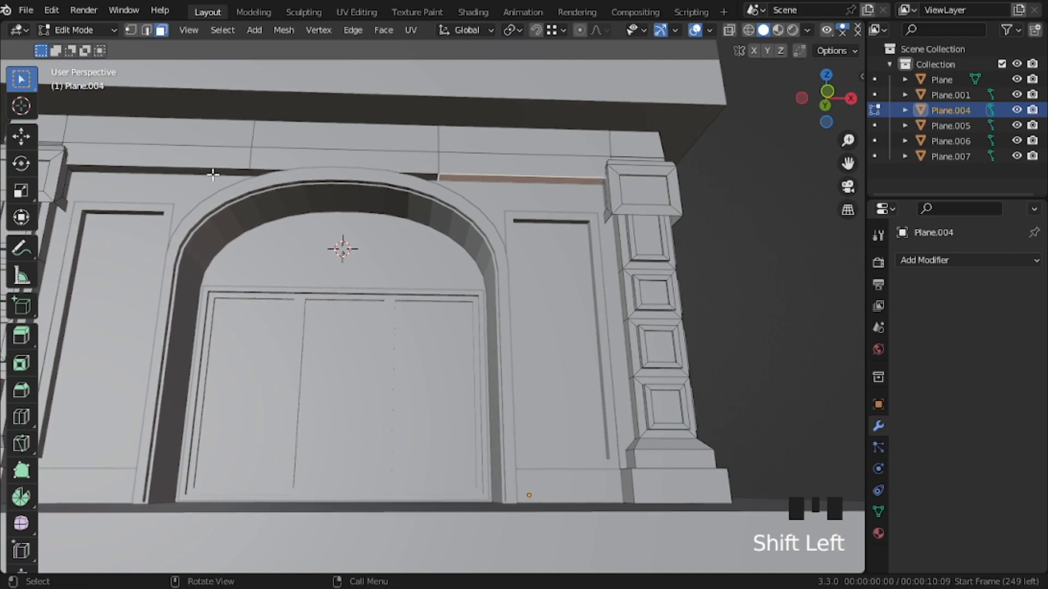
{"action": "left_click", "coordinate": [214, 172], "text": "shift"}
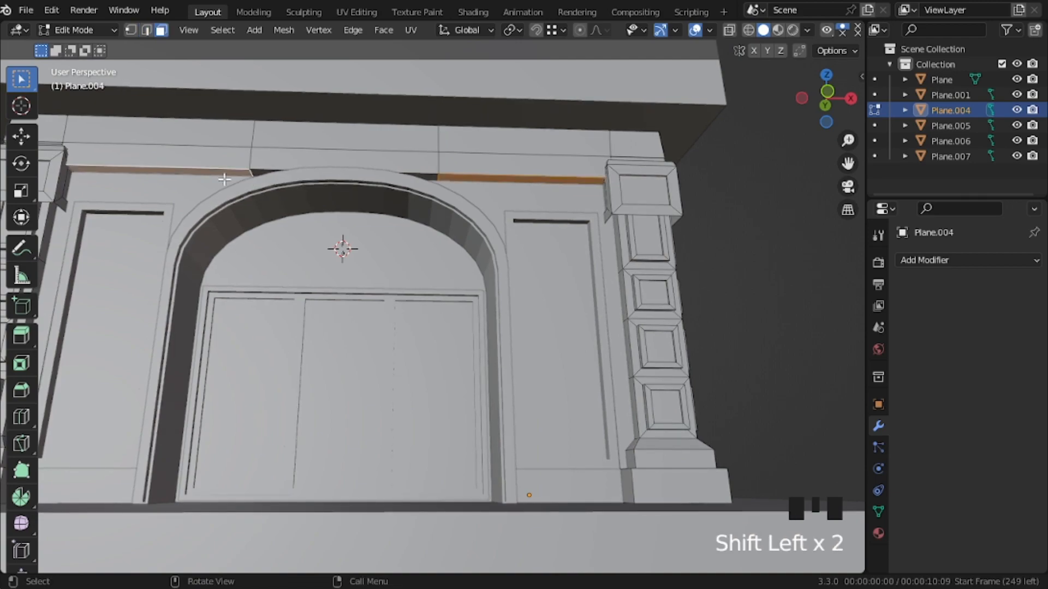
{"action": "key", "text": "e"}
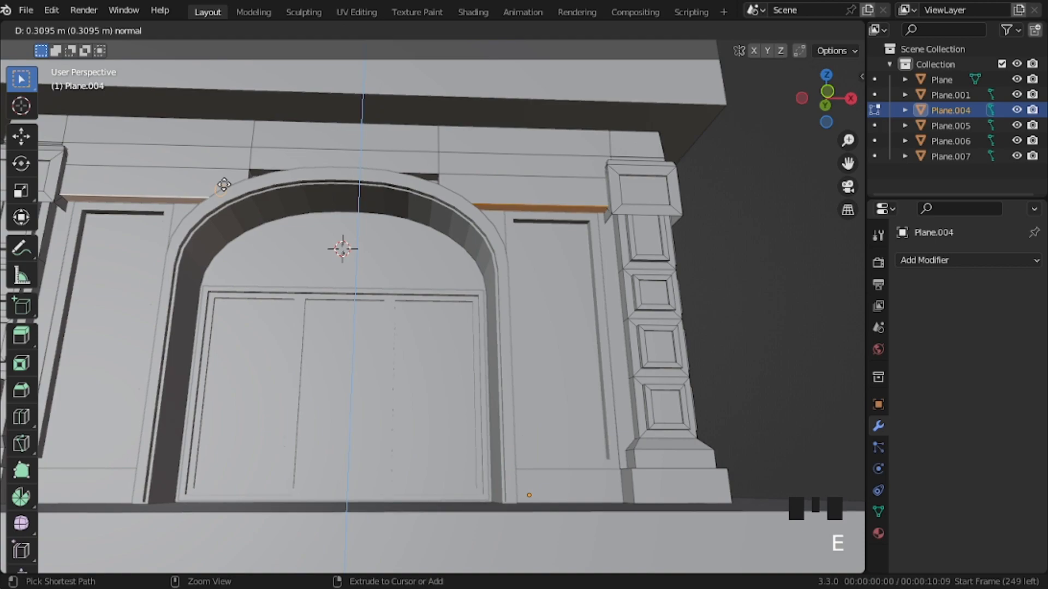
{"action": "left_click", "coordinate": [224, 185]}
Step: Inset the front faces of the two lowered beam blocks beside the arch
{"action": "middle_click_drag", "start_coordinate": [224, 186], "coordinate": [297, 236]}
{"action": "left_click", "coordinate": [232, 226]}
{"action": "left_click", "coordinate": [510, 235], "text": "shift"}
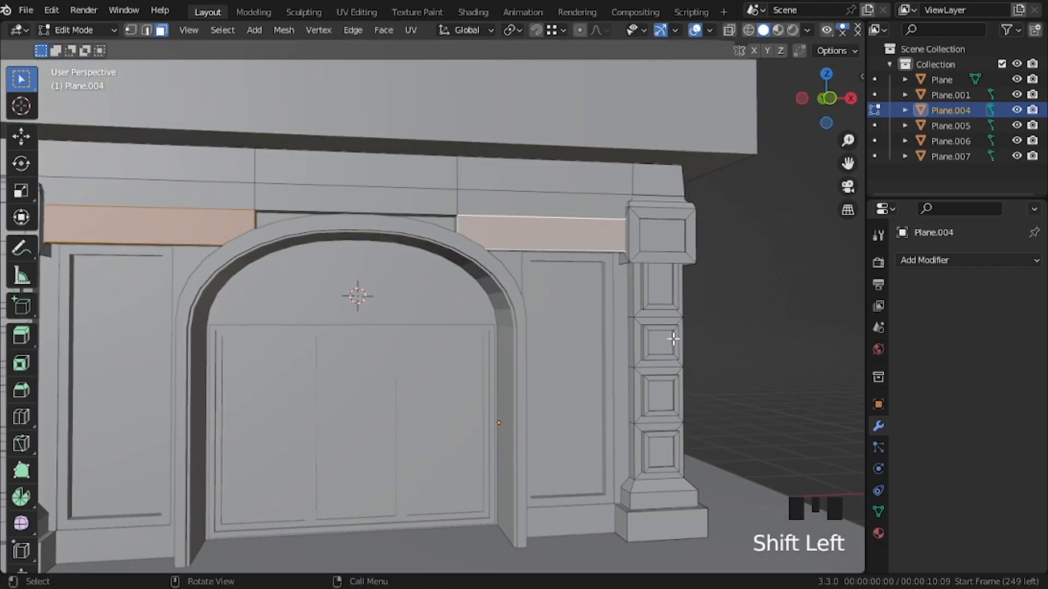
{"action": "key", "text": "i"}
{"action": "left_click", "coordinate": [617, 314]}
{"action": "key", "text": "e"}
{"action": "left_click", "coordinate": [617, 317]}
{"action": "middle_click_drag", "start_coordinate": [451, 287], "coordinate": [693, 388]}
{"action": "key", "text": "ctrl+z"}
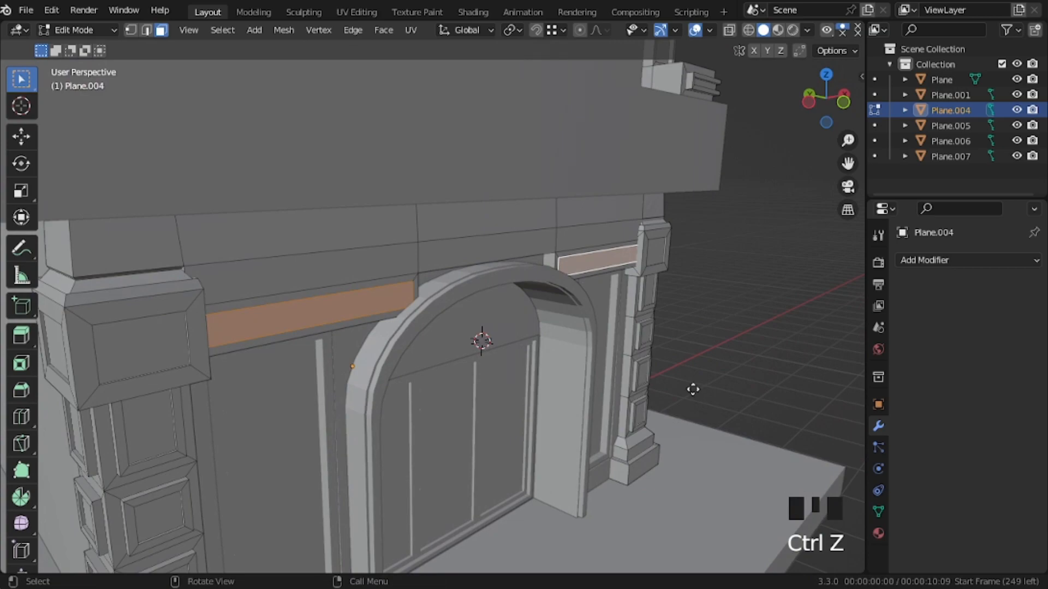
Step: Extrude the two inset block faces inward to form shallow recessed panels above the wall panels
{"action": "key", "text": "e"}
{"action": "left_click", "coordinate": [688, 388]}
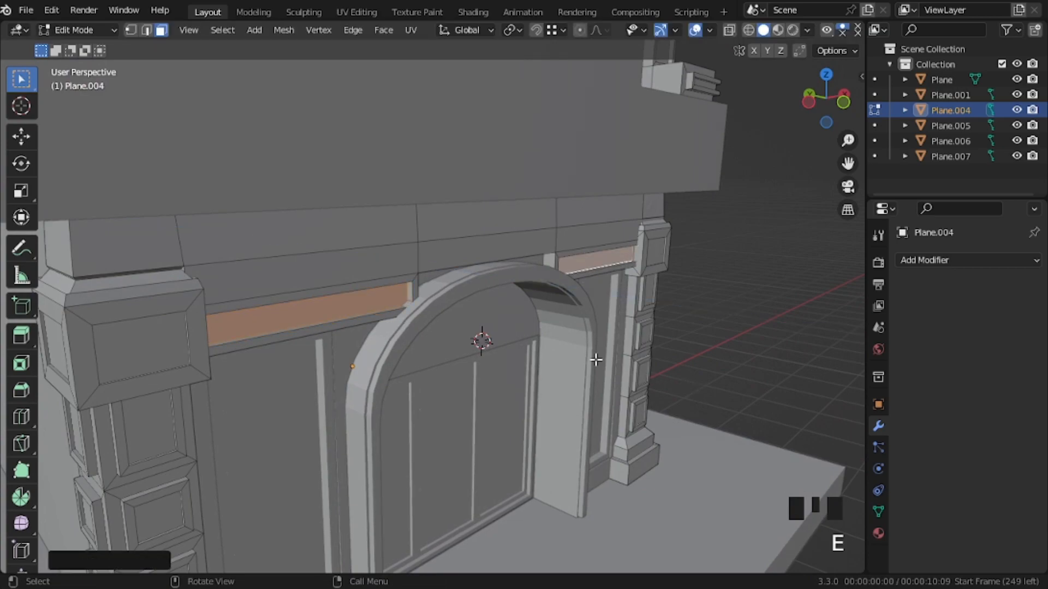
{"action": "key", "text": "Tab"}
{"action": "key", "text": "Tab"}
Step: Inset the three front faces of the beam's middle strip together and extrude them outward about 0.15 m as a projecting molding
{"action": "left_click", "coordinate": [505, 248]}
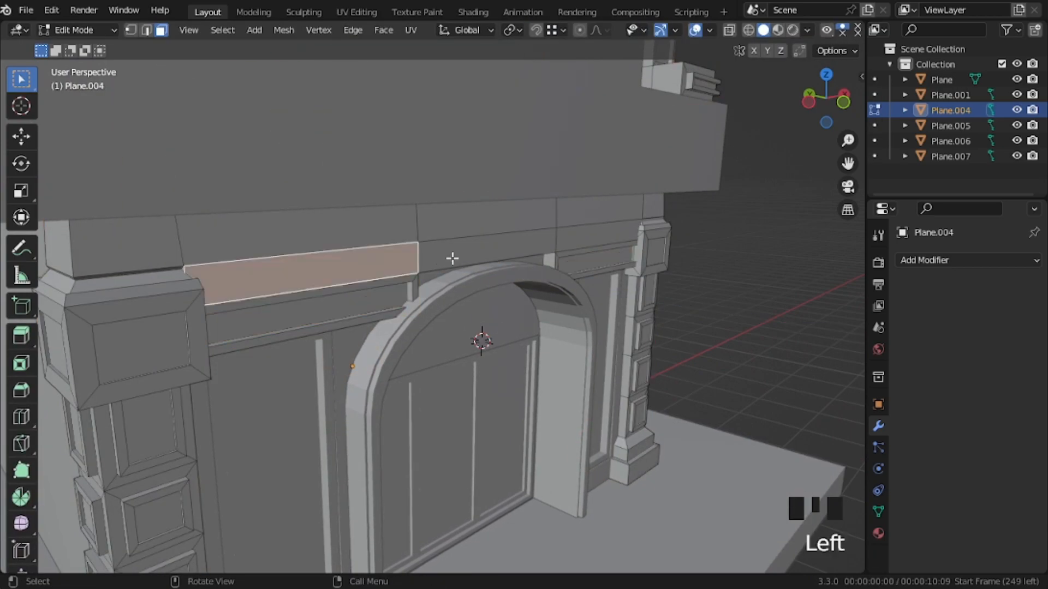
{"action": "left_click", "coordinate": [557, 241], "text": "shift"}
{"action": "left_click", "coordinate": [498, 243], "text": "shift"}
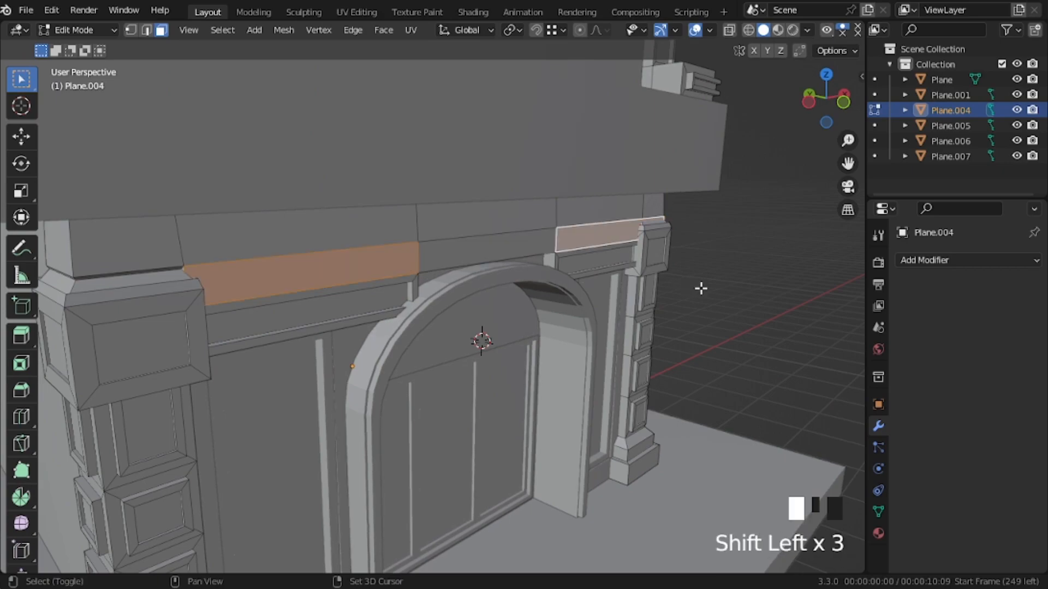
{"action": "key", "text": "i"}
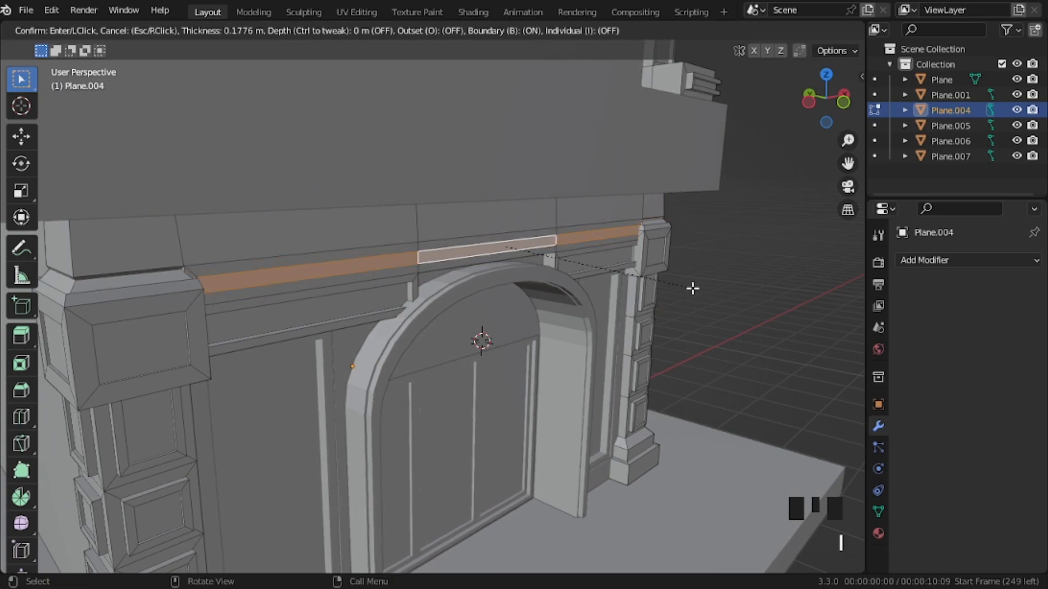
{"action": "left_click", "coordinate": [699, 293]}
{"action": "key", "text": "e"}
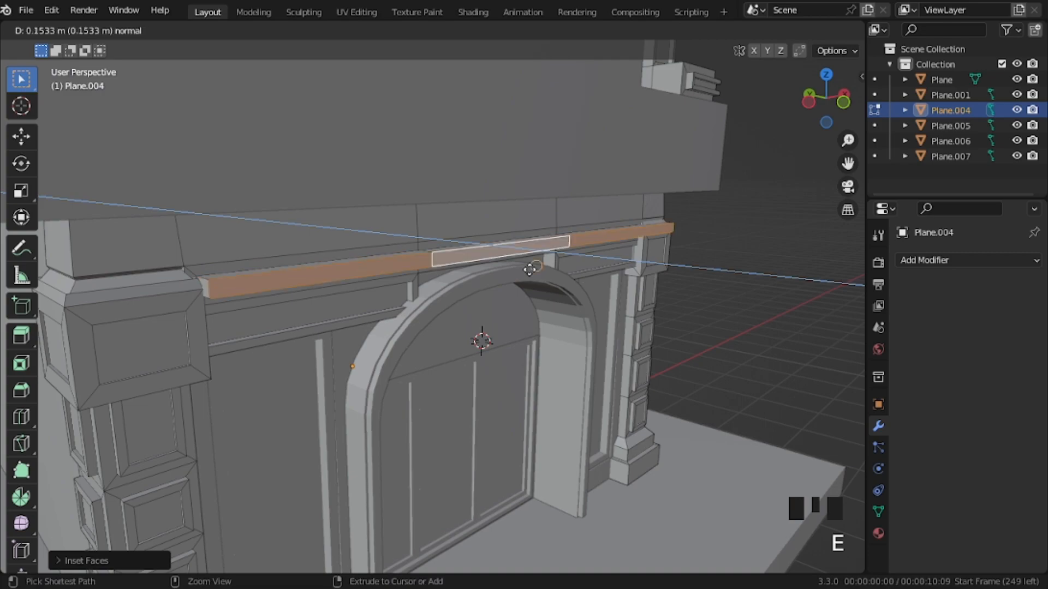
{"action": "left_click", "coordinate": [521, 278]}
{"action": "key", "text": "Tab"}
Step: Examine the finished entrance front, the door threshold and the plain side wall between the columns from several viewpoints
{"action": "mouse_move", "coordinate": [444, 293]}
{"action": "middle_mouse_down"}
{"action": "mouse_move", "coordinate": [473, 296]}
{"action": "mouse_move", "coordinate": [453, 305]}
{"action": "middle_mouse_up"}
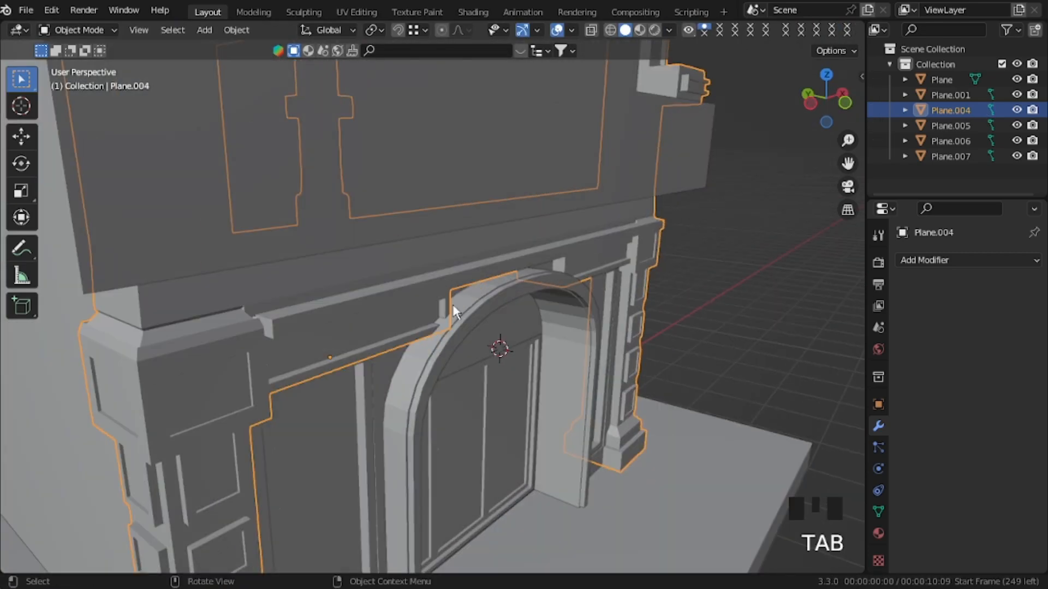
{"action": "key", "text": "shift+grave"}
{"action": "key", "text": "d"}
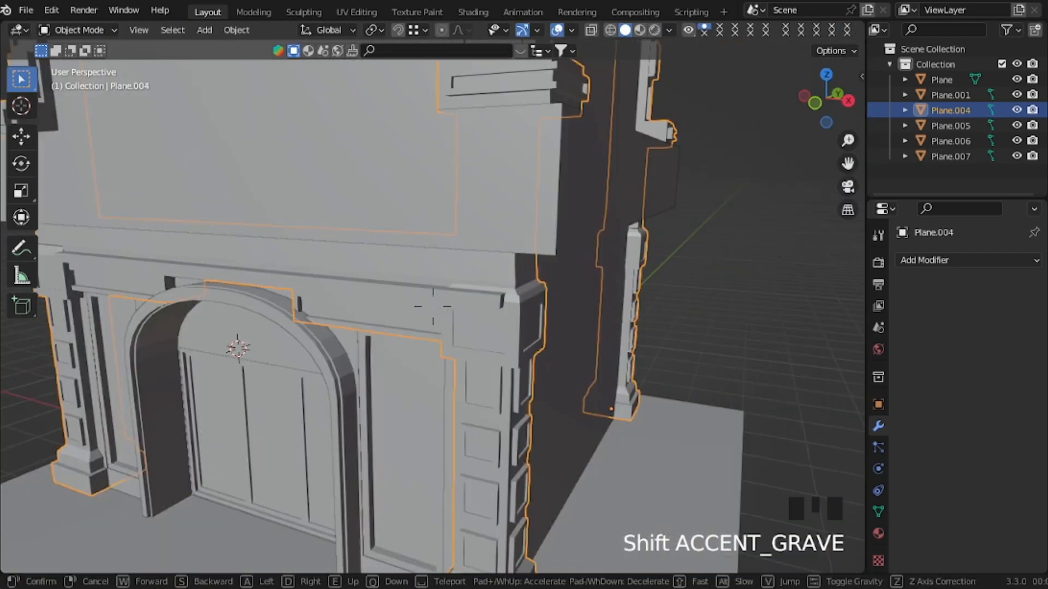
{"action": "key", "text": "s"}
{"action": "key", "text": "d"}
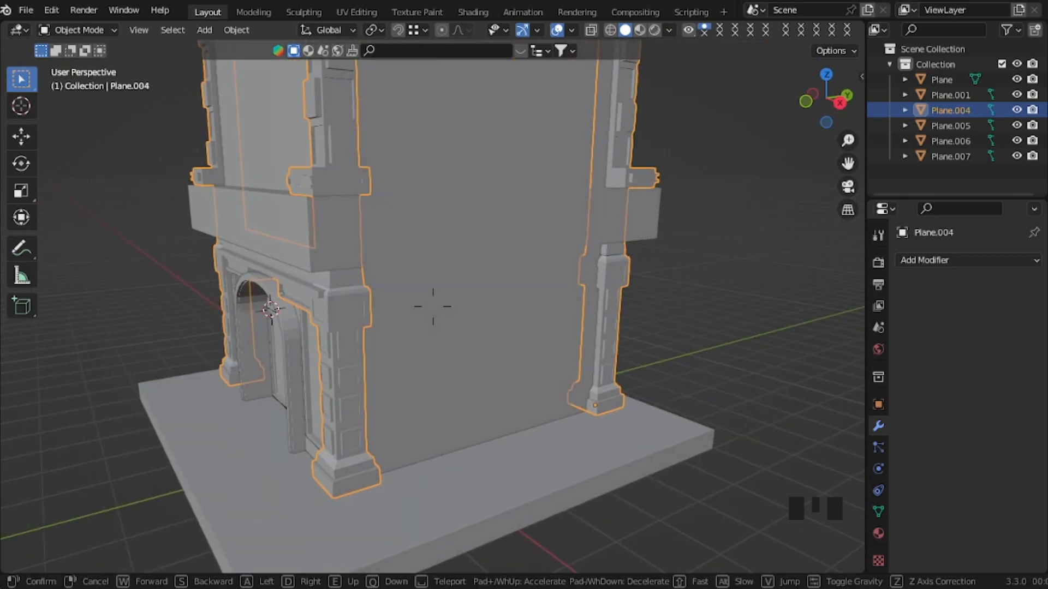
{"action": "key", "text": "a"}
{"action": "key", "text": "w"}
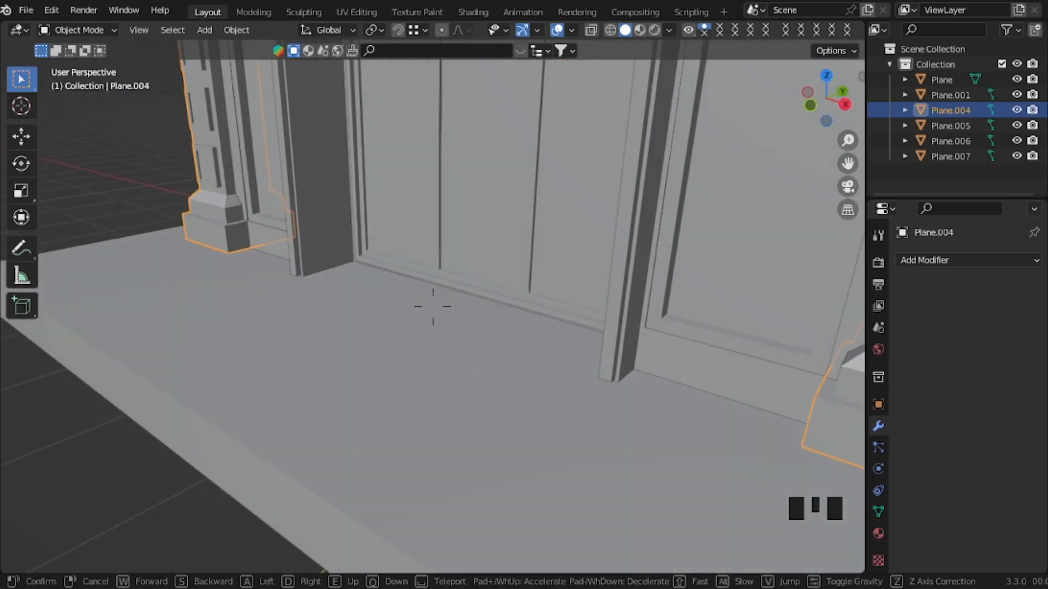
{"action": "key", "text": "w"}
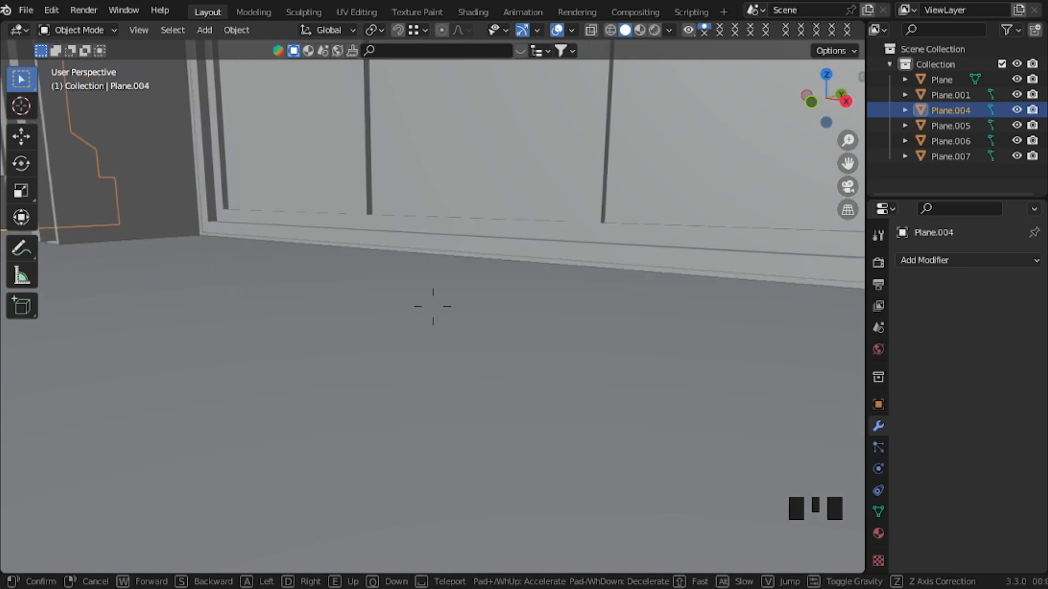
{"action": "key", "text": "s"}
{"action": "key", "text": "d"}
{"action": "left_click", "coordinate": [451, 303]}
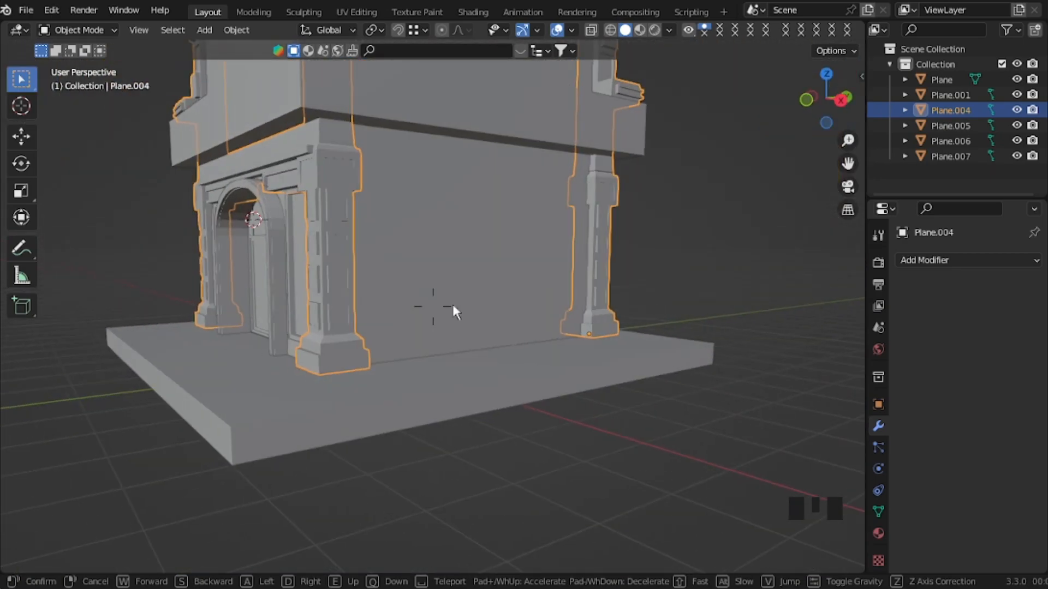
Step: Snap the 3D cursor to the centre of the building's lower side wall face
{"action": "key", "text": "Tab"}
{"action": "key", "text": "Tab"}
{"action": "key", "text": "KP_3"}
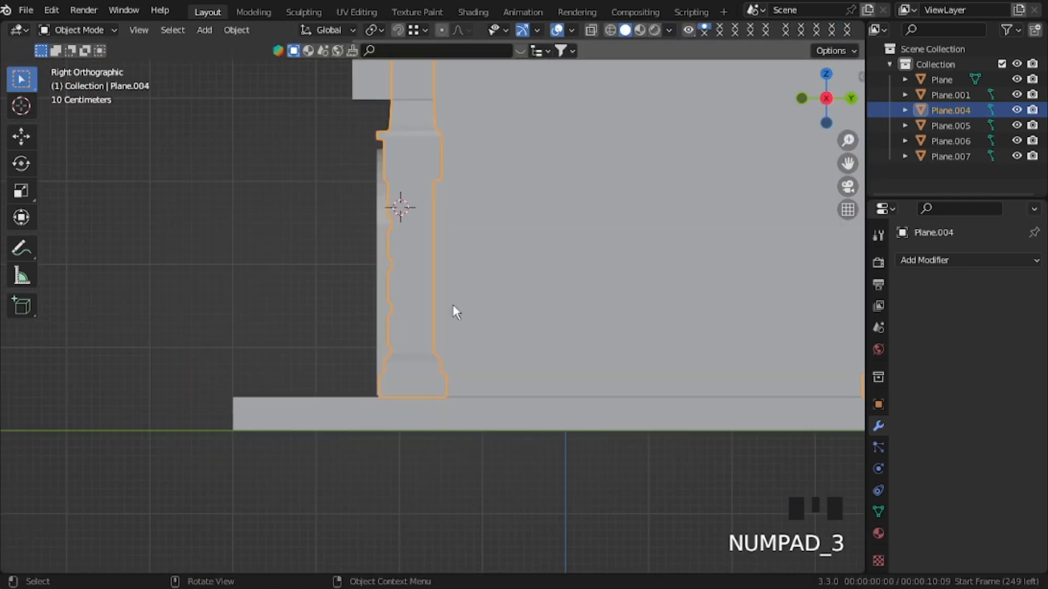
{"action": "key", "text": "KP_Subtract"}
{"action": "key", "text": "KP_Subtract"}
{"action": "key", "text": "KP_Subtract"}
{"action": "key", "text": "KP_Subtract"}
{"action": "middle_click_drag", "start_coordinate": [529, 253], "coordinate": [399, 349], "text": "shift"}
{"action": "scroll", "coordinate": [399, 350], "scroll_direction": "up", "scroll_amount": 1, "text": "shift"}
{"action": "left_click", "coordinate": [428, 354]}
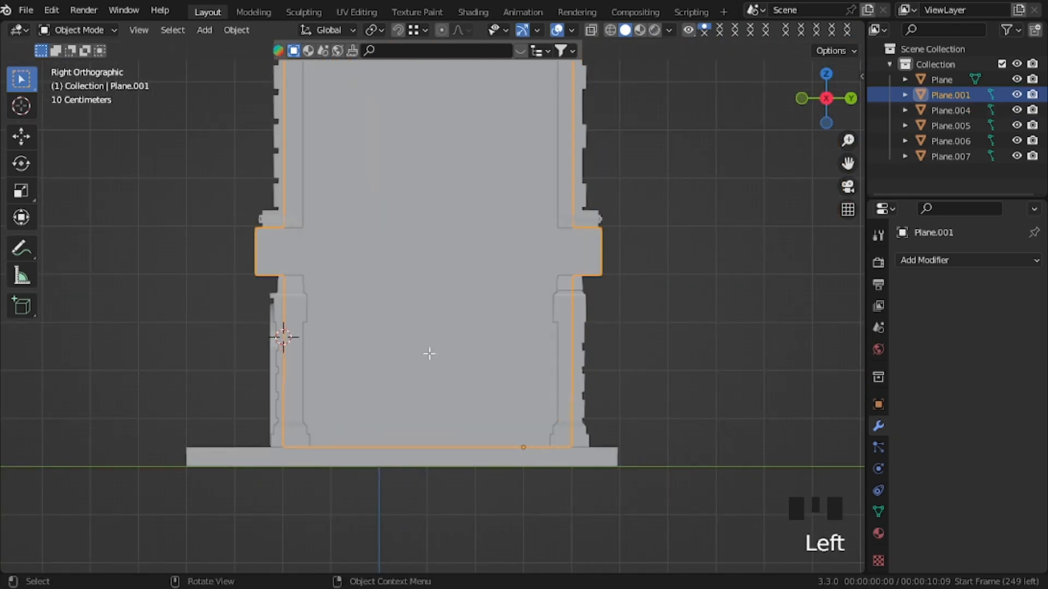
{"action": "key", "text": "Tab"}
{"action": "left_click", "coordinate": [427, 354]}
{"action": "key", "text": "shift+s"}
{"action": "left_click", "coordinate": [440, 419]}
{"action": "key", "text": "Tab"}
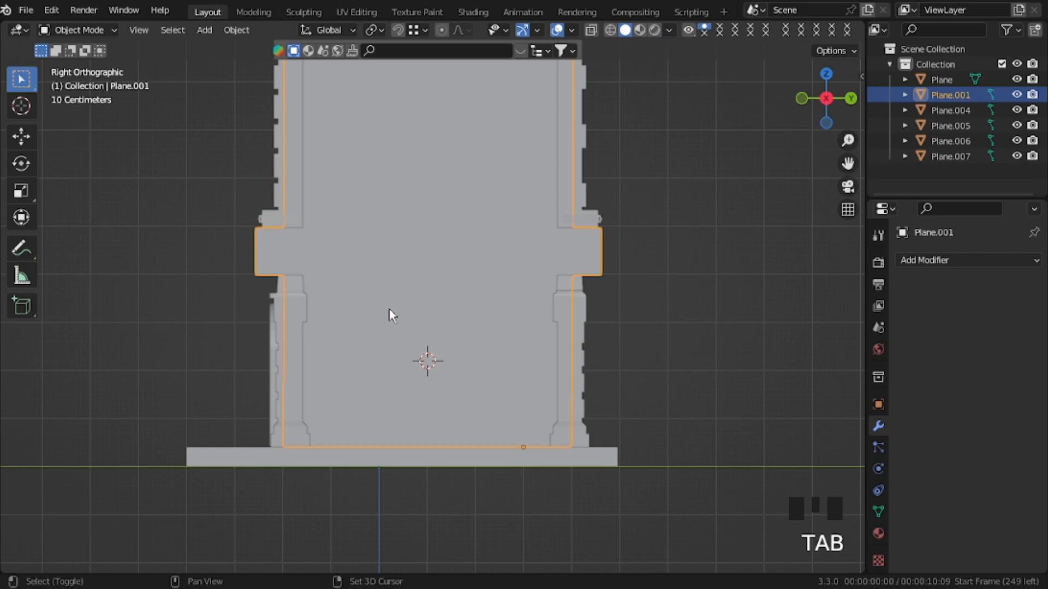
Step: Add a plane at the 3D cursor and rotate it 90° about the Y axis so it lies parallel to the side wall
{"action": "key", "text": "shift+a"}
{"action": "mouse_move", "coordinate": [342, 277]}
{"action": "left_click", "coordinate": [435, 277]}
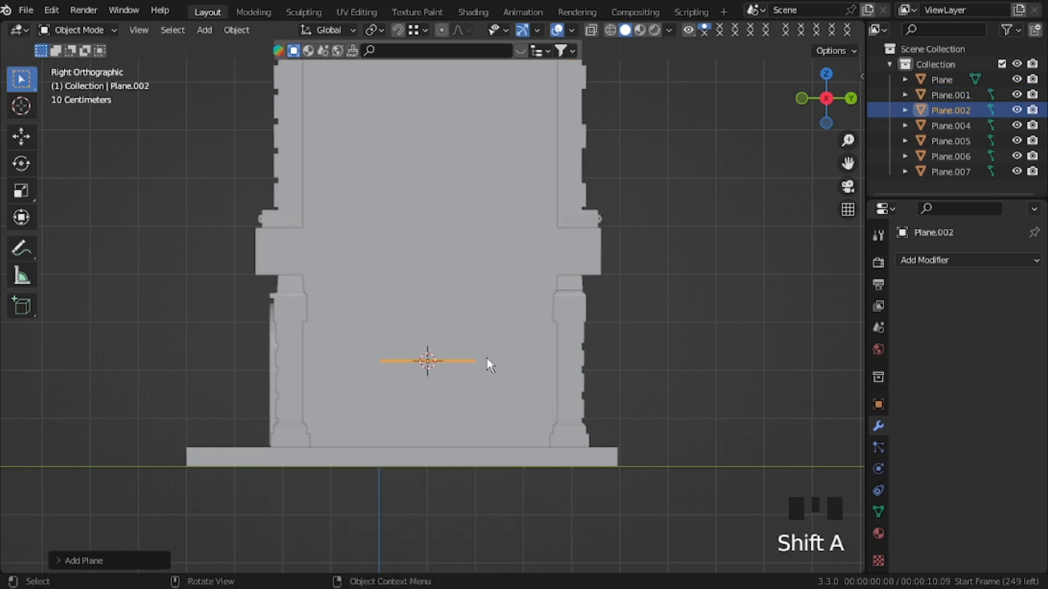
{"action": "type", "text": "ry90"}
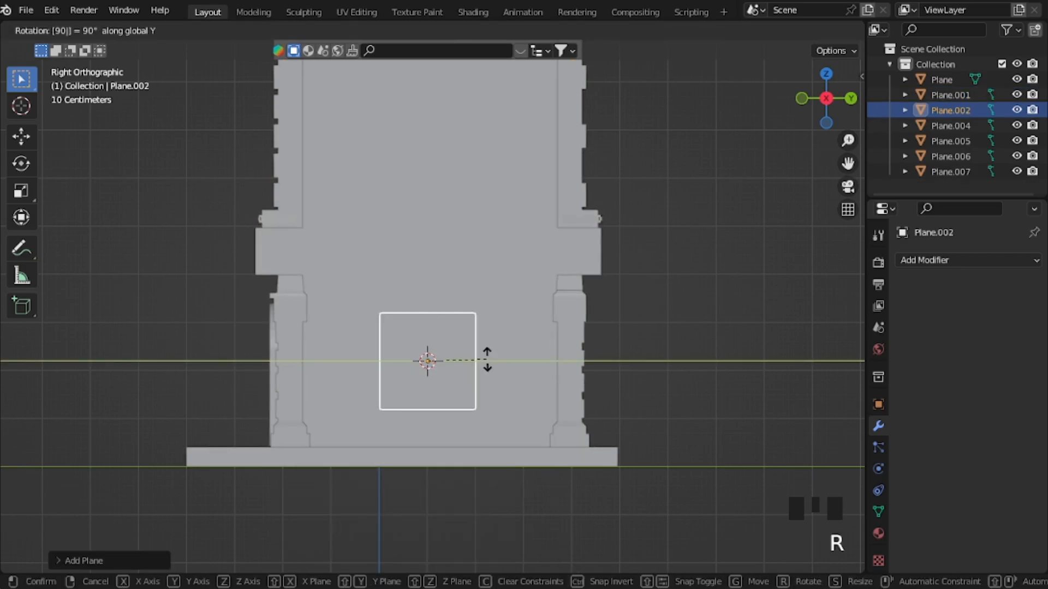
{"action": "key", "text": "Return"}
Step: Lower the plane toward the wall's base and shift it about -1.45 m along Y to sit beside the front pillar
{"action": "key", "text": "g"}
{"action": "key", "text": "z"}
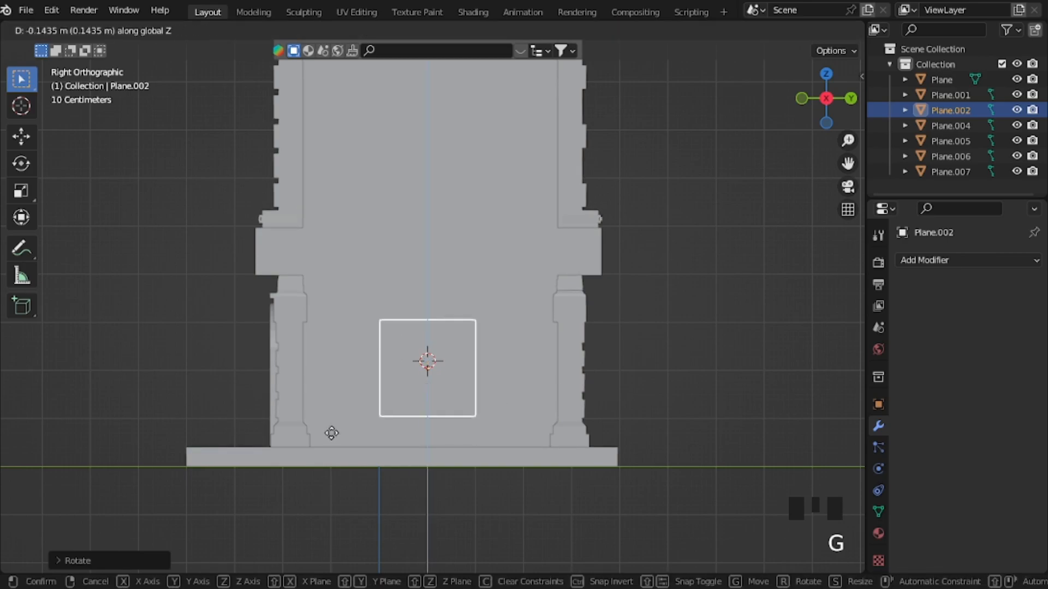
{"action": "left_click", "coordinate": [315, 433]}
{"action": "key", "text": "g"}
{"action": "key", "text": "y"}
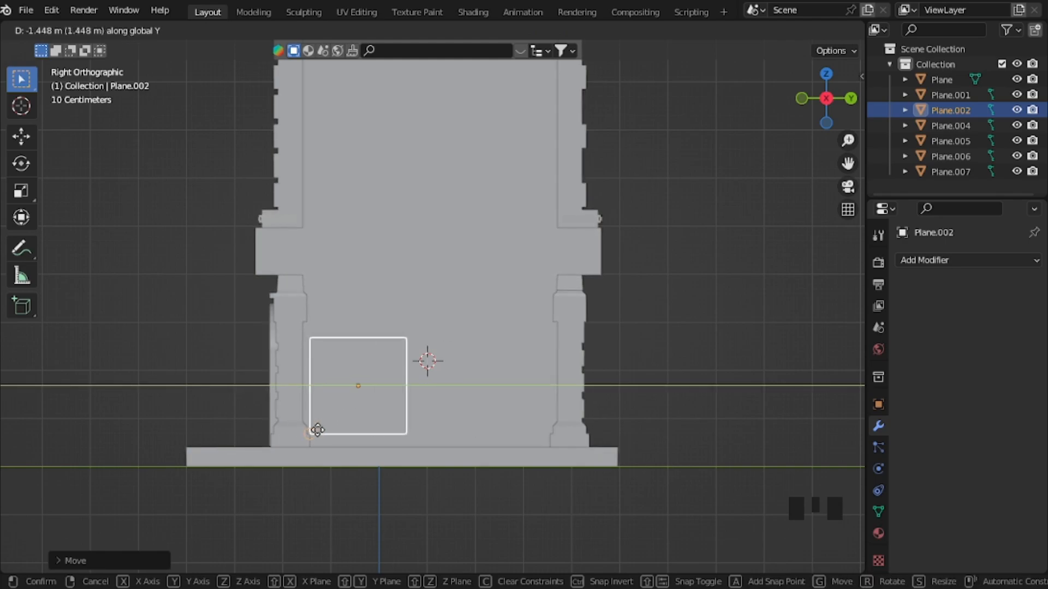
{"action": "left_click", "coordinate": [319, 436]}
Step: Raise the plane's top edge along Z to form a tall window panel reaching near the pillar's capital
{"action": "key", "text": "Tab"}
{"action": "key", "text": "2"}
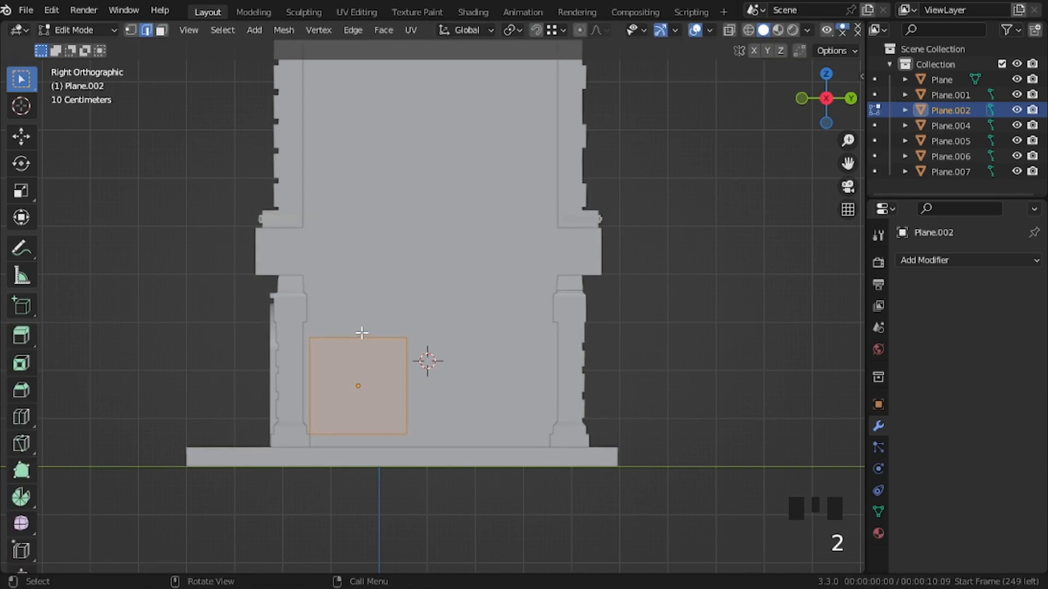
{"action": "key", "text": "g"}
{"action": "key", "text": "z"}
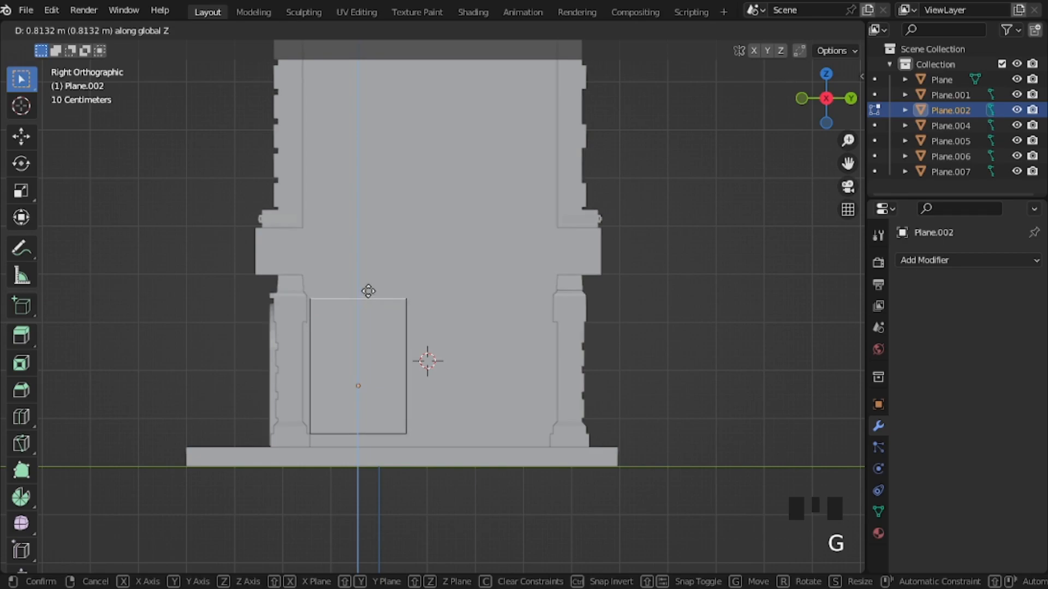
{"action": "left_click", "coordinate": [371, 283]}
{"action": "key", "text": "Tab"}
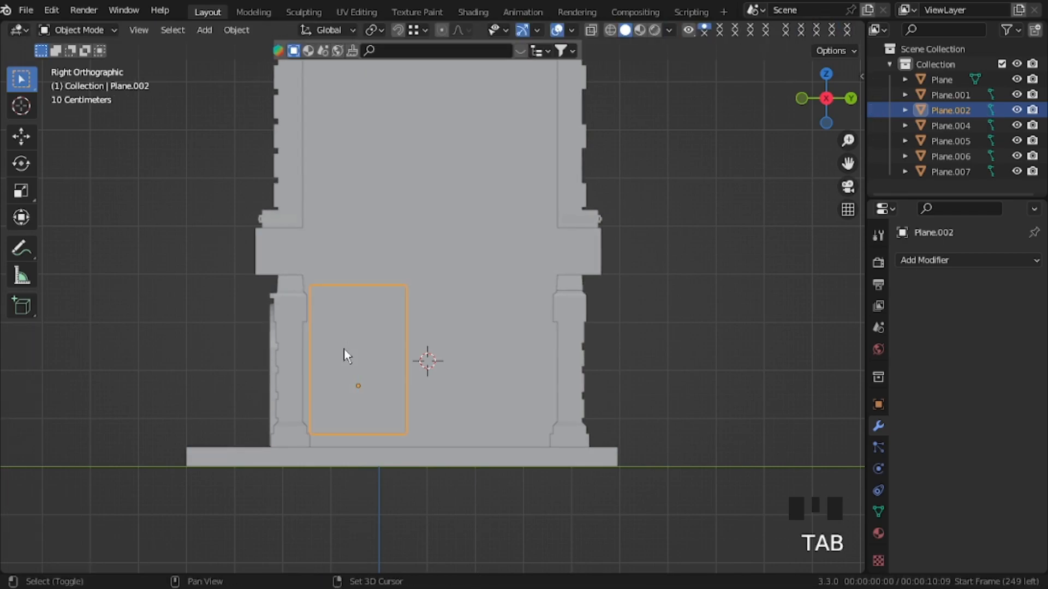
Step: Duplicate the window panel about 3 m along Y so the copy sits beside the rear pillar
{"action": "key", "text": "shift+d"}
{"action": "right_click", "coordinate": [350, 349]}
{"action": "key", "text": "shift+d"}
{"action": "key", "text": "x"}
{"action": "key", "text": "y"}
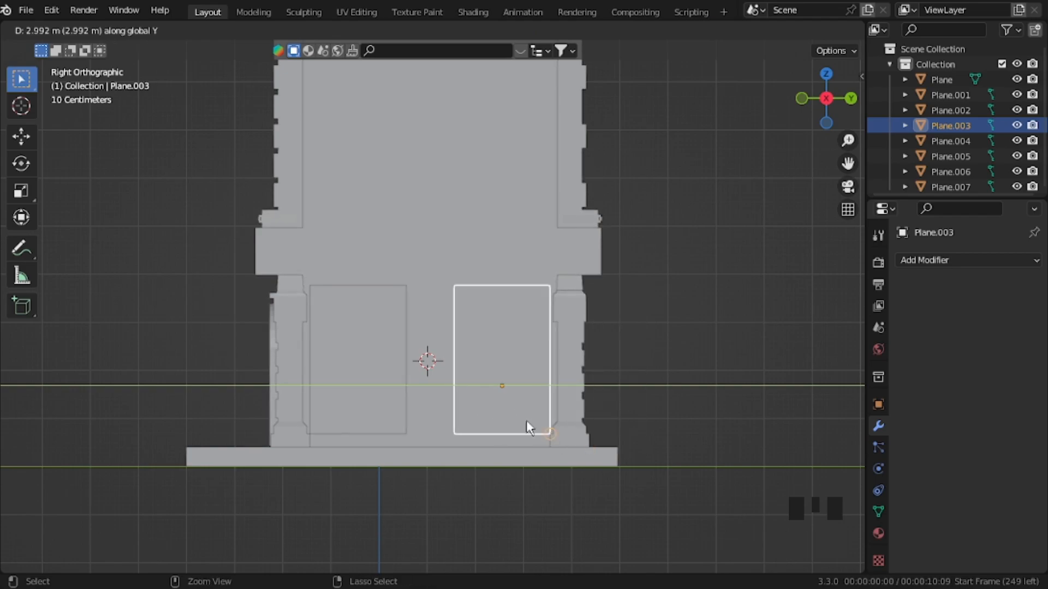
{"action": "left_click", "coordinate": [538, 427]}
Step: Join the two window panels on the side wall into one object
{"action": "middle_click_drag", "start_coordinate": [472, 393], "coordinate": [351, 339]}
{"action": "key", "text": "Tab"}
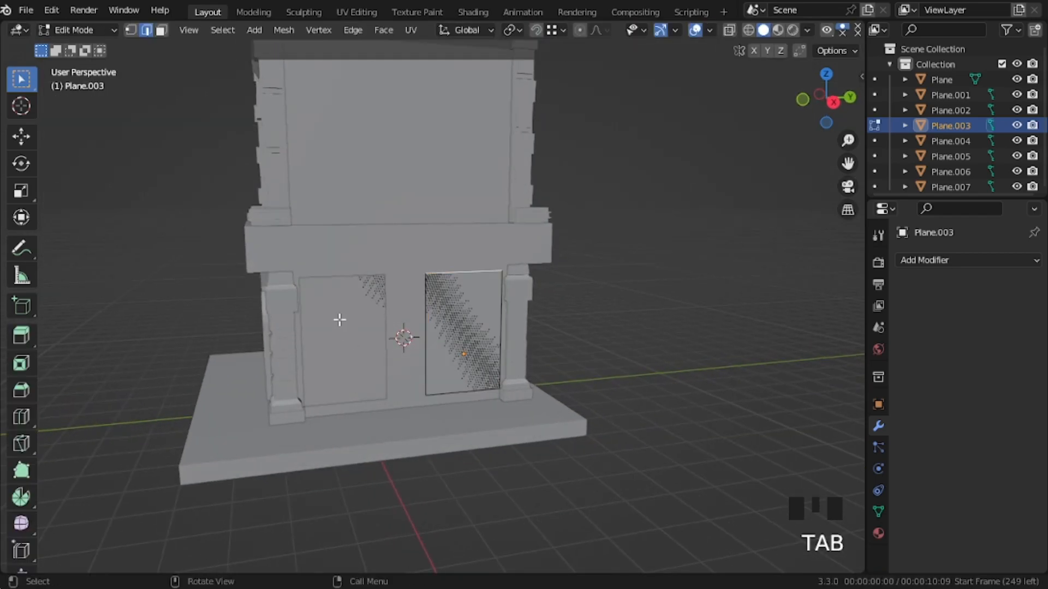
{"action": "key", "text": "Tab"}
{"action": "left_click", "coordinate": [339, 319]}
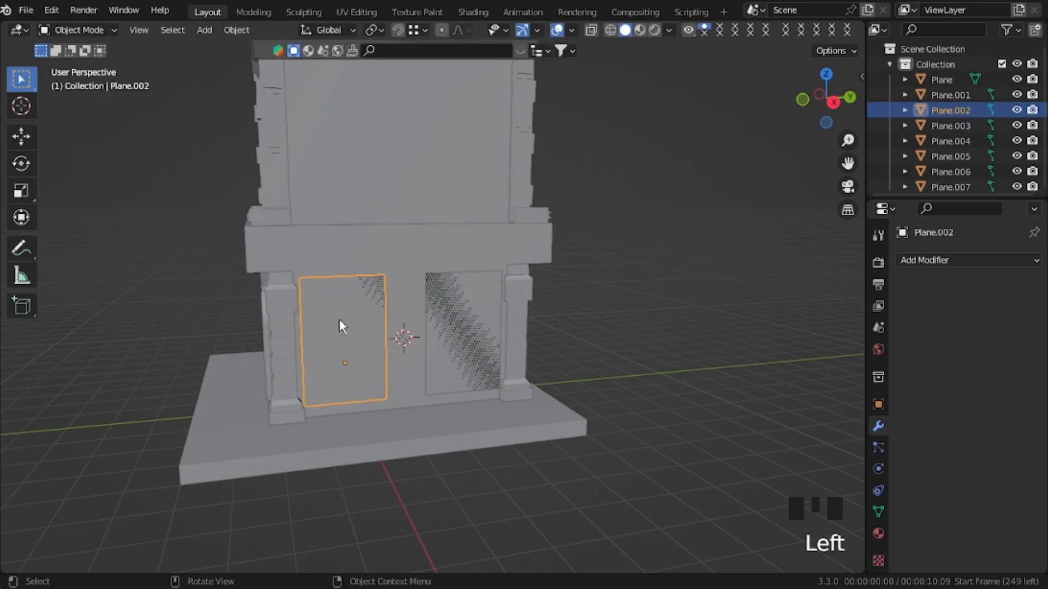
{"action": "left_click", "coordinate": [440, 322], "text": "shift"}
{"action": "key", "text": "ctrl+j"}
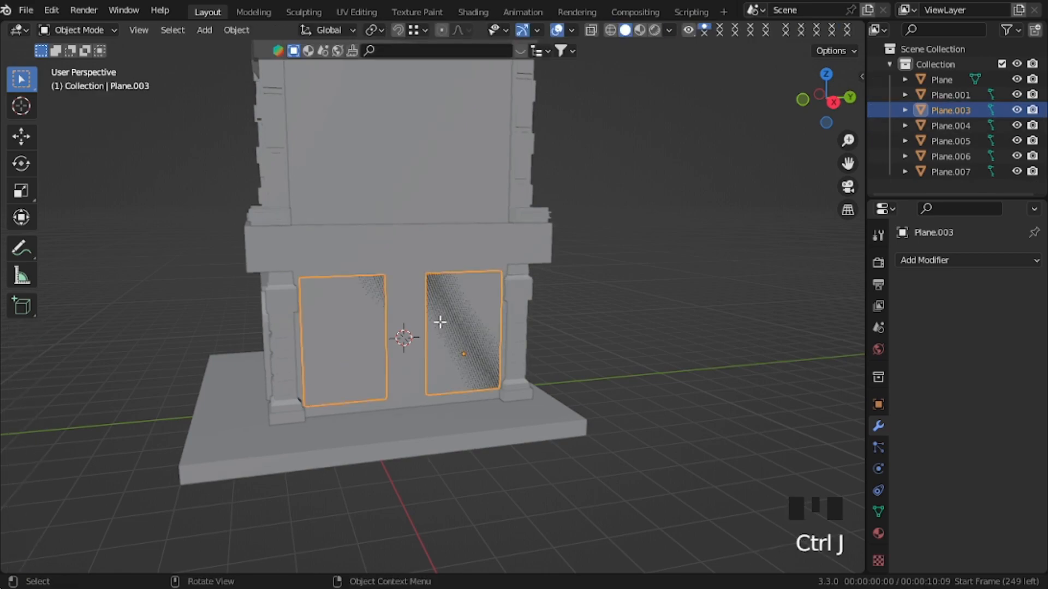
Step: Extrude both window panel faces outward from the wall into deep blocks
{"action": "key", "text": "Tab"}
{"action": "left_click", "coordinate": [440, 322]}
{"action": "key", "text": "3"}
{"action": "left_click", "coordinate": [441, 323]}
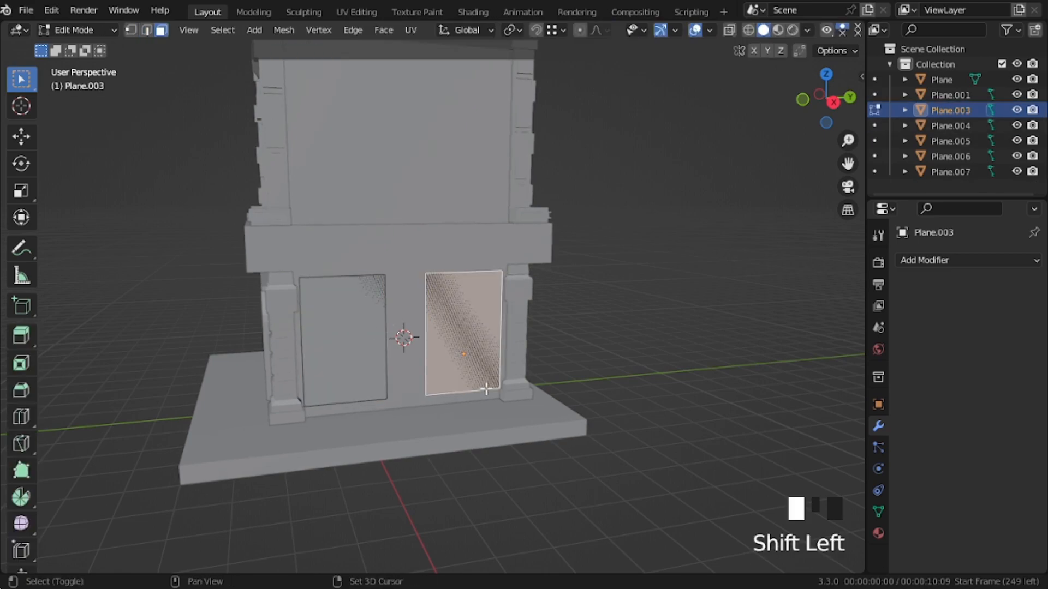
{"action": "left_click", "coordinate": [368, 326], "text": "shift"}
{"action": "key", "text": "e"}
{"action": "left_click", "coordinate": [458, 387]}
{"action": "key", "text": "Tab"}
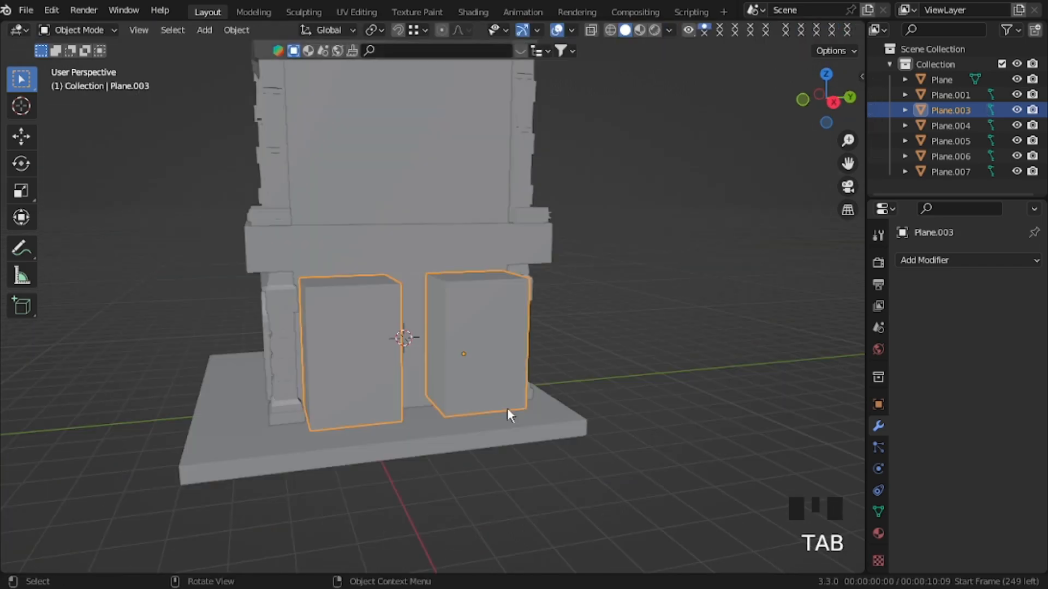
Step: Move the two blocks about -0.51 m along X so they intersect the side wall
{"action": "middle_click_drag", "start_coordinate": [507, 408], "coordinate": [511, 406]}
{"action": "key", "text": "g"}
{"action": "key", "text": "x"}
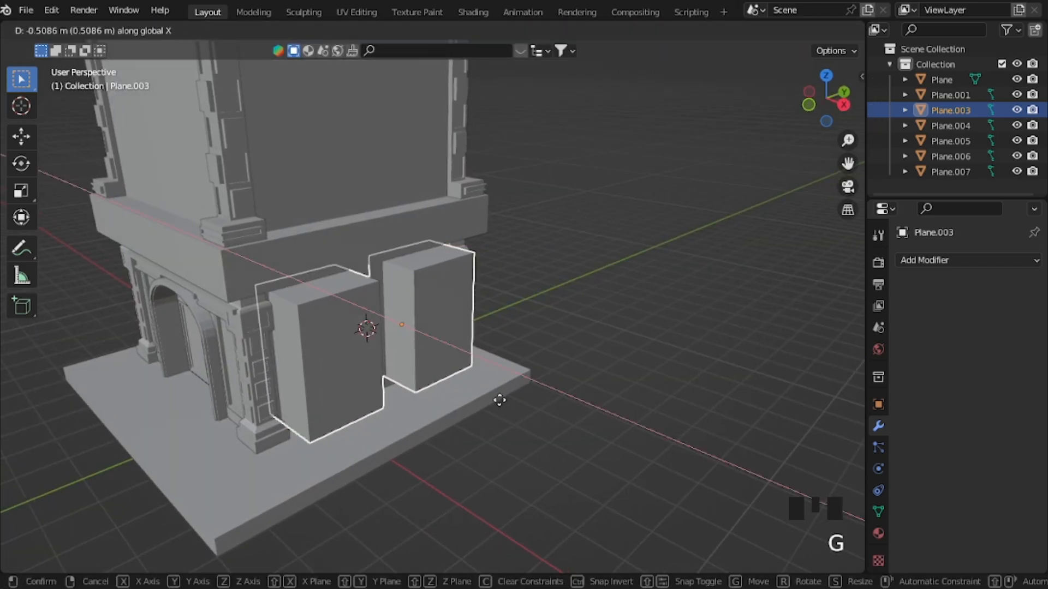
{"action": "left_click", "coordinate": [498, 402]}
Step: Add a Difference Boolean modifier to the main building body with the two blocks as its object, and apply it
{"action": "left_click", "coordinate": [926, 262]}
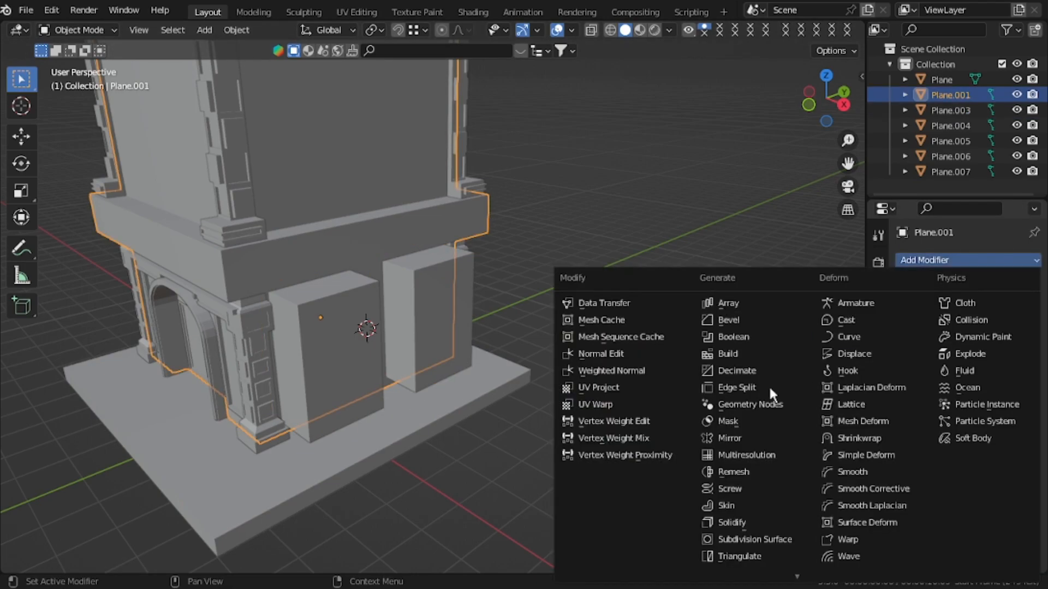
{"action": "left_click", "coordinate": [765, 337]}
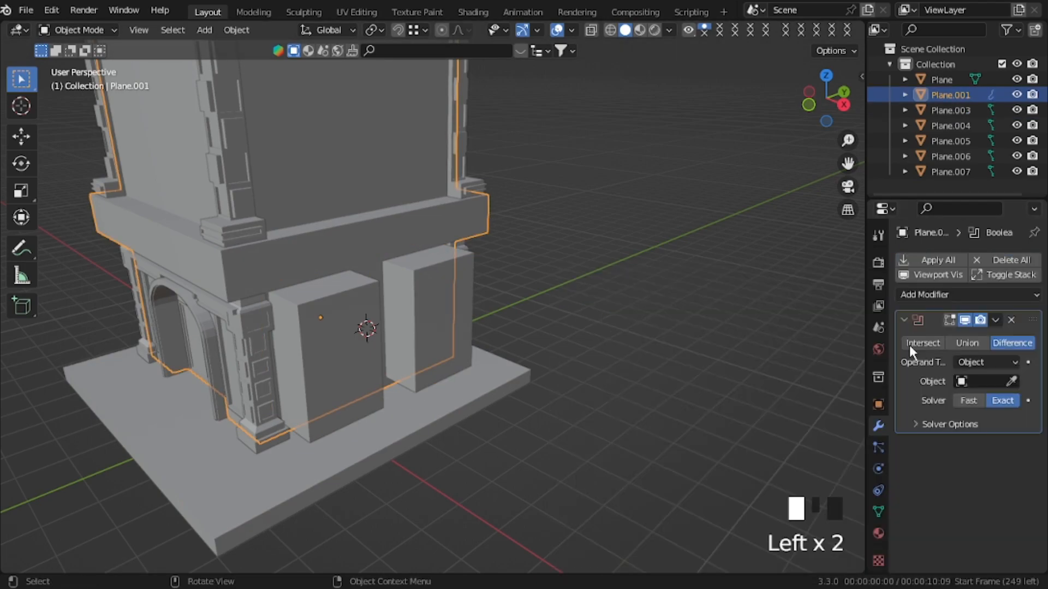
{"action": "left_click", "coordinate": [1011, 381]}
{"action": "left_click", "coordinate": [440, 325]}
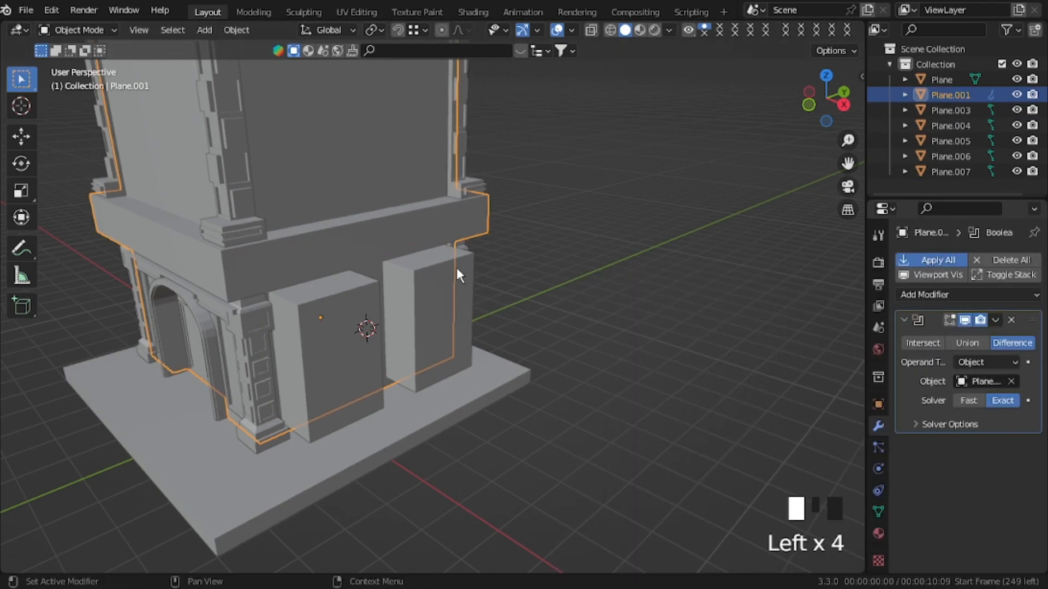
Step: Delete all faces of the two cutter blocks except their flat front faces
{"action": "left_click", "coordinate": [338, 316]}
{"action": "key", "text": "Tab"}
{"action": "key", "text": "a"}
{"action": "left_click", "coordinate": [346, 215]}
{"action": "key", "text": "a"}
{"action": "left_click", "coordinate": [351, 133]}
{"action": "left_click", "coordinate": [367, 327], "text": "shift"}
{"action": "left_click", "coordinate": [432, 298], "text": "shift"}
{"action": "key", "text": "Delete"}
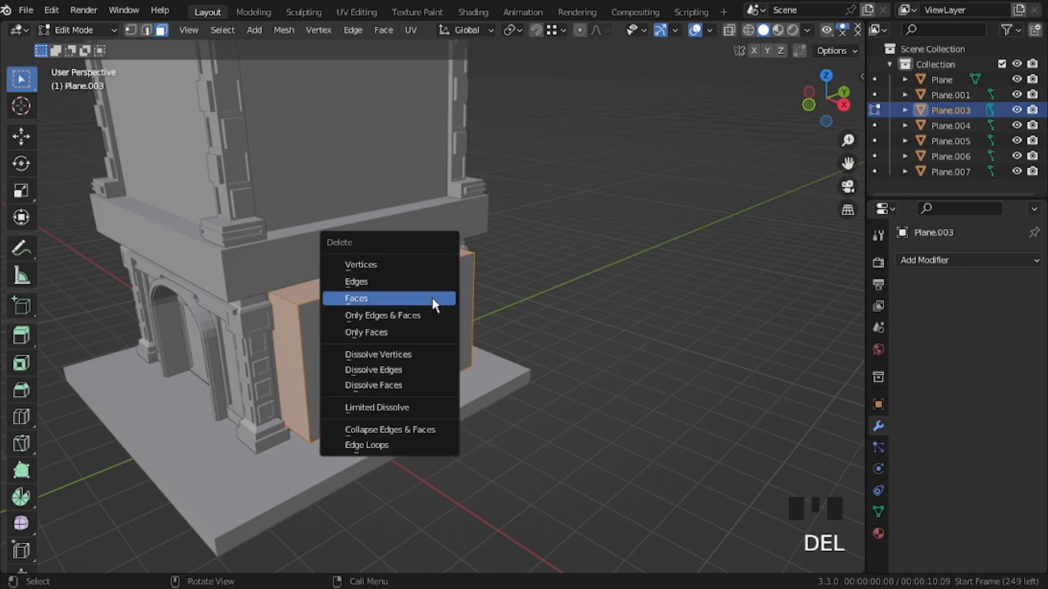
{"action": "left_click", "coordinate": [433, 301]}
Step: Move the two remaining window panels back along X into the openings cut in the side wall
{"action": "key", "text": "Tab"}
{"action": "key", "text": "g"}
{"action": "key", "text": "x"}
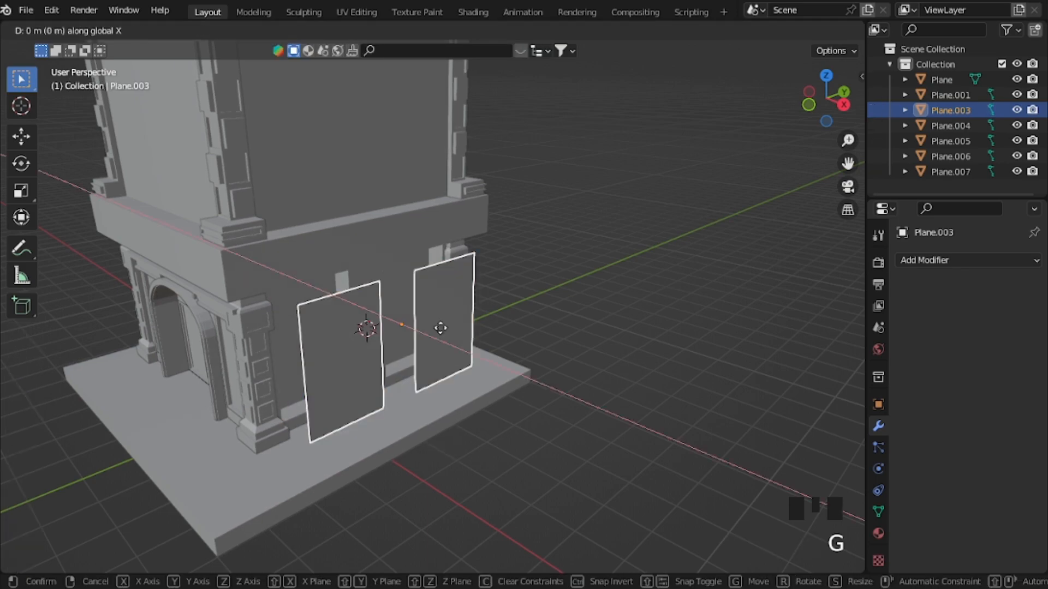
{"action": "left_click", "coordinate": [442, 342]}
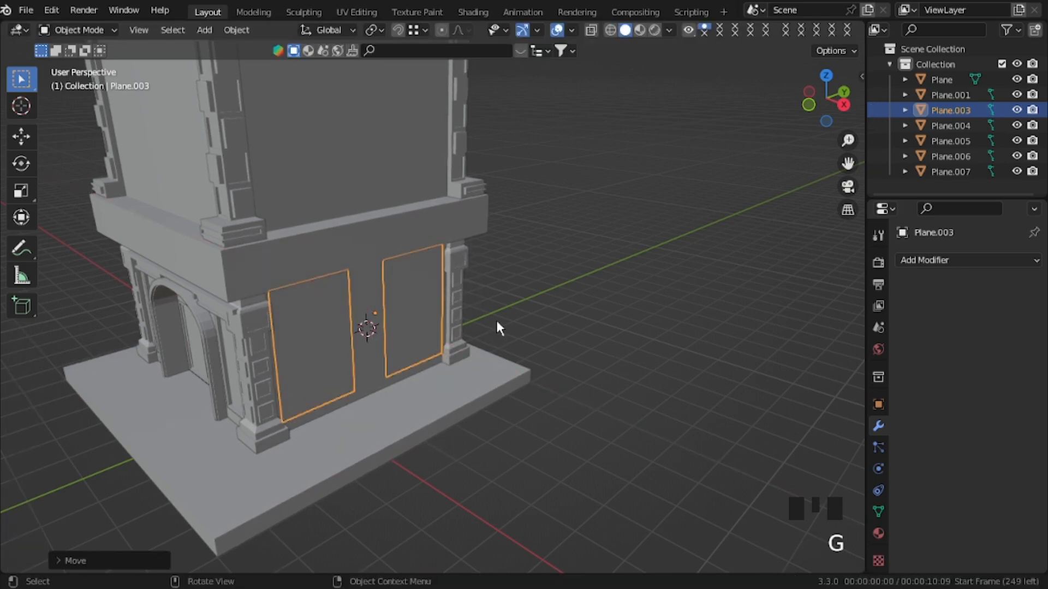
Step: Inset both window panel faces slightly to form a thin outer frame around each
{"action": "key", "text": "Tab"}
{"action": "left_click", "coordinate": [424, 304]}
{"action": "left_click", "coordinate": [343, 334], "text": "shift"}
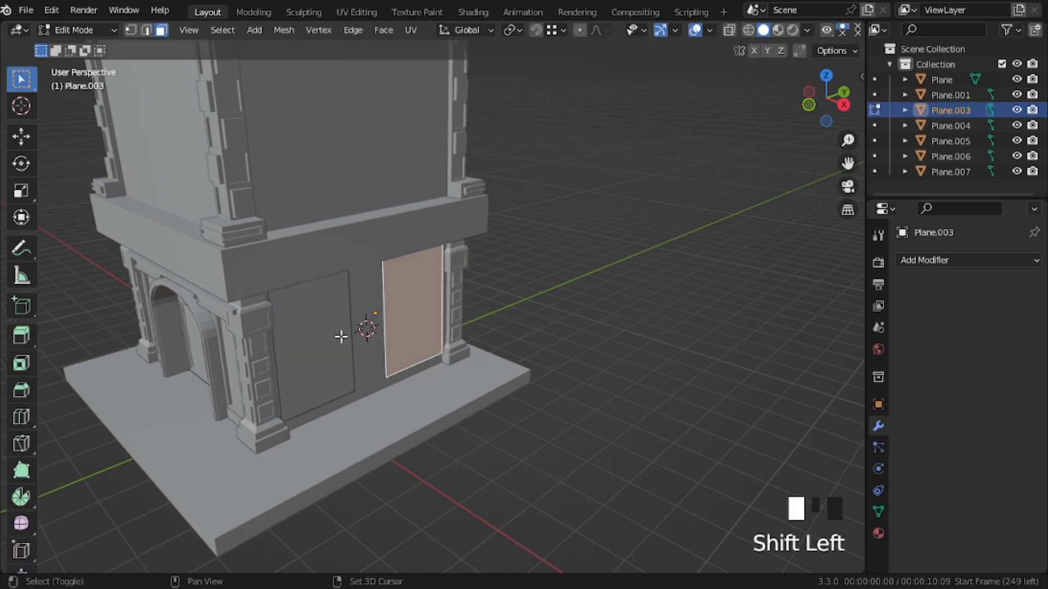
{"action": "key", "text": "ctrl+z"}
{"action": "key", "text": "ctrl+z"}
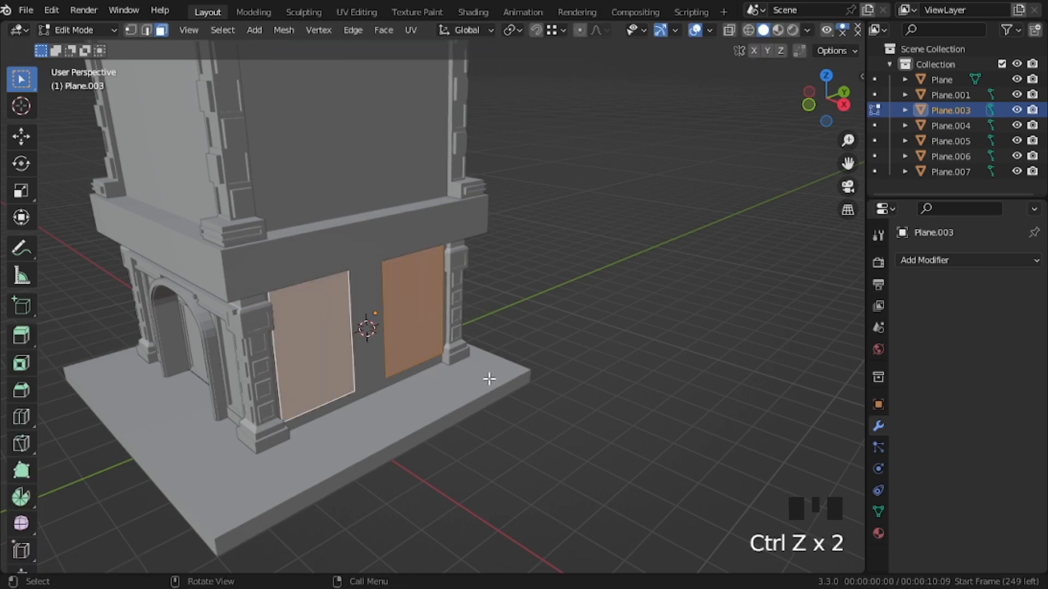
{"action": "key", "text": "i"}
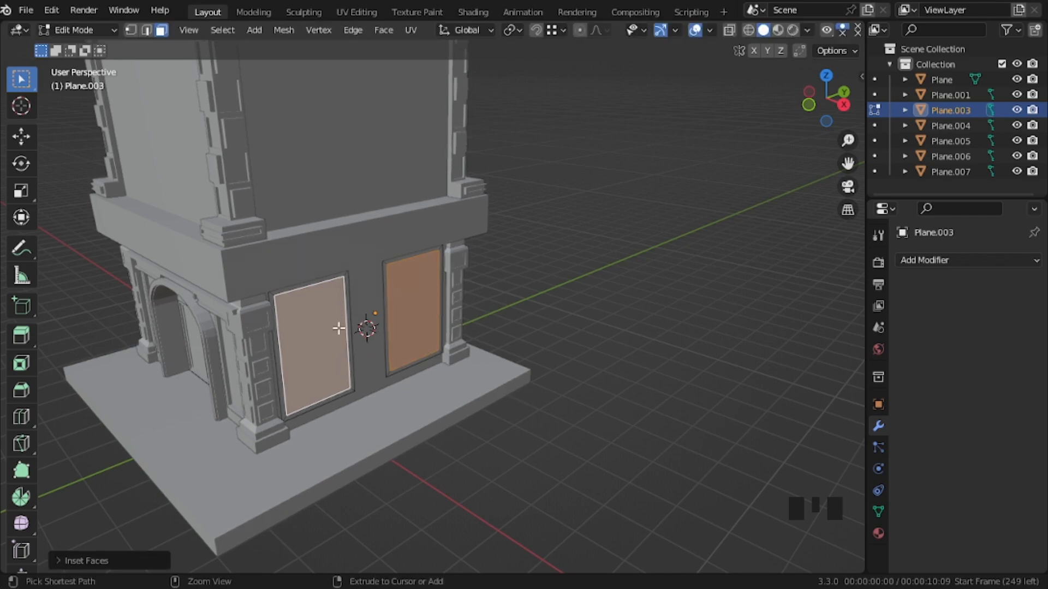
Step: Add a centred vertical loop cut through each of the two window panels
{"action": "key", "text": "ctrl+r"}
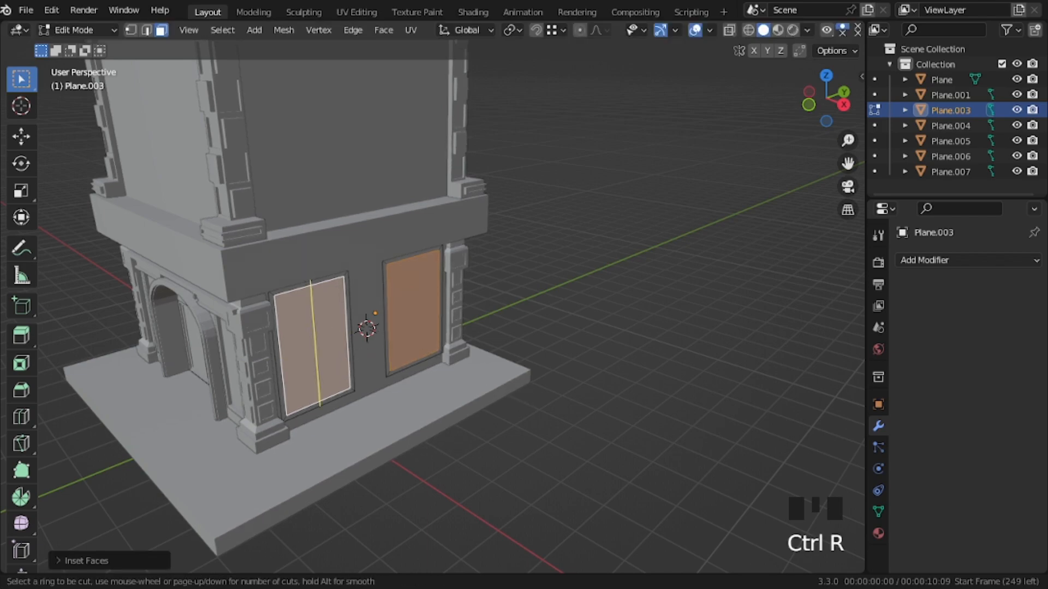
{"action": "left_click", "coordinate": [312, 281]}
{"action": "key", "text": "ctrl+r"}
{"action": "left_click", "coordinate": [428, 262]}
{"action": "left_click", "coordinate": [428, 264]}
{"action": "key", "text": "3"}
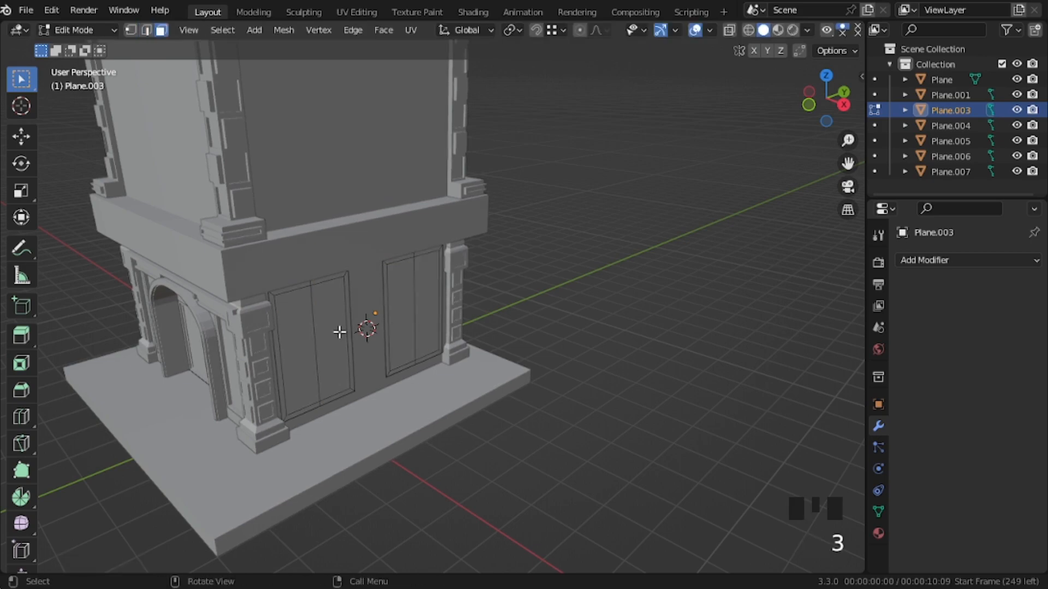
Step: Inset the four window pane faces individually by about 0.1 m to form the frame bars
{"action": "left_click", "coordinate": [432, 314]}
{"action": "left_click", "coordinate": [299, 343], "text": "shift"}
{"action": "left_click", "coordinate": [298, 343], "text": "shift"}
{"action": "left_click", "coordinate": [400, 311], "text": "shift"}
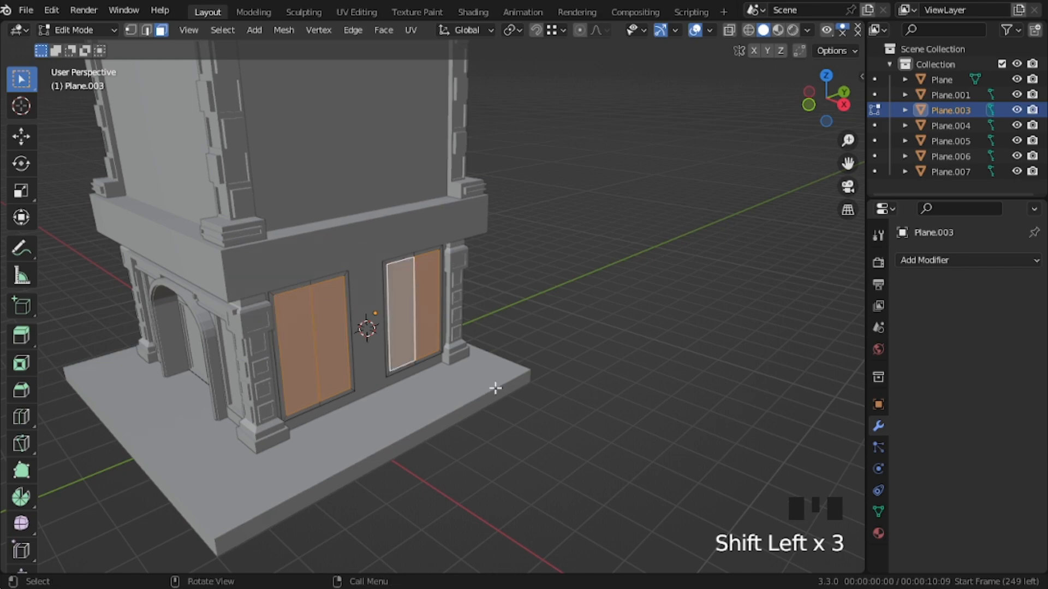
{"action": "key", "text": "i"}
{"action": "key", "text": "i"}
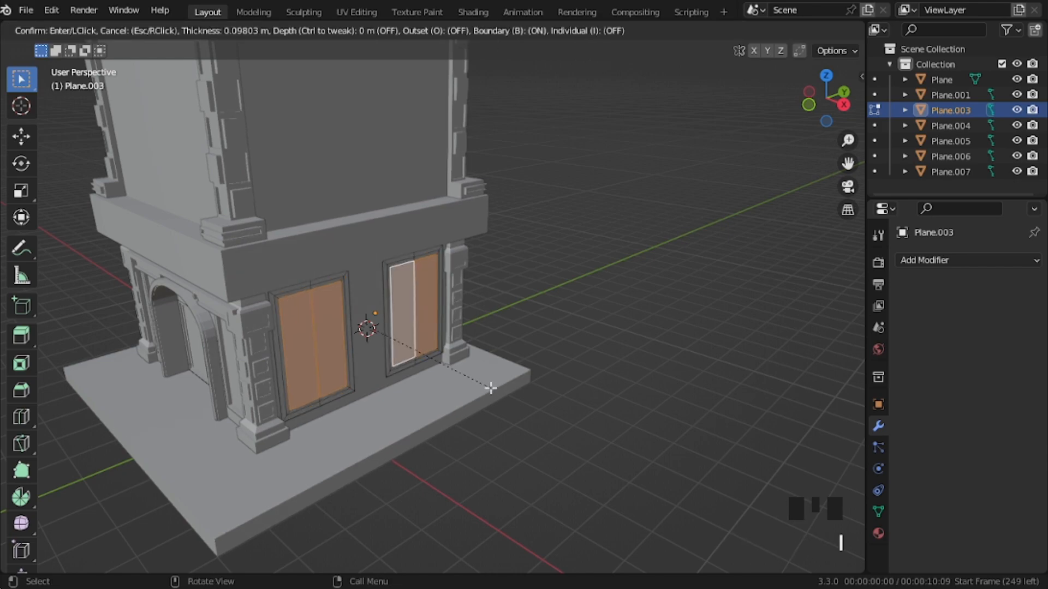
{"action": "left_click", "coordinate": [491, 387]}
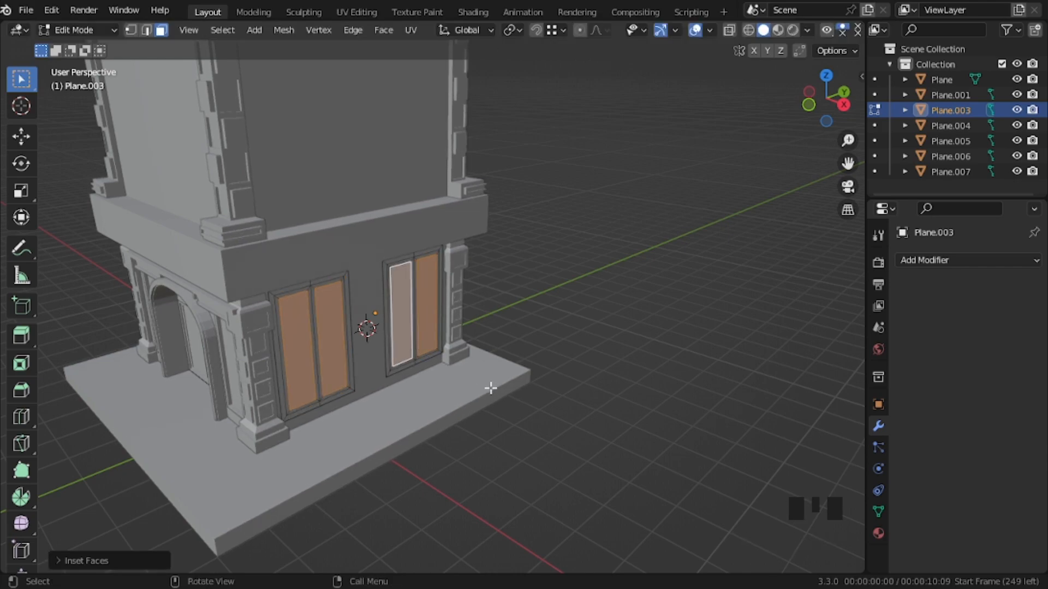
Step: Extrude the four inset pane faces inward to recess them within the window frames
{"action": "key", "text": "e"}
{"action": "left_click", "coordinate": [464, 371]}
{"action": "key", "text": "Tab"}
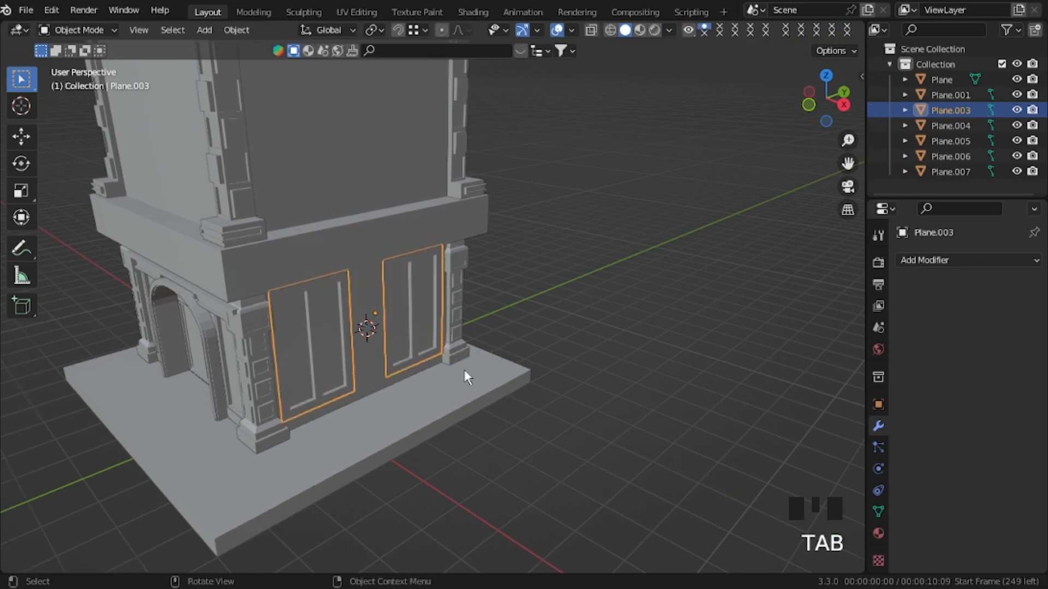
Step: Snap the 3D cursor to the centre of the building's upper front wall face
{"action": "middle_click_drag", "start_coordinate": [371, 360], "coordinate": [346, 356]}
{"action": "middle_click_drag", "start_coordinate": [557, 370], "coordinate": [579, 327]}
{"action": "key", "text": "shift+grave"}
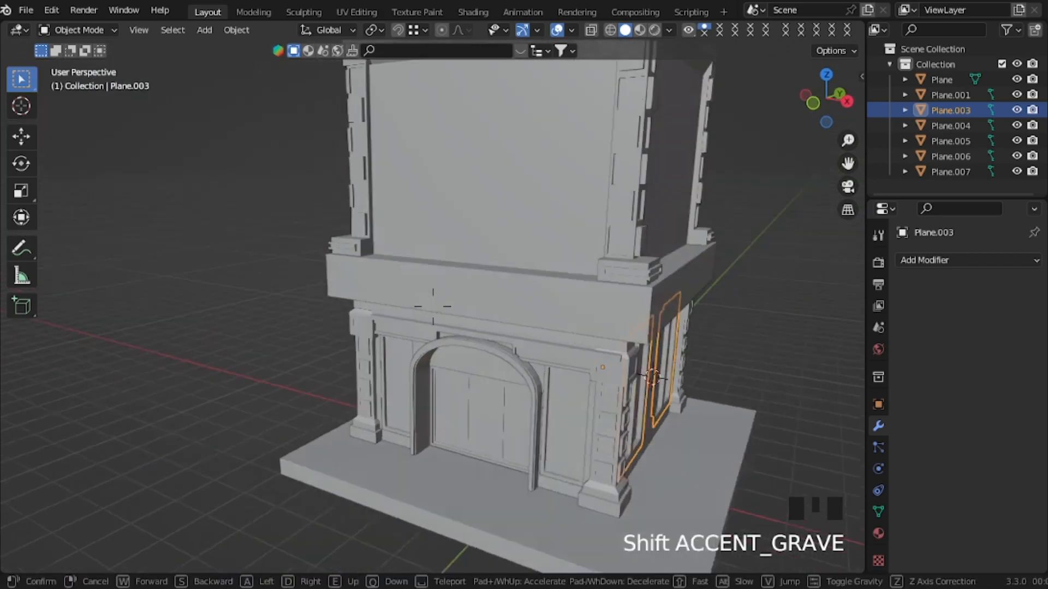
{"action": "left_click", "coordinate": [577, 289]}
{"action": "left_click", "coordinate": [451, 228]}
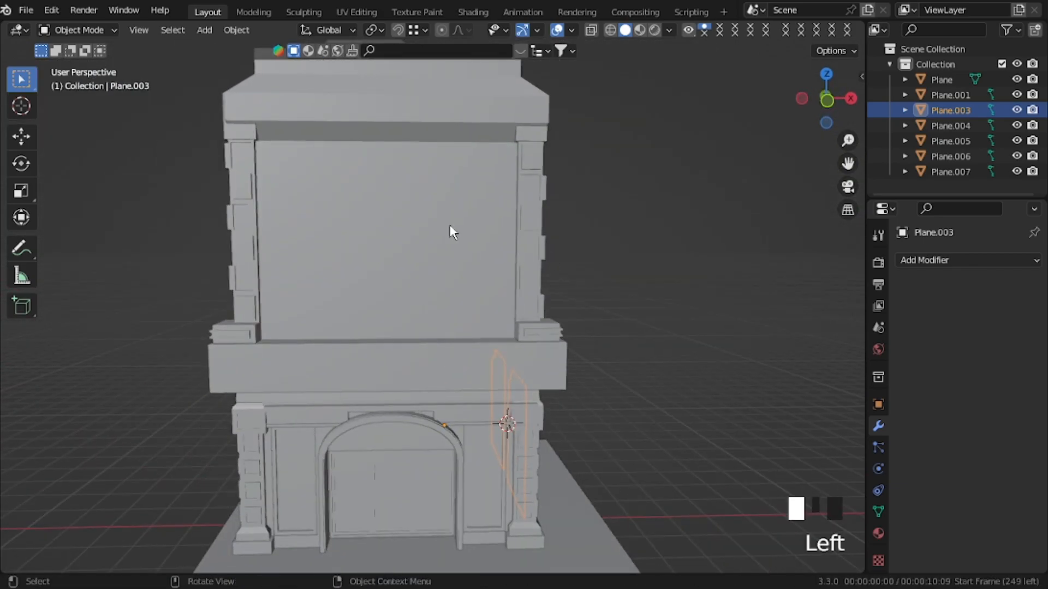
{"action": "key", "text": "KP_4"}
{"action": "key", "text": "KP_1"}
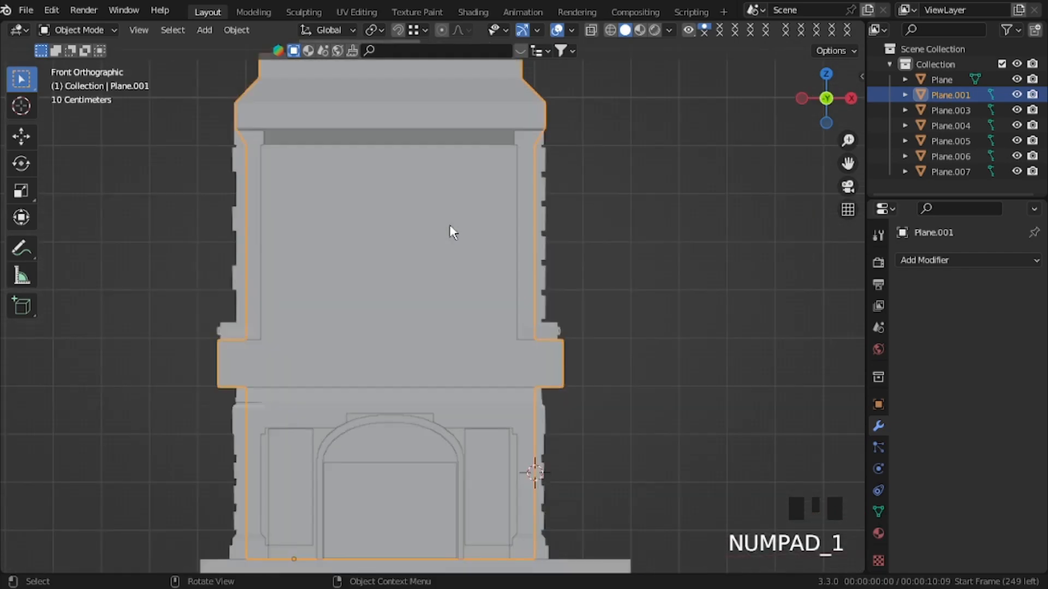
{"action": "left_click", "coordinate": [448, 227]}
{"action": "key", "text": "Tab"}
{"action": "left_click", "coordinate": [448, 225]}
{"action": "key", "text": "shift+s"}
{"action": "left_click", "coordinate": [460, 302]}
{"action": "key", "text": "Tab"}
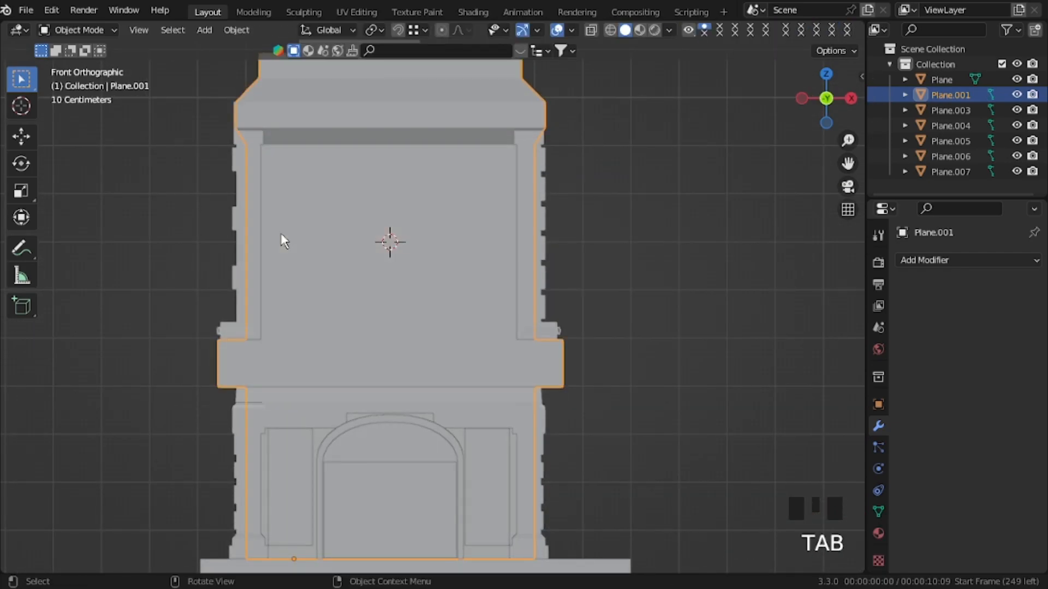
Step: Add a plane at the 3D cursor, rotate it 90° about X, and lower it about 0.6 m along Z
{"action": "key", "text": "shift+a"}
{"action": "mouse_move", "coordinate": [282, 234]}
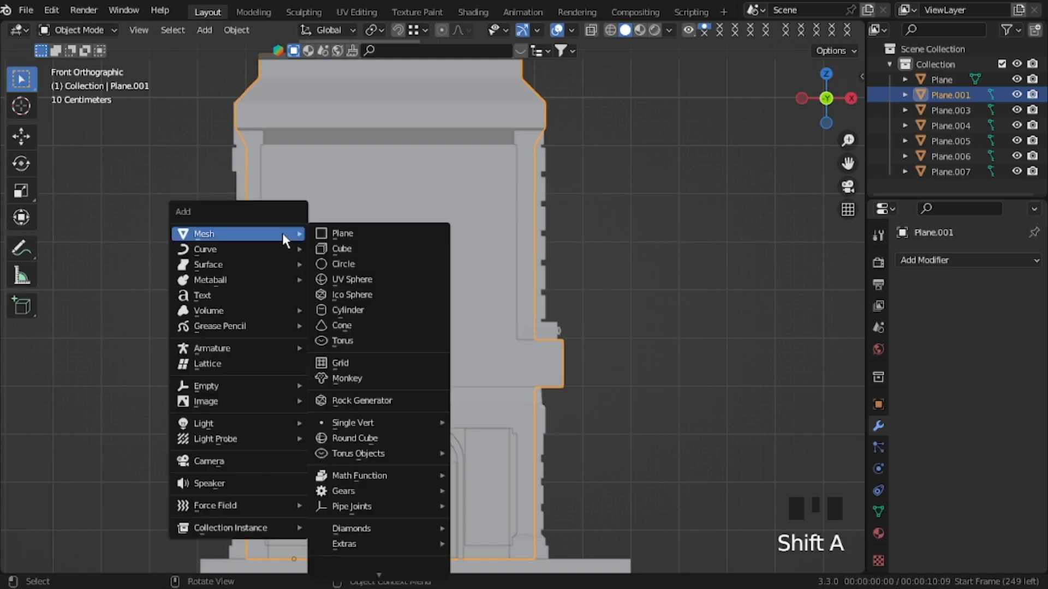
{"action": "left_click", "coordinate": [386, 234]}
{"action": "type", "text": "rx90"}
{"action": "key", "text": "Return"}
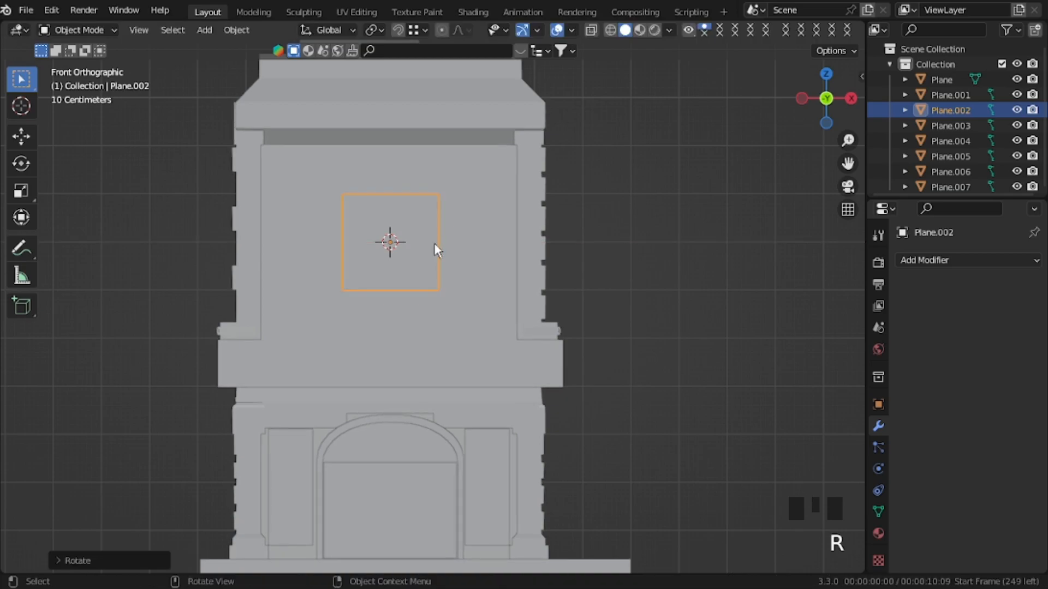
{"action": "key", "text": "g"}
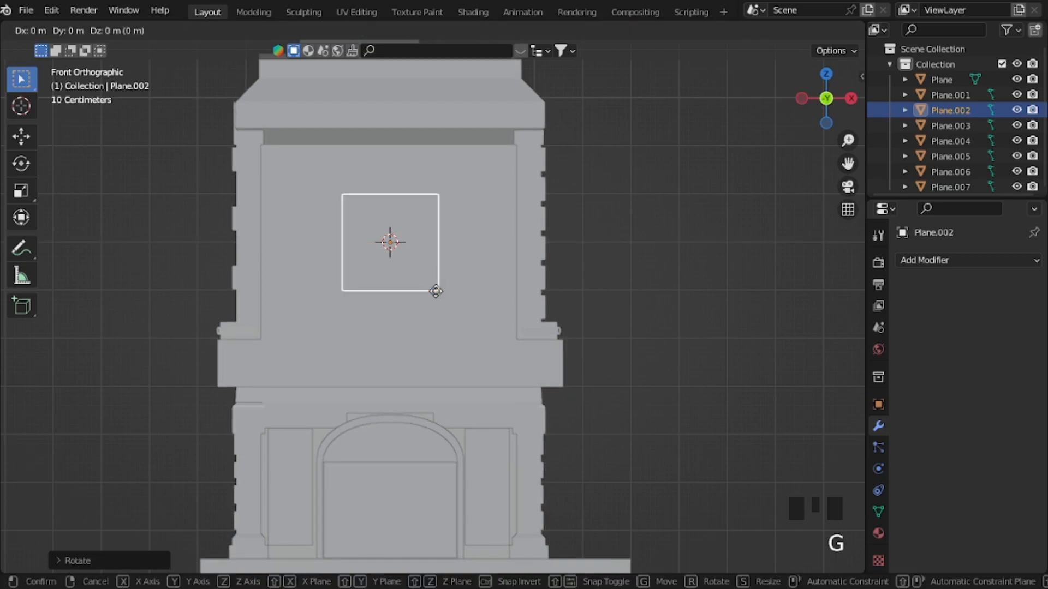
{"action": "key", "text": "z"}
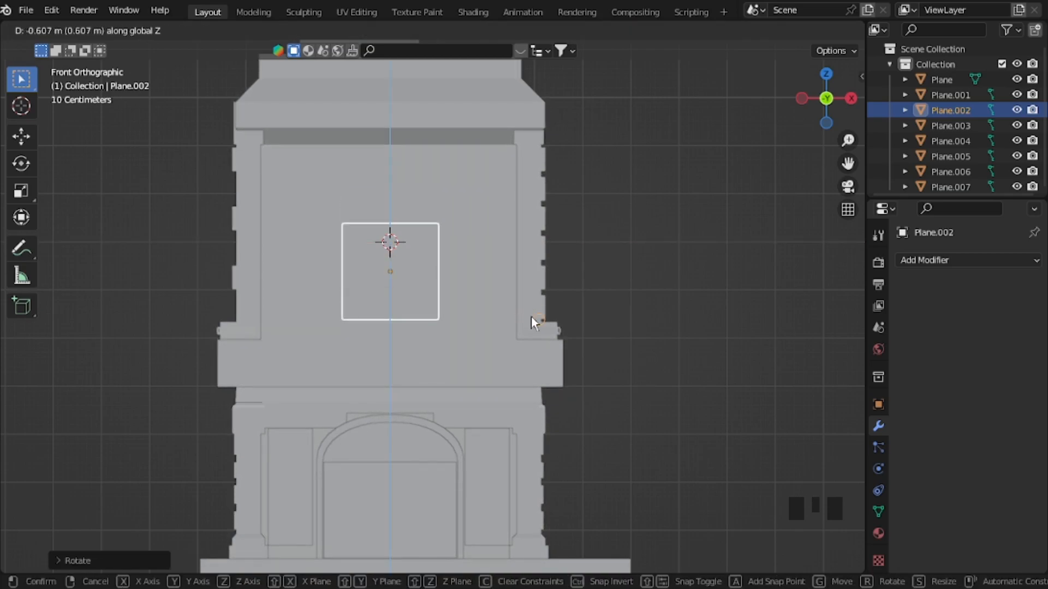
{"action": "left_click", "coordinate": [532, 317]}
Step: Raise the new plane's top edge to stretch it into a tall rectangle on the upper front wall
{"action": "key", "text": "Tab"}
{"action": "left_click", "coordinate": [379, 216]}
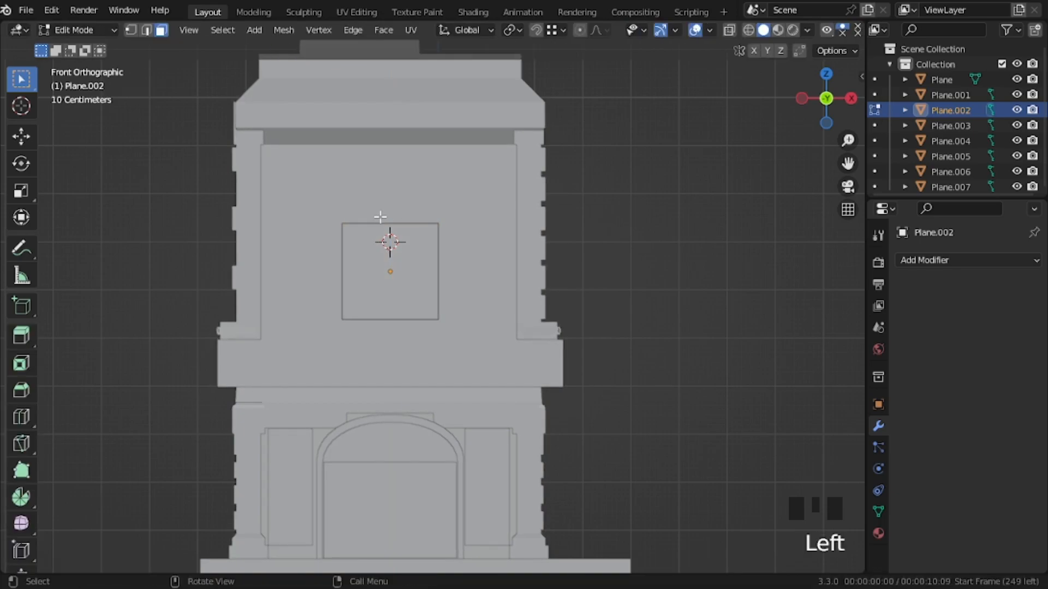
{"action": "key", "text": "2"}
{"action": "key", "text": "g"}
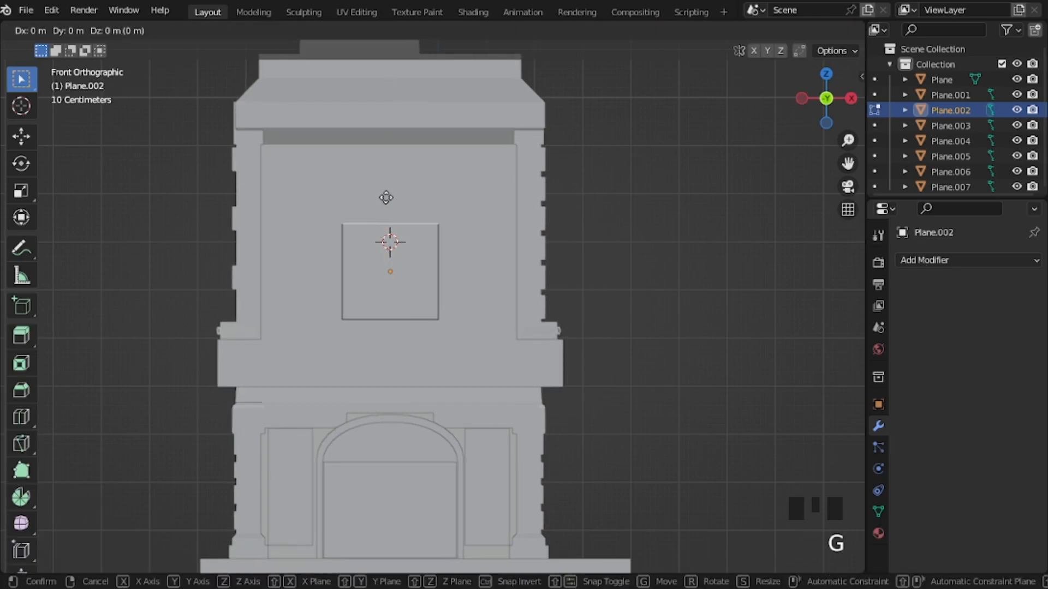
{"action": "left_click", "coordinate": [364, 173]}
Step: Bevel the rectangle's two top corner vertices with 8 segments to form a semicircular arch
{"action": "key", "text": "1"}
{"action": "left_click", "coordinate": [342, 170]}
{"action": "left_click", "coordinate": [439, 169], "text": "shift"}
{"action": "key", "text": "ctrl+b"}
{"action": "key", "text": "v"}
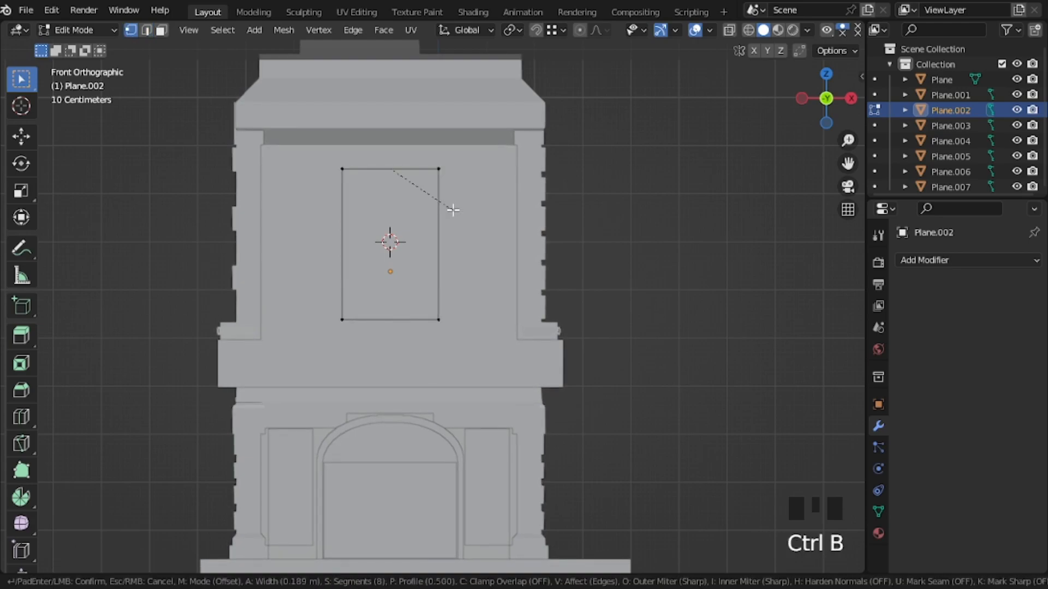
{"action": "left_click", "coordinate": [465, 249]}
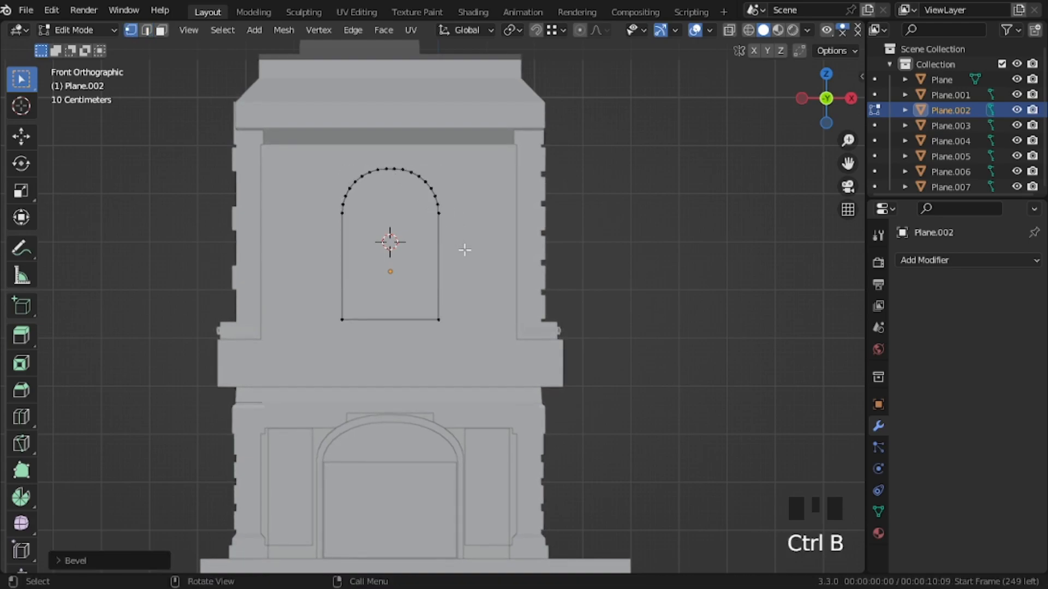
Step: Extrude the arched face outward into a thick block and move it back along Y so it intersects the front wall
{"action": "key", "text": "Tab"}
{"action": "middle_click_drag", "start_coordinate": [450, 259], "coordinate": [375, 299]}
{"action": "key", "text": "Tab"}
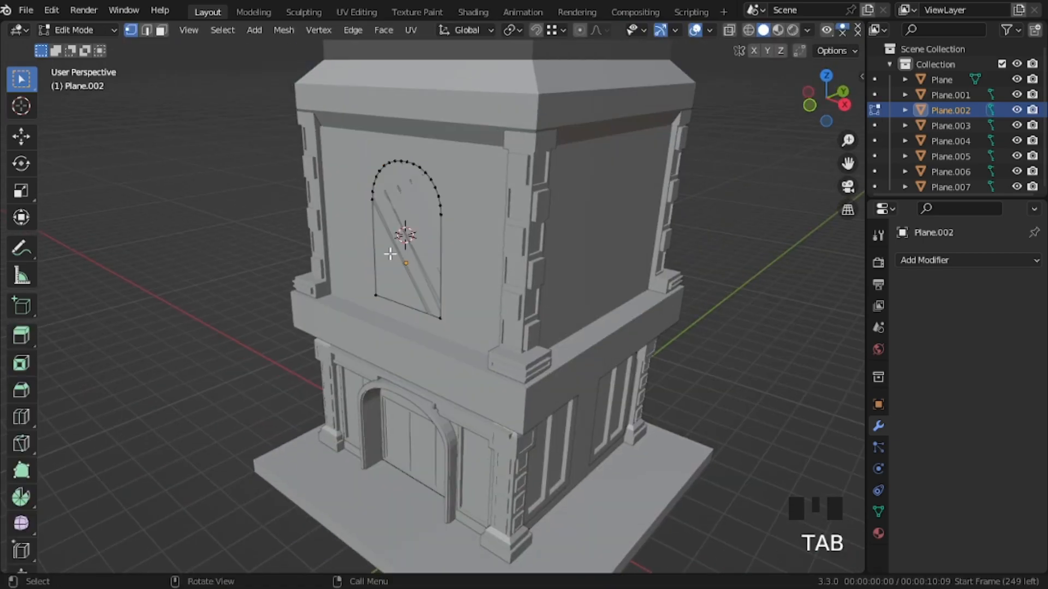
{"action": "key", "text": "3"}
{"action": "left_click", "coordinate": [392, 252]}
{"action": "key", "text": "e"}
{"action": "left_click", "coordinate": [369, 262]}
{"action": "key", "text": "Tab"}
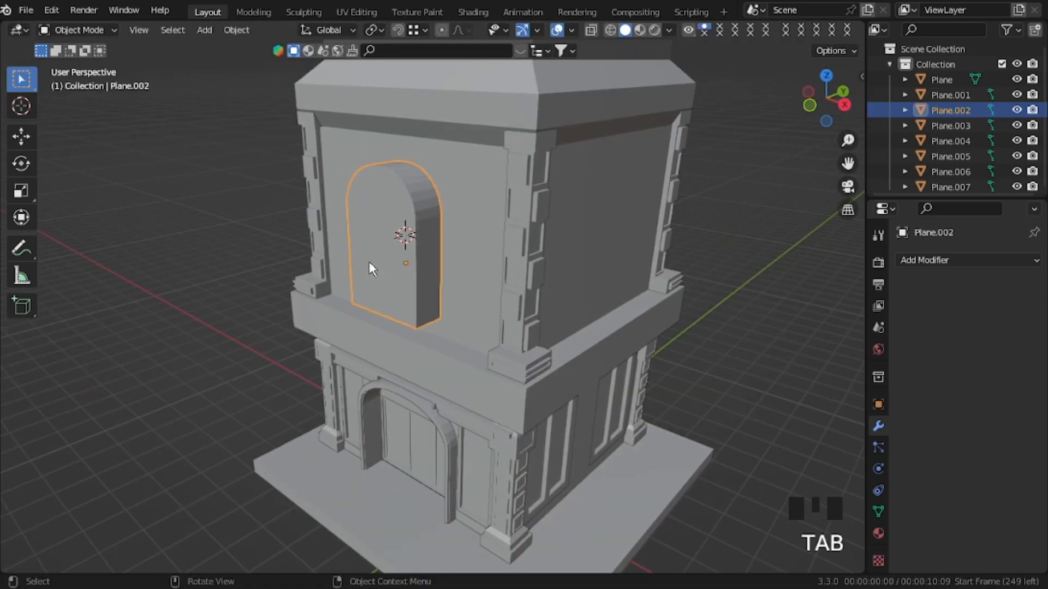
{"action": "key", "text": "g"}
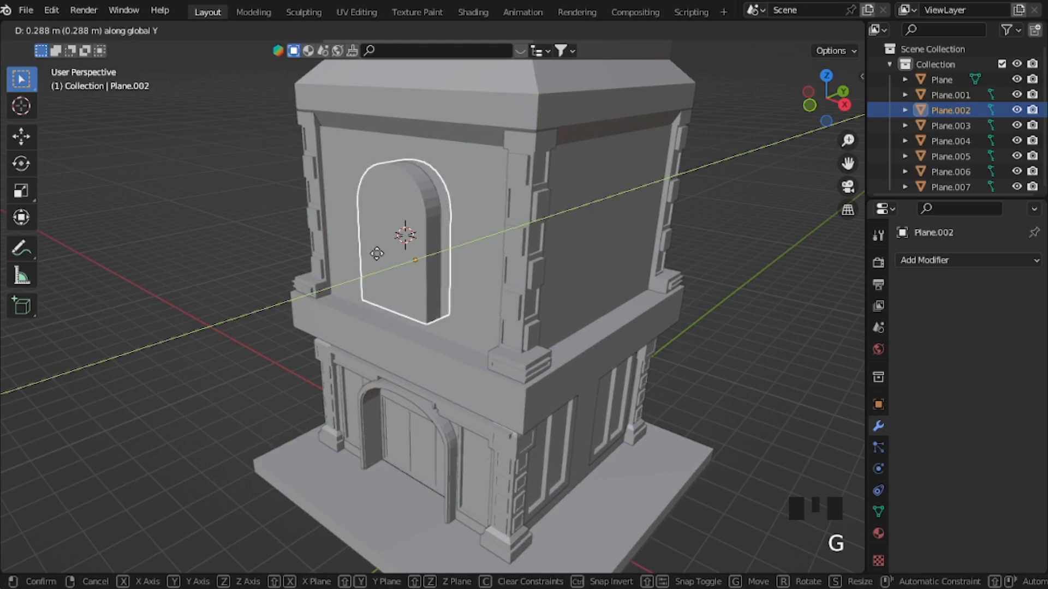
{"action": "left_click", "coordinate": [385, 256]}
Step: Cut the arched block out of the building's front wall with a Boolean Difference modifier and apply it
{"action": "left_click", "coordinate": [451, 225]}
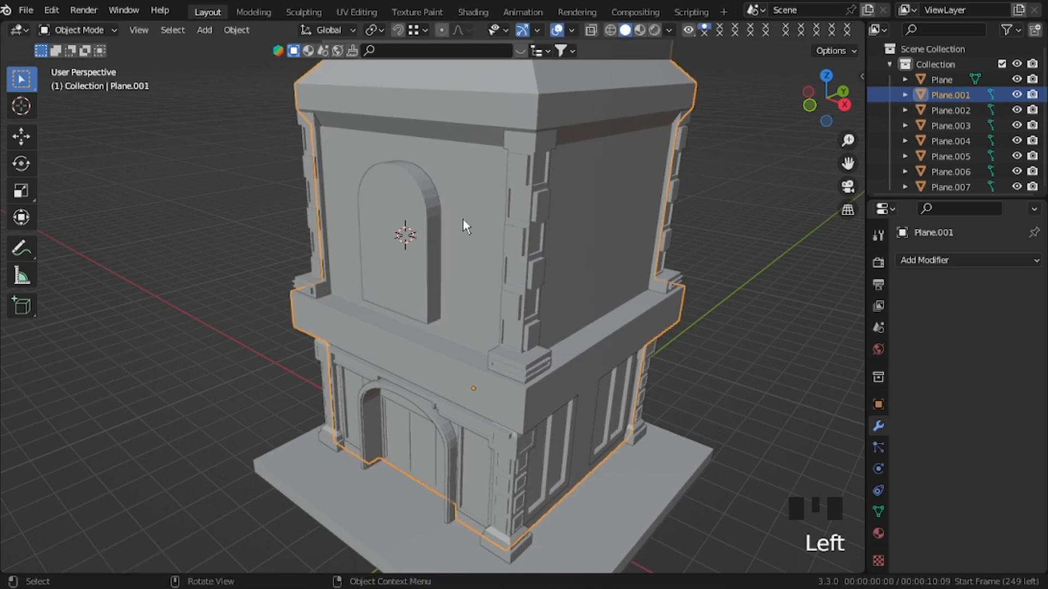
{"action": "left_click", "coordinate": [950, 261]}
{"action": "left_click", "coordinate": [758, 338]}
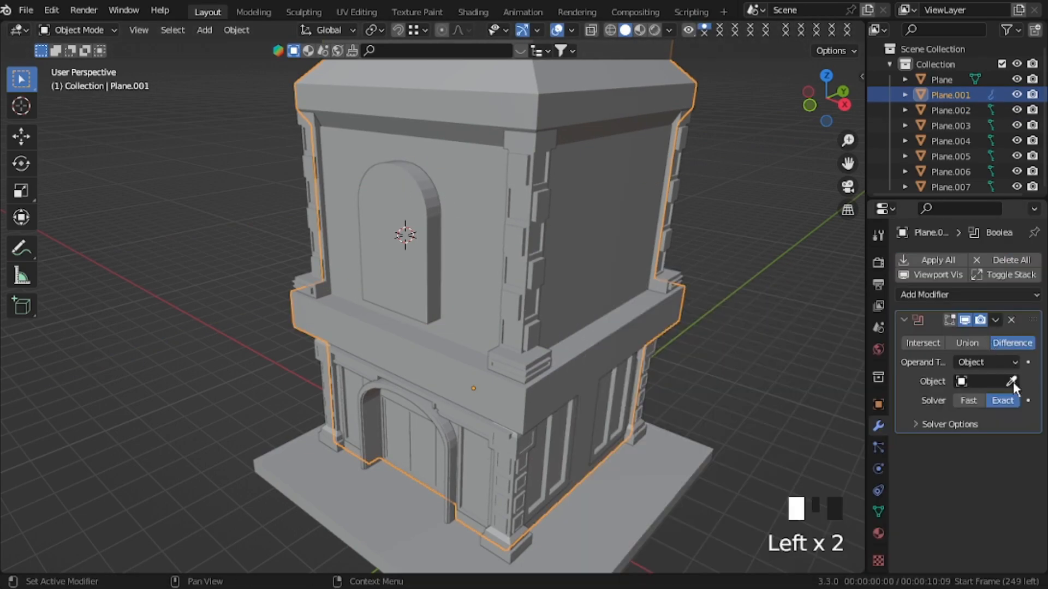
{"action": "left_click", "coordinate": [491, 247]}
{"action": "left_click", "coordinate": [938, 260]}
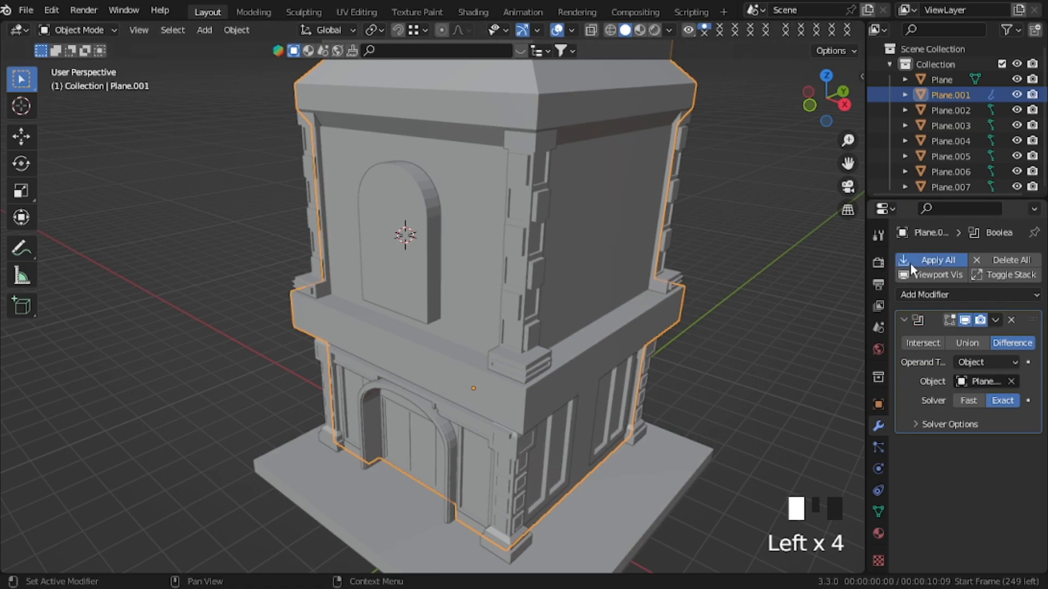
Step: Delete all faces of the arched block except its front face
{"action": "left_click", "coordinate": [406, 250]}
{"action": "key", "text": "g"}
{"action": "right_click", "coordinate": [243, 245]}
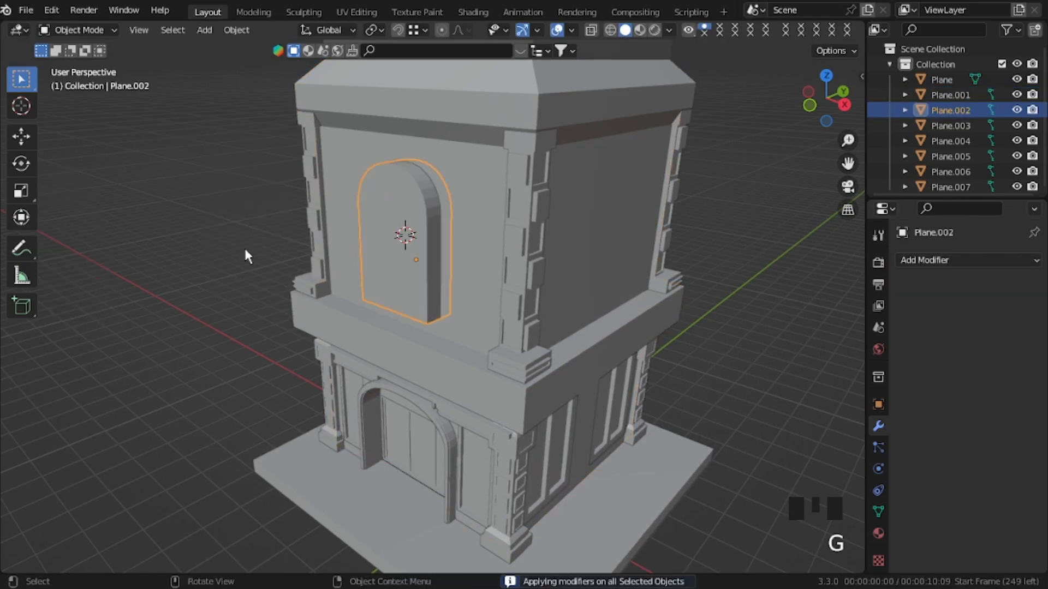
{"action": "key", "text": "Tab"}
{"action": "left_click", "coordinate": [519, 205]}
{"action": "key", "text": "a"}
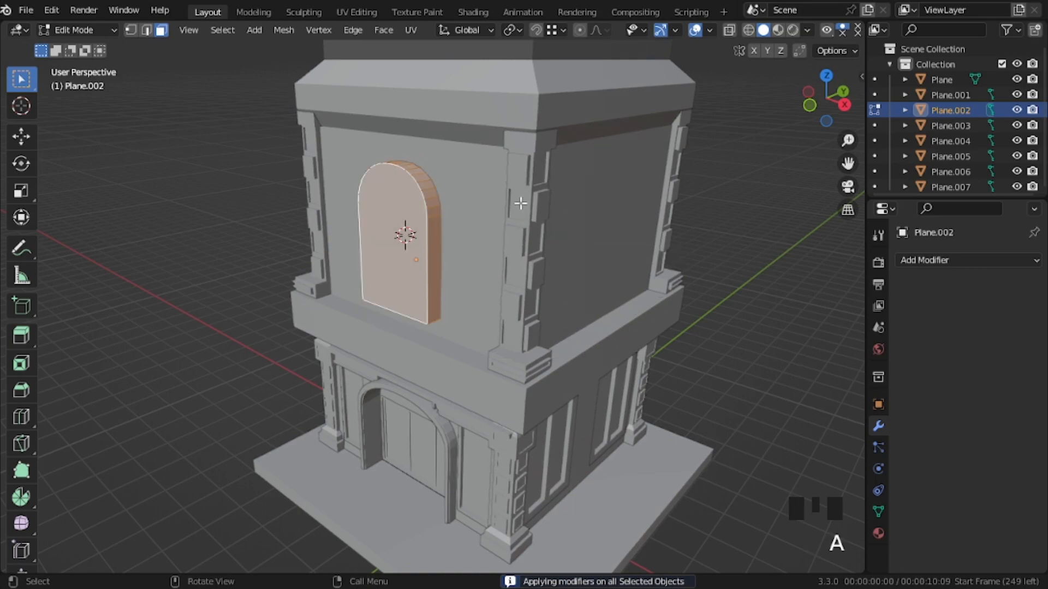
{"action": "left_click", "coordinate": [425, 232], "text": "shift"}
{"action": "key", "text": "Delete"}
{"action": "left_click", "coordinate": [419, 232]}
{"action": "key", "text": "Tab"}
Step: Move the remaining arched face 0.4 m along Y into the window opening and open its mesh for editing
{"action": "key", "text": "g"}
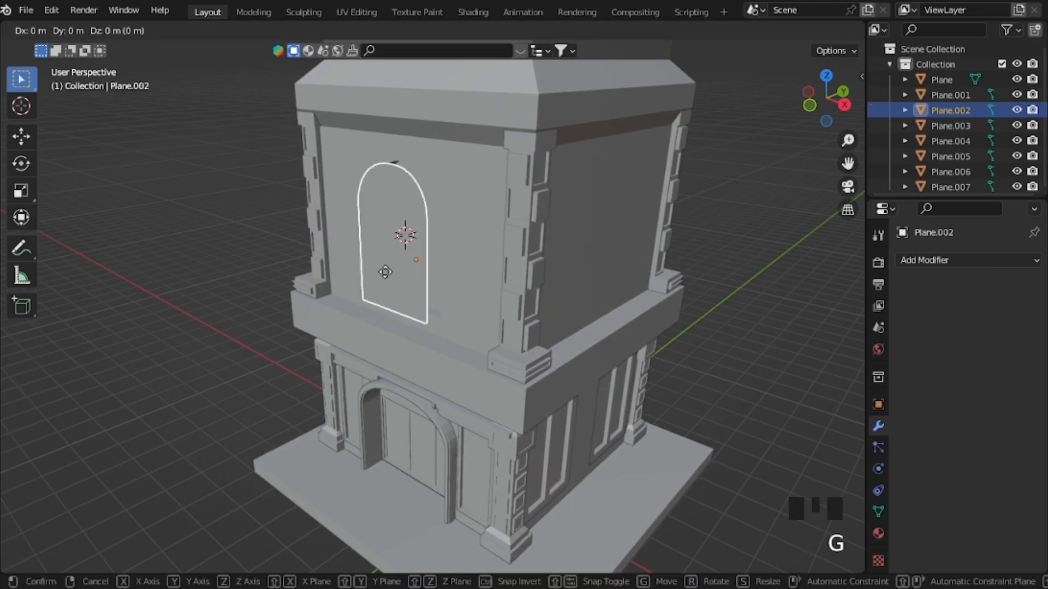
{"action": "key", "text": "y"}
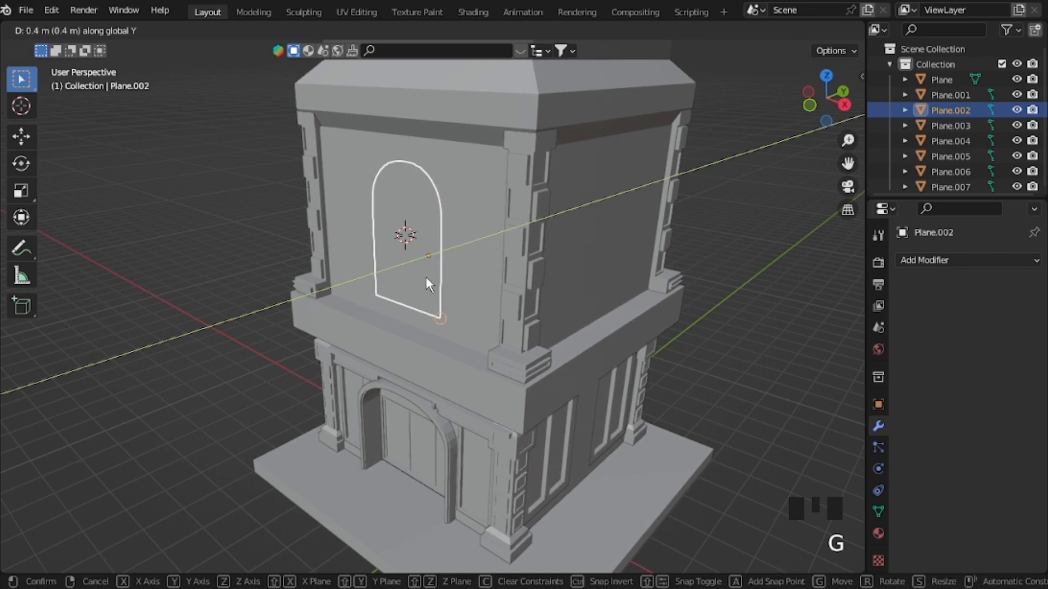
{"action": "left_click", "coordinate": [428, 283]}
{"action": "key", "text": "Tab"}
{"action": "left_click", "coordinate": [493, 295]}
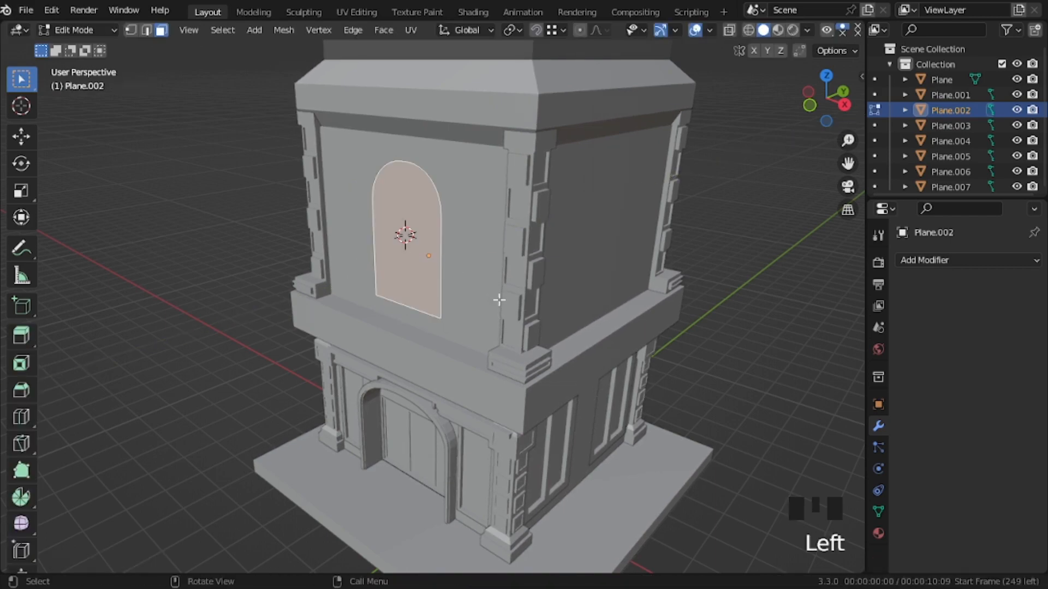
{"action": "key", "text": "i"}
{"action": "right_click", "coordinate": [499, 300]}
{"action": "key", "text": "ctrl+z"}
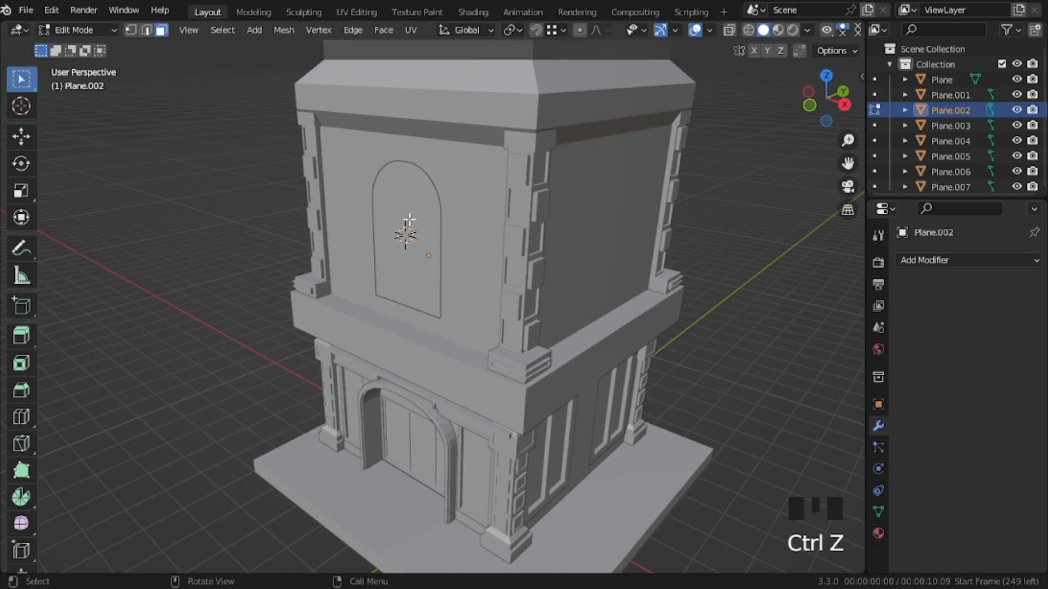
Step: Inset the arched face by about 0.11 m to form the outer window frame
{"action": "left_click", "coordinate": [447, 258]}
{"action": "key", "text": "i"}
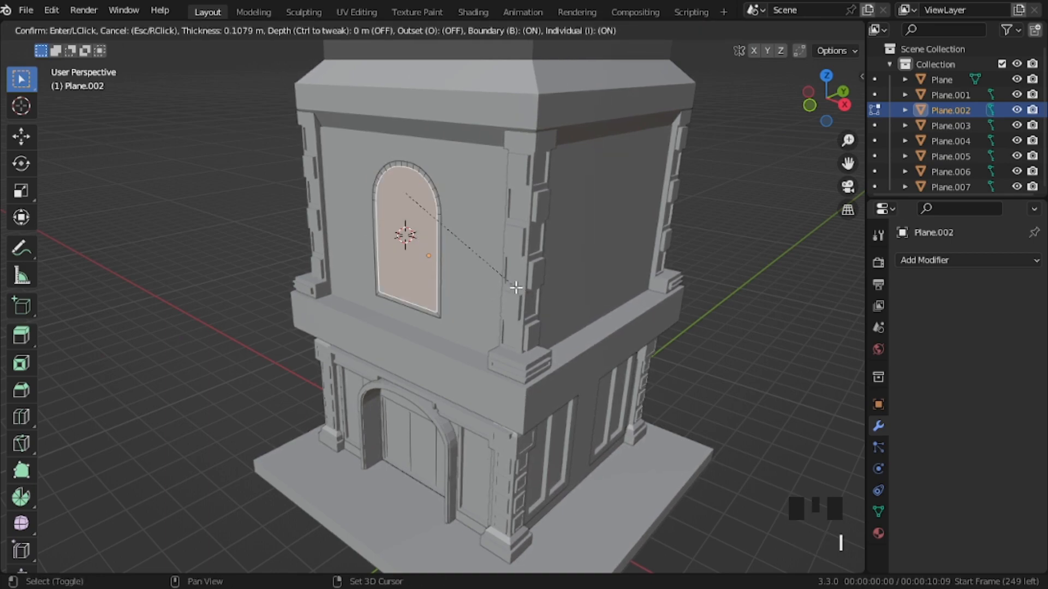
{"action": "left_click", "coordinate": [516, 288]}
Step: Add a centred loop cut across the frame's topmost arch segment and another across its bottom segment
{"action": "key", "text": "ctrl+r"}
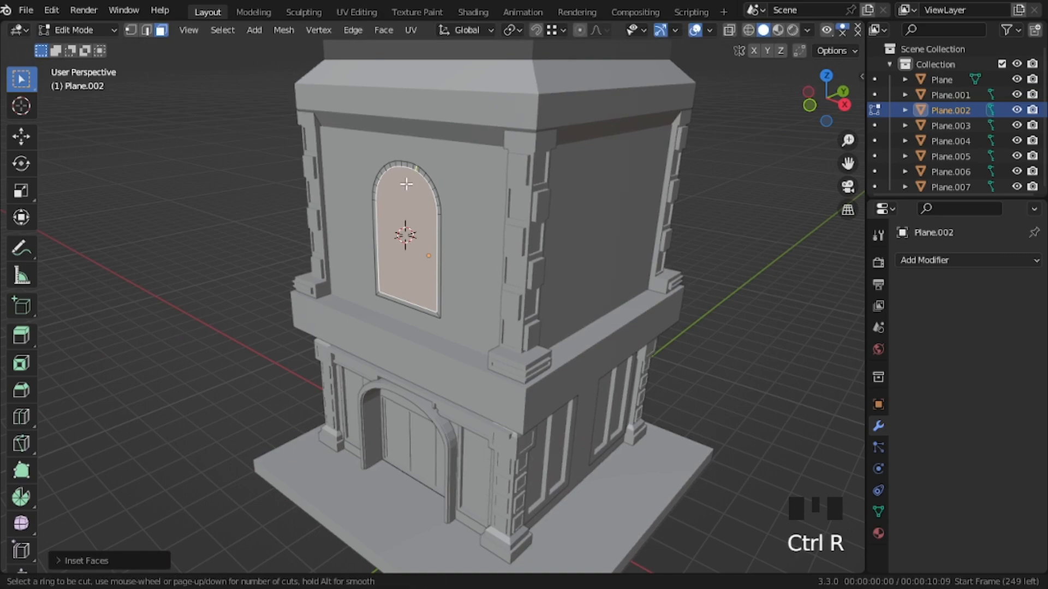
{"action": "middle_click_drag", "start_coordinate": [397, 191], "coordinate": [405, 193]}
{"action": "key", "text": "KP_1"}
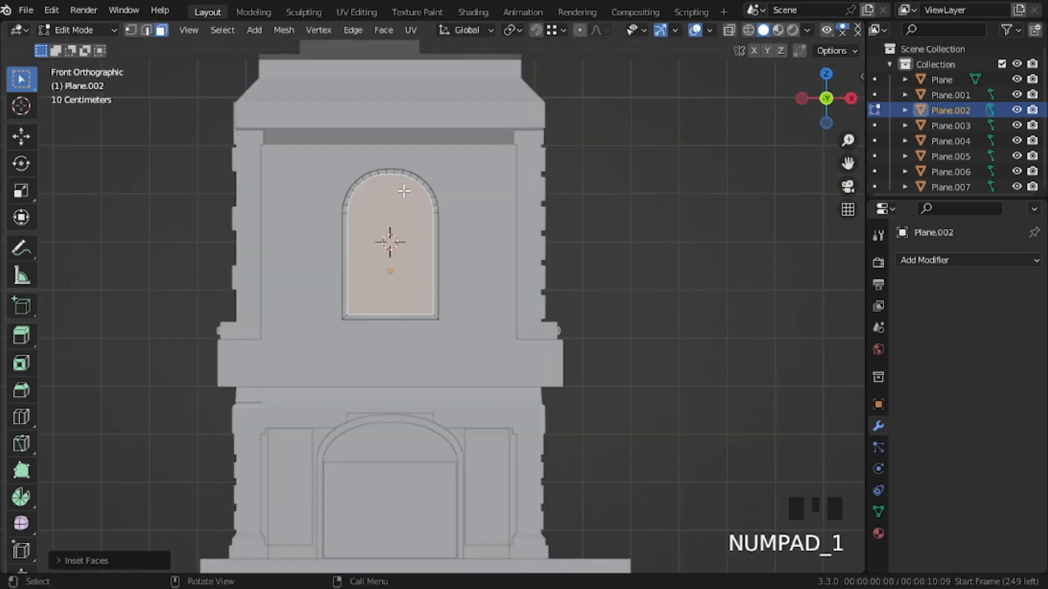
{"action": "key", "text": "KP_Add"}
{"action": "key", "text": "KP_Add"}
{"action": "key", "text": "KP_Add"}
{"action": "key", "text": "KP_Add"}
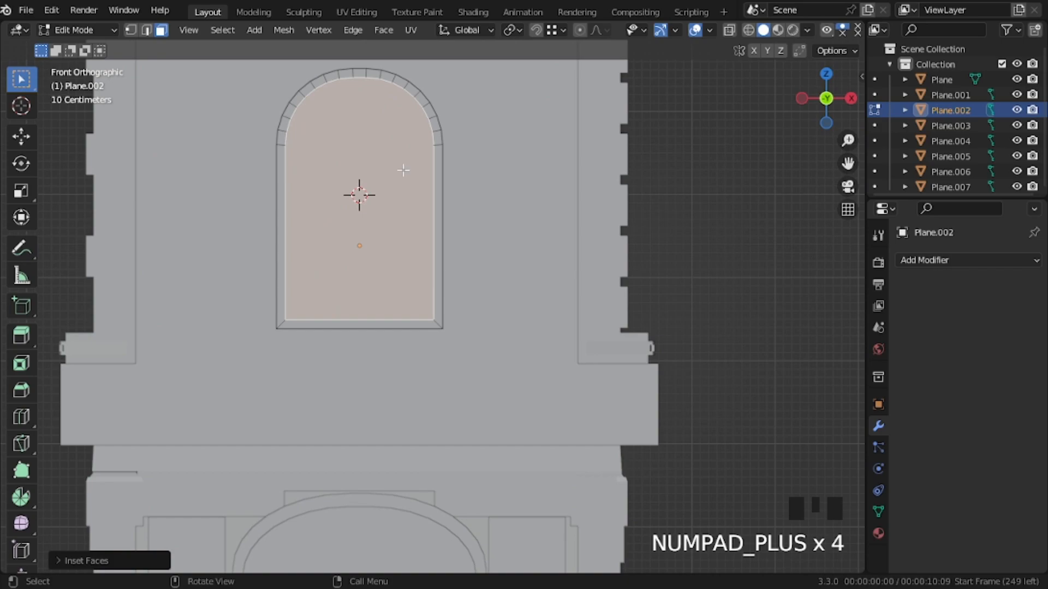
{"action": "key", "text": "ctrl+r"}
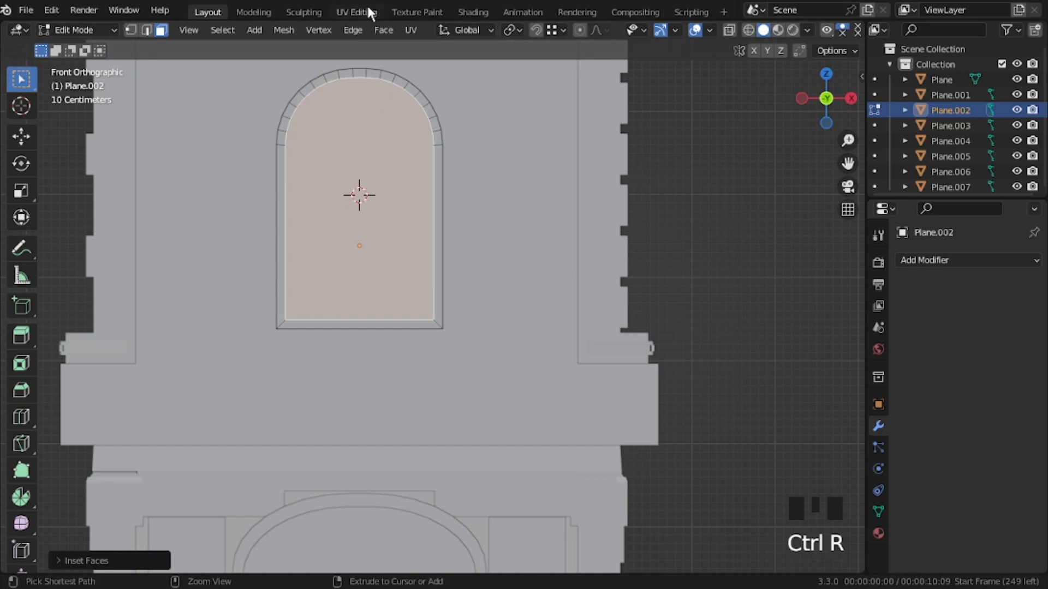
{"action": "key", "text": "ctrl+r"}
{"action": "left_click", "coordinate": [359, 75]}
{"action": "right_click", "coordinate": [360, 75]}
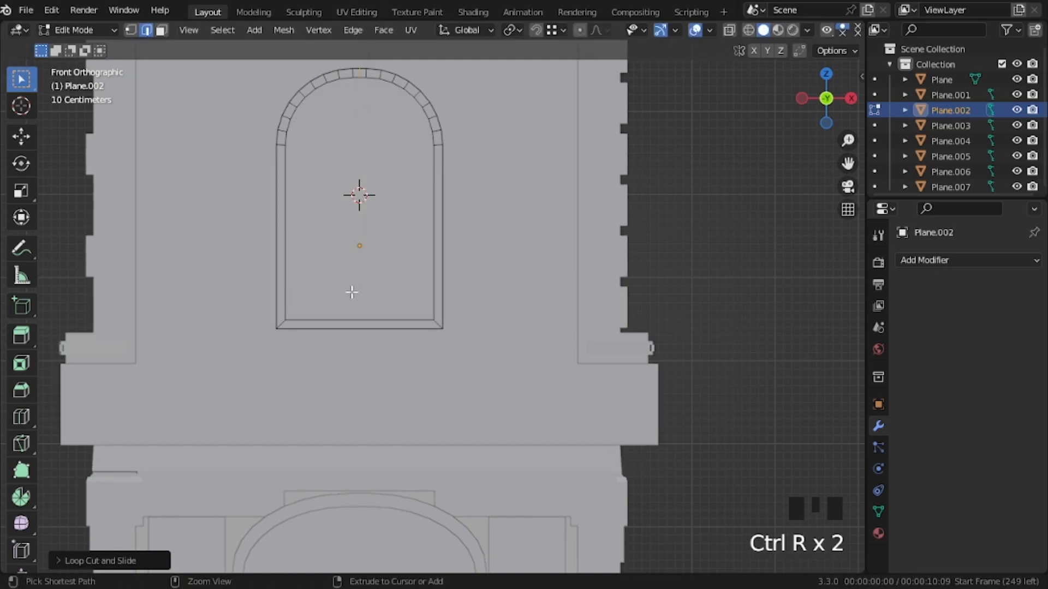
{"action": "key", "text": "ctrl+r"}
{"action": "left_click", "coordinate": [351, 294]}
{"action": "right_click", "coordinate": [352, 295]}
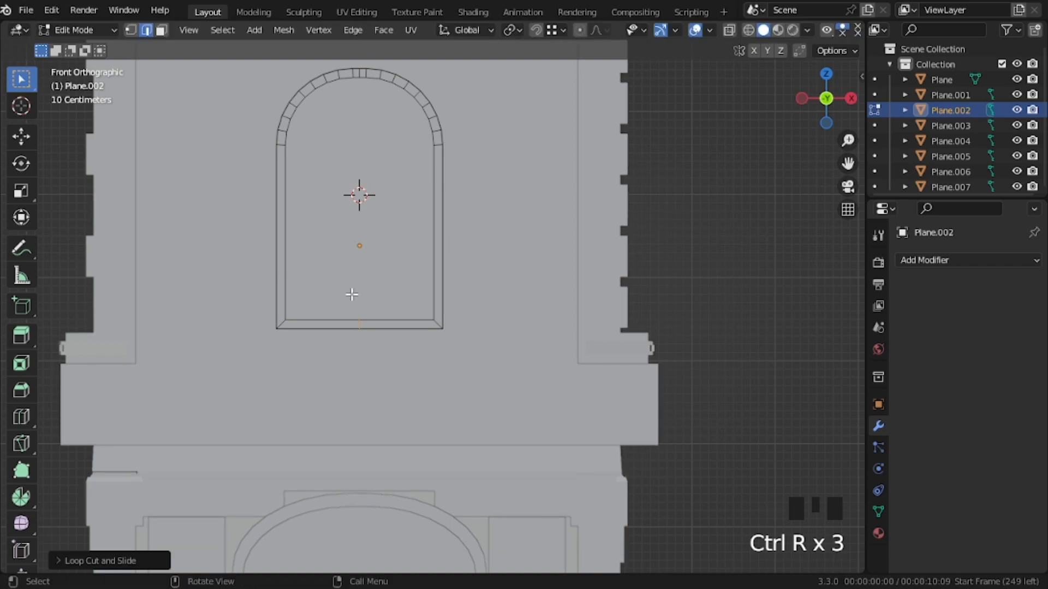
Step: Knife-cut the arched pane vertically from the frame's bottom midpoint to its top midpoint
{"action": "key", "text": "1"}
{"action": "key", "text": "2"}
{"action": "key", "text": "1"}
{"action": "key", "text": "k"}
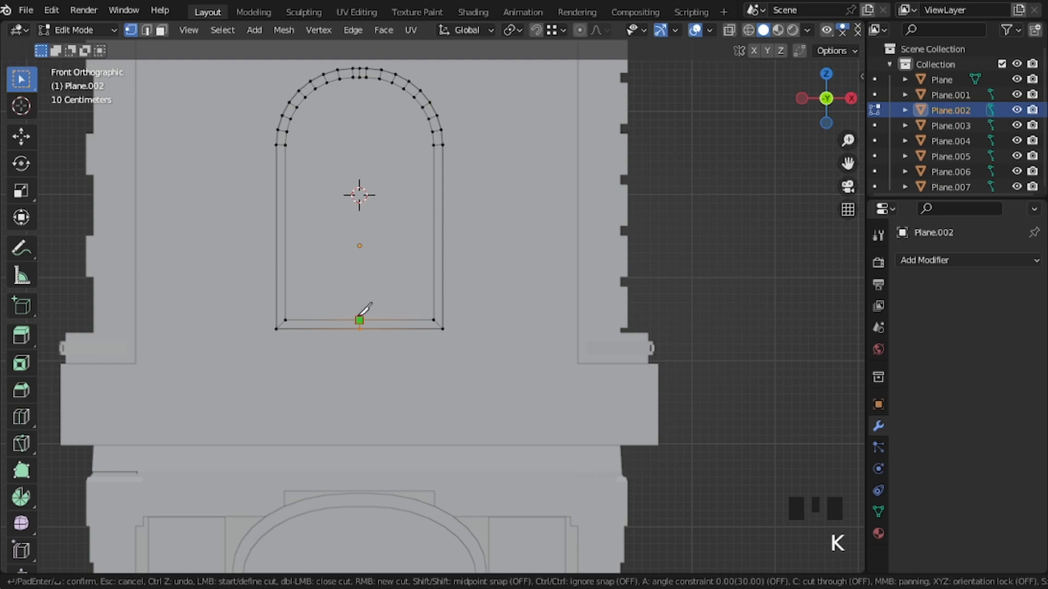
{"action": "key", "text": "z"}
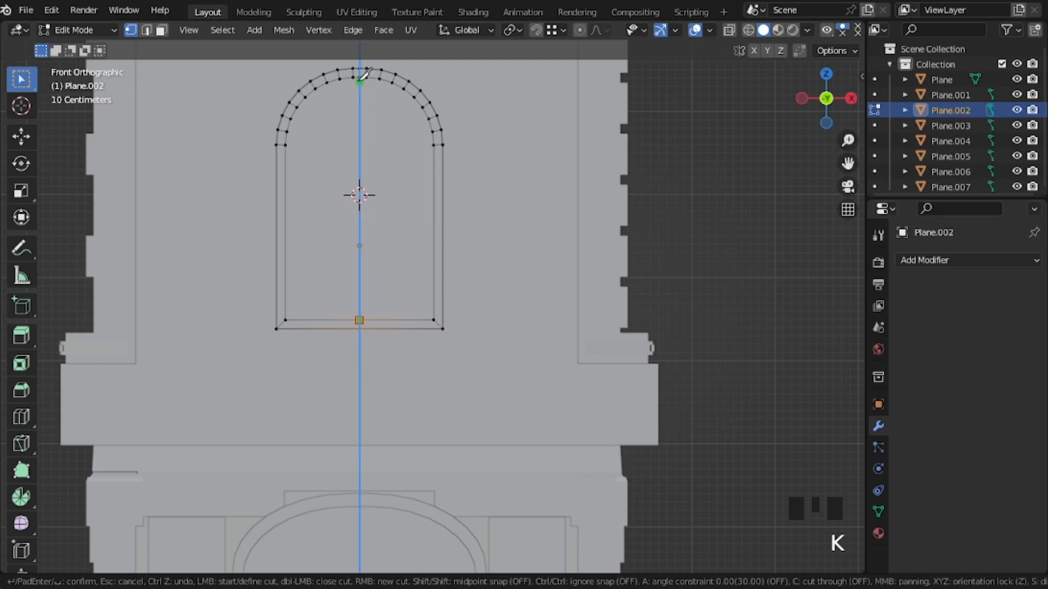
{"action": "left_click", "coordinate": [359, 77]}
{"action": "key", "text": "Return"}
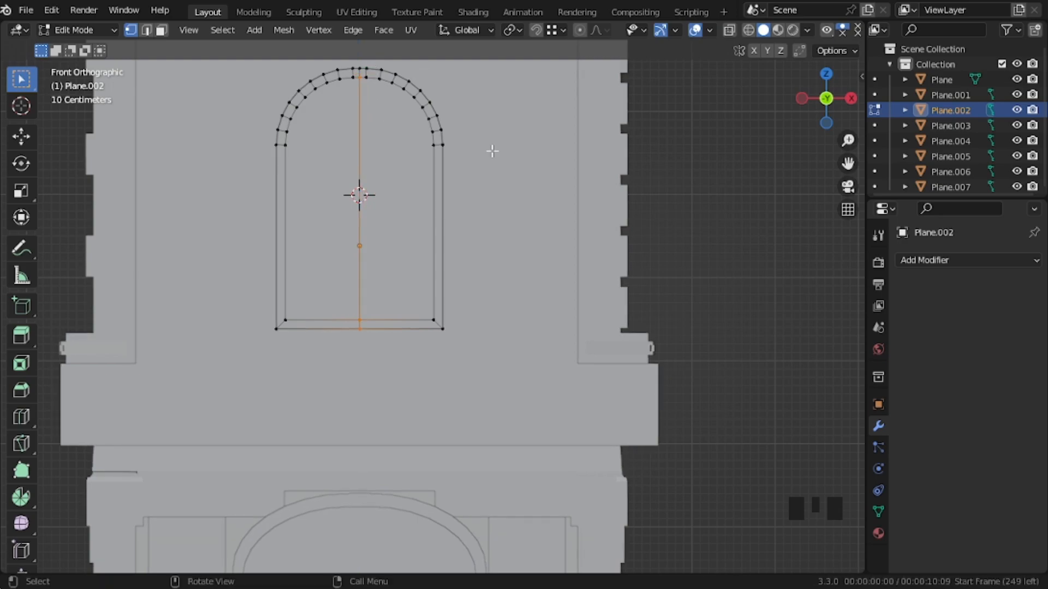
Step: Inset both halves of the arched window pane individually and extrude them inward to form two recessed panes
{"action": "key", "text": "3"}
{"action": "left_click", "coordinate": [374, 195]}
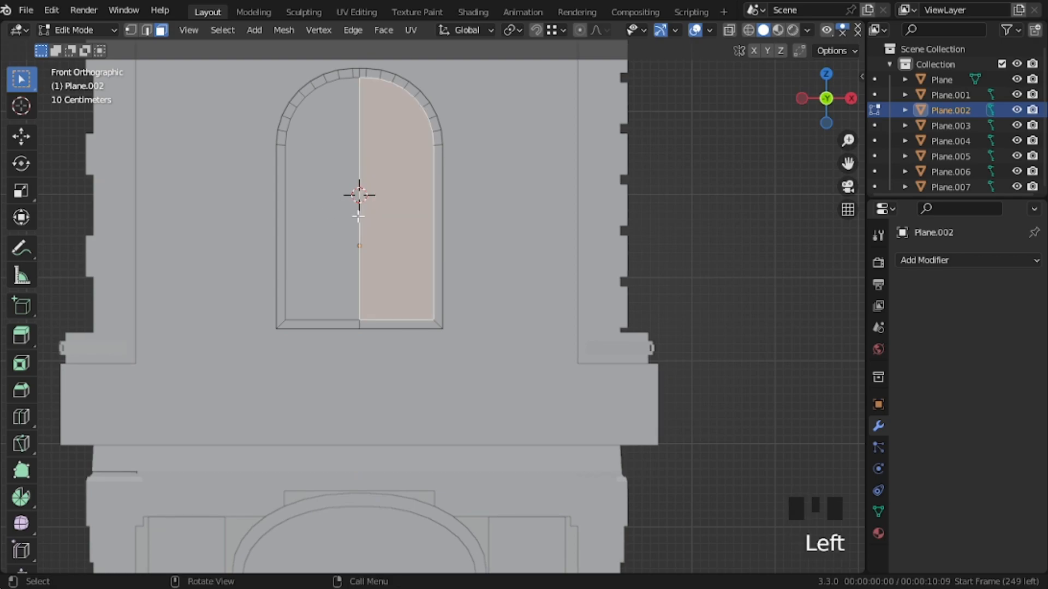
{"action": "left_click", "coordinate": [345, 240], "text": "shift"}
{"action": "middle_click_drag", "start_coordinate": [346, 241], "coordinate": [519, 265]}
{"action": "key", "text": "i"}
{"action": "left_click", "coordinate": [513, 261]}
{"action": "key", "text": "e"}
{"action": "left_click", "coordinate": [513, 257]}
{"action": "key", "text": "Tab"}
{"action": "middle_click_drag", "start_coordinate": [513, 257], "coordinate": [497, 241]}
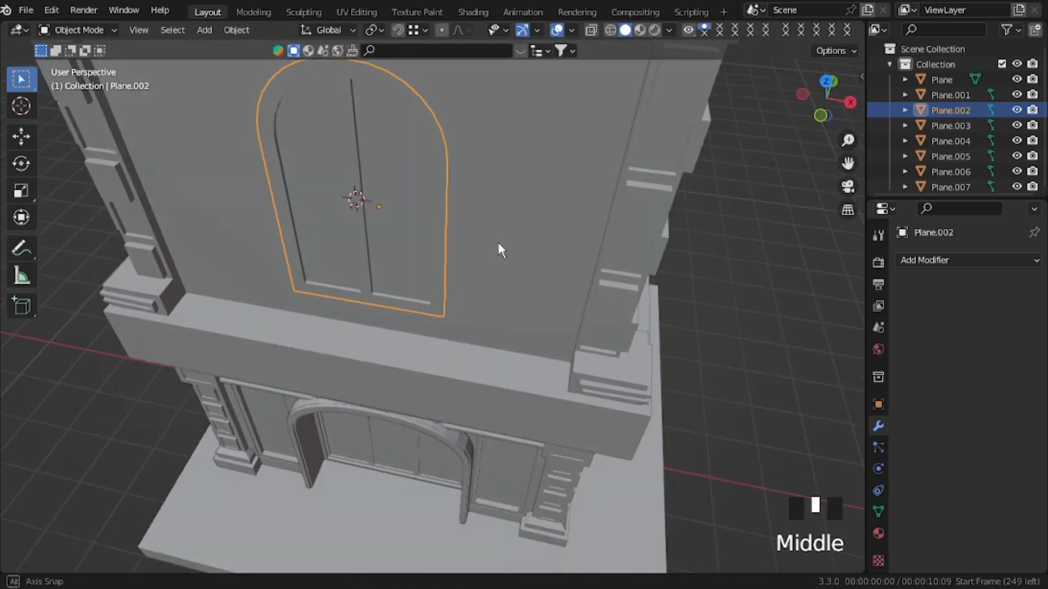
Step: Extrude the two bottom faces of the arched window frame outward to form a sill
{"action": "key", "text": "shift+grave"}
{"action": "key", "text": "s"}
{"action": "key", "text": "d"}
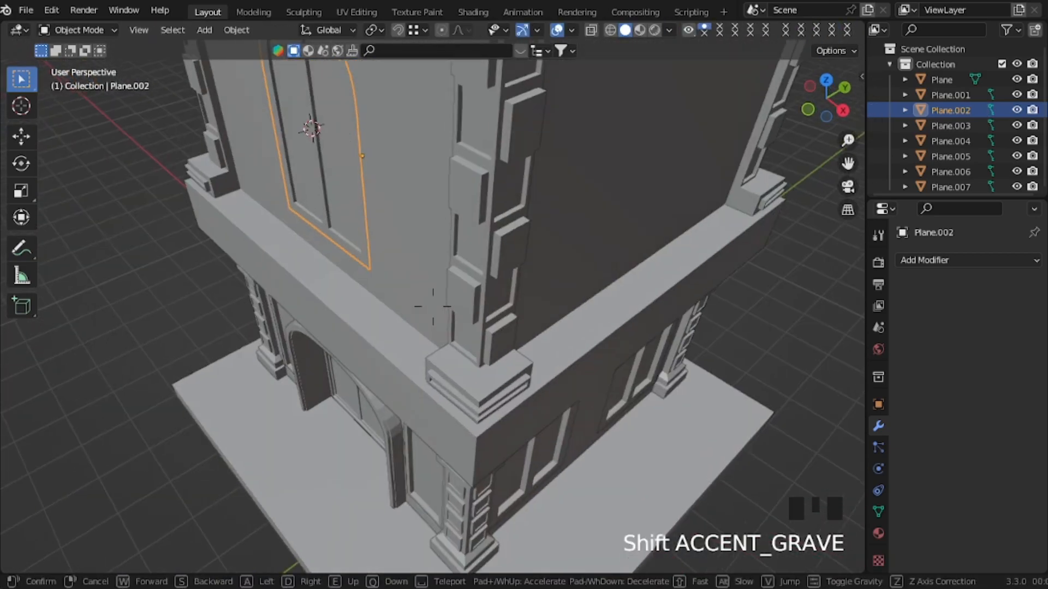
{"action": "left_click", "coordinate": [432, 306]}
{"action": "key", "text": "Tab"}
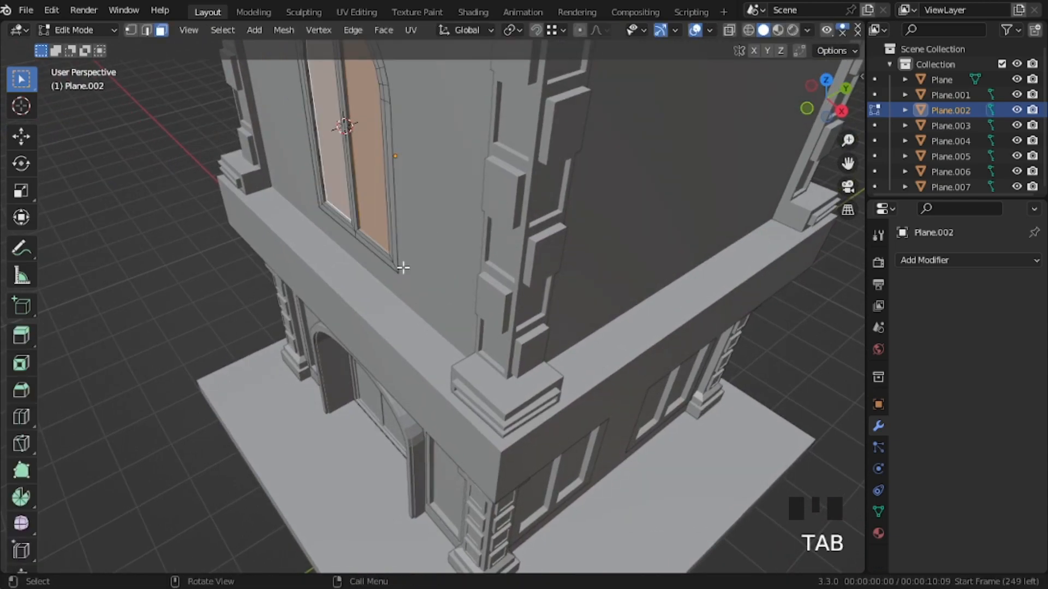
{"action": "left_click", "coordinate": [379, 266]}
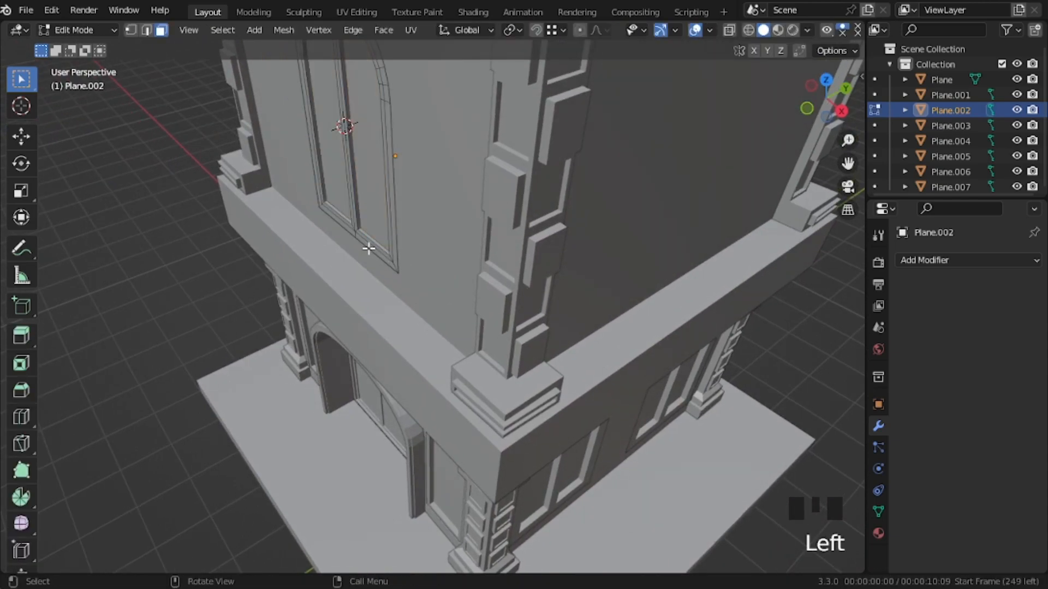
{"action": "left_click", "coordinate": [368, 248]}
{"action": "left_click", "coordinate": [346, 229], "text": "shift"}
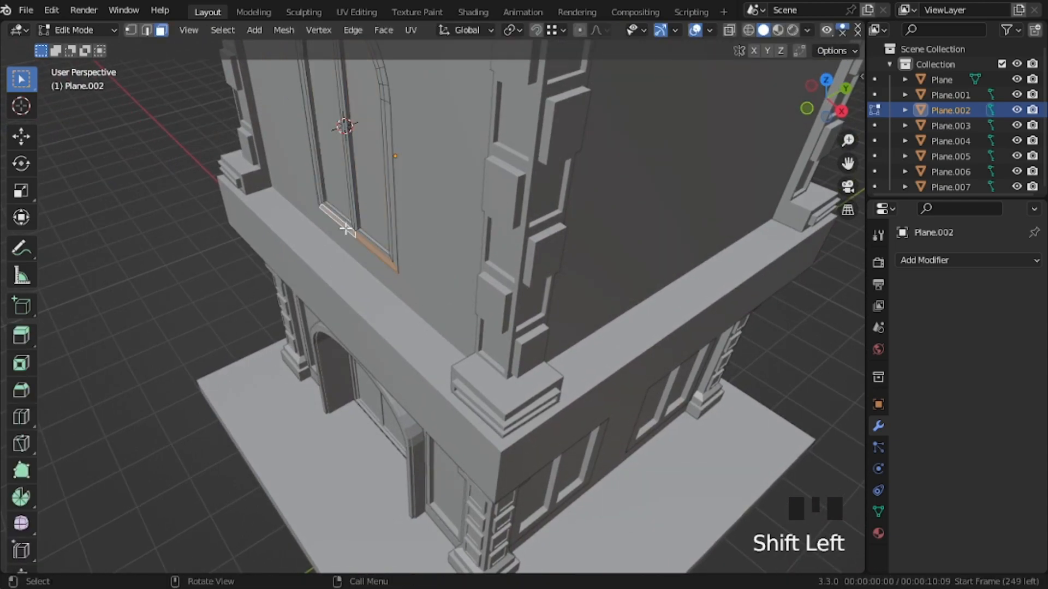
{"action": "key", "text": "e"}
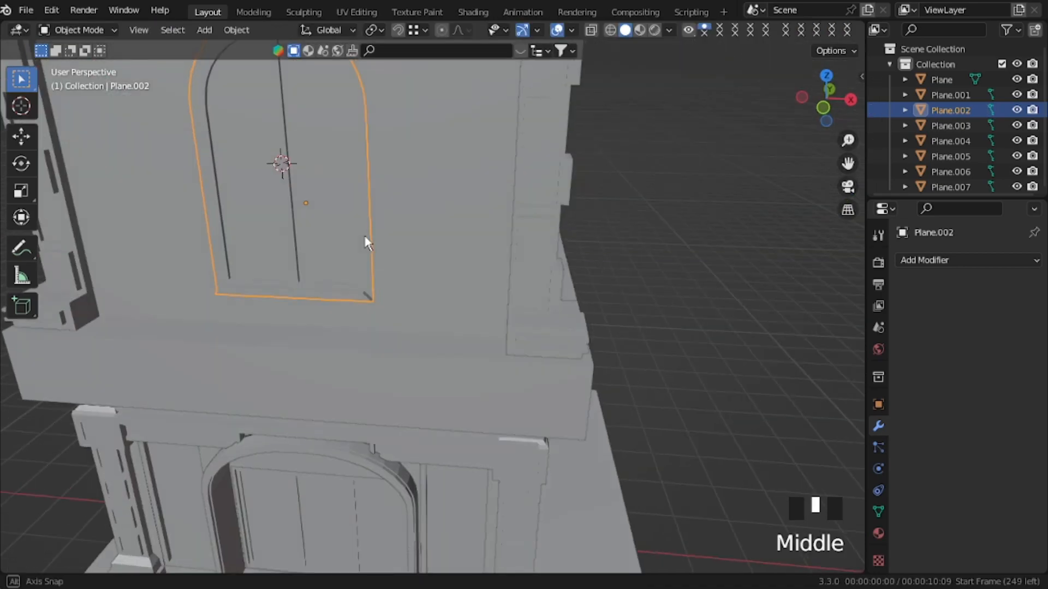
{"action": "scroll", "coordinate": [367, 241], "scroll_direction": "up", "scroll_amount": 2}
Step: Add a plane at the 3D cursor and rotate it 90° about X to stand parallel to the front facade
{"action": "key", "text": "KP_1"}
{"action": "key", "text": "KP_Subtract"}
{"action": "key", "text": "KP_Subtract"}
{"action": "key", "text": "KP_Subtract"}
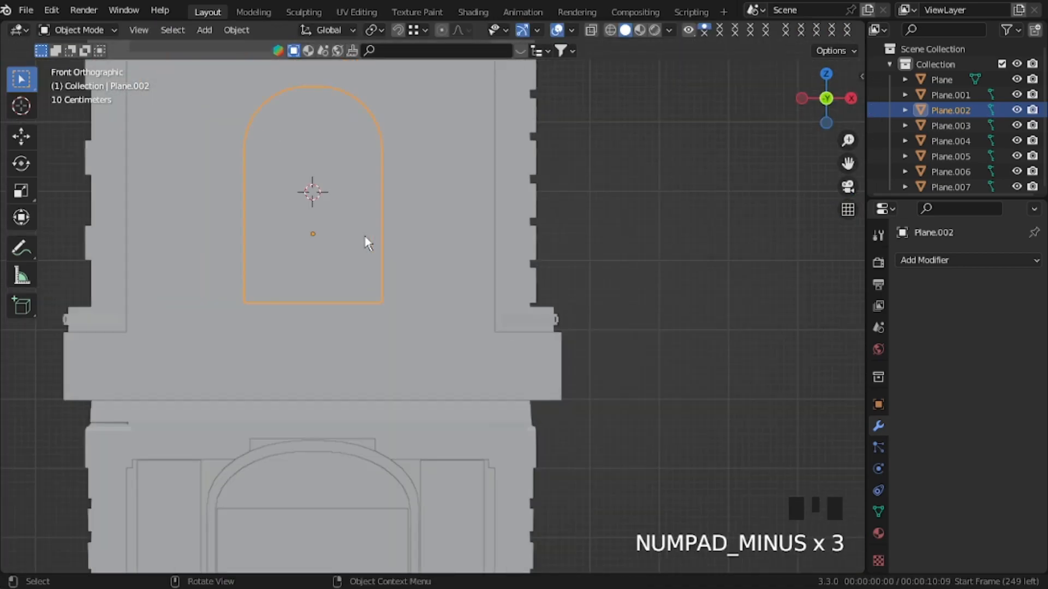
{"action": "key", "text": "Tab"}
{"action": "key", "text": "Tab"}
{"action": "key", "text": "shift+a"}
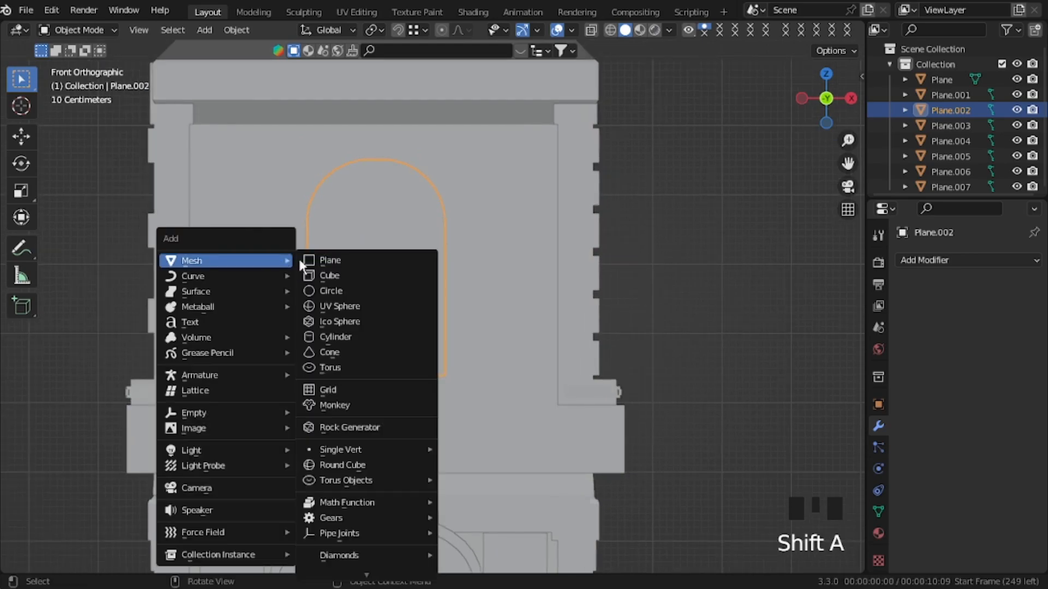
{"action": "left_click", "coordinate": [328, 261]}
{"action": "type", "text": "rx90"}
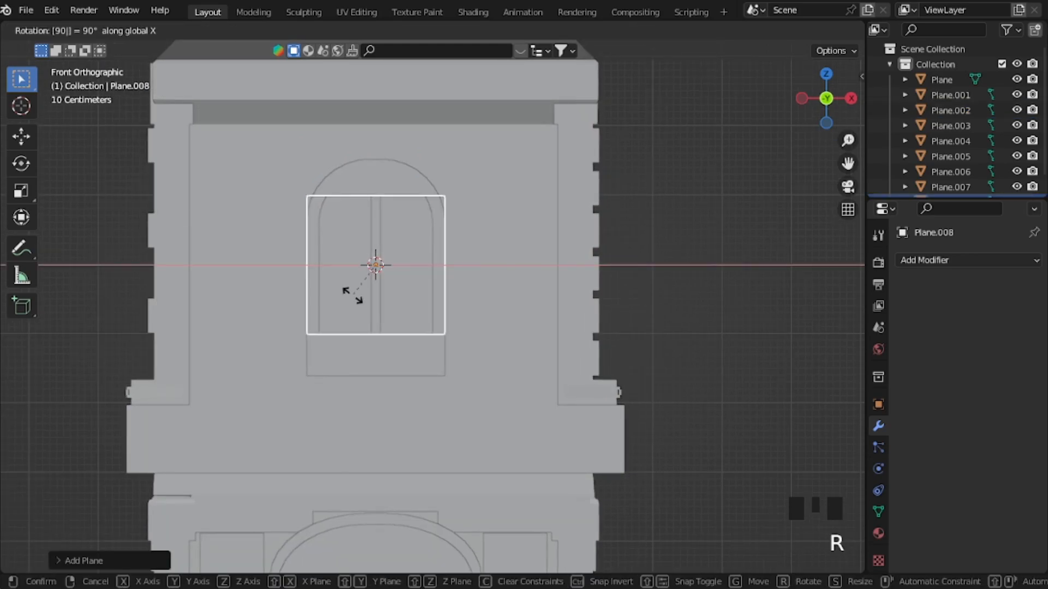
{"action": "key", "text": "Return"}
Step: Narrow the plane along X to about half its width and place it on the wall left of the arched window
{"action": "key", "text": "g"}
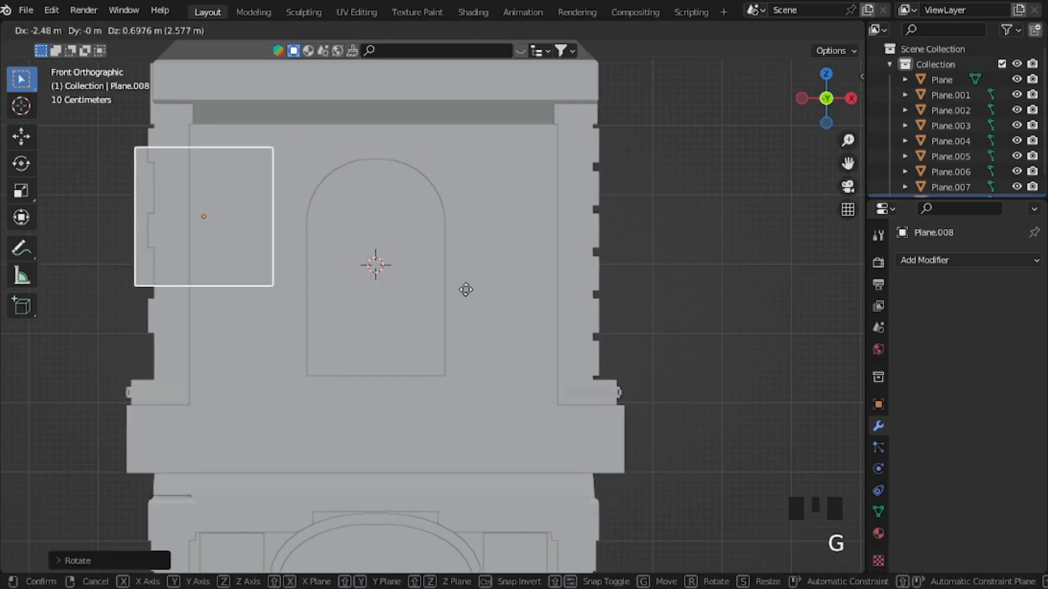
{"action": "right_click", "coordinate": [498, 308]}
{"action": "key", "text": "s"}
{"action": "key", "text": "x"}
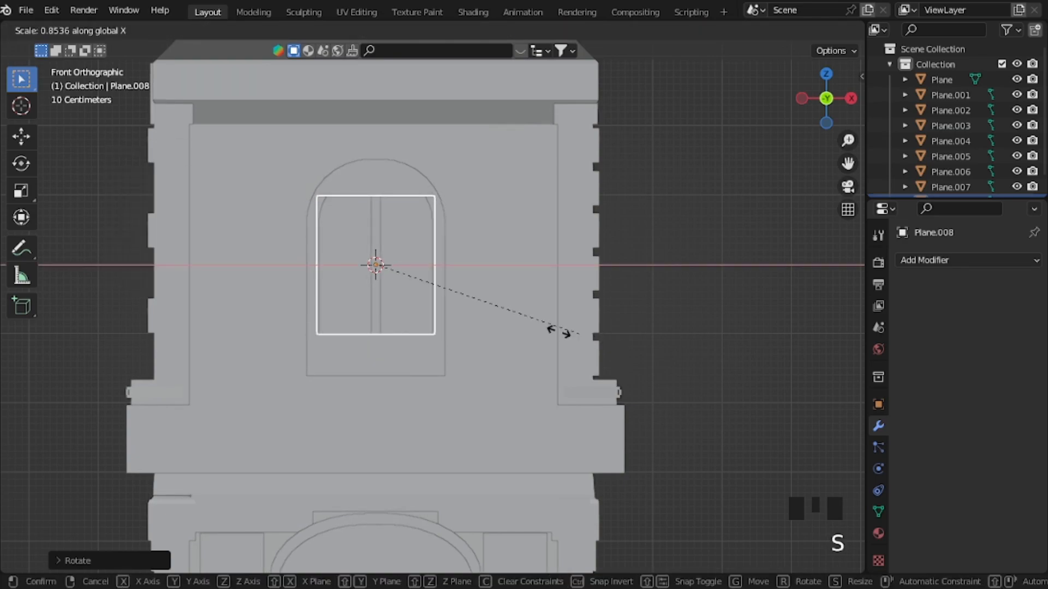
{"action": "left_click", "coordinate": [495, 322]}
{"action": "key", "text": "g"}
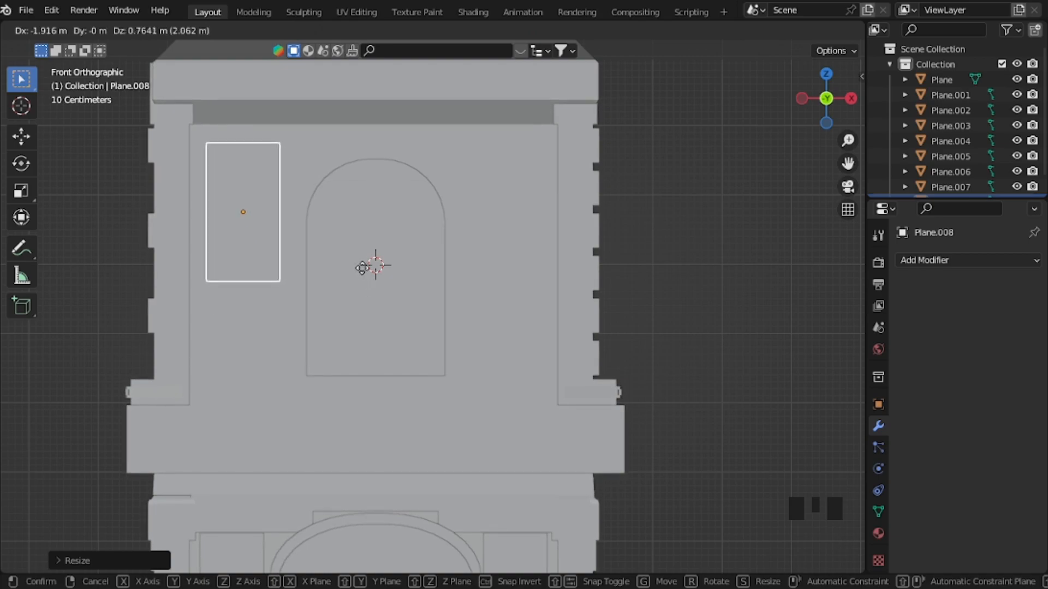
{"action": "left_click", "coordinate": [362, 259]}
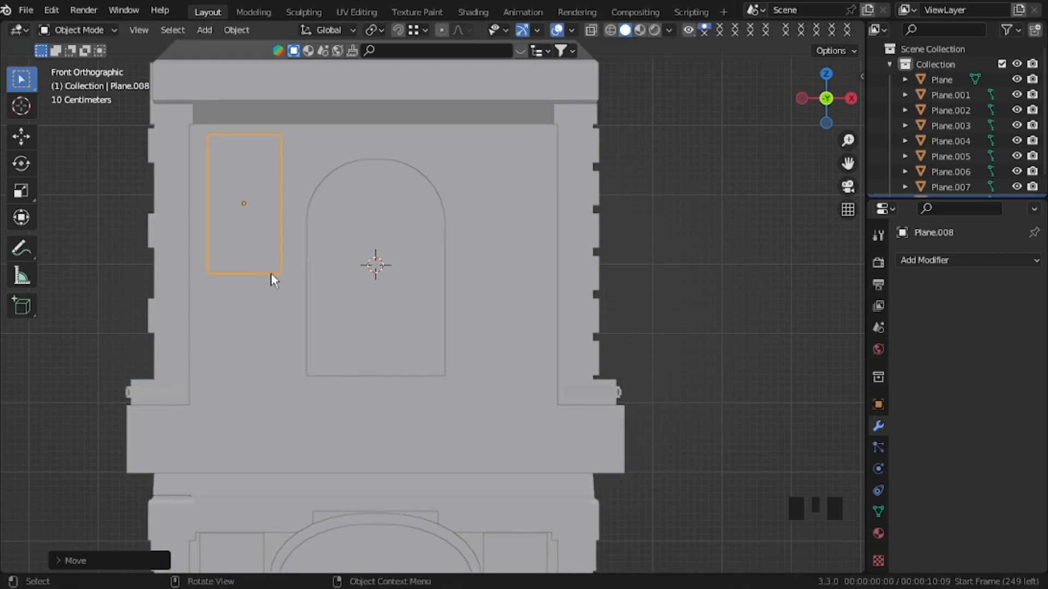
Step: Lower the plane's bottom edge about 1.7 m along Z to make a tall panel reaching almost to the ledge
{"action": "key", "text": "Tab"}
{"action": "left_click", "coordinate": [264, 273]}
{"action": "key", "text": "g"}
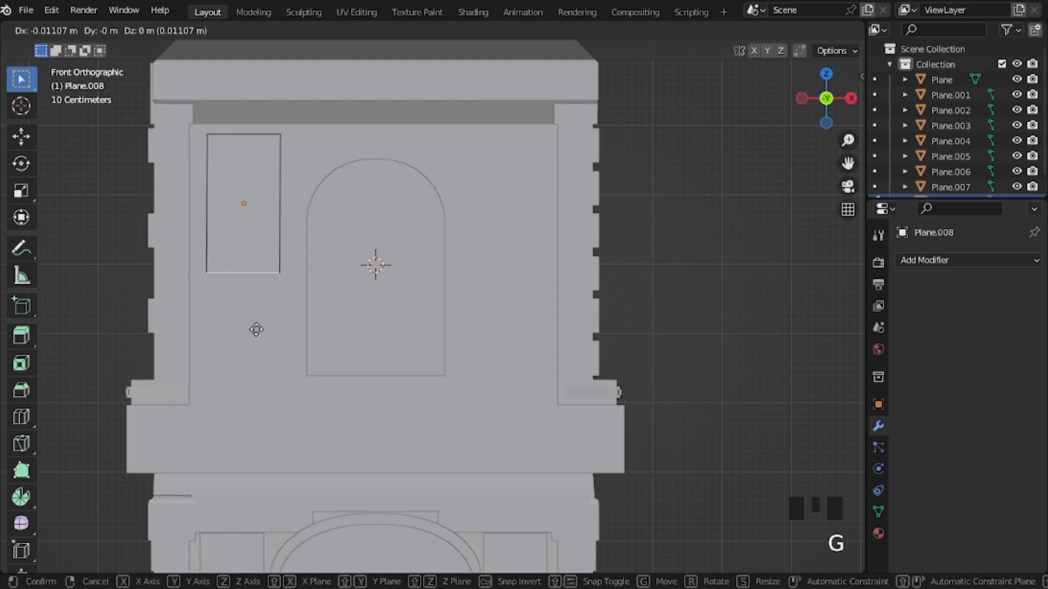
{"action": "key", "text": "z"}
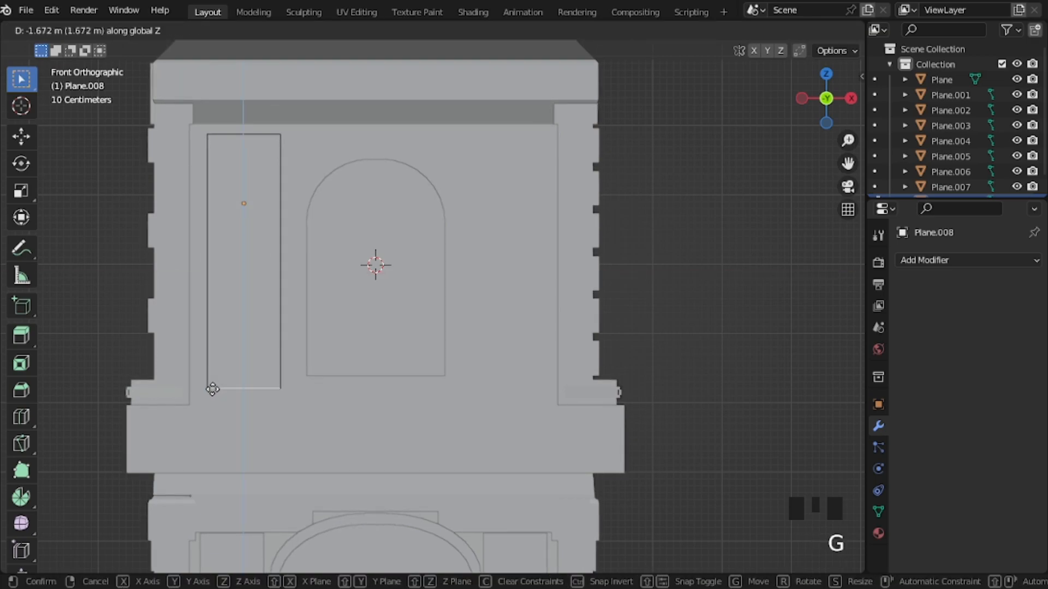
{"action": "key", "text": "ctrl"}
{"action": "left_click", "coordinate": [195, 400]}
{"action": "middle_click_drag", "start_coordinate": [225, 370], "coordinate": [208, 424]}
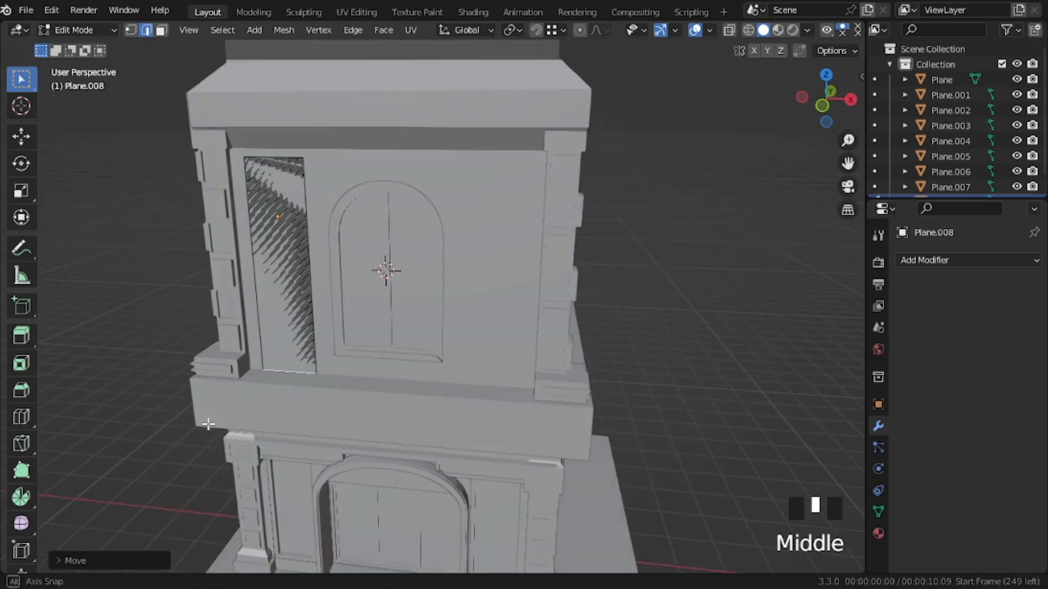
{"action": "key", "text": "Tab"}
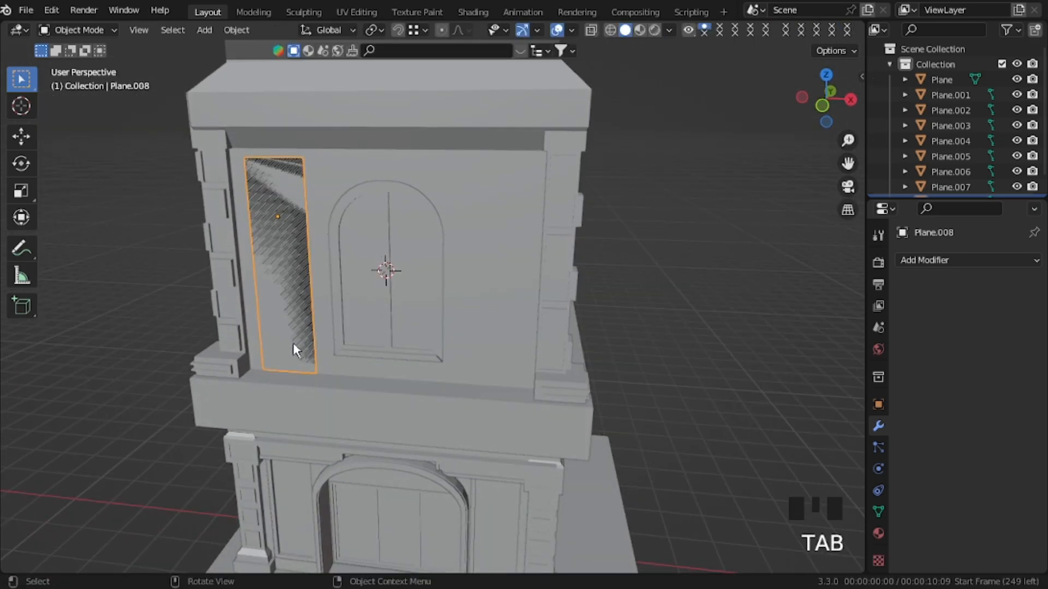
Step: Shift the tall panel slightly upward and duplicate it along X to the other side of the arched window
{"action": "key", "text": "g"}
{"action": "left_click", "coordinate": [294, 338]}
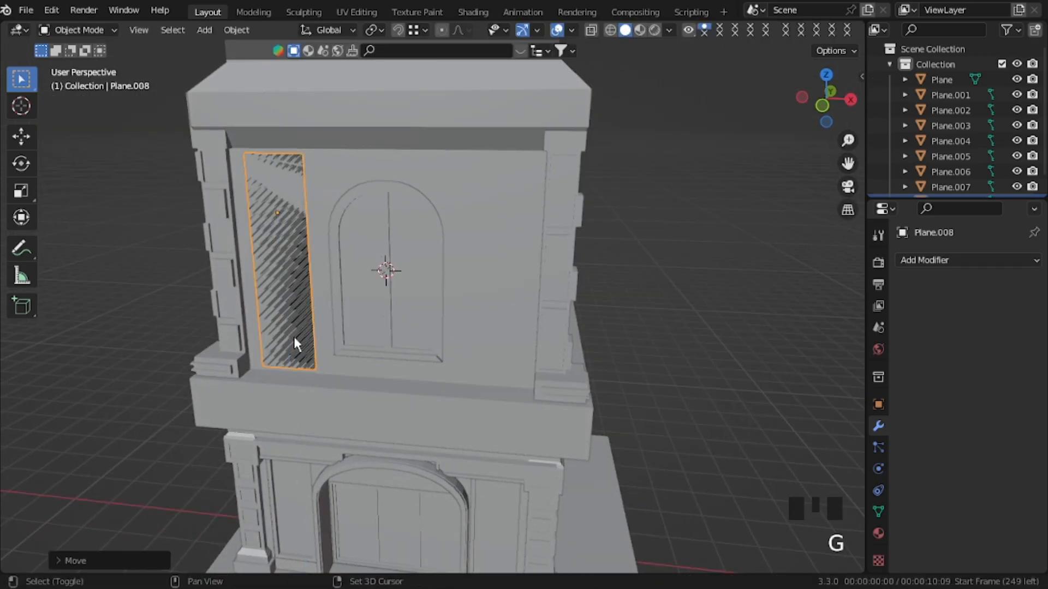
{"action": "key", "text": "shift+d"}
{"action": "key", "text": "x"}
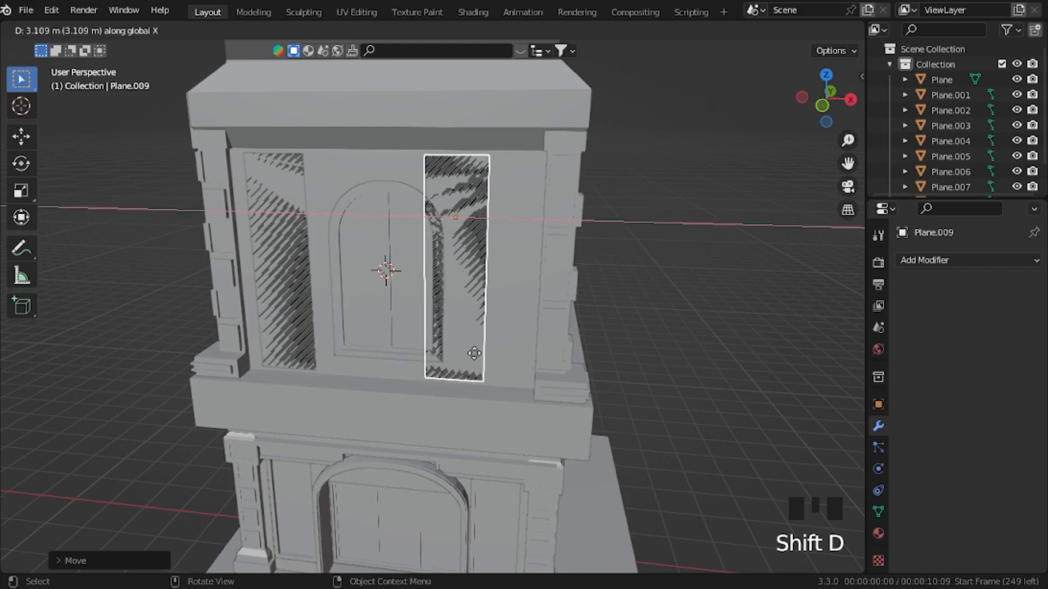
{"action": "left_click", "coordinate": [510, 374]}
Step: Join the two tall panels flanking the arched window into one object
{"action": "left_click", "coordinate": [290, 304], "text": "shift"}
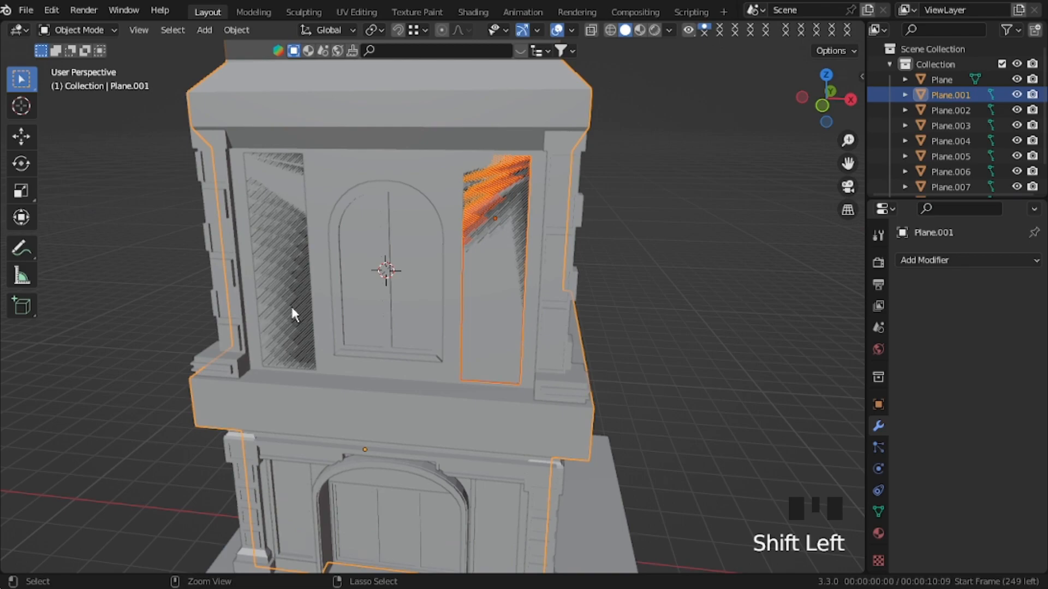
{"action": "left_click", "coordinate": [290, 303]}
{"action": "left_click", "coordinate": [522, 254], "text": "shift"}
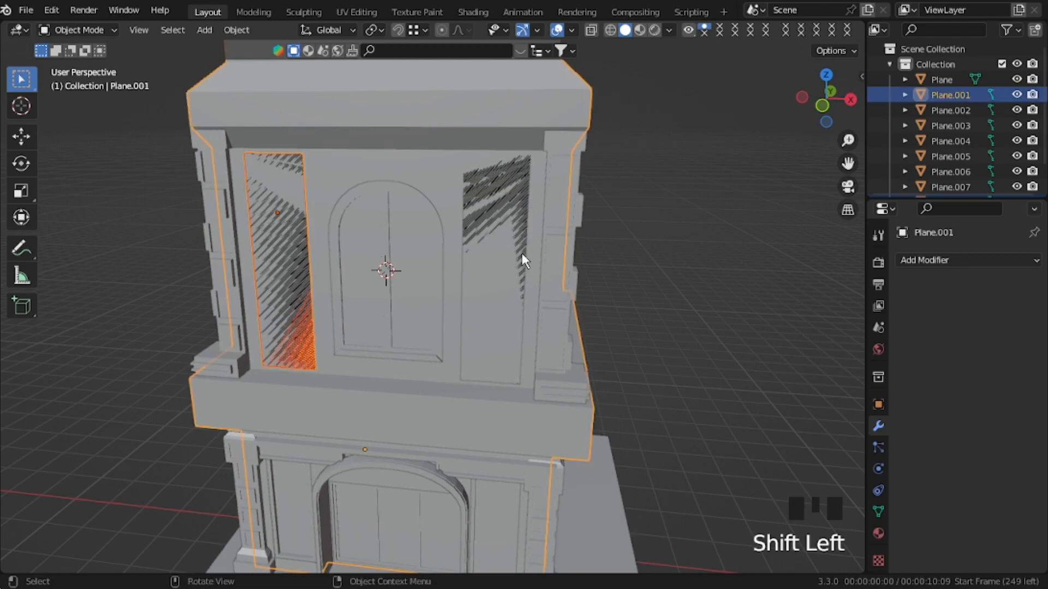
{"action": "left_click", "coordinate": [521, 253]}
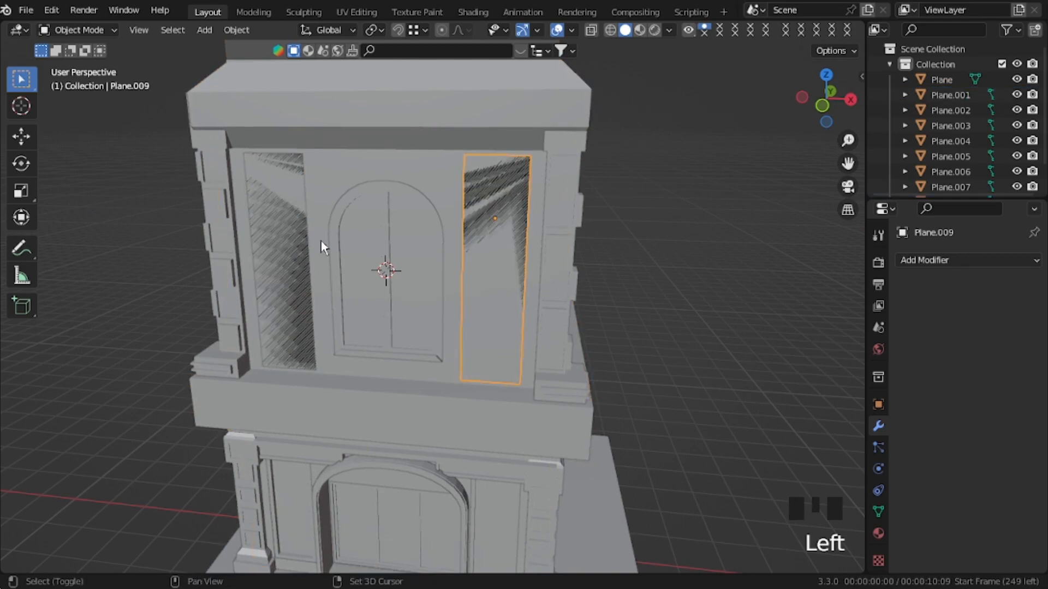
{"action": "left_click", "coordinate": [273, 232], "text": "shift"}
{"action": "middle_click_drag", "start_coordinate": [333, 231], "coordinate": [332, 260]}
{"action": "key", "text": "ctrl+z"}
{"action": "left_click", "coordinate": [333, 259], "text": "shift"}
{"action": "key", "text": "ctrl+j"}
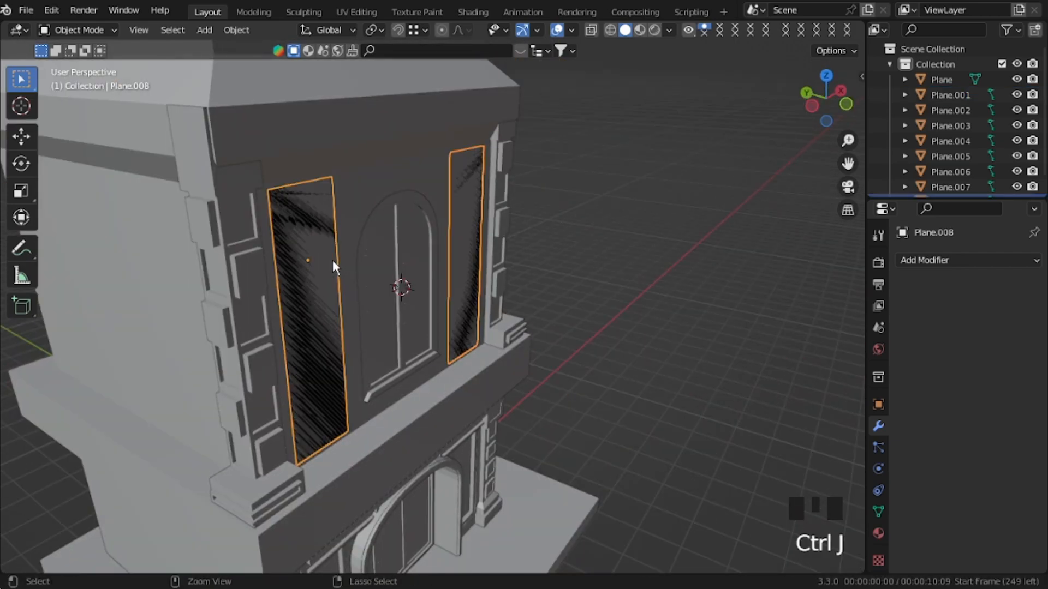
Step: Extrude both panel faces about 0.84 m outward from the facade
{"action": "key", "text": "Tab"}
{"action": "key", "text": "3"}
{"action": "left_click", "coordinate": [339, 259]}
{"action": "left_click", "coordinate": [480, 227], "text": "shift"}
{"action": "key", "text": "e"}
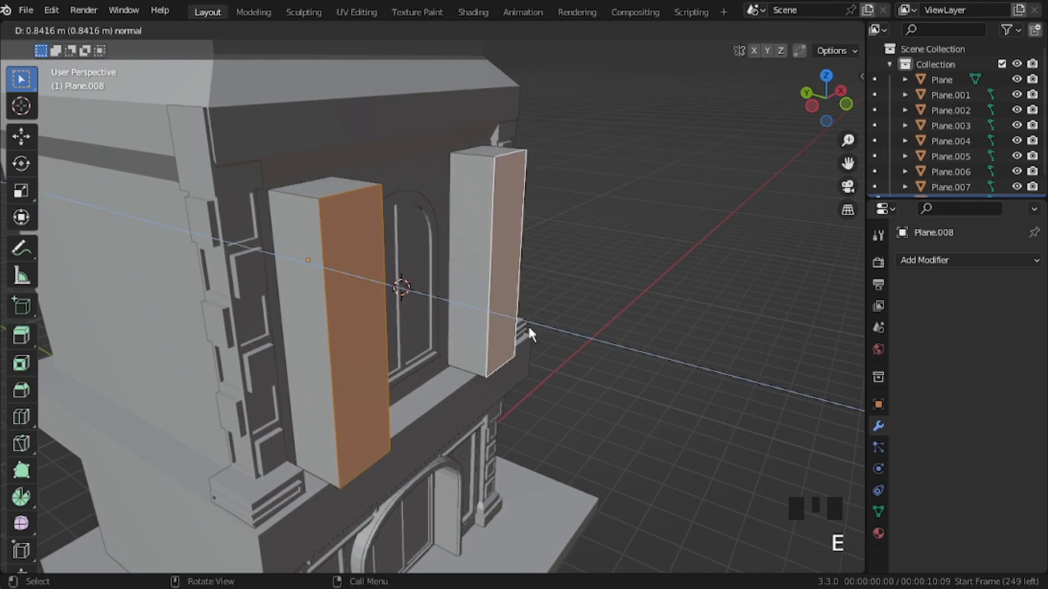
{"action": "left_click", "coordinate": [532, 333]}
Step: Push the two extruded panel blocks partway into the facade wall along Y
{"action": "key", "text": "Tab"}
{"action": "key", "text": "g"}
{"action": "key", "text": "x"}
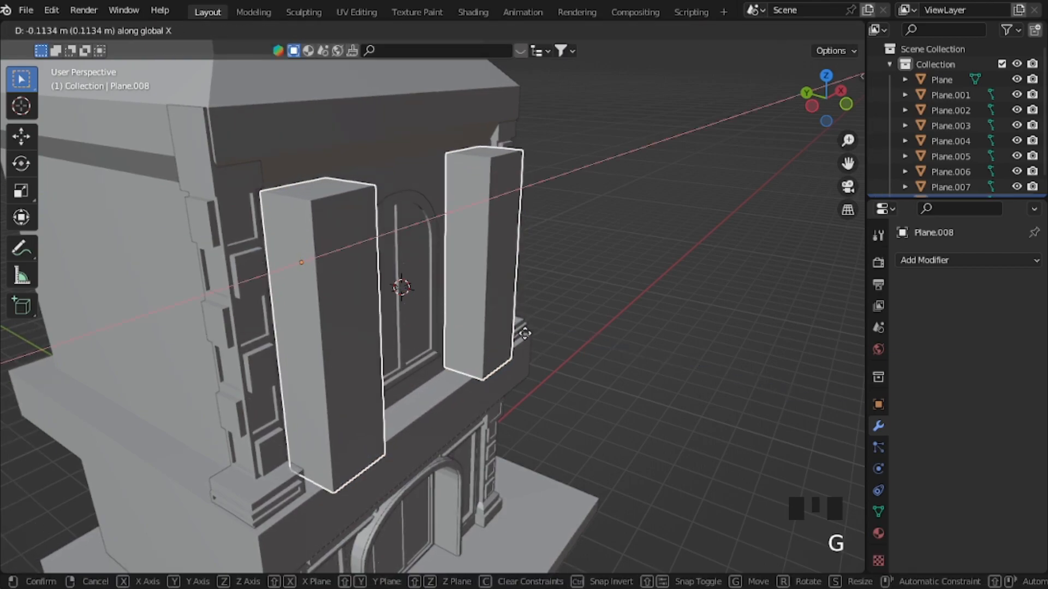
{"action": "left_click", "coordinate": [375, 227]}
Step: Cut the panel blocks out of the building body with a Boolean Difference modifier and apply it
{"action": "left_click", "coordinate": [381, 168]}
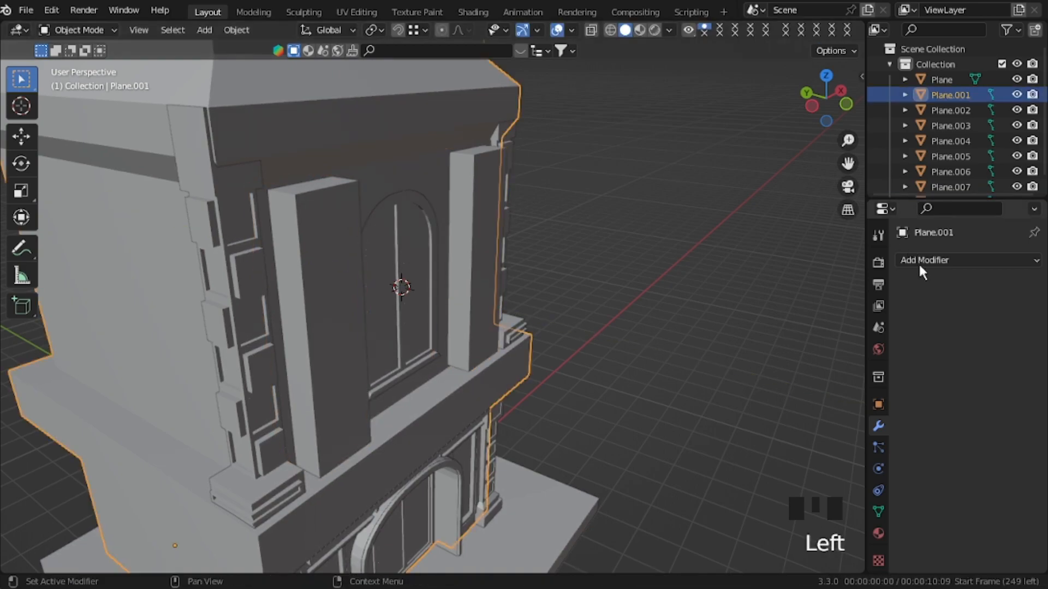
{"action": "left_click", "coordinate": [919, 261]}
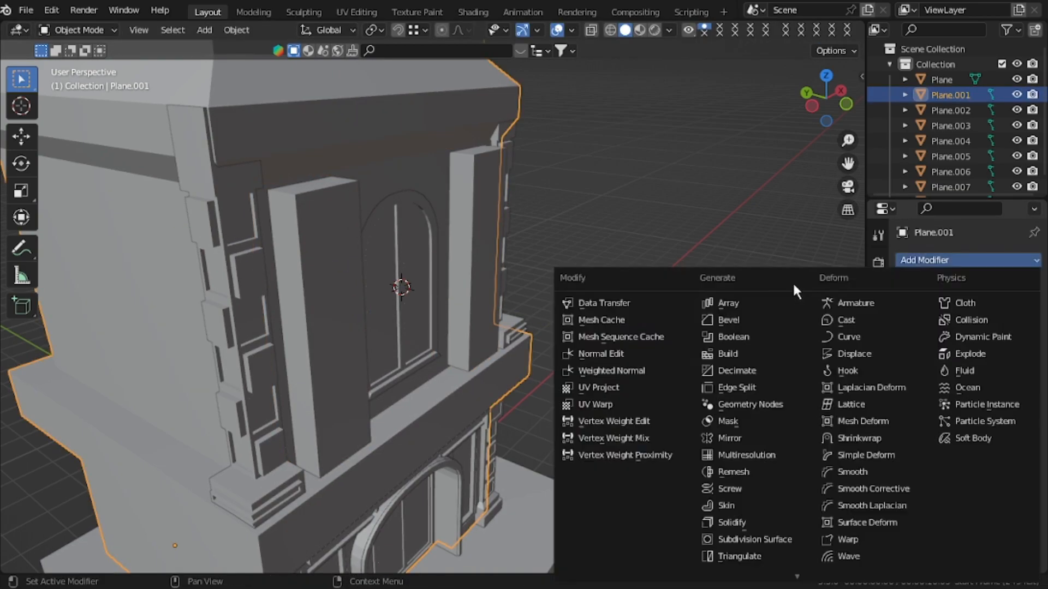
{"action": "left_click", "coordinate": [734, 337]}
{"action": "left_click", "coordinate": [1011, 381]}
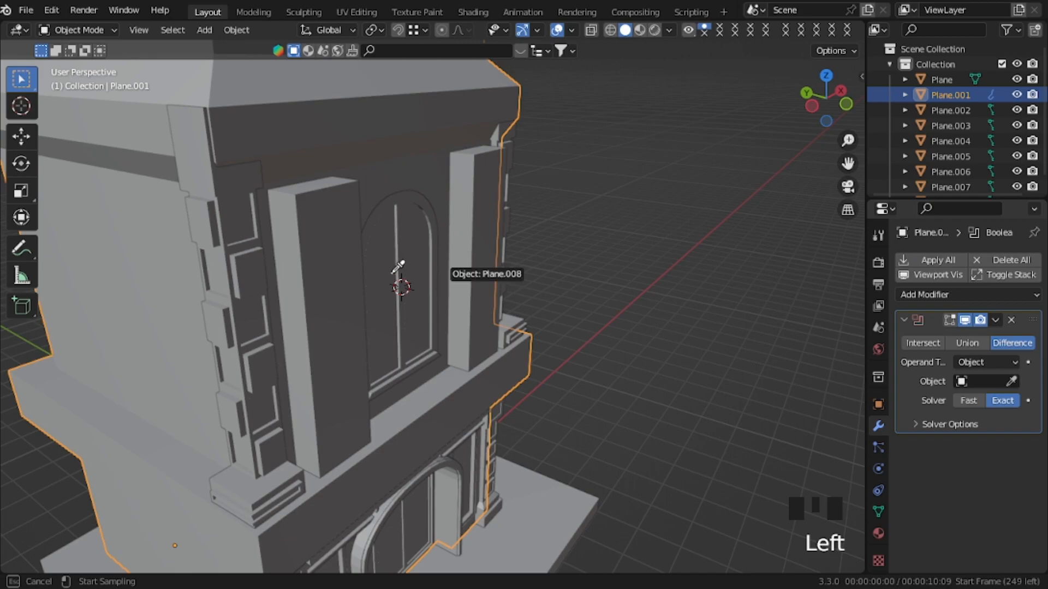
{"action": "left_click", "coordinate": [333, 260]}
{"action": "left_click", "coordinate": [938, 260]}
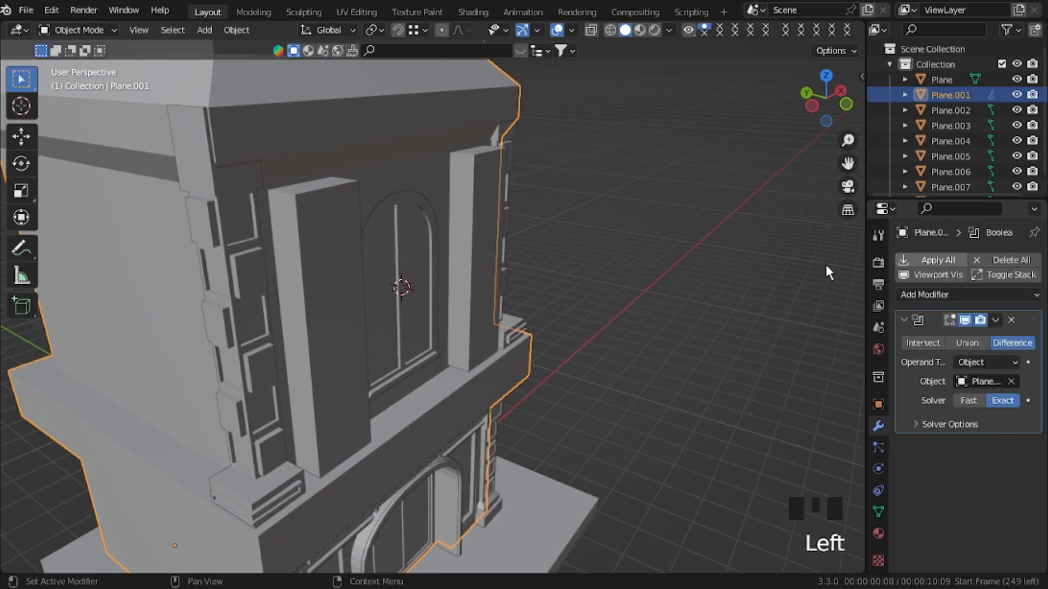
Step: Delete all faces of the two cutter blocks except their outward-facing front faces
{"action": "left_click", "coordinate": [322, 277]}
{"action": "key", "text": "g"}
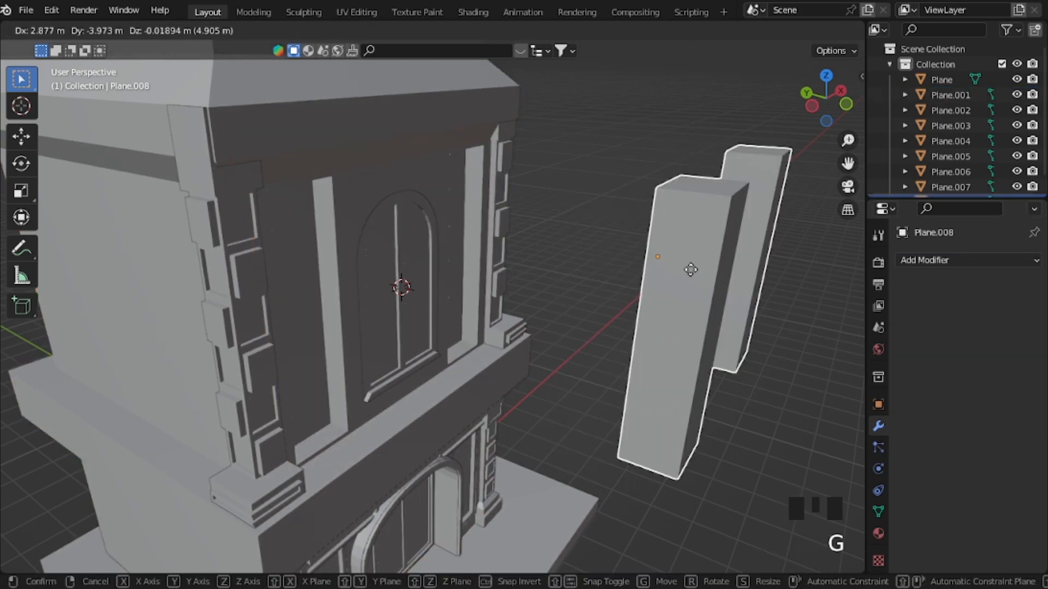
{"action": "right_click", "coordinate": [573, 318]}
{"action": "key", "text": "Tab"}
{"action": "left_click", "coordinate": [647, 300]}
{"action": "key", "text": "a"}
{"action": "left_click", "coordinate": [649, 189]}
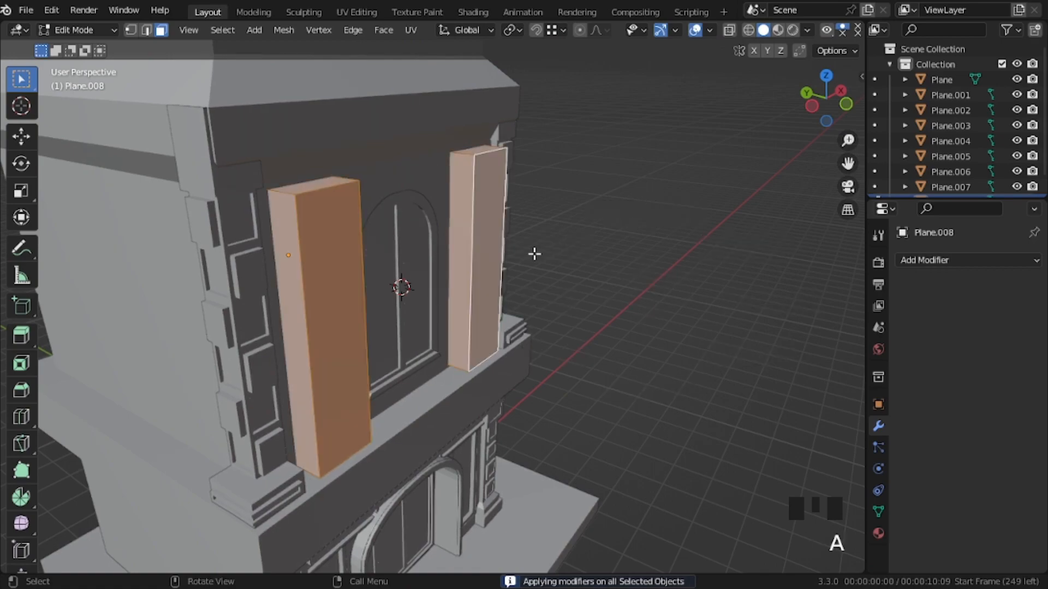
{"action": "left_click", "coordinate": [481, 261], "text": "shift"}
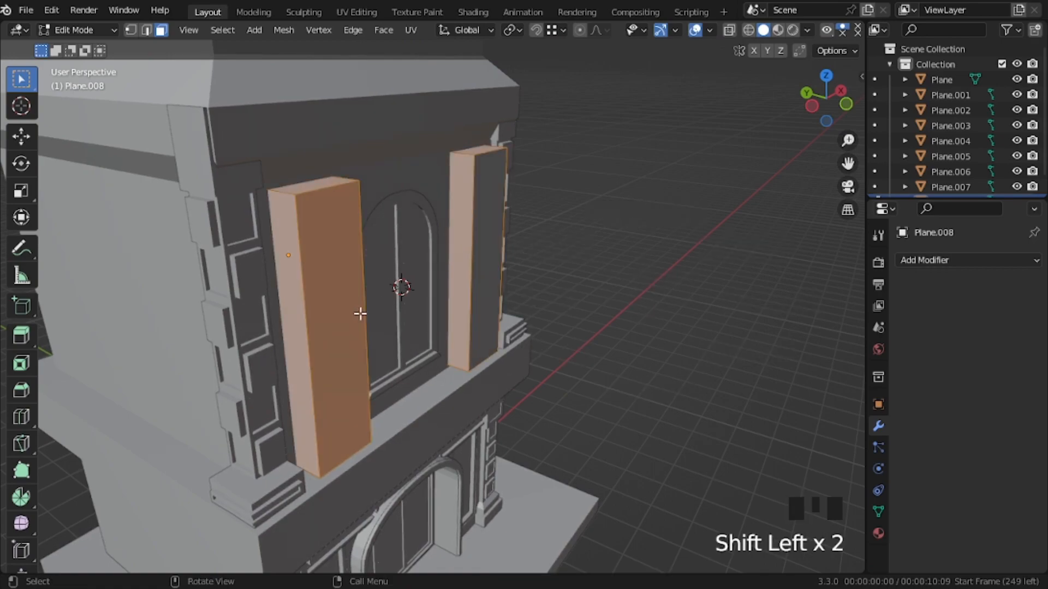
{"action": "left_click", "coordinate": [360, 314], "text": "shift"}
{"action": "key", "text": "Delete"}
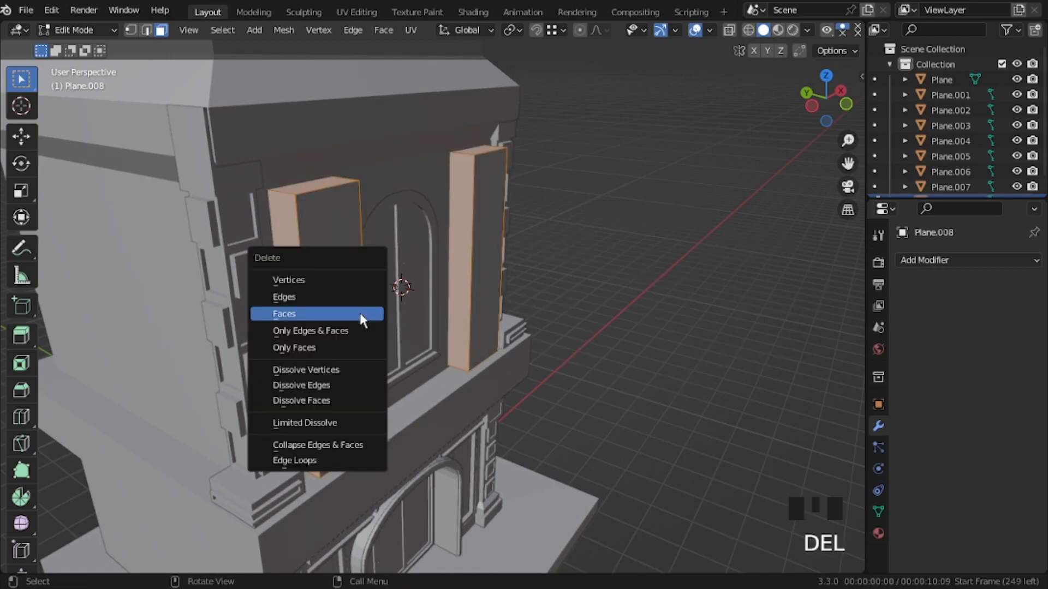
{"action": "left_click", "coordinate": [360, 313]}
Step: Move the two remaining panel faces about 0.47 m along Y into the recesses of the facade wall
{"action": "key", "text": "Tab"}
{"action": "key", "text": "g"}
{"action": "key", "text": "z"}
{"action": "key", "text": "y"}
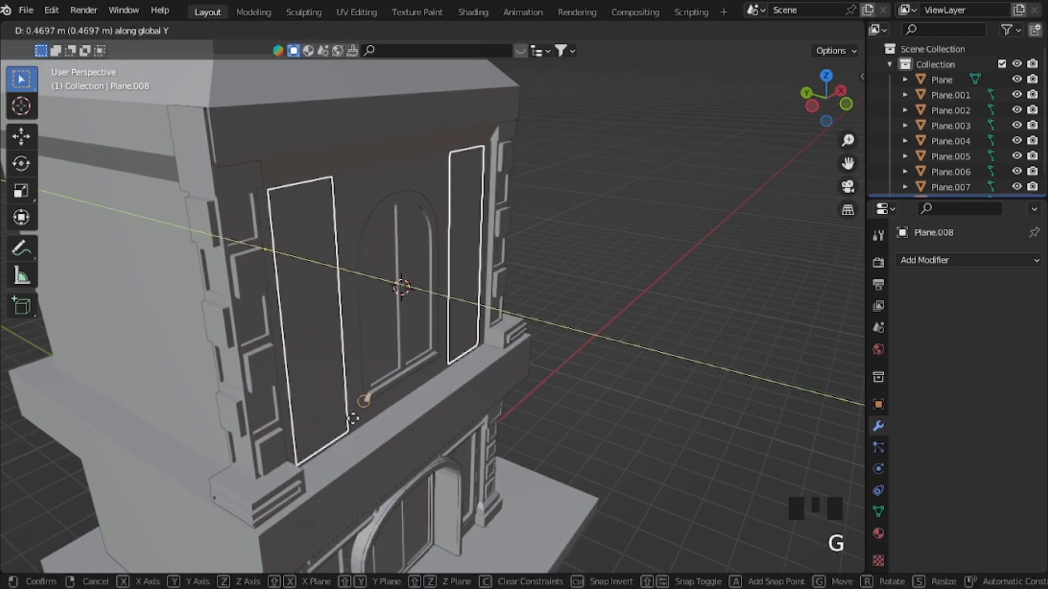
{"action": "left_click", "coordinate": [325, 349]}
Step: Inset both tall panel faces beside the arched window with a thin border and extrude the inner faces slightly inward
{"action": "key", "text": "Tab"}
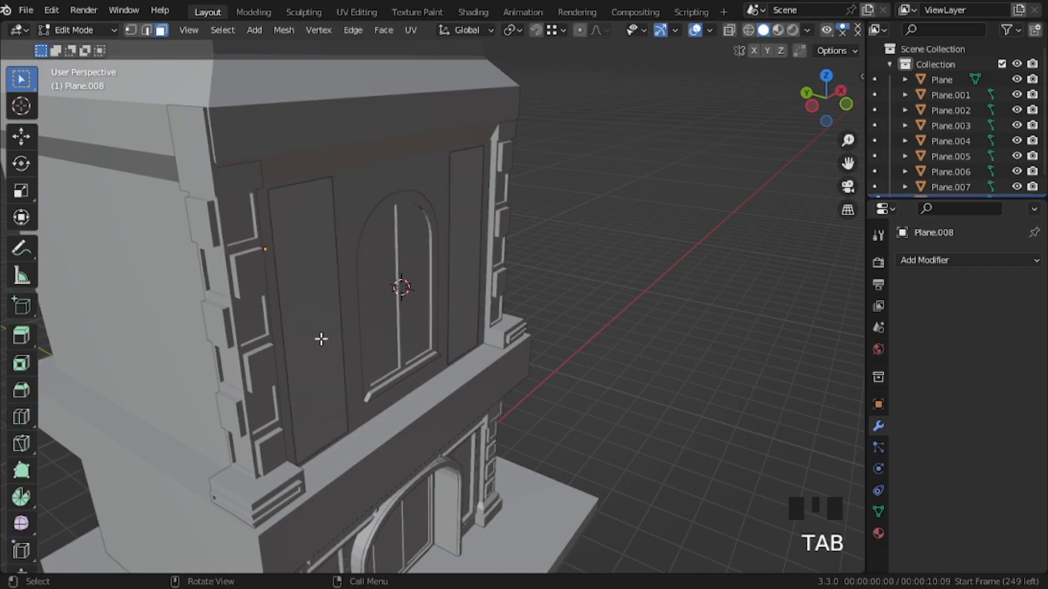
{"action": "left_click", "coordinate": [321, 339]}
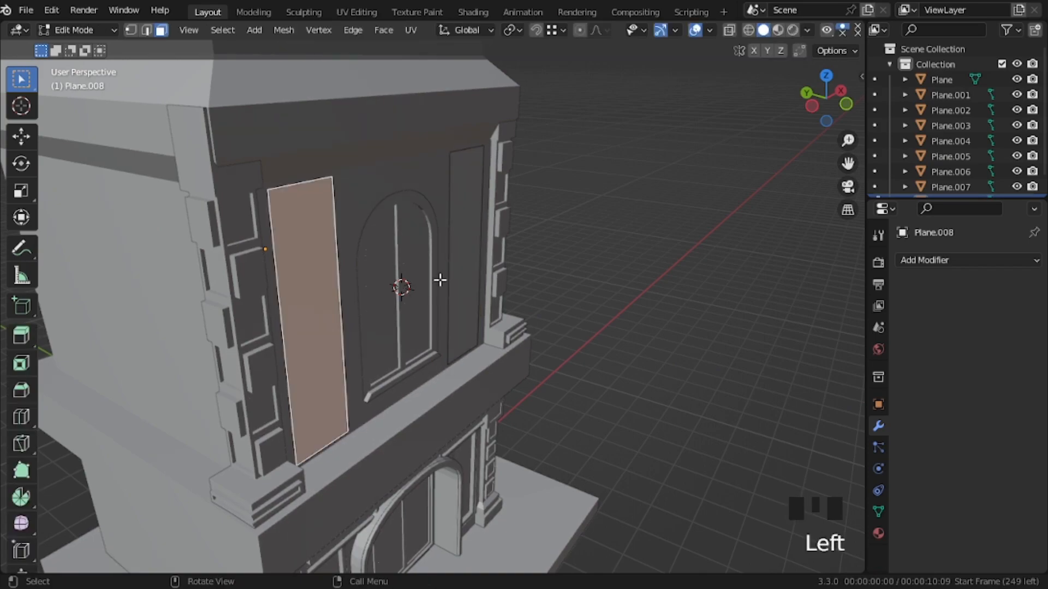
{"action": "left_click", "coordinate": [461, 292], "text": "shift"}
{"action": "key", "text": "i"}
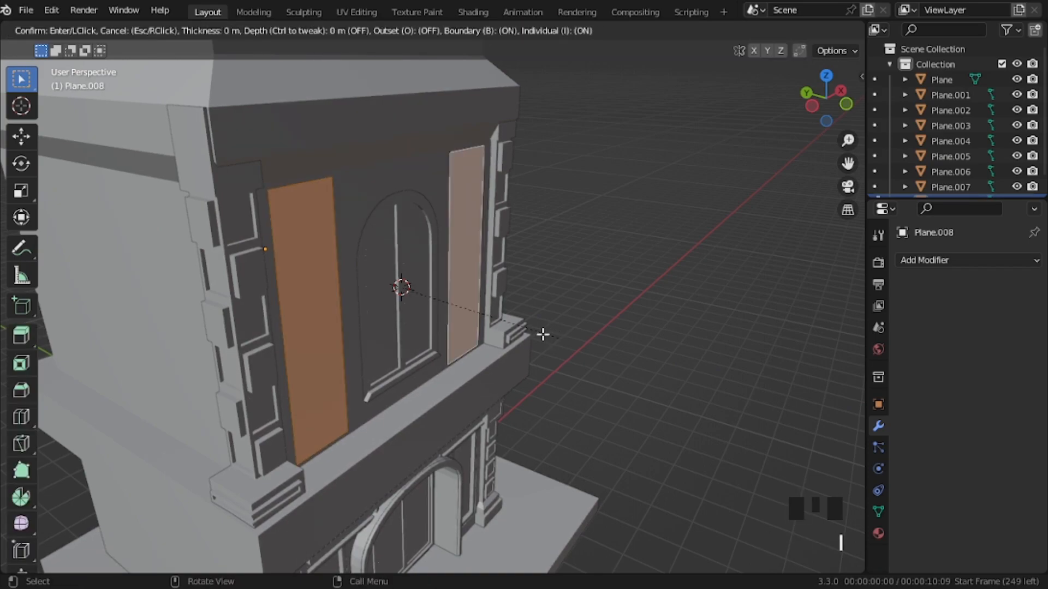
{"action": "left_click", "coordinate": [511, 327]}
{"action": "key", "text": "e"}
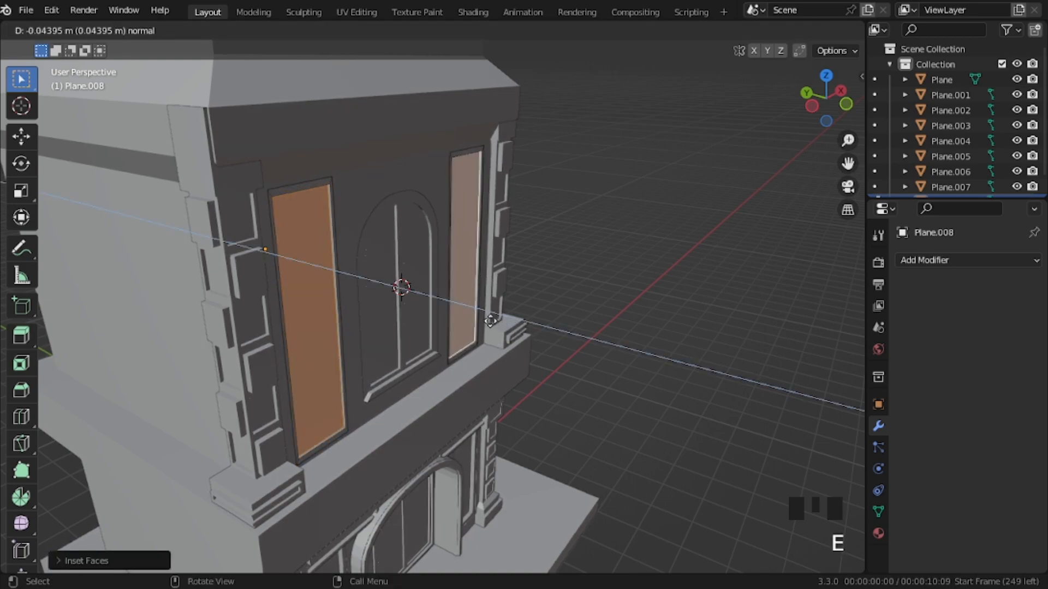
{"action": "left_click", "coordinate": [480, 319]}
{"action": "key", "text": "Tab"}
Step: Extrude the lower-left corner face of the arched window frame about 0.43 m diagonally outward
{"action": "middle_click_drag", "start_coordinate": [410, 272], "coordinate": [350, 343]}
{"action": "left_click", "coordinate": [351, 342]}
{"action": "key", "text": "Tab"}
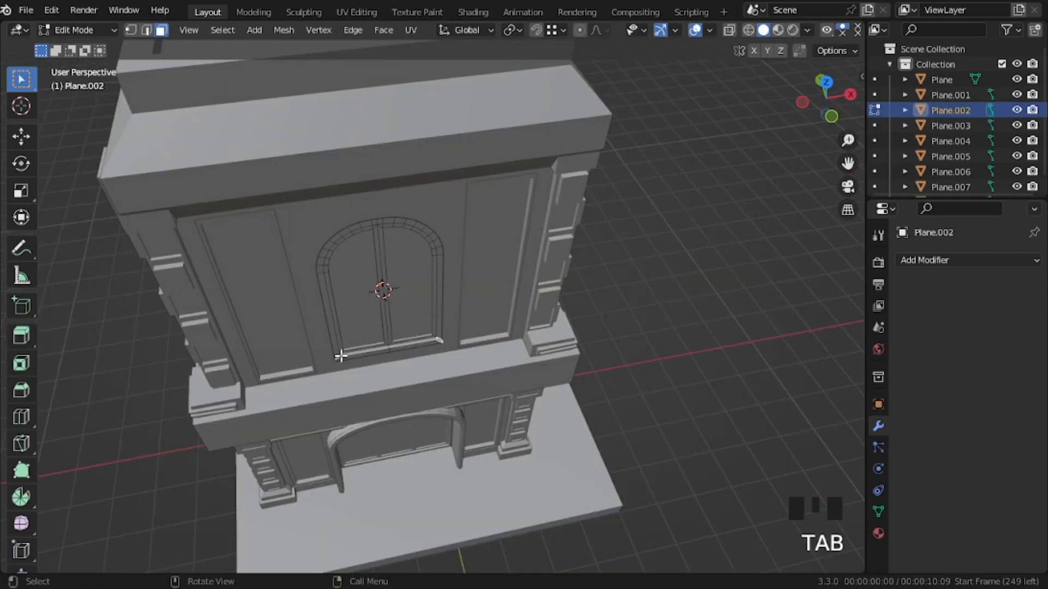
{"action": "left_click", "coordinate": [342, 356]}
{"action": "left_click", "coordinate": [334, 355]}
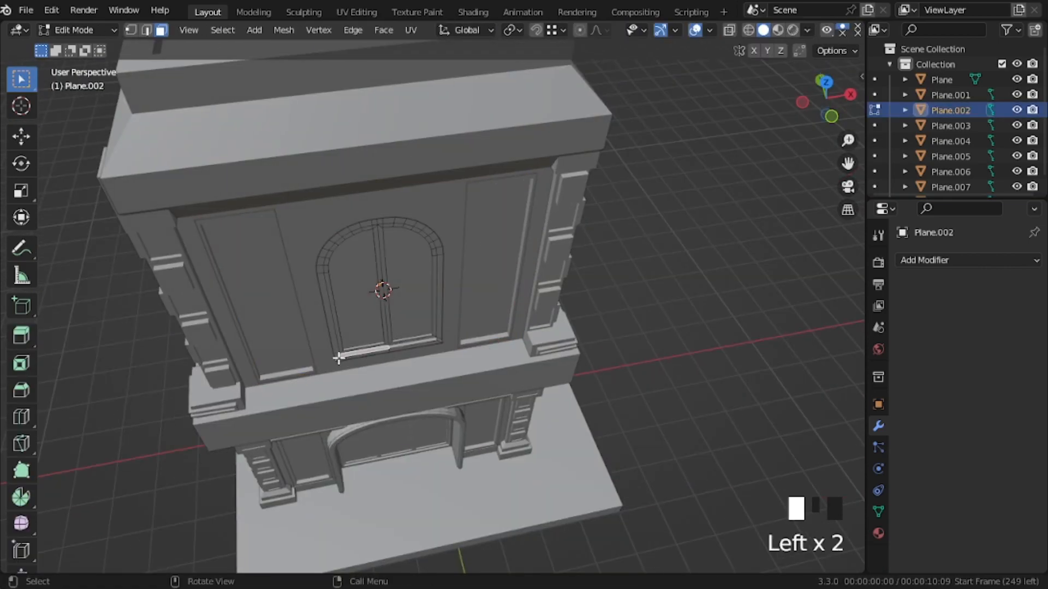
{"action": "key", "text": "e"}
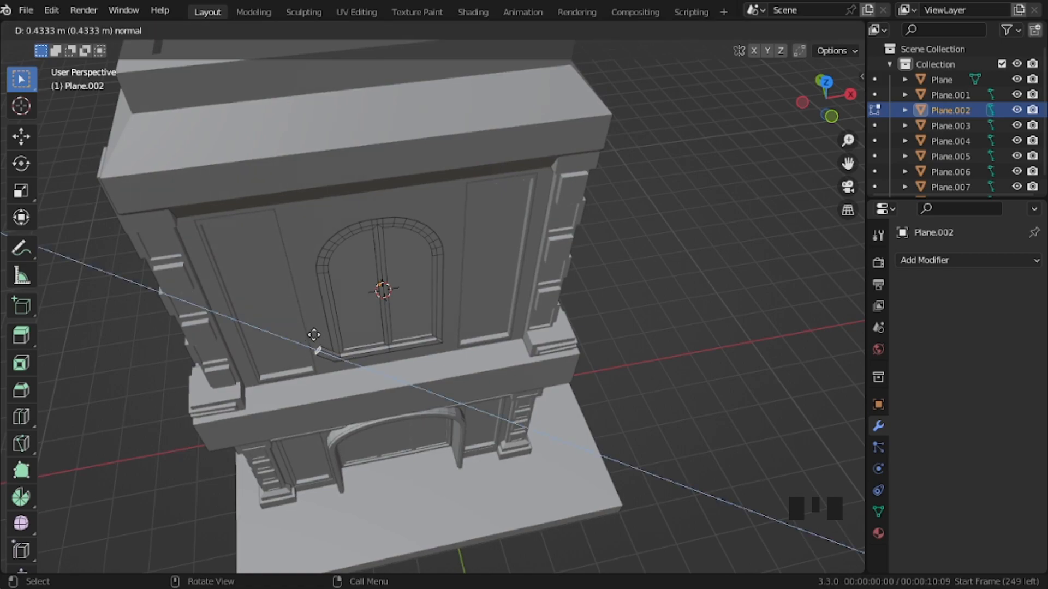
{"action": "left_click", "coordinate": [314, 335]}
Step: Extrude the new left corner piece about 3.55 m straight up along Z as a vertical strip toward the cornice
{"action": "key", "text": "e"}
{"action": "key", "text": "z"}
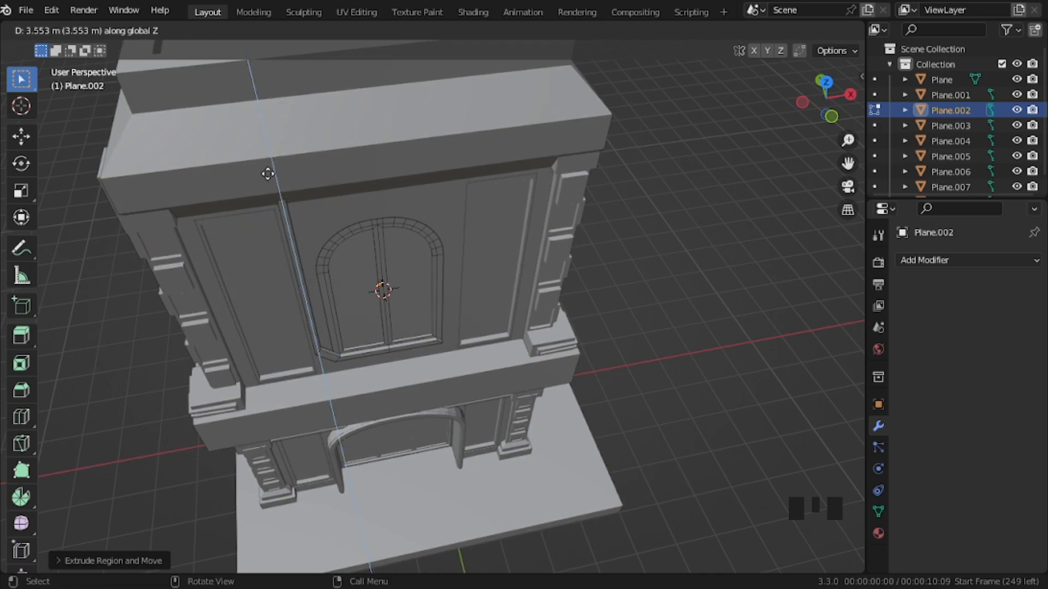
{"action": "left_click", "coordinate": [352, 224]}
{"action": "key", "text": "Tab"}
Step: Extrude the lower-right corner face of the arched window frame diagonally outward to mirror the left corner
{"action": "middle_click_drag", "start_coordinate": [468, 312], "coordinate": [438, 335]}
{"action": "key", "text": "Tab"}
{"action": "left_click", "coordinate": [443, 345]}
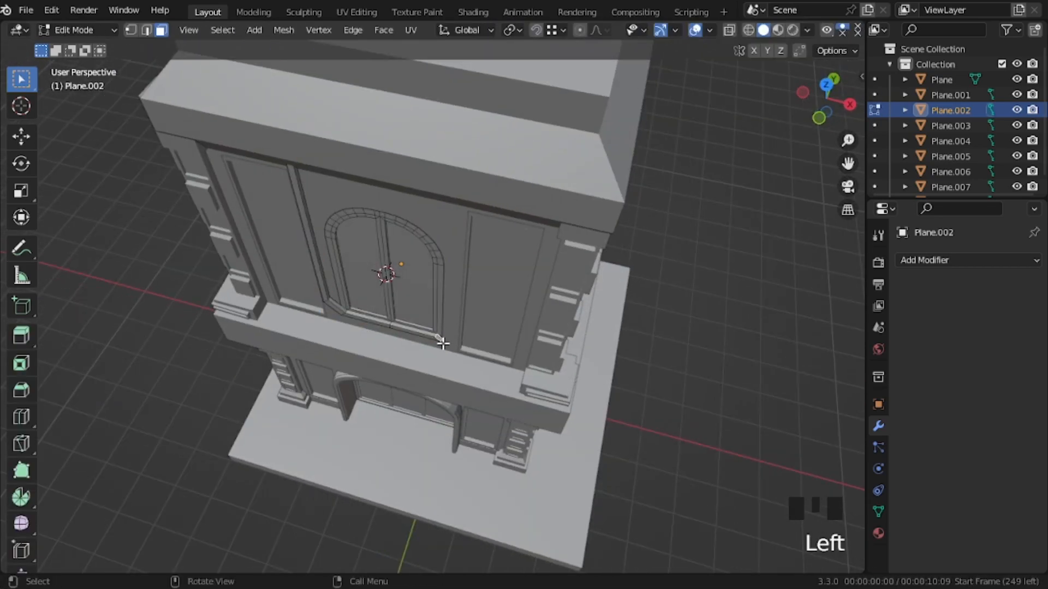
{"action": "key", "text": "e"}
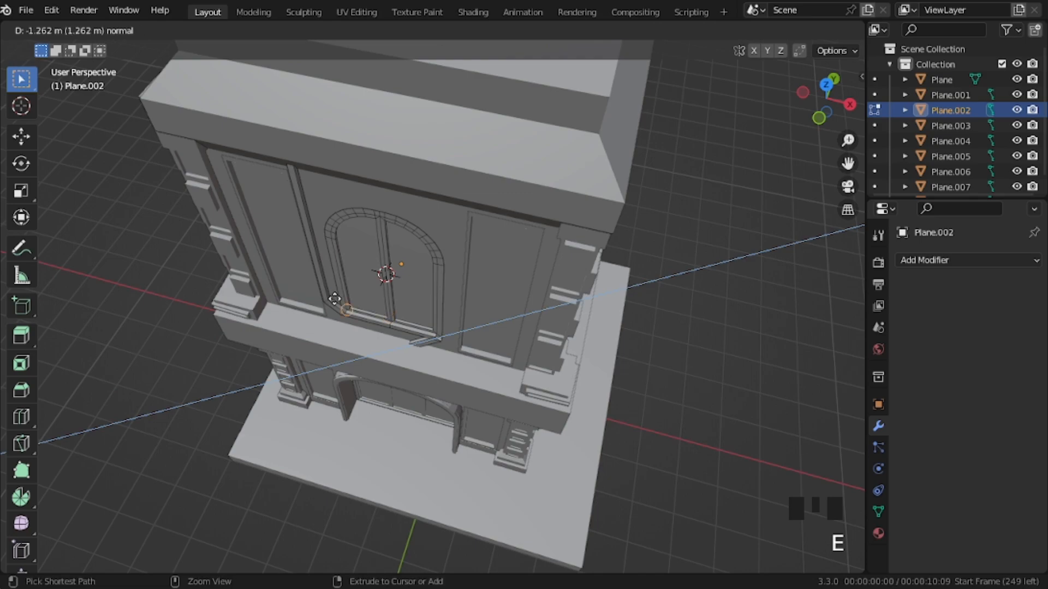
{"action": "left_click", "coordinate": [433, 279]}
Step: Extrude the right corner piece about 3.65 m up along Z to form the matching vertical strip
{"action": "key", "text": "e"}
{"action": "key", "text": "z"}
{"action": "key", "text": "z"}
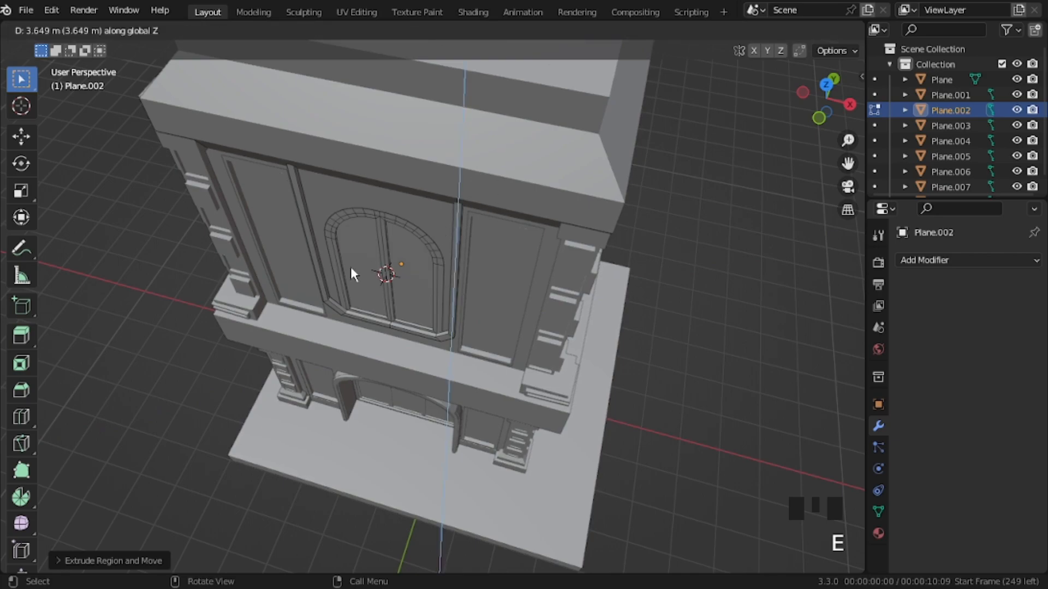
{"action": "key", "text": "ctrl+z"}
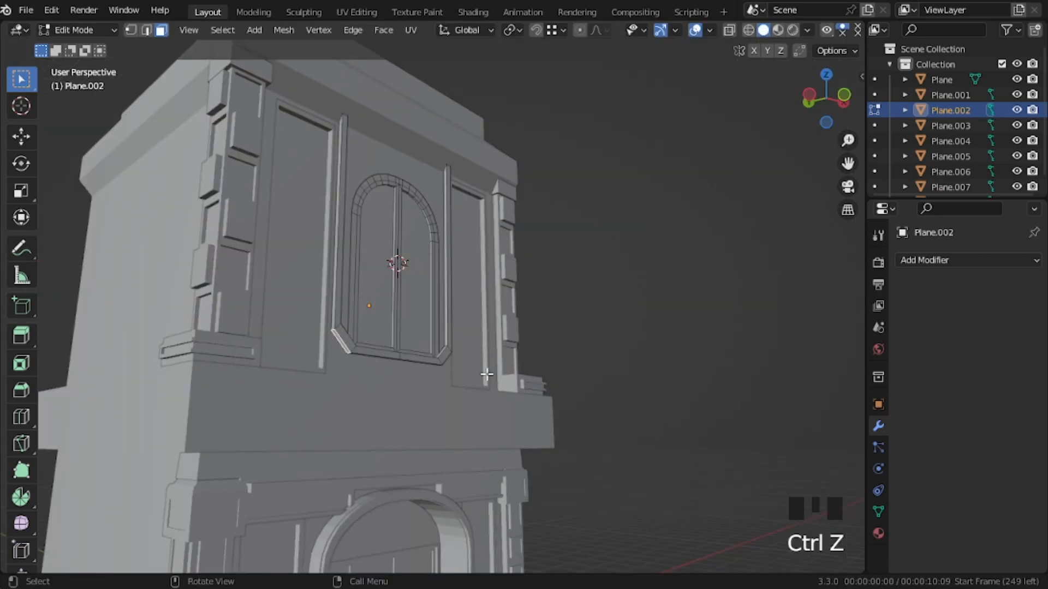
{"action": "key", "text": "ctrl+z"}
Step: Extrude the underside faces of both angled frame corners down along Z and lower them to meet the ledge
{"action": "middle_click_drag", "start_coordinate": [440, 335], "coordinate": [455, 357]}
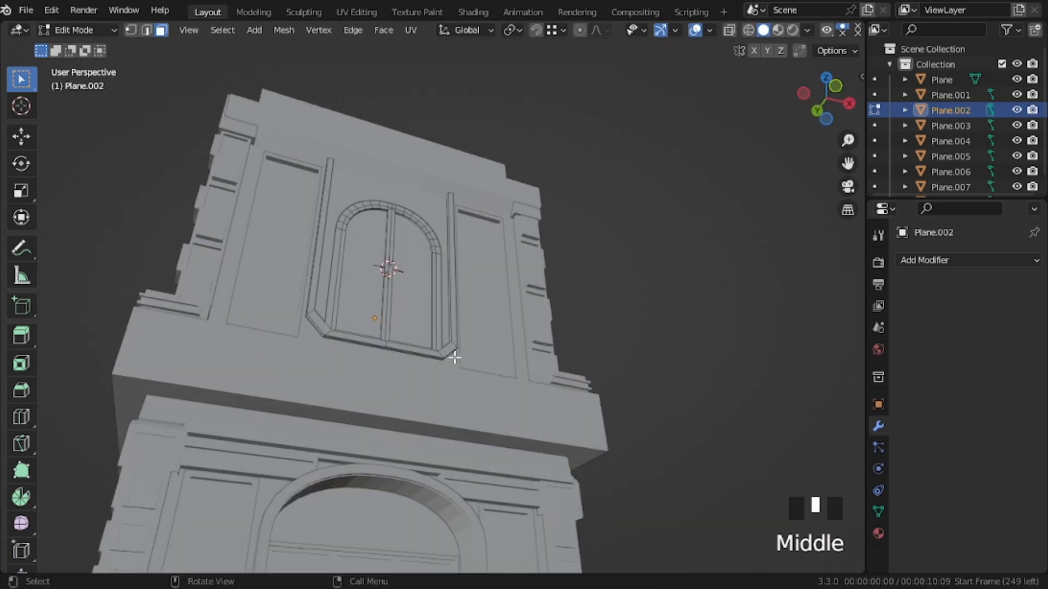
{"action": "left_click", "coordinate": [313, 328]}
{"action": "left_click", "coordinate": [317, 328]}
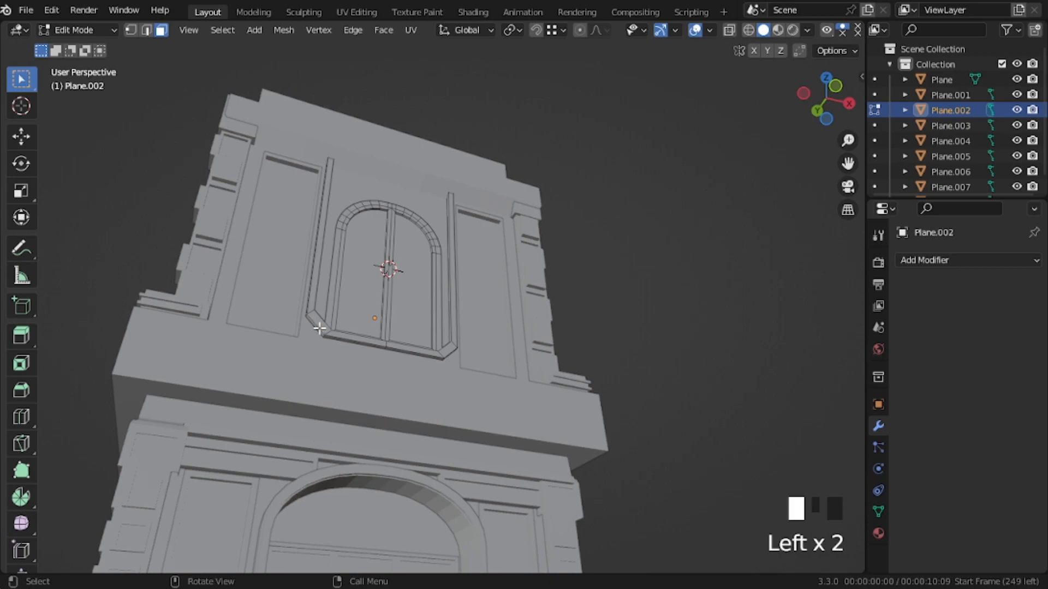
{"action": "middle_click_drag", "start_coordinate": [333, 332], "coordinate": [431, 347]}
{"action": "left_click", "coordinate": [449, 349], "text": "shift"}
{"action": "left_click", "coordinate": [450, 349], "text": "shift"}
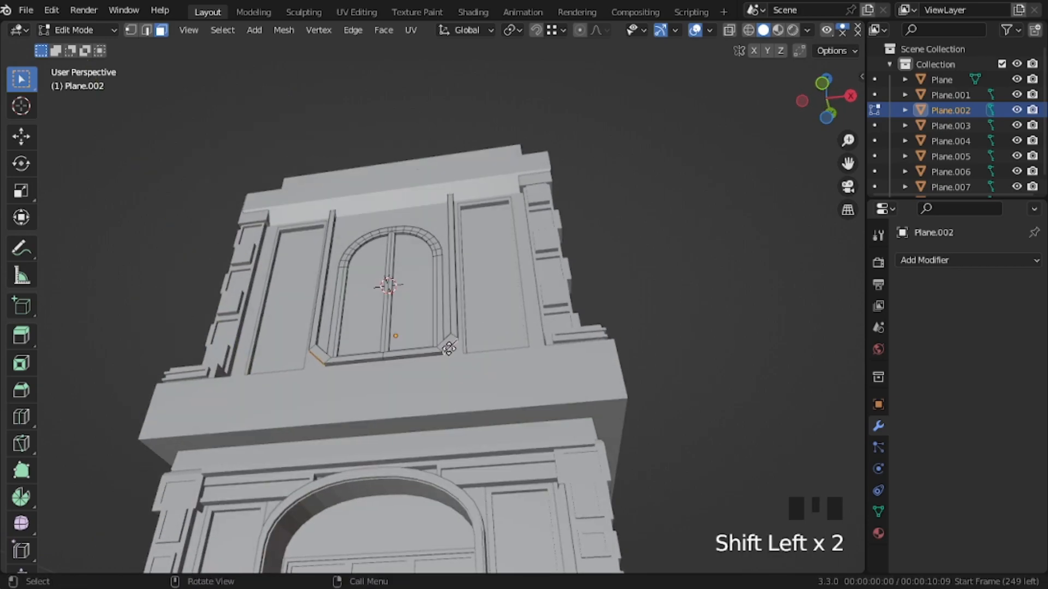
{"action": "key", "text": "e"}
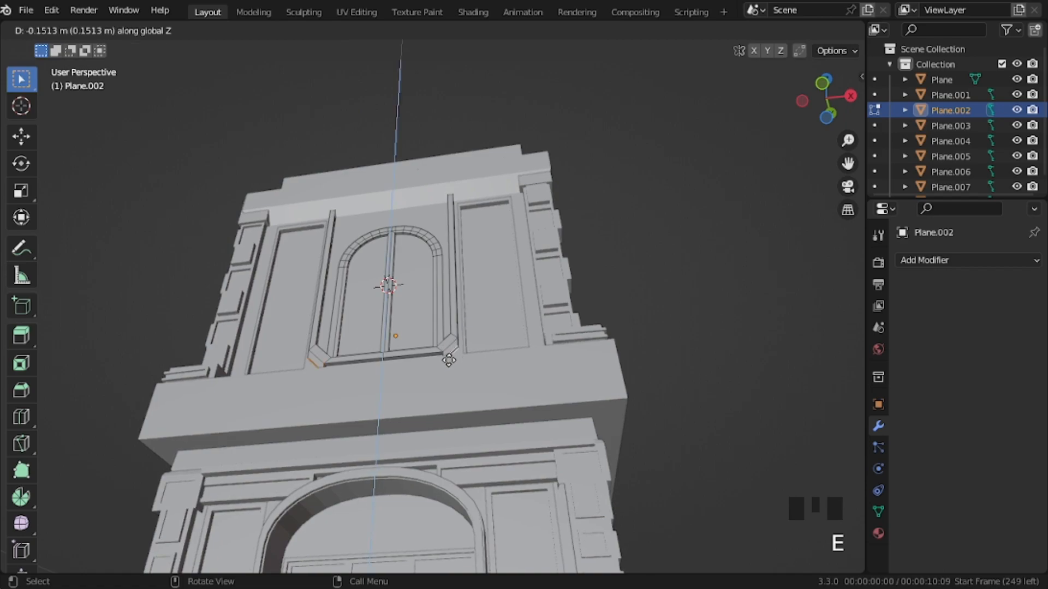
{"action": "left_click", "coordinate": [452, 375]}
{"action": "middle_click_drag", "start_coordinate": [452, 375], "coordinate": [463, 453]}
{"action": "key", "text": "g"}
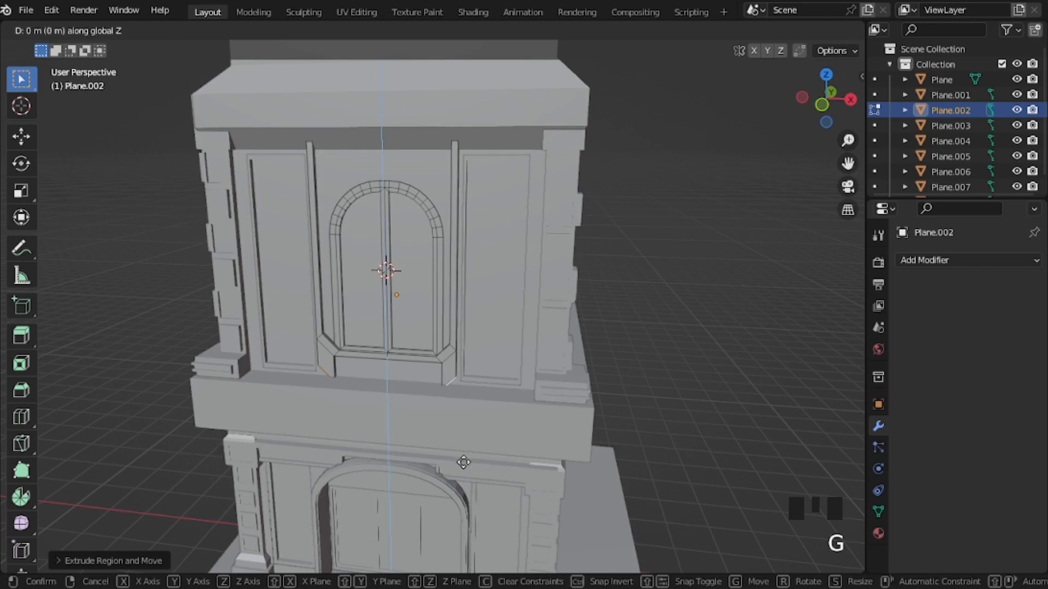
{"action": "left_click", "coordinate": [457, 408]}
{"action": "key", "text": "Tab"}
Step: Snap the 3D cursor to the upper side wall face of the building body, working in the right orthographic view
{"action": "middle_click_drag", "start_coordinate": [458, 407], "coordinate": [365, 394]}
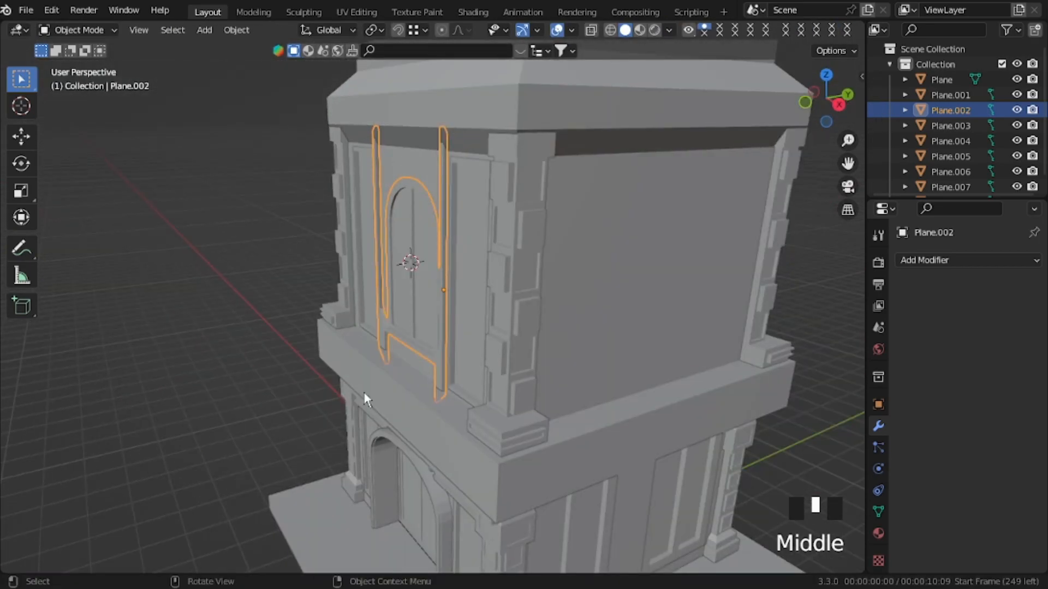
{"action": "key", "text": "KP_Subtract"}
{"action": "key", "text": "KP_Subtract"}
{"action": "key", "text": "KP_Subtract"}
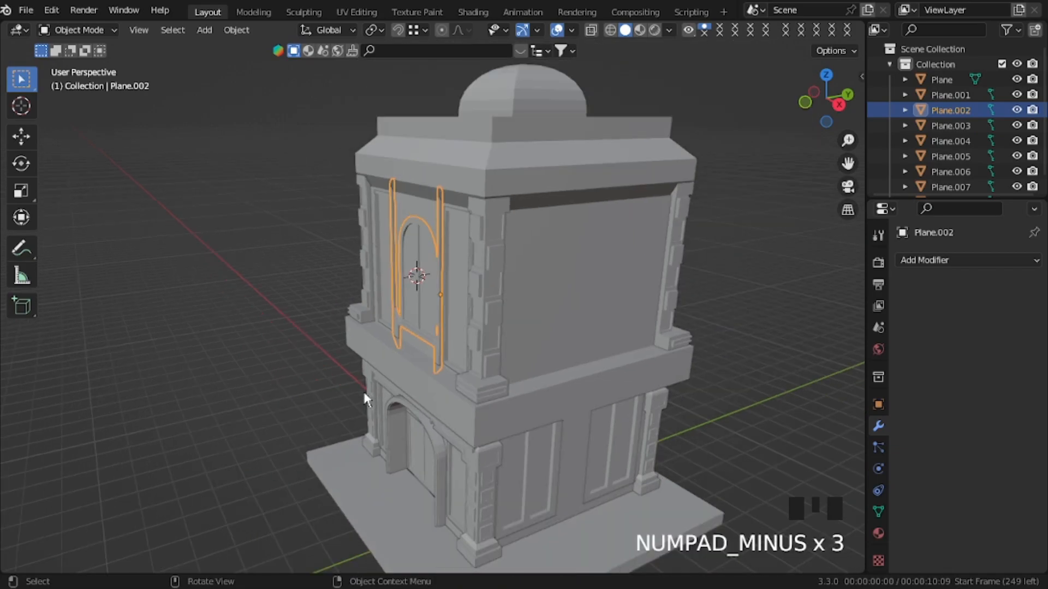
{"action": "key", "text": "KP_3"}
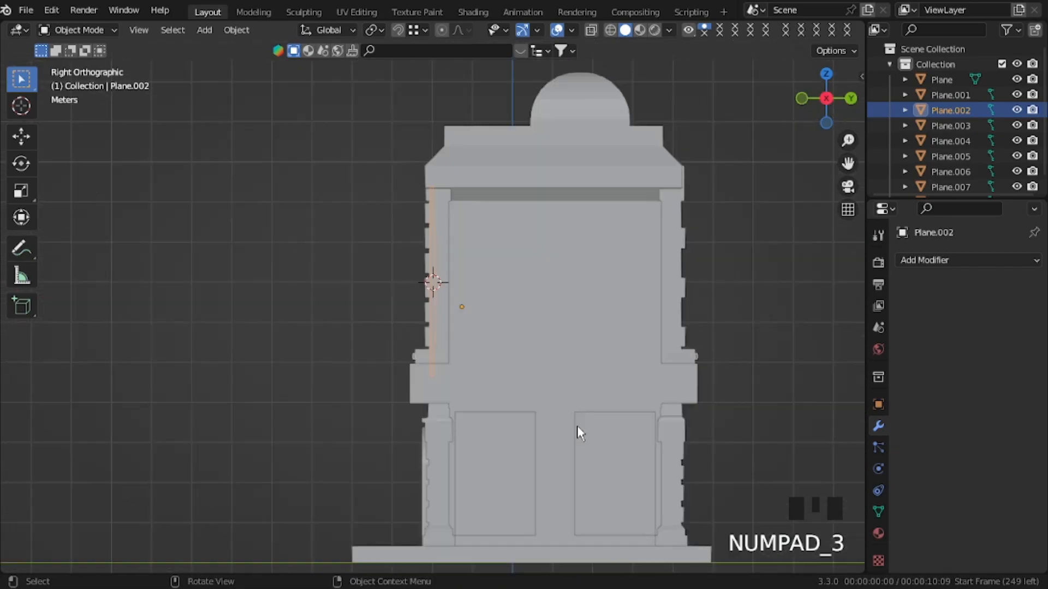
{"action": "middle_click_drag", "start_coordinate": [577, 425], "coordinate": [513, 315], "text": "shift"}
{"action": "left_click", "coordinate": [510, 305]}
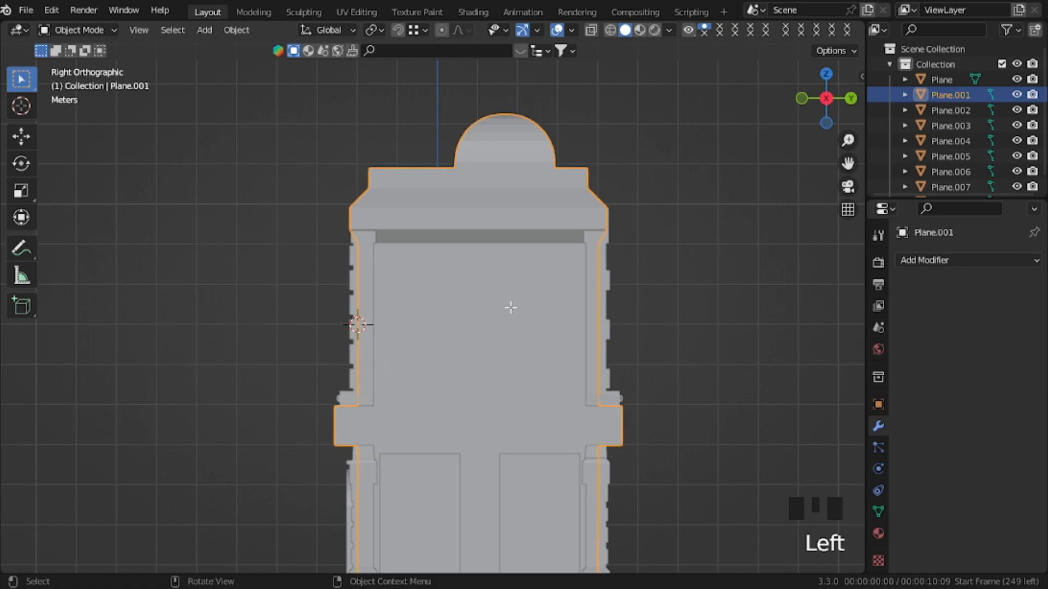
{"action": "key", "text": "Tab"}
{"action": "key", "text": "shift+s"}
{"action": "left_click", "coordinate": [502, 382]}
{"action": "key", "text": "Tab"}
Step: Add a plane at the 3D cursor and rotate it 90° about the Y axis to lie parallel to the side wall
{"action": "key", "text": "shift+a"}
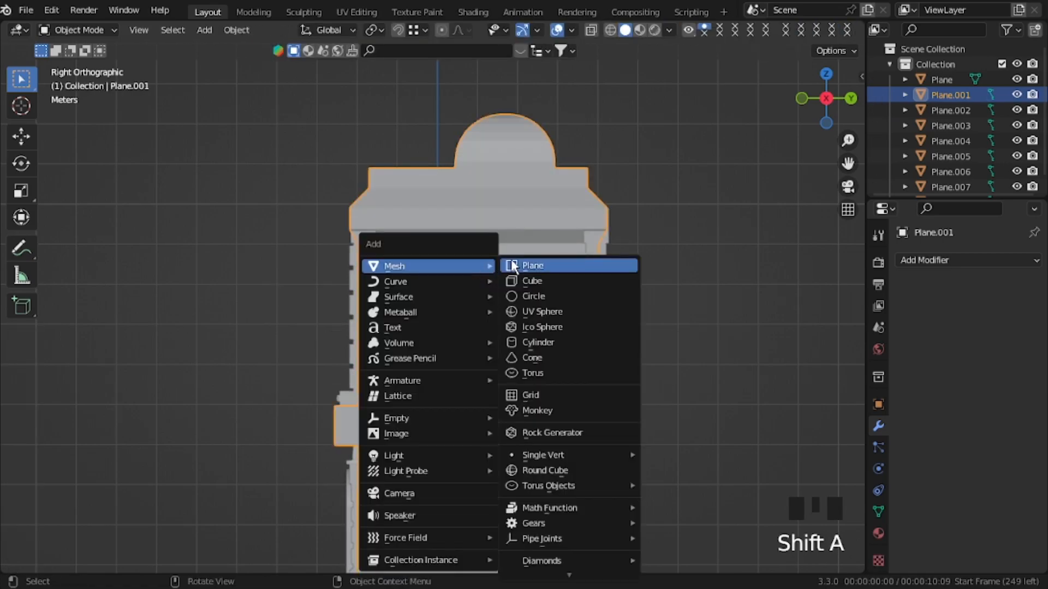
{"action": "left_click", "coordinate": [530, 265]}
{"action": "type", "text": "ry90"}
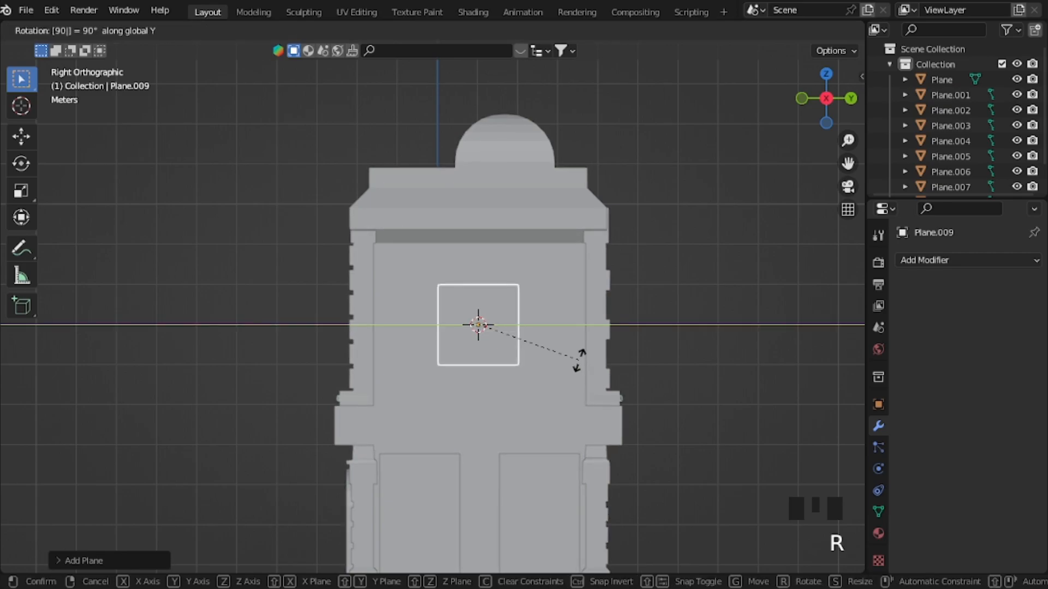
{"action": "left_click", "coordinate": [579, 362]}
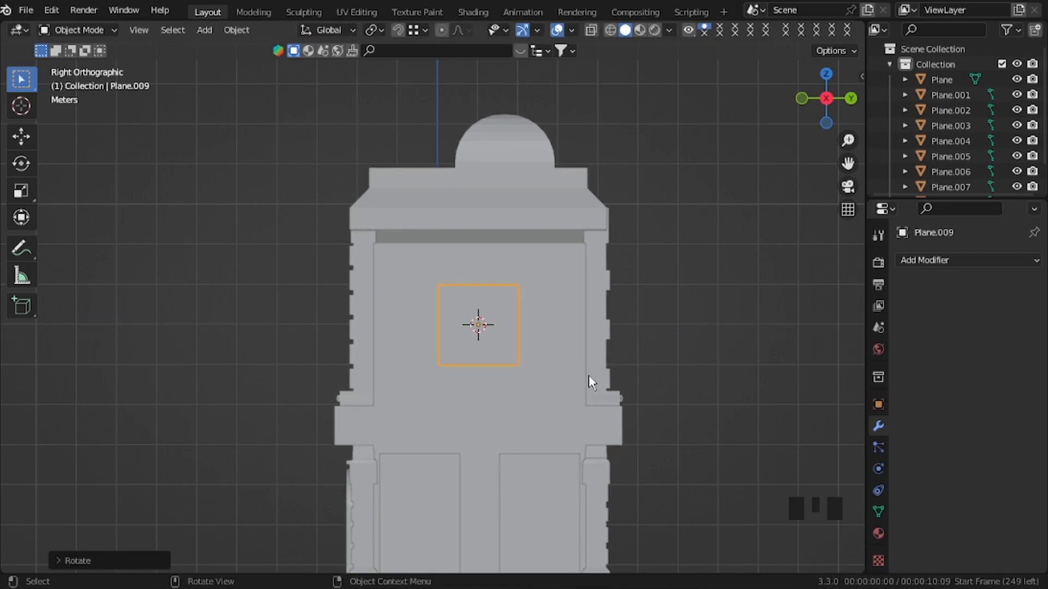
Step: Move the plane to the left half of the upper side wall and scale it by about 1.78 along Z
{"action": "key", "text": "g"}
{"action": "left_click", "coordinate": [533, 376]}
{"action": "key", "text": "s"}
{"action": "key", "text": "z"}
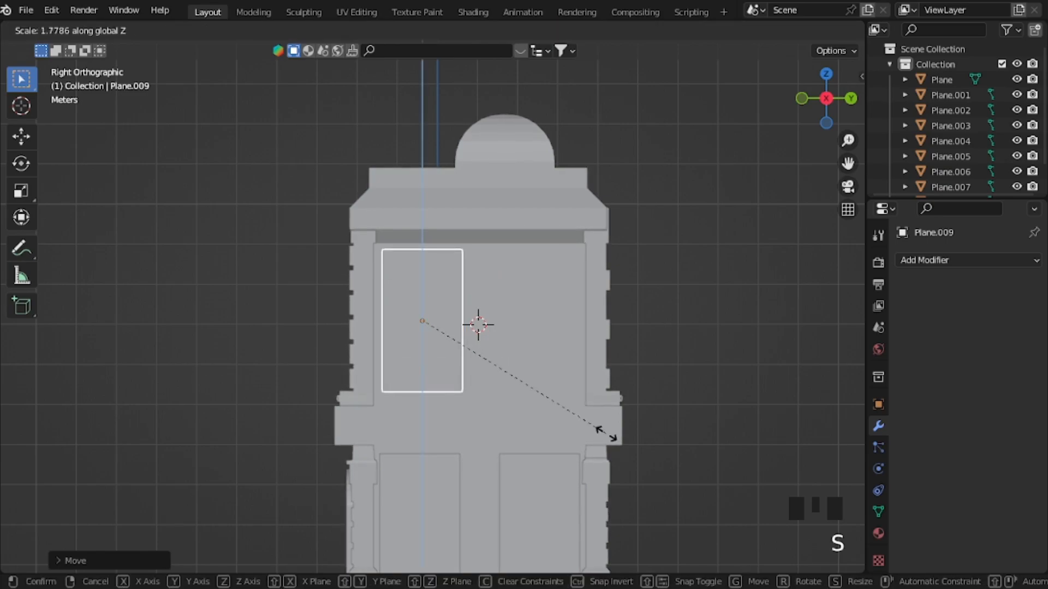
{"action": "left_click", "coordinate": [607, 439]}
Step: Duplicate the panel plane along Y to the other half of the upper side wall and join both planes into one object
{"action": "key", "text": "shift+d"}
{"action": "key", "text": "x"}
{"action": "key", "text": "y"}
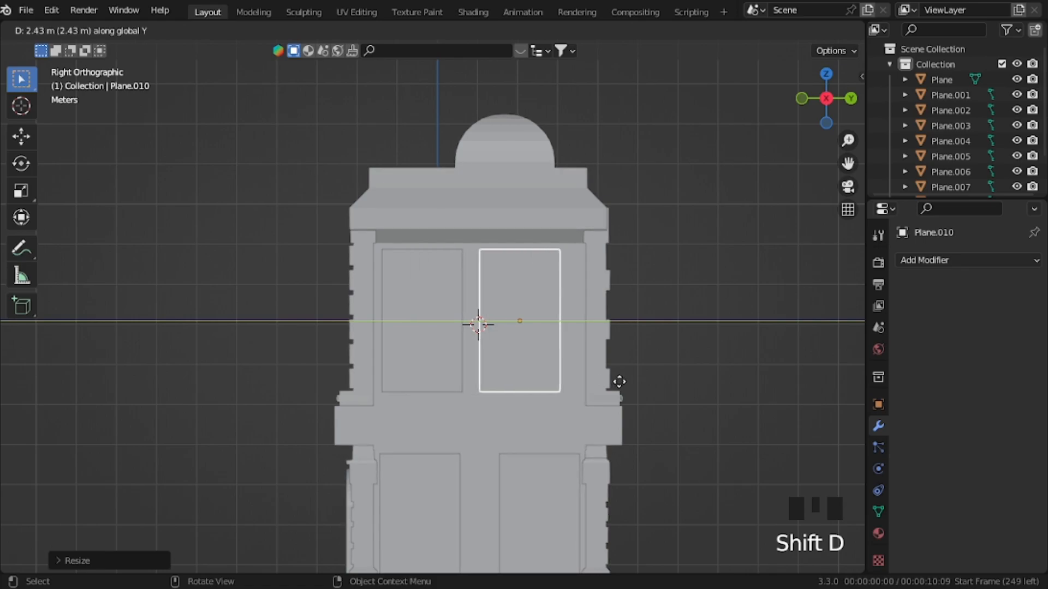
{"action": "left_click", "coordinate": [467, 299]}
{"action": "middle_click_drag", "start_coordinate": [468, 299], "coordinate": [518, 328]}
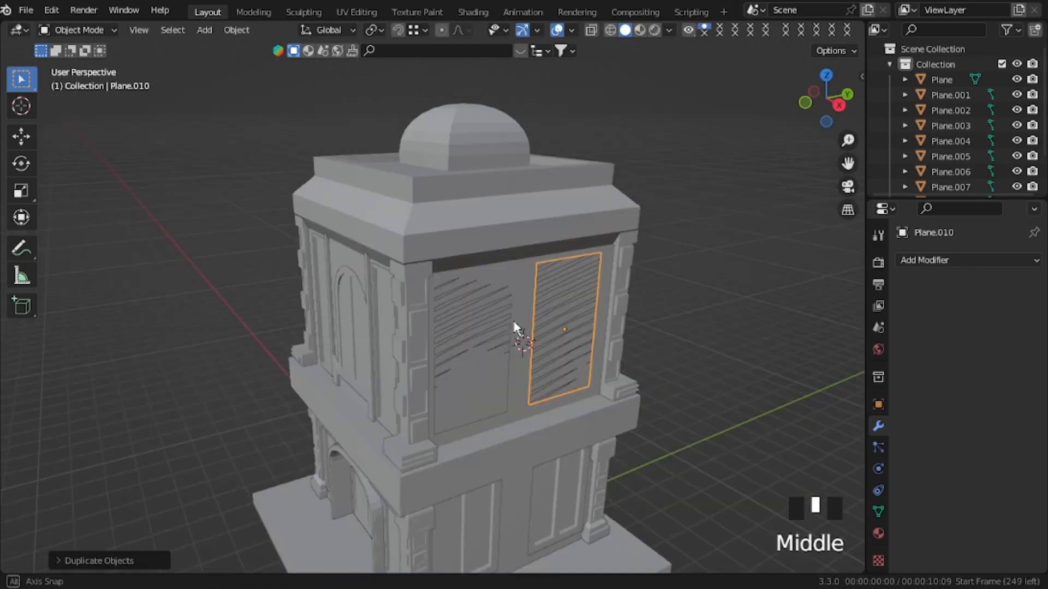
{"action": "left_click", "coordinate": [496, 324], "text": "shift"}
{"action": "key", "text": "ctrl+j"}
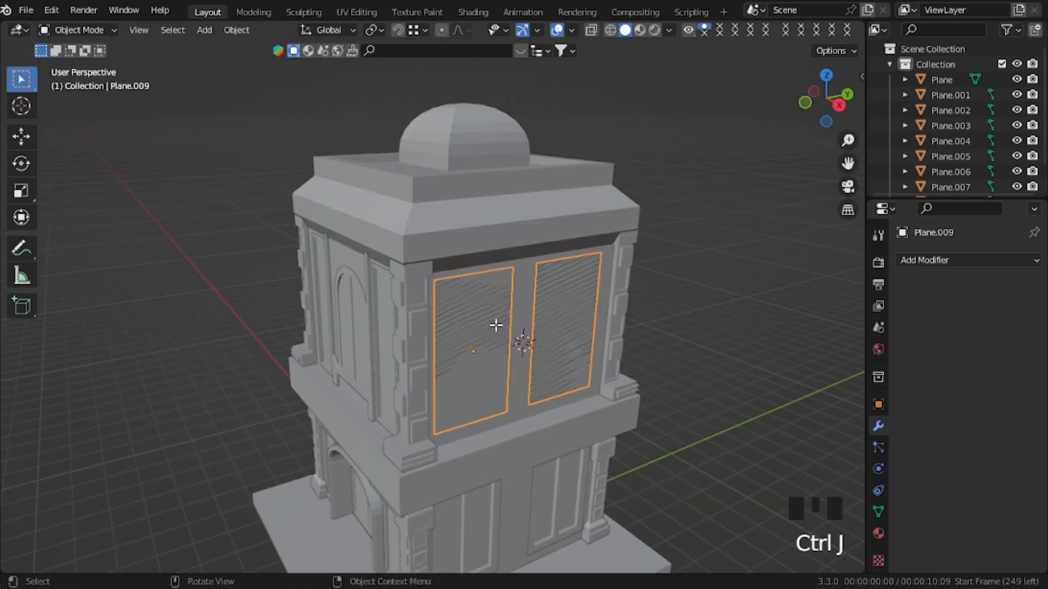
Step: Extrude both side panel faces outward from the upper side wall into thick blocks
{"action": "key", "text": "Tab"}
{"action": "left_click", "coordinate": [496, 324]}
{"action": "left_click", "coordinate": [592, 328], "text": "shift"}
{"action": "key", "text": "e"}
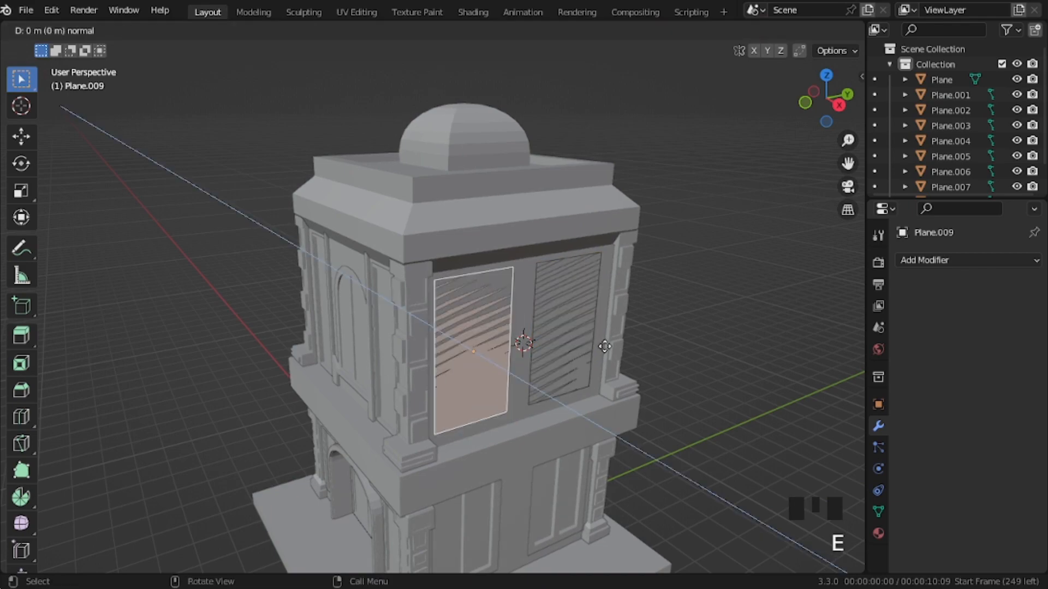
{"action": "key", "text": "ctrl+z"}
{"action": "left_click", "coordinate": [570, 326], "text": "shift"}
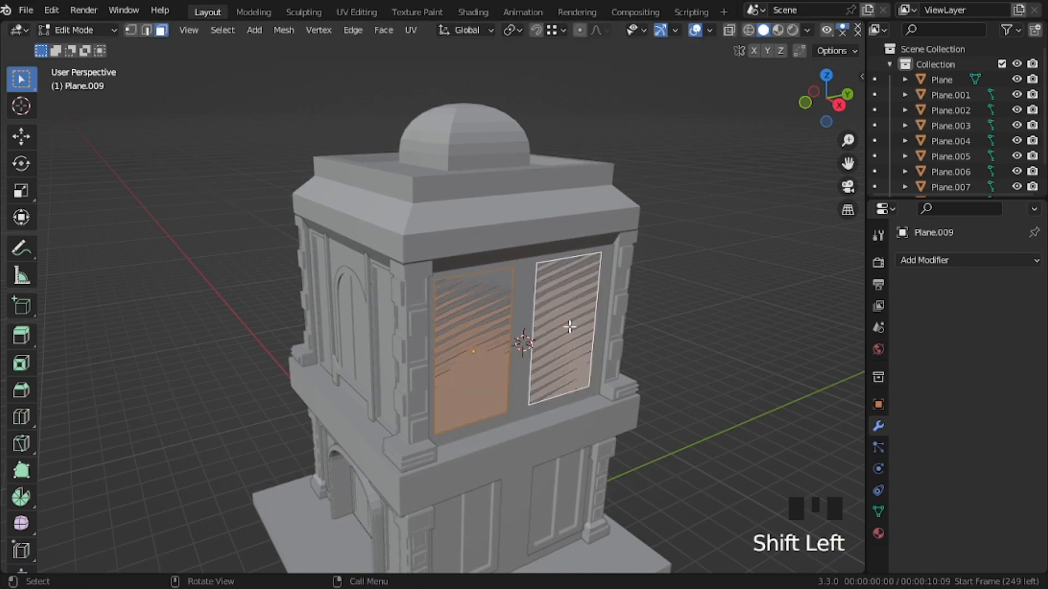
{"action": "key", "text": "e"}
{"action": "left_click", "coordinate": [603, 351]}
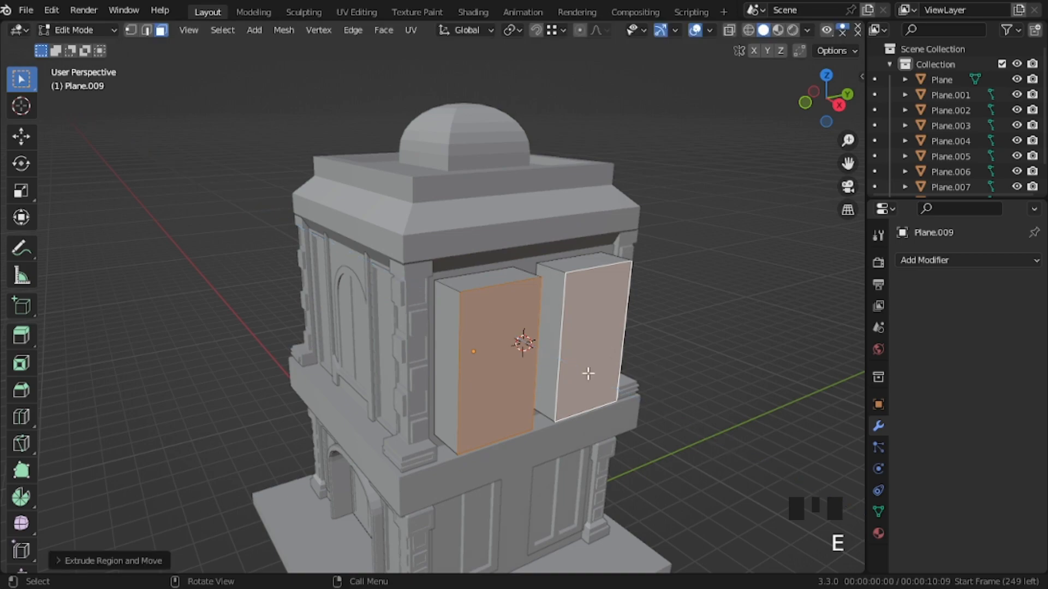
Step: Push the two side panel blocks about 0.36 m into the wall along X
{"action": "key", "text": "Tab"}
{"action": "key", "text": "g"}
{"action": "key", "text": "x"}
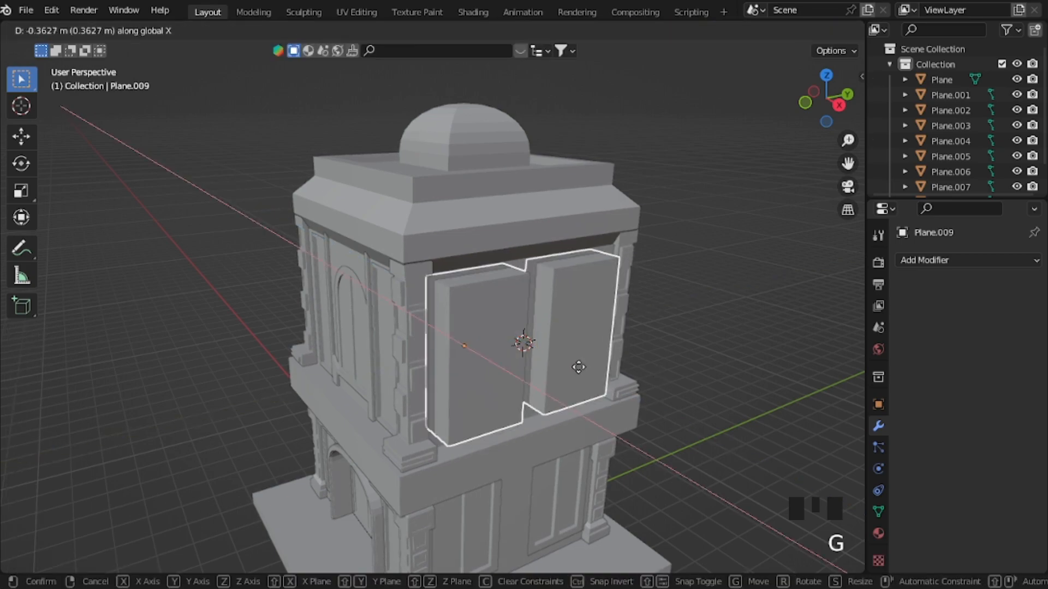
{"action": "left_click", "coordinate": [579, 302]}
Step: Add a Boolean Difference modifier to the building body with the joined side panel blocks as the cutter object
{"action": "left_click", "coordinate": [500, 227]}
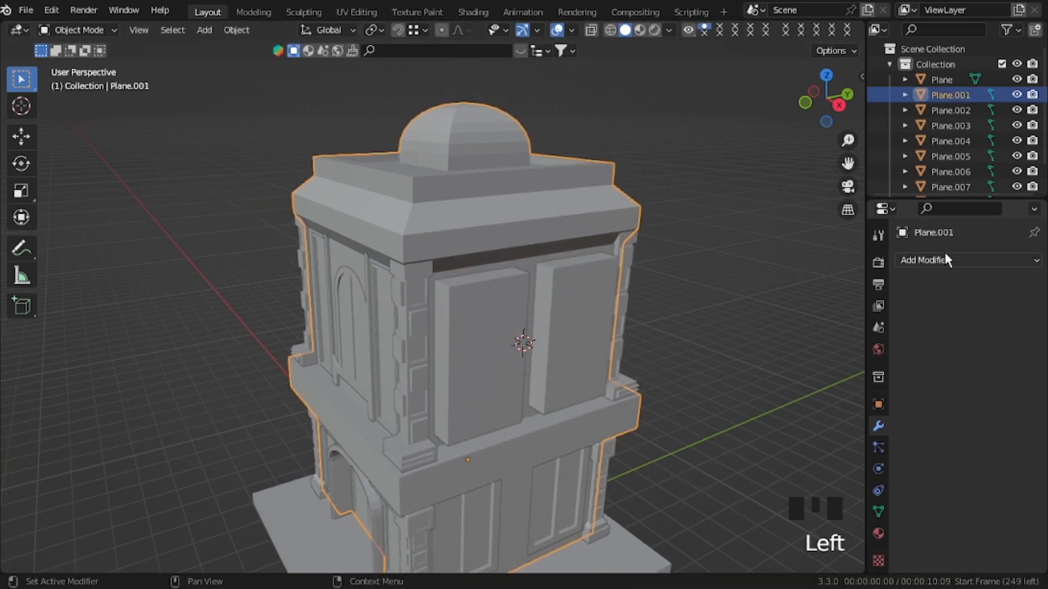
{"action": "left_click", "coordinate": [945, 256]}
{"action": "left_click", "coordinate": [734, 337]}
{"action": "left_click", "coordinate": [1016, 382]}
{"action": "left_click", "coordinate": [568, 350]}
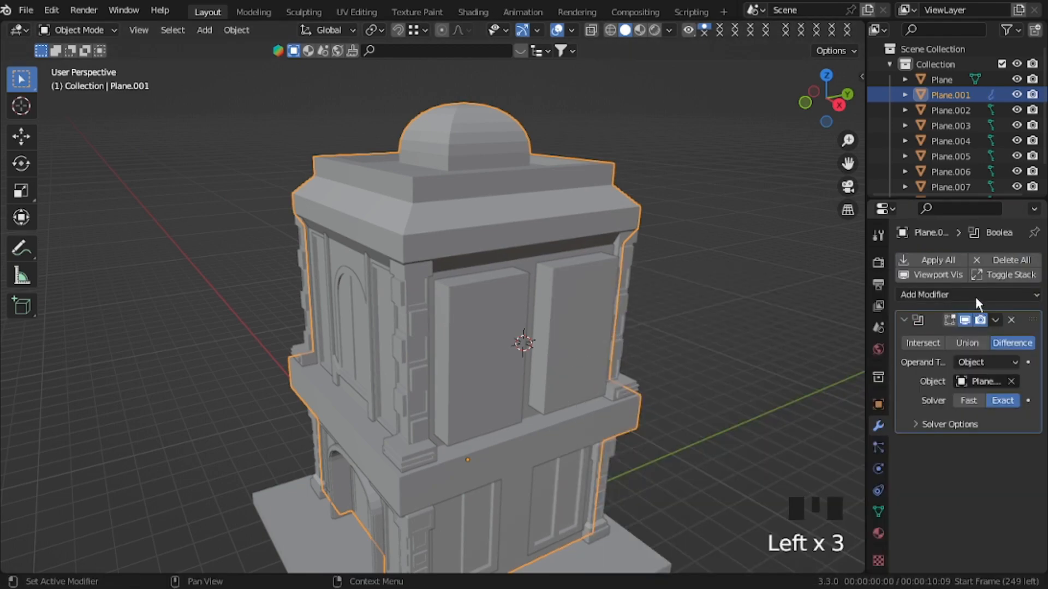
Step: Apply the Boolean modifier on the building body and select the joined side panel blocks
{"action": "left_click", "coordinate": [933, 261]}
{"action": "left_click", "coordinate": [514, 322]}
{"action": "key", "text": "g"}
{"action": "right_click", "coordinate": [635, 336]}
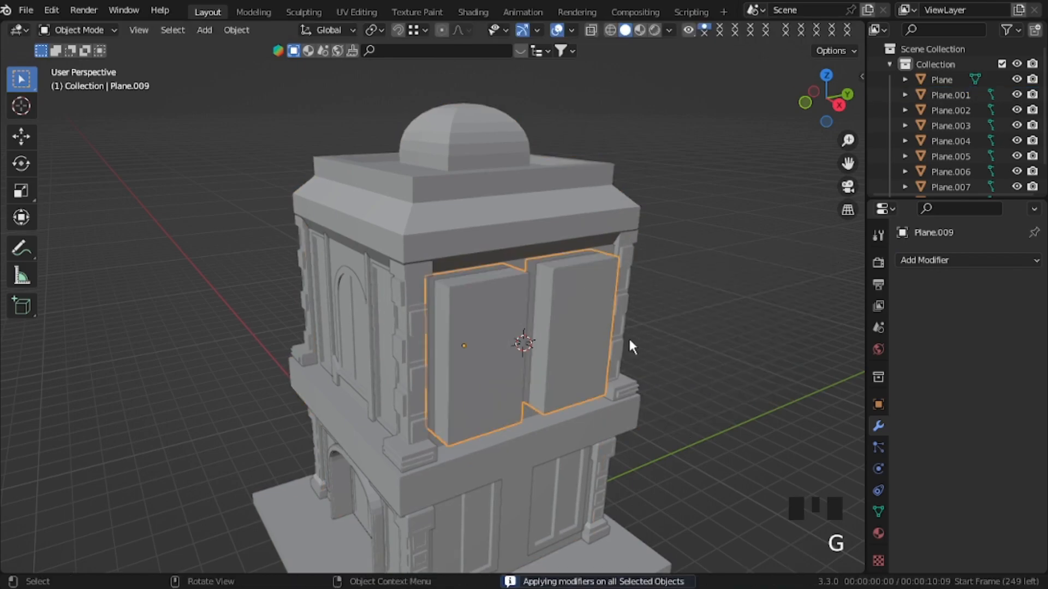
Step: Delete every face of the two side panel blocks except the large outward-facing face of each
{"action": "key", "text": "Tab"}
{"action": "left_click", "coordinate": [703, 348]}
{"action": "key", "text": "a"}
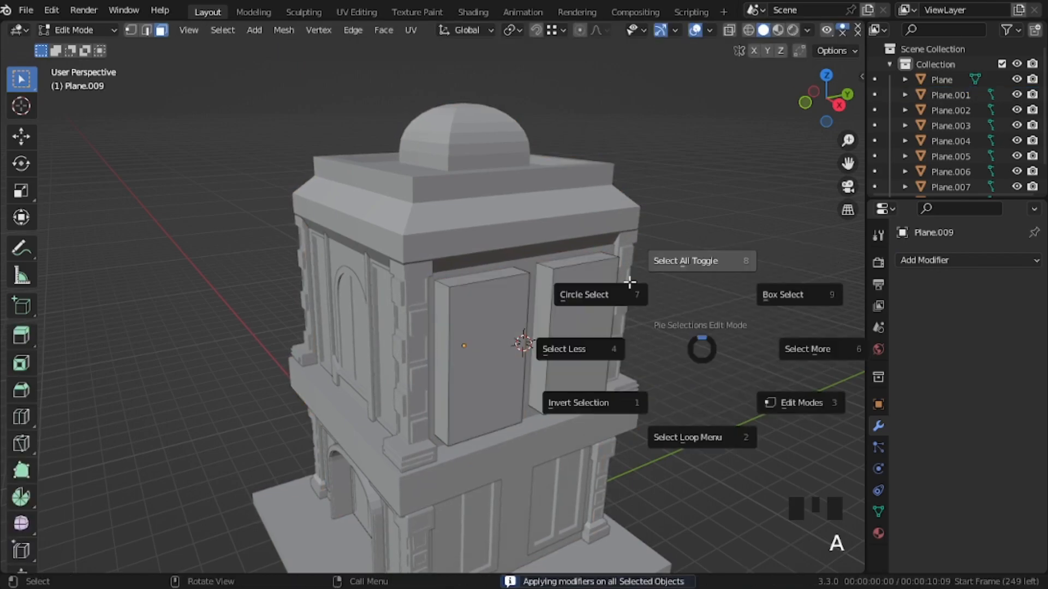
{"action": "left_click", "coordinate": [509, 339], "text": "shift"}
{"action": "left_click", "coordinate": [574, 331], "text": "shift"}
{"action": "key", "text": "Delete"}
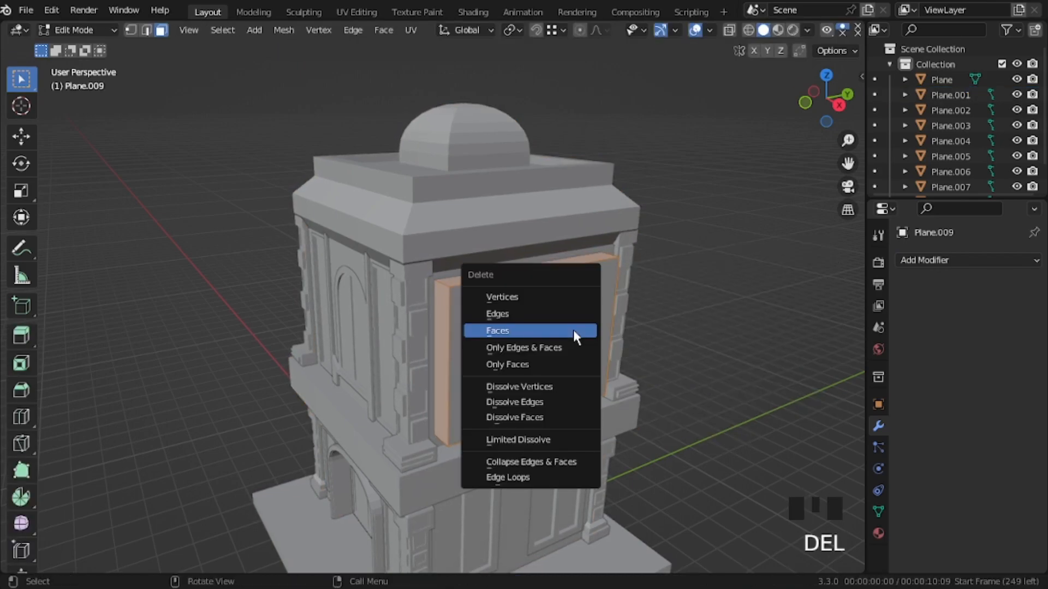
{"action": "left_click", "coordinate": [573, 329]}
{"action": "key", "text": "Tab"}
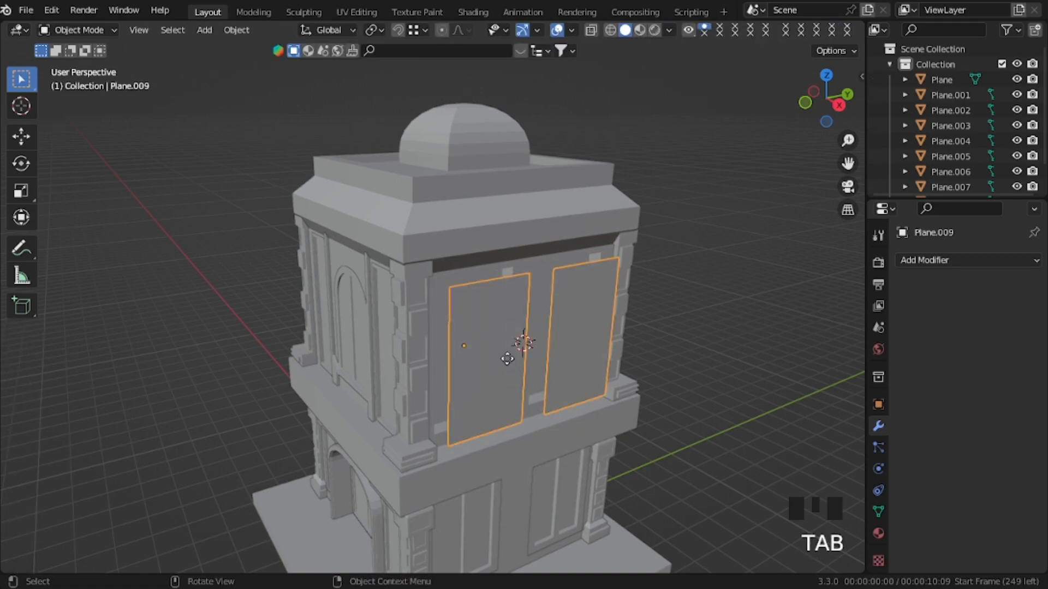
Step: Move the two remaining panel faces back along X into the recesses of the upper side wall
{"action": "key", "text": "g"}
{"action": "key", "text": "y"}
{"action": "left_click", "coordinate": [523, 390]}
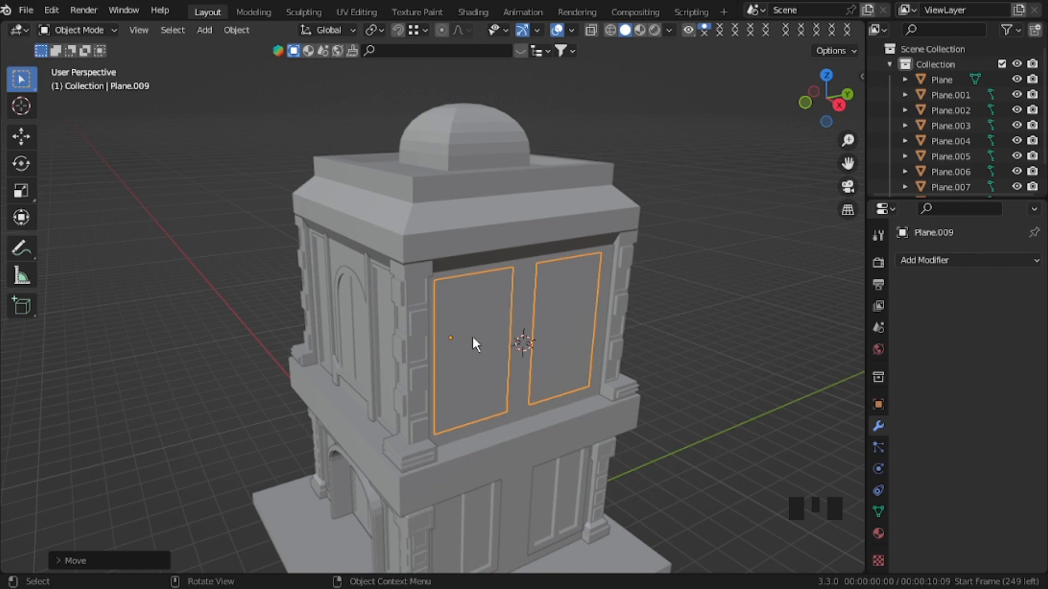
Step: Add a horizontal loop cut to each of the two panels and slide it up near the panel's upper edge
{"action": "key", "text": "Tab"}
{"action": "key", "text": "ctrl+r"}
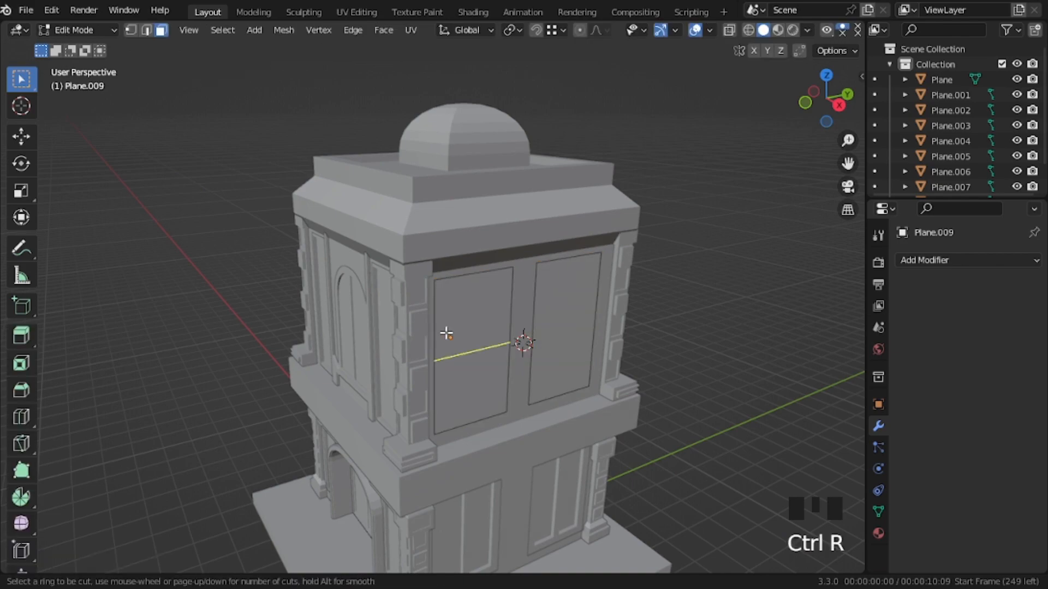
{"action": "left_click", "coordinate": [438, 330]}
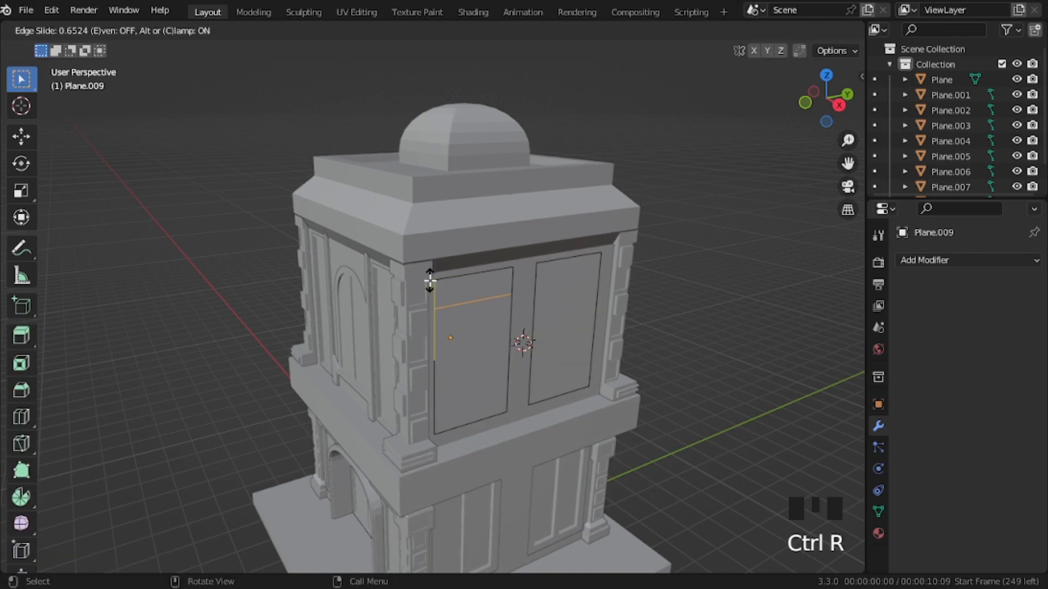
{"action": "left_click", "coordinate": [430, 281]}
{"action": "key", "text": "ctrl+r"}
{"action": "left_click", "coordinate": [542, 290]}
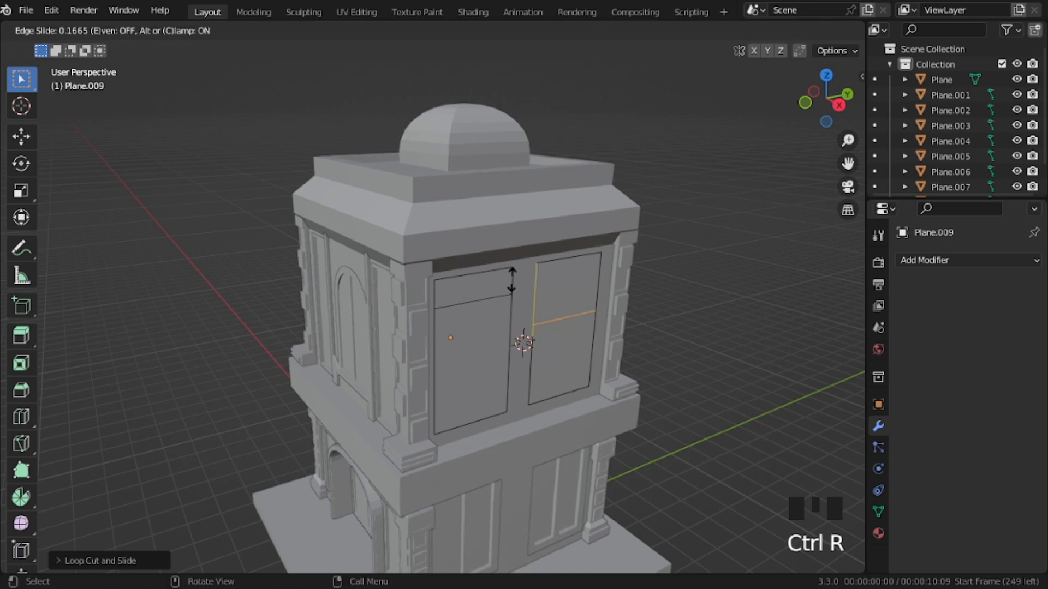
{"action": "left_click", "coordinate": [507, 308]}
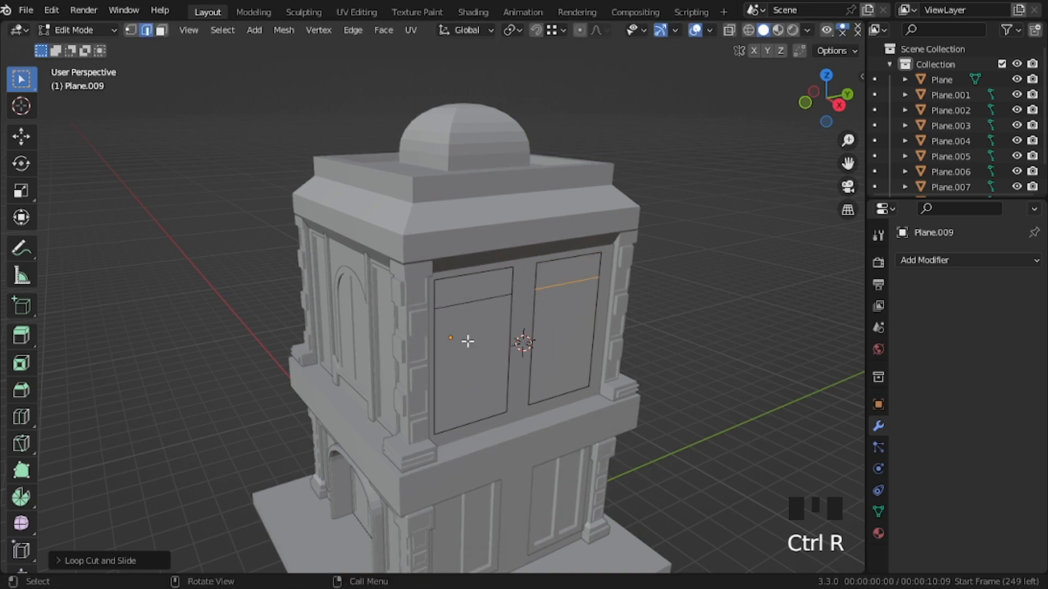
Step: Inset the large lower face of both panels individually by about 0.04 m
{"action": "key", "text": "3"}
{"action": "left_click", "coordinate": [496, 336]}
{"action": "left_click", "coordinate": [552, 338], "text": "shift"}
{"action": "key", "text": "i"}
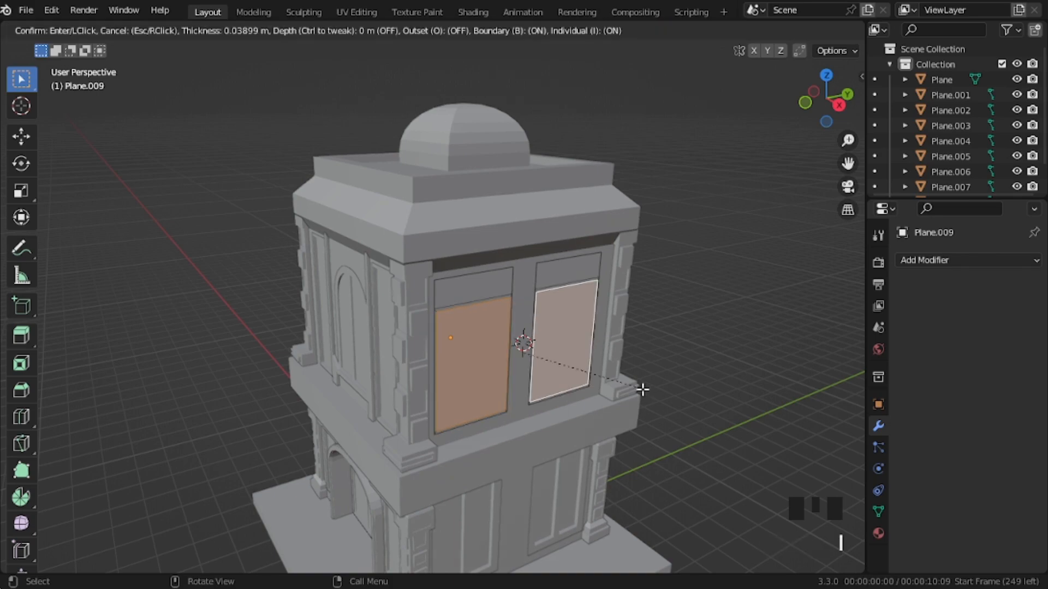
{"action": "left_click", "coordinate": [643, 389]}
{"action": "key", "text": "e"}
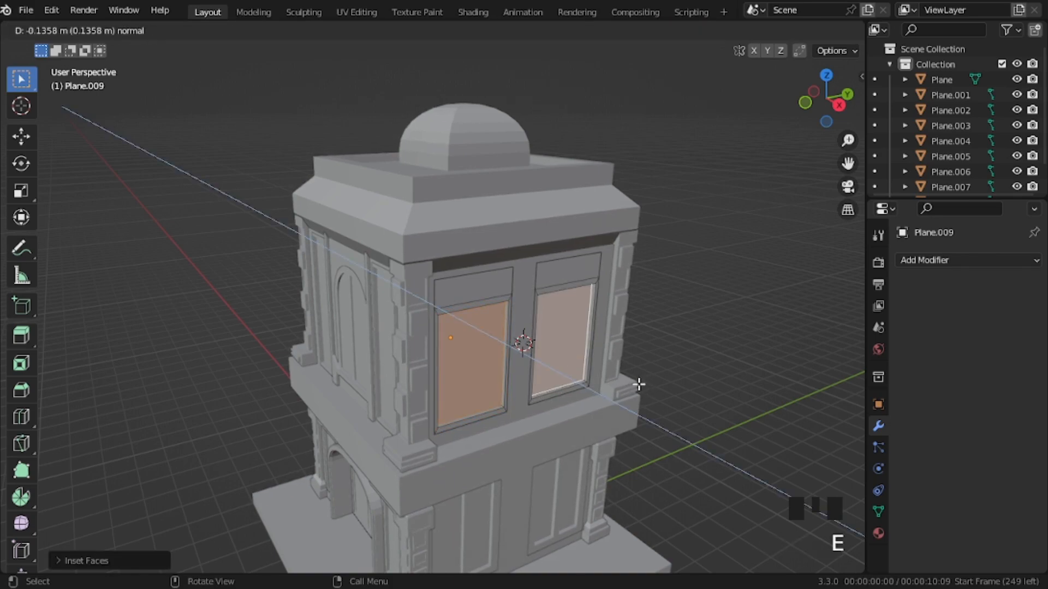
{"action": "key", "text": "ctrl+z"}
Step: Add centred horizontal and vertical loop cuts to both panels, dividing each lower area into four window panes
{"action": "key", "text": "ctrl+r"}
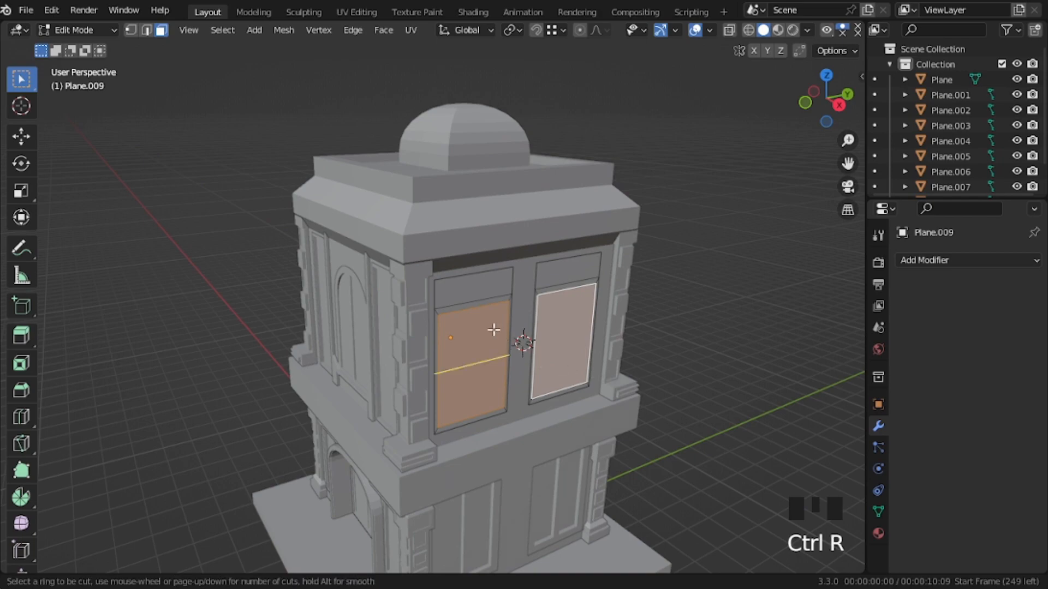
{"action": "left_click", "coordinate": [485, 314]}
{"action": "key", "text": "ctrl+r"}
{"action": "left_click", "coordinate": [466, 361]}
{"action": "right_click", "coordinate": [466, 360]}
{"action": "key", "text": "ctrl+r"}
{"action": "left_click", "coordinate": [558, 352]}
{"action": "right_click", "coordinate": [558, 352]}
{"action": "key", "text": "ctrl+r"}
{"action": "left_click", "coordinate": [556, 350]}
{"action": "right_click", "coordinate": [554, 349]}
Step: Inset the eight window panes of both panels individually and extrude them inward to form recessed glass
{"action": "key", "text": "3"}
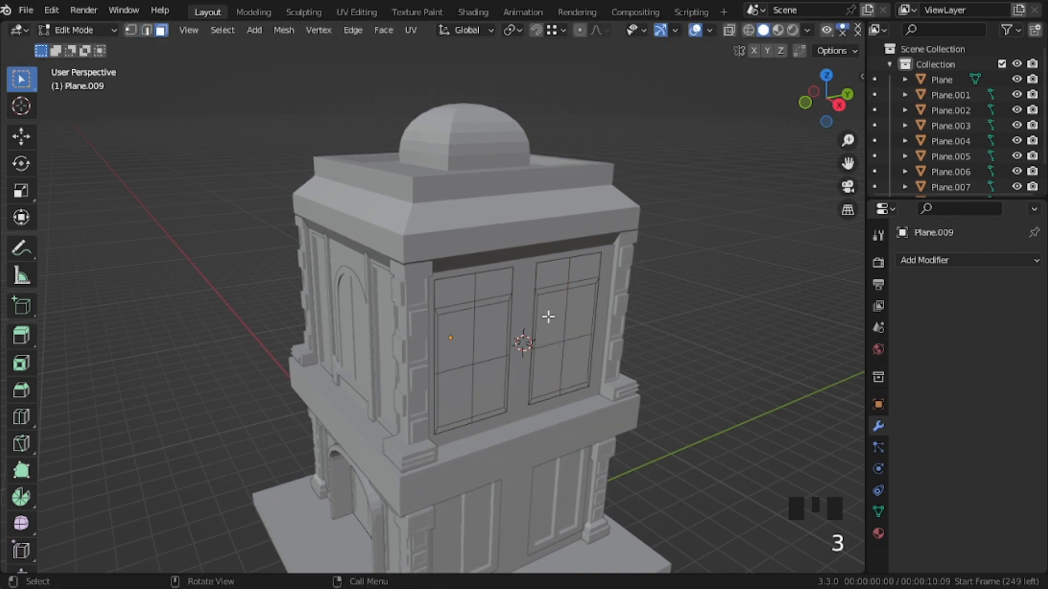
{"action": "left_click", "coordinate": [550, 325]}
{"action": "left_click", "coordinate": [469, 333], "text": "shift"}
{"action": "left_click", "coordinate": [460, 372], "text": "shift"}
{"action": "left_click", "coordinate": [485, 367], "text": "shift"}
{"action": "left_click", "coordinate": [491, 327], "text": "shift"}
{"action": "left_click", "coordinate": [545, 372], "text": "shift"}
{"action": "left_click", "coordinate": [576, 363], "text": "shift"}
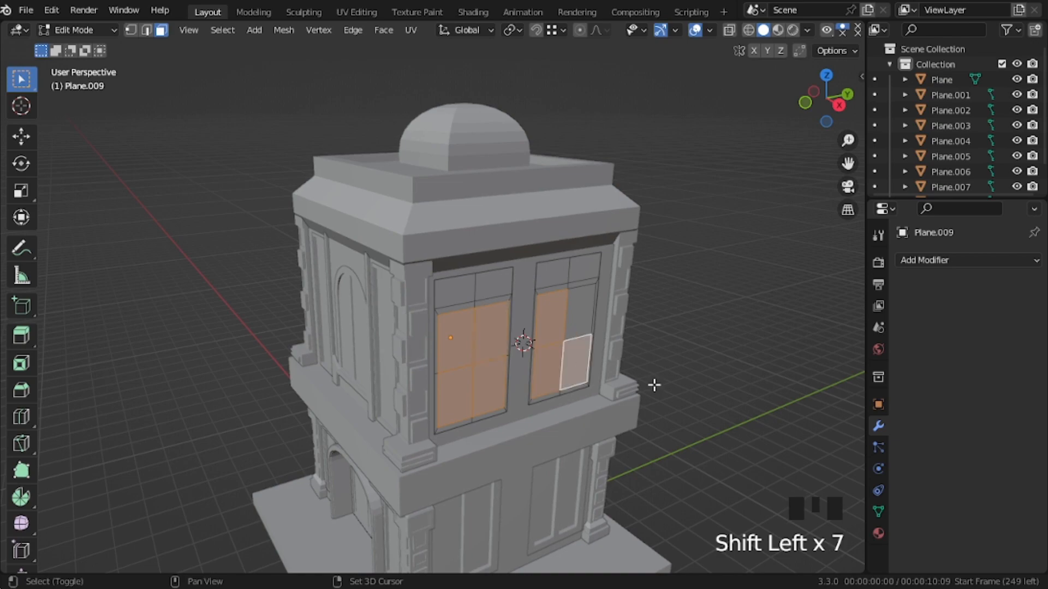
{"action": "left_click", "coordinate": [580, 313], "text": "shift"}
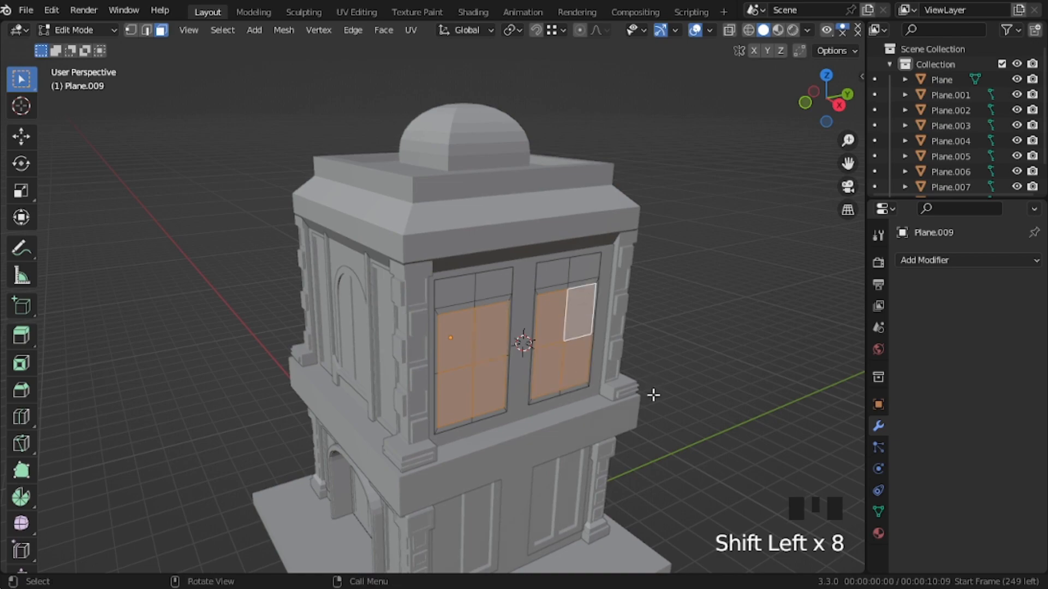
{"action": "key", "text": "i"}
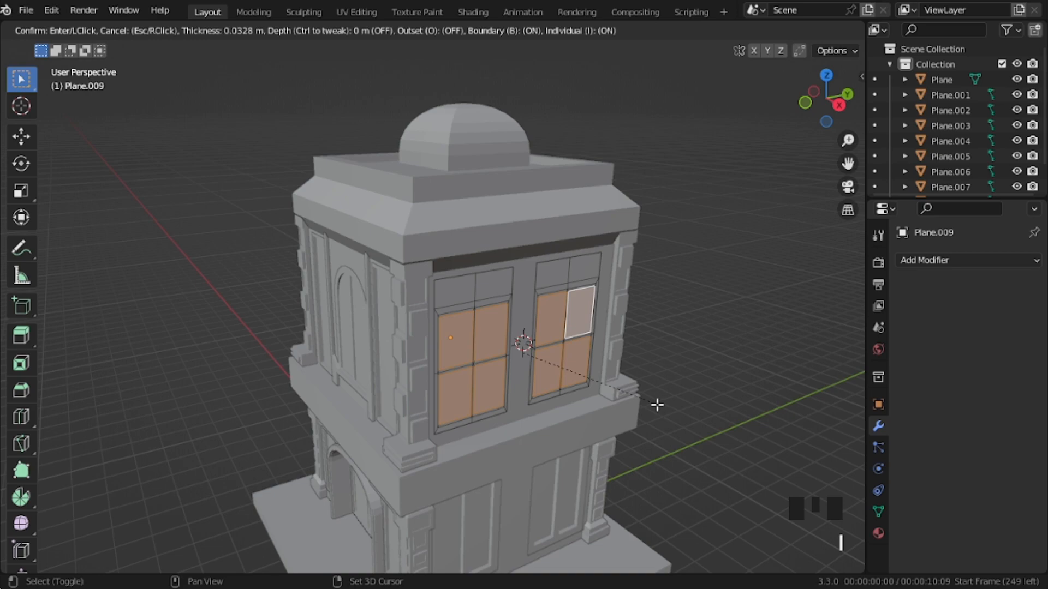
{"action": "left_click", "coordinate": [648, 404]}
{"action": "key", "text": "e"}
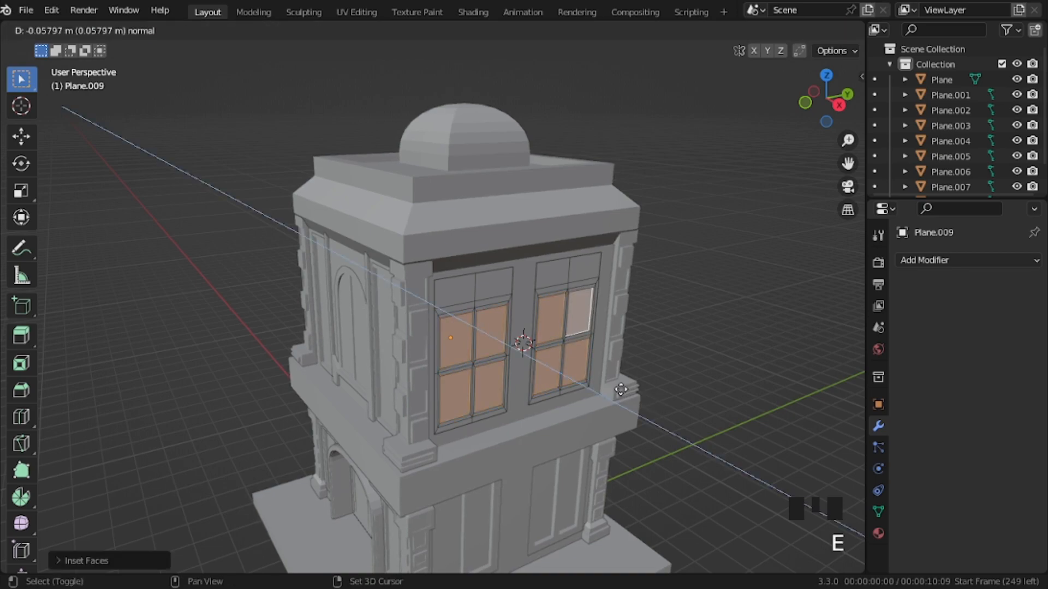
{"action": "left_click", "coordinate": [603, 388]}
Step: Extrude the four faces above the window panes outward from the wall
{"action": "left_click", "coordinate": [460, 296]}
{"action": "left_click", "coordinate": [547, 281], "text": "shift"}
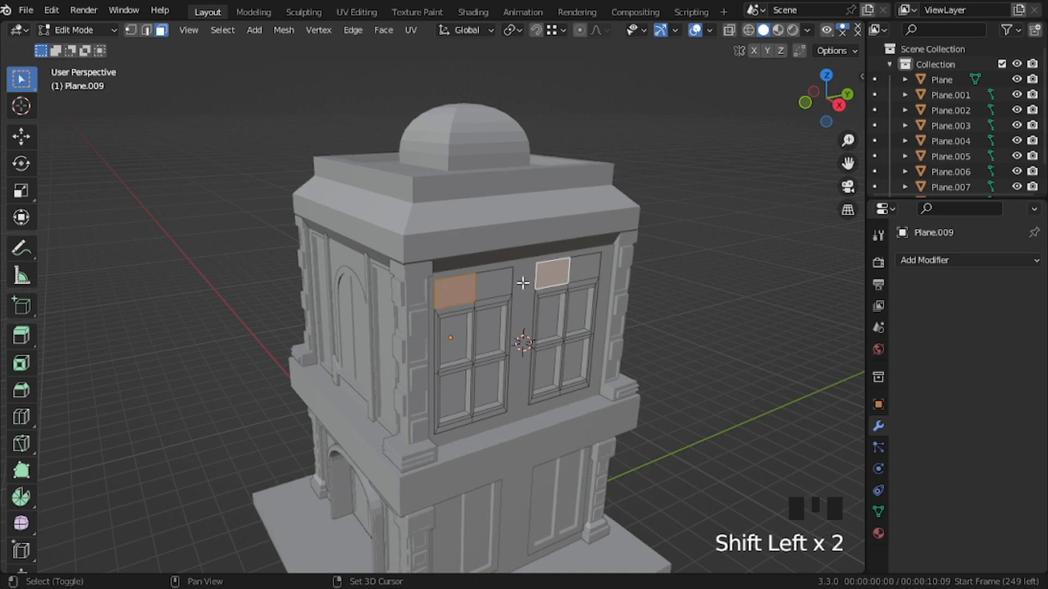
{"action": "left_click", "coordinate": [495, 284], "text": "shift"}
{"action": "left_click", "coordinate": [586, 267], "text": "shift"}
{"action": "key", "text": "e"}
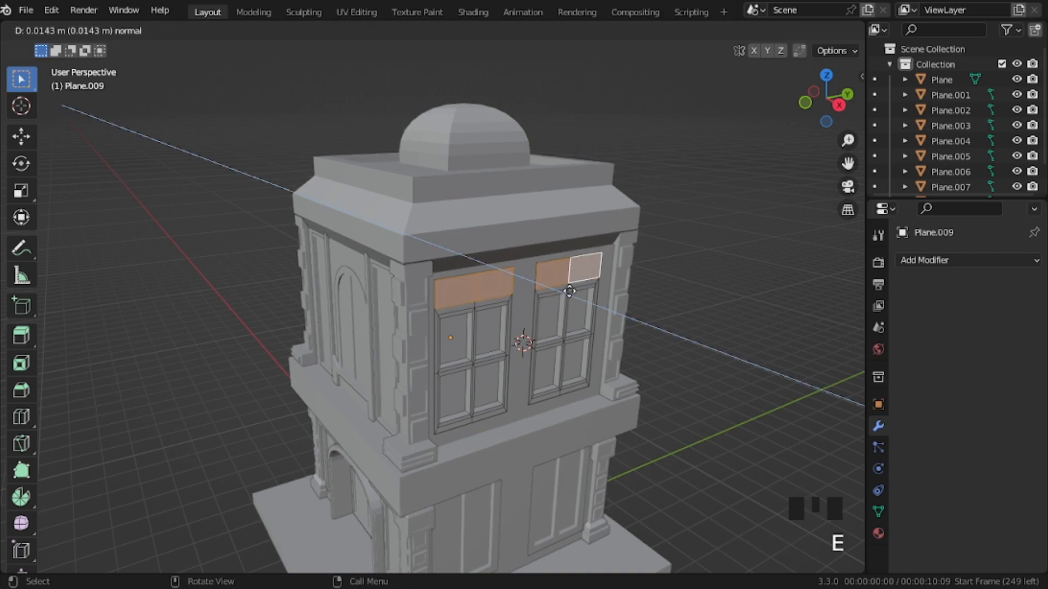
{"action": "left_click", "coordinate": [649, 289]}
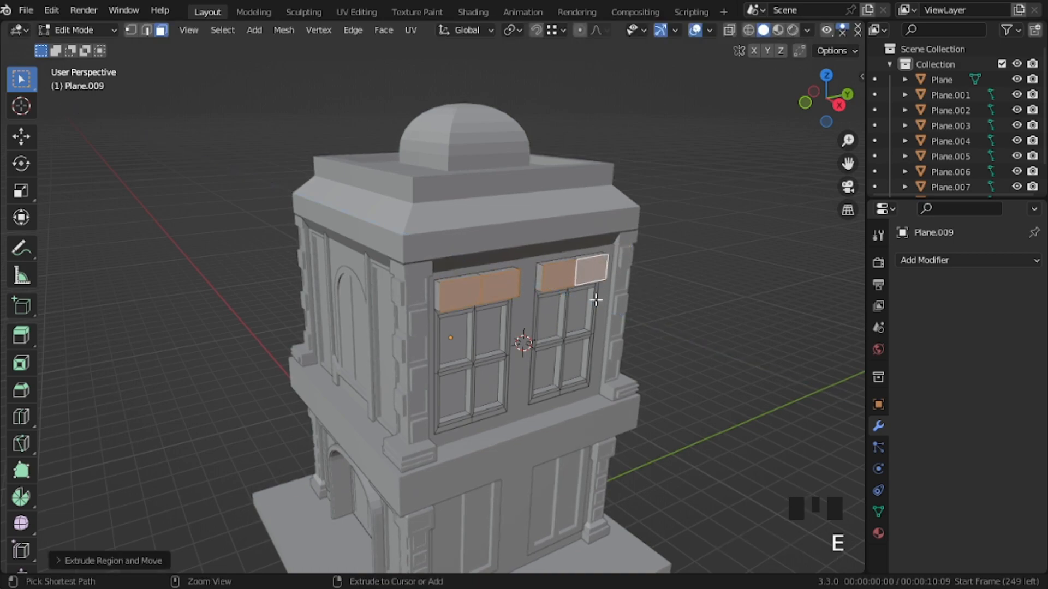
Step: Inset the four raised upper faces individually and extrude them inward as small recesses
{"action": "key", "text": "i"}
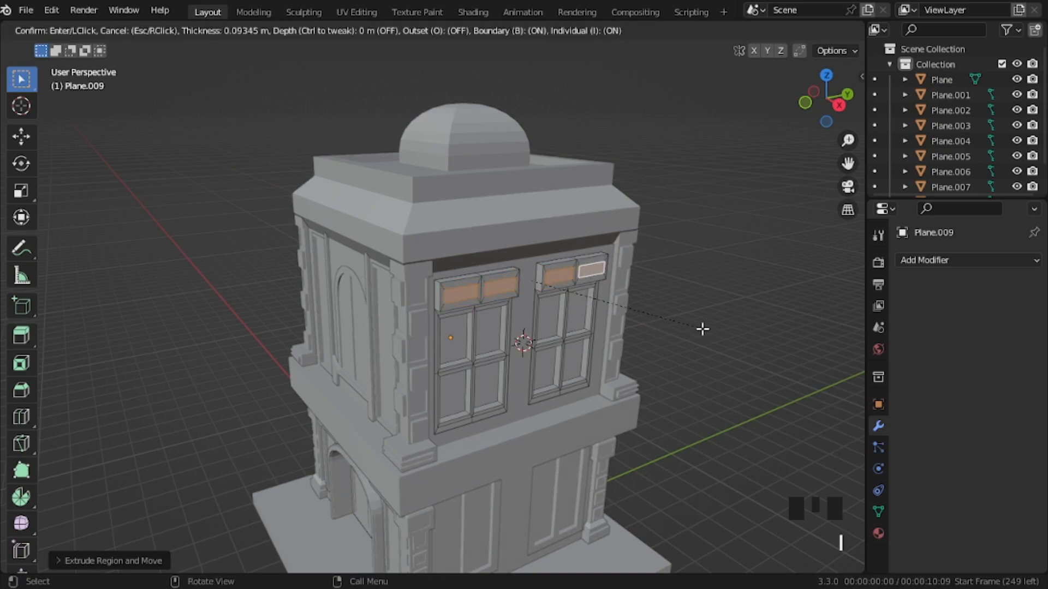
{"action": "left_click", "coordinate": [592, 325]}
{"action": "key", "text": "e"}
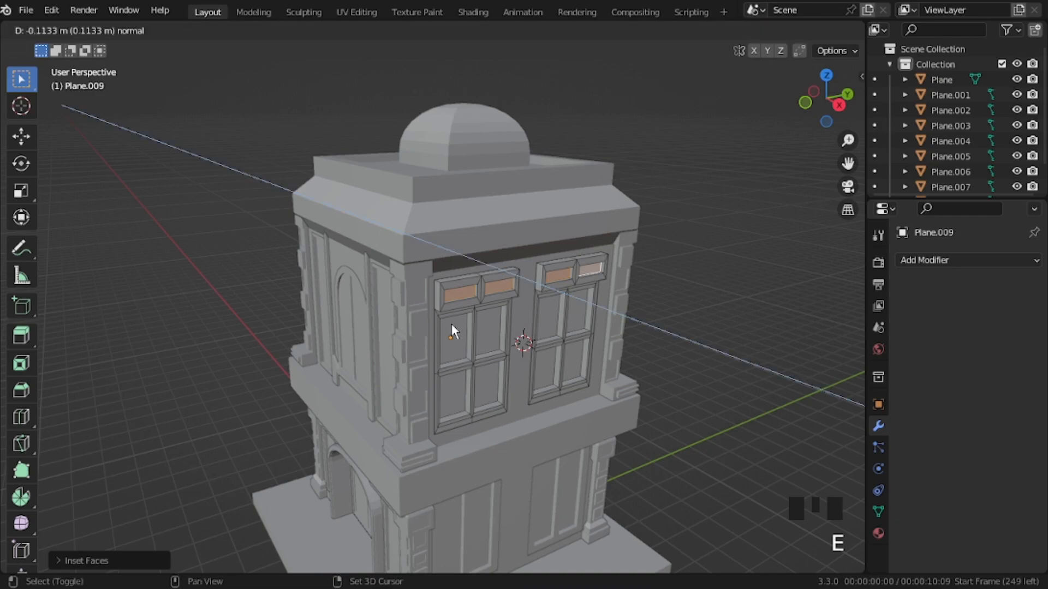
{"action": "left_click", "coordinate": [452, 323]}
{"action": "key", "text": "Tab"}
Step: Extrude the base slab's underside down about 0.29 m and select the front and right side faces of the new lower band
{"action": "middle_click_drag", "start_coordinate": [446, 323], "coordinate": [535, 337]}
{"action": "middle_click_drag", "start_coordinate": [450, 301], "coordinate": [470, 283]}
{"action": "key", "text": "shift+grave"}
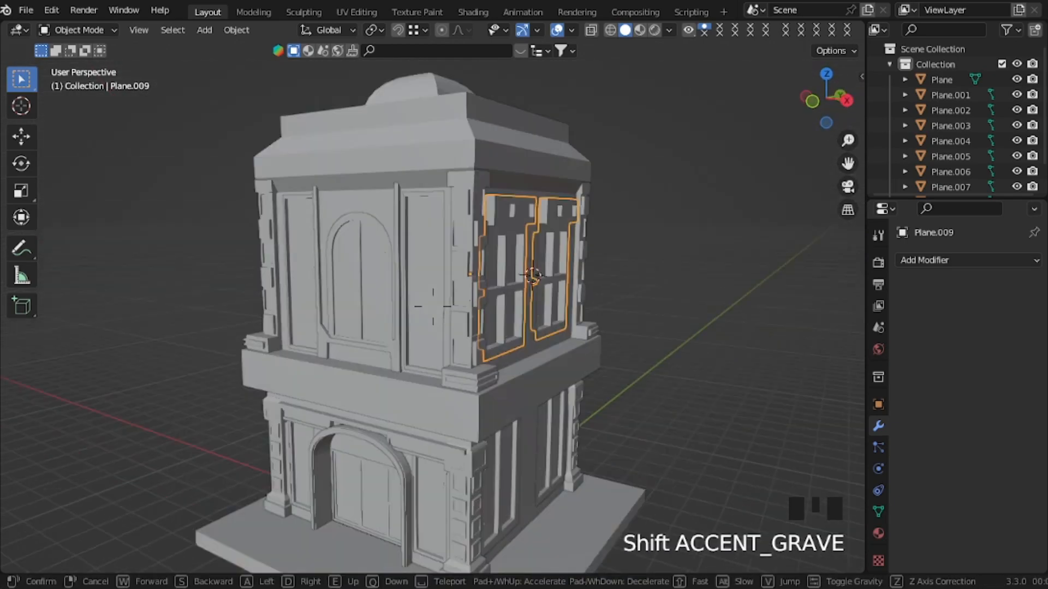
{"action": "left_click", "coordinate": [471, 290]}
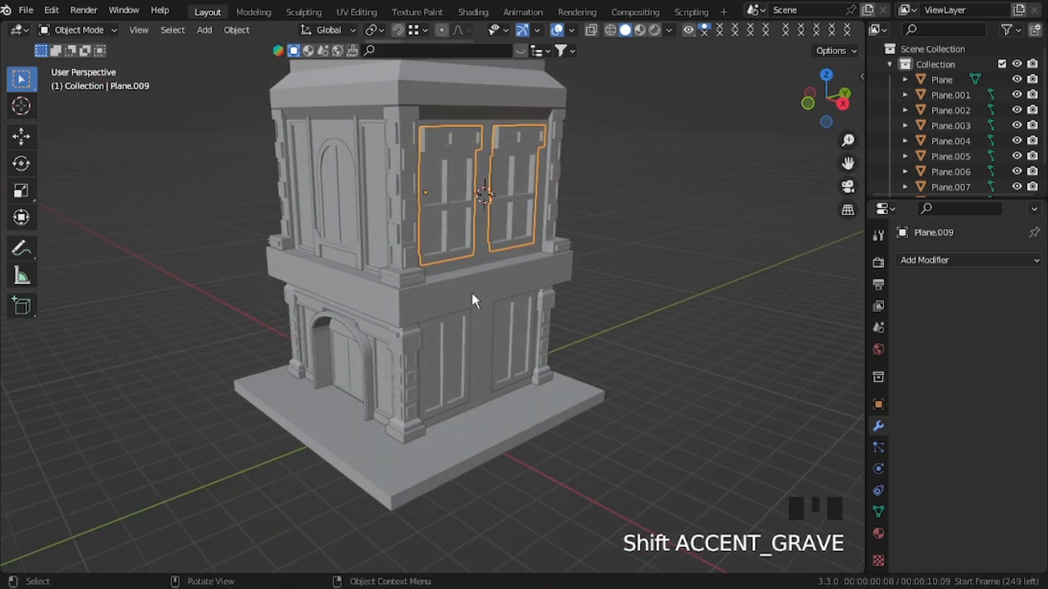
{"action": "left_click", "coordinate": [369, 452]}
{"action": "key", "text": "Tab"}
{"action": "key", "text": "ctrl"}
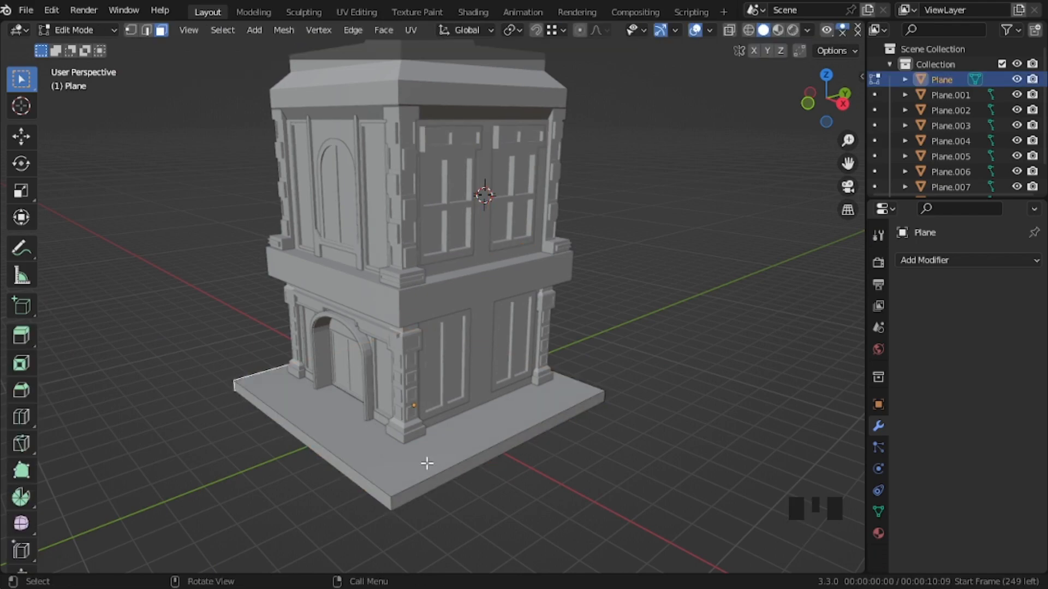
{"action": "middle_click_drag", "start_coordinate": [425, 460], "coordinate": [405, 498]}
{"action": "left_click", "coordinate": [404, 498]}
{"action": "key", "text": "e"}
{"action": "left_click", "coordinate": [407, 512]}
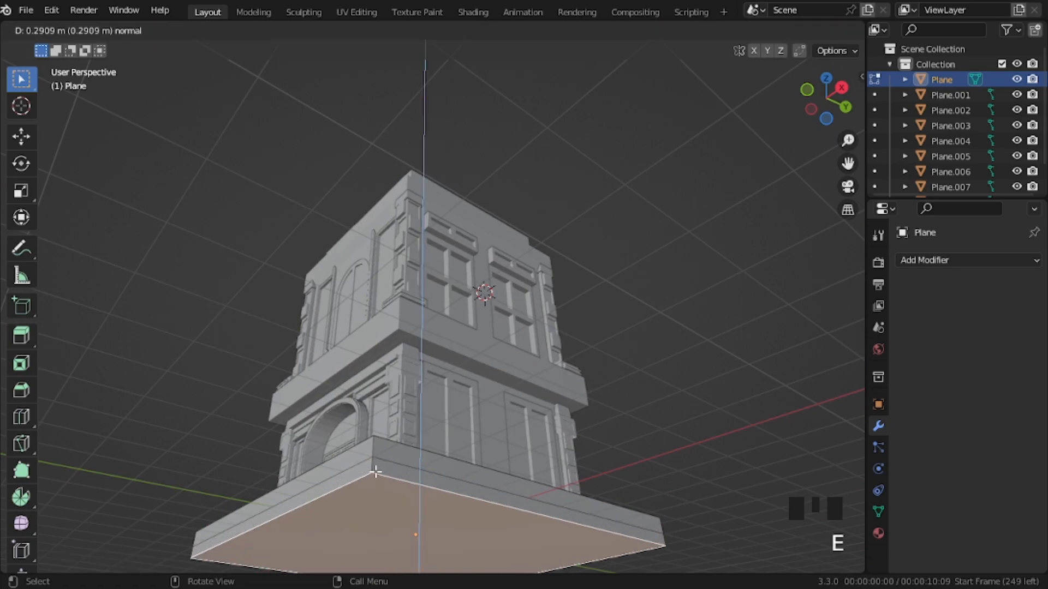
{"action": "left_click", "coordinate": [378, 468]}
{"action": "left_click", "coordinate": [353, 474], "text": "shift"}
{"action": "middle_click_drag", "start_coordinate": [404, 467], "coordinate": [446, 548]}
{"action": "key", "text": "alt+e"}
{"action": "left_click", "coordinate": [409, 503]}
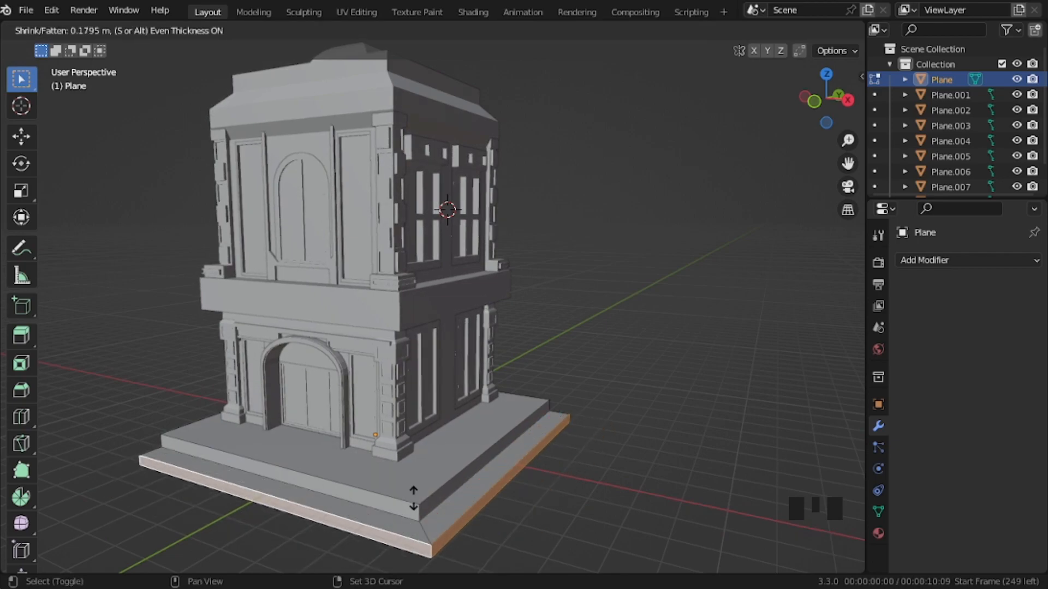
{"action": "left_click", "coordinate": [413, 506]}
{"action": "key", "text": "ctrl+z"}
{"action": "key", "text": "ctrl+z"}
{"action": "key", "text": "ctrl+z"}
Step: Extrude the lower band's two selected side faces outward along their normals with even thickness to form a wider base step
{"action": "key", "text": "KP_7"}
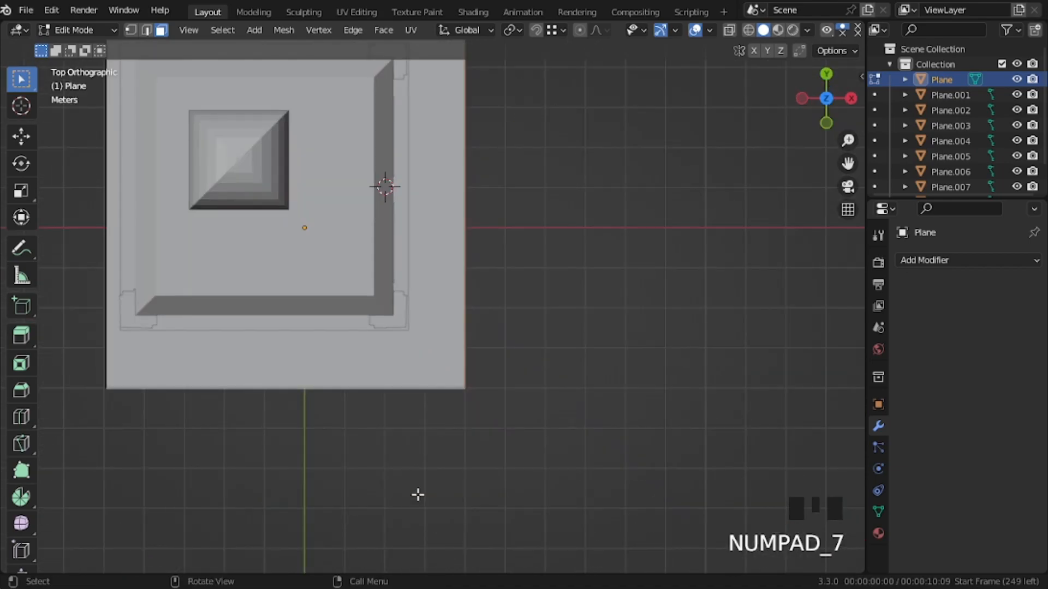
{"action": "key", "text": "alt+e"}
{"action": "left_click", "coordinate": [525, 393]}
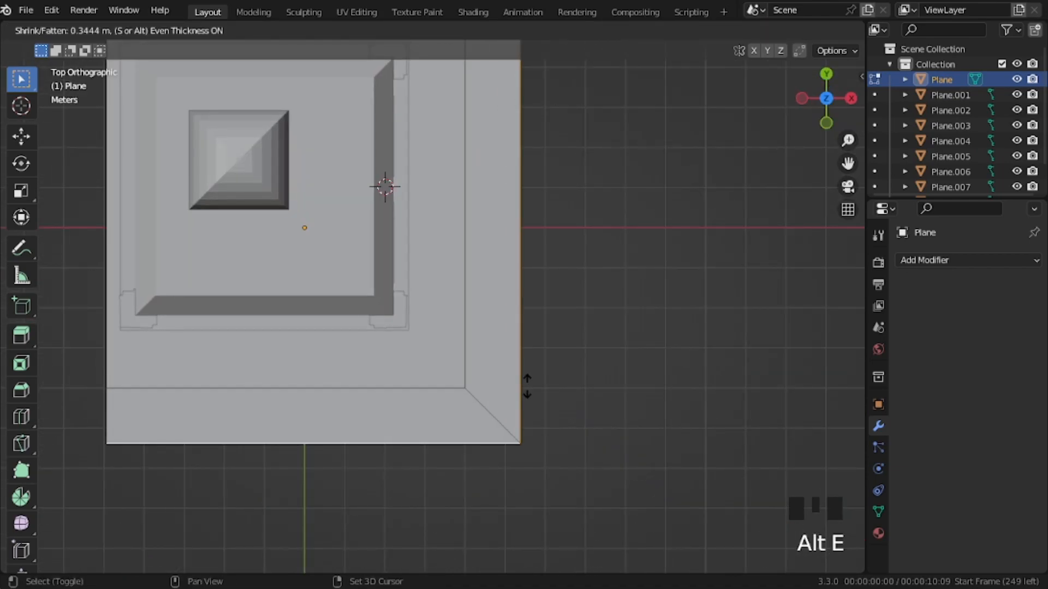
{"action": "key", "text": "alt"}
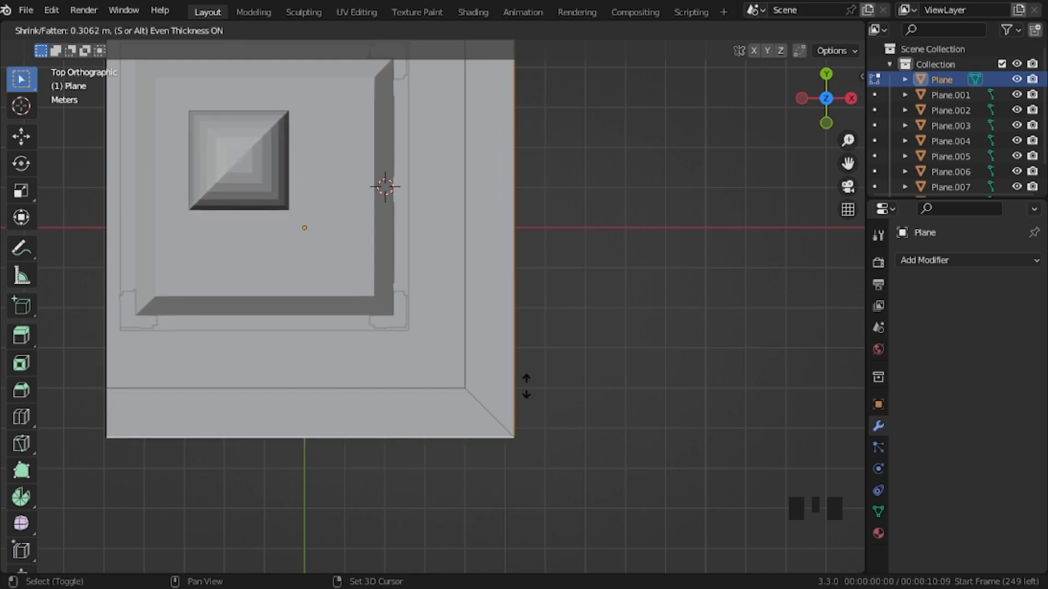
{"action": "left_click", "coordinate": [526, 388]}
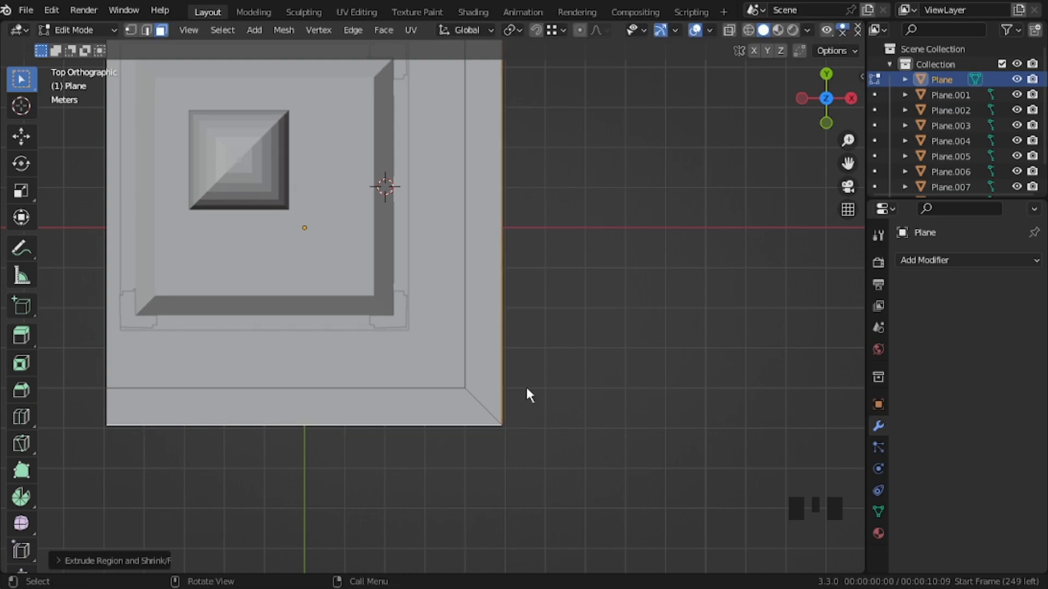
{"action": "key", "text": "Tab"}
Step: Finish editing the base and open the building mesh containing the roof dome for editing
{"action": "middle_click_drag", "start_coordinate": [509, 381], "coordinate": [417, 267]}
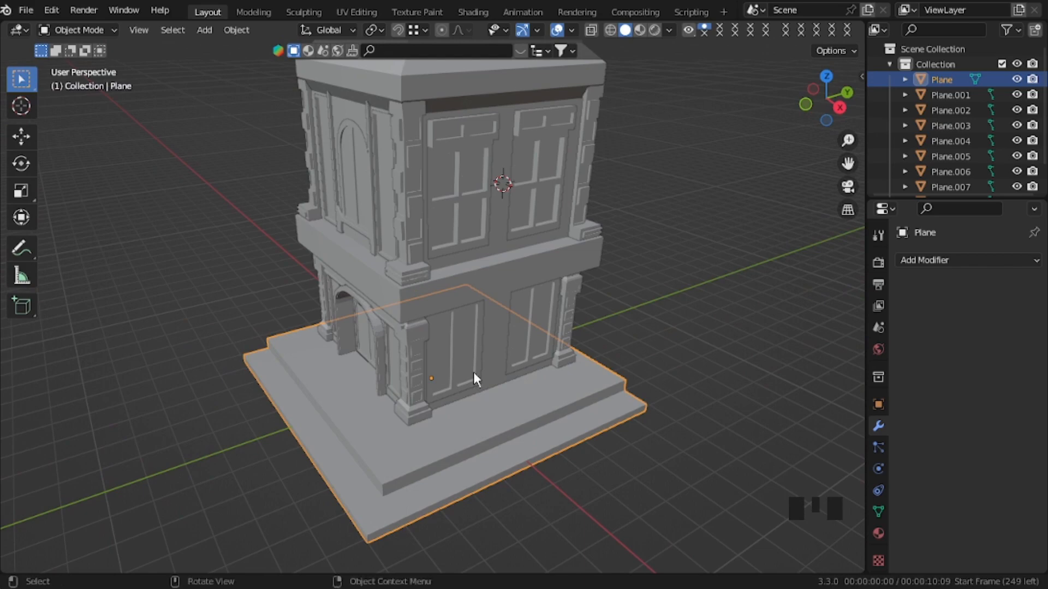
{"action": "key", "text": "shift+grave"}
{"action": "key", "text": "e"}
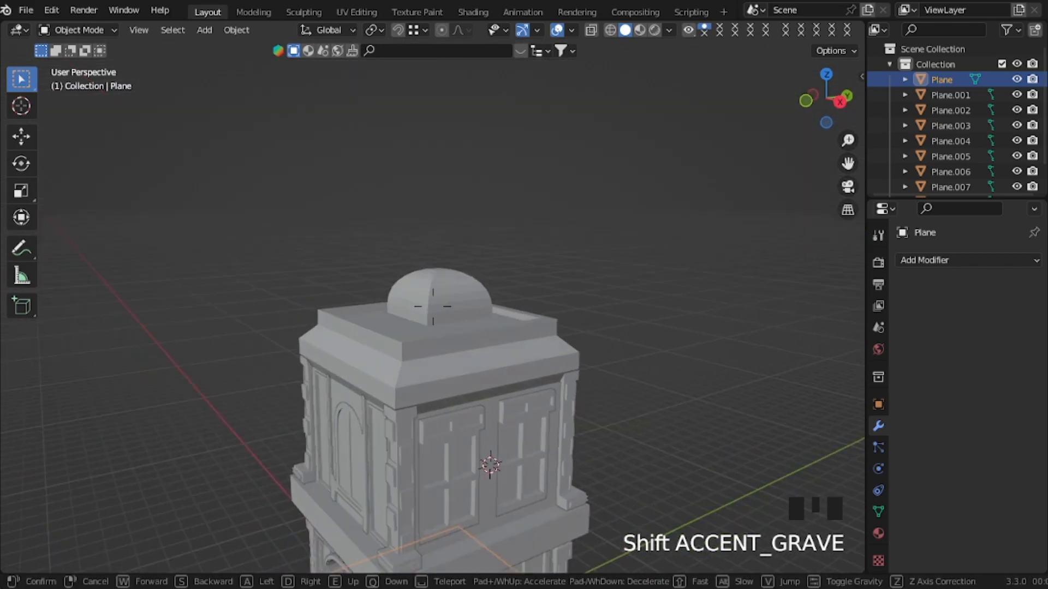
{"action": "key", "text": "w"}
{"action": "left_click", "coordinate": [405, 292]}
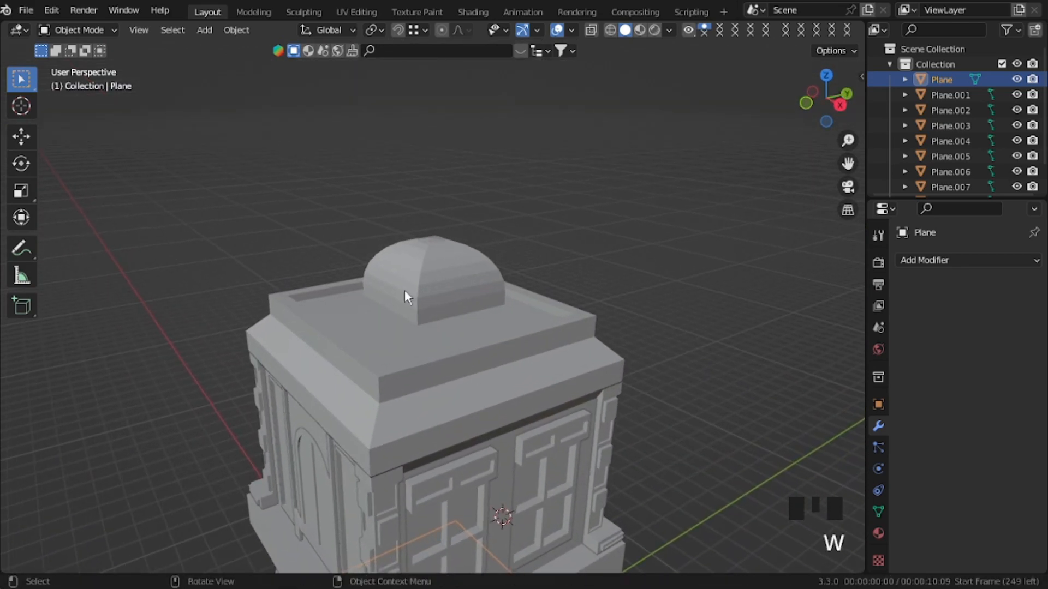
{"action": "key", "text": "Tab"}
{"action": "left_click", "coordinate": [421, 285]}
{"action": "key", "text": "Tab"}
{"action": "left_click", "coordinate": [419, 281]}
{"action": "key", "text": "Tab"}
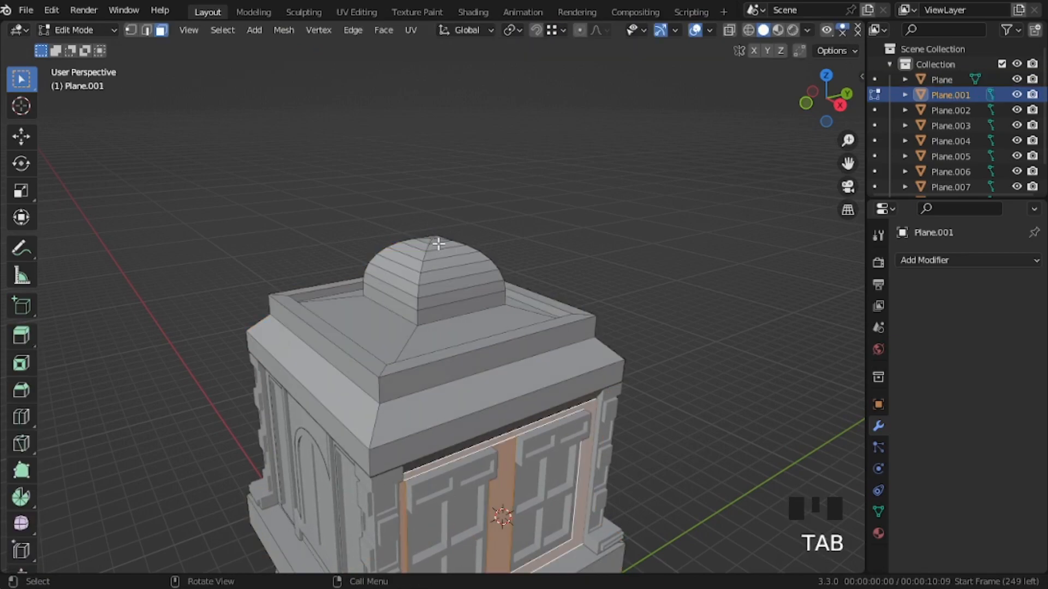
Step: Extrude four alternating horizontal face bands of the roof dome outward along their normals to form stepped ridges
{"action": "left_click", "coordinate": [418, 319]}
{"action": "left_click", "coordinate": [418, 319], "text": "alt"}
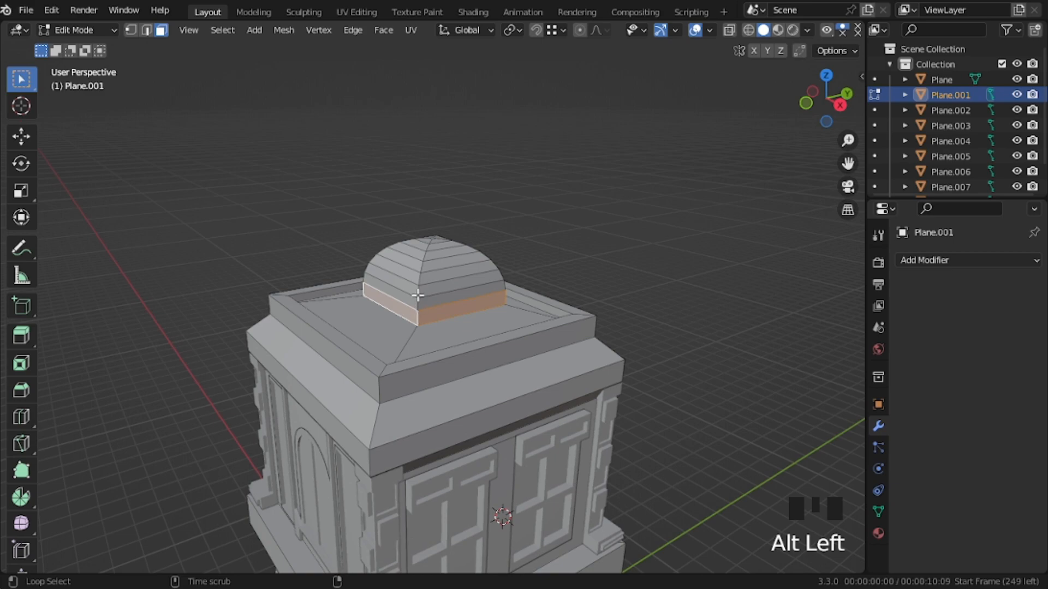
{"action": "left_click", "coordinate": [420, 269], "text": "alt+shift"}
{"action": "left_click", "coordinate": [426, 252], "text": "alt+shift"}
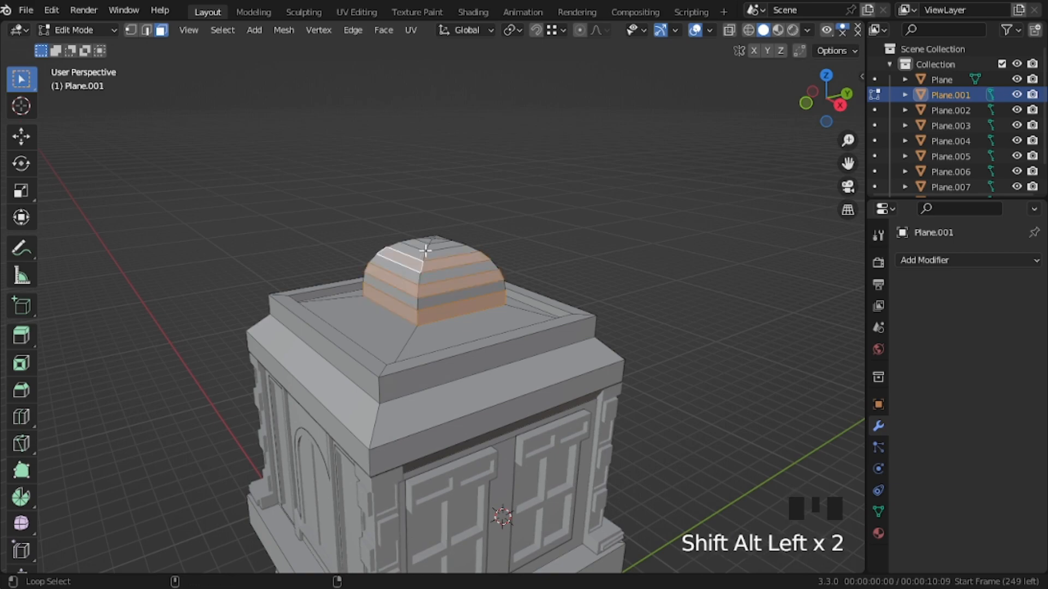
{"action": "left_click", "coordinate": [426, 246], "text": "alt+shift"}
{"action": "key", "text": "alt+e"}
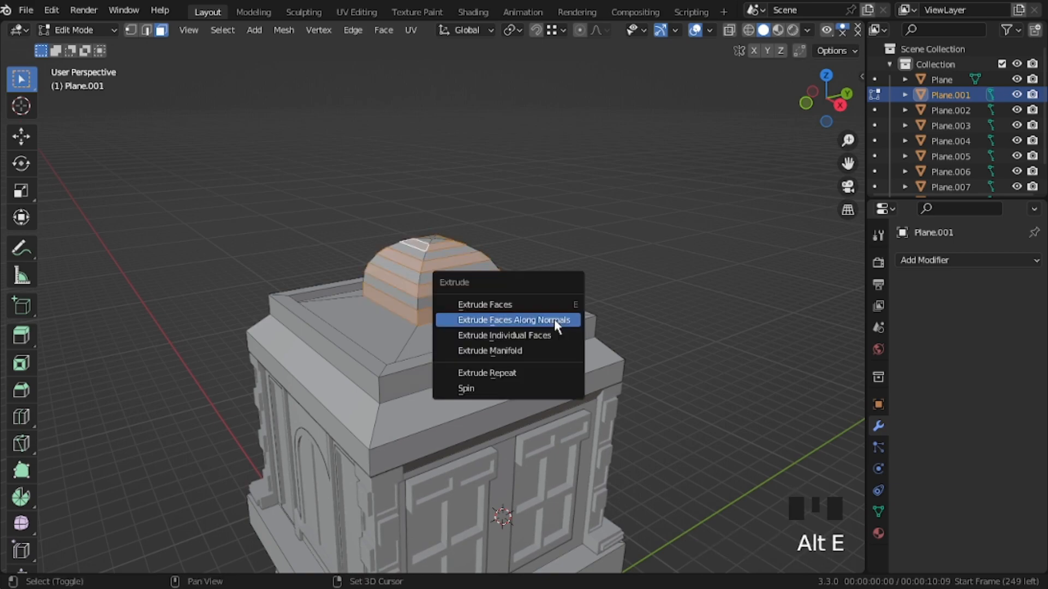
{"action": "left_click", "coordinate": [552, 320]}
{"action": "left_click", "coordinate": [554, 315]}
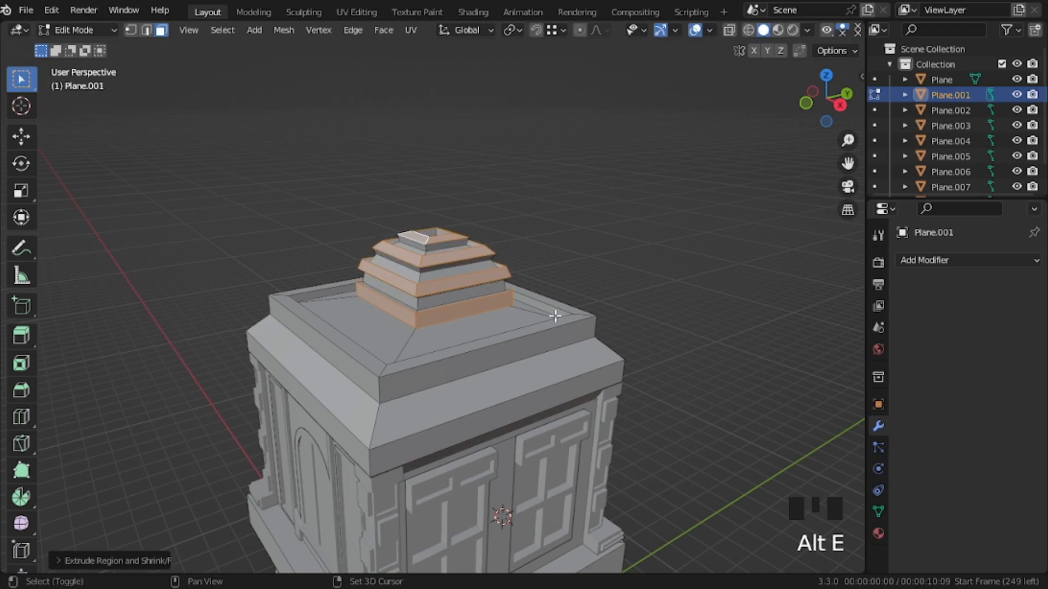
Step: Finish editing the dome and reopen the stepped base for editing at its underside
{"action": "key", "text": "Tab"}
{"action": "mouse_move", "coordinate": [433, 271]}
{"action": "middle_mouse_down"}
{"action": "mouse_move", "coordinate": [506, 266]}
{"action": "mouse_move", "coordinate": [572, 281]}
{"action": "mouse_move", "coordinate": [451, 263]}
{"action": "middle_mouse_up"}
{"action": "key", "text": "shift+grave"}
{"action": "key", "text": "s"}
{"action": "key", "text": "w"}
{"action": "key", "text": "s"}
{"action": "key", "text": "shift+s"}
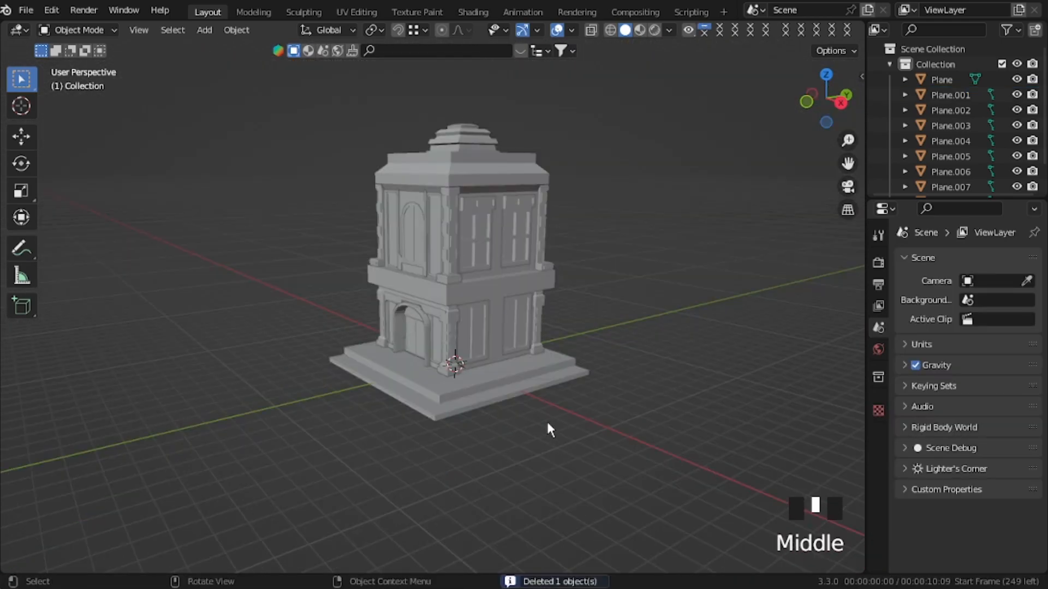
{"action": "middle_click_drag", "start_coordinate": [545, 419], "coordinate": [527, 406]}
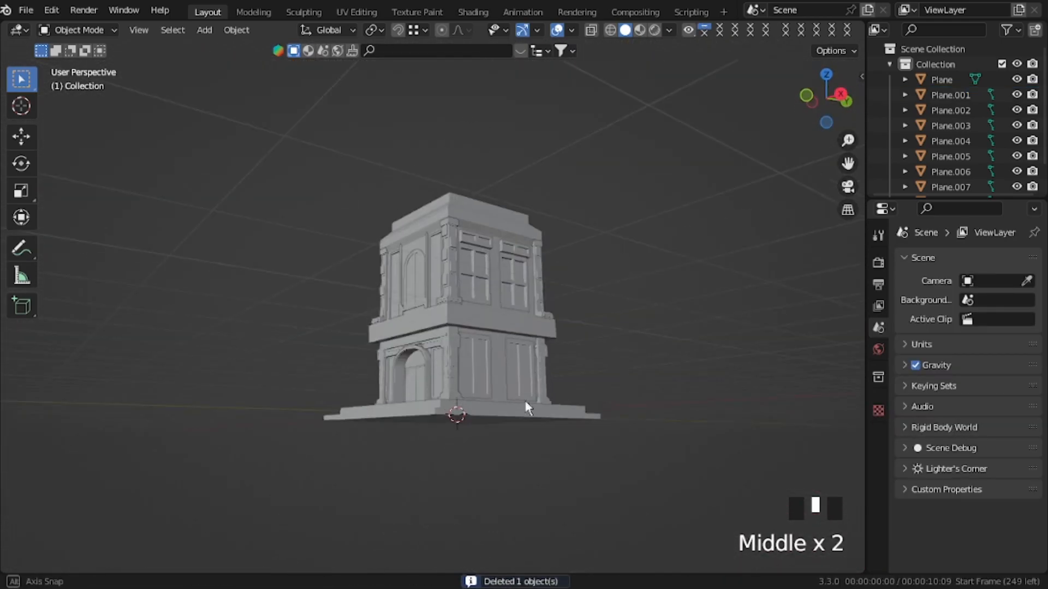
{"action": "mouse_move", "coordinate": [454, 421]}
{"action": "middle_mouse_down"}
{"action": "mouse_move", "coordinate": [451, 385]}
{"action": "mouse_move", "coordinate": [444, 424]}
{"action": "middle_mouse_up"}
{"action": "left_click", "coordinate": [445, 424]}
{"action": "key", "text": "Tab"}
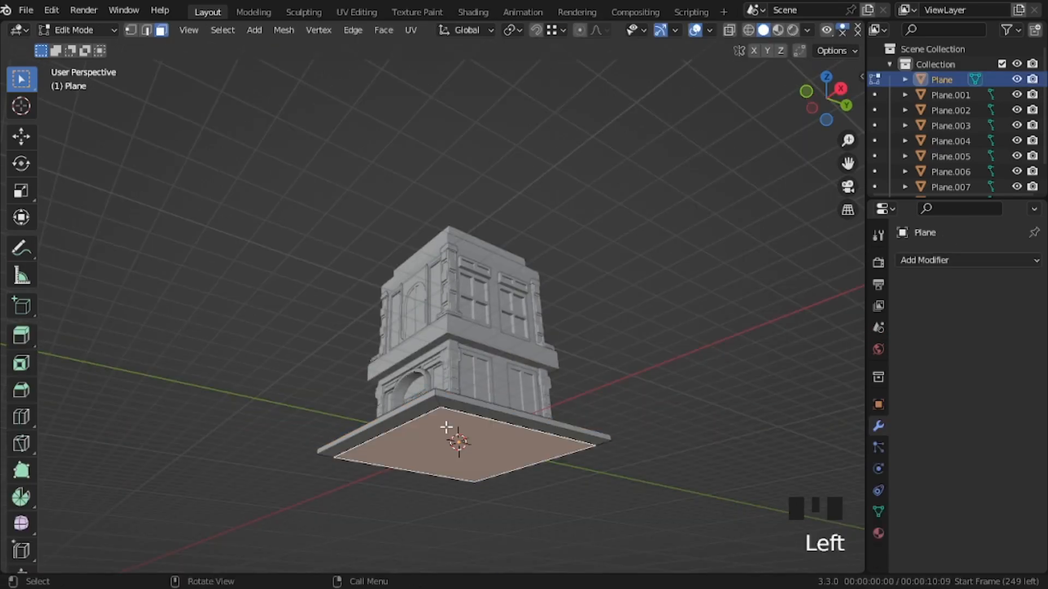
Step: Try to extrude the base's entire underside, including the outer overhang strips, downward as another layer
{"action": "left_click", "coordinate": [437, 405], "text": "alt"}
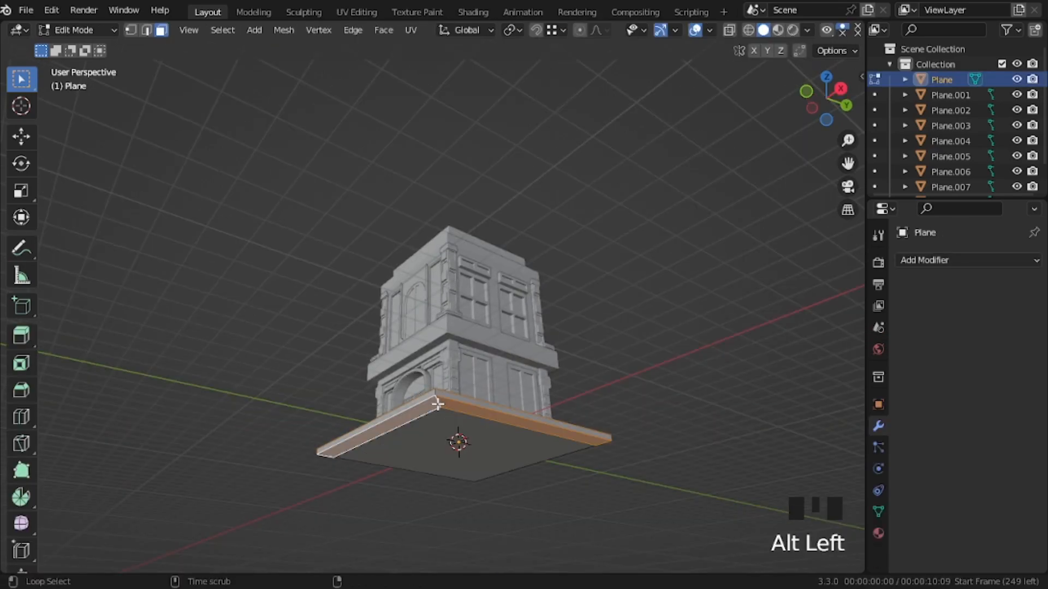
{"action": "left_click", "coordinate": [438, 431], "text": "shift"}
{"action": "key", "text": "e"}
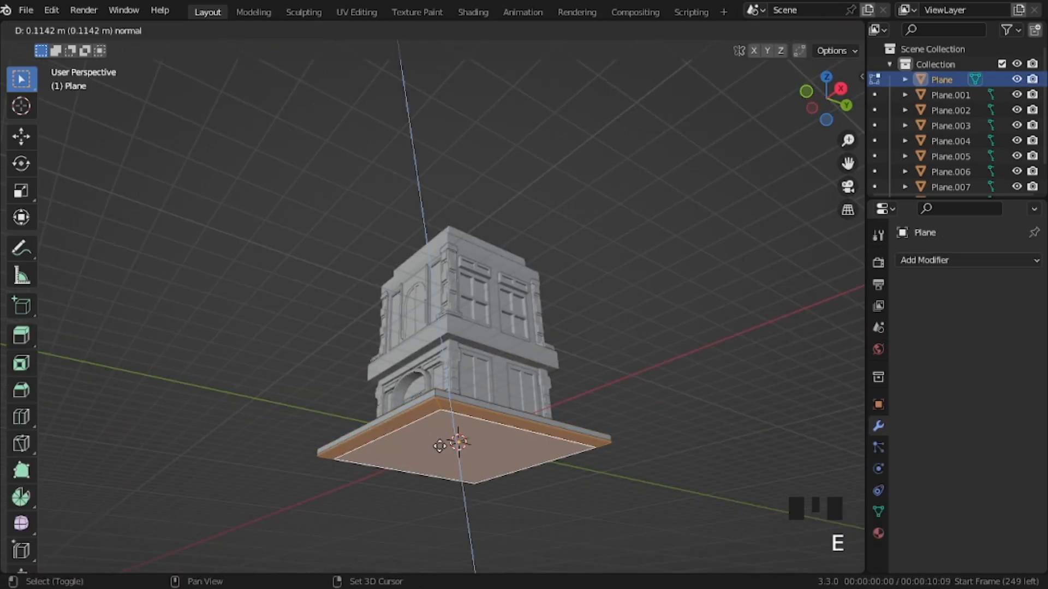
{"action": "left_click", "coordinate": [448, 460]}
{"action": "middle_click_drag", "start_coordinate": [461, 480], "coordinate": [464, 519]}
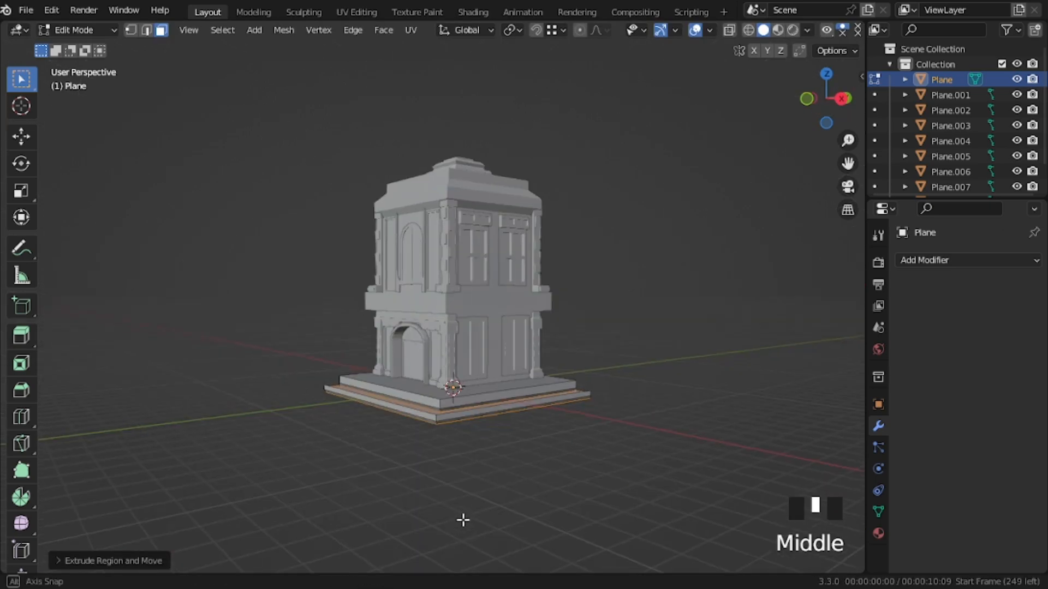
{"action": "left_click", "coordinate": [477, 463]}
Step: Select the base's central underside face and both overhang strips, and extrude them down about 0.29 m
{"action": "middle_click_drag", "start_coordinate": [475, 456], "coordinate": [433, 189]}
{"action": "left_click", "coordinate": [434, 182]}
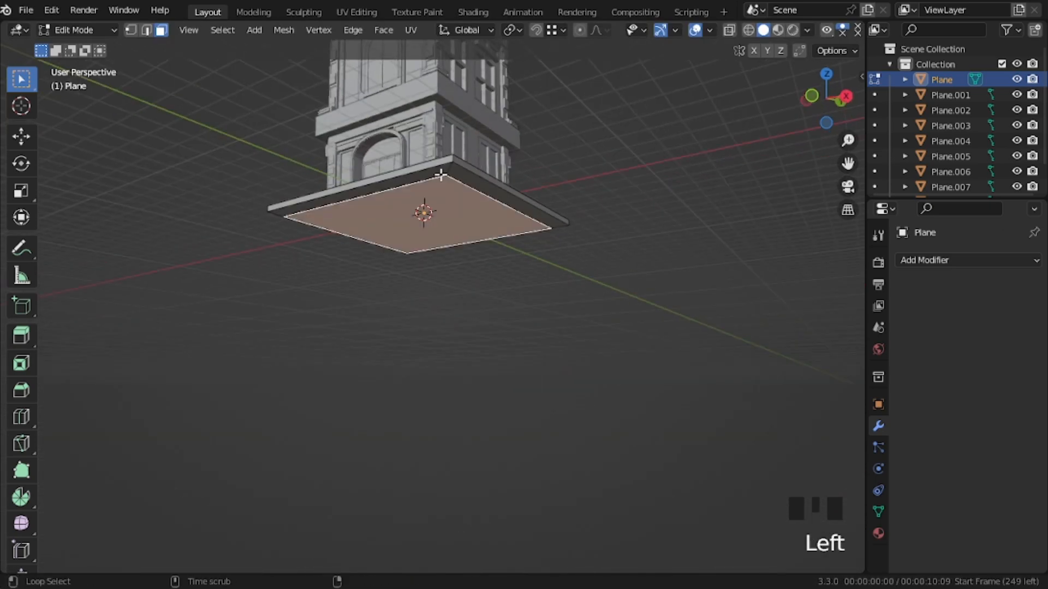
{"action": "left_click", "coordinate": [444, 173], "text": "alt"}
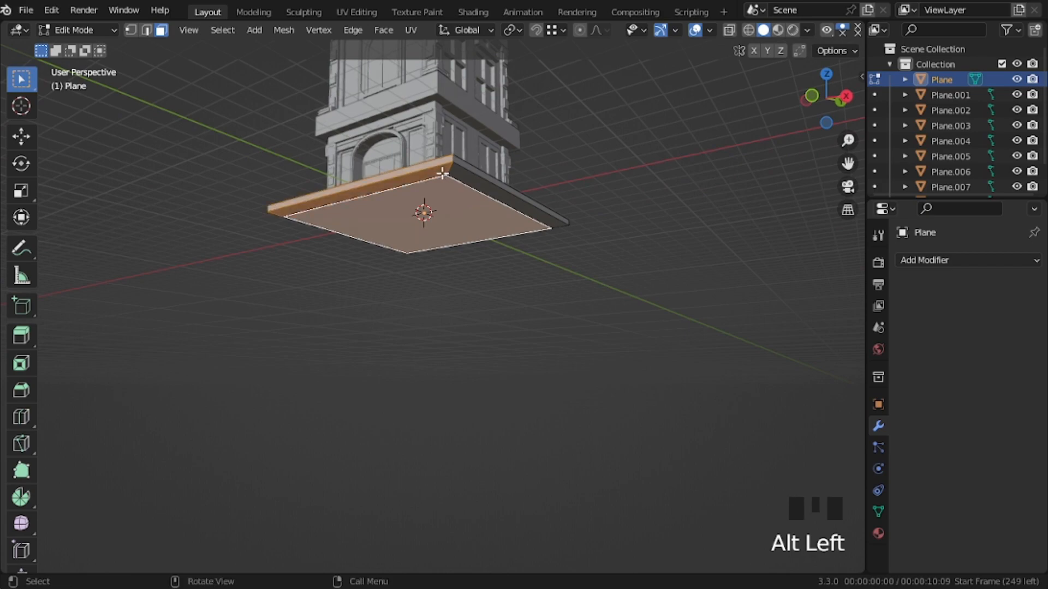
{"action": "left_click", "coordinate": [444, 172]}
{"action": "left_click", "coordinate": [457, 177], "text": "shift"}
{"action": "left_click", "coordinate": [446, 202], "text": "shift"}
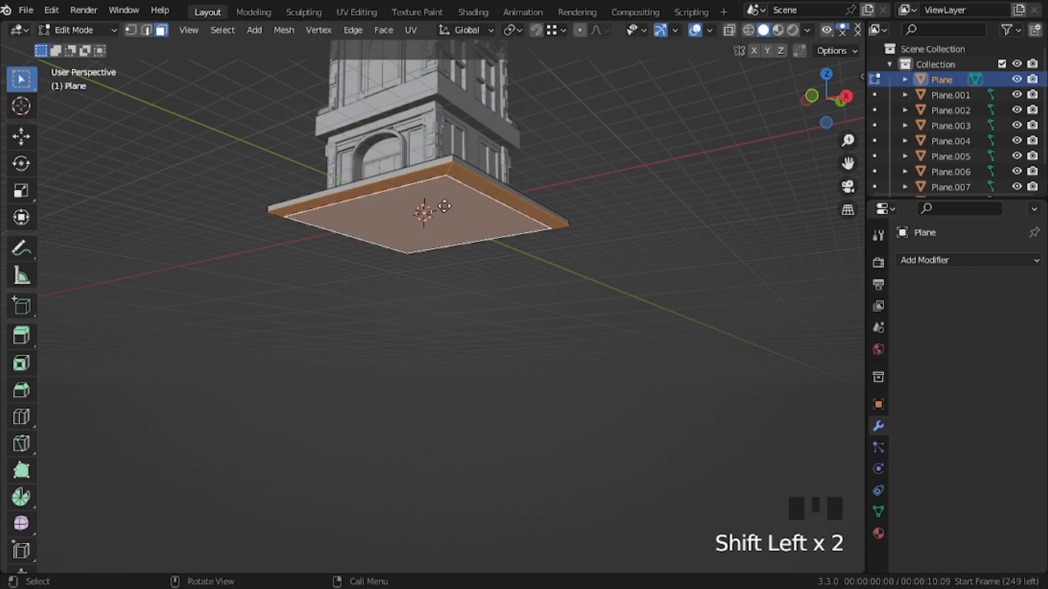
{"action": "key", "text": "e"}
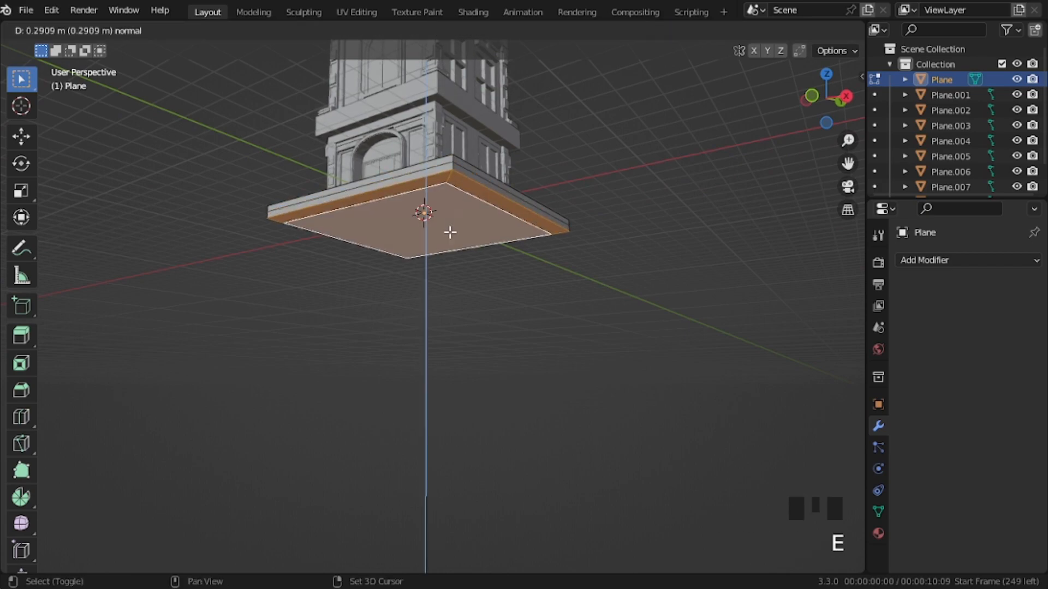
{"action": "left_click", "coordinate": [450, 232]}
Step: Try to align the new lowest band's outer side faces to the front/back axis, and undo the attempt
{"action": "middle_click_drag", "start_coordinate": [489, 213], "coordinate": [512, 293]}
{"action": "left_click", "coordinate": [484, 216], "text": "shift"}
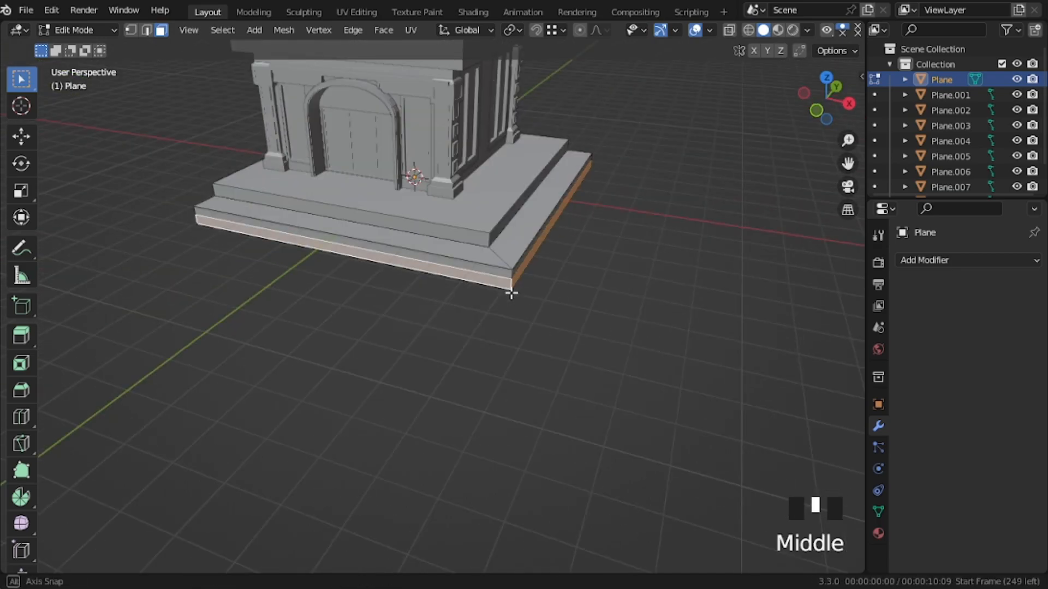
{"action": "key", "text": "alt+x"}
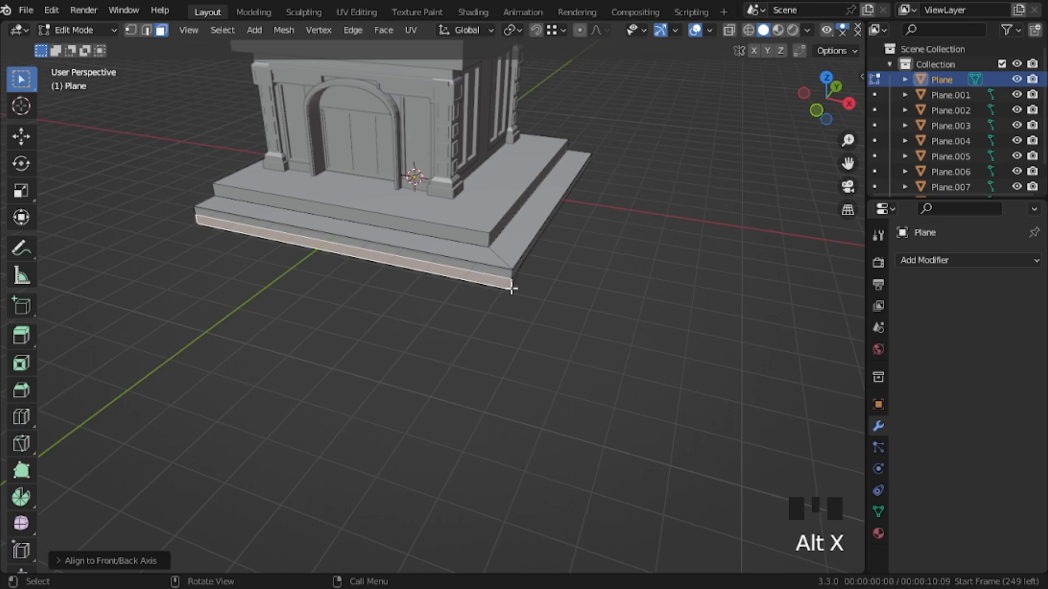
{"action": "middle_click_drag", "start_coordinate": [559, 313], "coordinate": [482, 202]}
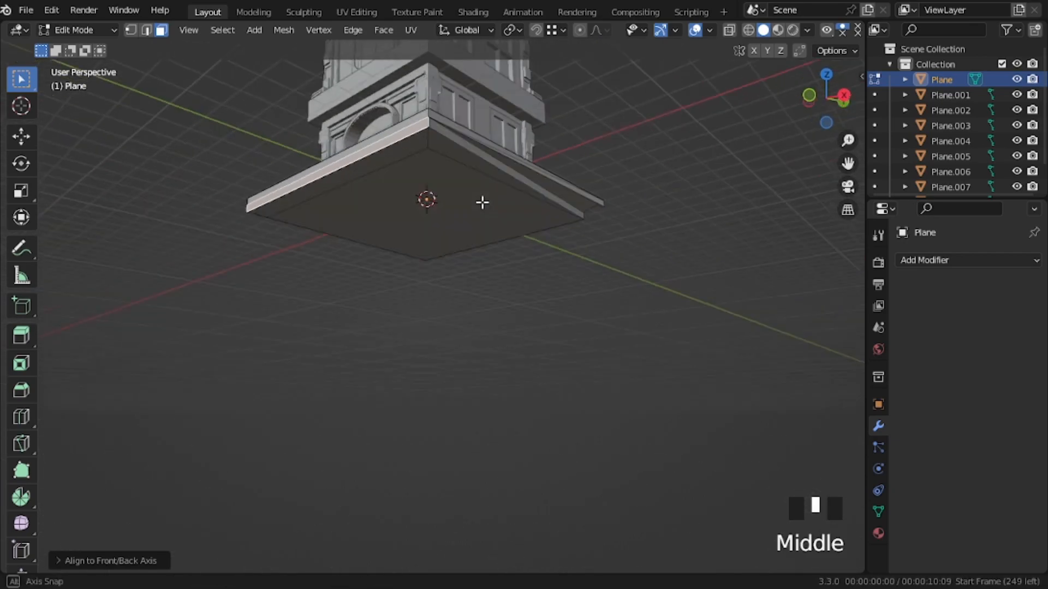
{"action": "key", "text": "ctrl+z"}
{"action": "key", "text": "ctrl+z"}
{"action": "key", "text": "ctrl+z"}
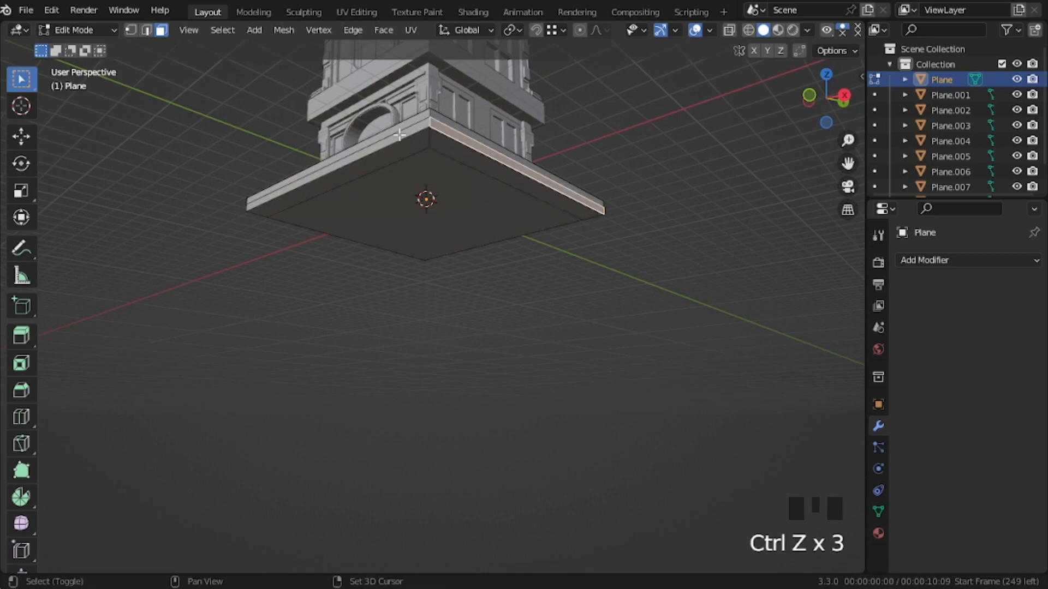
Step: Extrude the lowest band's front and right side faces outward along their normals with even thickness into a wide ground platform
{"action": "left_click", "coordinate": [426, 145], "text": "shift"}
{"action": "middle_click_drag", "start_coordinate": [460, 213], "coordinate": [470, 234]}
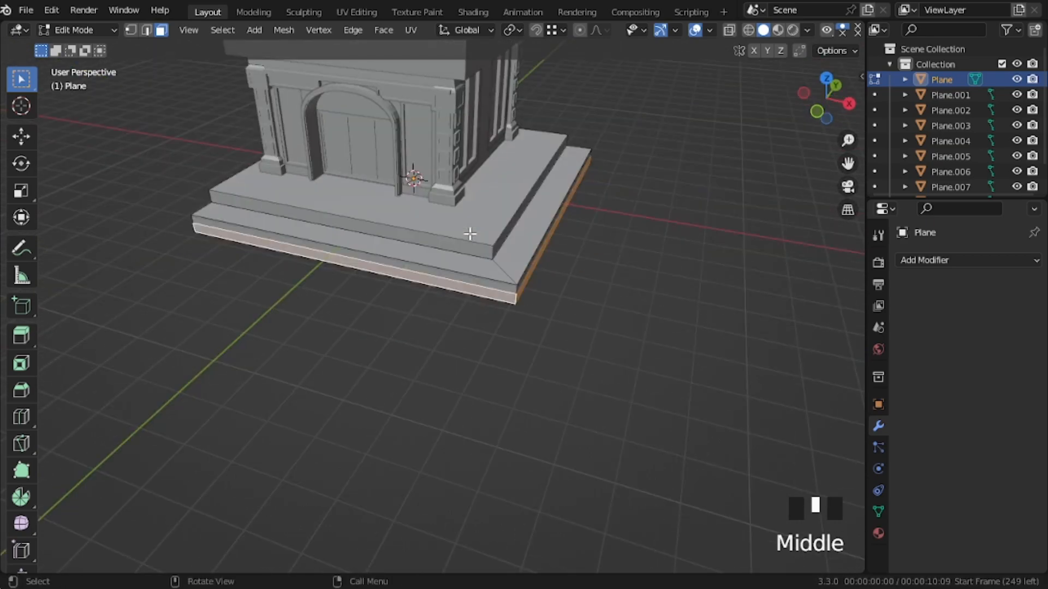
{"action": "key", "text": "KP_7"}
{"action": "key", "text": "alt+e"}
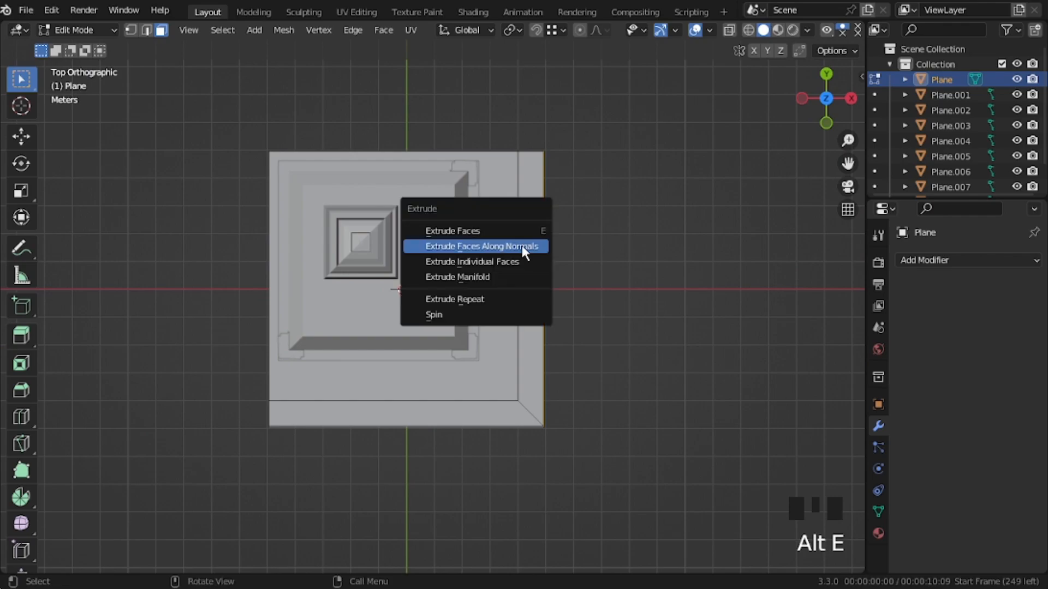
{"action": "left_click", "coordinate": [524, 245]}
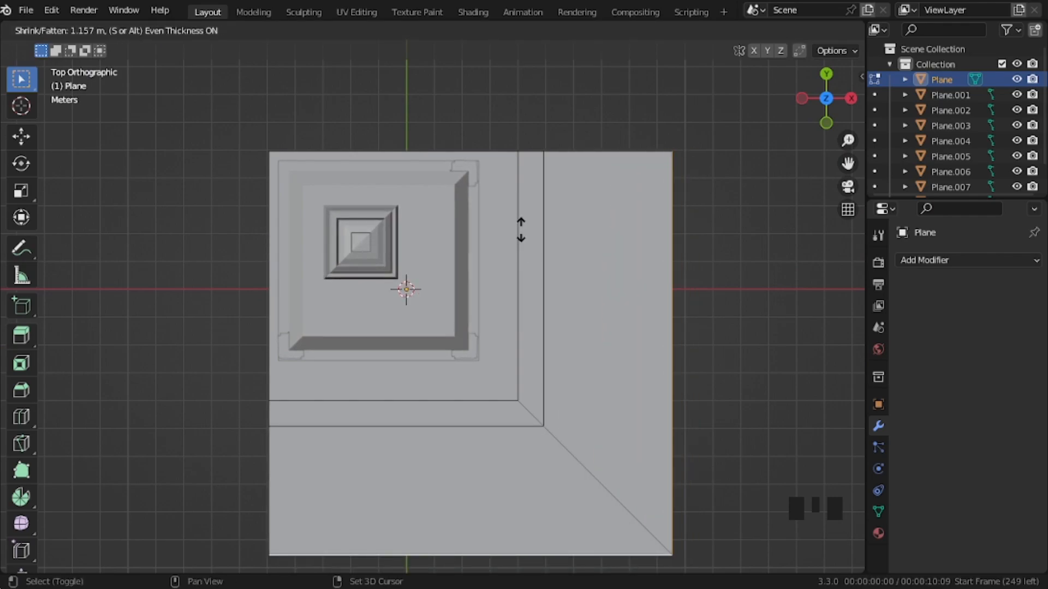
{"action": "left_click", "coordinate": [552, 230]}
{"action": "middle_click_drag", "start_coordinate": [591, 249], "coordinate": [570, 349]}
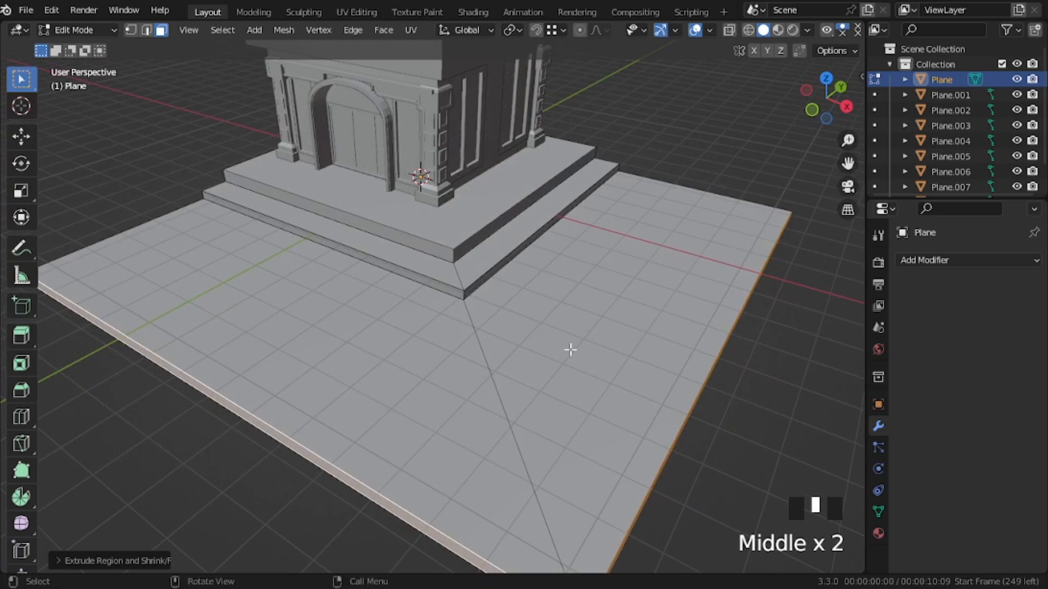
Step: Add a loop cut around the ground platform and slide it close to the outer edge
{"action": "key", "text": "ctrl+r"}
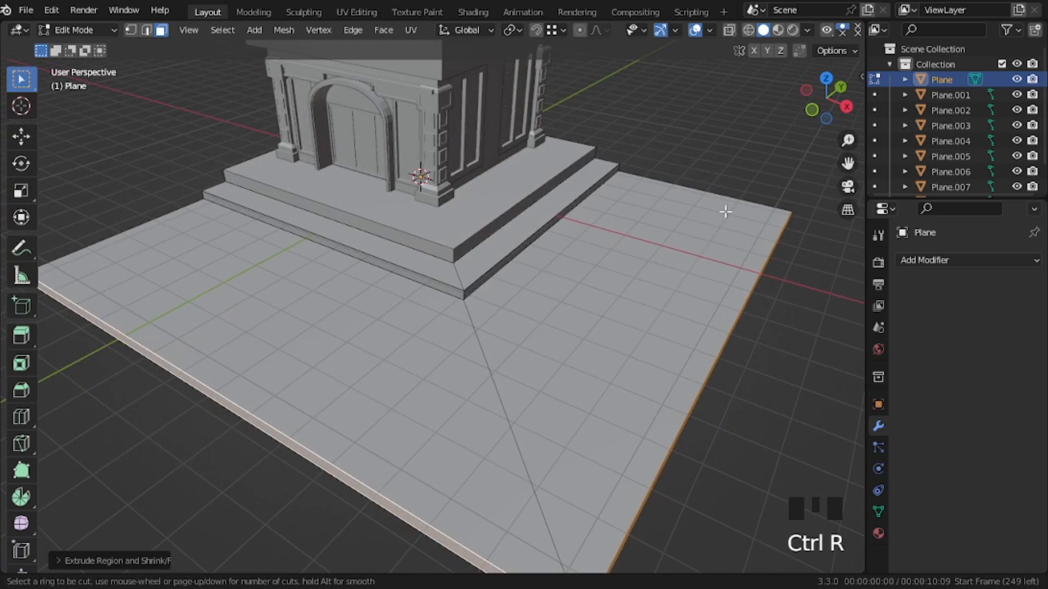
{"action": "left_click", "coordinate": [763, 199]}
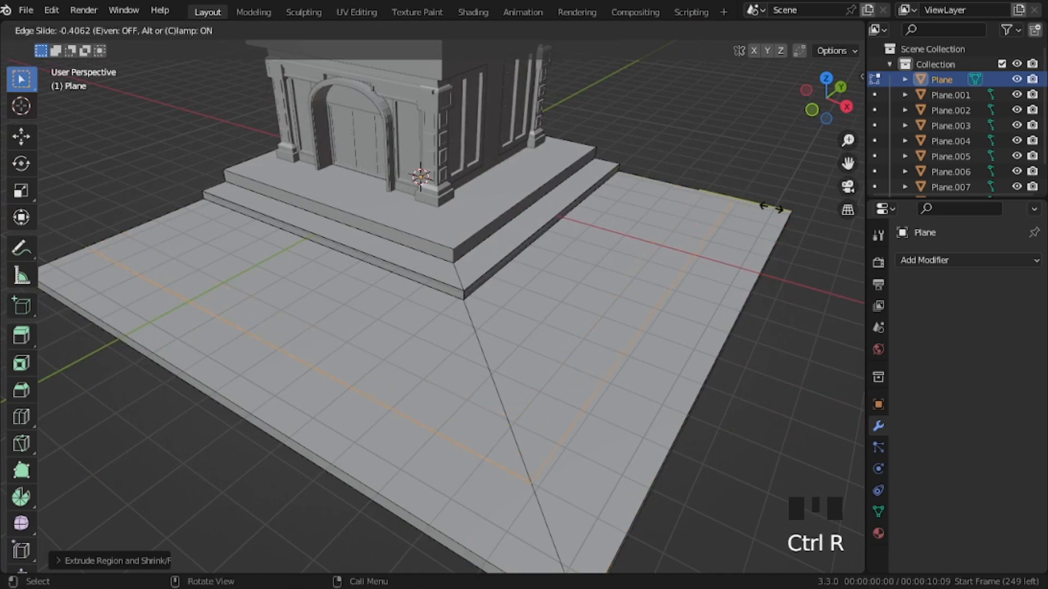
{"action": "left_click", "coordinate": [794, 232], "text": "shift"}
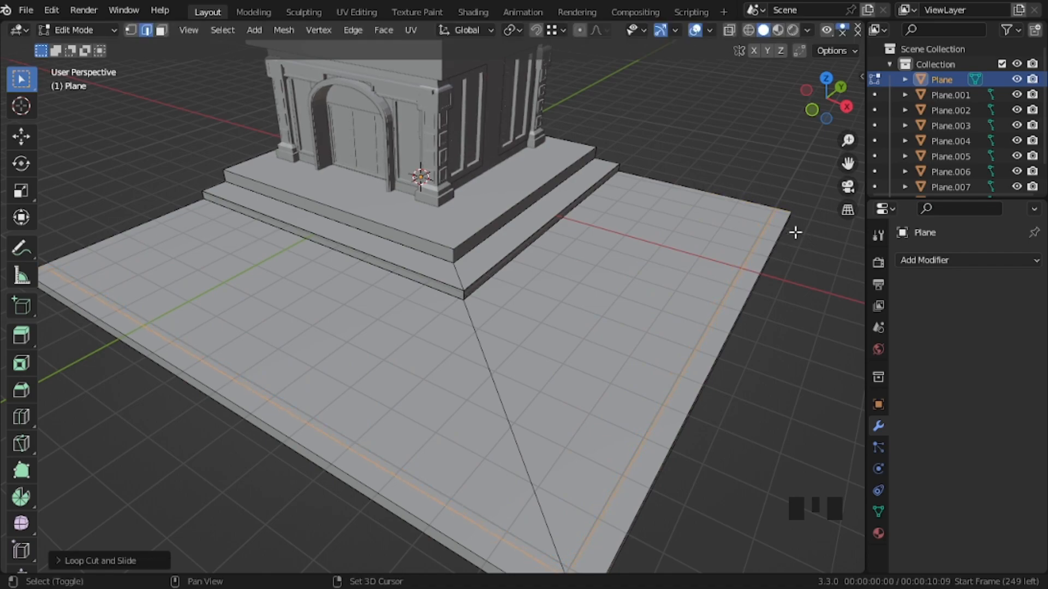
Step: Extrude the two narrow strips along the platform's outer edges vertically along Z into a border rim, and leave mesh editing
{"action": "key", "text": "KP_7"}
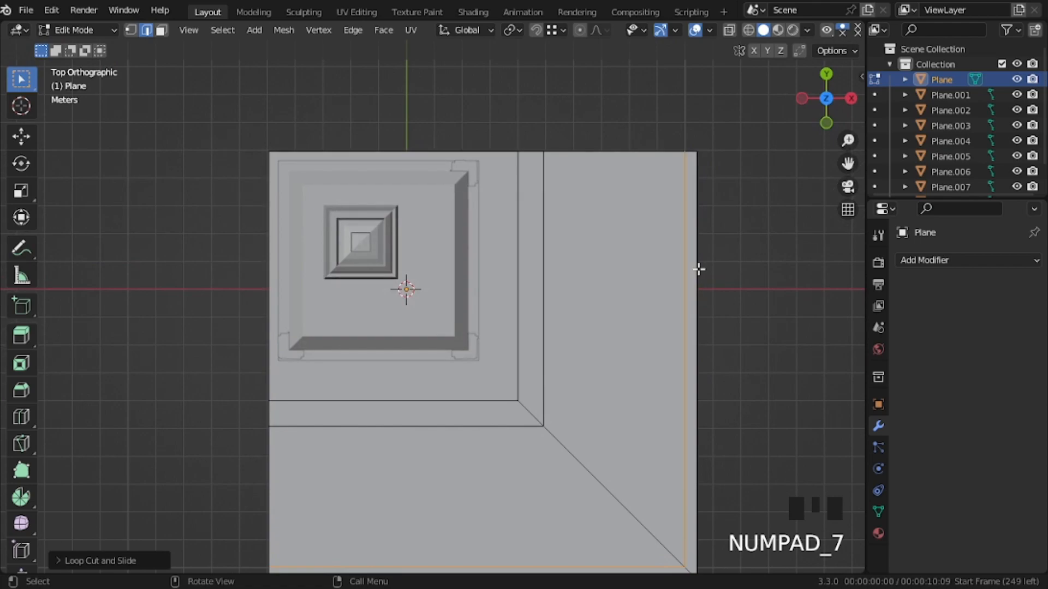
{"action": "middle_click_drag", "start_coordinate": [667, 267], "coordinate": [637, 231], "text": "shift"}
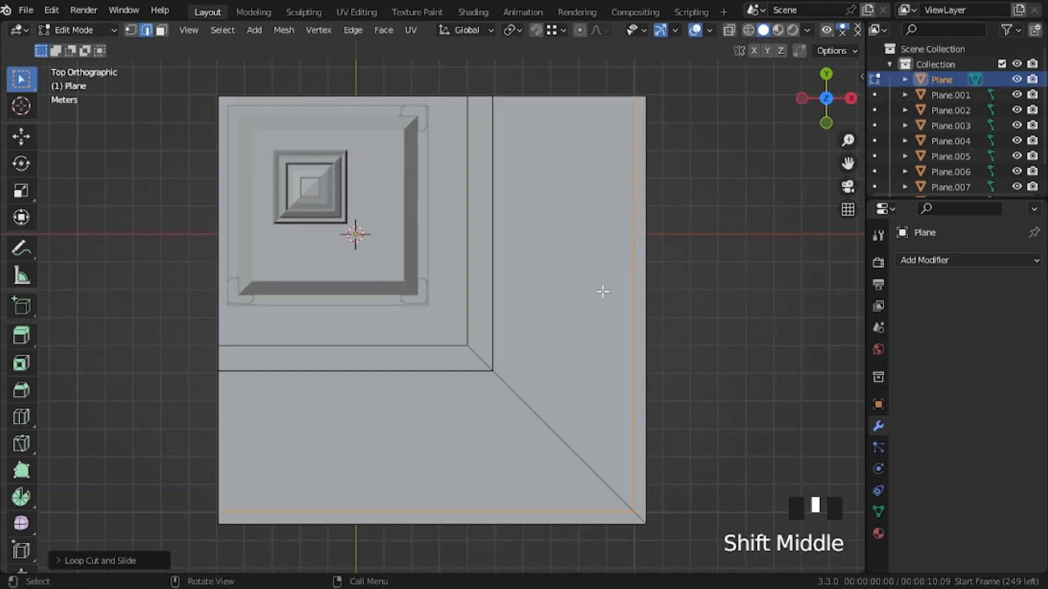
{"action": "key", "text": "3"}
{"action": "left_click", "coordinate": [613, 500]}
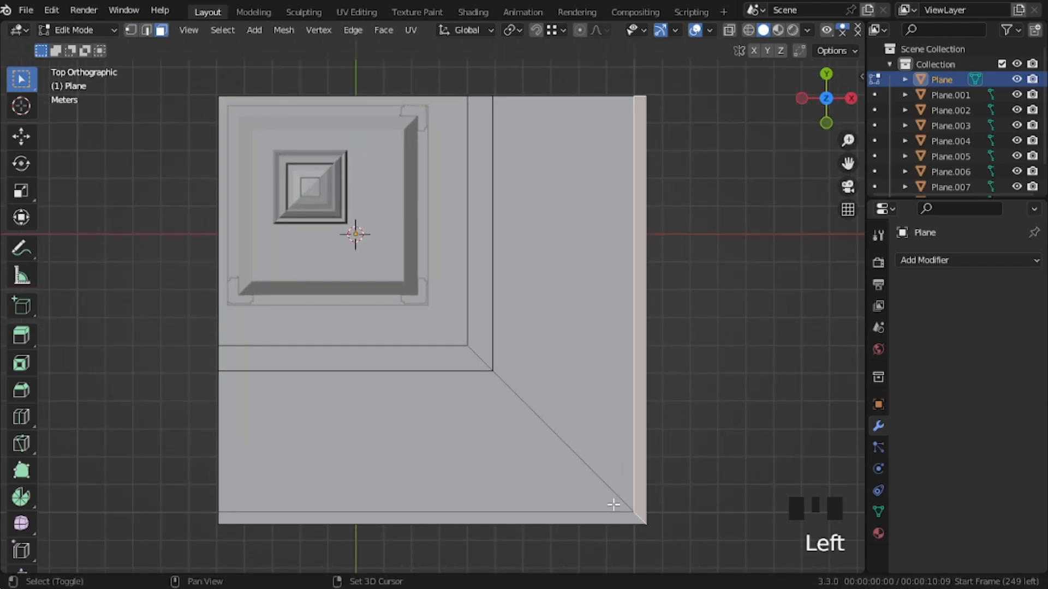
{"action": "left_click", "coordinate": [594, 482], "text": "shift"}
{"action": "middle_click_drag", "start_coordinate": [594, 483], "coordinate": [490, 264]}
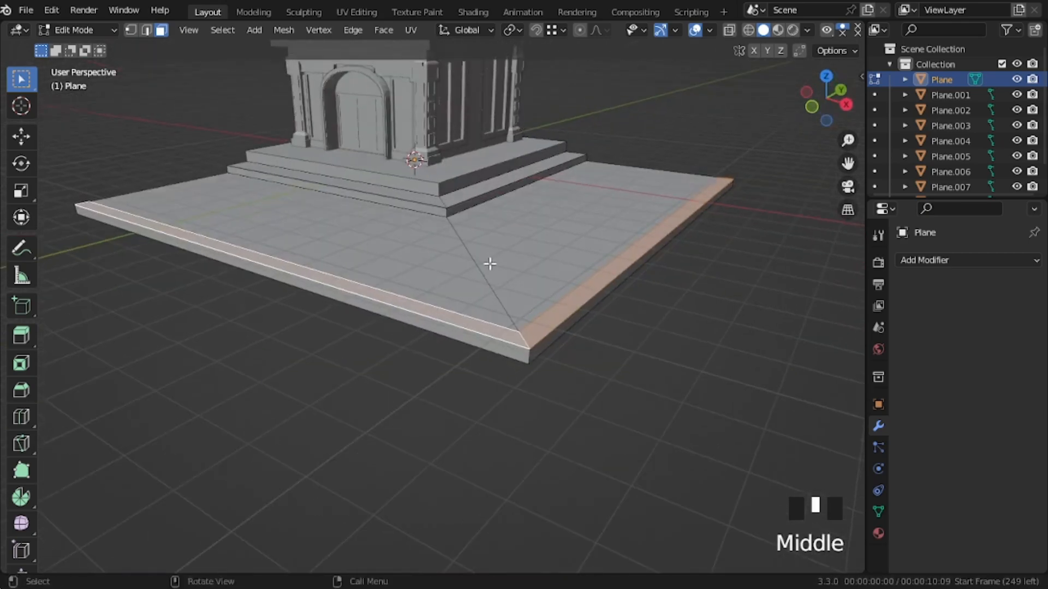
{"action": "key", "text": "e"}
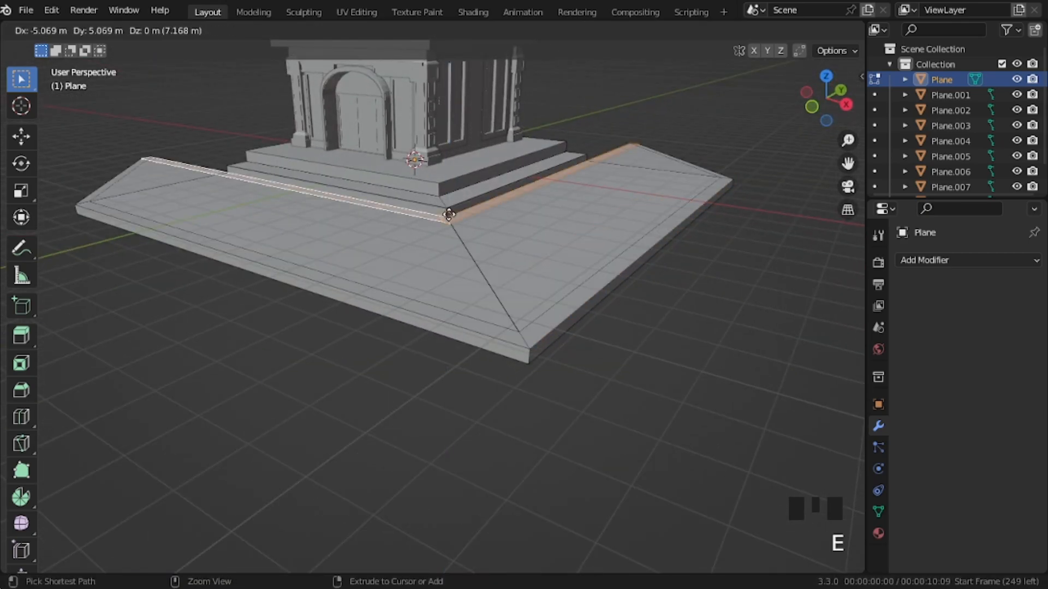
{"action": "key", "text": "z"}
{"action": "left_click", "coordinate": [451, 237]}
{"action": "key", "text": "Tab"}
{"action": "middle_click", "coordinate": [498, 298]}
{"action": "middle_click_drag", "start_coordinate": [497, 292], "coordinate": [539, 270]}
{"action": "key", "text": "KP_7"}
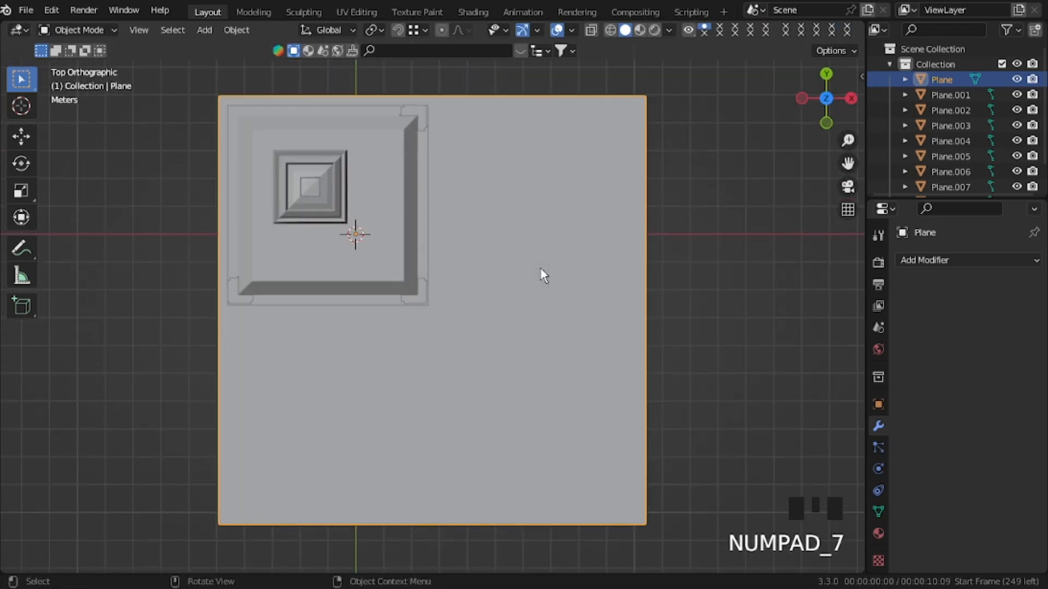
Step: Open the ground platform's mesh for editing, try two evenly spaced loop cuts around the platform, and undo them
{"action": "key", "text": "Tab"}
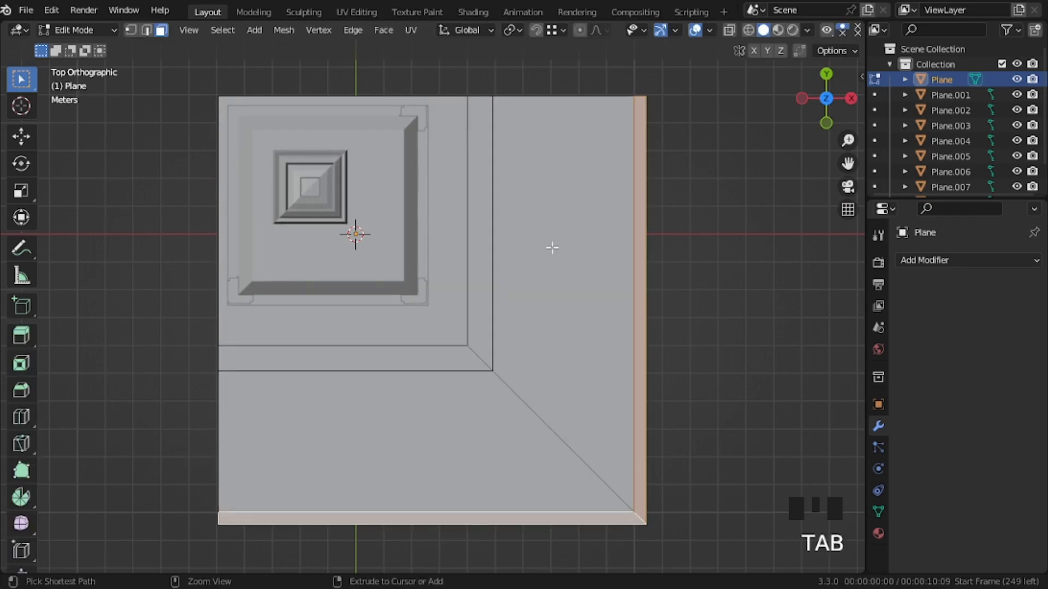
{"action": "key", "text": "ctrl+r"}
{"action": "scroll", "coordinate": [528, 114], "scroll_direction": "up", "scroll_amount": 1}
{"action": "left_click", "coordinate": [552, 129]}
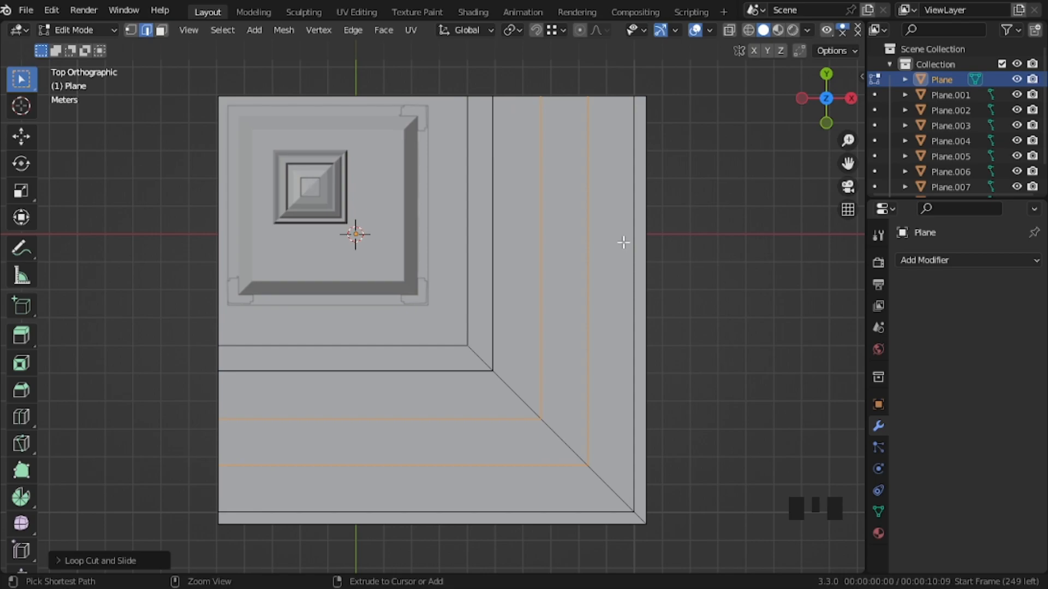
{"action": "key", "text": "ctrl+z"}
Step: Add two loop cuts around the ground platform, sliding one close to the inner step and one close to the outer rim
{"action": "key", "text": "ctrl+r"}
{"action": "left_click", "coordinate": [564, 100]}
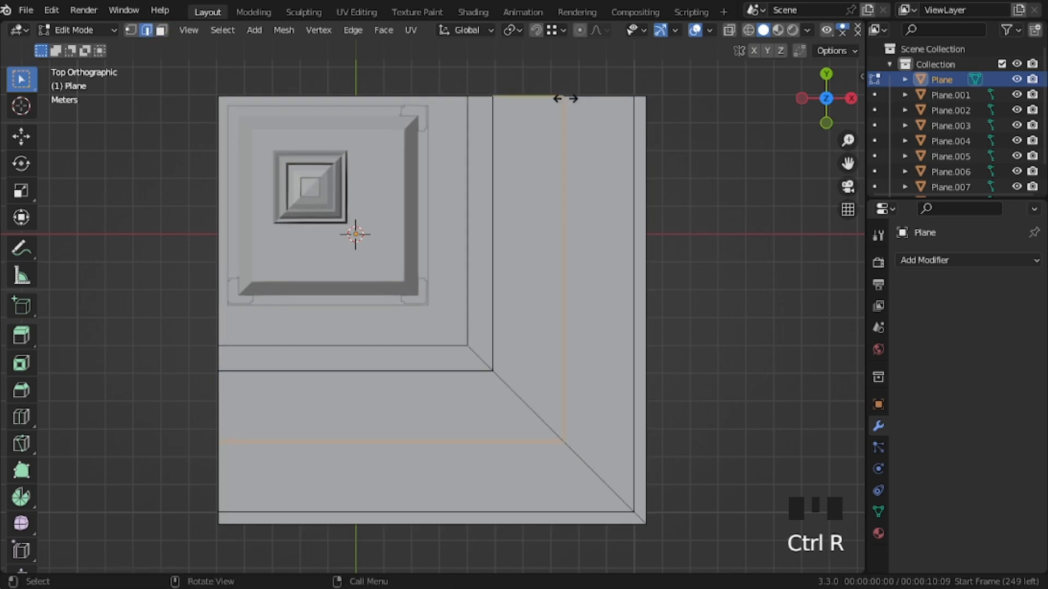
{"action": "left_click", "coordinate": [493, 90]}
{"action": "key", "text": "ctrl+r"}
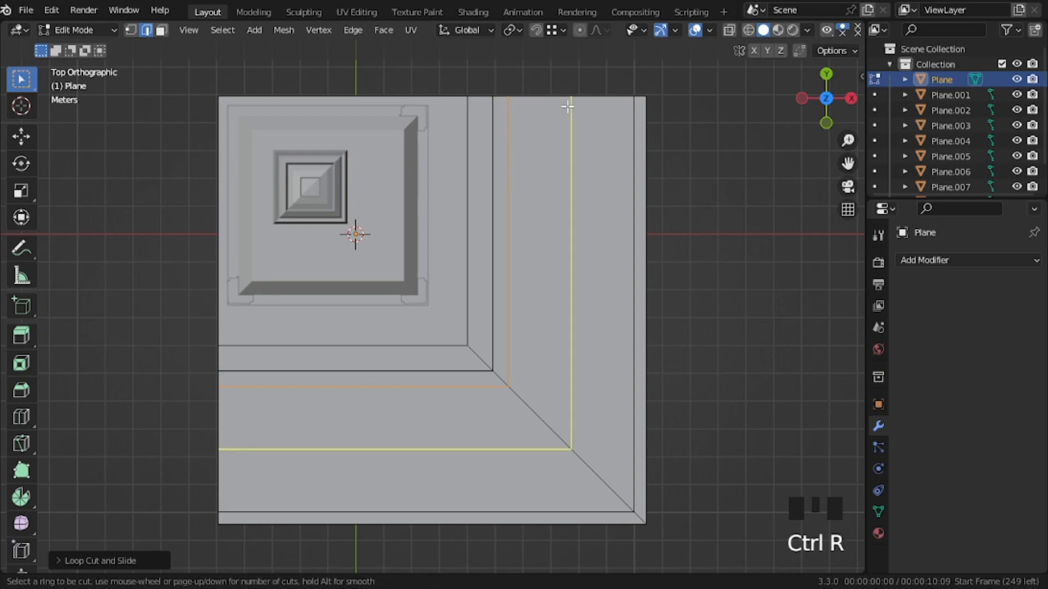
{"action": "left_click", "coordinate": [571, 104]}
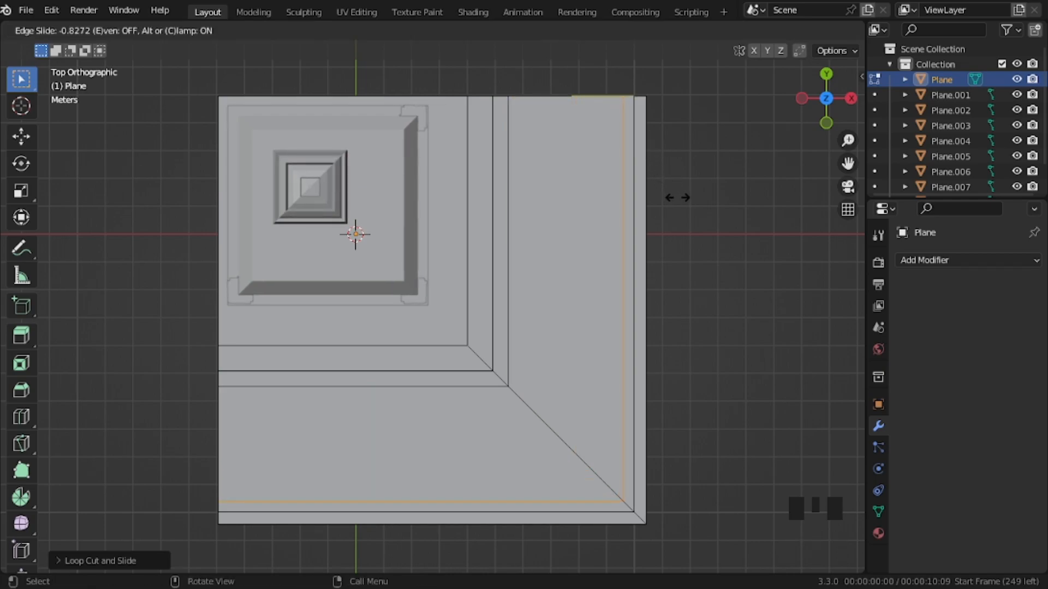
{"action": "left_click", "coordinate": [677, 197]}
Step: Add a loop cut across the platform's +X side and flatten its segment between the inner and outer loops by scaling Y to 0
{"action": "key", "text": "2"}
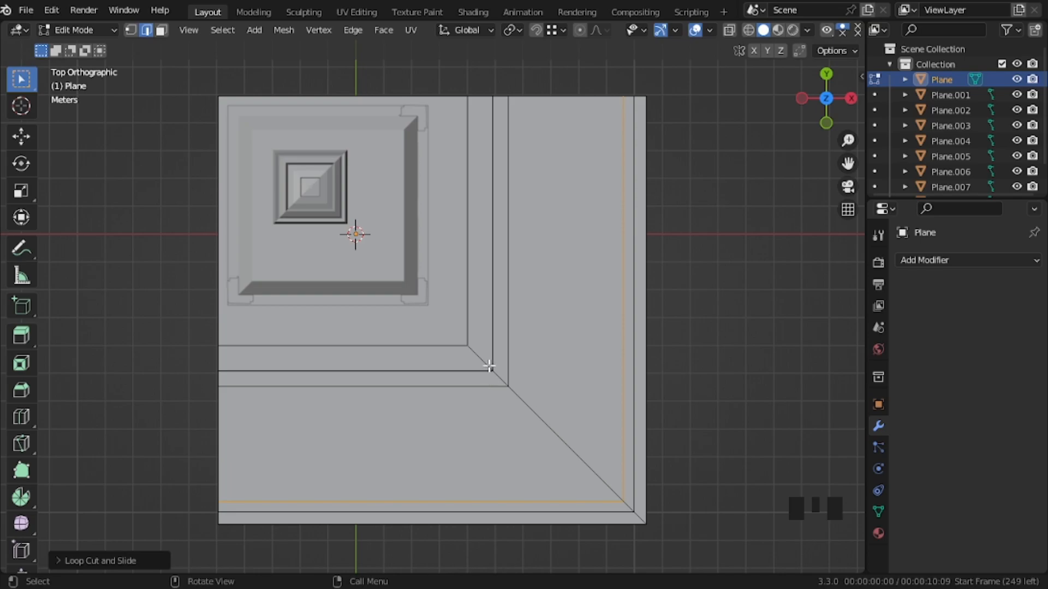
{"action": "key", "text": "ctrl"}
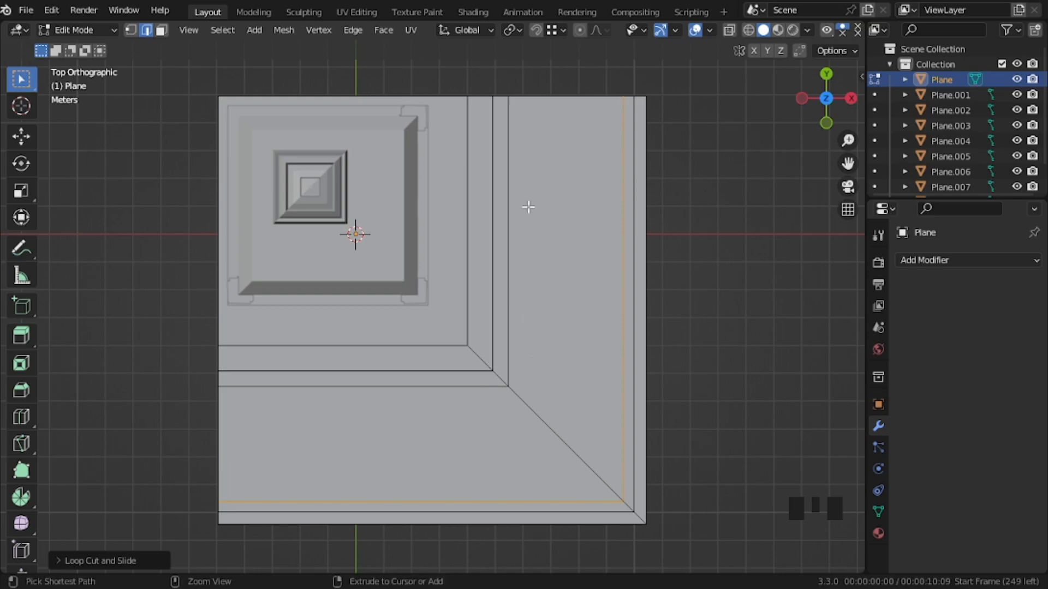
{"action": "key", "text": "ctrl+r"}
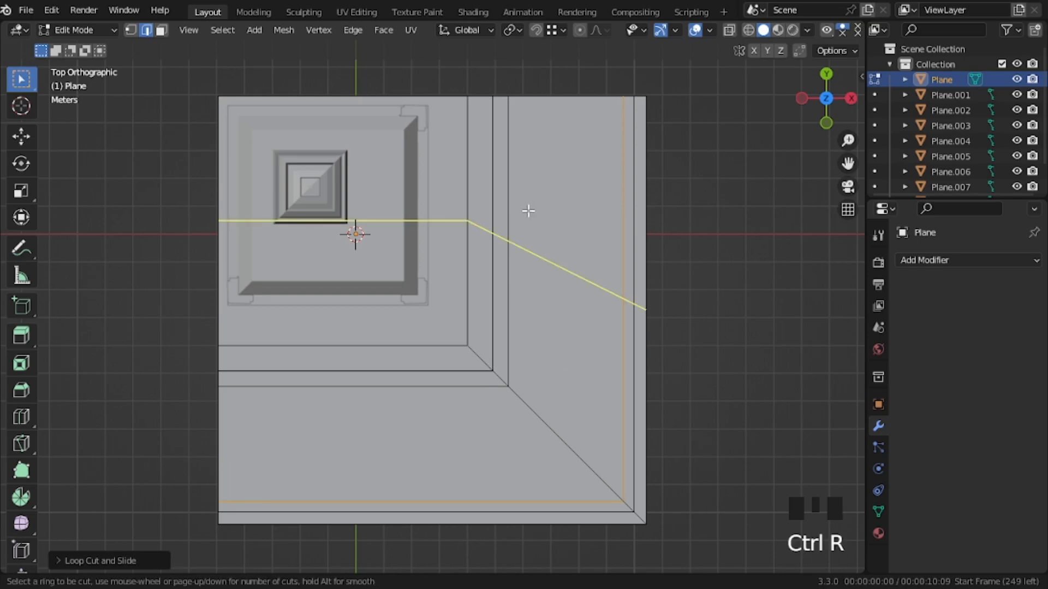
{"action": "left_click", "coordinate": [528, 211]}
{"action": "key", "text": "s"}
{"action": "key", "text": "x"}
{"action": "key", "text": "0"}
{"action": "key", "text": "y"}
{"action": "key", "text": "Return"}
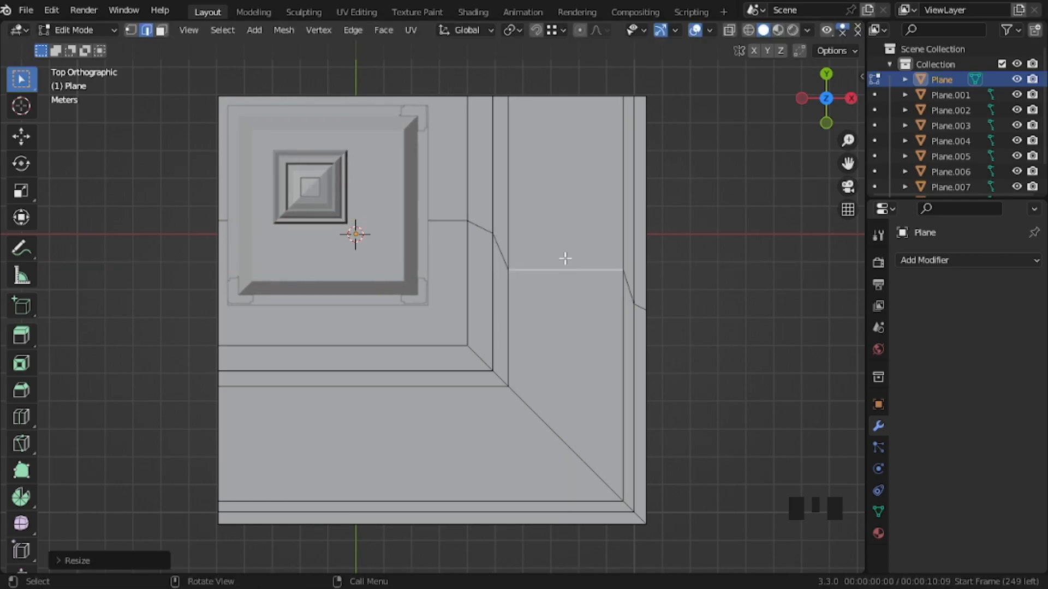
Step: Add a second loop cut across the platform's +X side and scale the two cross segments closer together along Y to about 0.81
{"action": "key", "text": "ctrl+r"}
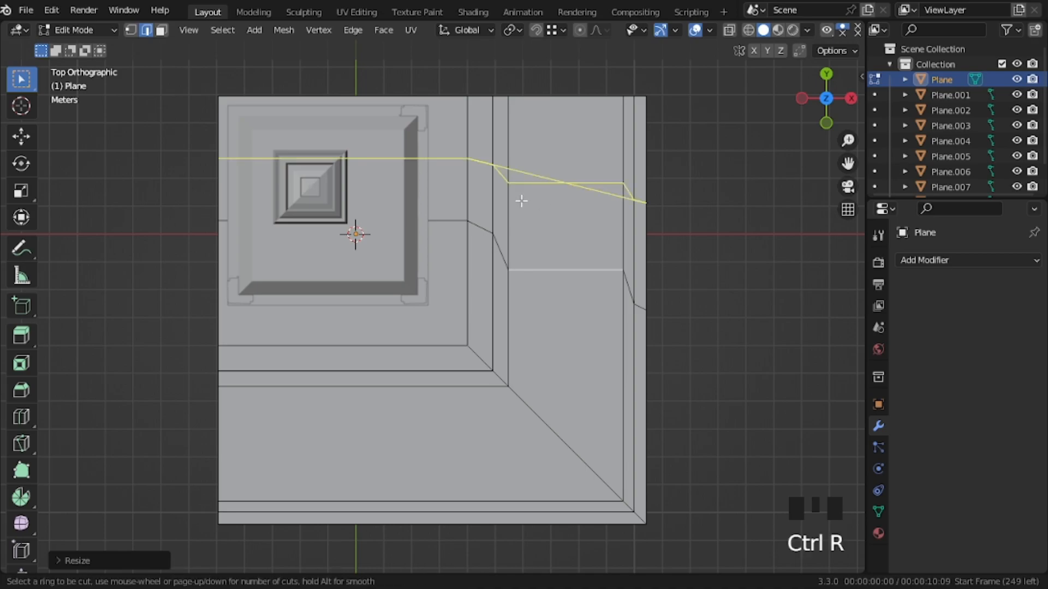
{"action": "left_click", "coordinate": [521, 200]}
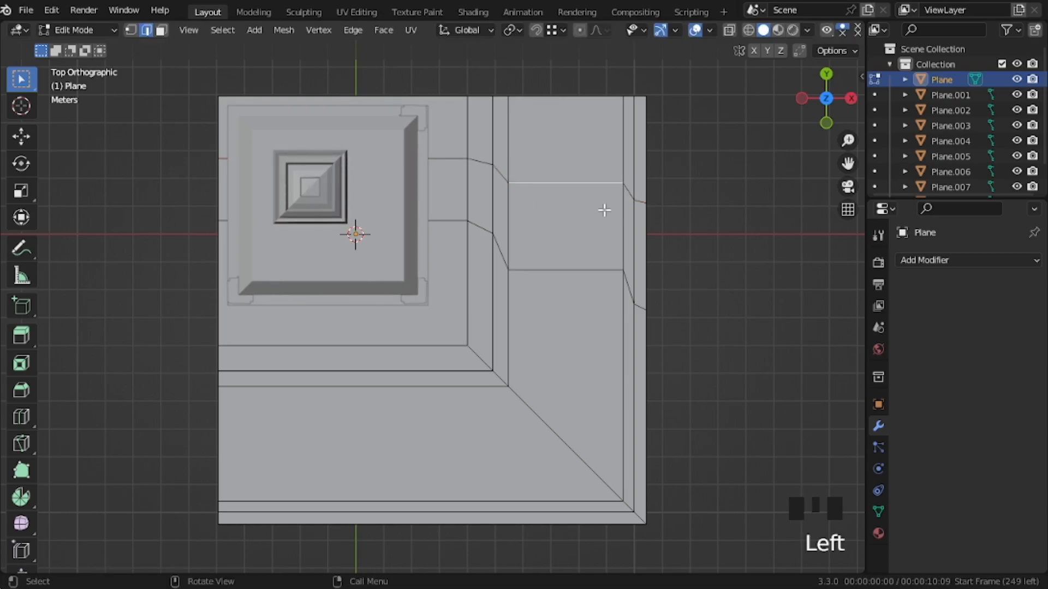
{"action": "middle_click_drag", "start_coordinate": [559, 202], "coordinate": [451, 168]}
{"action": "left_click", "coordinate": [459, 243], "text": "shift"}
{"action": "middle_click_drag", "start_coordinate": [524, 243], "coordinate": [600, 368]}
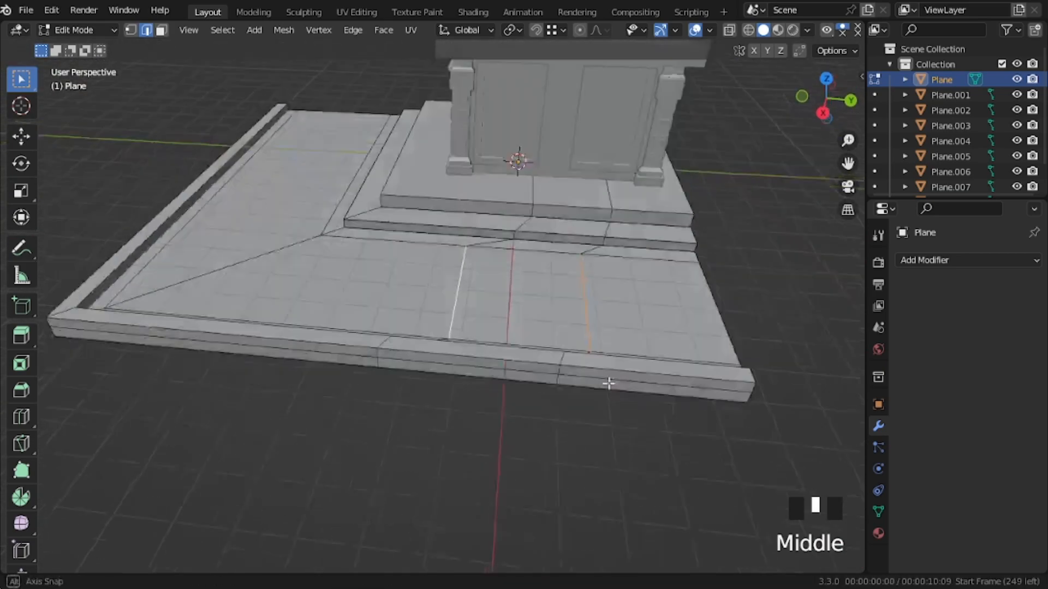
{"action": "key", "text": "s"}
{"action": "key", "text": "y"}
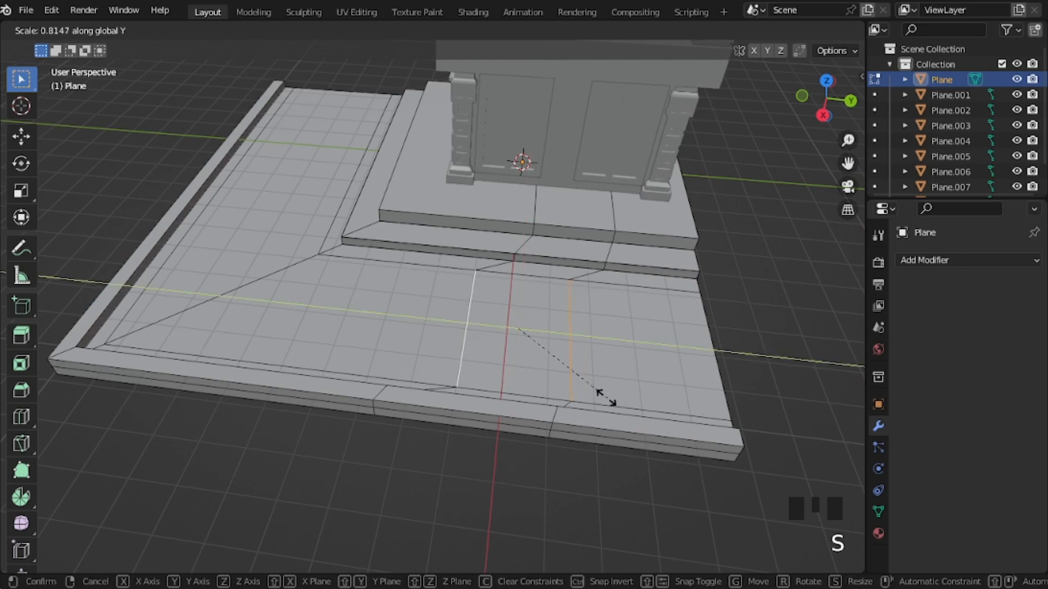
{"action": "left_click", "coordinate": [605, 397]}
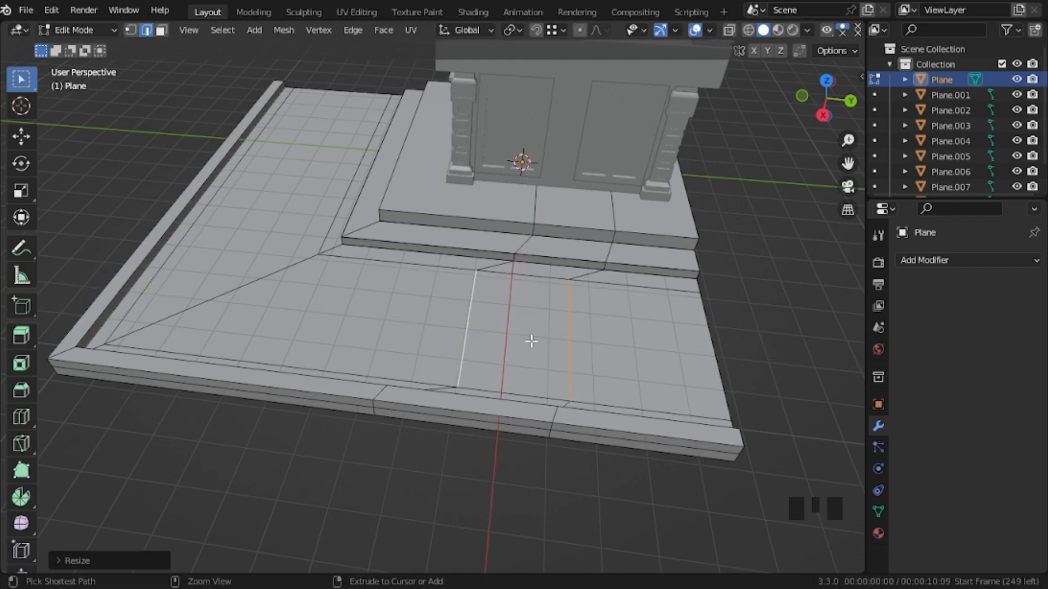
Step: Add three evenly spaced loop cuts around the ground platform between the inner and outer loops
{"action": "key", "text": "ctrl+r"}
{"action": "scroll", "coordinate": [524, 335], "scroll_direction": "up", "scroll_amount": 2}
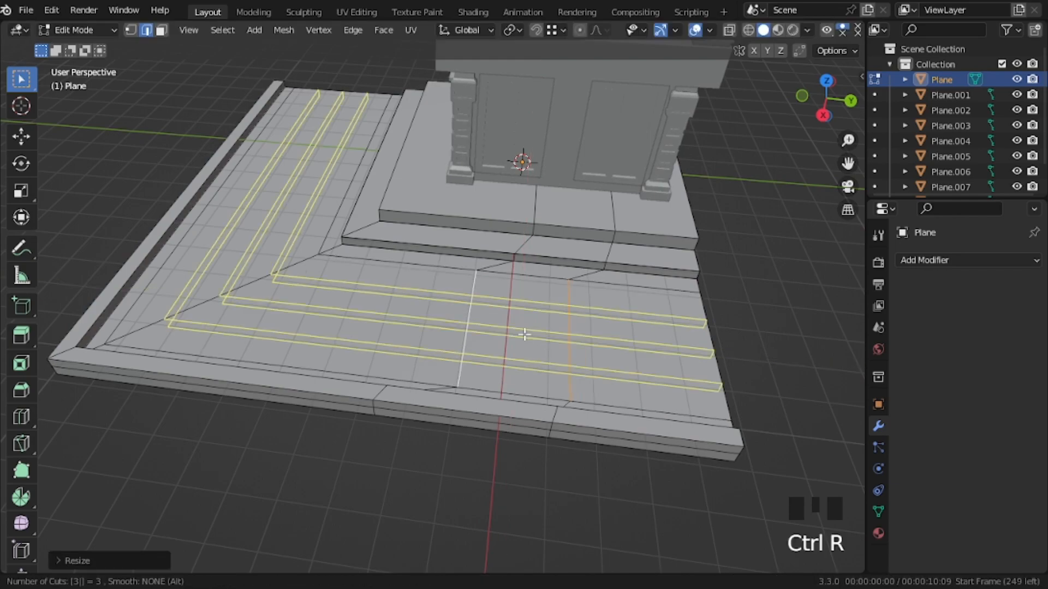
{"action": "left_click", "coordinate": [524, 335]}
{"action": "key", "text": "e"}
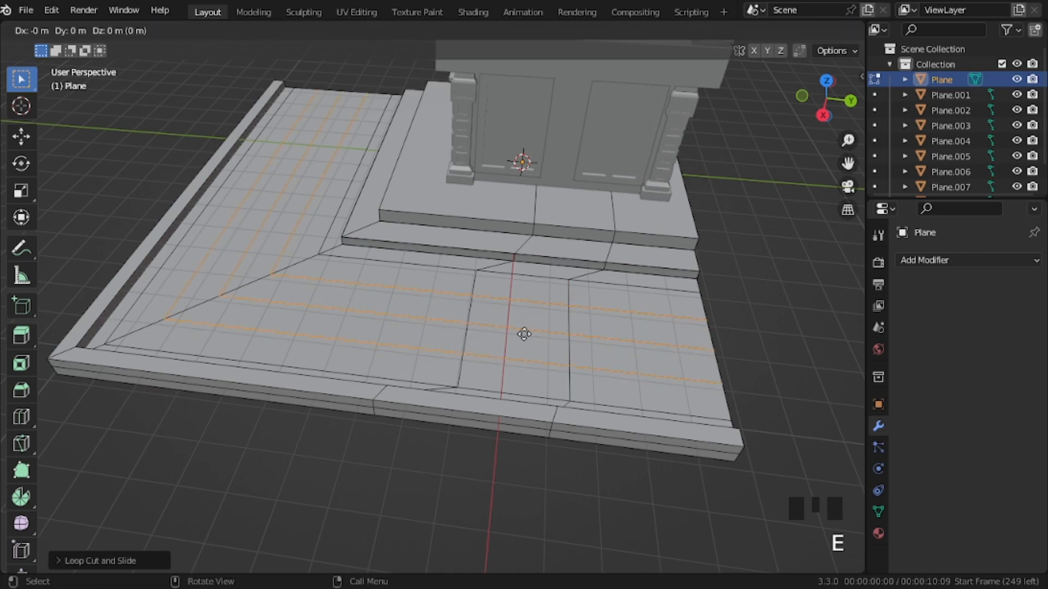
{"action": "key", "text": "Escape"}
{"action": "key", "text": "ctrl+z"}
Step: Inset the four faces between the two cross cuts individually with a thickness of about 0.05 m
{"action": "key", "text": "3"}
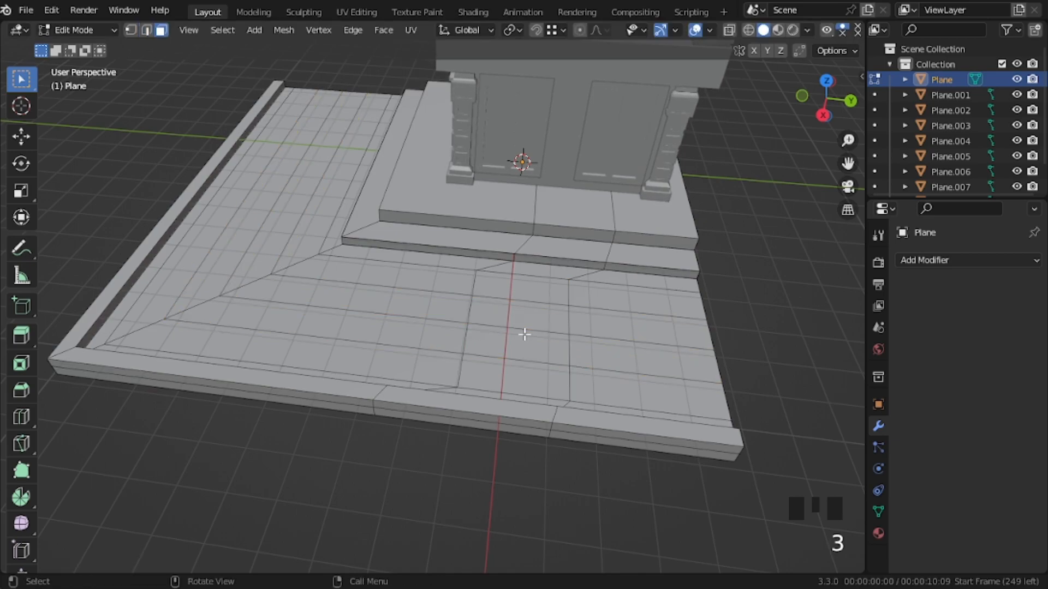
{"action": "left_click", "coordinate": [510, 365]}
{"action": "left_click", "coordinate": [525, 344], "text": "shift"}
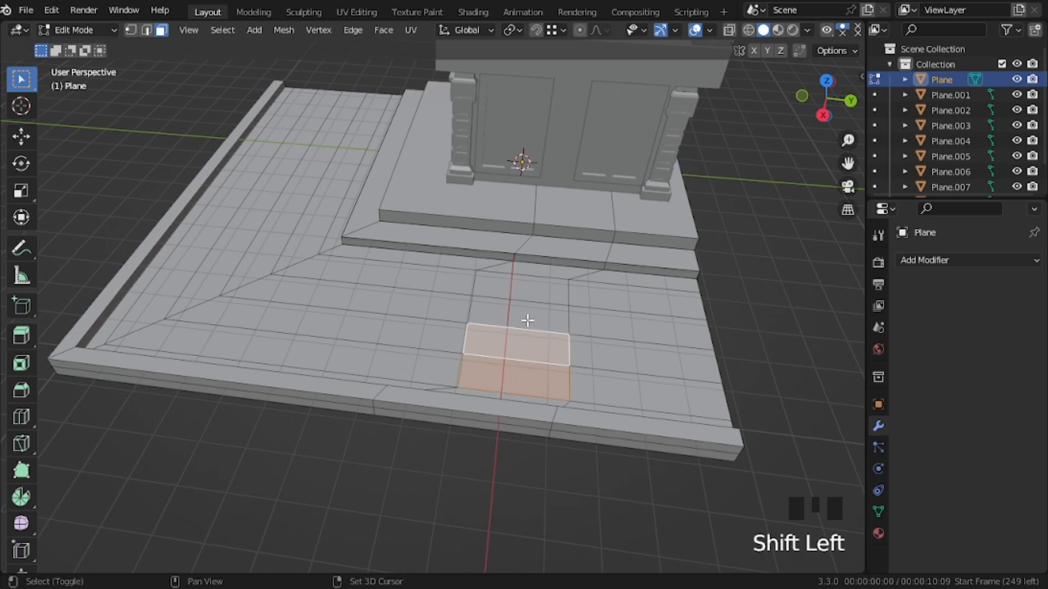
{"action": "left_click", "coordinate": [523, 318], "text": "shift"}
{"action": "left_click", "coordinate": [525, 290], "text": "shift"}
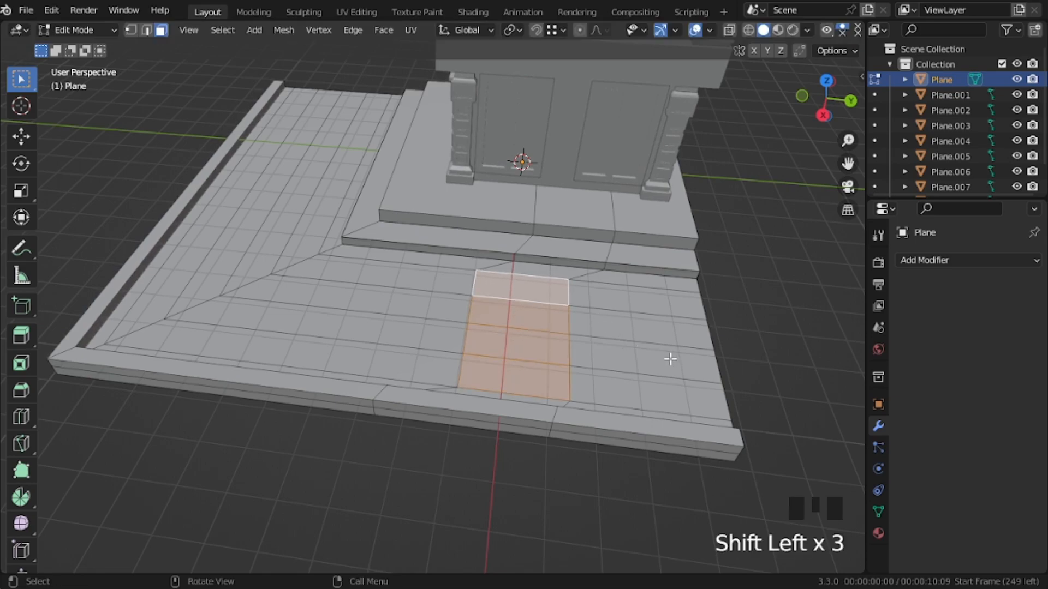
{"action": "key", "text": "i"}
{"action": "key", "text": "i"}
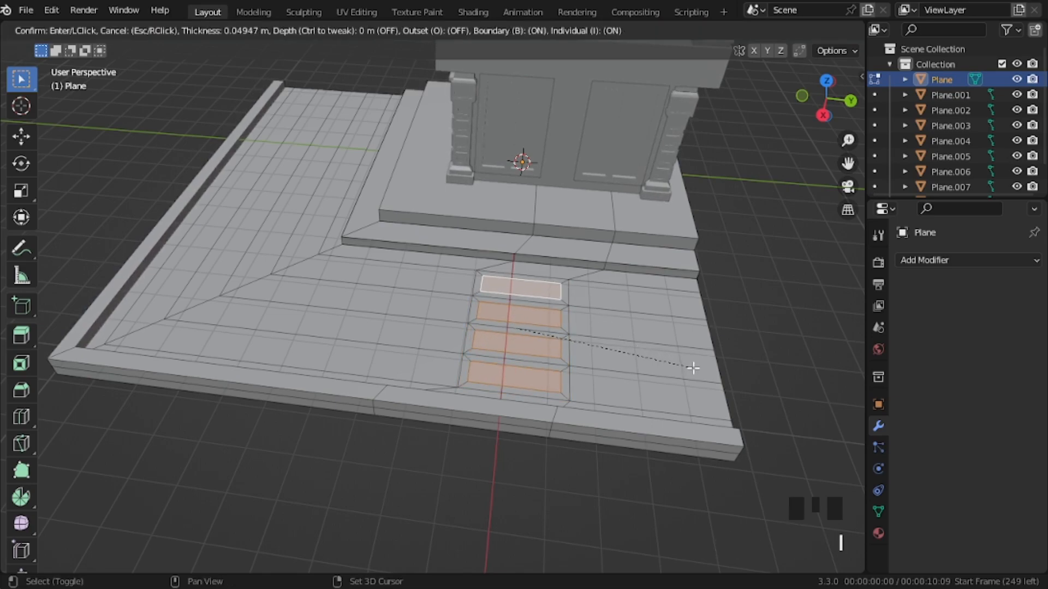
{"action": "left_click", "coordinate": [692, 369]}
Step: Add a centred loop cut across the platform between the inset panels and the diagonal corner edges
{"action": "key", "text": "ctrl+r"}
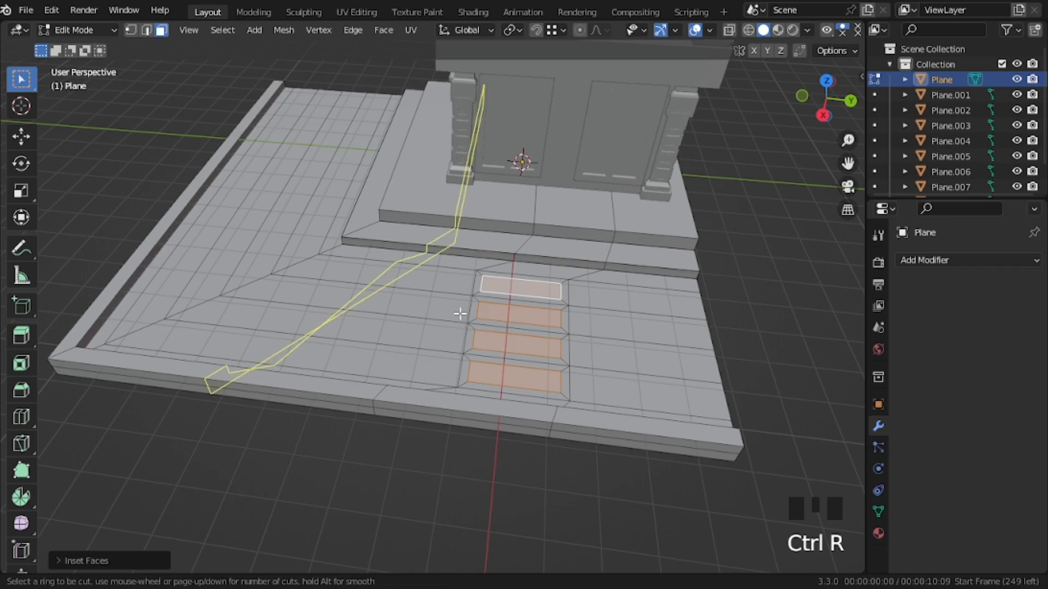
{"action": "left_click", "coordinate": [460, 313]}
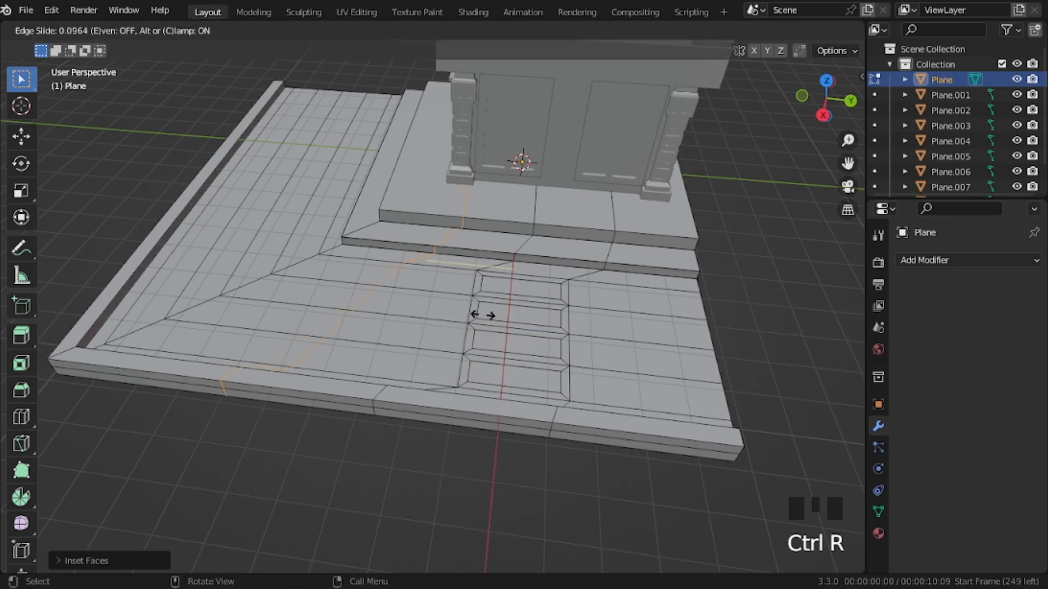
{"action": "left_click", "coordinate": [574, 323]}
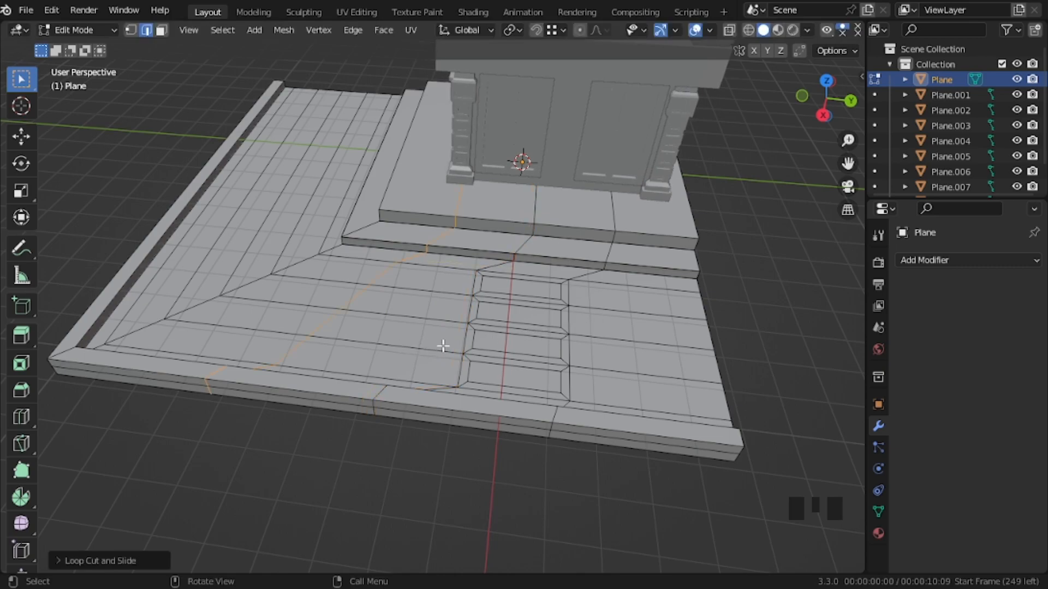
Step: Add a loop cut across the platform on the +Y side of the inset panels and move it about -0.55 m along Y
{"action": "key", "text": "KP_7"}
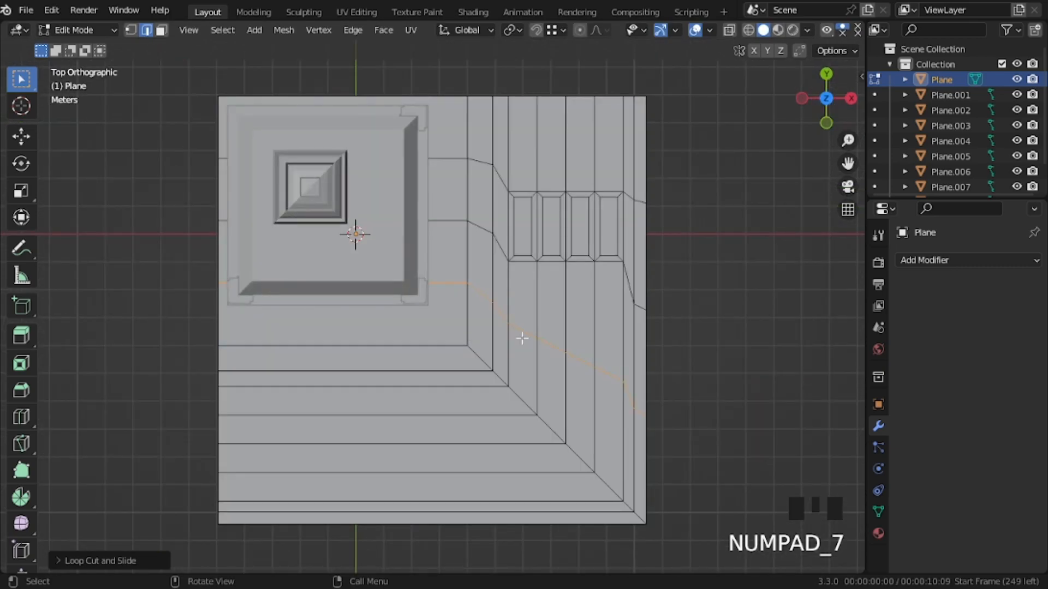
{"action": "middle_click_drag", "start_coordinate": [625, 259], "coordinate": [545, 314], "text": "shift"}
{"action": "key", "text": "KP_Add"}
{"action": "key", "text": "KP_Add"}
{"action": "key", "text": "KP_Add"}
{"action": "key", "text": "KP_Add"}
{"action": "key", "text": "KP_Add"}
{"action": "key", "text": "KP_Add"}
{"action": "key", "text": "KP_Add"}
{"action": "key", "text": "KP_Add"}
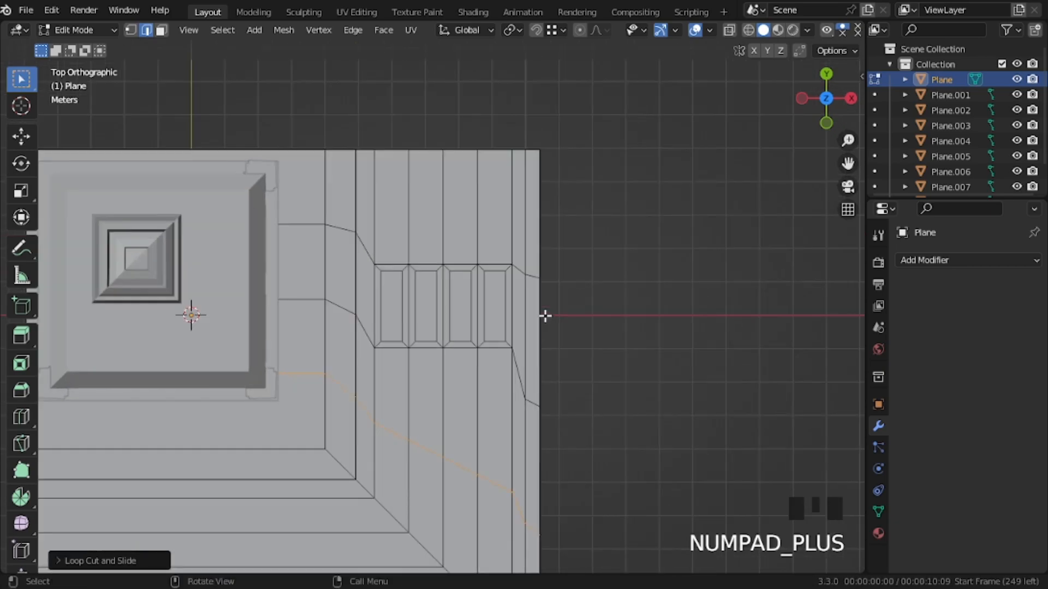
{"action": "key", "text": "ctrl+r"}
{"action": "left_click", "coordinate": [603, 161]}
{"action": "left_click", "coordinate": [602, 163]}
{"action": "key", "text": "g"}
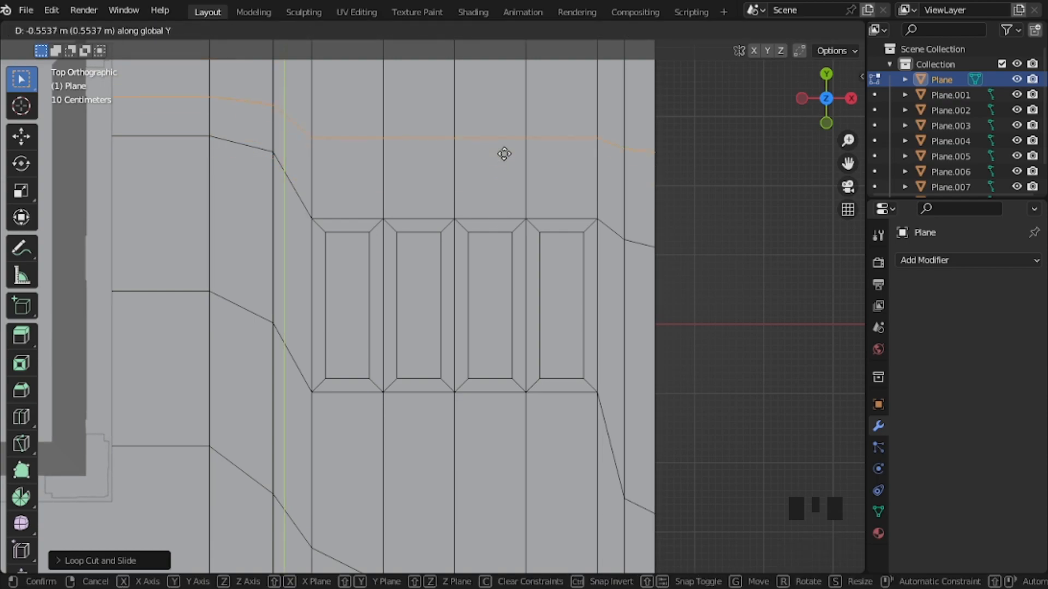
{"action": "left_click", "coordinate": [363, 138]}
{"action": "left_click", "coordinate": [378, 136]}
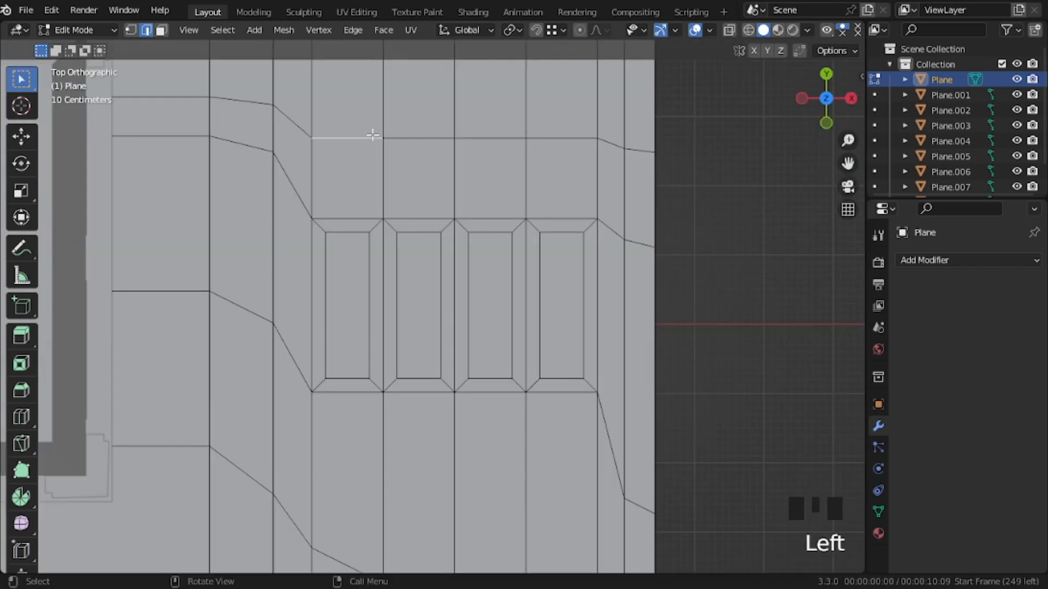
{"action": "middle_click_drag", "start_coordinate": [430, 137], "coordinate": [414, 180]}
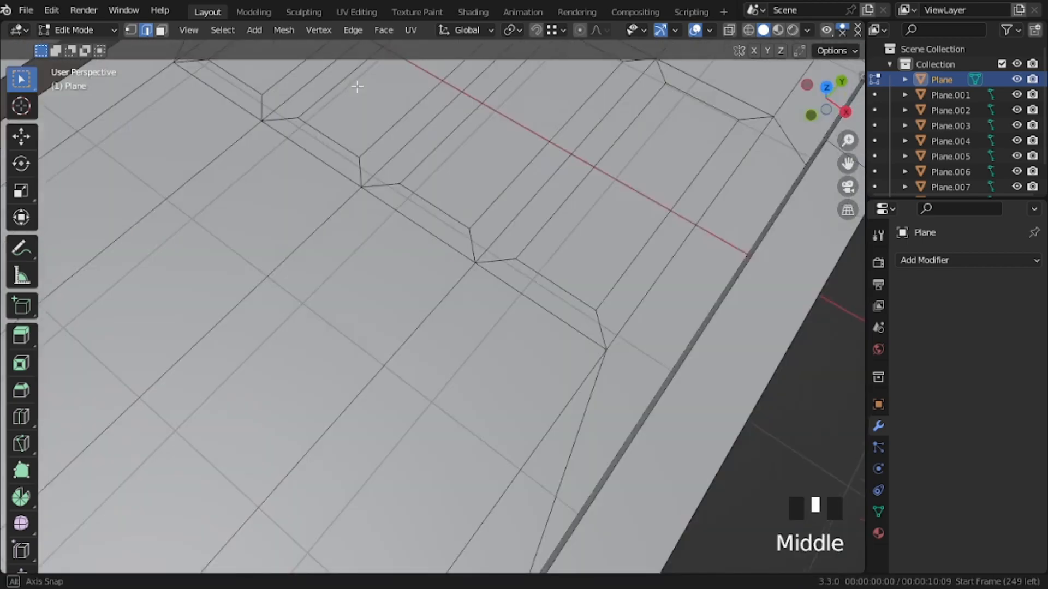
{"action": "key", "text": "shift+grave"}
{"action": "left_click", "coordinate": [357, 92]}
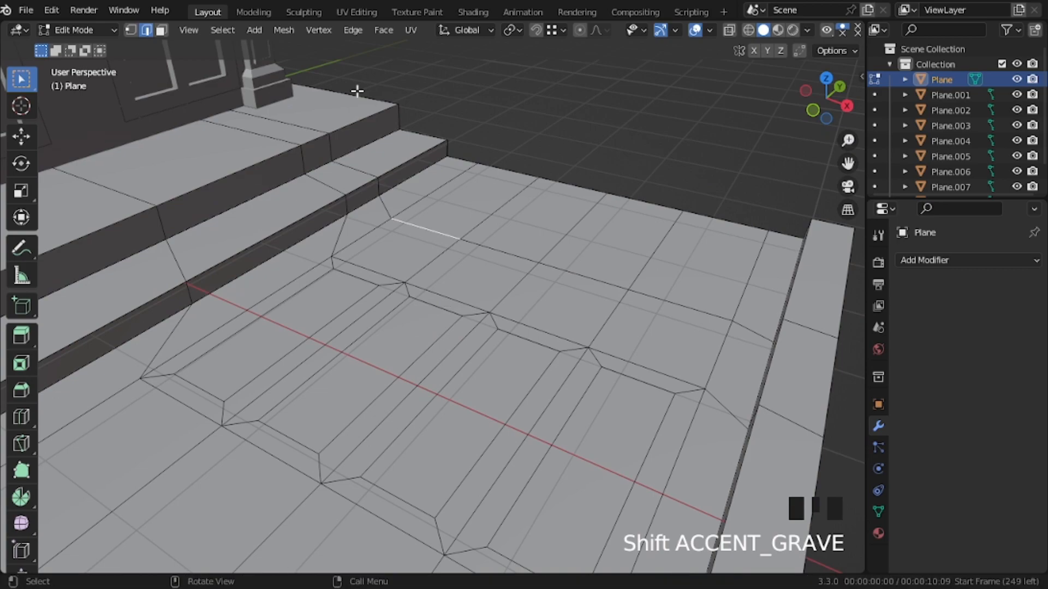
{"action": "left_click", "coordinate": [381, 209]}
{"action": "left_click", "coordinate": [181, 318], "text": "shift"}
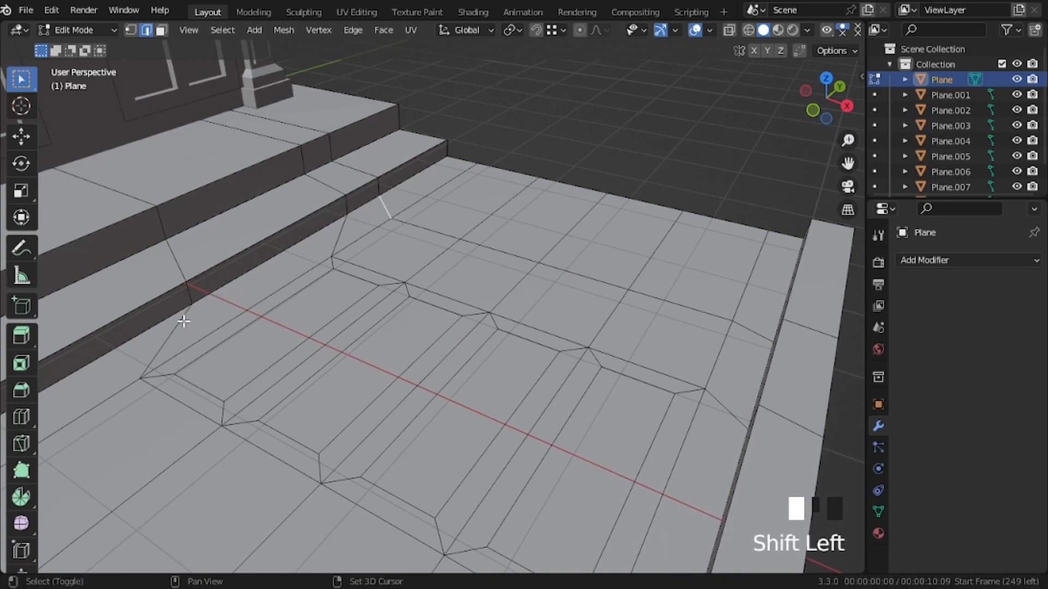
{"action": "key", "text": "s"}
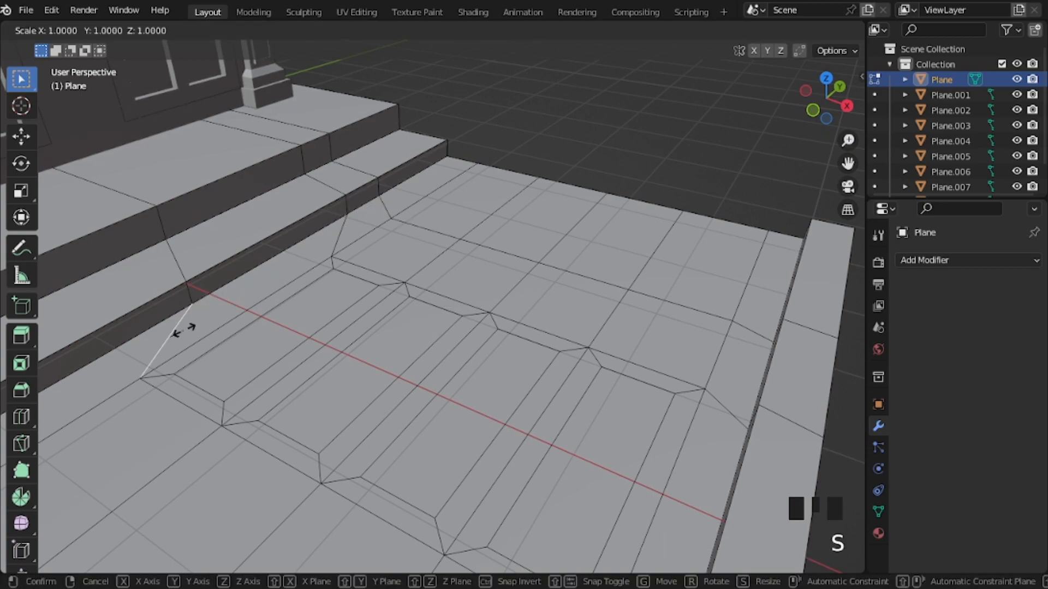
{"action": "right_click", "coordinate": [176, 334]}
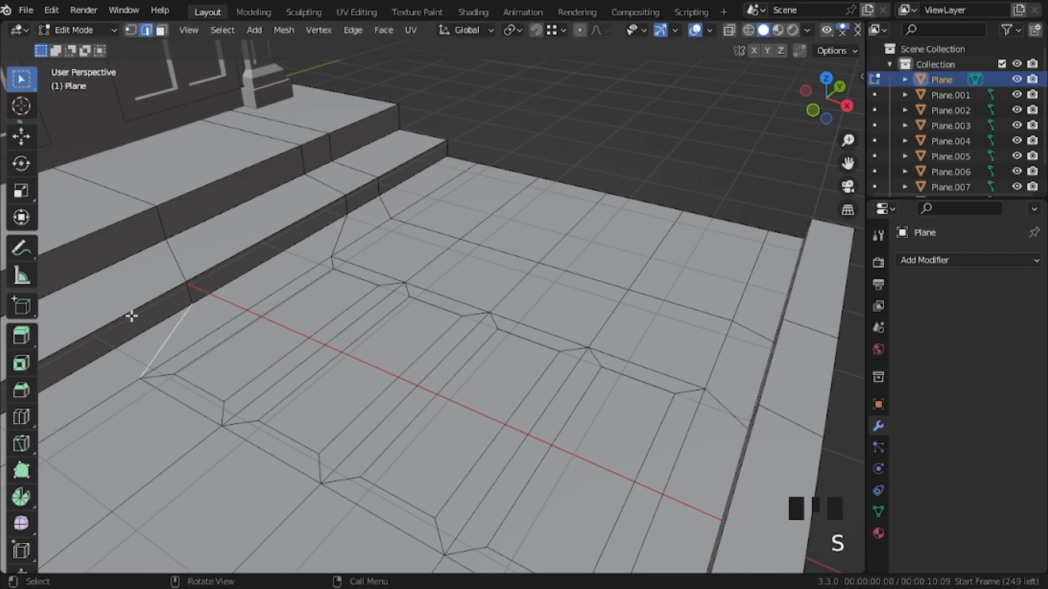
{"action": "key", "text": "Tab"}
{"action": "key", "text": "KP_7"}
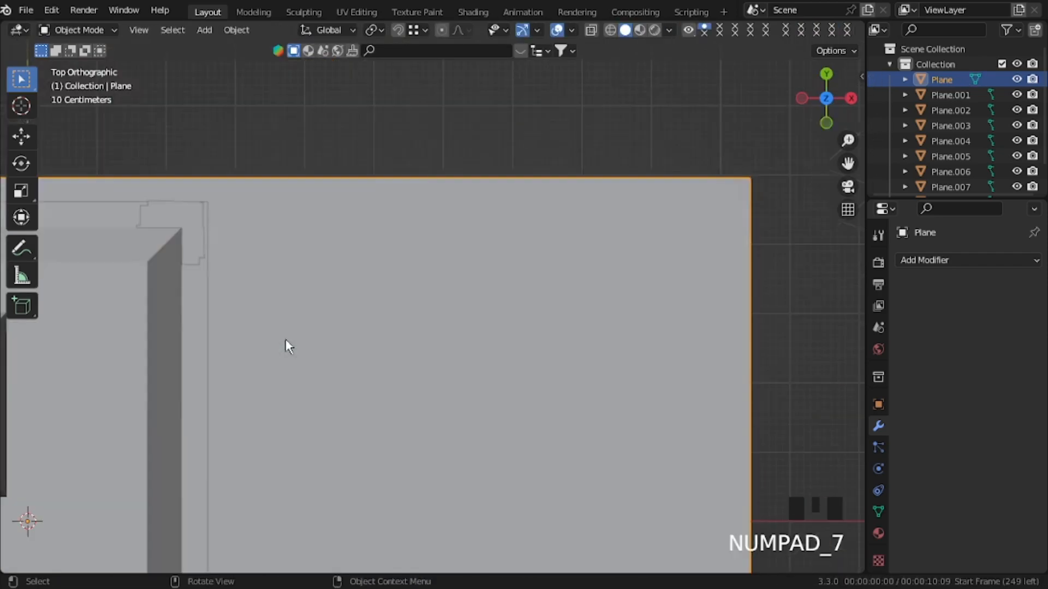
{"action": "key", "text": "Tab"}
Step: Select the slanted cross edges on the -Y side of the inset panels and flatten them by scaling to 0 along Y
{"action": "key", "text": "KP_Subtract"}
{"action": "key", "text": "KP_Subtract"}
{"action": "key", "text": "KP_Subtract"}
{"action": "key", "text": "KP_Subtract"}
{"action": "key", "text": "KP_Subtract"}
{"action": "middle_click_drag", "start_coordinate": [385, 377], "coordinate": [359, 259]}
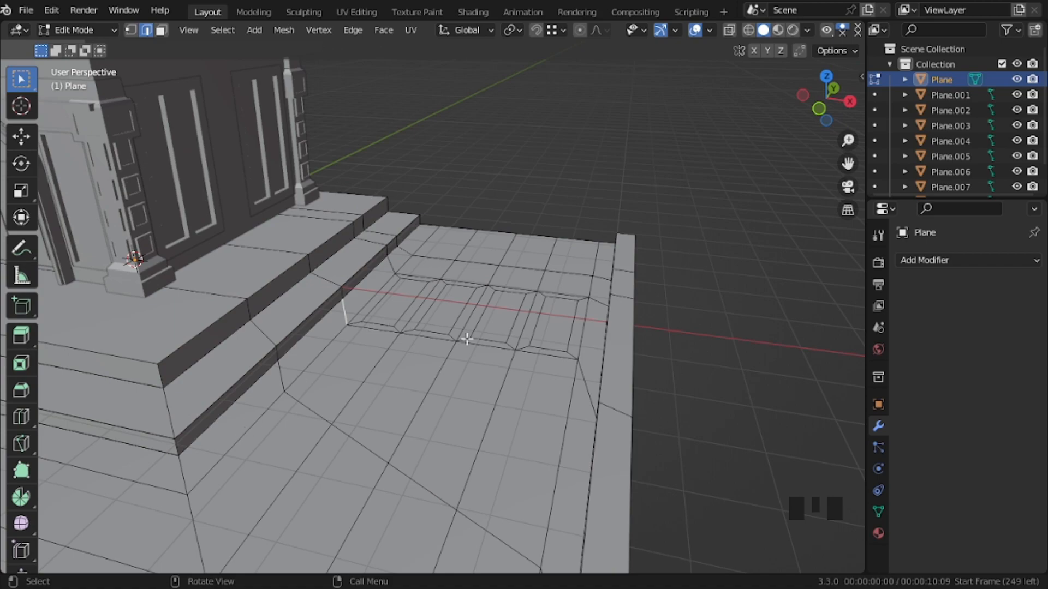
{"action": "left_click", "coordinate": [322, 408]}
{"action": "left_click", "coordinate": [490, 527], "text": "ctrl"}
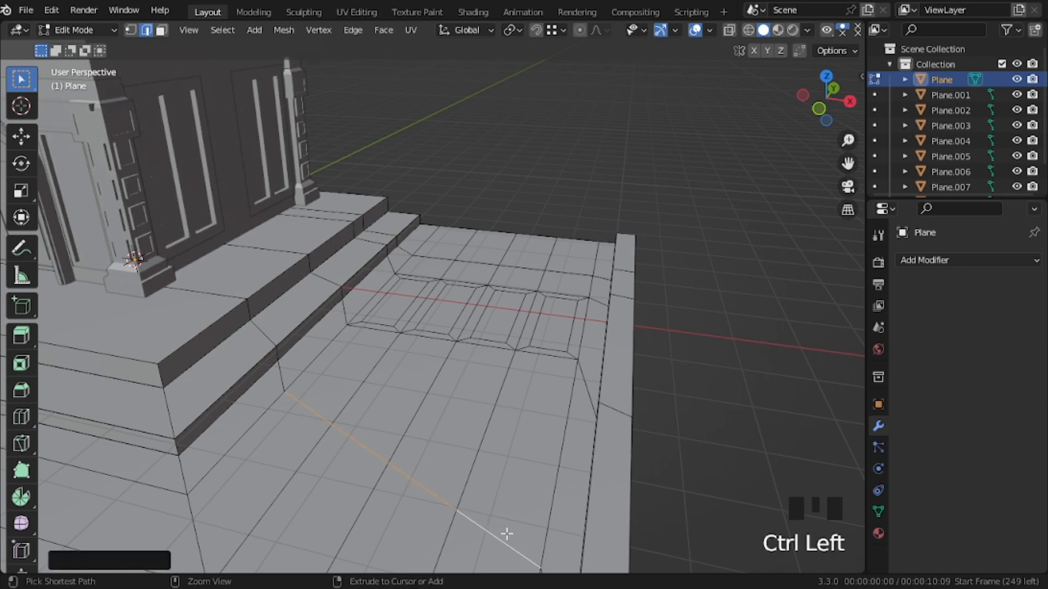
{"action": "key", "text": "s"}
{"action": "key", "text": "y"}
{"action": "key", "text": "0"}
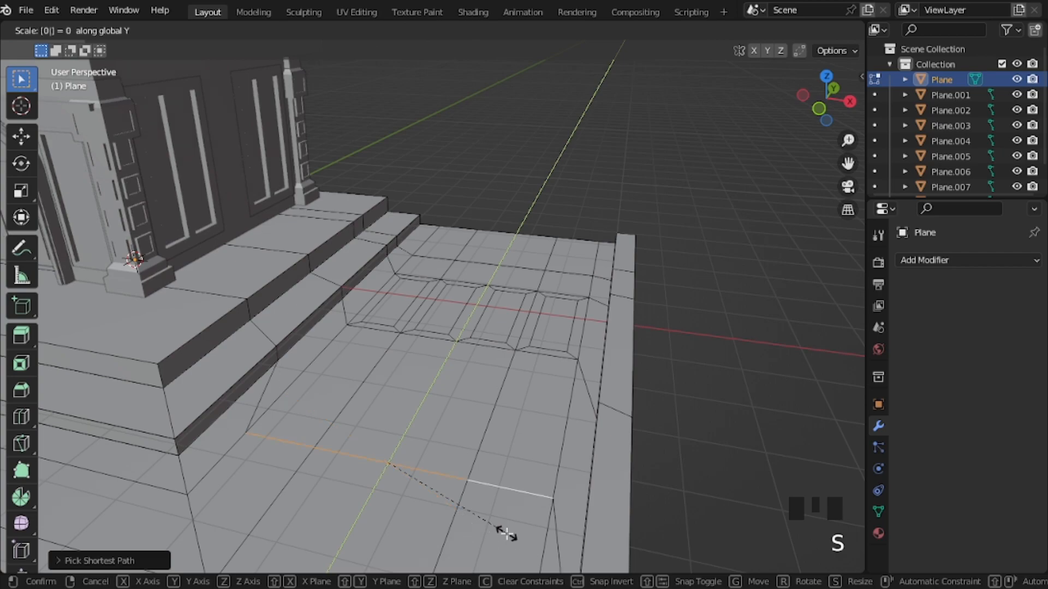
{"action": "key", "text": "Return"}
Step: Move the flattened edges about 3.02 m along Y so they run just beside the inset panels
{"action": "key", "text": "KP_7"}
{"action": "middle_click_drag", "start_coordinate": [505, 524], "coordinate": [466, 421], "text": "shift"}
{"action": "key", "text": "g"}
{"action": "key", "text": "y"}
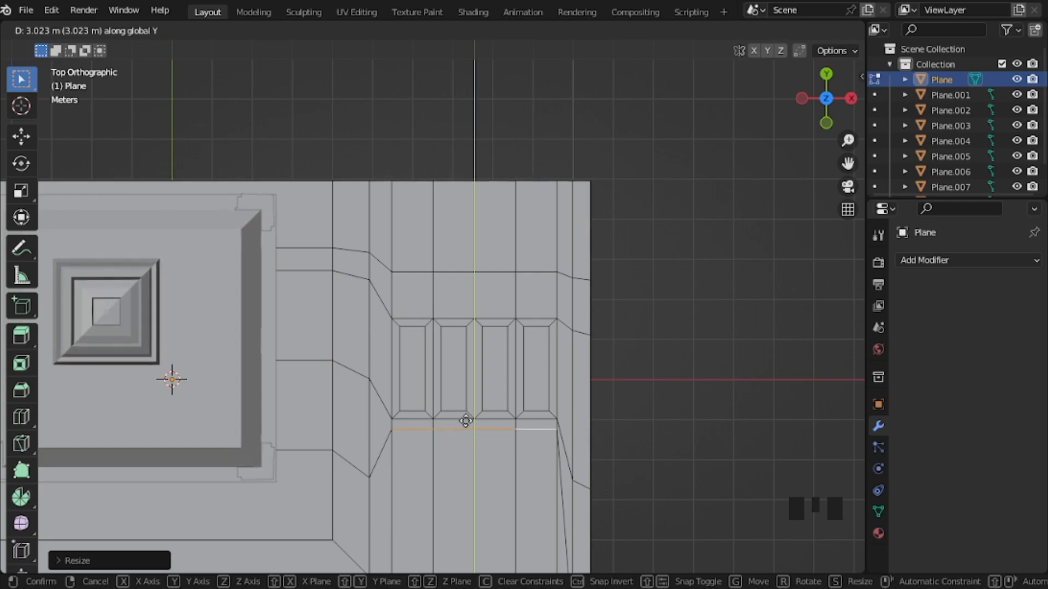
{"action": "left_click", "coordinate": [466, 421]}
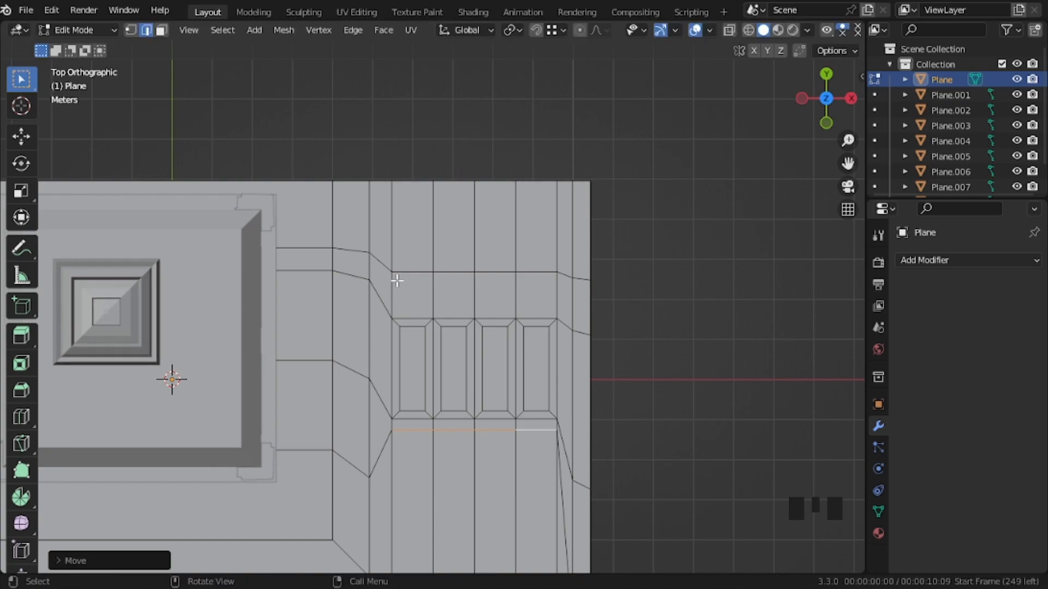
Step: Select the cross edges on the +Y side of the inset panels and move them about -0.9 m along Y
{"action": "left_click", "coordinate": [408, 273]}
{"action": "left_click", "coordinate": [534, 271], "text": "ctrl"}
{"action": "key", "text": "g"}
{"action": "key", "text": "y"}
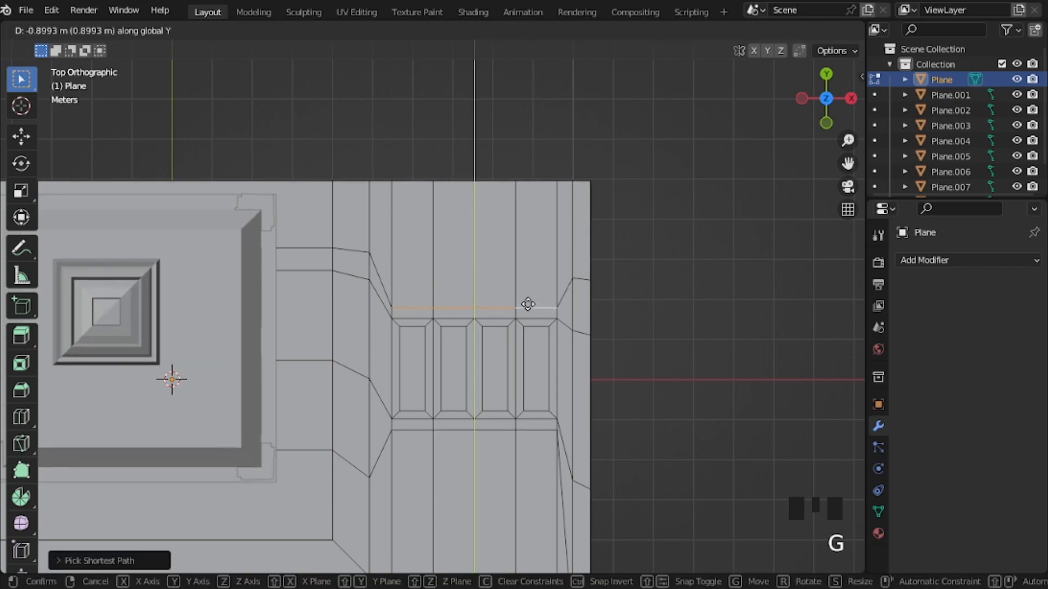
{"action": "left_click", "coordinate": [528, 304]}
Step: Examine the panelled platform up close in Edit Mode and Object Mode, and view the whole building from farther away
{"action": "middle_click_drag", "start_coordinate": [529, 305], "coordinate": [376, 359]}
{"action": "key", "text": "Tab"}
{"action": "key", "text": "shift+grave"}
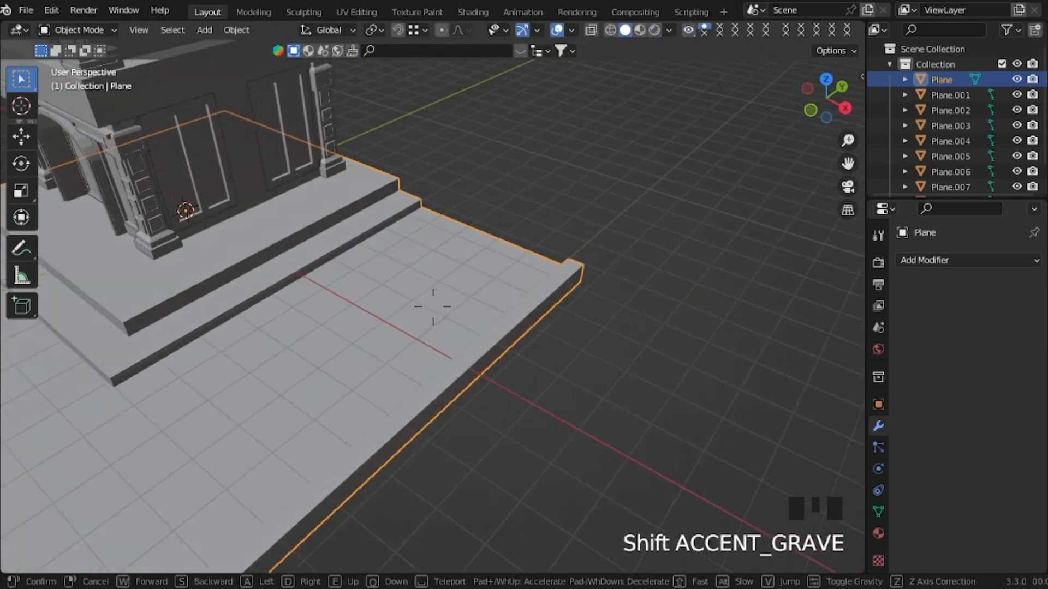
{"action": "key", "text": "w"}
{"action": "left_click", "coordinate": [335, 357]}
{"action": "key", "text": "Tab"}
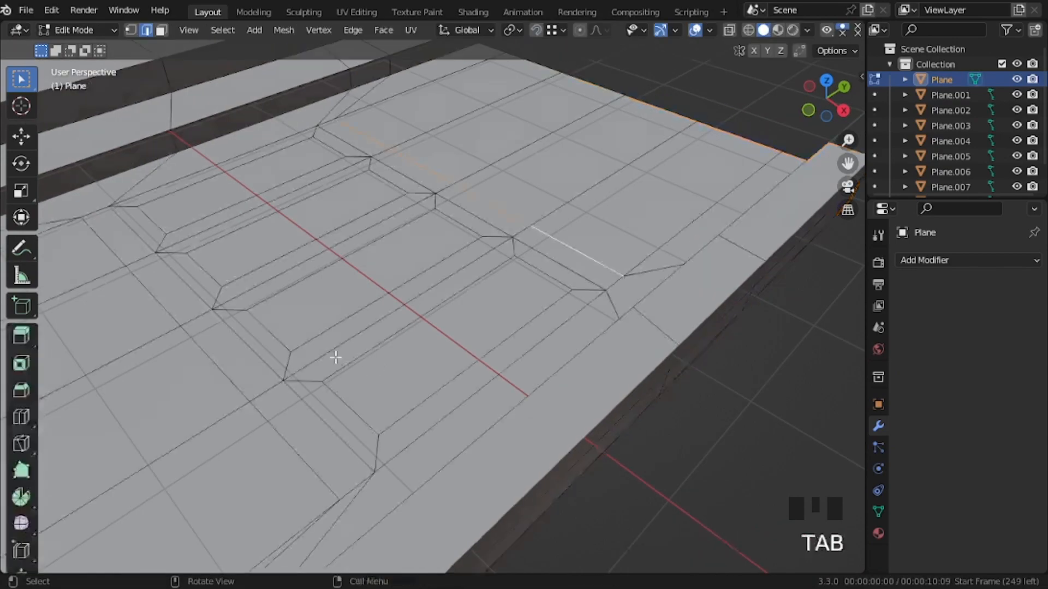
{"action": "key", "text": "Tab"}
{"action": "key", "text": "shift+grave"}
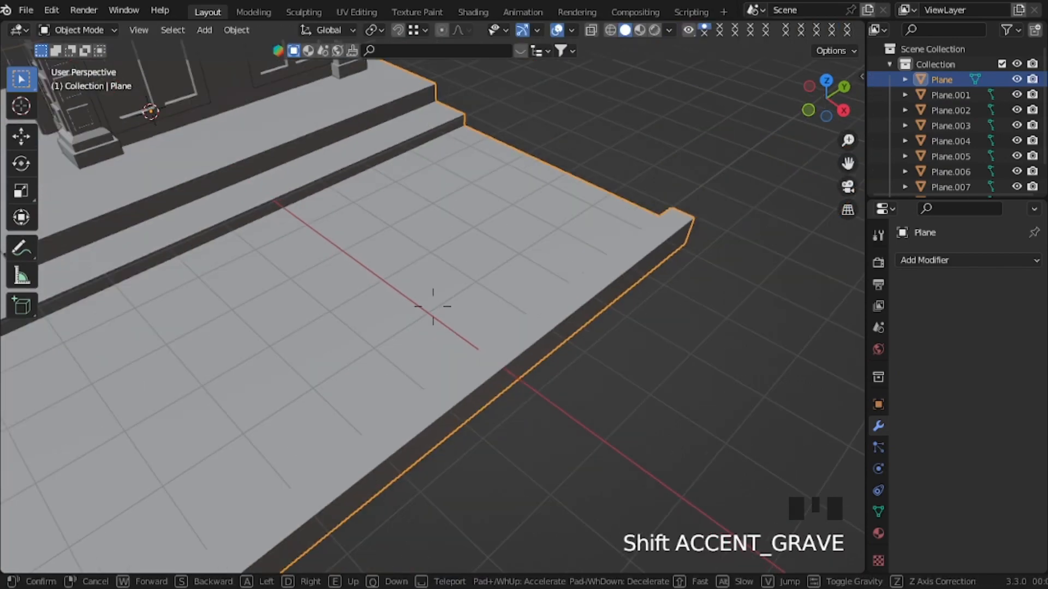
{"action": "key", "text": "s"}
{"action": "right_click", "coordinate": [355, 284]}
Step: Select all objects and raise them about 0.66 m along Z so the base rests on the ground grid
{"action": "key", "text": "a"}
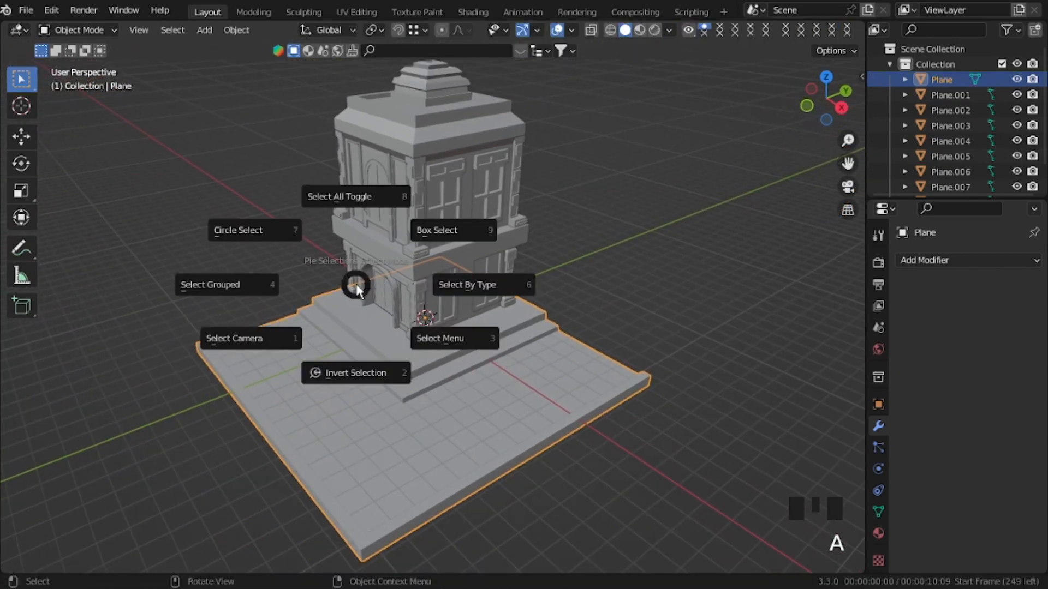
{"action": "left_click", "coordinate": [353, 218]}
{"action": "key", "text": "a"}
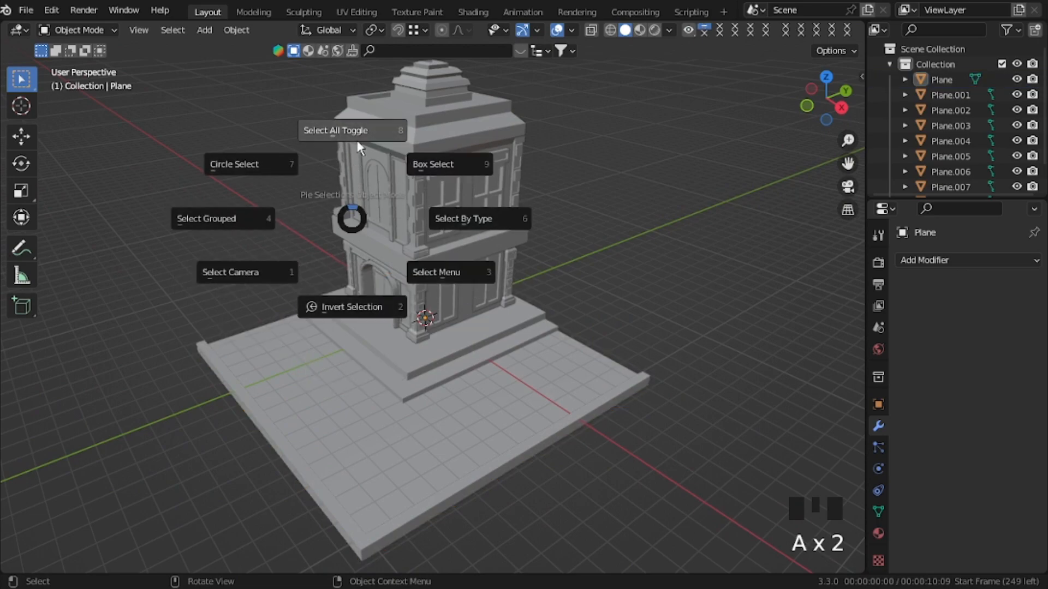
{"action": "left_click", "coordinate": [355, 140]}
{"action": "key", "text": "KP_3"}
{"action": "key", "text": "KP_Subtract"}
{"action": "key", "text": "KP_Subtract"}
{"action": "key", "text": "KP_Subtract"}
{"action": "key", "text": "KP_Subtract"}
{"action": "key", "text": "KP_Subtract"}
{"action": "key", "text": "KP_Subtract"}
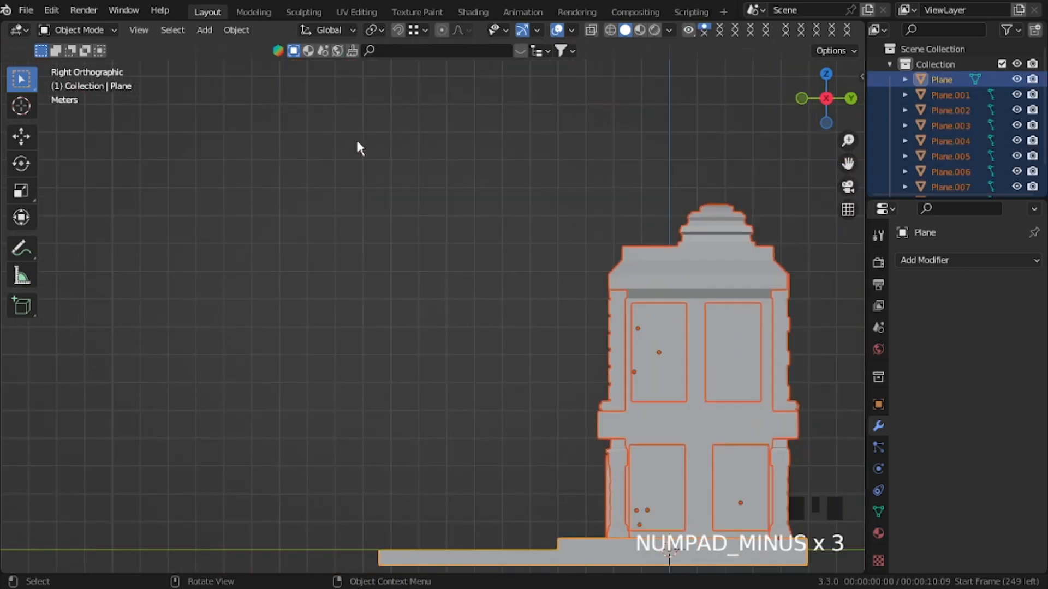
{"action": "key", "text": "g"}
{"action": "key", "text": "z"}
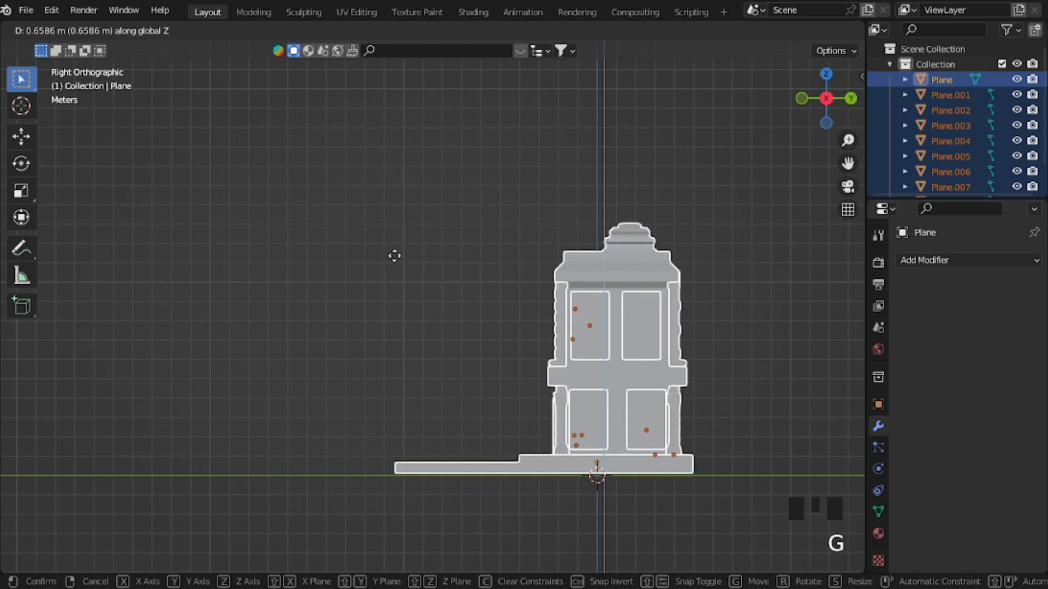
{"action": "left_click", "coordinate": [443, 310]}
Step: Snap the 3D cursor to the world origin and add a ground plane there, scaled by 20
{"action": "middle_click_drag", "start_coordinate": [443, 310], "coordinate": [459, 316]}
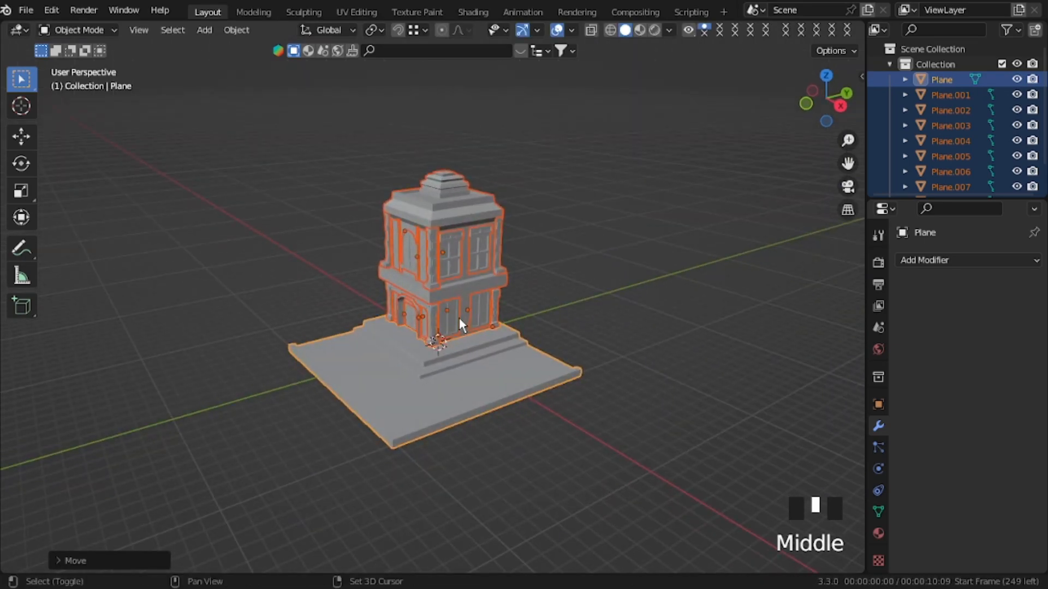
{"action": "key", "text": "shift+s"}
{"action": "left_click", "coordinate": [416, 367]}
{"action": "key", "text": "Tab"}
{"action": "key", "text": "Tab"}
{"action": "left_click", "coordinate": [546, 271]}
{"action": "key", "text": "shift+a"}
{"action": "mouse_move", "coordinate": [547, 273]}
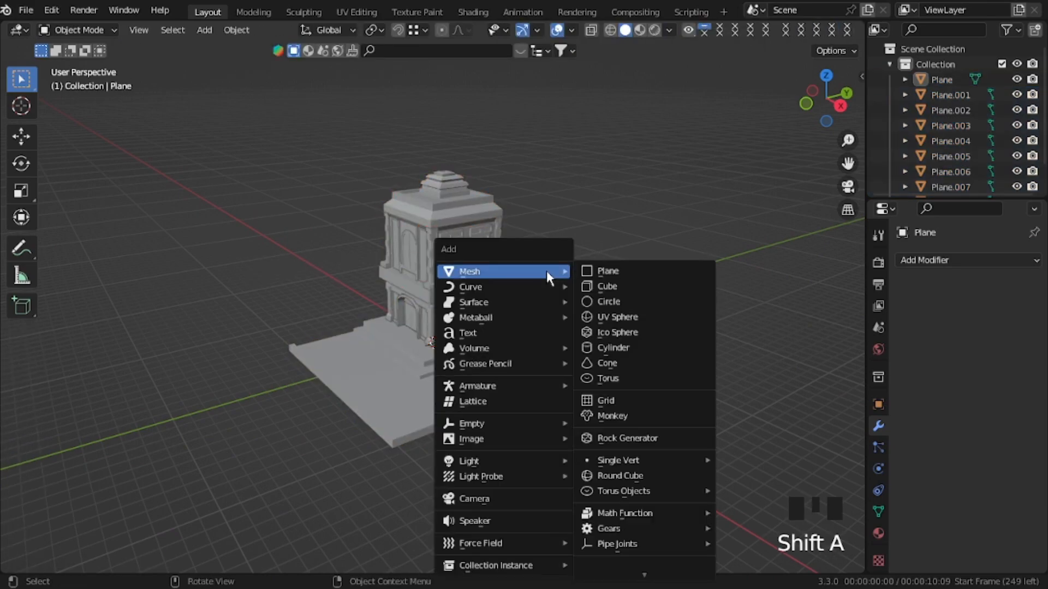
{"action": "left_click", "coordinate": [607, 270]}
{"action": "type", "text": "s20"}
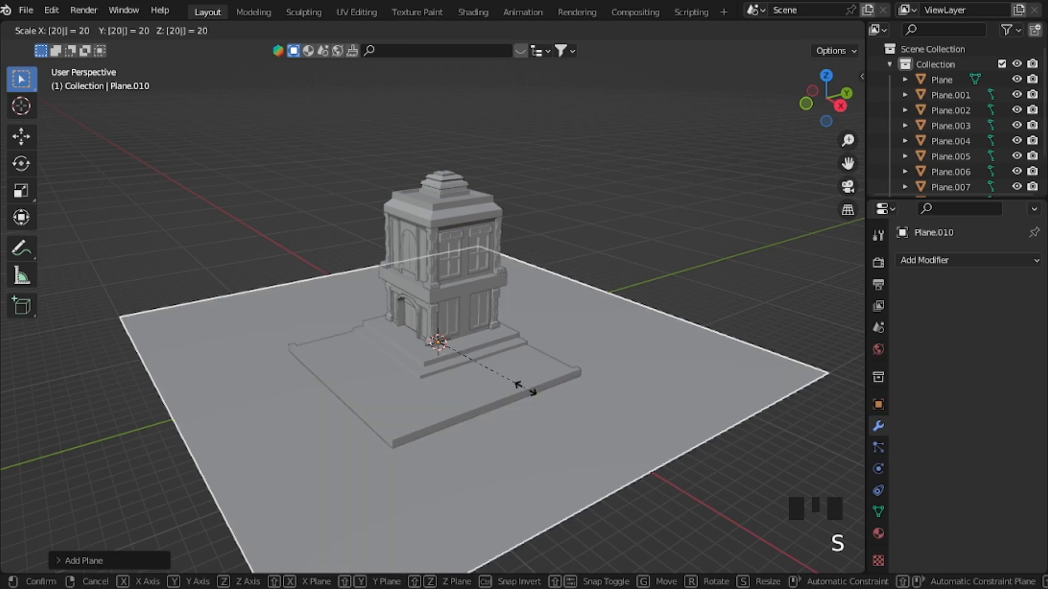
{"action": "key", "text": "Return"}
Step: Add a camera and align it to the current view of the building
{"action": "key", "text": "shift+a"}
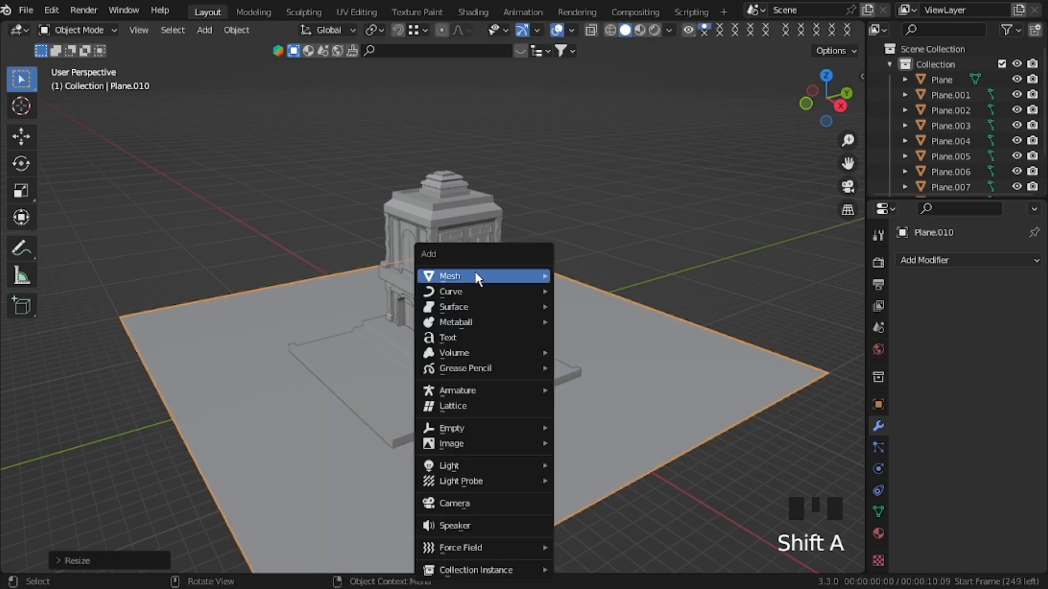
{"action": "left_click", "coordinate": [445, 505]}
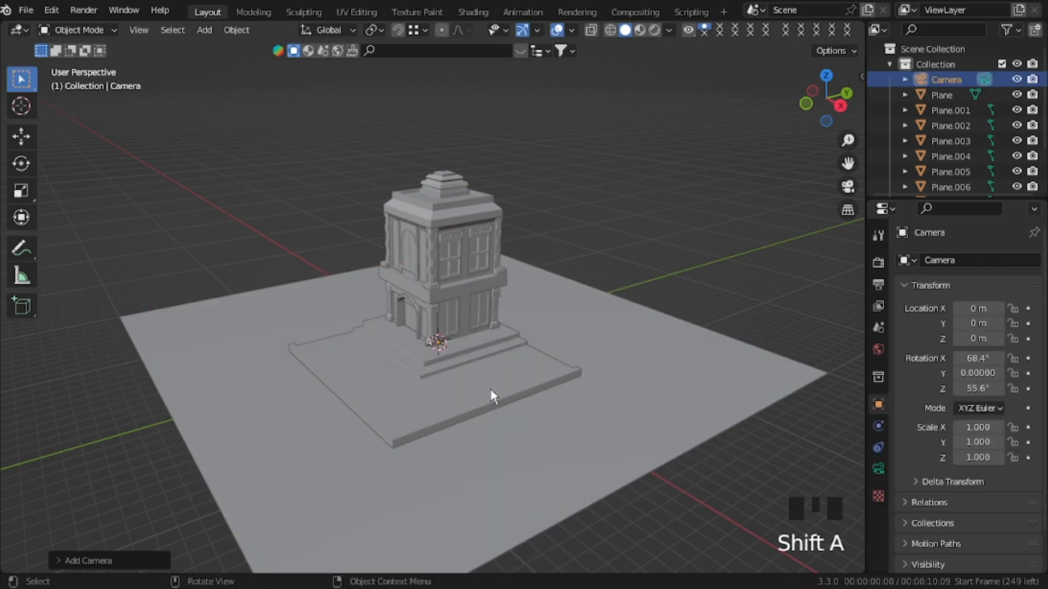
{"action": "key", "text": "ctrl+alt+KP_0"}
{"action": "key", "text": "shift+grave"}
{"action": "left_click", "coordinate": [955, 344]}
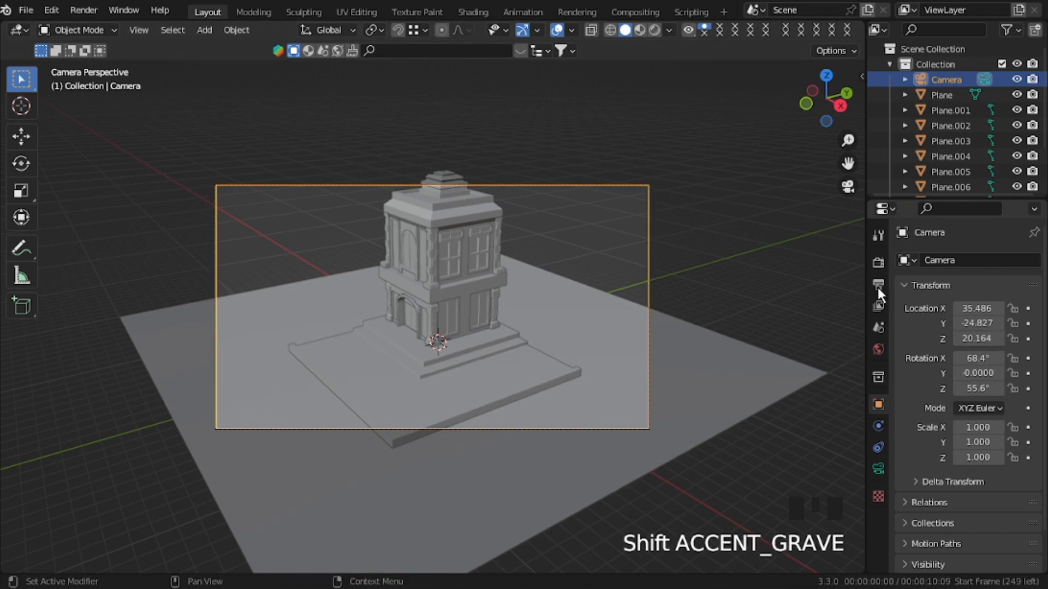
Step: Set the render resolution to 1600 px by 1200 px
{"action": "left_click", "coordinate": [879, 284]}
{"action": "left_click", "coordinate": [1013, 278]}
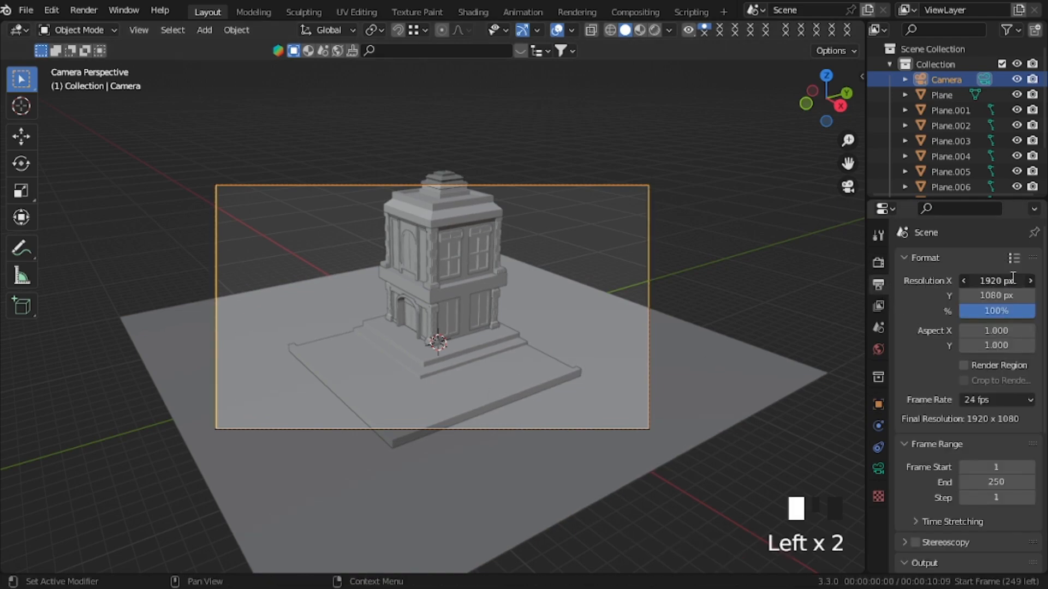
{"action": "type", "text": "1600"}
{"action": "key", "text": "Return"}
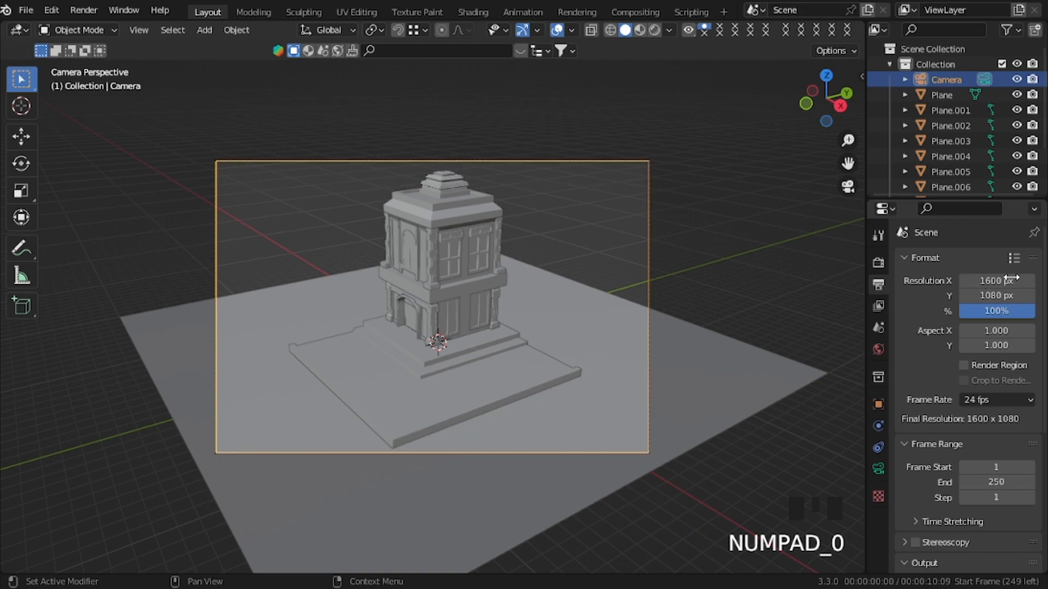
{"action": "left_click", "coordinate": [1014, 295]}
{"action": "type", "text": "120"}
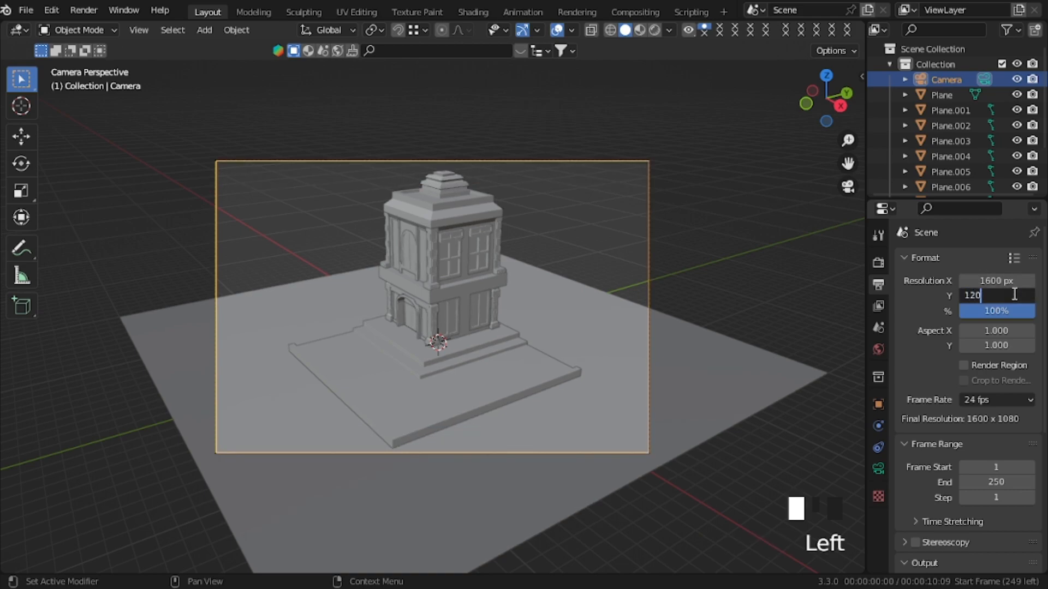
{"action": "type", "text": "0"}
{"action": "key", "text": "Return"}
Step: Reposition the camera in walk navigation so the whole building and platform are centred within its frame
{"action": "key", "text": "shift+grave"}
{"action": "key", "text": "w"}
{"action": "key", "text": "e"}
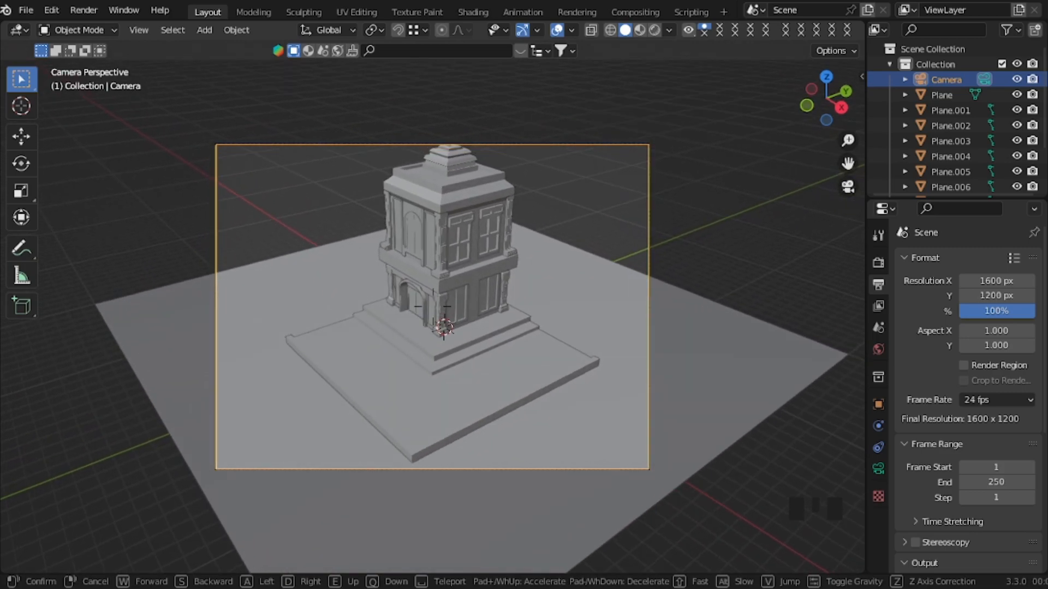
{"action": "key", "text": "s"}
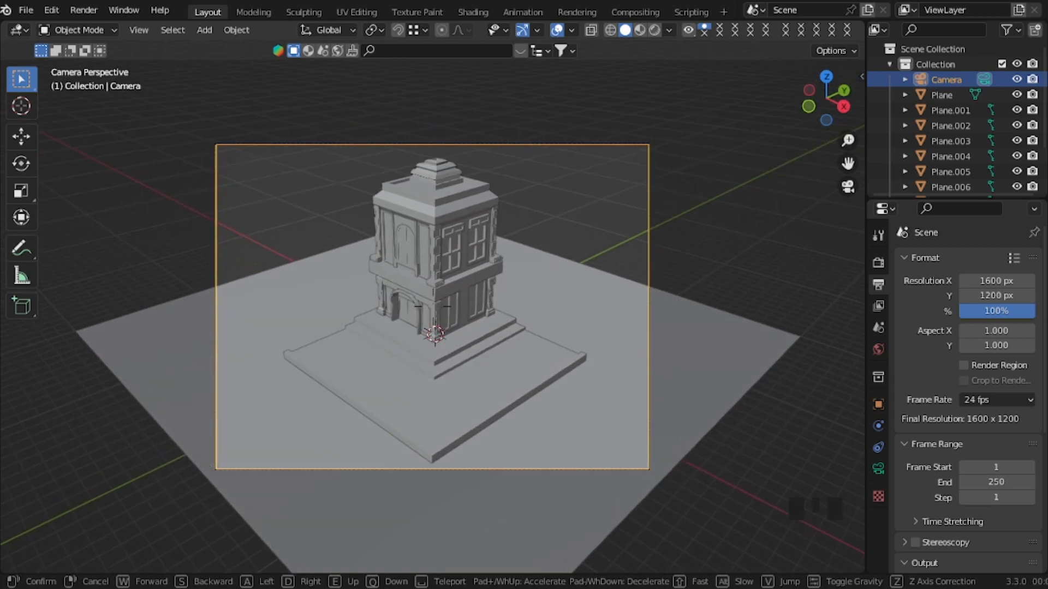
{"action": "left_click", "coordinate": [570, 348]}
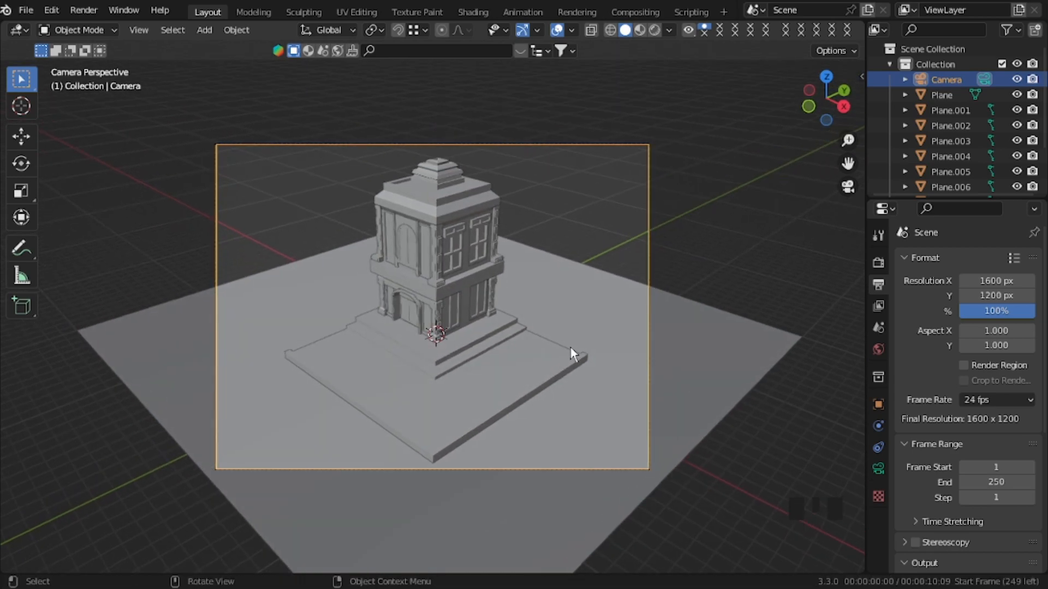
Step: Scale the ground plane up by about 9.85 so it fills the camera frame
{"action": "left_click", "coordinate": [585, 388]}
{"action": "key", "text": "s"}
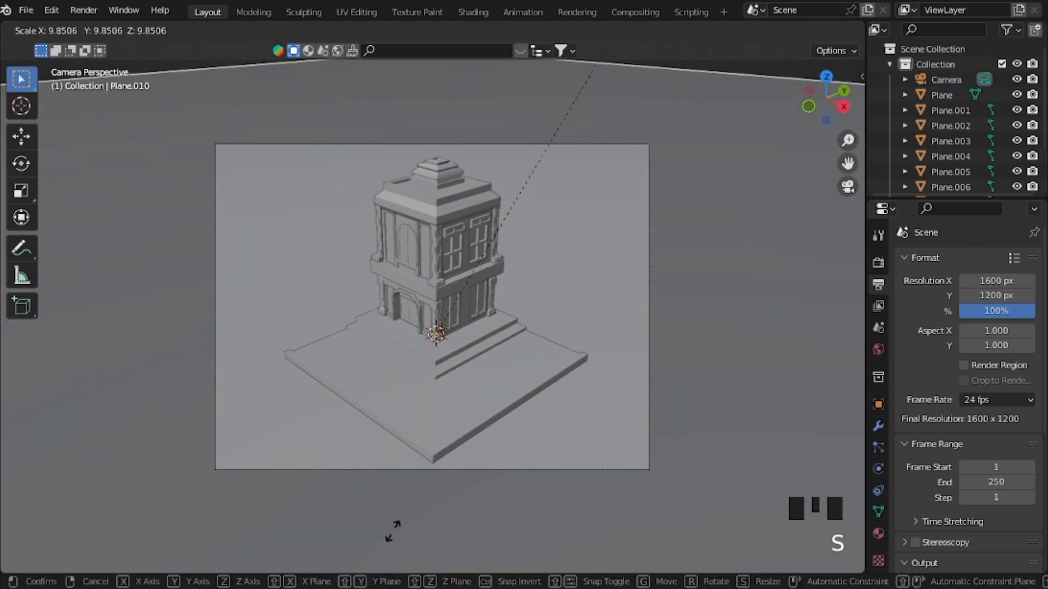
{"action": "left_click", "coordinate": [393, 532]}
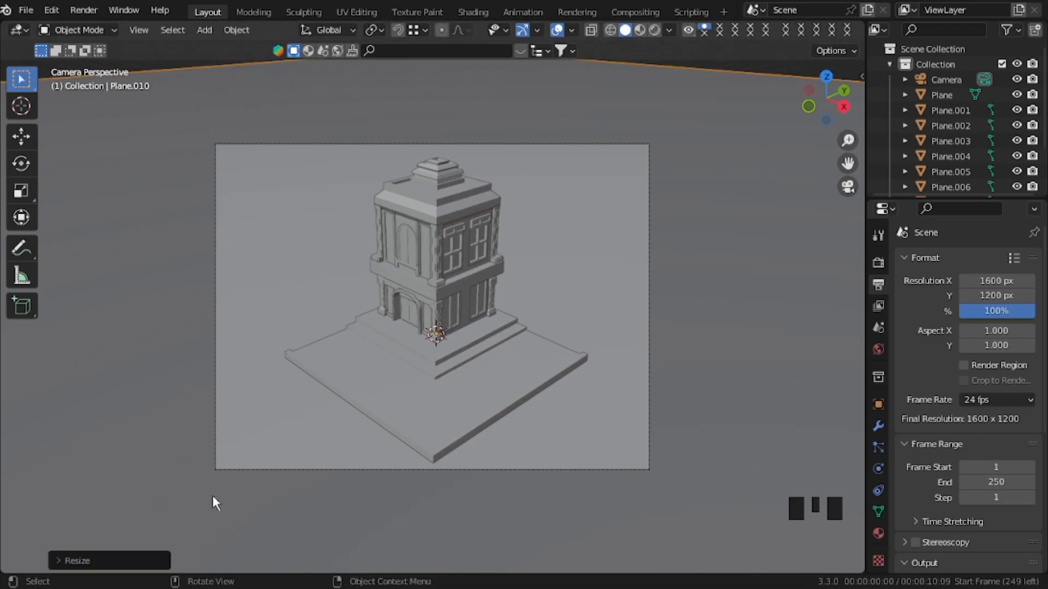
Step: Select a face on the building platform's front rim and snap the 3D cursor to it
{"action": "left_click", "coordinate": [315, 365]}
{"action": "key", "text": "Tab"}
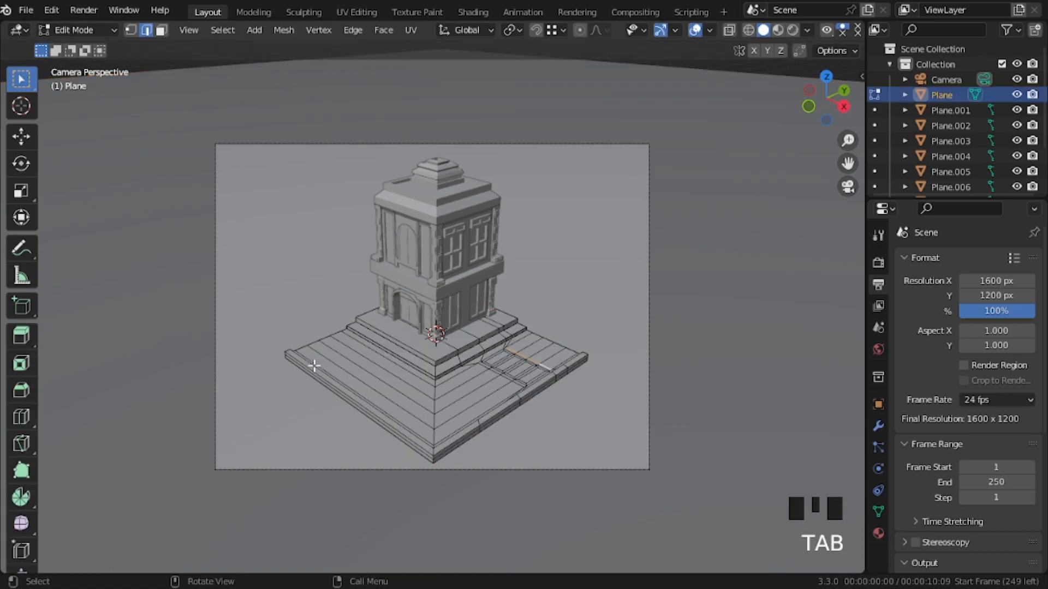
{"action": "left_click", "coordinate": [312, 369]}
{"action": "key", "text": "3"}
{"action": "left_click", "coordinate": [313, 370]}
{"action": "key", "text": "shift+s"}
{"action": "left_click", "coordinate": [338, 390]}
{"action": "key", "text": "Tab"}
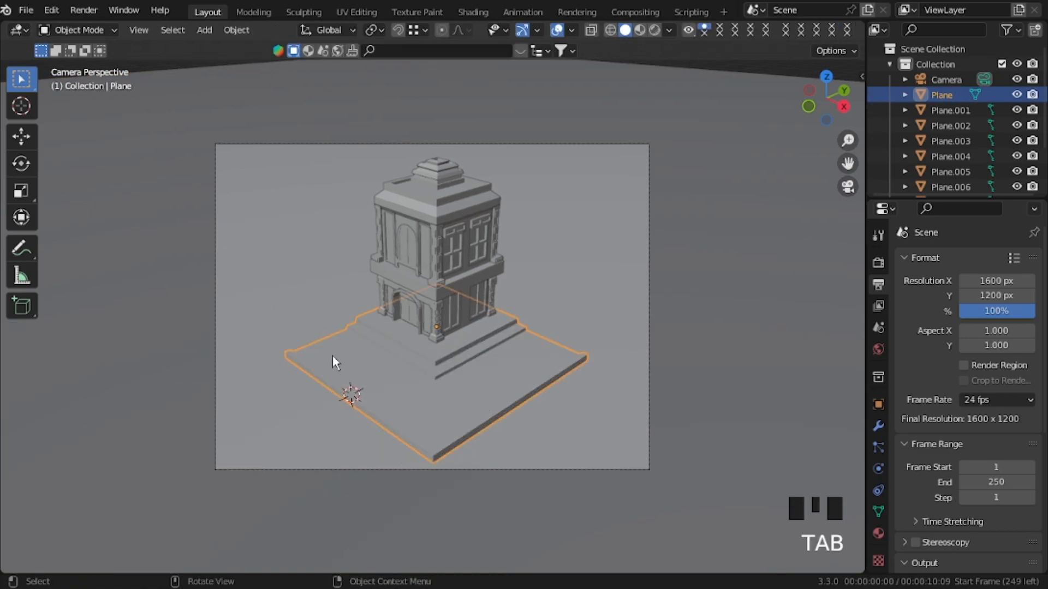
Step: Add a cylinder at the 3D cursor on the platform's rim and scale it down to a small size
{"action": "key", "text": "KP_0"}
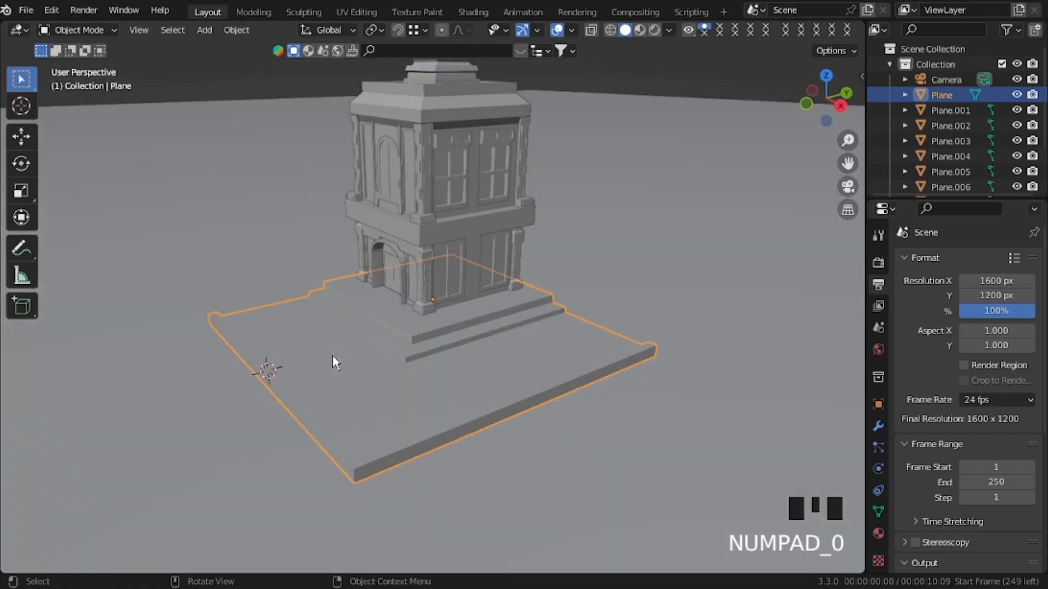
{"action": "key", "text": "shift+a"}
{"action": "mouse_move", "coordinate": [290, 276]}
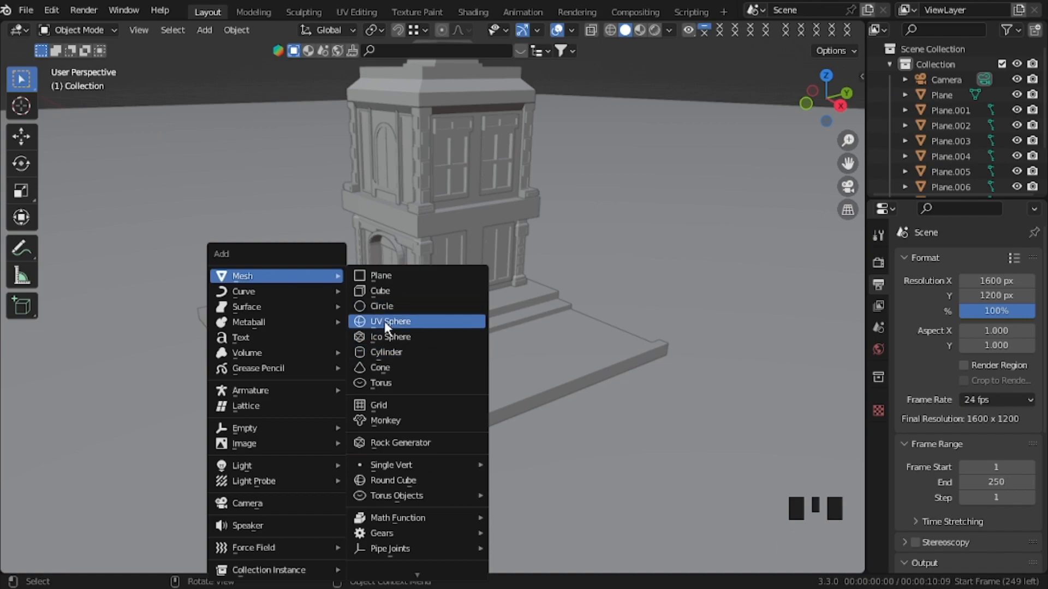
{"action": "left_click", "coordinate": [386, 351]}
{"action": "key", "text": "s"}
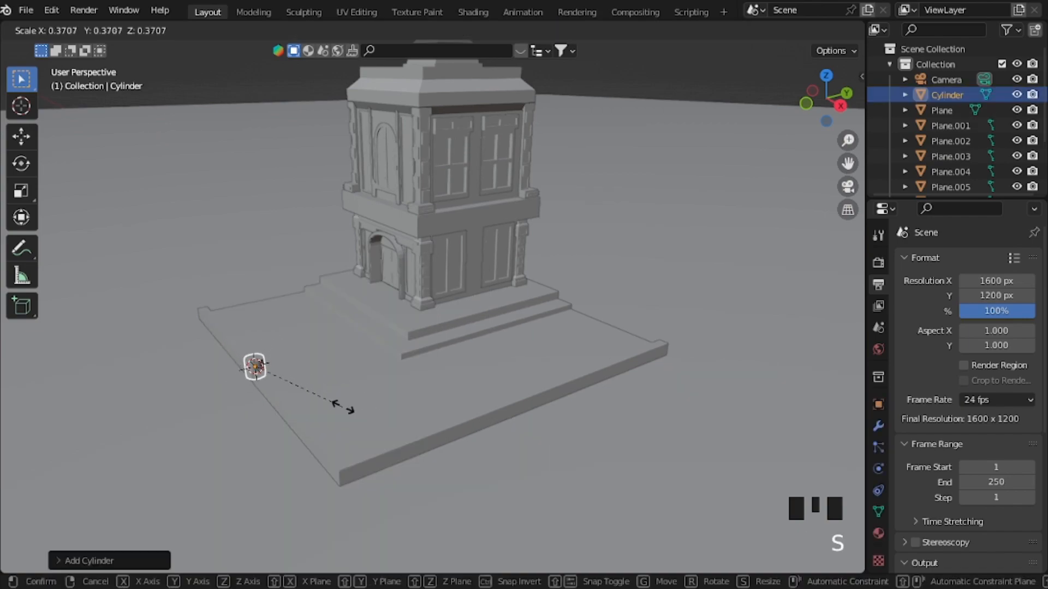
{"action": "left_click", "coordinate": [315, 398]}
Step: Move the cylinder in the -X direction to the far end of the platform's front rim
{"action": "key", "text": "KP_1"}
{"action": "key", "text": "KP_Add"}
{"action": "key", "text": "KP_Add"}
{"action": "key", "text": "KP_Add"}
{"action": "key", "text": "KP_Add"}
{"action": "key", "text": "KP_Add"}
{"action": "key", "text": "KP_Add"}
{"action": "key", "text": "KP_Add"}
{"action": "key", "text": "KP_Add"}
{"action": "key", "text": "KP_Add"}
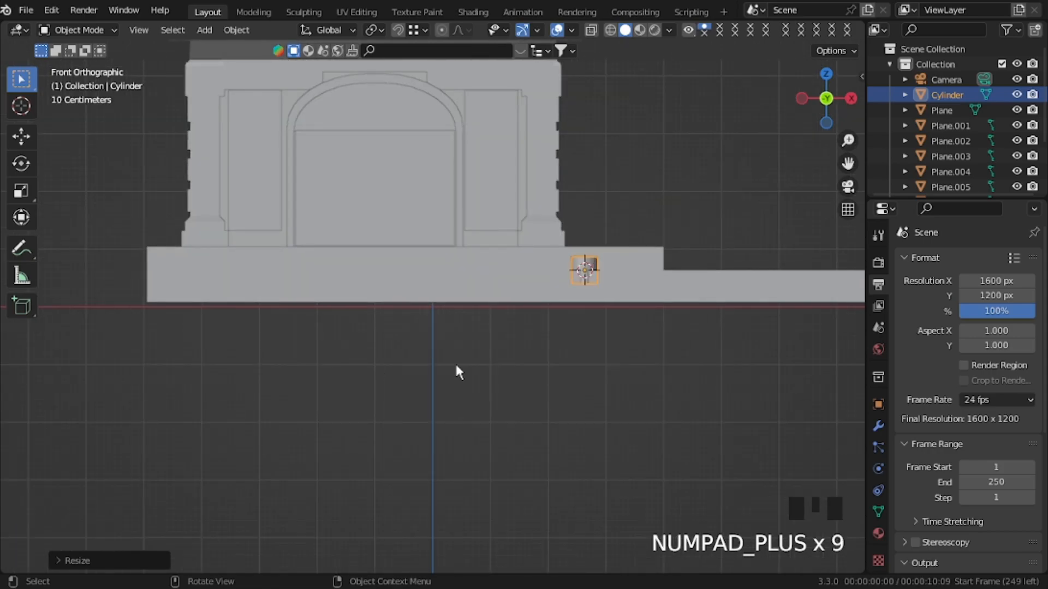
{"action": "key", "text": "g"}
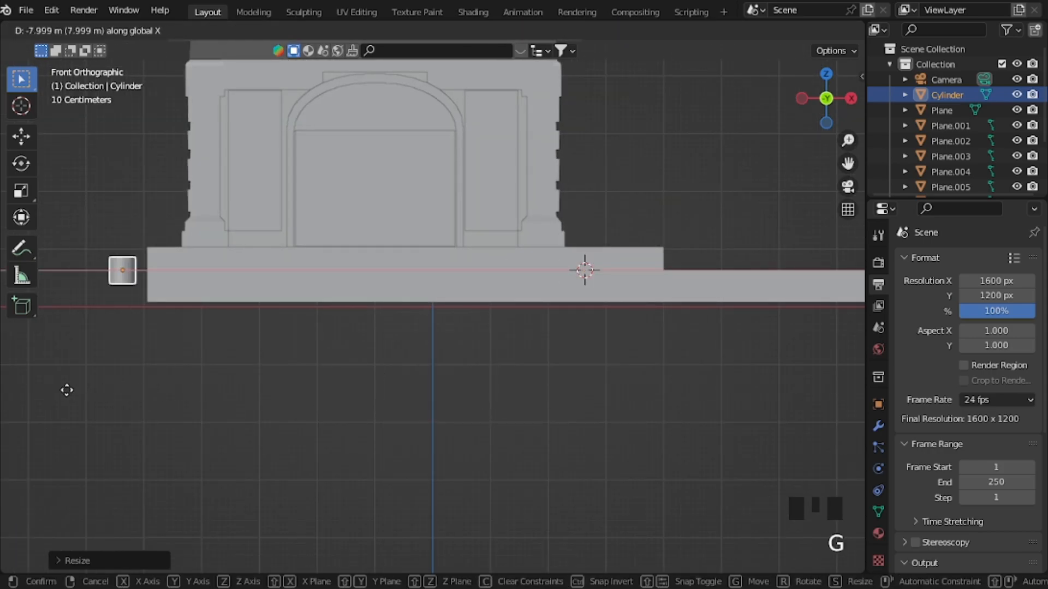
{"action": "left_click", "coordinate": [138, 393]}
{"action": "middle_click_drag", "start_coordinate": [223, 355], "coordinate": [230, 378]}
{"action": "key", "text": "shift+grave"}
{"action": "left_click", "coordinate": [320, 417]}
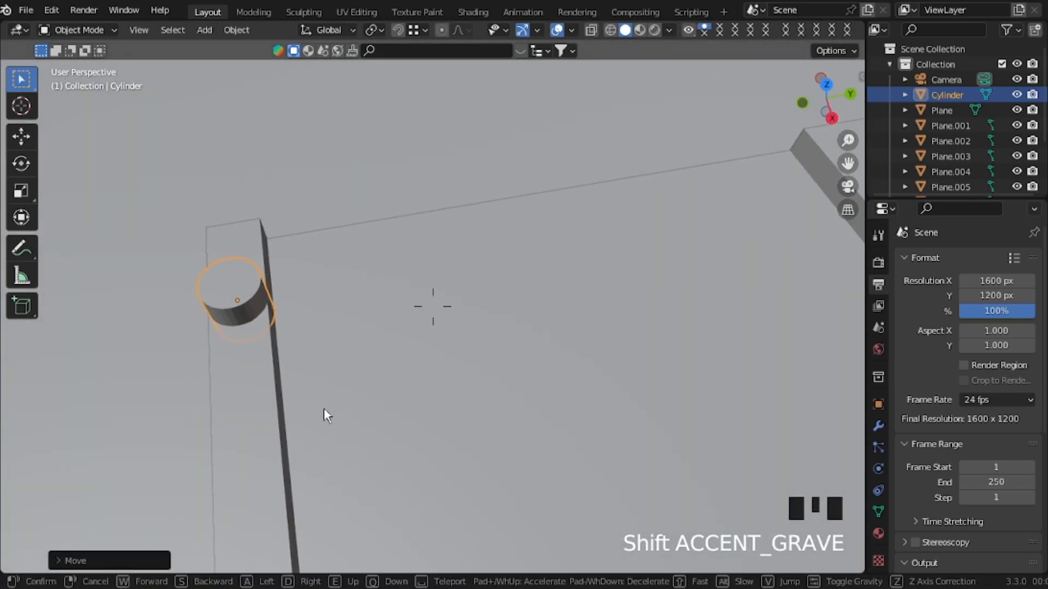
Step: Scale the cylinder on the platform's front rim down to about 0.84 and inset its top face by about 0.41 m
{"action": "key", "text": "s"}
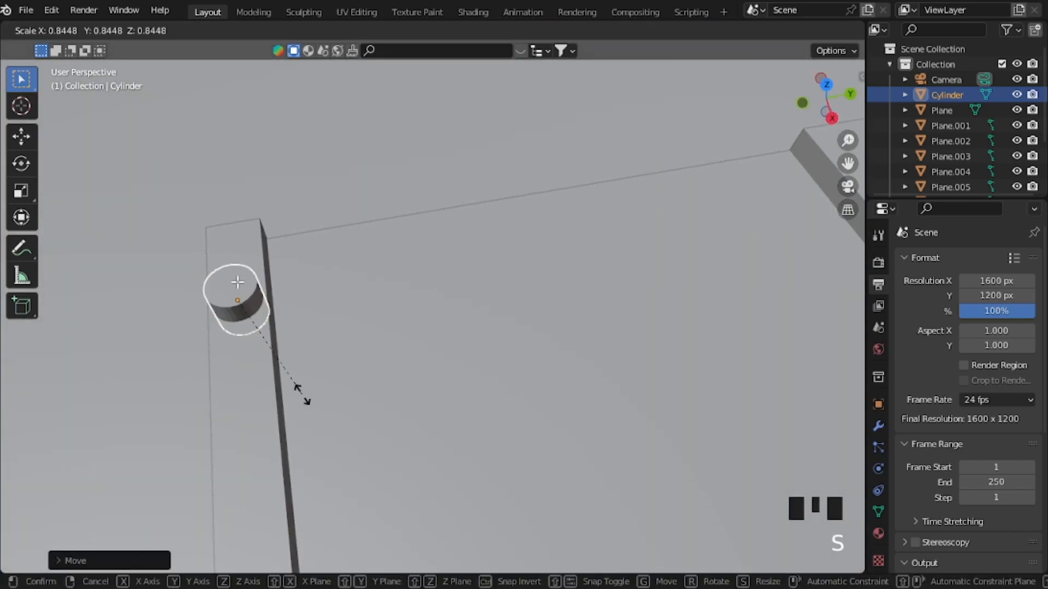
{"action": "left_click", "coordinate": [298, 389]}
{"action": "key", "text": "Tab"}
{"action": "left_click", "coordinate": [382, 329]}
{"action": "key", "text": "i"}
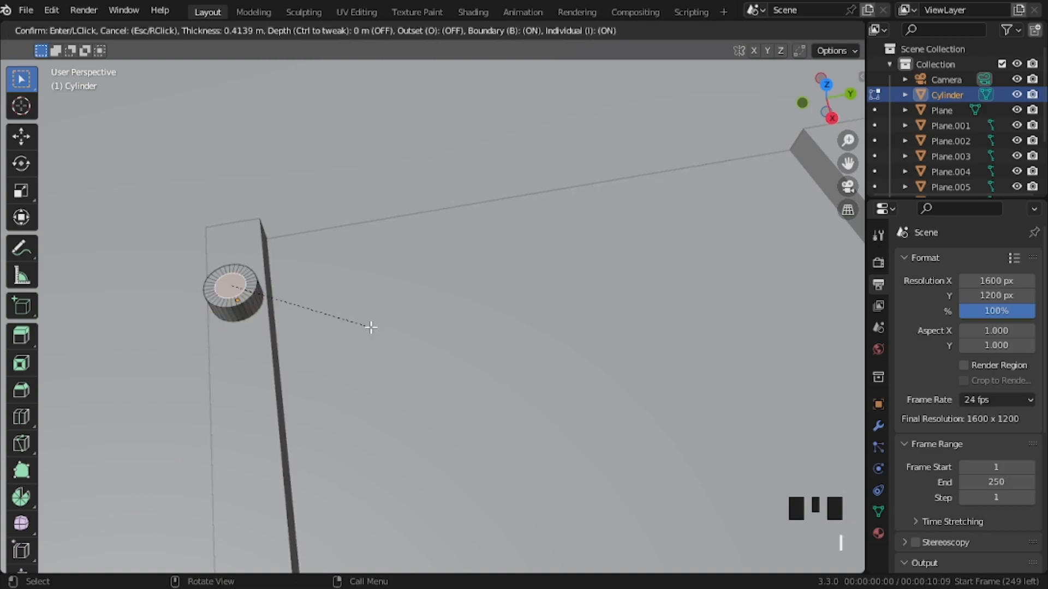
{"action": "left_click", "coordinate": [370, 326]}
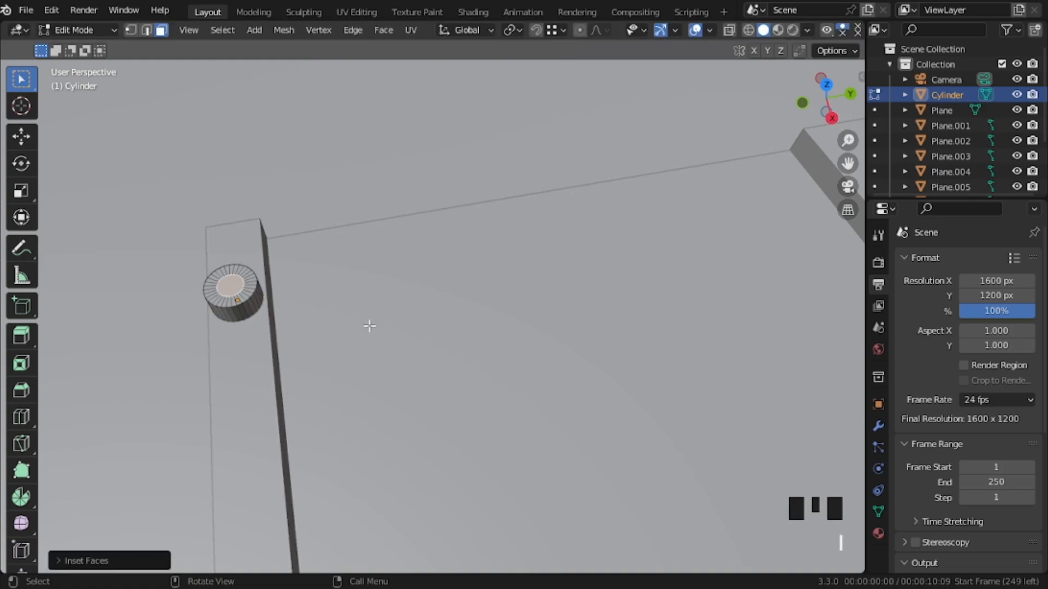
Step: Extrude the cylinder's inset top face straight up into a tall, thin lamp pole
{"action": "key", "text": "KP_1"}
{"action": "key", "text": "KP_Subtract"}
{"action": "middle_click_drag", "start_coordinate": [563, 269], "coordinate": [437, 496], "text": "shift"}
{"action": "key", "text": "KP_Subtract"}
{"action": "key", "text": "e"}
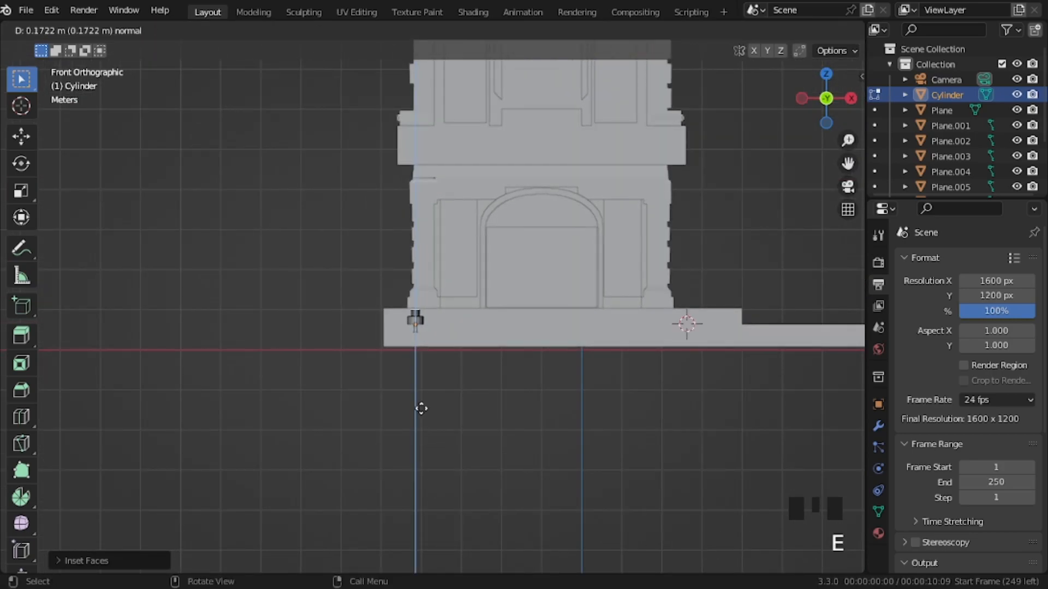
{"action": "left_click", "coordinate": [420, 362]}
Step: Snap the 3D cursor to the selected top face of the pole
{"action": "middle_click_drag", "start_coordinate": [519, 117], "coordinate": [429, 267]}
{"action": "key", "text": "shift+s"}
{"action": "left_click", "coordinate": [431, 313]}
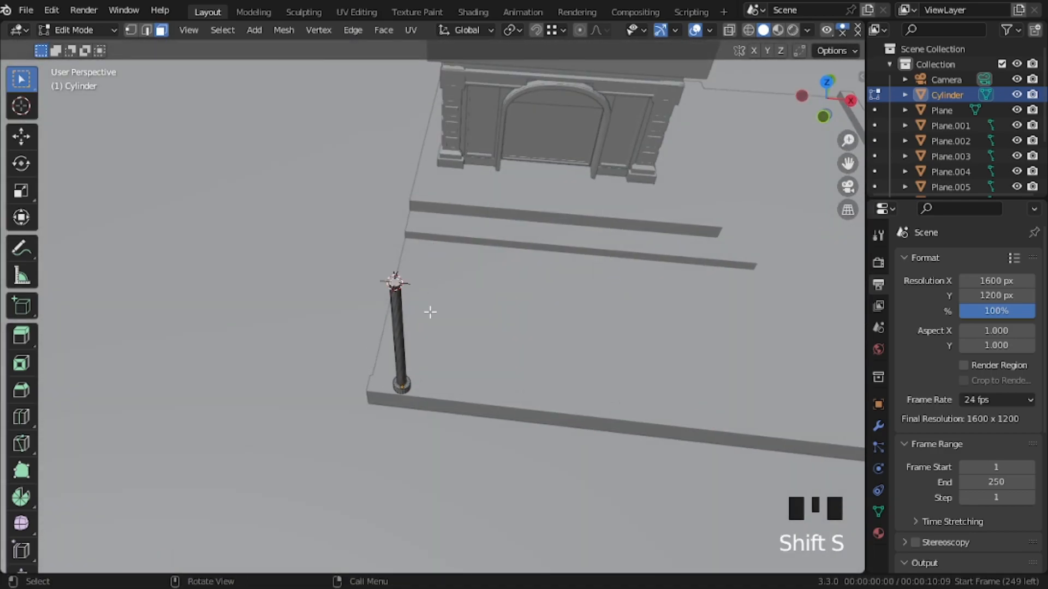
{"action": "key", "text": "Tab"}
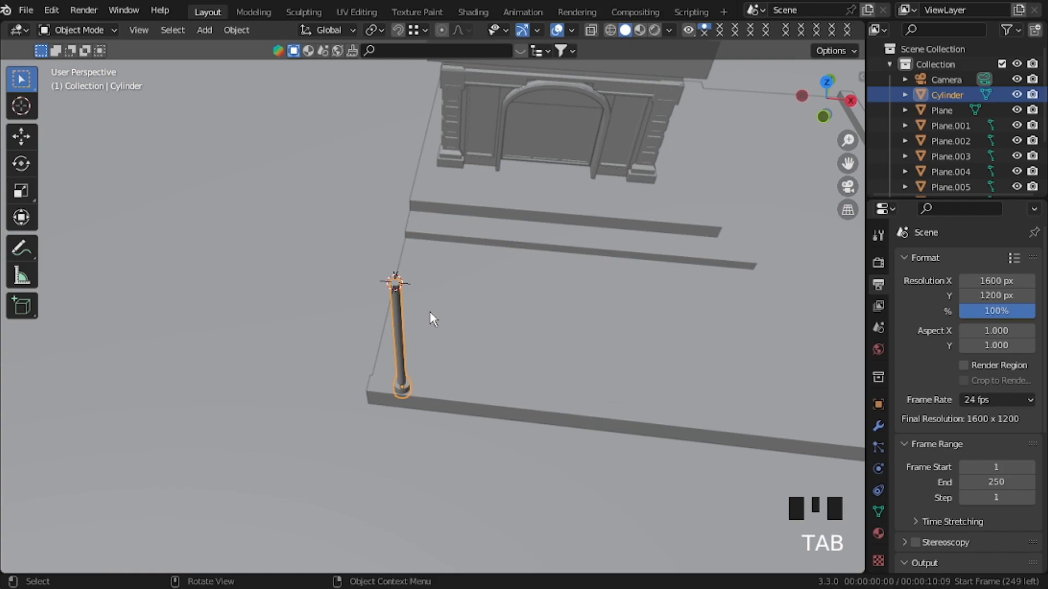
{"action": "key", "text": "Tab"}
Step: Lower the pole's top face along Z so that it ends just above the 3D cursor
{"action": "key", "text": "KP_1"}
{"action": "key", "text": "KP_Add"}
{"action": "key", "text": "KP_Add"}
{"action": "key", "text": "KP_Add"}
{"action": "key", "text": "KP_Add"}
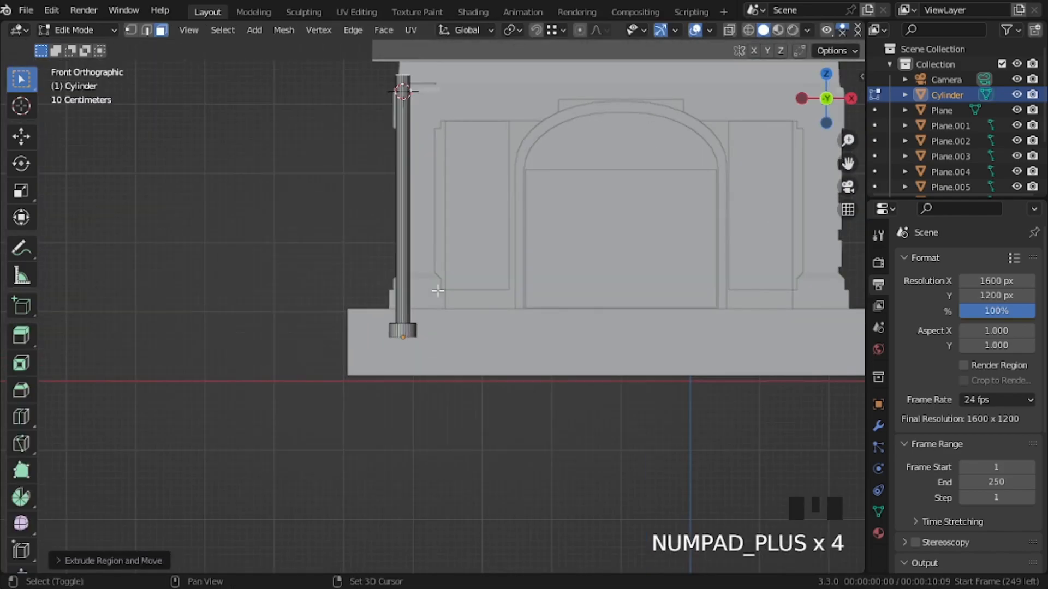
{"action": "middle_click_drag", "start_coordinate": [436, 336], "coordinate": [412, 456], "text": "shift"}
{"action": "key", "text": "KP_Add"}
{"action": "key", "text": "KP_Add"}
{"action": "key", "text": "g"}
{"action": "key", "text": "z"}
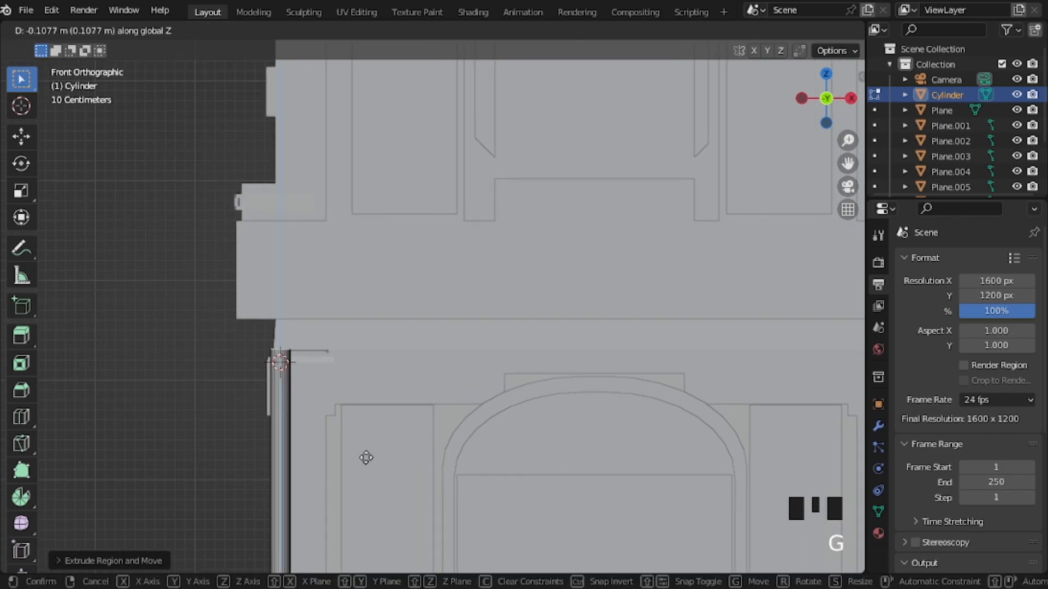
{"action": "left_click", "coordinate": [362, 447]}
{"action": "key", "text": "e"}
{"action": "left_click", "coordinate": [361, 437]}
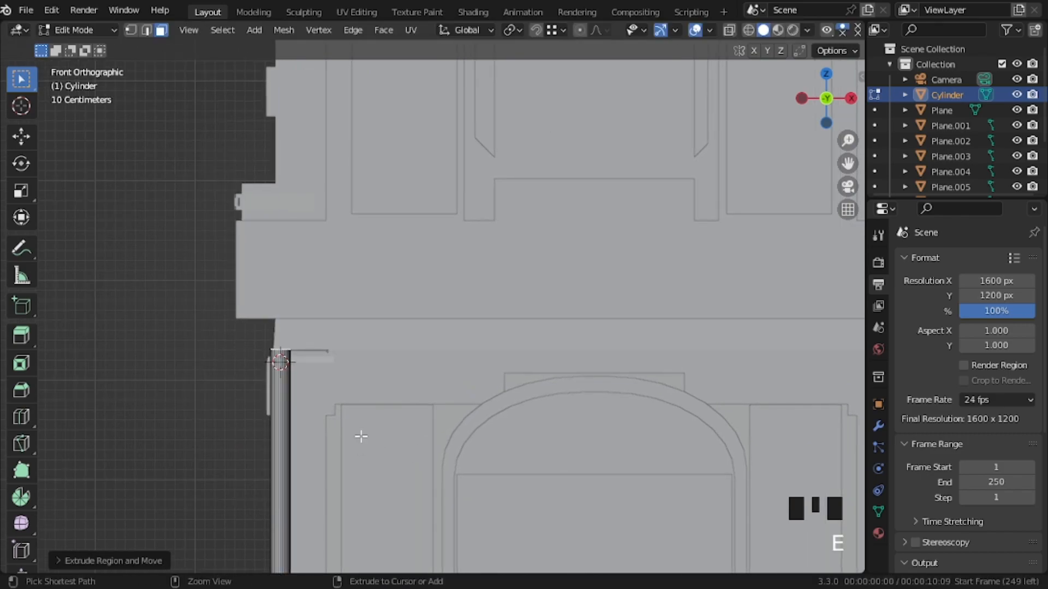
{"action": "key", "text": "ctrl+z"}
Step: Scale the pole's top face wider to form a flare and extrude it straight up as the lamp head's body
{"action": "key", "text": "s"}
{"action": "left_click", "coordinate": [307, 365]}
{"action": "key", "text": "e"}
{"action": "left_click", "coordinate": [308, 346]}
Step: Extrude the lamp head's top face again, scale it down into a taper and bevel it into a rounded dome with 8 segments
{"action": "key", "text": "e"}
{"action": "left_click", "coordinate": [306, 334]}
{"action": "key", "text": "s"}
{"action": "left_click", "coordinate": [298, 333]}
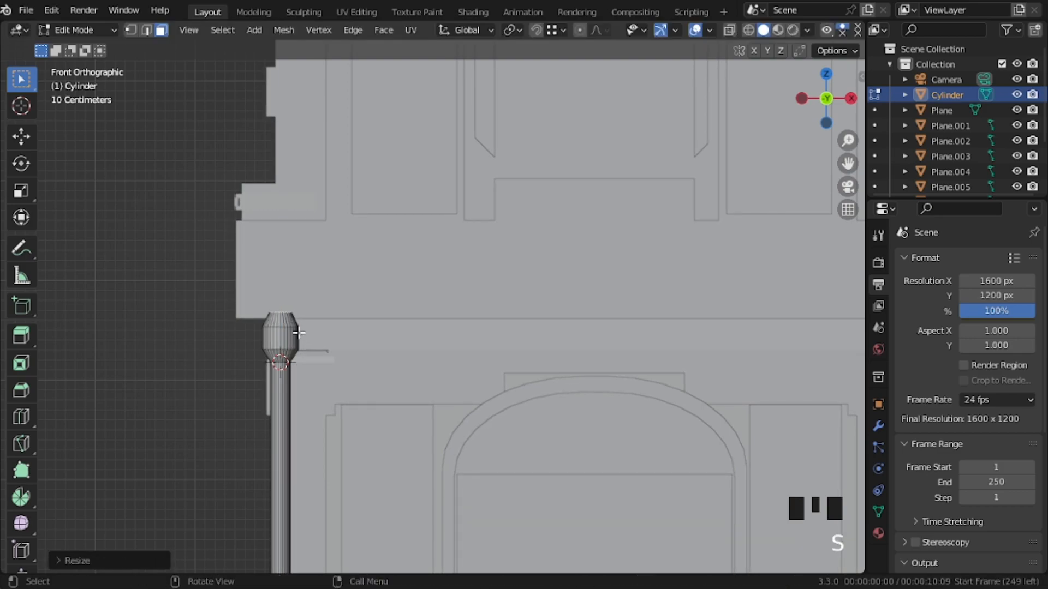
{"action": "key", "text": "ctrl+b"}
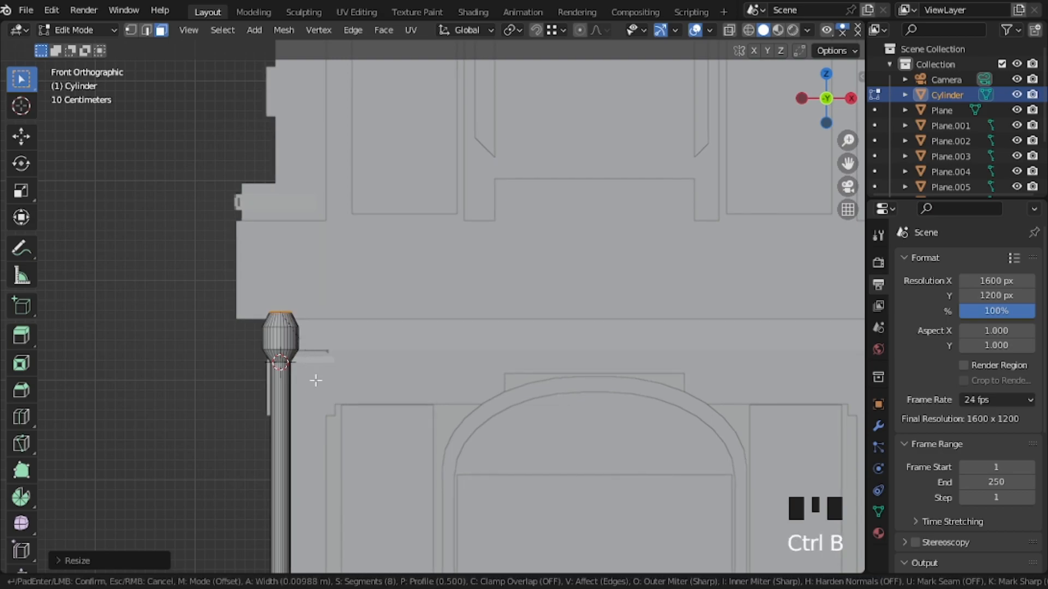
{"action": "left_click", "coordinate": [324, 384]}
Step: Select the face loop around the lamp head's straight middle and snap the 3D cursor to its centre
{"action": "left_click", "coordinate": [284, 345], "text": "alt"}
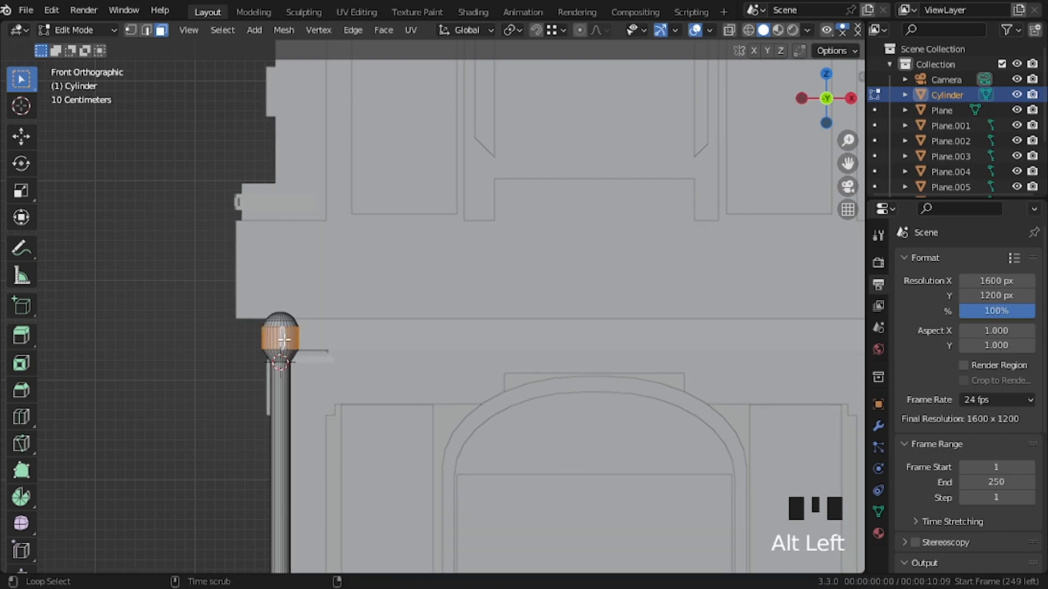
{"action": "key", "text": "ctrl+a"}
{"action": "key", "text": "shift+s"}
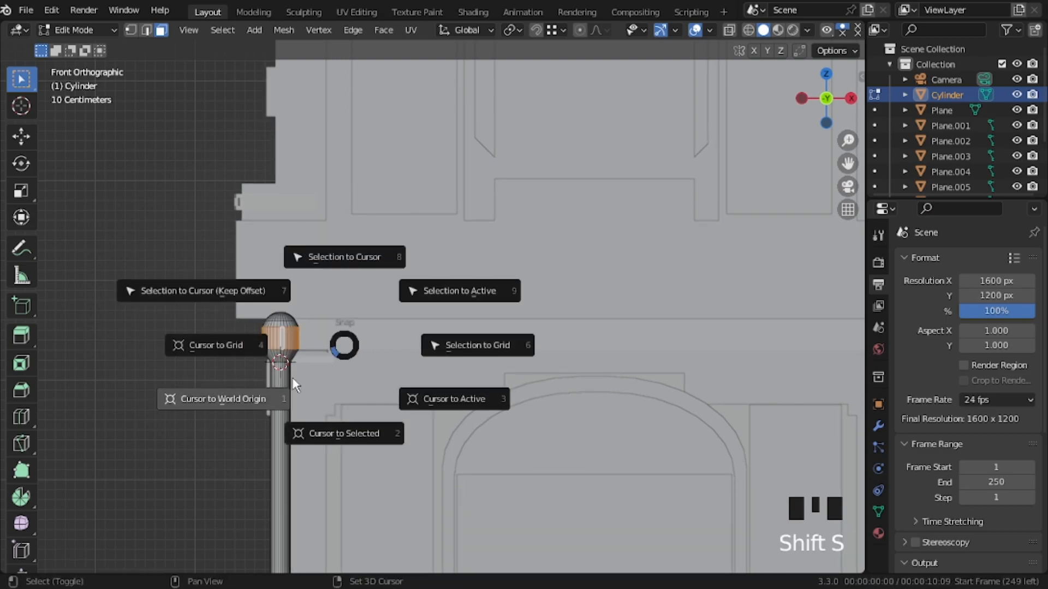
{"action": "left_click", "coordinate": [340, 398]}
{"action": "key", "text": "Tab"}
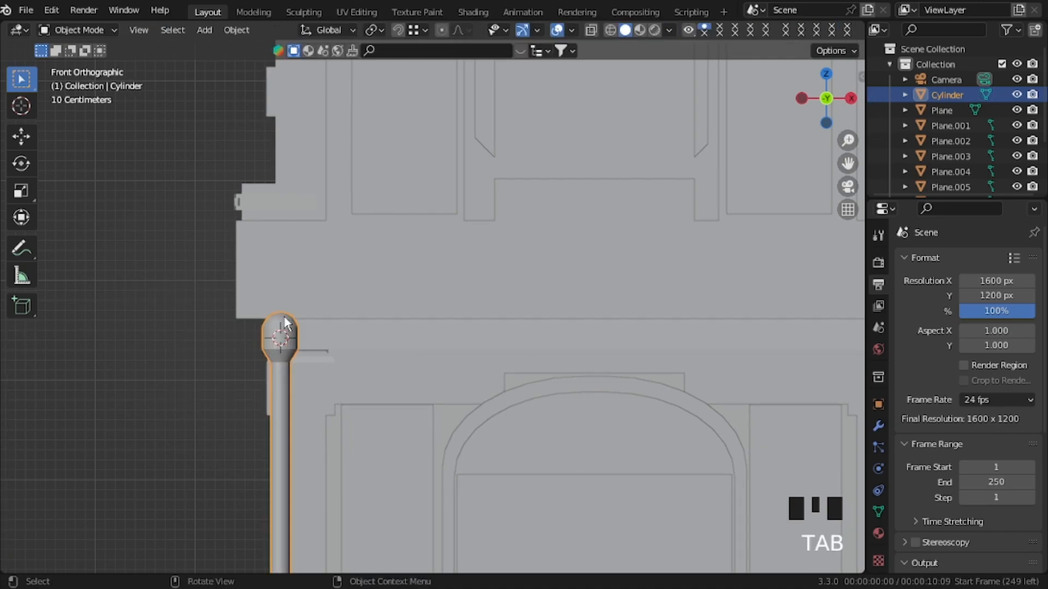
Step: Add a cylinder at the 3D cursor and scale it down to fit inside the lamp head
{"action": "key", "text": "shift+a"}
{"action": "mouse_move", "coordinate": [301, 277]}
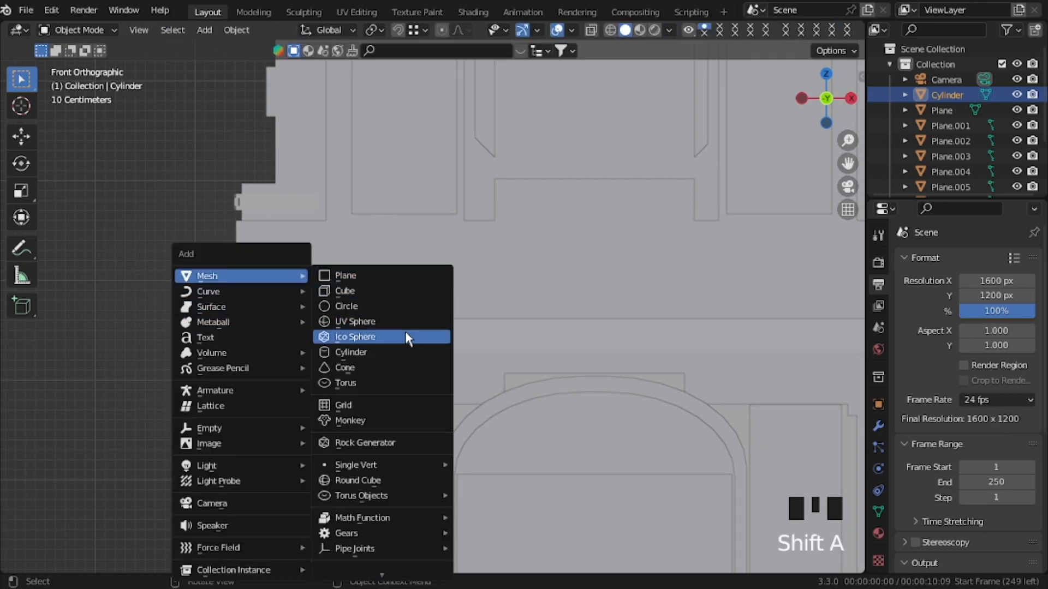
{"action": "left_click", "coordinate": [382, 354]}
{"action": "key", "text": "s"}
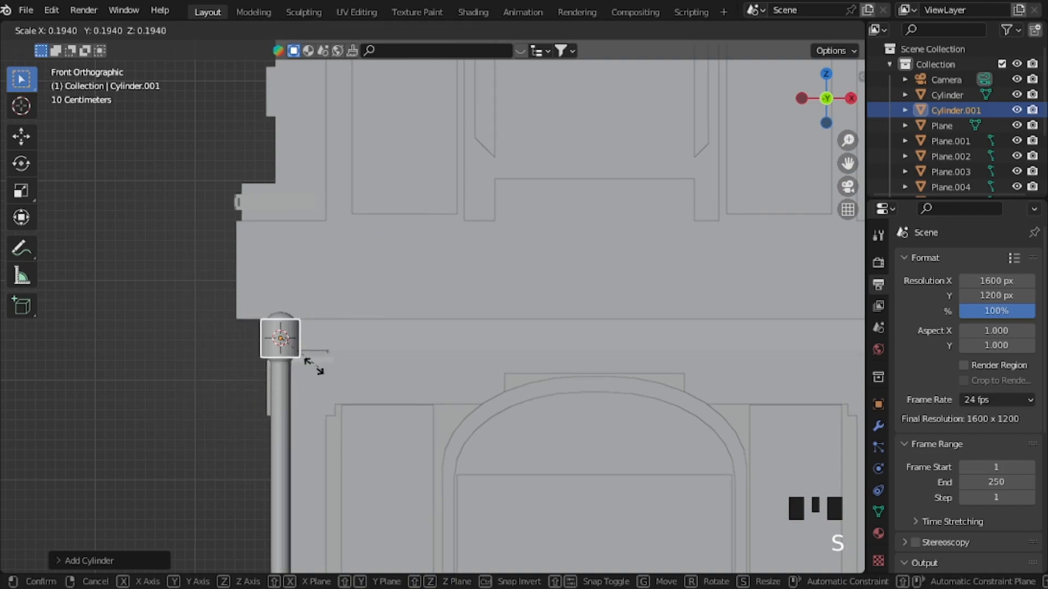
{"action": "left_click", "coordinate": [295, 360]}
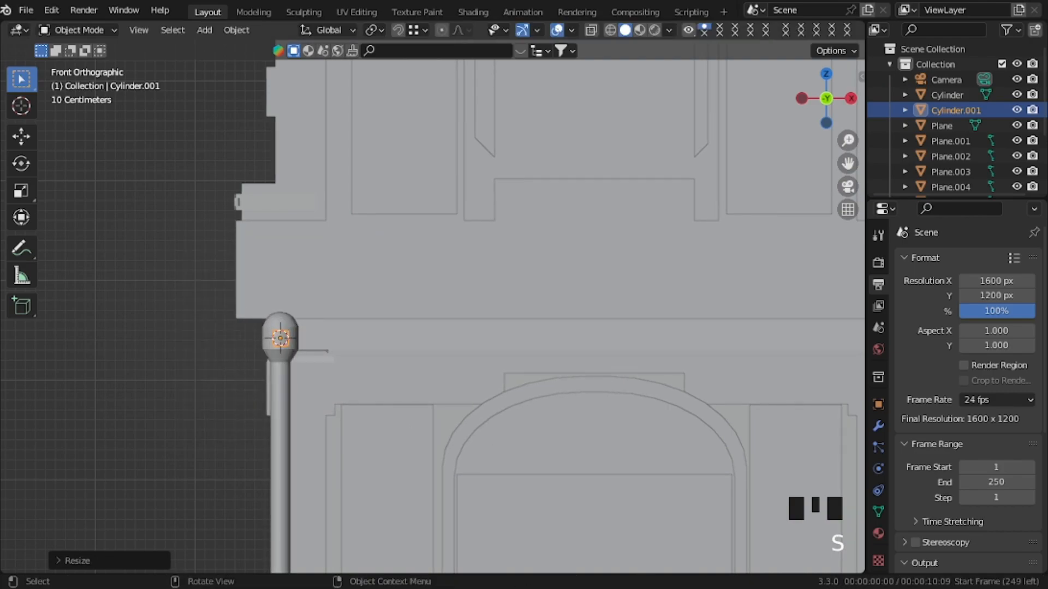
Step: Rotate the small cylinder 90° and stretch it along X by about 5.4 into a crossbar through the lamp head
{"action": "type", "text": "r90"}
{"action": "key", "text": "Return"}
{"action": "key", "text": "s"}
{"action": "key", "text": "x"}
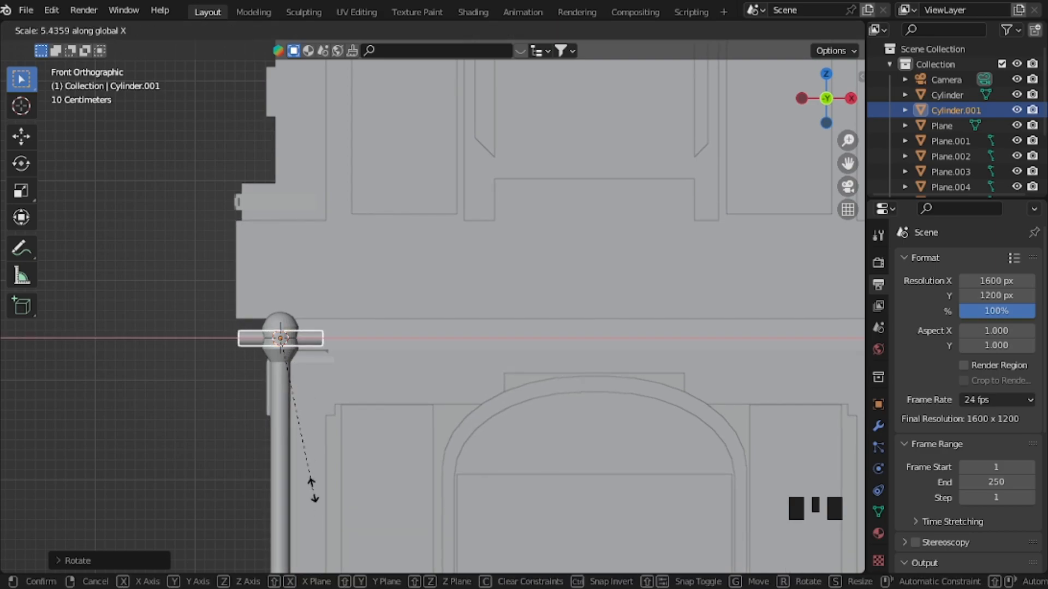
{"action": "left_click", "coordinate": [322, 408]}
Step: Select both end faces of the crossbar and extrude them outward along their normals
{"action": "middle_click_drag", "start_coordinate": [323, 408], "coordinate": [304, 393]}
{"action": "middle_click_drag", "start_coordinate": [277, 453], "coordinate": [240, 404]}
{"action": "key", "text": "Tab"}
{"action": "left_click", "coordinate": [276, 417]}
{"action": "left_click", "coordinate": [248, 409], "text": "shift"}
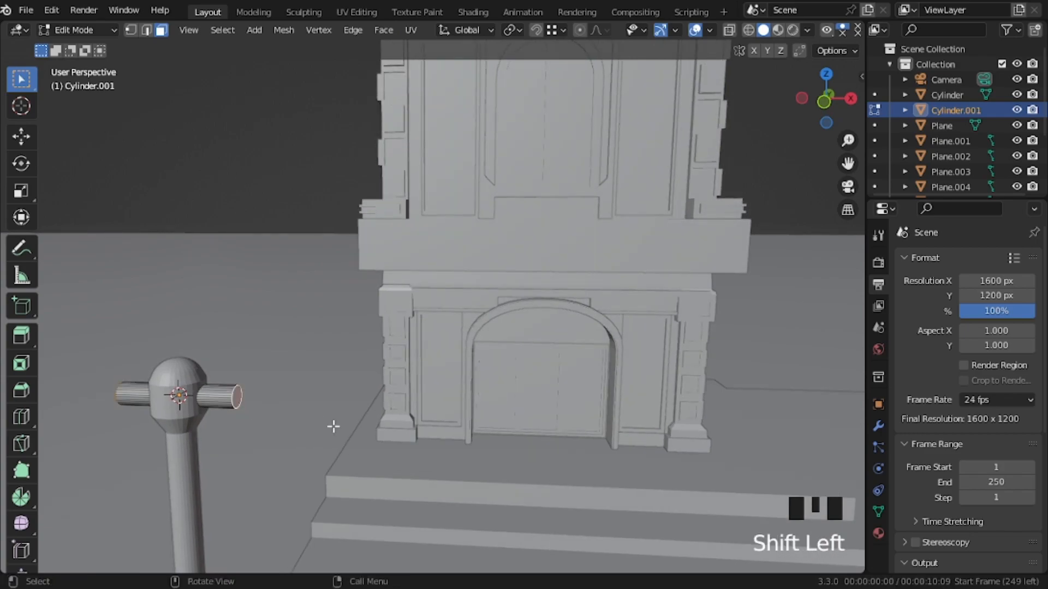
{"action": "key", "text": "KP_1"}
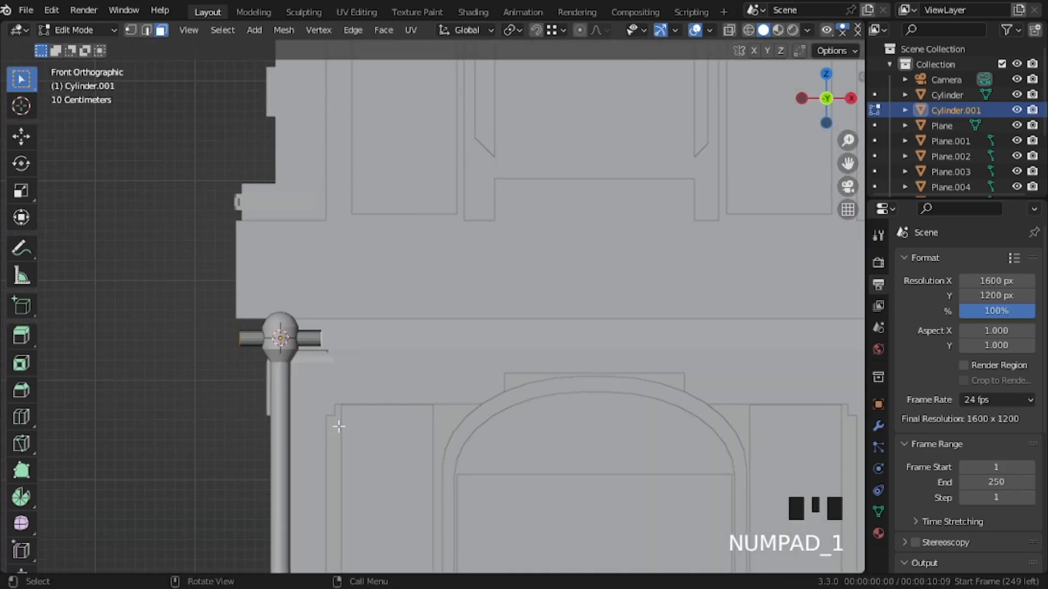
{"action": "key", "text": "alt+e"}
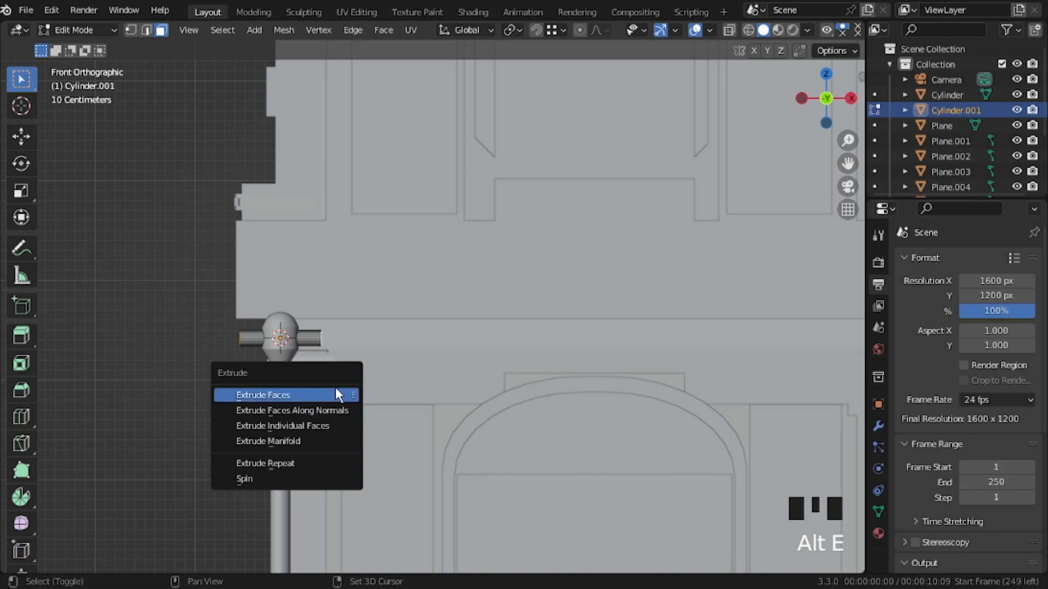
{"action": "left_click", "coordinate": [326, 411]}
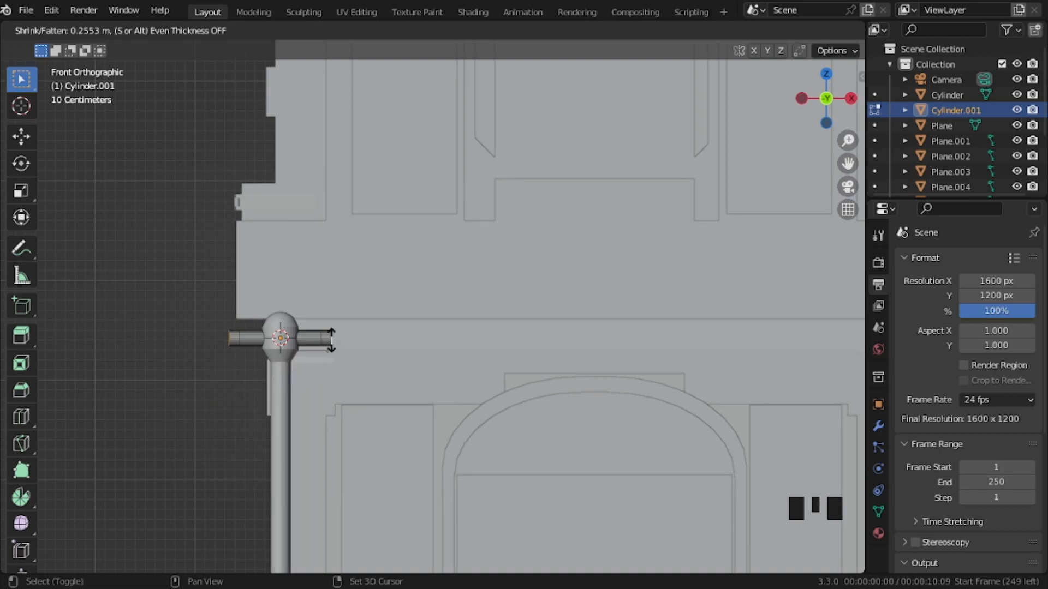
{"action": "left_click", "coordinate": [351, 314]}
Step: Move the extruded crossbar ends down along Z so both arms slope downward
{"action": "key", "text": "g"}
{"action": "key", "text": "z"}
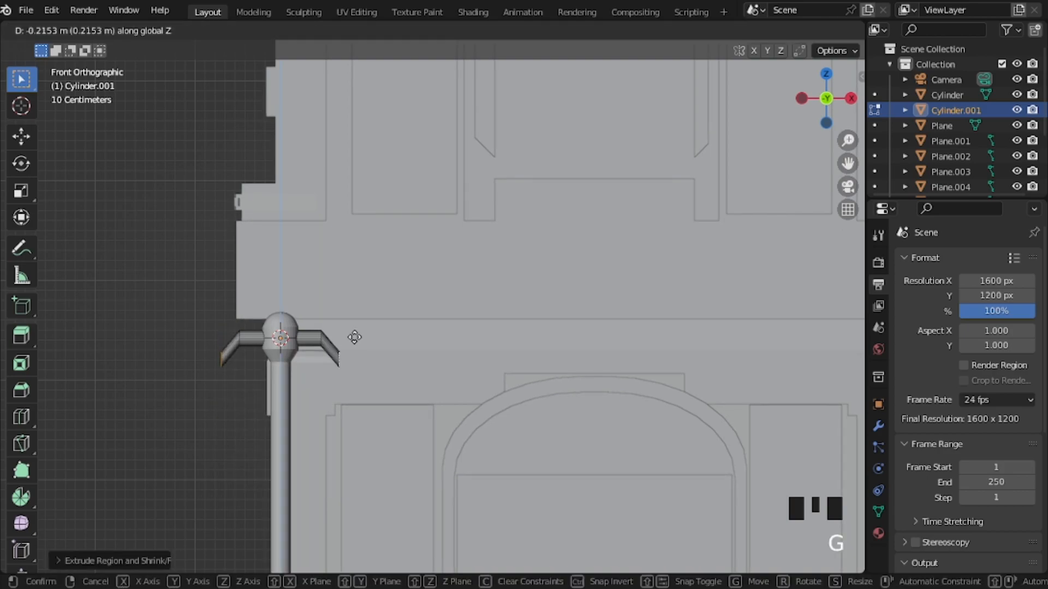
{"action": "left_click", "coordinate": [347, 343]}
{"action": "key", "text": "e"}
{"action": "right_click", "coordinate": [338, 363]}
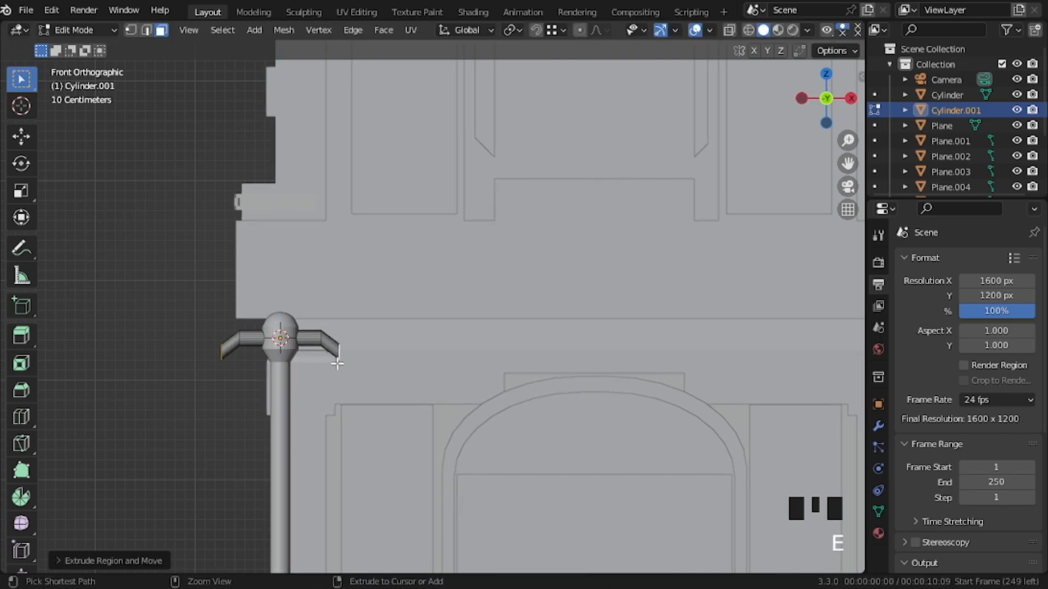
{"action": "key", "text": "ctrl+z"}
Step: Extrude both lowered arm ends outward along their normals by about 0.22 m to form short horizontal tips
{"action": "key", "text": "alt+e"}
{"action": "left_click", "coordinate": [340, 368]}
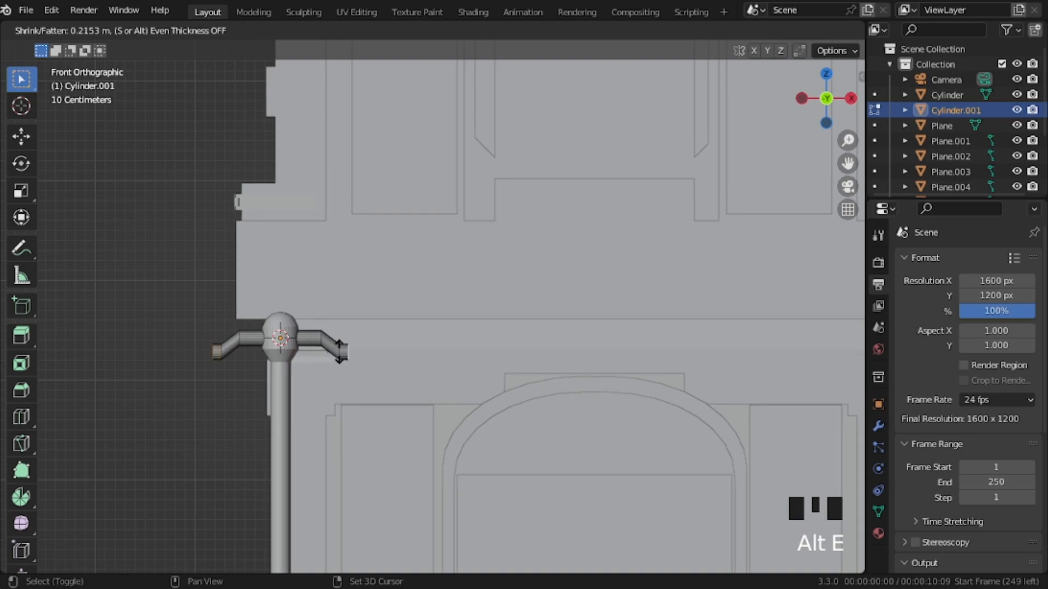
{"action": "left_click", "coordinate": [339, 351]}
{"action": "key", "text": "g"}
{"action": "key", "text": "z"}
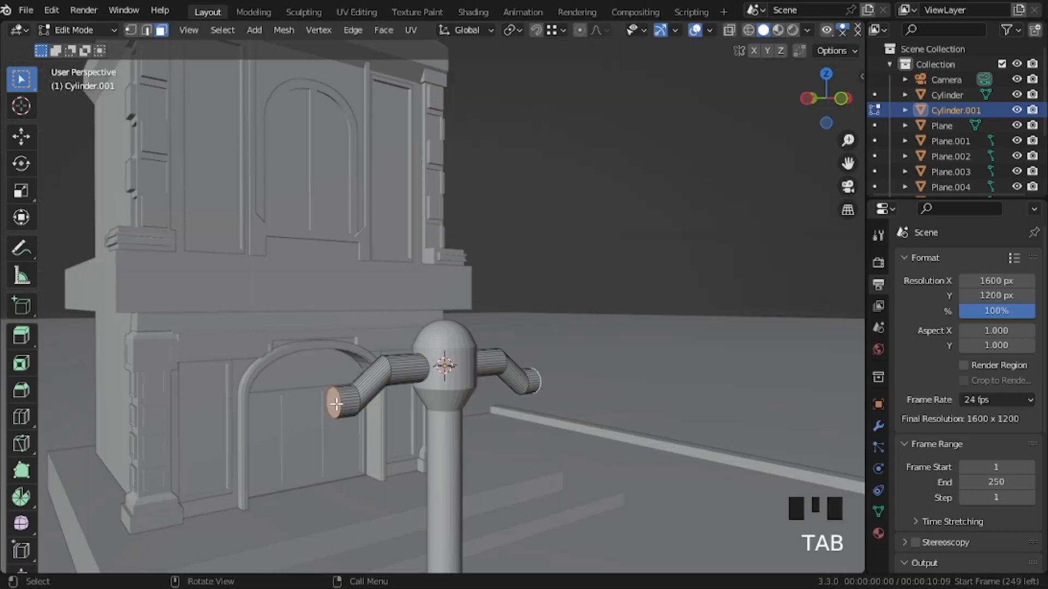
{"action": "left_click", "coordinate": [423, 425]}
{"action": "key", "text": "Tab"}
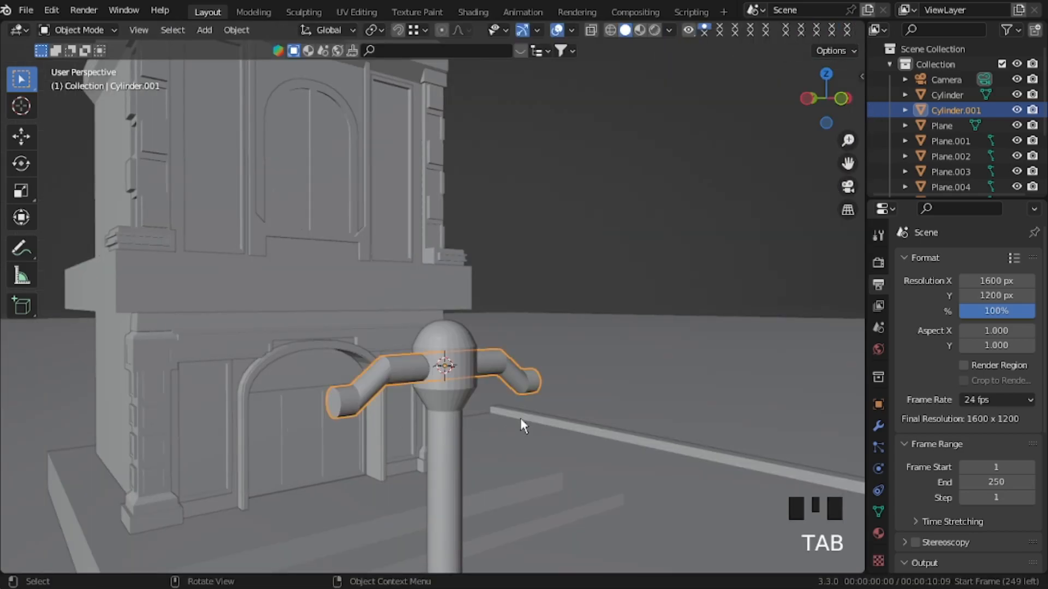
Step: Join the crossbar to the lamp pole as one object and shade it smooth
{"action": "middle_click_drag", "start_coordinate": [489, 418], "coordinate": [381, 388]}
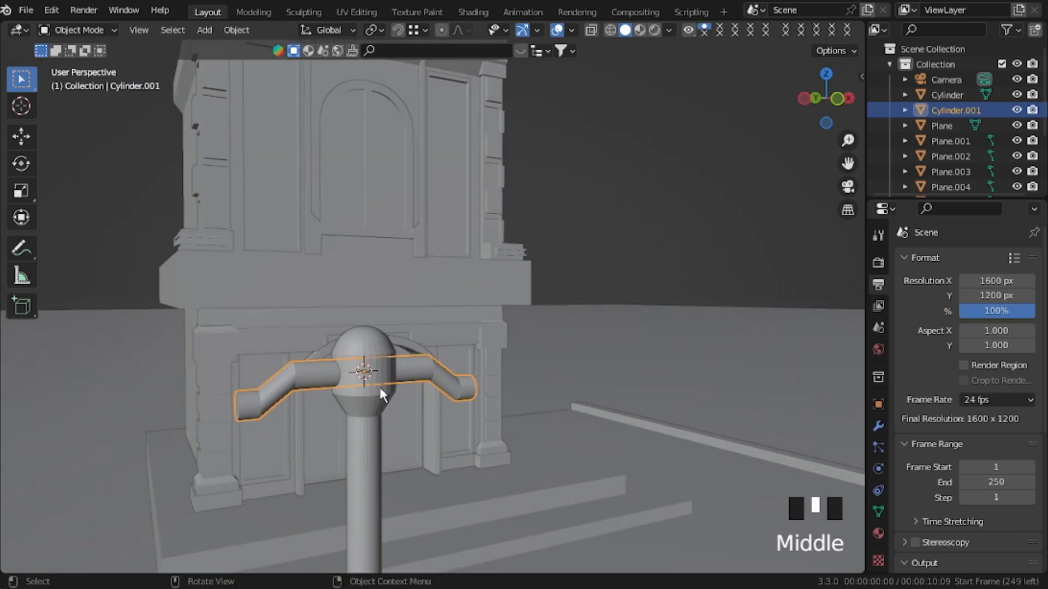
{"action": "left_click", "coordinate": [369, 382], "text": "shift"}
{"action": "key", "text": "ctrl+j"}
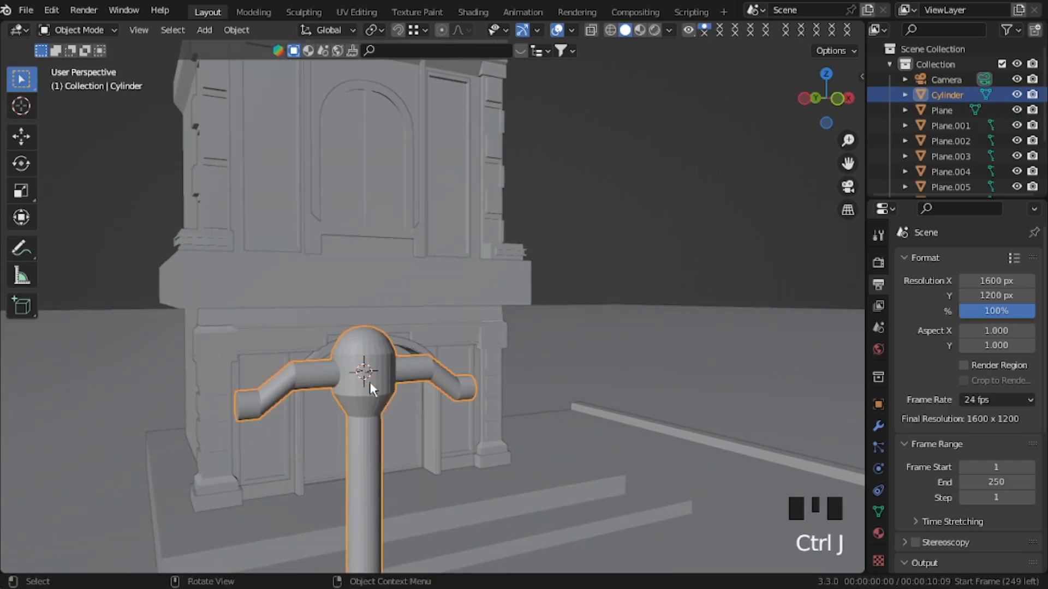
{"action": "right_click", "coordinate": [369, 382]}
{"action": "left_click", "coordinate": [344, 230]}
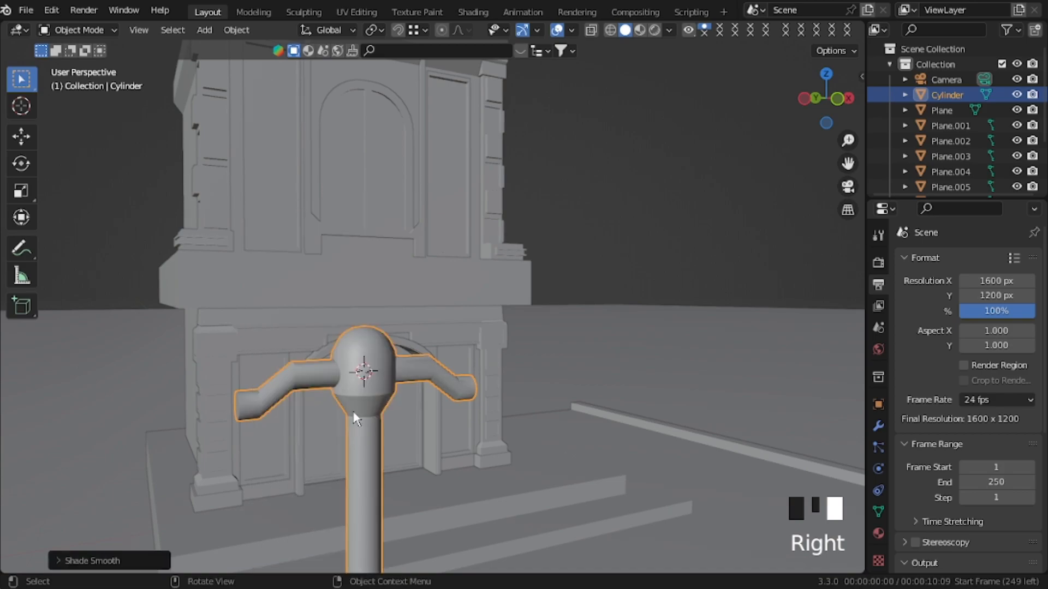
Step: Select the end face of one lamp arm and snap the 3D cursor to it
{"action": "left_click", "coordinate": [355, 378]}
{"action": "key", "text": "Tab"}
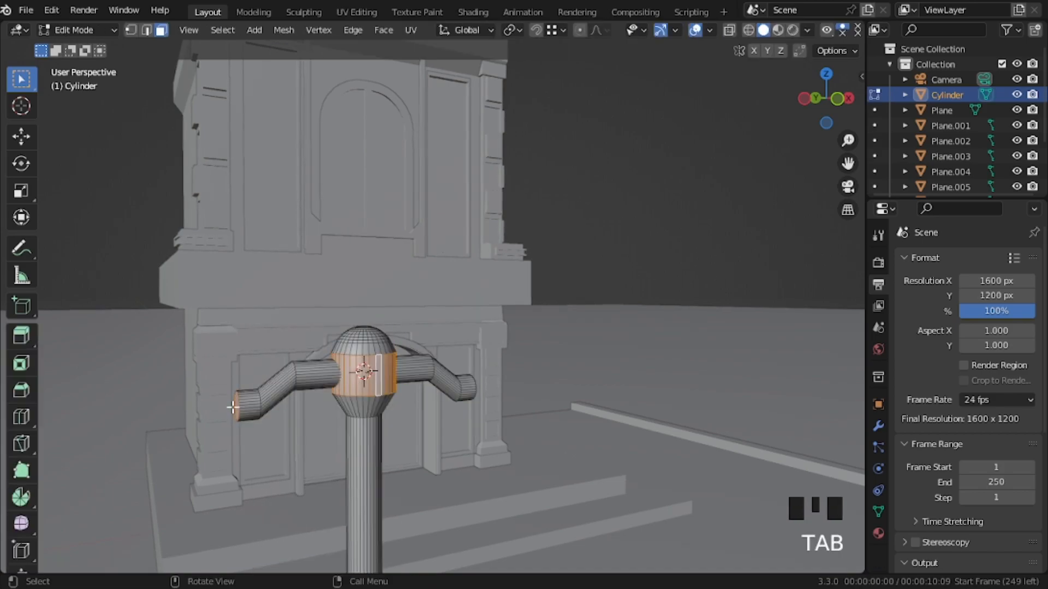
{"action": "left_click", "coordinate": [238, 407]}
{"action": "key", "text": "shift+s"}
{"action": "left_click", "coordinate": [245, 519]}
{"action": "key", "text": "Tab"}
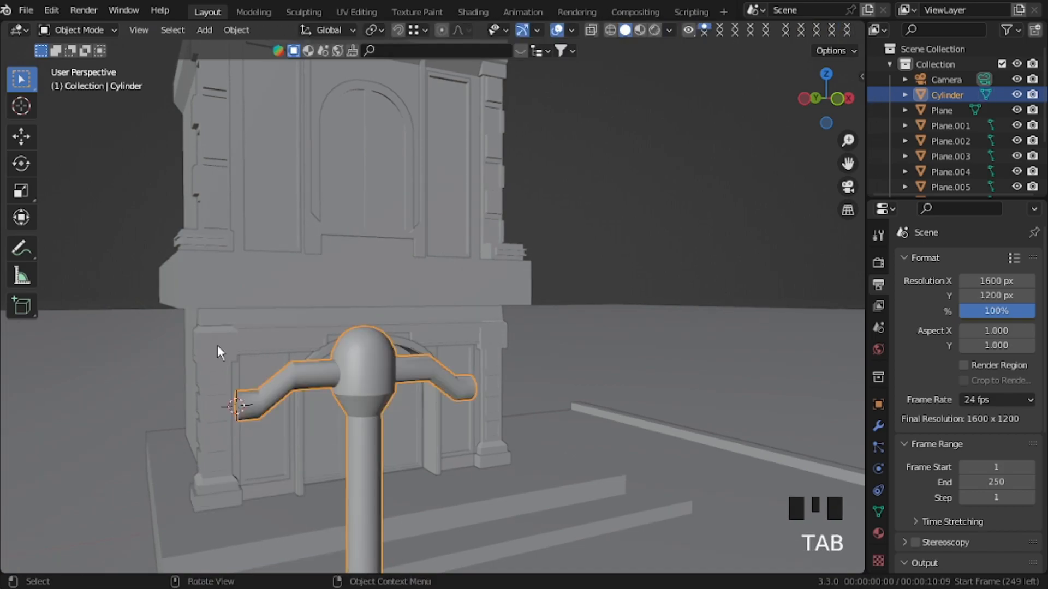
Step: Add a UV sphere at the 3D cursor on the arm's end and scale it down to about 0.23
{"action": "key", "text": "shift+a"}
{"action": "mouse_move", "coordinate": [218, 277]}
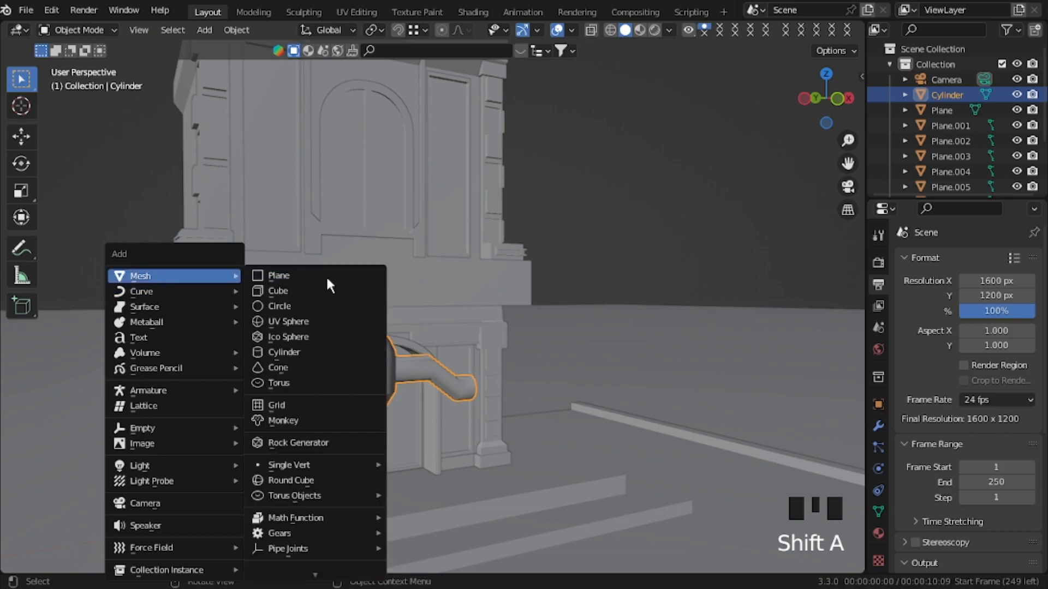
{"action": "left_click", "coordinate": [297, 320]}
{"action": "key", "text": "s"}
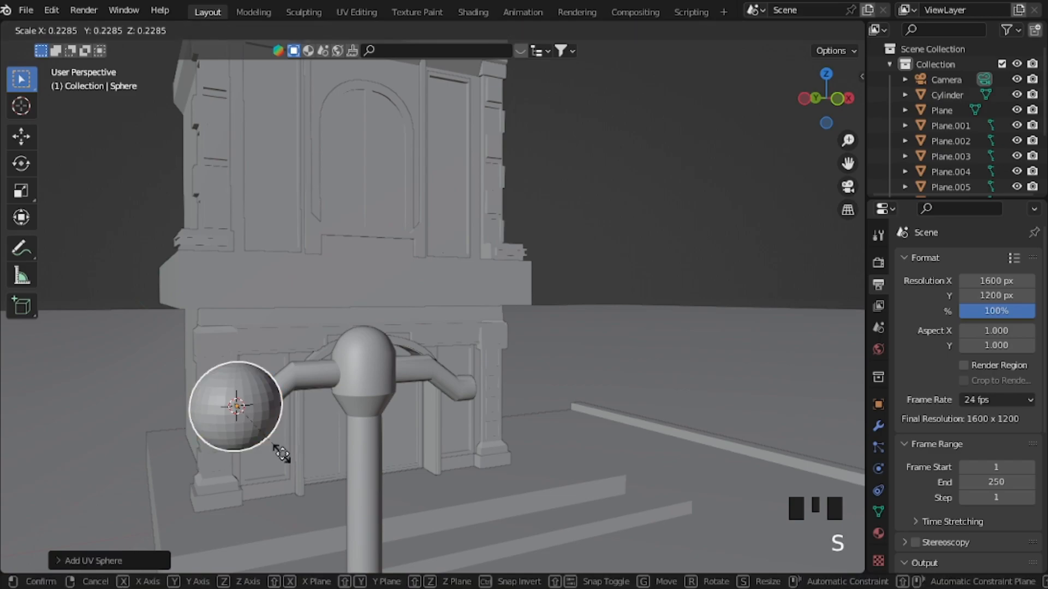
{"action": "left_click", "coordinate": [276, 451]}
Step: Lower the sphere along Z below the lamp arm's end and shift it along X to sit under the tip
{"action": "key", "text": "g"}
{"action": "key", "text": "z"}
{"action": "left_click", "coordinate": [273, 469]}
{"action": "key", "text": "g"}
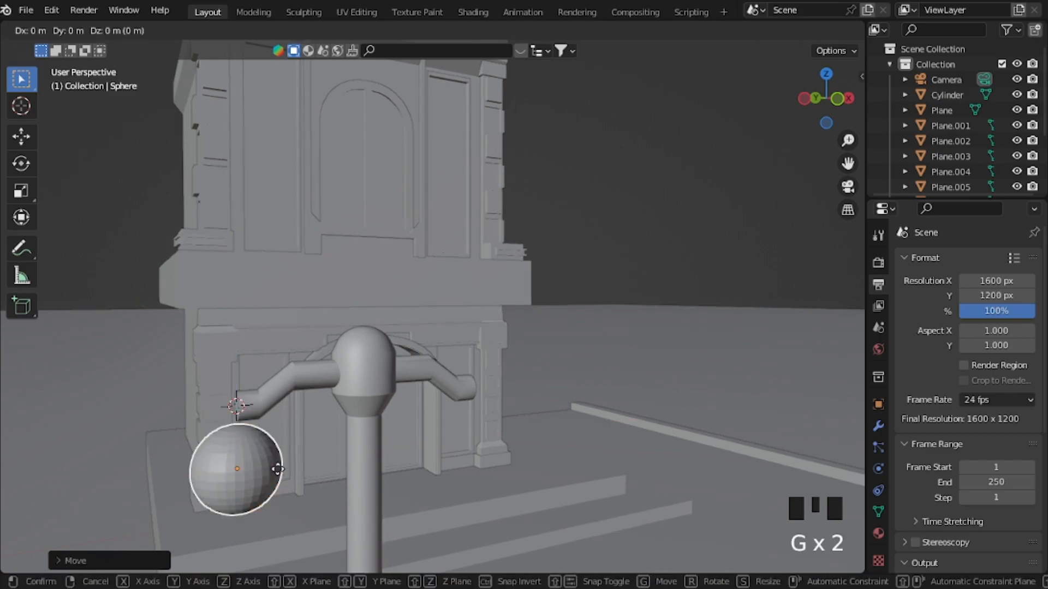
{"action": "key", "text": "x"}
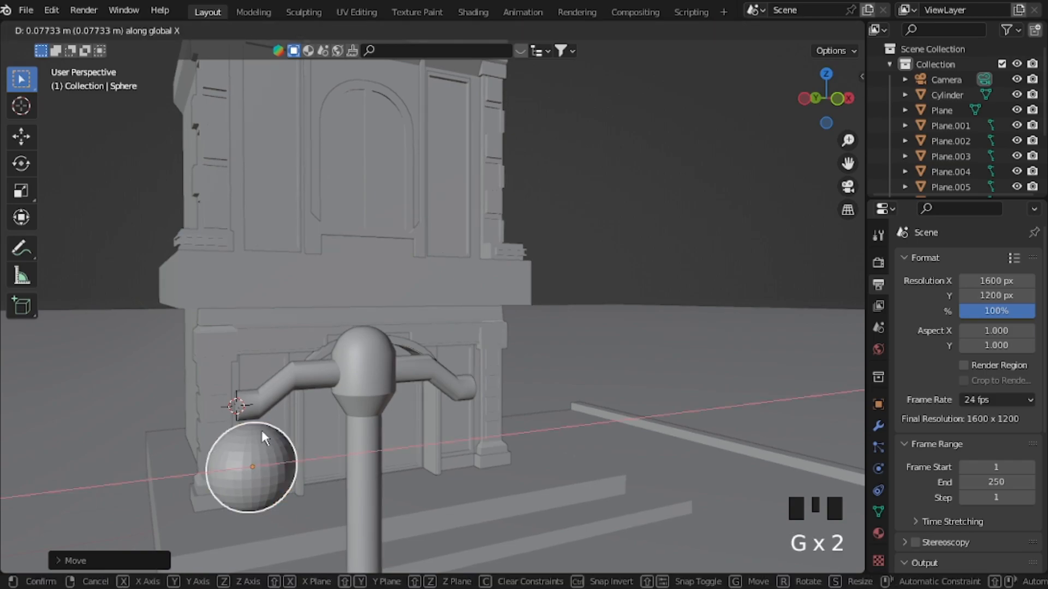
{"action": "left_click", "coordinate": [262, 431]}
Step: Select the sphere's top pole vertex, grow the selection four times, and separate that cap into its own object
{"action": "key", "text": "Tab"}
{"action": "key", "text": "1"}
{"action": "middle_click", "coordinate": [244, 429]}
{"action": "key", "text": "shift+grave"}
{"action": "key", "text": "w"}
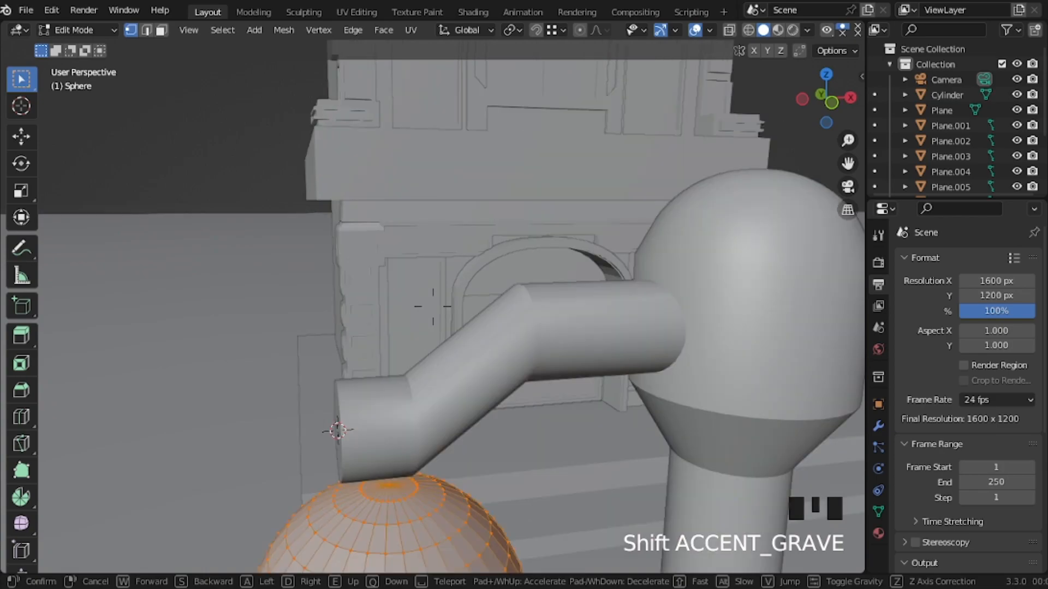
{"action": "key", "text": "s"}
{"action": "key", "text": "w"}
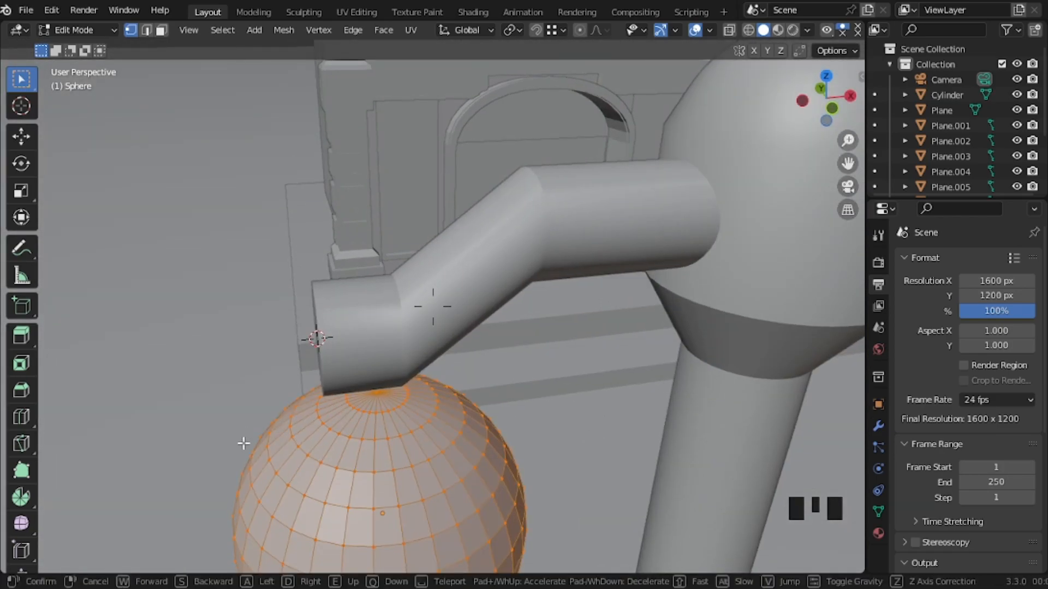
{"action": "left_click", "coordinate": [243, 444]}
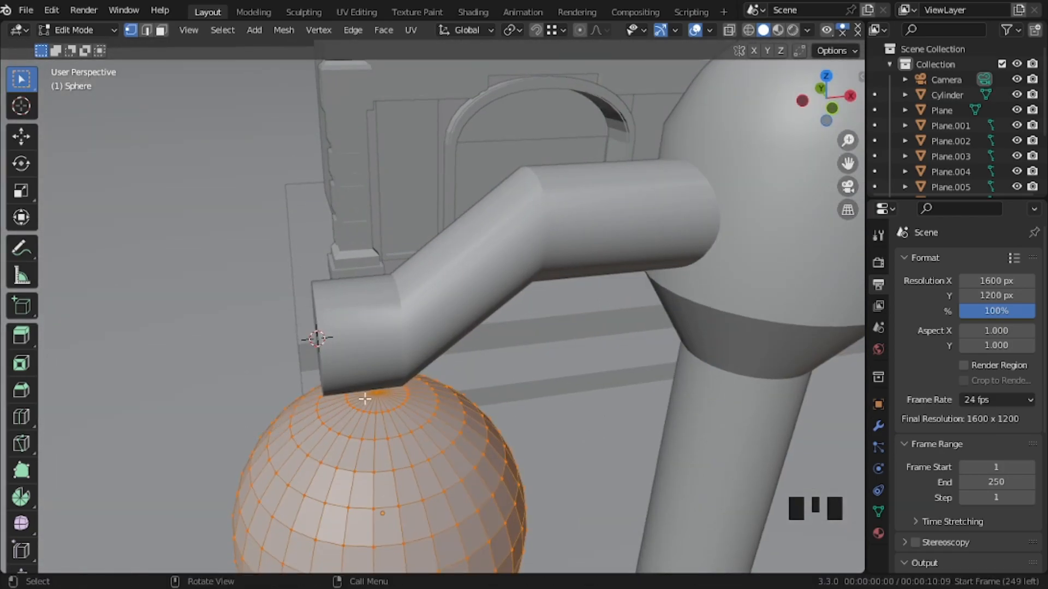
{"action": "left_click", "coordinate": [372, 395]}
{"action": "key", "text": "ctrl+KP_Add"}
{"action": "key", "text": "ctrl+KP_Add"}
{"action": "key", "text": "ctrl+KP_Add"}
{"action": "key", "text": "ctrl+KP_Add"}
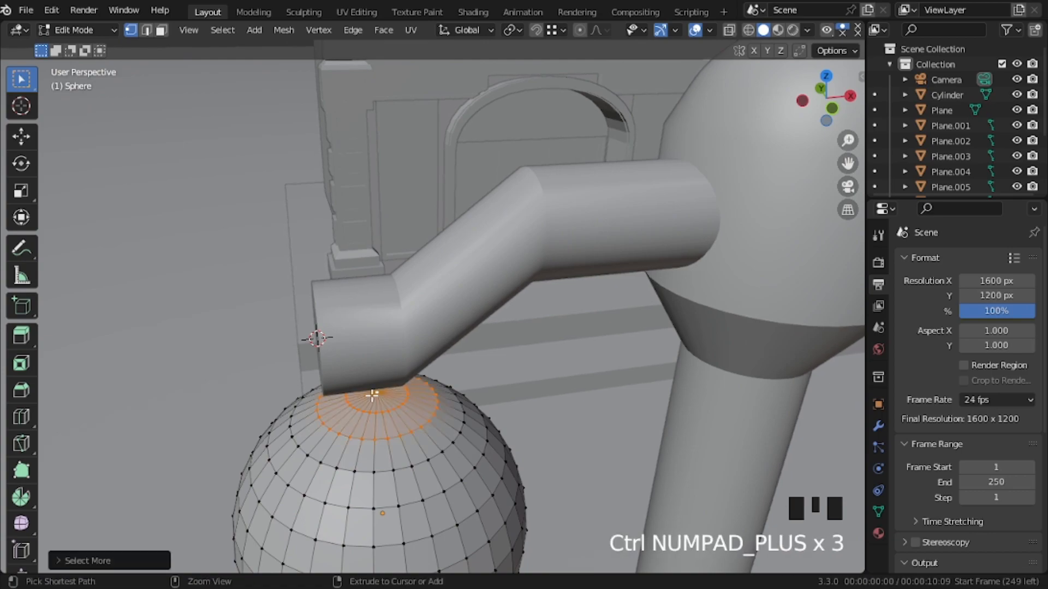
{"action": "key", "text": "p"}
{"action": "left_click", "coordinate": [372, 397]}
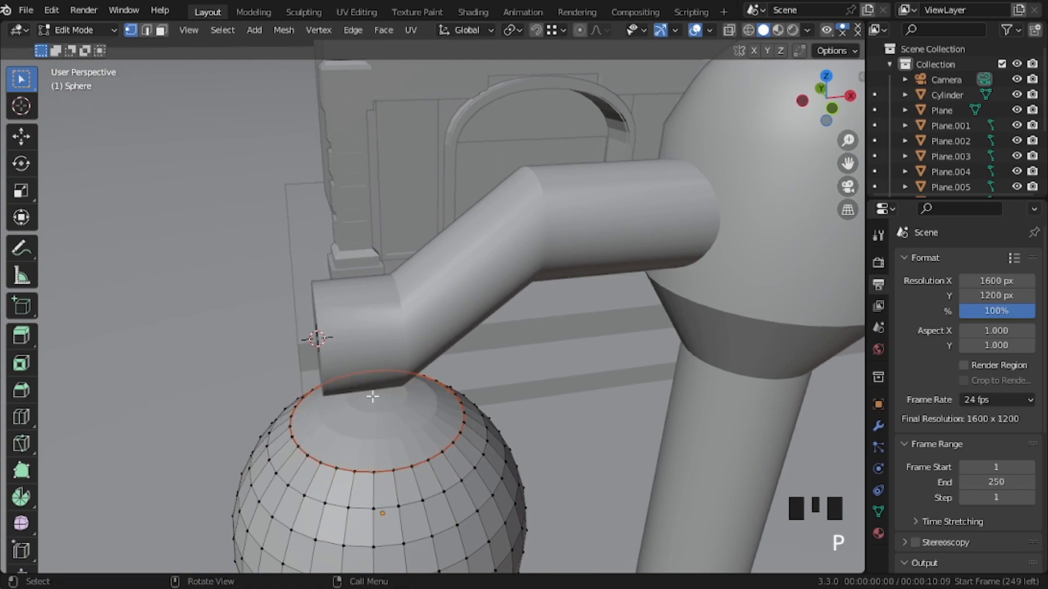
Step: Select all faces of the separated cap and extrude them slightly outward along their normals to give it thickness
{"action": "key", "text": "Tab"}
{"action": "left_click", "coordinate": [394, 423]}
{"action": "key", "text": "Tab"}
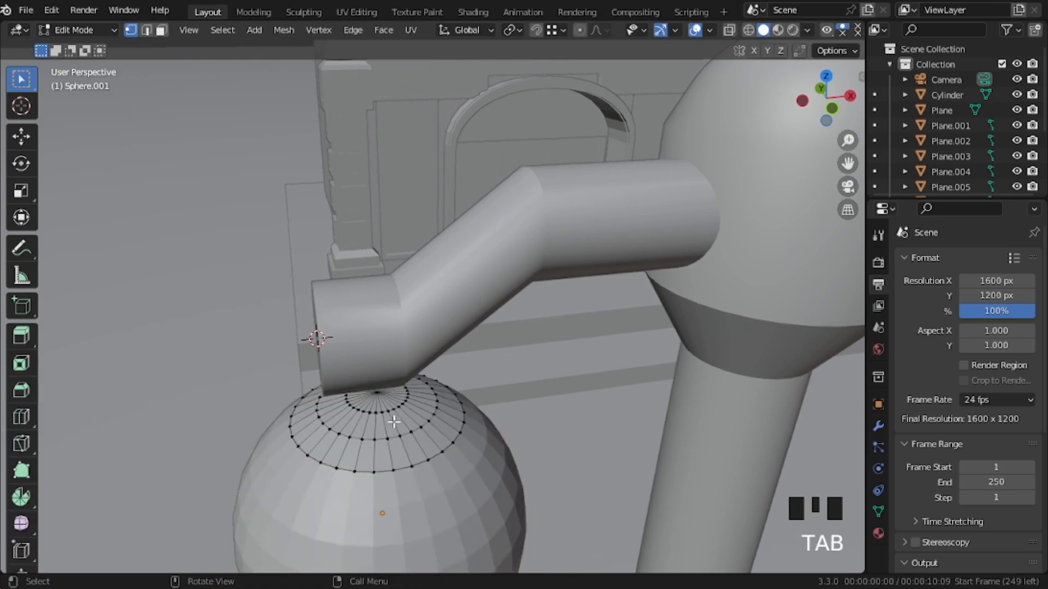
{"action": "key", "text": "3"}
{"action": "left_click", "coordinate": [383, 399], "text": "alt"}
{"action": "key", "text": "1"}
{"action": "left_click", "coordinate": [383, 399]}
{"action": "key", "text": "ctrl+KP_Add"}
{"action": "key", "text": "ctrl+KP_Add"}
{"action": "key", "text": "ctrl+KP_Add"}
{"action": "key", "text": "ctrl+KP_Add"}
{"action": "key", "text": "ctrl+KP_Add"}
{"action": "key", "text": "ctrl+KP_Add"}
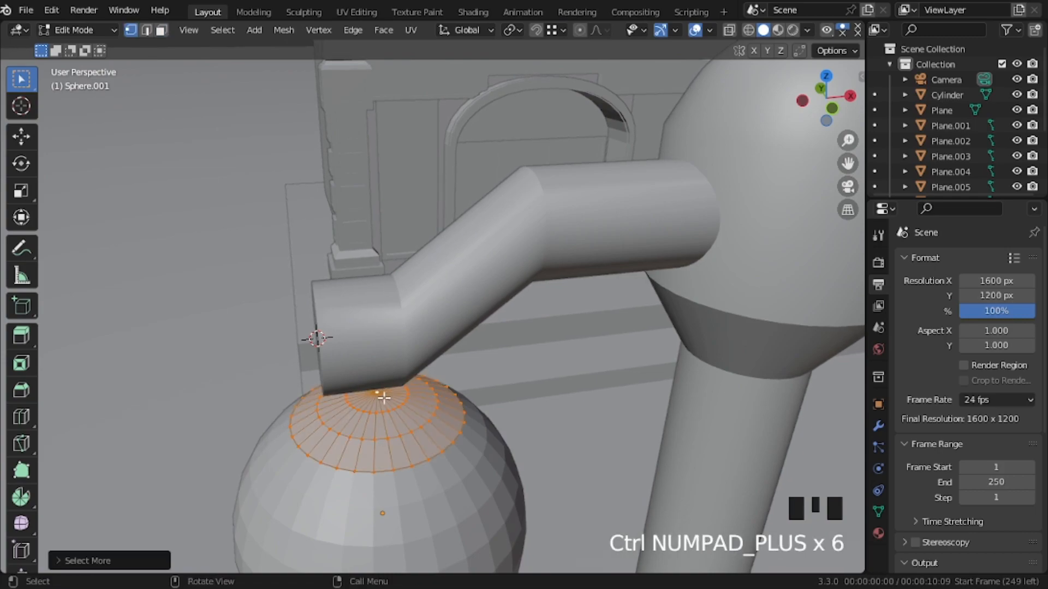
{"action": "key", "text": "3"}
{"action": "key", "text": "alt+e"}
{"action": "left_click", "coordinate": [383, 396]}
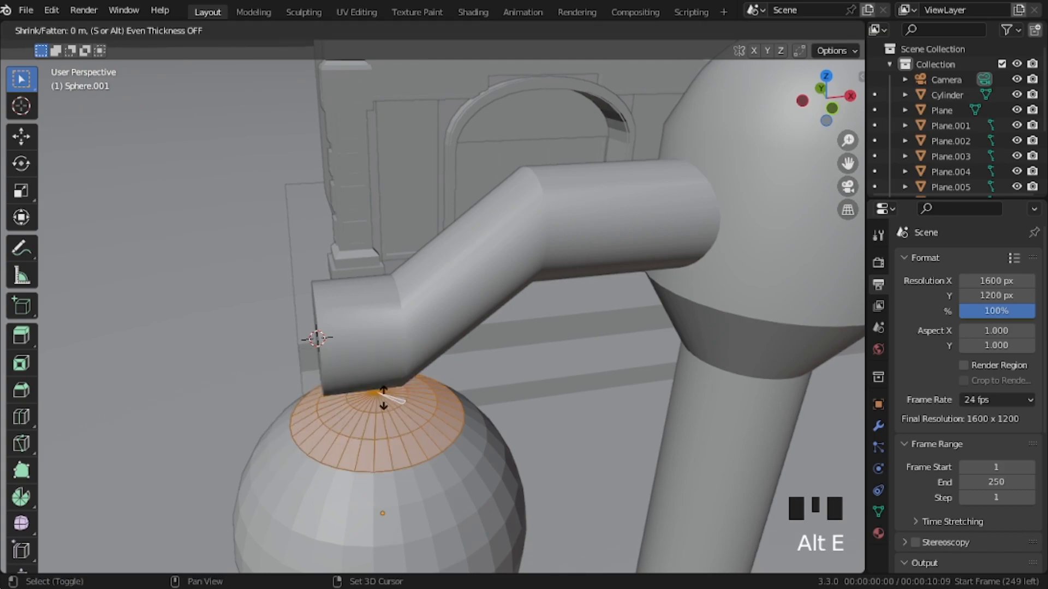
{"action": "left_click", "coordinate": [386, 414]}
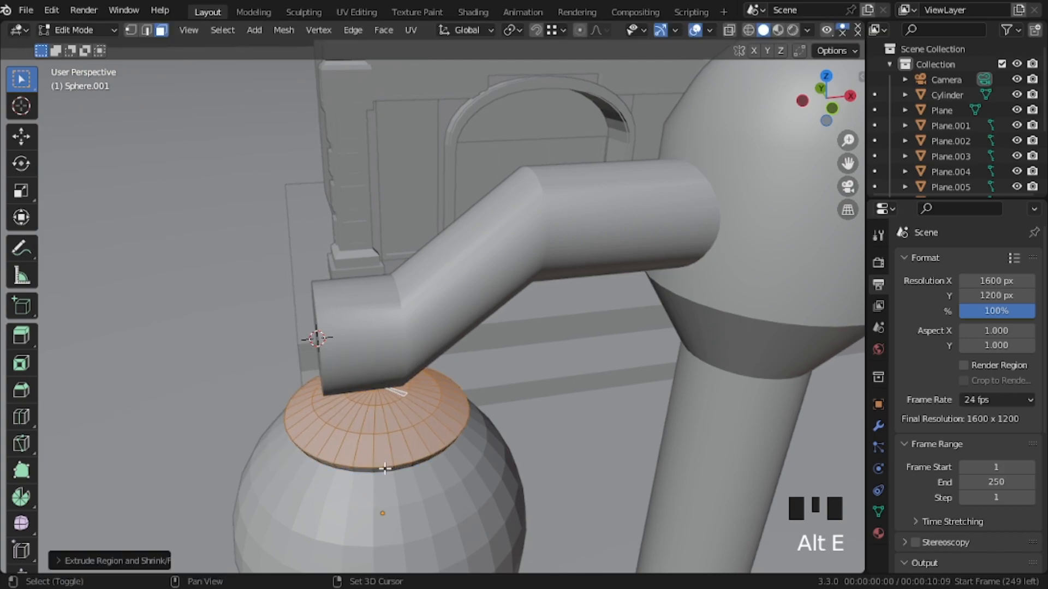
Step: Select the innermost ring of faces on top of the cap and extrude it up into the lamp arm as a neck
{"action": "left_click", "coordinate": [383, 397]}
{"action": "left_click", "coordinate": [403, 391]}
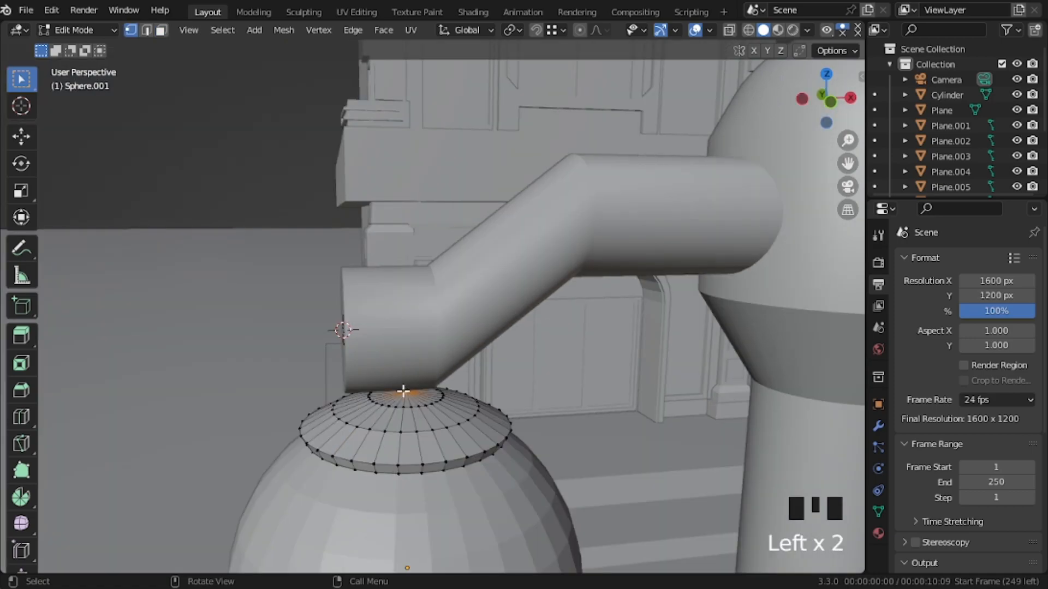
{"action": "key", "text": "ctrl+KP_Add"}
{"action": "key", "text": "3"}
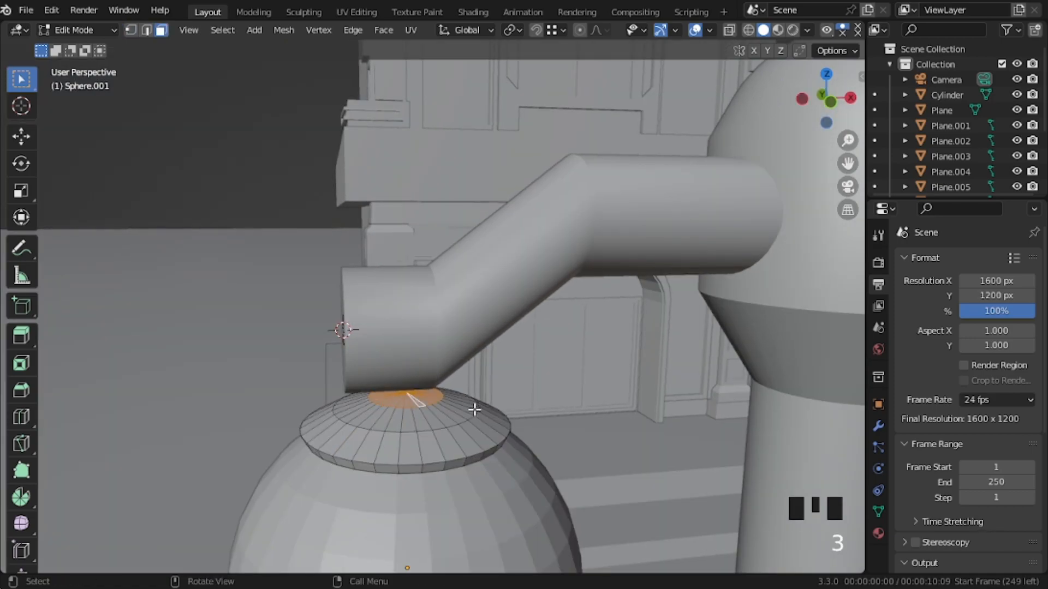
{"action": "key", "text": "e"}
{"action": "left_click", "coordinate": [468, 361]}
Step: Apply auto smooth shading to the cap and to the globe below it
{"action": "key", "text": "Tab"}
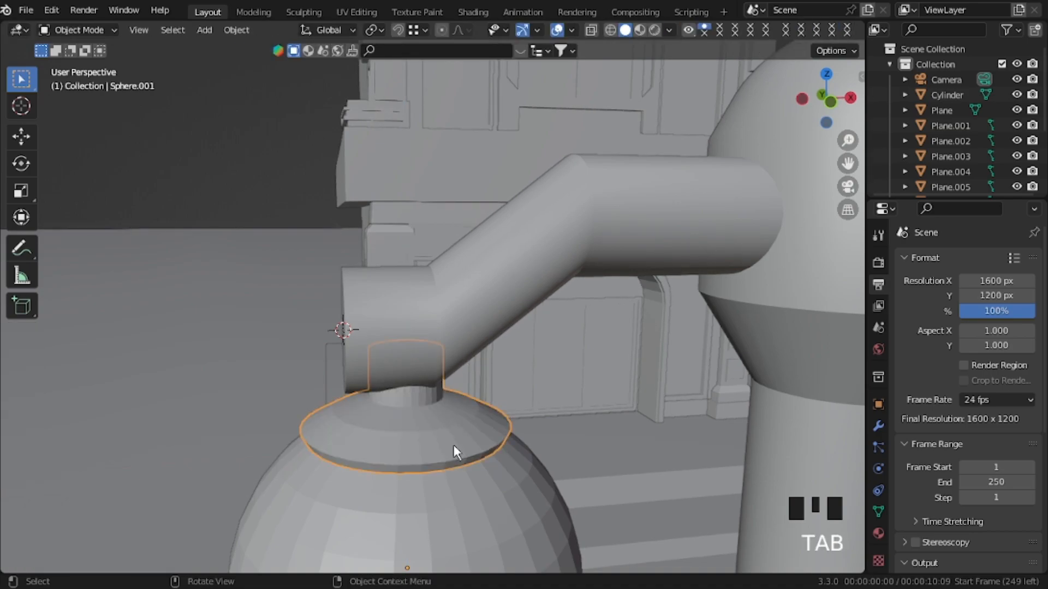
{"action": "right_click", "coordinate": [436, 445]}
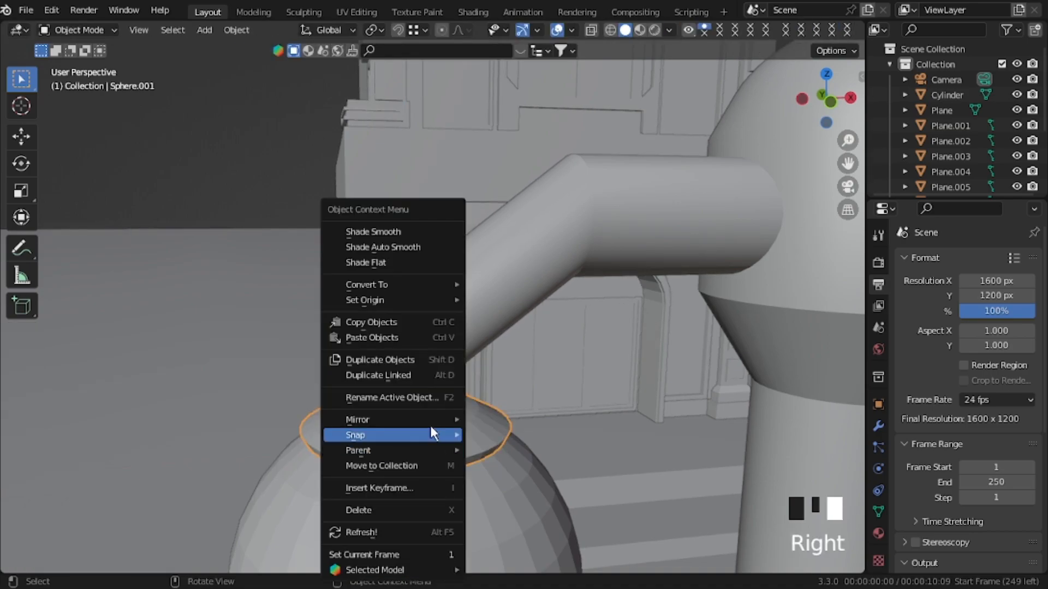
{"action": "left_click", "coordinate": [372, 248]}
{"action": "key", "text": "shift+grave"}
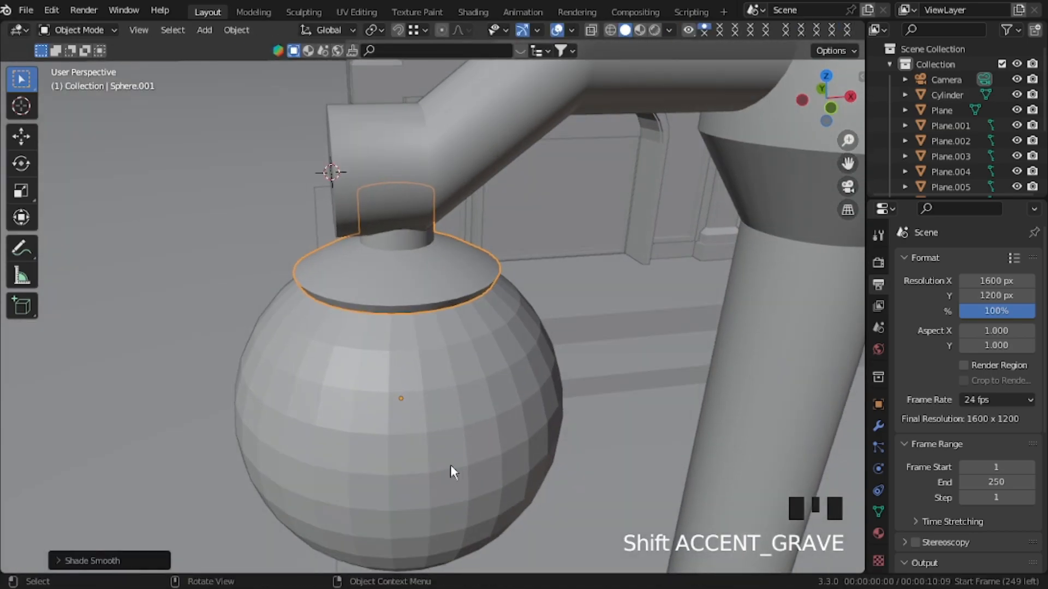
{"action": "left_click", "coordinate": [416, 347]}
{"action": "right_click", "coordinate": [404, 241]}
{"action": "left_click", "coordinate": [405, 237]}
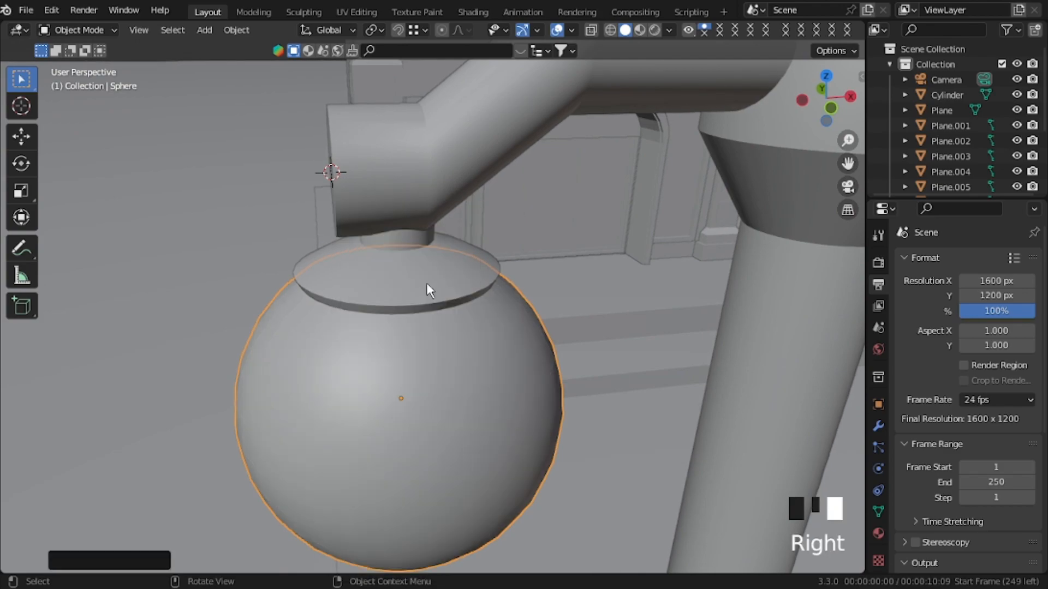
Step: Duplicate the globe and its cap about 1.25 m along X to hang under the opposite lamp arm
{"action": "left_click", "coordinate": [427, 283], "text": "shift"}
{"action": "key", "text": "KP_1"}
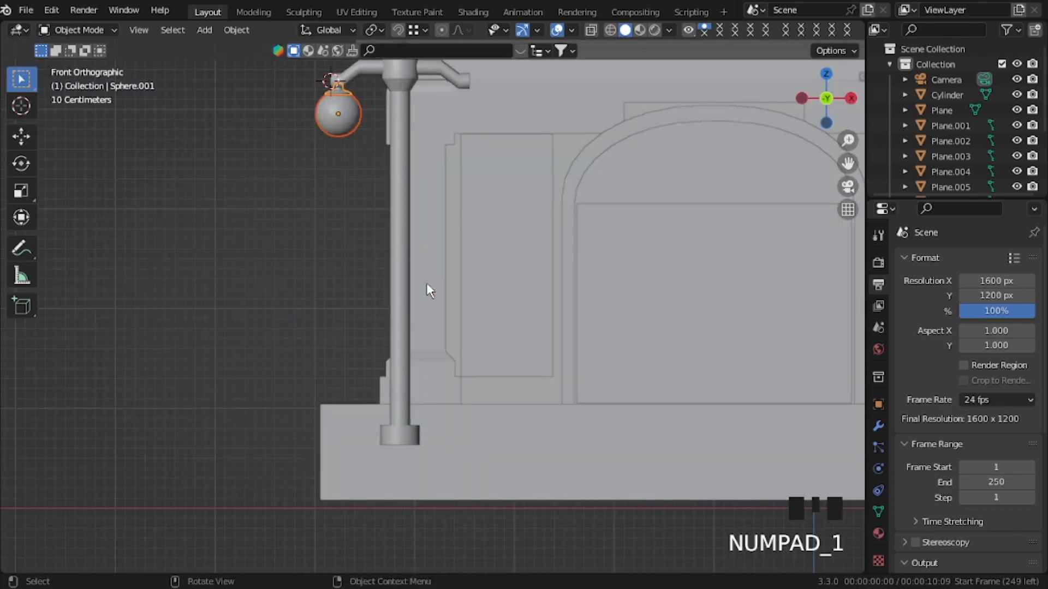
{"action": "middle_click_drag", "start_coordinate": [372, 309], "coordinate": [373, 313], "text": "shift"}
{"action": "key", "text": "shift+d"}
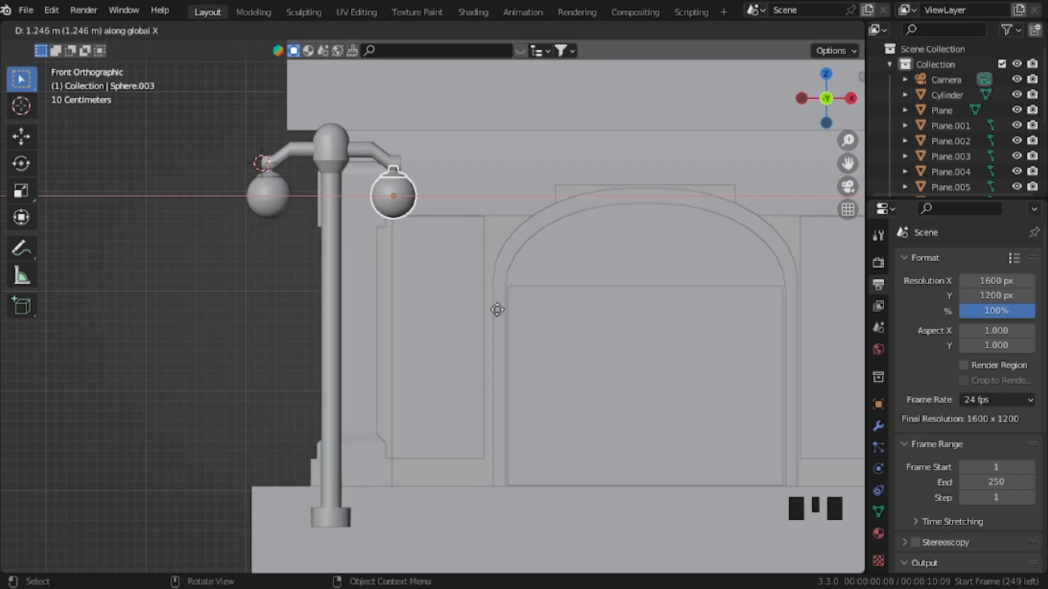
{"action": "left_click", "coordinate": [496, 309]}
Step: Join the two globes into one object and select the globes, caps and pole of the lamp together
{"action": "left_click", "coordinate": [268, 196]}
{"action": "left_click", "coordinate": [395, 206], "text": "shift"}
{"action": "key", "text": "ctrl+j"}
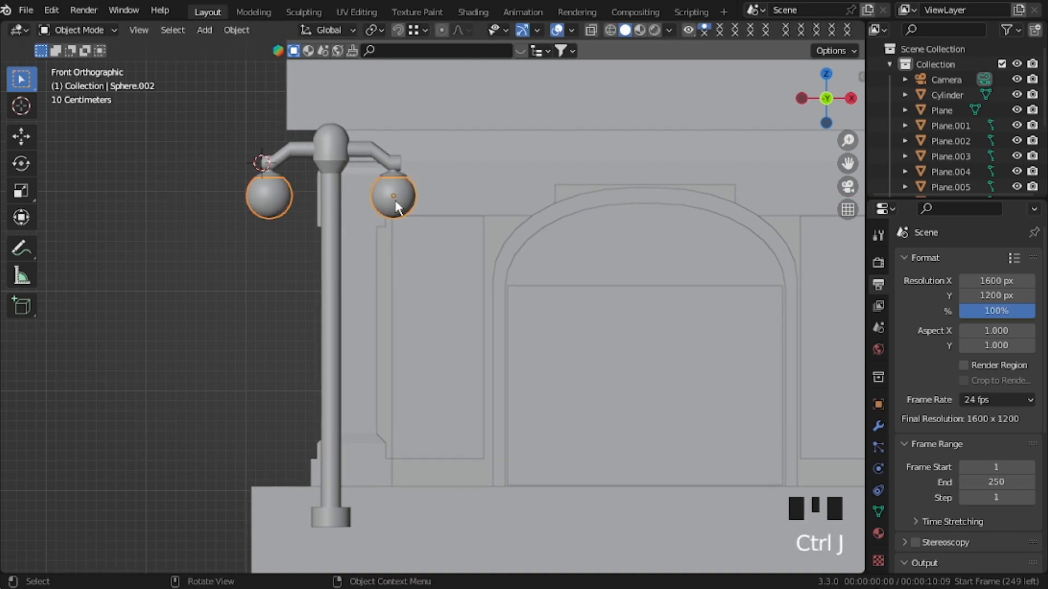
{"action": "left_click", "coordinate": [266, 168]}
{"action": "left_click", "coordinate": [391, 169], "text": "shift"}
{"action": "key", "text": "ctrl+z"}
{"action": "left_click", "coordinate": [392, 169], "text": "shift"}
{"action": "key", "text": "ctrl+z"}
{"action": "left_click", "coordinate": [406, 190], "text": "shift"}
{"action": "left_click", "coordinate": [318, 135], "text": "shift"}
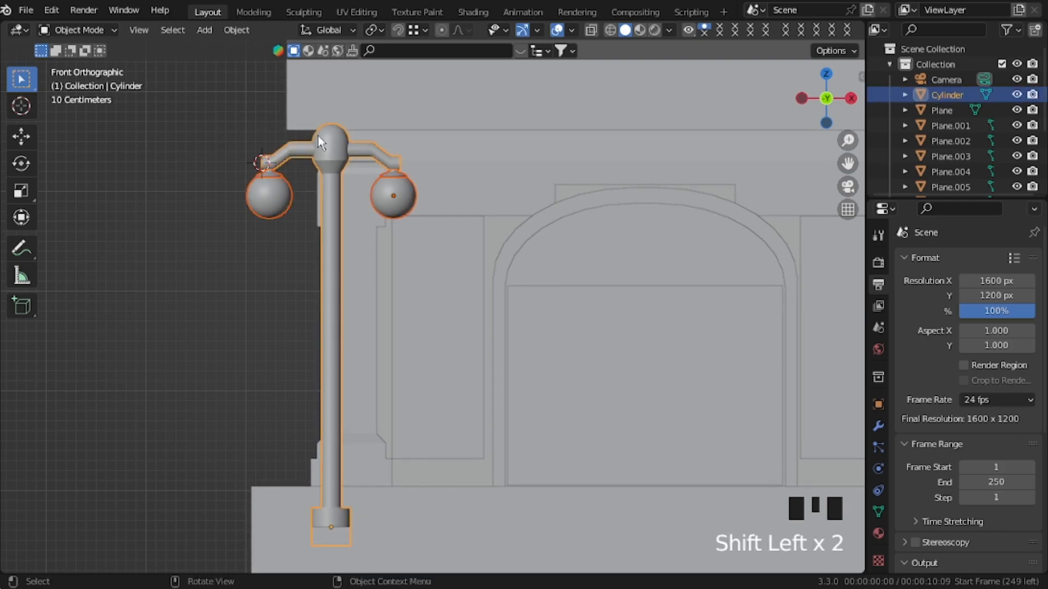
Step: Turn on the wireframe overlay to reveal the edges of the platform and building from above
{"action": "key", "text": "KP_7"}
{"action": "key", "text": "KP_Subtract"}
{"action": "key", "text": "KP_Subtract"}
{"action": "key", "text": "KP_Subtract"}
{"action": "key", "text": "KP_Subtract"}
{"action": "key", "text": "KP_Subtract"}
{"action": "key", "text": "KP_Subtract"}
{"action": "key", "text": "KP_Subtract"}
{"action": "key", "text": "KP_Subtract"}
{"action": "key", "text": "KP_Subtract"}
{"action": "middle_click_drag", "start_coordinate": [317, 136], "coordinate": [436, 294], "text": "shift"}
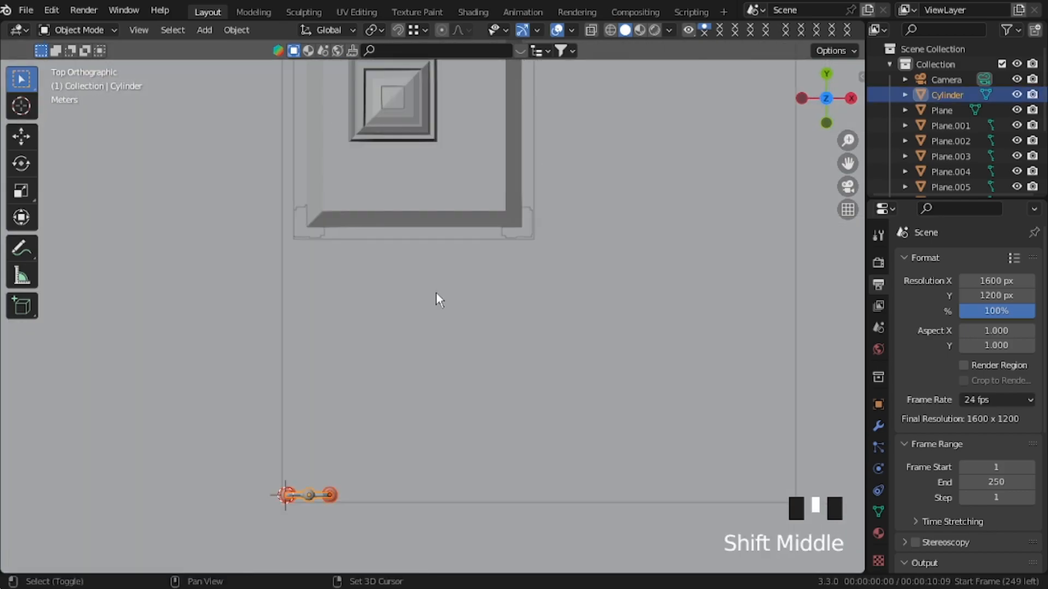
{"action": "left_click", "coordinate": [570, 30]}
{"action": "left_click", "coordinate": [480, 280]}
Step: Duplicate the whole street lamp along Y to stand beside the steps in front of the building
{"action": "middle_click_drag", "start_coordinate": [328, 356], "coordinate": [594, 434]}
{"action": "key", "text": "shift+d"}
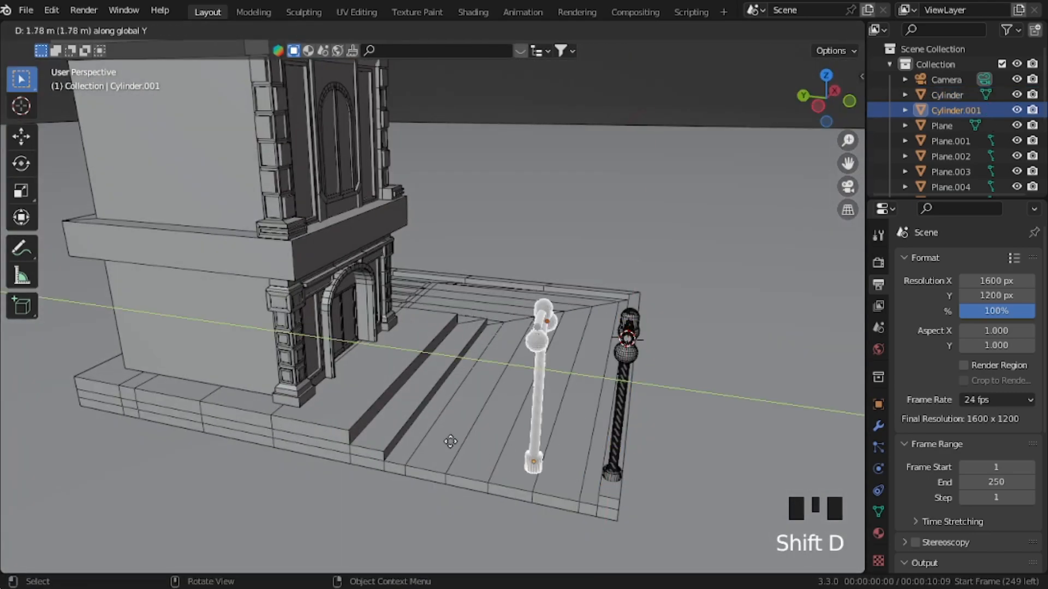
{"action": "left_click", "coordinate": [533, 349]}
Step: Duplicate the lamp beside the steps along X to the far corner of the raised steps
{"action": "middle_click_drag", "start_coordinate": [533, 349], "coordinate": [404, 367]}
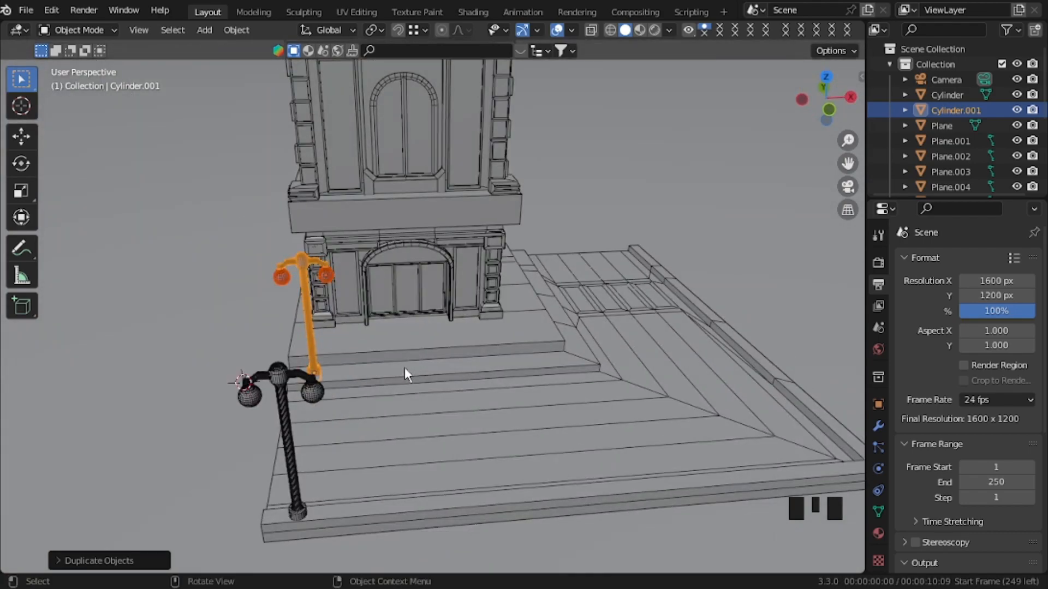
{"action": "key", "text": "KP_7"}
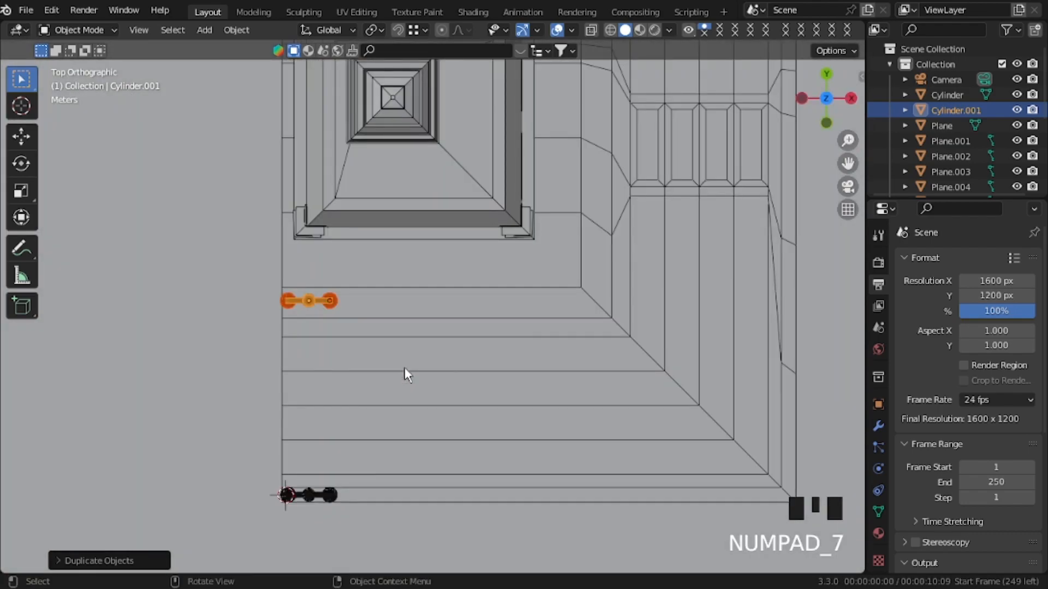
{"action": "middle_click_drag", "start_coordinate": [510, 285], "coordinate": [431, 320], "text": "shift"}
{"action": "key", "text": "shift+d"}
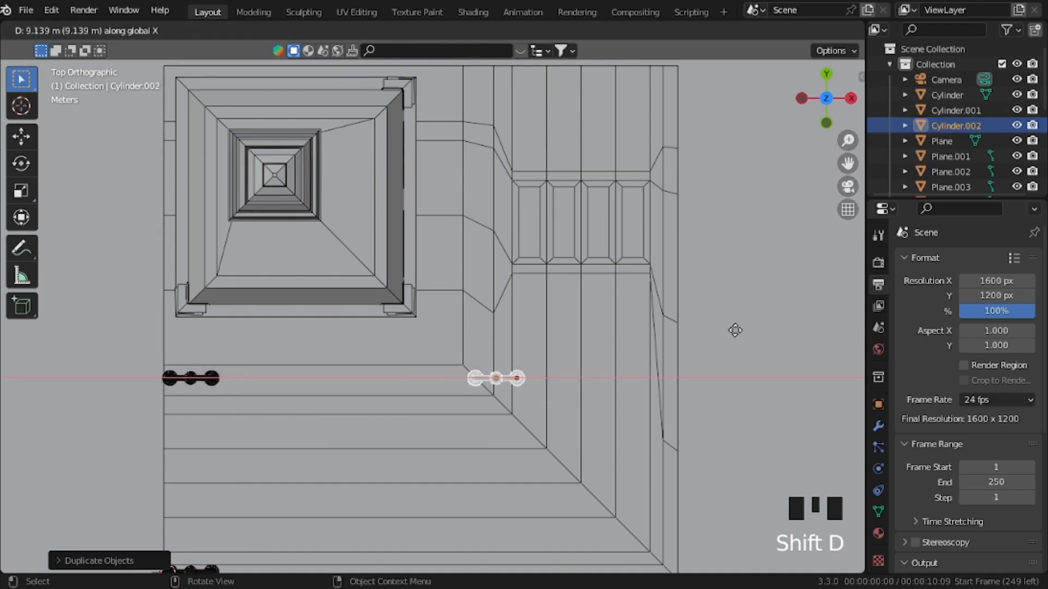
{"action": "left_click", "coordinate": [718, 328]}
Step: Rotate the newest lamp 90° and move it to the rear edge of the platform beside the building
{"action": "left_click", "coordinate": [374, 29]}
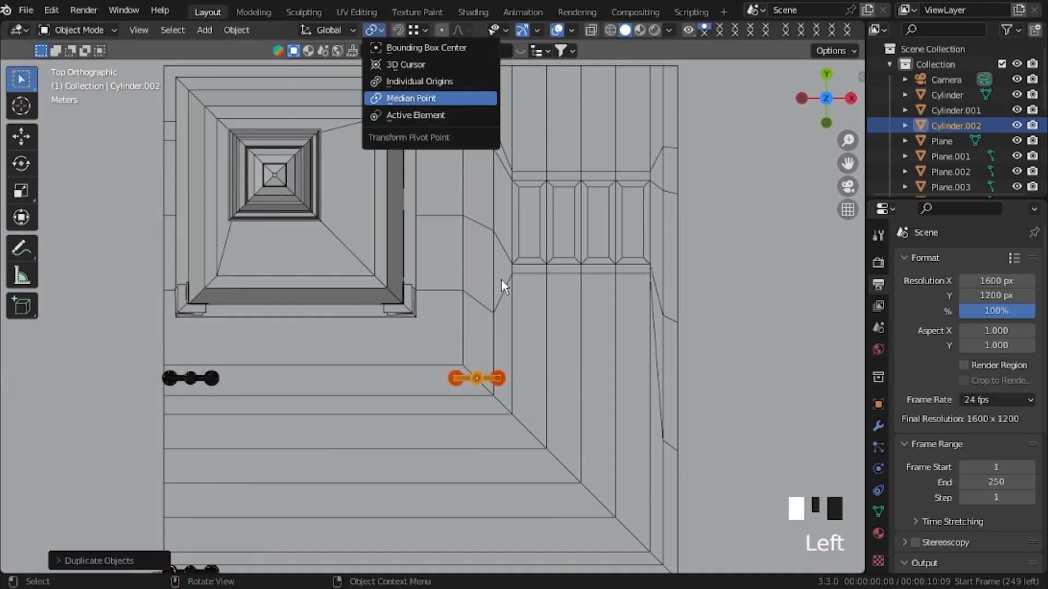
{"action": "type", "text": "r90"}
{"action": "key", "text": "Return"}
{"action": "key", "text": "g"}
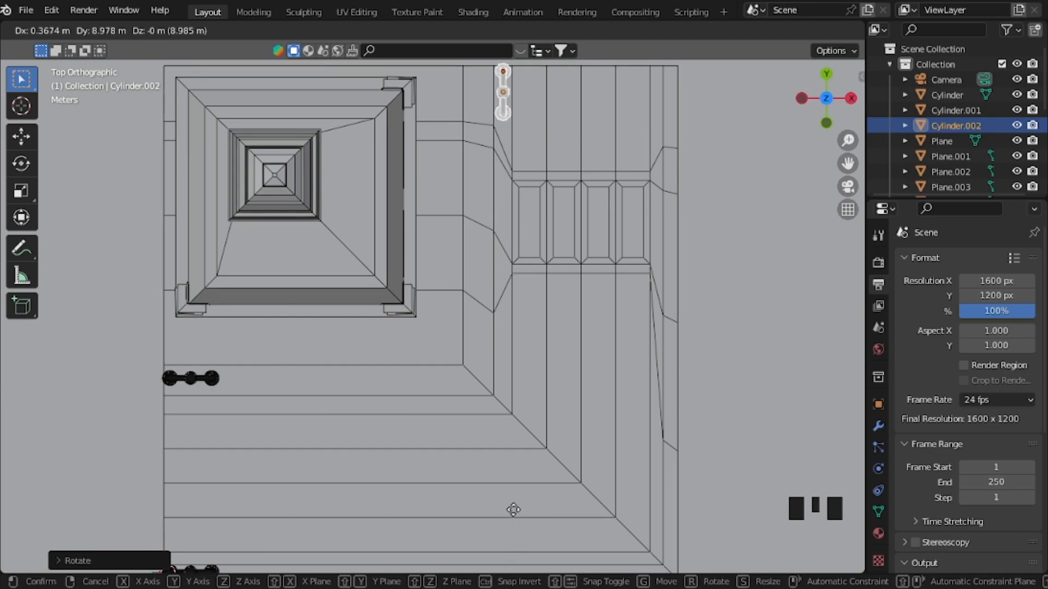
{"action": "left_click", "coordinate": [516, 518]}
Step: Rotate the rear lamp another 90° and adjust its position along X on the platform's rear edge
{"action": "type", "text": "r90"}
{"action": "key", "text": "Return"}
{"action": "key", "text": "g"}
{"action": "key", "text": "x"}
{"action": "left_click", "coordinate": [624, 152]}
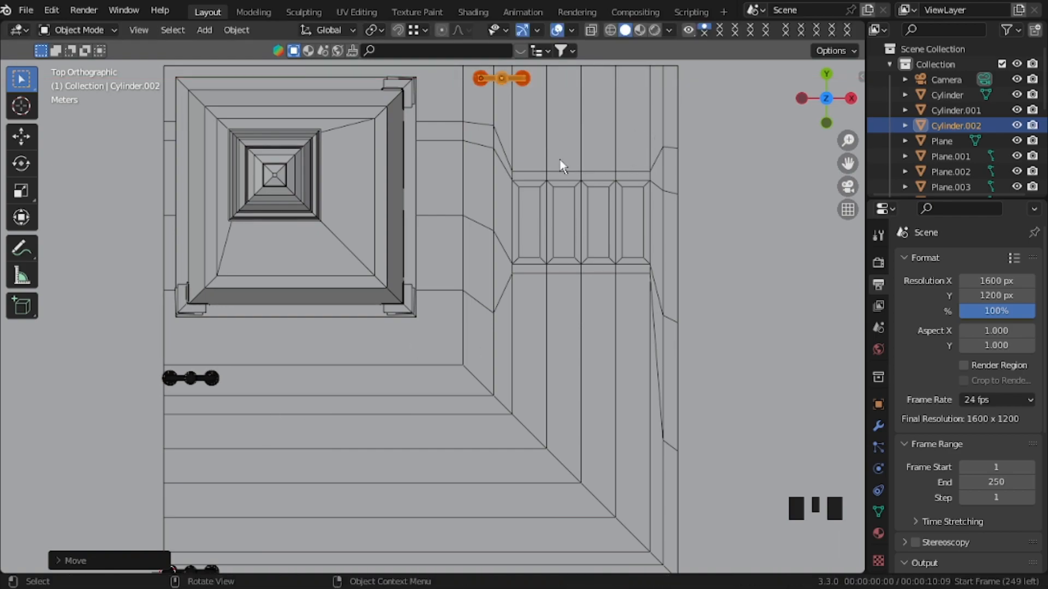
Step: Duplicate the rear lamp along X to the platform's outer rear corner and fine-tune its X position on the rim
{"action": "key", "text": "shift+d"}
{"action": "key", "text": "x"}
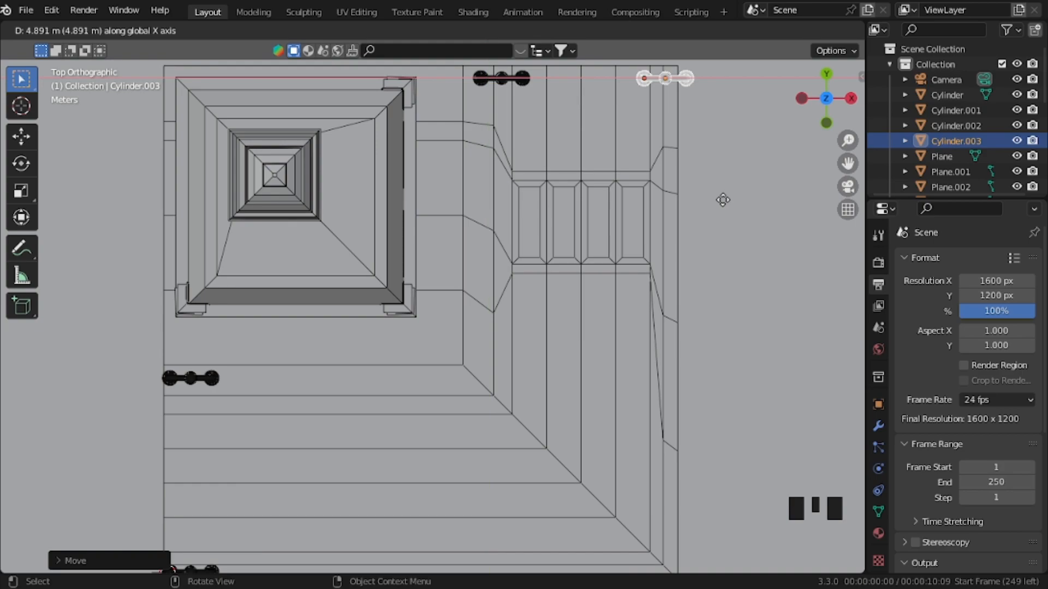
{"action": "left_click", "coordinate": [715, 200]}
{"action": "middle_click_drag", "start_coordinate": [706, 199], "coordinate": [713, 284]}
{"action": "key", "text": "g"}
{"action": "key", "text": "x"}
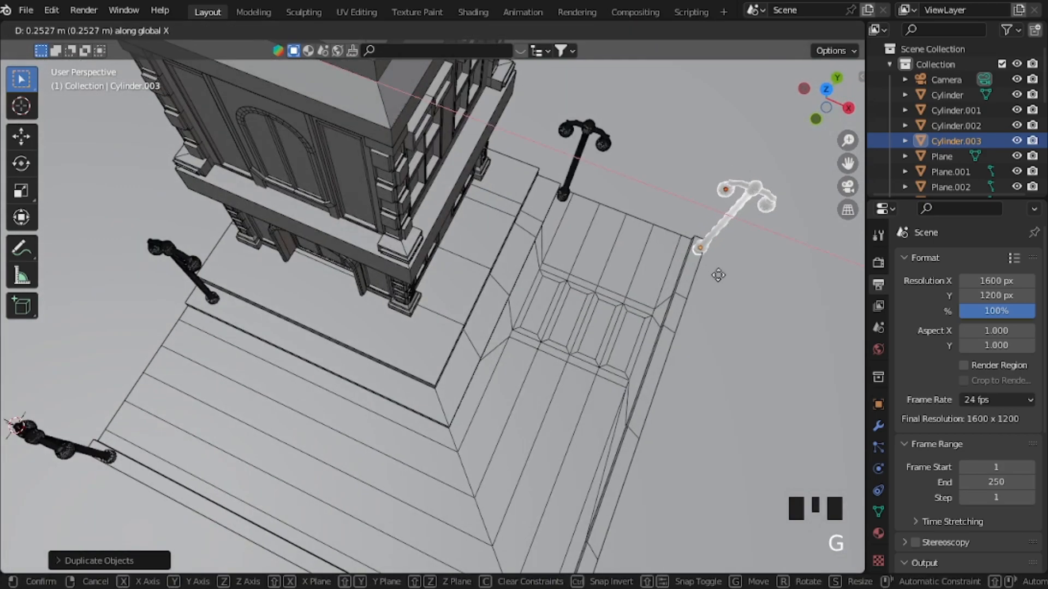
Step: Place the duplicated street lamp on the platform's far corner along the X axis and turn off the wireframe overlay
{"action": "left_click", "coordinate": [698, 266]}
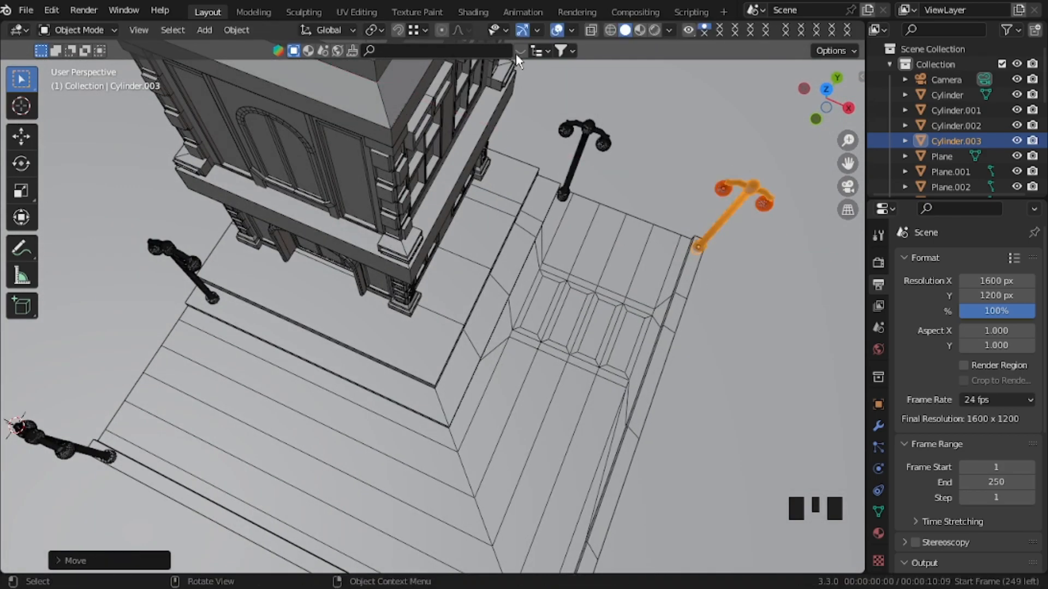
{"action": "left_click", "coordinate": [571, 30]}
{"action": "left_click", "coordinate": [477, 290]}
Step: Rotate the post and globes of the street lamp at the step's front corner 90° around the Z axis
{"action": "key", "text": "shift+grave"}
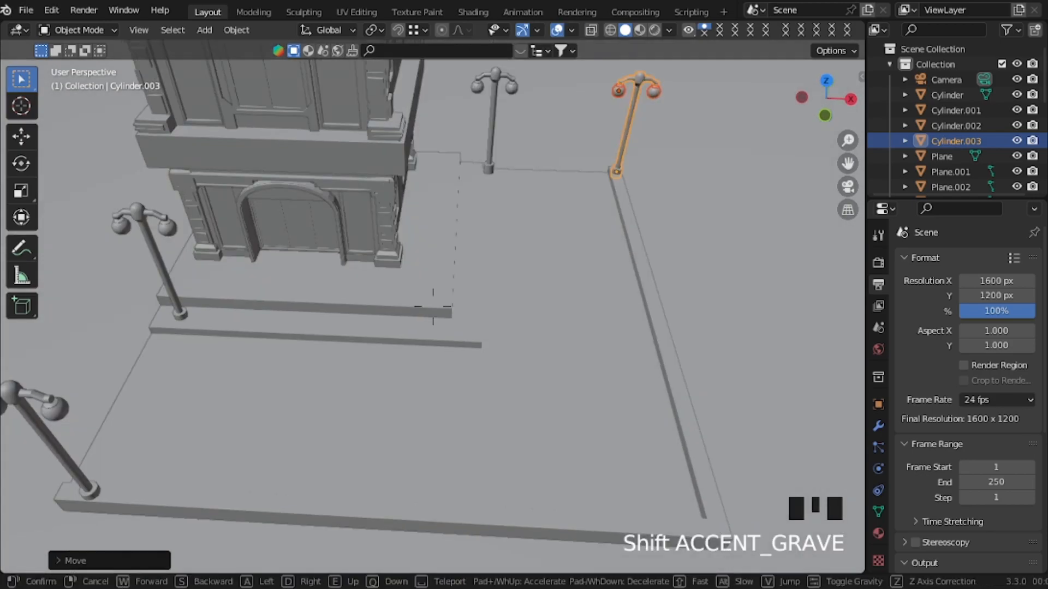
{"action": "left_click", "coordinate": [394, 325]}
{"action": "left_click", "coordinate": [402, 214], "text": "shift"}
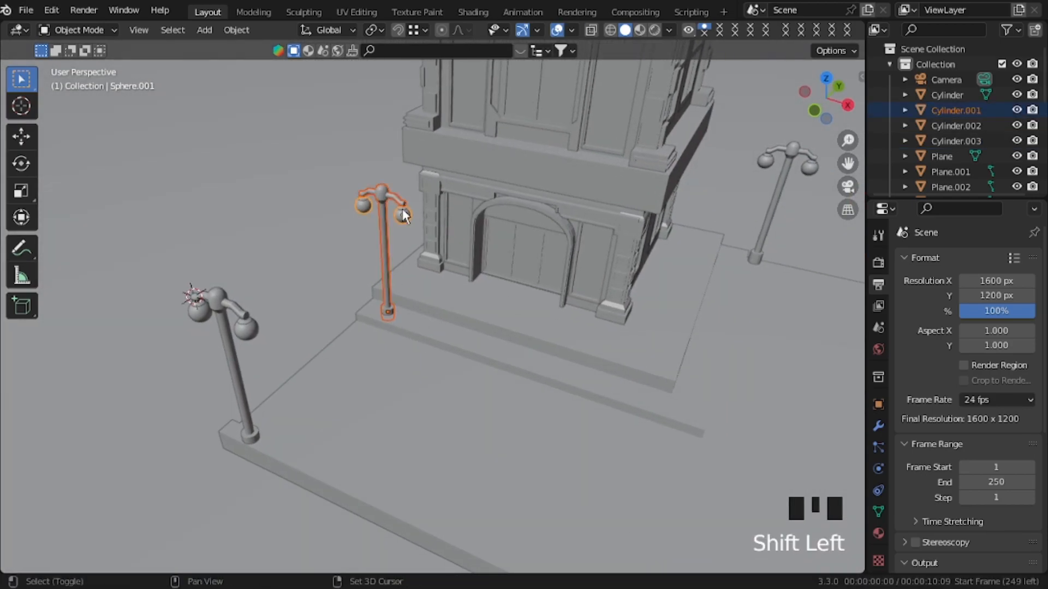
{"action": "left_click", "coordinate": [402, 214], "text": "shift"}
{"action": "type", "text": "rz90"}
{"action": "left_click", "coordinate": [402, 214]}
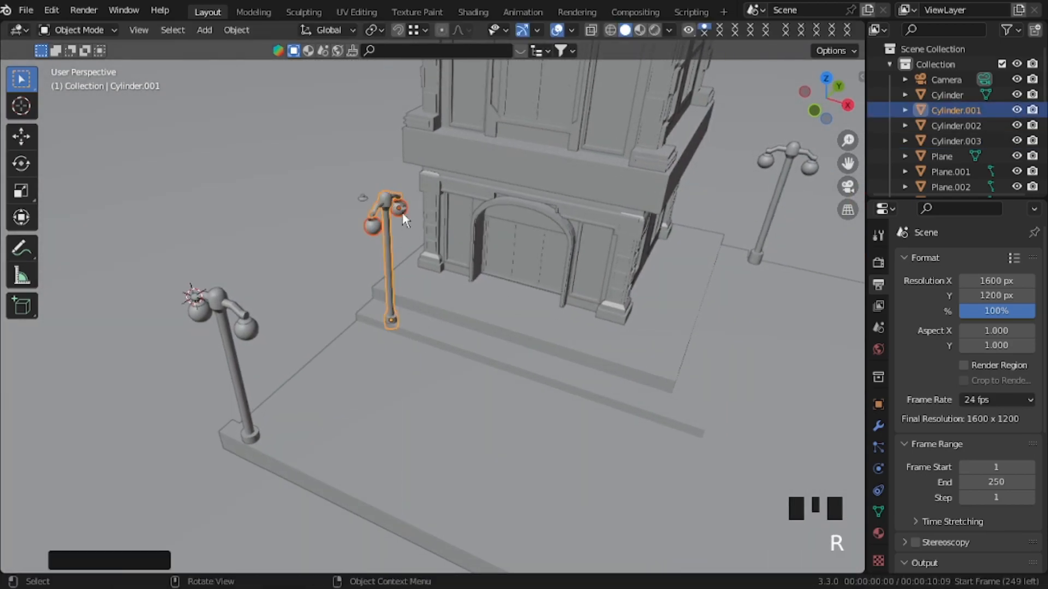
Step: Rotate the whole street lamp at the platform's outer front corner -90° around the Z axis
{"action": "left_click", "coordinate": [248, 326], "text": "shift"}
{"action": "left_click", "coordinate": [247, 322], "text": "shift"}
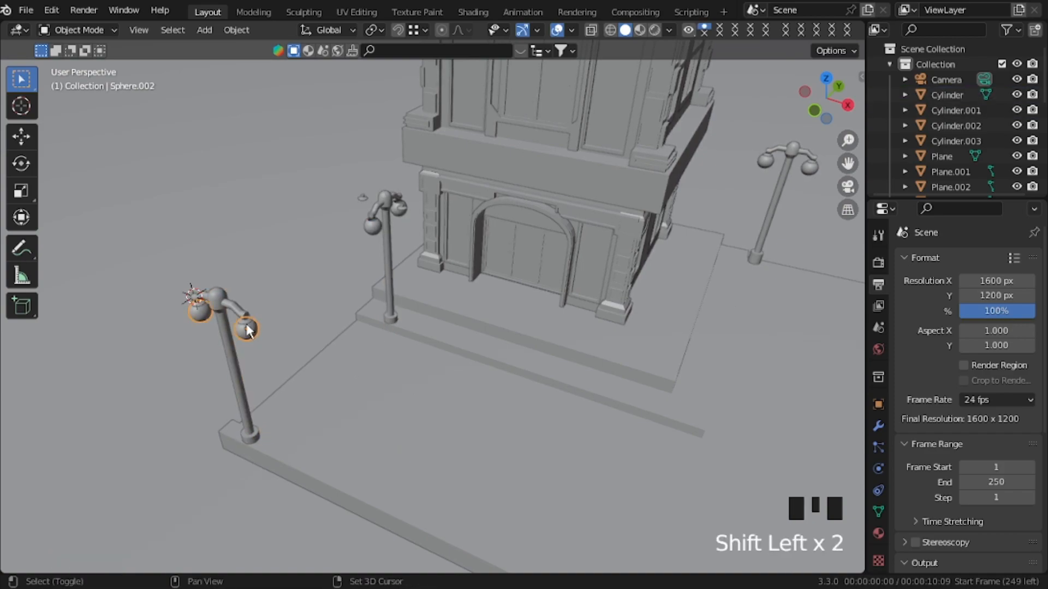
{"action": "left_click", "coordinate": [245, 318], "text": "shift"}
{"action": "left_click", "coordinate": [201, 308], "text": "shift"}
{"action": "left_click", "coordinate": [199, 306], "text": "shift"}
{"action": "key", "text": "shift+grave"}
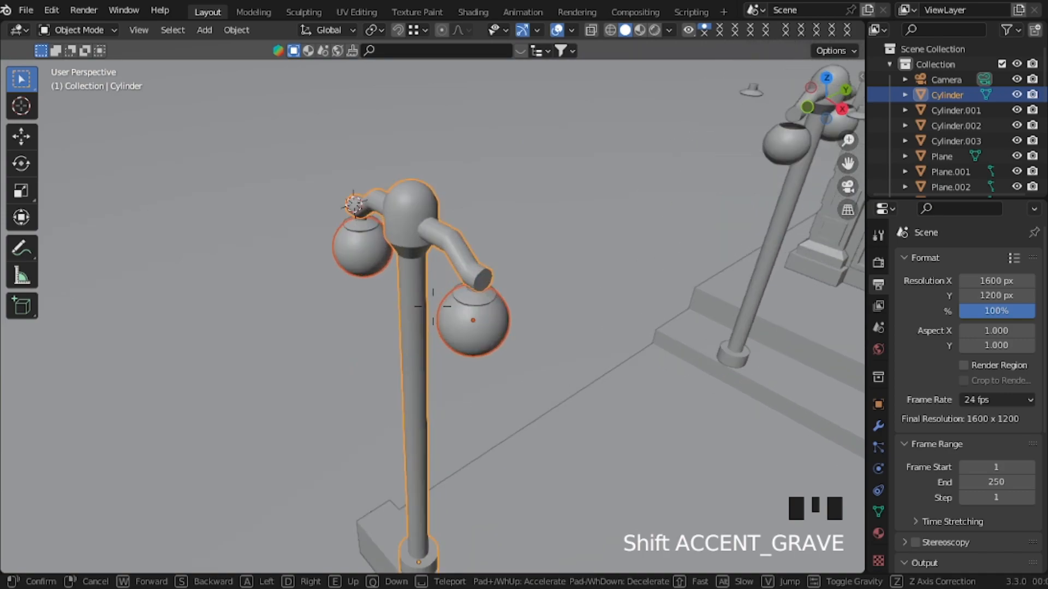
{"action": "left_click", "coordinate": [563, 257]}
{"action": "left_click", "coordinate": [563, 257], "text": "shift"}
{"action": "key", "text": "KP_Subtract"}
{"action": "key", "text": "KP_Subtract"}
{"action": "key", "text": "KP_Subtract"}
{"action": "type", "text": "r"}
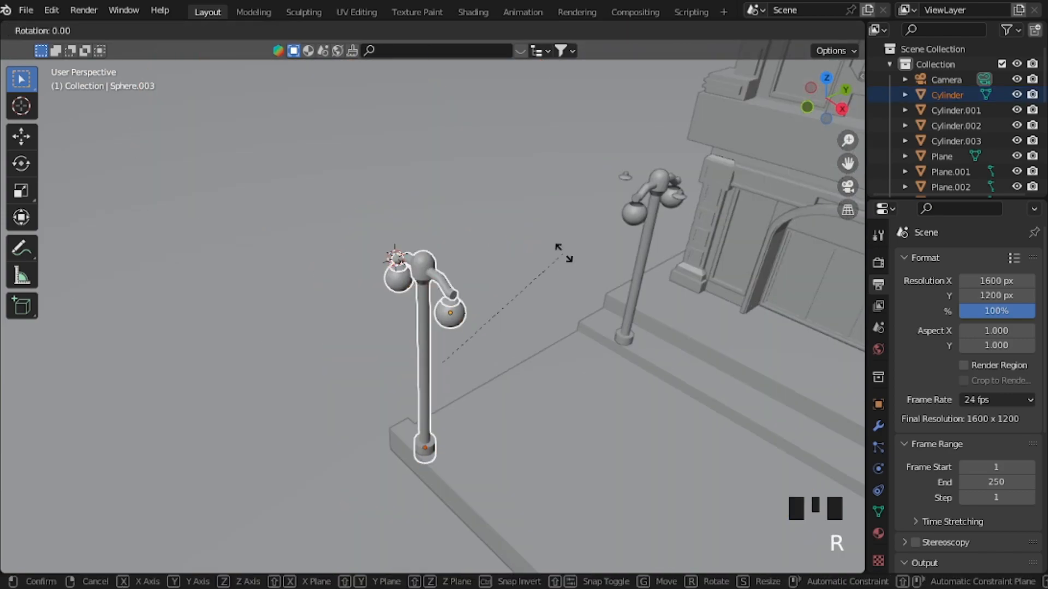
{"action": "type", "text": "z-90"}
{"action": "key", "text": "Return"}
Step: Move the rotated outer corner lamp along the global Y axis to sit back on the platform corner
{"action": "key", "text": "g"}
{"action": "key", "text": "x"}
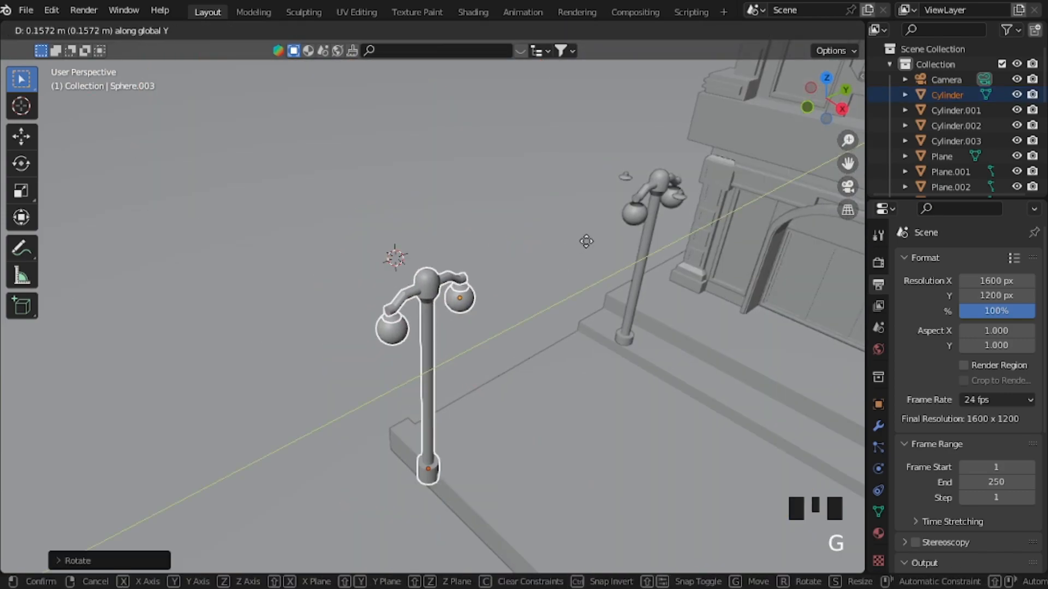
{"action": "left_click", "coordinate": [613, 254]}
Step: Rotate the detached globe caps of the step's front corner lamp 90° around the Z axis
{"action": "left_click", "coordinate": [421, 324]}
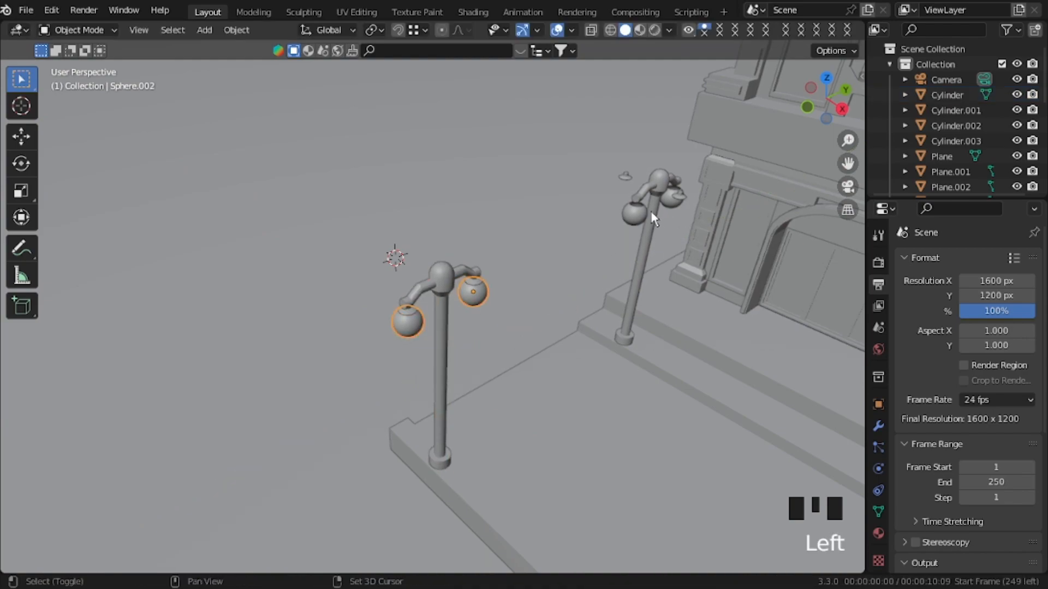
{"action": "left_click", "coordinate": [679, 193]}
{"action": "type", "text": "rz90"}
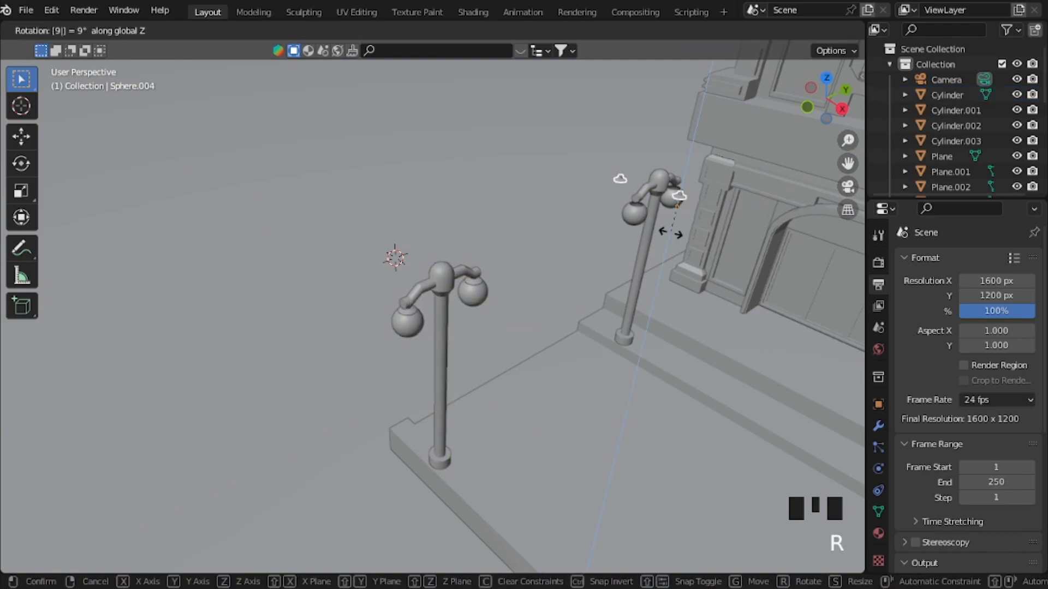
{"action": "key", "text": "Return"}
Step: Move the rotated globe caps over the globes of the step lamp, aligning them in the top orthographic view
{"action": "key", "text": "KP_7"}
{"action": "key", "text": "KP_Add"}
{"action": "key", "text": "KP_Add"}
{"action": "key", "text": "KP_Add"}
{"action": "key", "text": "KP_Add"}
{"action": "key", "text": "KP_Add"}
{"action": "key", "text": "KP_Add"}
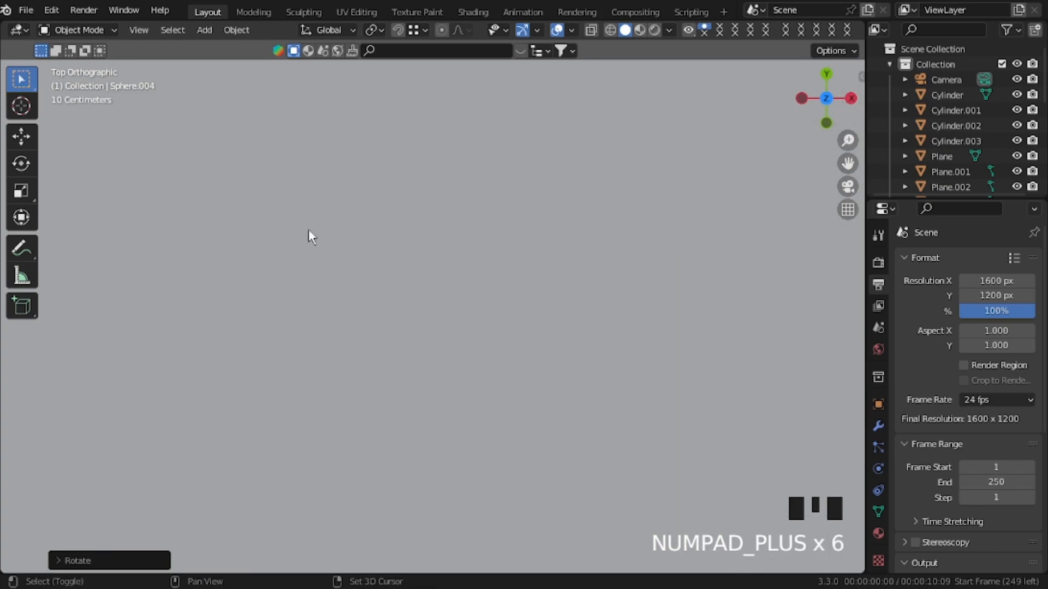
{"action": "middle_click_drag", "start_coordinate": [320, 236], "coordinate": [459, 403], "text": "shift"}
{"action": "key", "text": "g"}
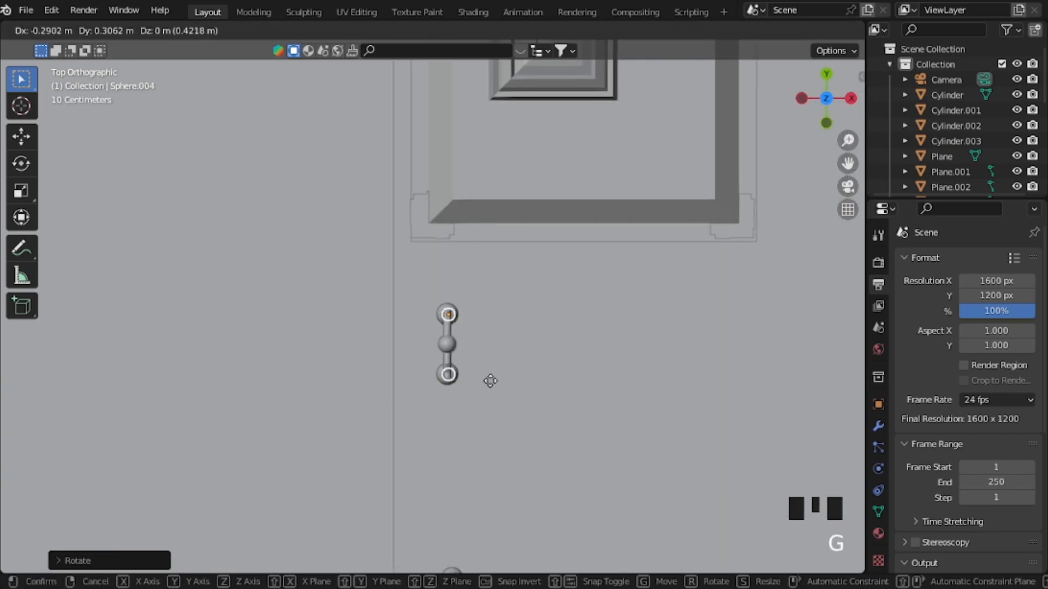
{"action": "left_click", "coordinate": [480, 377]}
{"action": "middle_click_drag", "start_coordinate": [480, 377], "coordinate": [409, 386]}
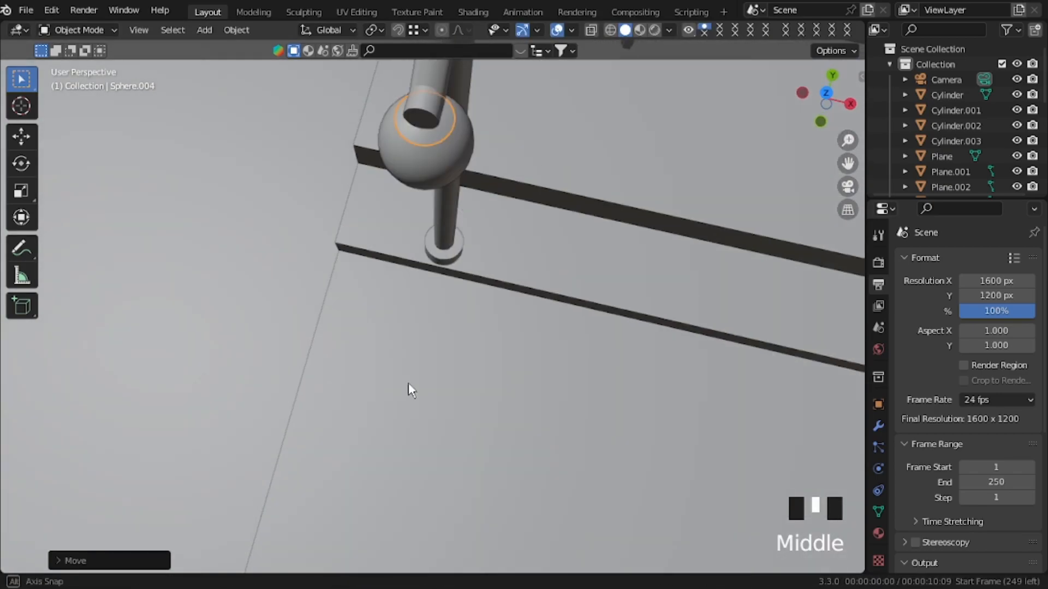
Step: Join the globe caps of all four street lamps into one object
{"action": "key", "text": "shift+grave"}
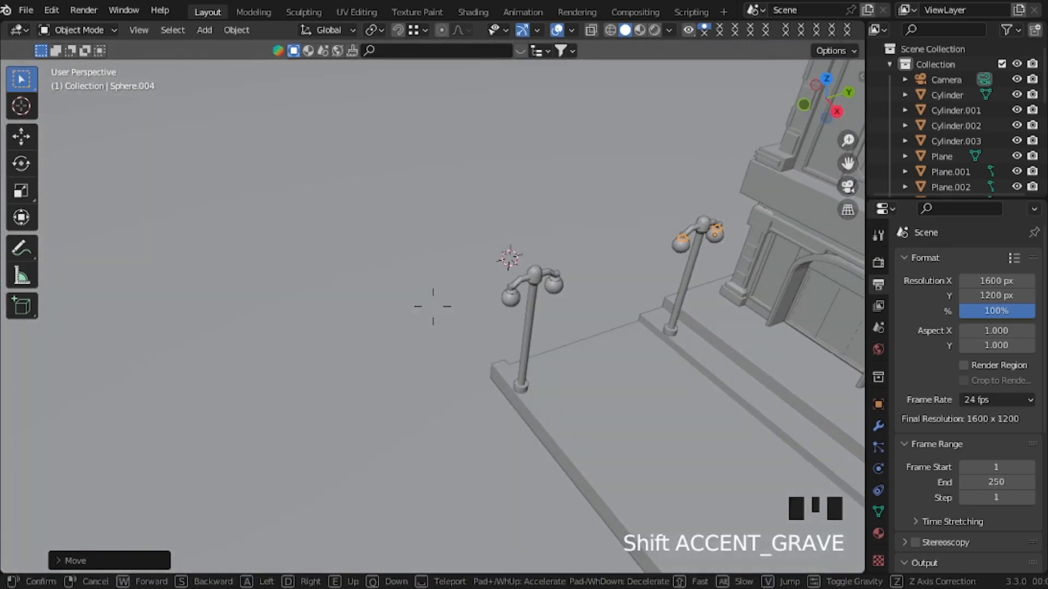
{"action": "left_click", "coordinate": [444, 276]}
{"action": "left_click", "coordinate": [443, 276], "text": "shift"}
{"action": "left_click", "coordinate": [598, 224]}
{"action": "left_click", "coordinate": [601, 206], "text": "shift"}
{"action": "key", "text": "ctrl+z"}
{"action": "left_click", "coordinate": [606, 208], "text": "shift"}
{"action": "key", "text": "shift+grave"}
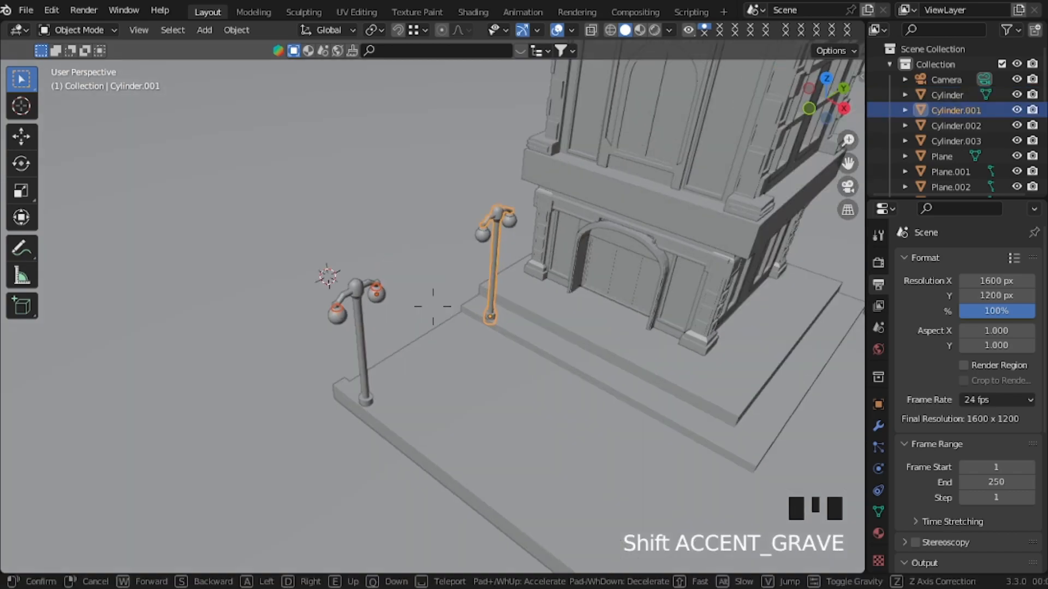
{"action": "key", "text": "w"}
{"action": "left_click", "coordinate": [433, 307]}
{"action": "key", "text": "ctrl+z"}
{"action": "left_click", "coordinate": [486, 235], "text": "shift"}
{"action": "key", "text": "shift+grave"}
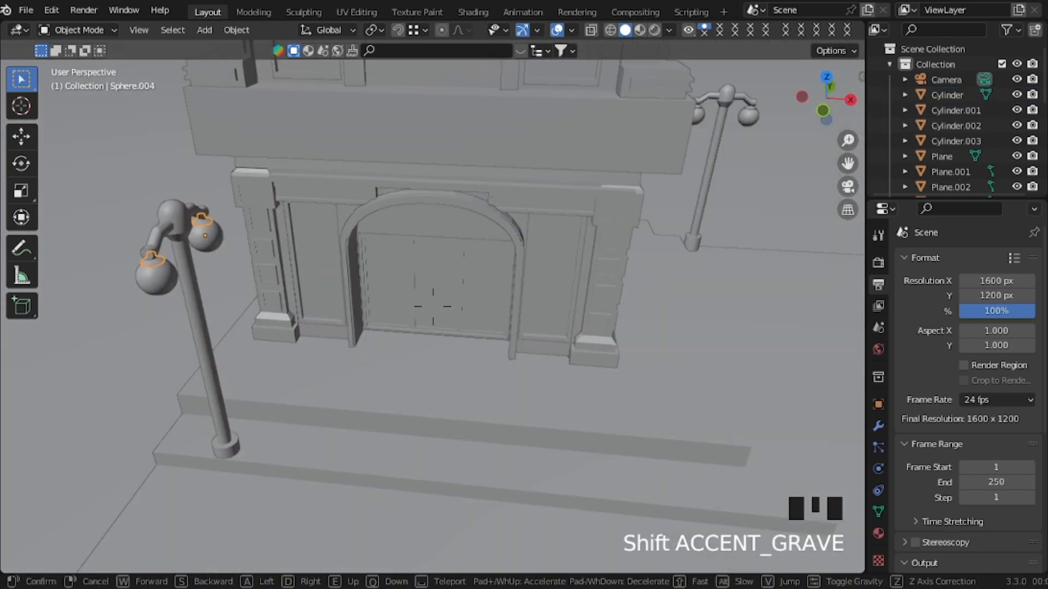
{"action": "key", "text": "w"}
{"action": "left_click", "coordinate": [433, 306]}
{"action": "left_click", "coordinate": [562, 276], "text": "shift"}
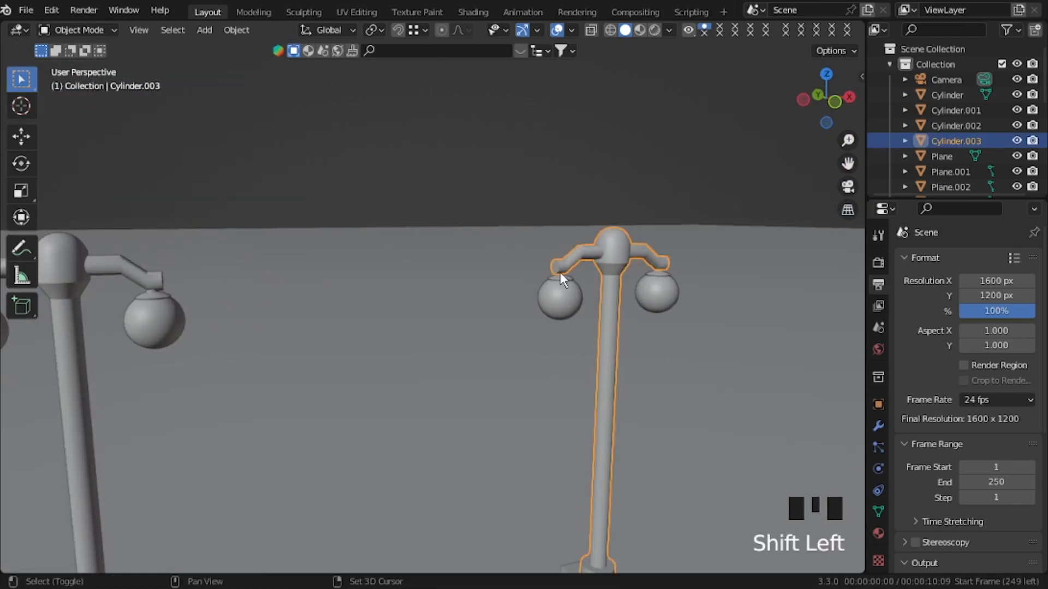
{"action": "left_click", "coordinate": [158, 292], "text": "shift"}
{"action": "key", "text": "ctrl+j"}
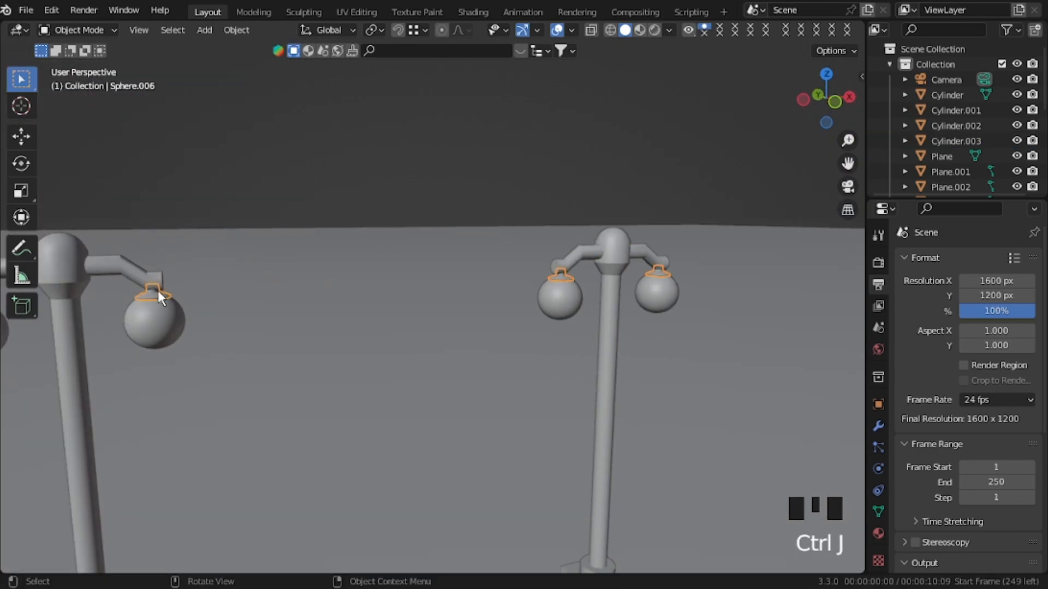
Step: Join the round globes of all four street lamps into one object
{"action": "key", "text": "shift+grave"}
{"action": "left_click", "coordinate": [354, 341]}
{"action": "left_click", "coordinate": [407, 248]}
{"action": "left_click", "coordinate": [402, 272]}
{"action": "left_click", "coordinate": [843, 277], "text": "shift"}
{"action": "key", "text": "shift+grave"}
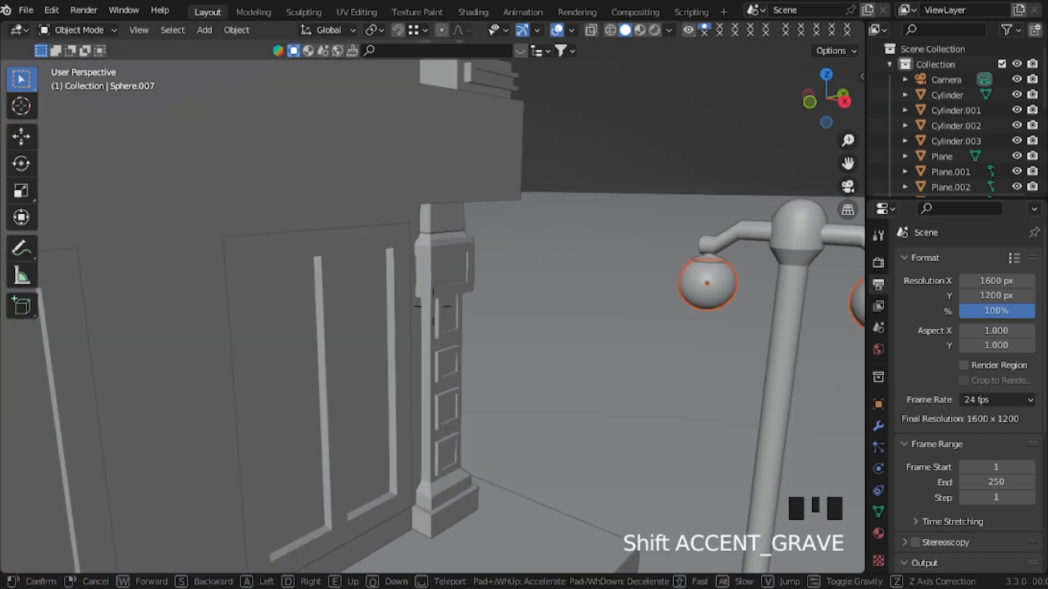
{"action": "left_click", "coordinate": [628, 279], "text": "shift"}
{"action": "left_click", "coordinate": [362, 262], "text": "shift"}
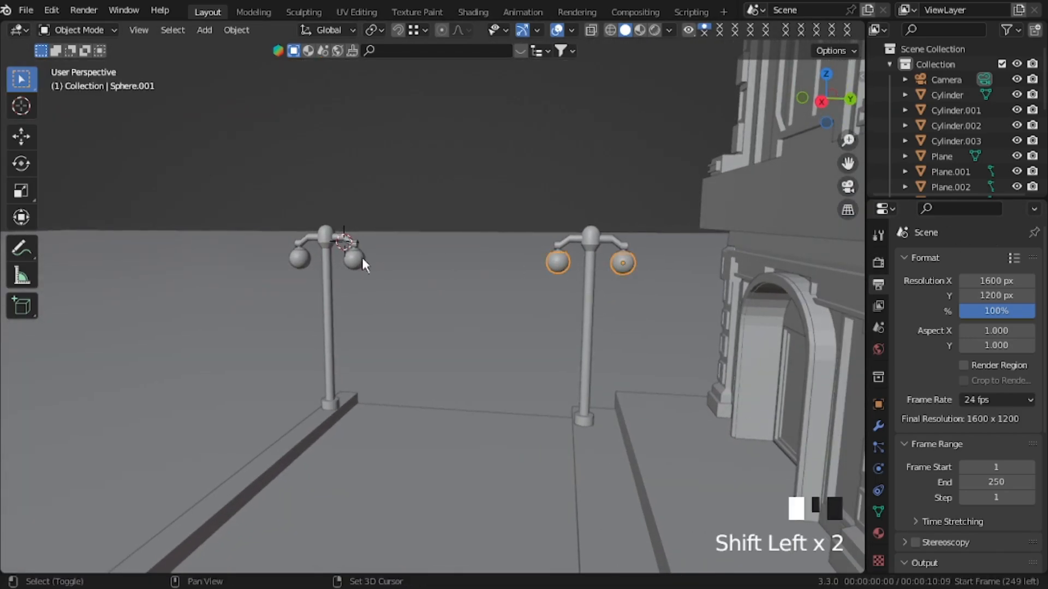
{"action": "key", "text": "ctrl+j"}
Step: Join the four street lamp posts into one object
{"action": "left_click", "coordinate": [321, 234]}
{"action": "key", "text": "shift+grave"}
{"action": "key", "text": "shift+s"}
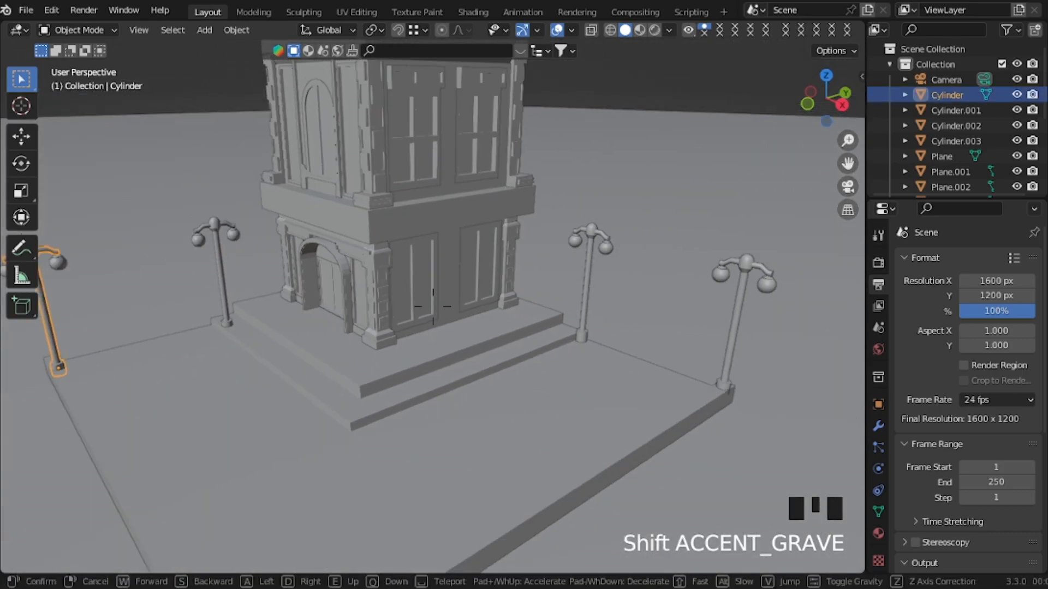
{"action": "left_click", "coordinate": [433, 305], "text": "shift"}
{"action": "left_click", "coordinate": [238, 234], "text": "shift"}
{"action": "left_click", "coordinate": [584, 247], "text": "shift"}
{"action": "left_click", "coordinate": [699, 263], "text": "shift"}
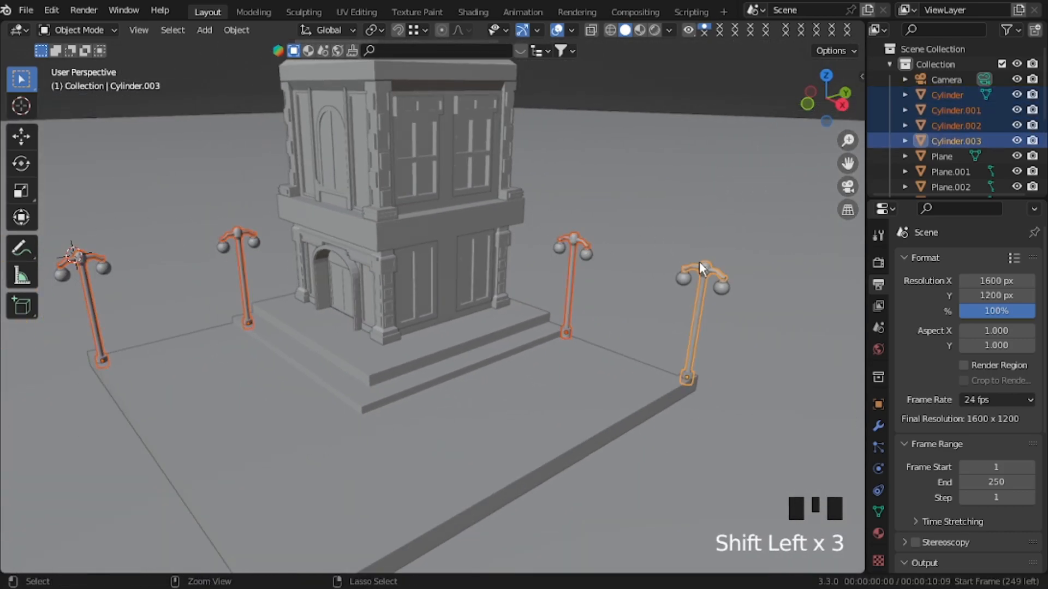
{"action": "key", "text": "ctrl+j"}
Step: Look through the scene camera, save the file, and switch the viewport to Material Preview shading
{"action": "key", "text": "KP_0"}
{"action": "key", "text": "ctrl+s"}
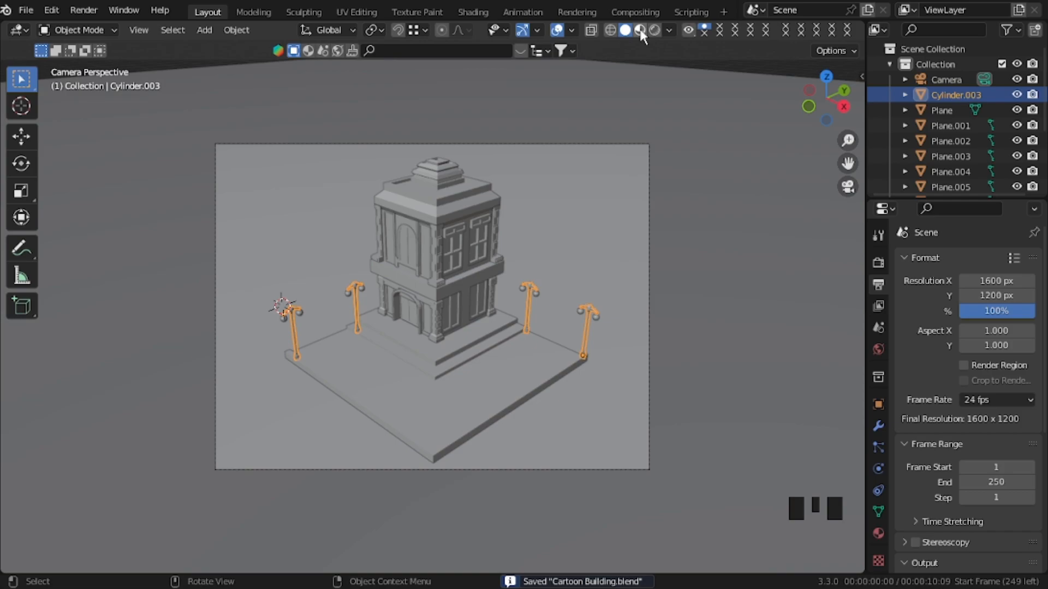
{"action": "left_click", "coordinate": [640, 30]}
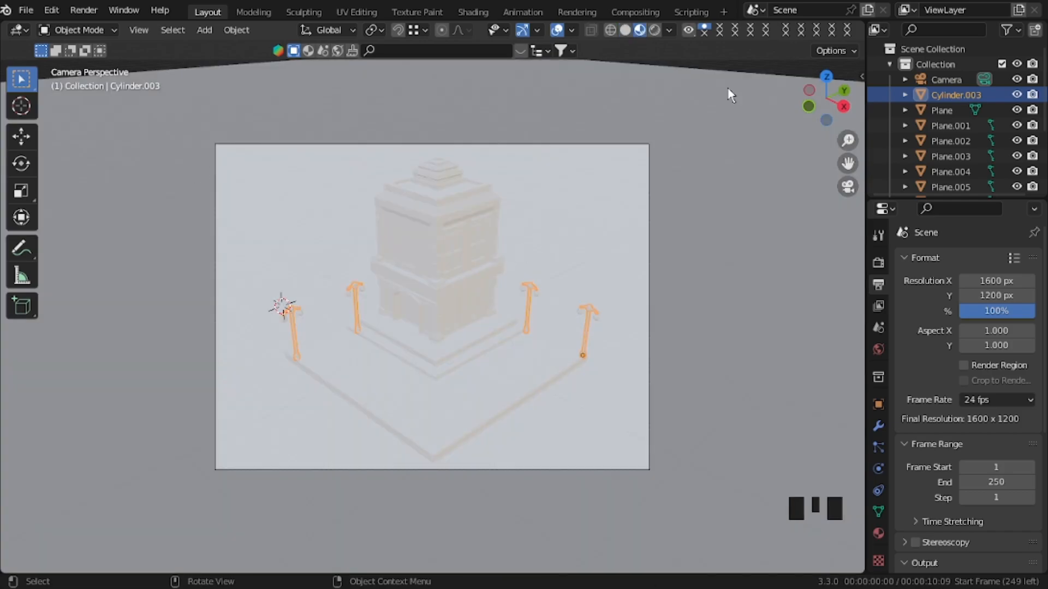
{"action": "left_click", "coordinate": [732, 78]}
Step: Create a new material for the main building body and name it main
{"action": "left_click", "coordinate": [441, 296]}
{"action": "left_click", "coordinate": [441, 296]}
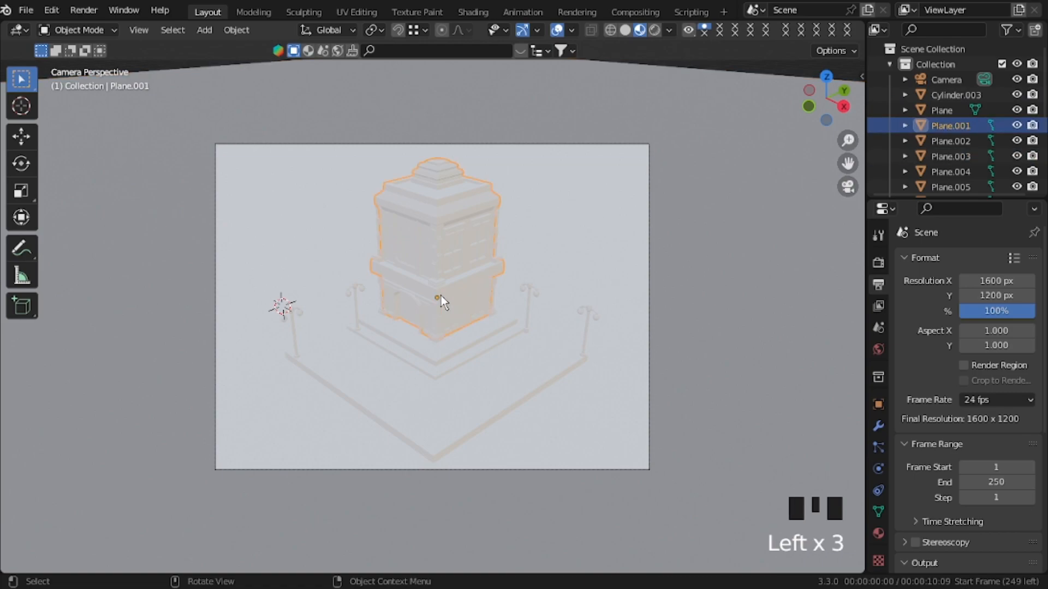
{"action": "left_click", "coordinate": [878, 533]}
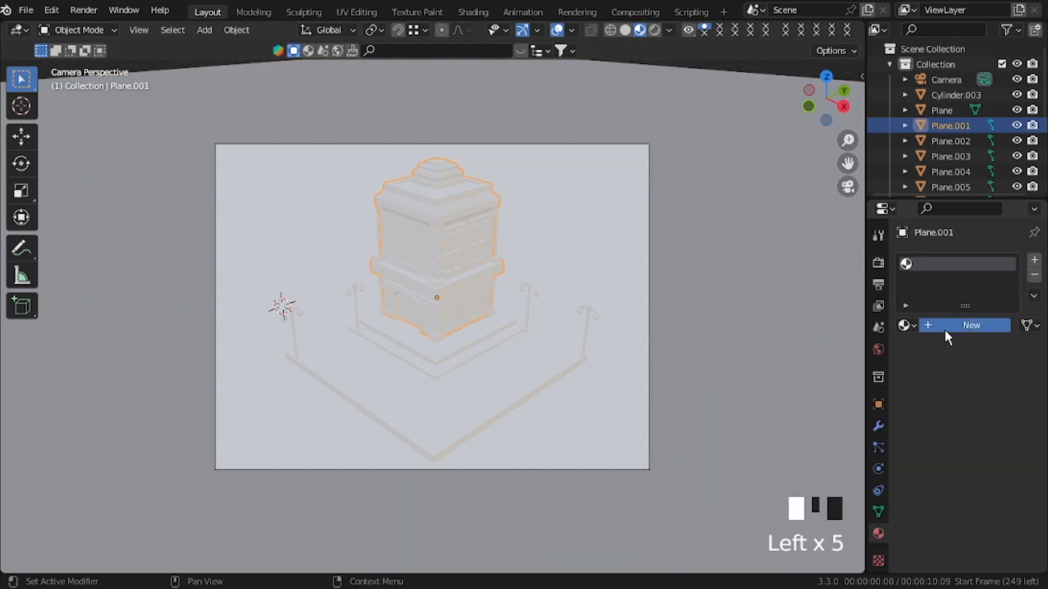
{"action": "left_click", "coordinate": [945, 330]}
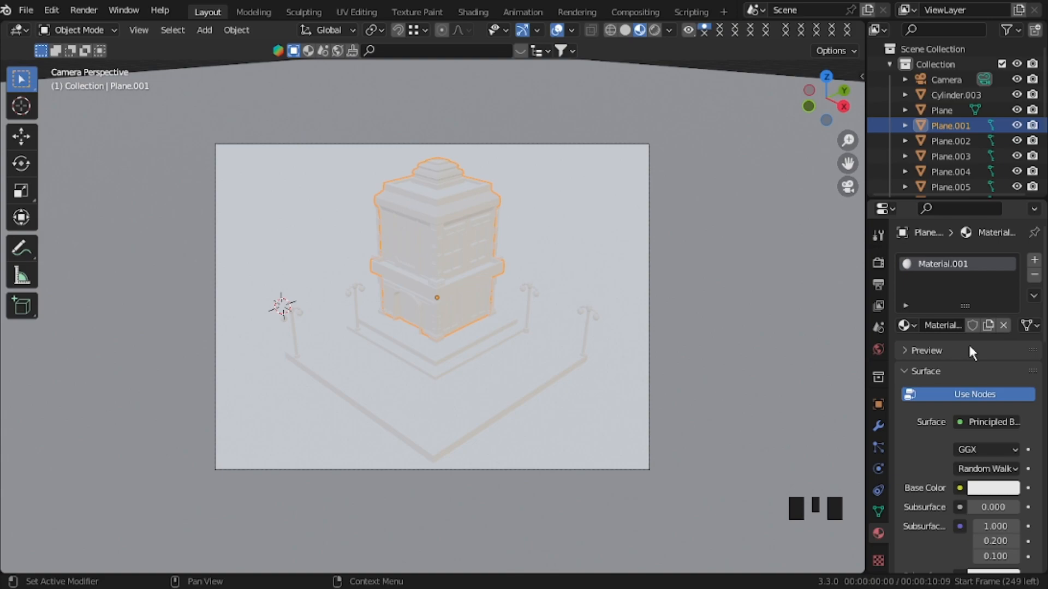
{"action": "double_click", "coordinate": [945, 263]}
{"action": "type", "text": "M"}
Step: Set the main material's base color to hex BC8F8F
{"action": "left_click", "coordinate": [991, 489]}
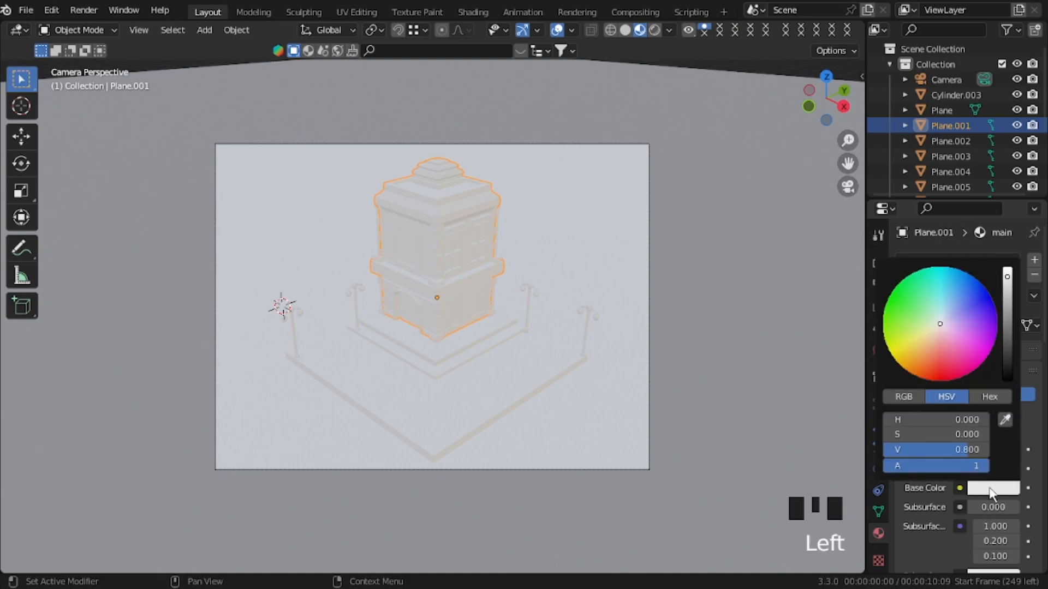
{"action": "left_click", "coordinate": [975, 397]}
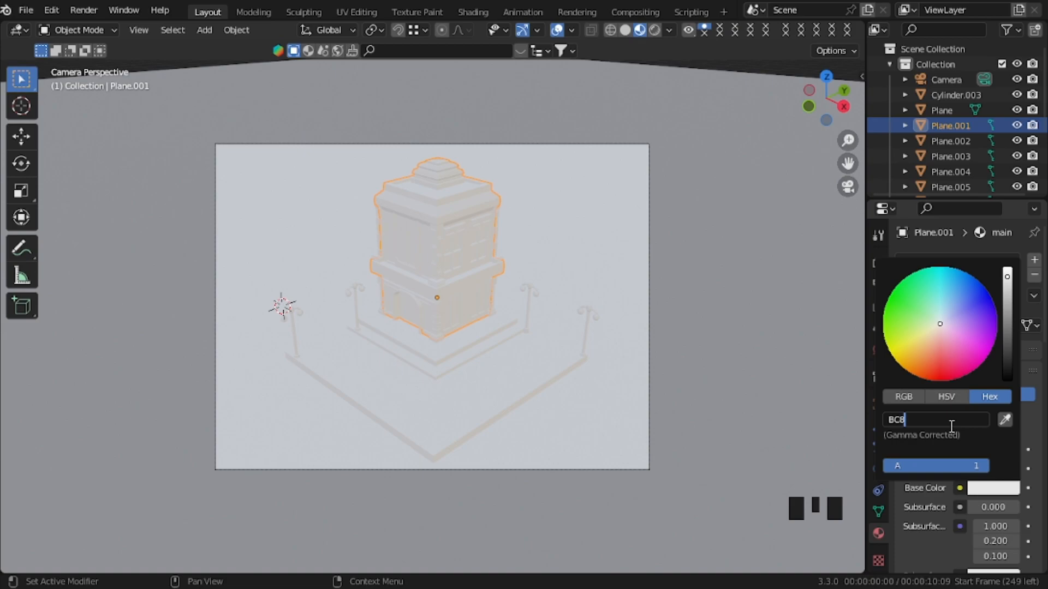
{"action": "left_click", "coordinate": [951, 425]}
{"action": "type", "text": "BC8F8F"}
{"action": "key", "text": "Return"}
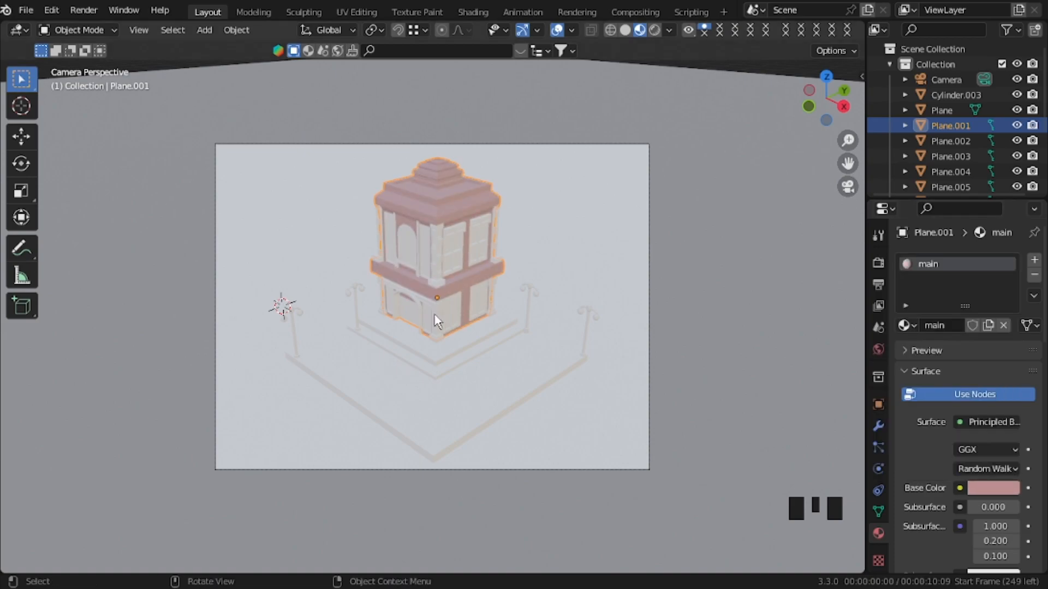
Step: Create a new material for the building's corner pillars
{"action": "key", "text": "shift+grave"}
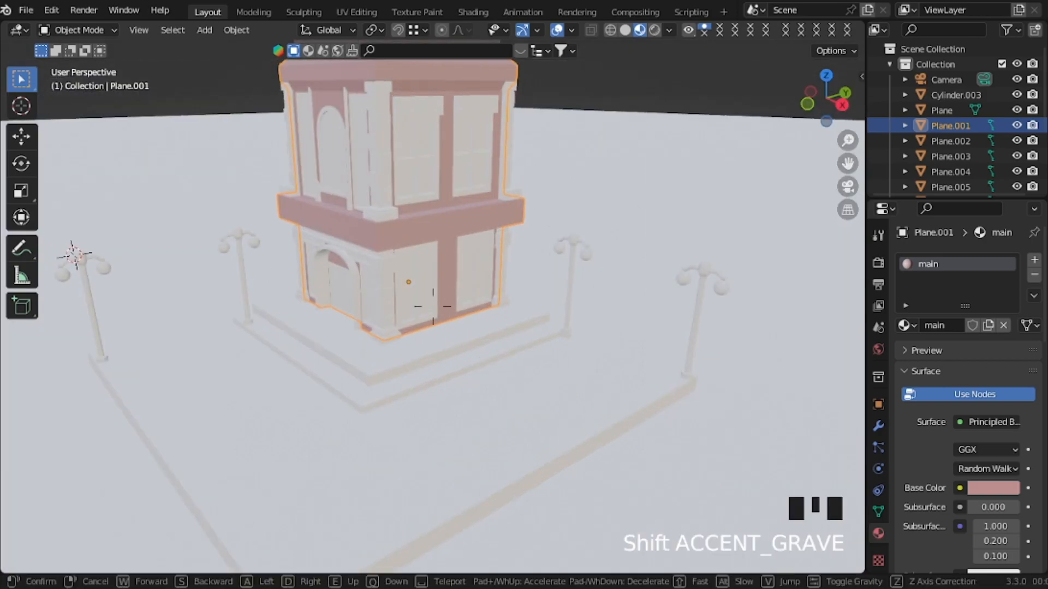
{"action": "key", "text": "w"}
{"action": "left_click", "coordinate": [433, 307]}
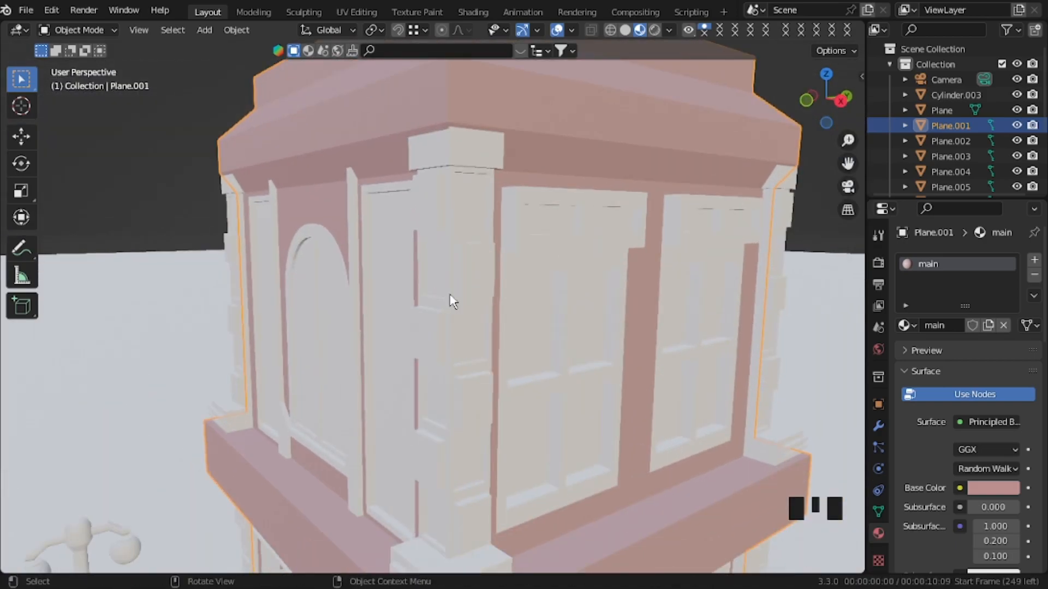
{"action": "left_click", "coordinate": [451, 298]}
{"action": "left_click", "coordinate": [984, 326]}
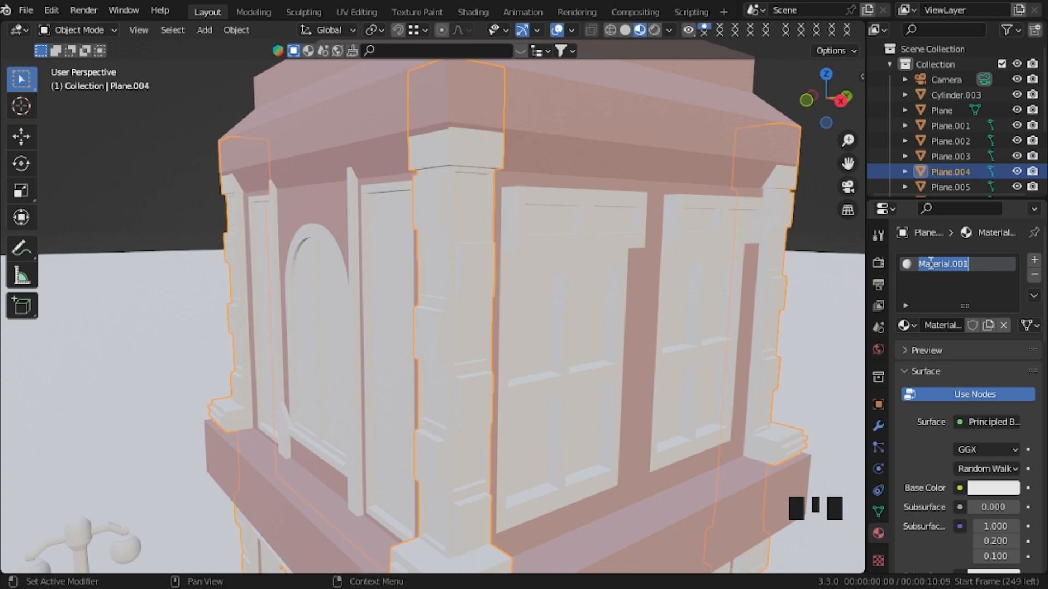
Step: Set the base color of the corner pillars' material to hex B0C4DE
{"action": "left_click", "coordinate": [989, 488]}
{"action": "left_click", "coordinate": [934, 420]}
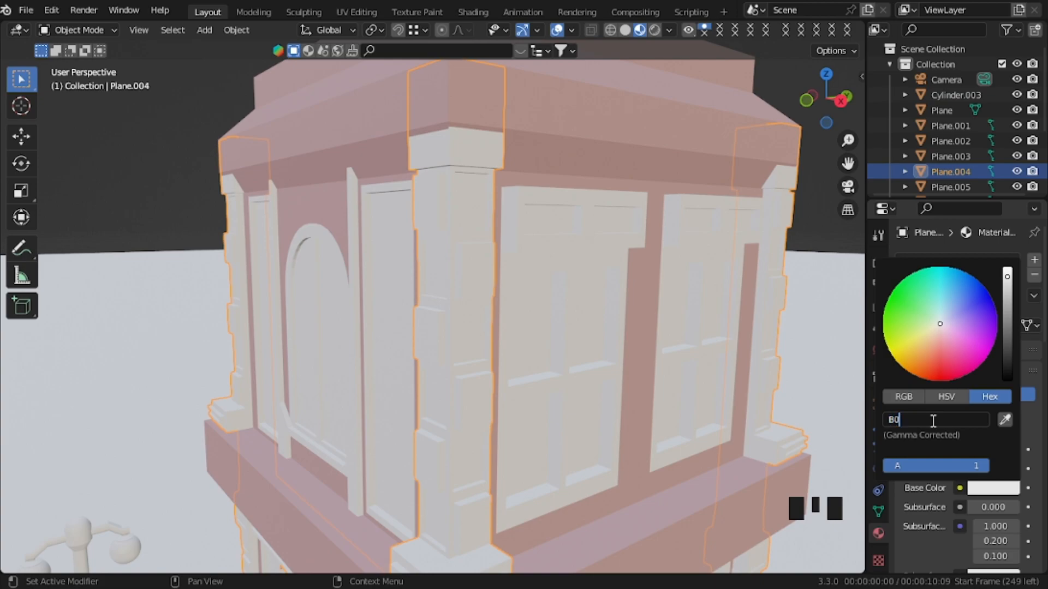
{"action": "key", "text": "Return"}
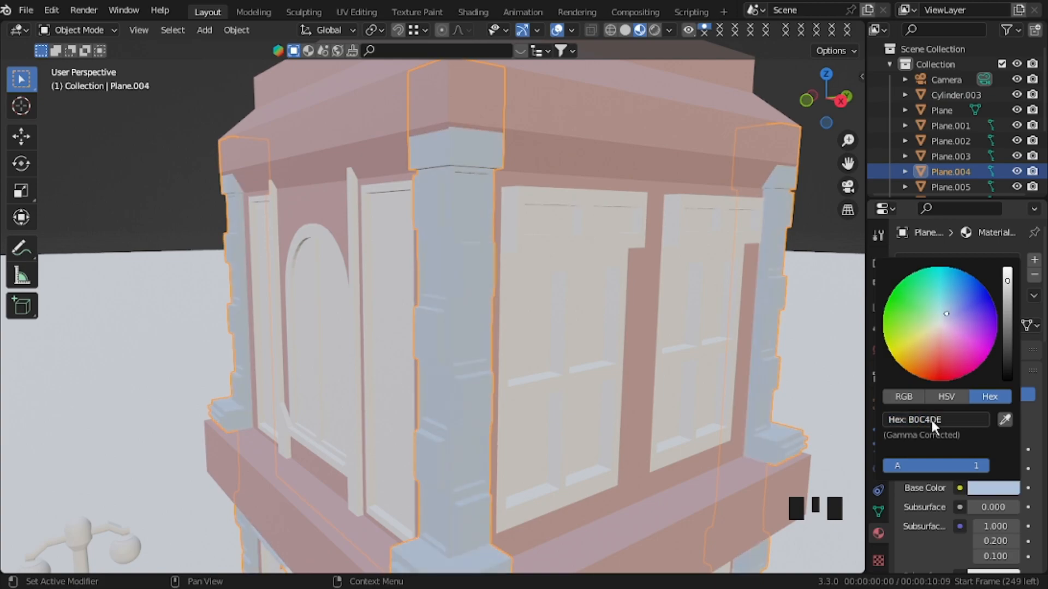
Step: Select the alternating raised blocks along both faces of the upper floor's front corner pillar
{"action": "key", "text": "Tab"}
{"action": "left_click", "coordinate": [421, 210]}
{"action": "left_click", "coordinate": [470, 271], "text": "shift"}
{"action": "left_click", "coordinate": [426, 336], "text": "shift"}
{"action": "left_click", "coordinate": [475, 401], "text": "shift"}
{"action": "left_click", "coordinate": [425, 461], "text": "shift"}
{"action": "left_click", "coordinate": [470, 518], "text": "shift"}
{"action": "key", "text": "ctrl+z"}
{"action": "left_click", "coordinate": [470, 518], "text": "shift"}
Step: Add the alternating raised blocks of the pillar at the far end of the arched upper façade to the selection
{"action": "left_click", "coordinate": [238, 390], "text": "shift"}
{"action": "middle_click_drag", "start_coordinate": [270, 358], "coordinate": [306, 350]}
{"action": "left_click", "coordinate": [490, 393], "text": "shift"}
{"action": "left_click", "coordinate": [519, 357], "text": "shift"}
{"action": "left_click", "coordinate": [489, 314], "text": "shift"}
{"action": "left_click", "coordinate": [511, 278], "text": "shift"}
{"action": "left_click", "coordinate": [498, 230], "text": "shift"}
Step: Add the alternating raised blocks of the far upper pillar on the rectangular-window façade to the selection
{"action": "middle_click_drag", "start_coordinate": [590, 250], "coordinate": [363, 219]}
{"action": "left_click", "coordinate": [330, 129], "text": "shift"}
{"action": "left_click", "coordinate": [330, 129], "text": "shift"}
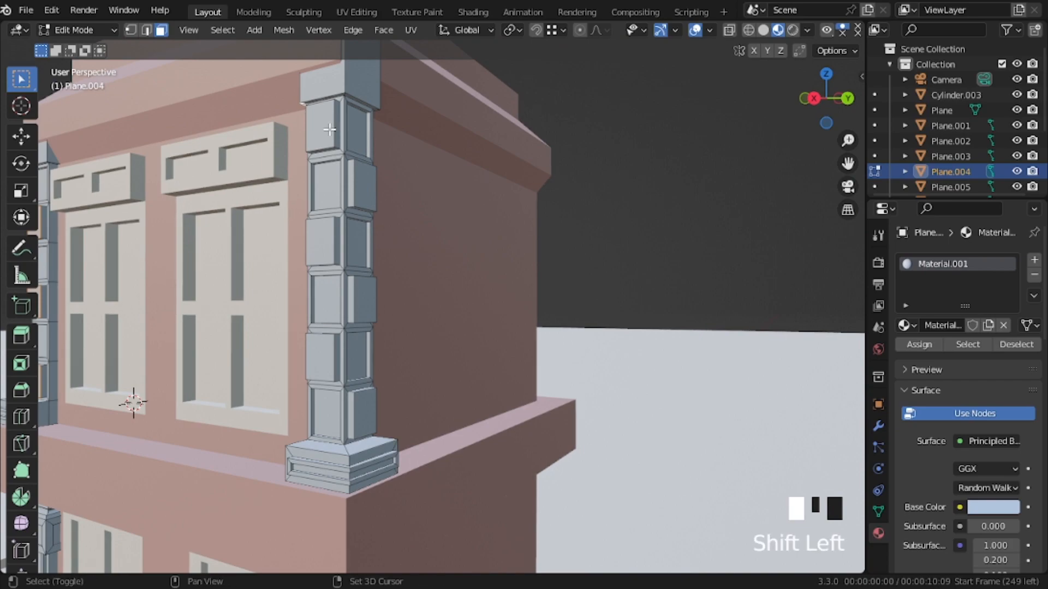
{"action": "key", "text": "ctrl+z"}
{"action": "left_click", "coordinate": [329, 130], "text": "shift"}
{"action": "left_click", "coordinate": [363, 185], "text": "shift"}
{"action": "left_click", "coordinate": [320, 241], "text": "shift"}
{"action": "left_click", "coordinate": [332, 347], "text": "shift"}
{"action": "left_click", "coordinate": [366, 300], "text": "shift"}
{"action": "left_click", "coordinate": [367, 415], "text": "shift"}
Step: Grow the selection over the whole raised blocks and assign them a new second material with black base color, hex 000000
{"action": "middle_click_drag", "start_coordinate": [367, 415], "coordinate": [546, 401]}
{"action": "key", "text": "ctrl+KP_Add"}
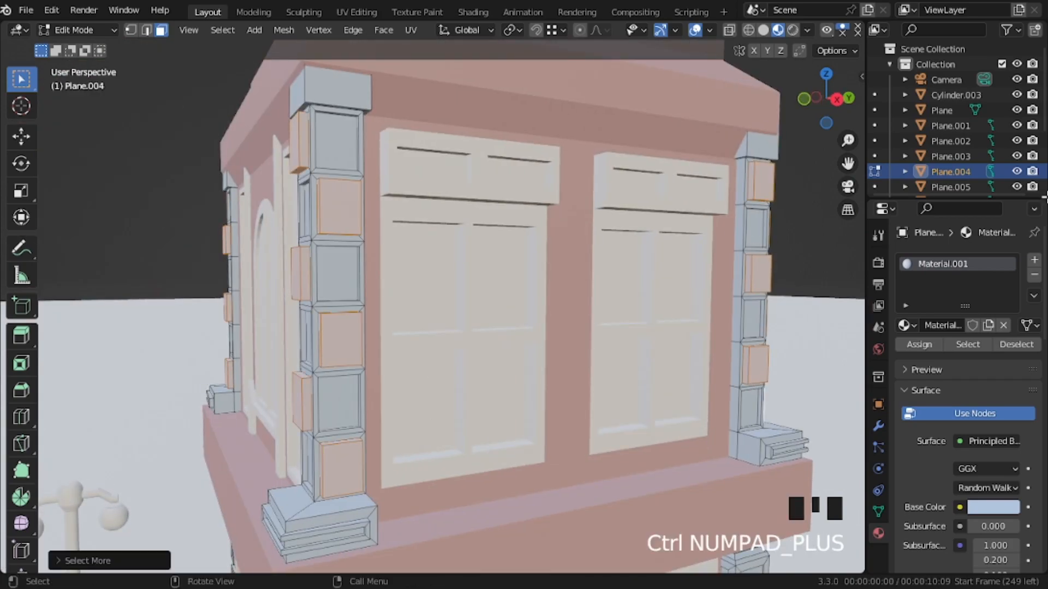
{"action": "left_click", "coordinate": [1034, 260]}
{"action": "left_click", "coordinate": [920, 376]}
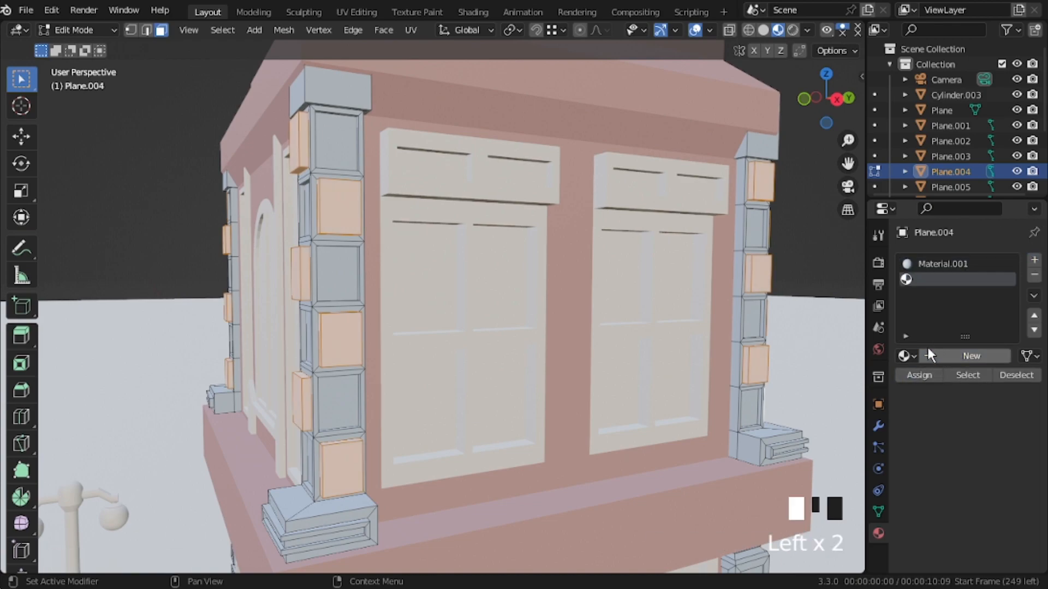
{"action": "left_click", "coordinate": [931, 355]}
{"action": "left_click", "coordinate": [995, 538]}
{"action": "left_click_drag", "start_coordinate": [1010, 381], "coordinate": [1009, 429]}
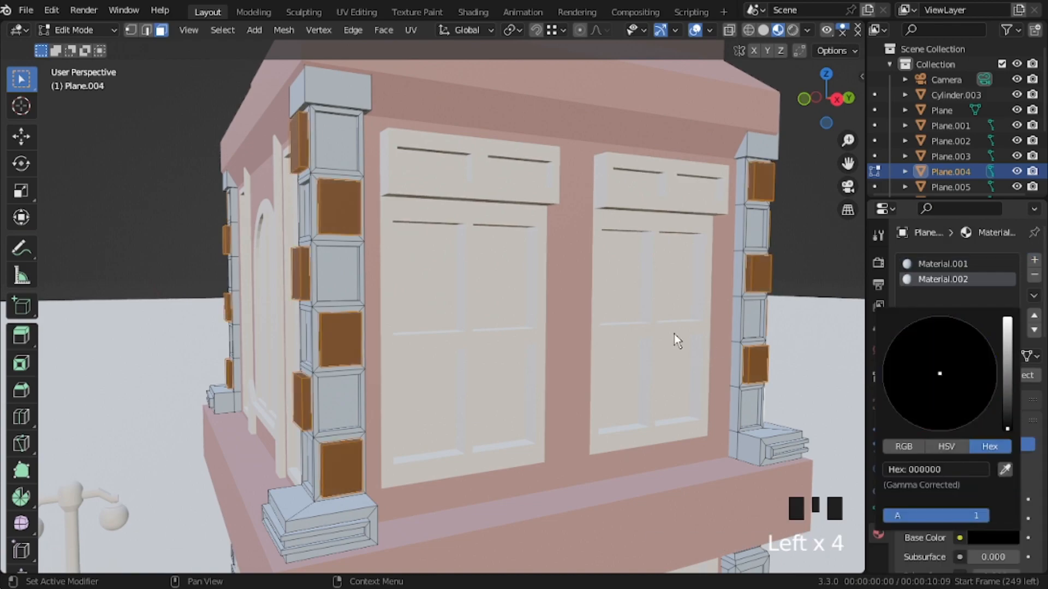
Step: Select the recessed panels between the black blocks on the upper front corner pillar
{"action": "middle_click_drag", "start_coordinate": [665, 313], "coordinate": [686, 312]}
{"action": "left_click", "coordinate": [414, 206]}
{"action": "left_click", "coordinate": [445, 143], "text": "shift"}
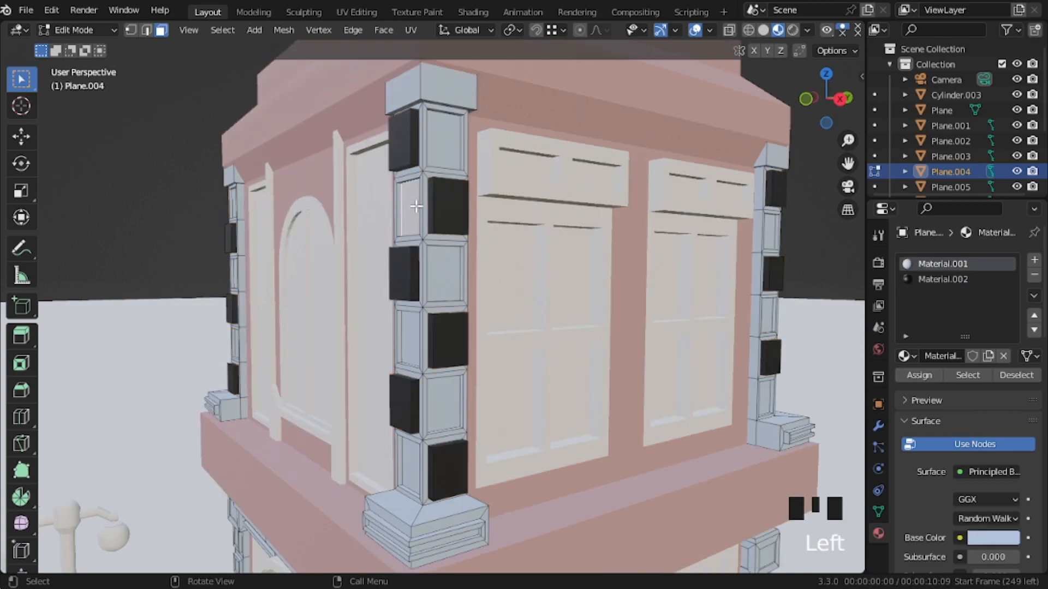
{"action": "left_click", "coordinate": [445, 274], "text": "shift"}
{"action": "left_click", "coordinate": [412, 340], "text": "shift"}
{"action": "left_click", "coordinate": [444, 423], "text": "shift"}
{"action": "left_click", "coordinate": [417, 455], "text": "shift"}
Step: Add the recessed panels of the pillar at the far end of the arched upper façade to the selection
{"action": "middle_click_drag", "start_coordinate": [418, 455], "coordinate": [506, 259]}
{"action": "left_click", "coordinate": [505, 208], "text": "shift"}
{"action": "left_click", "coordinate": [484, 253], "text": "shift"}
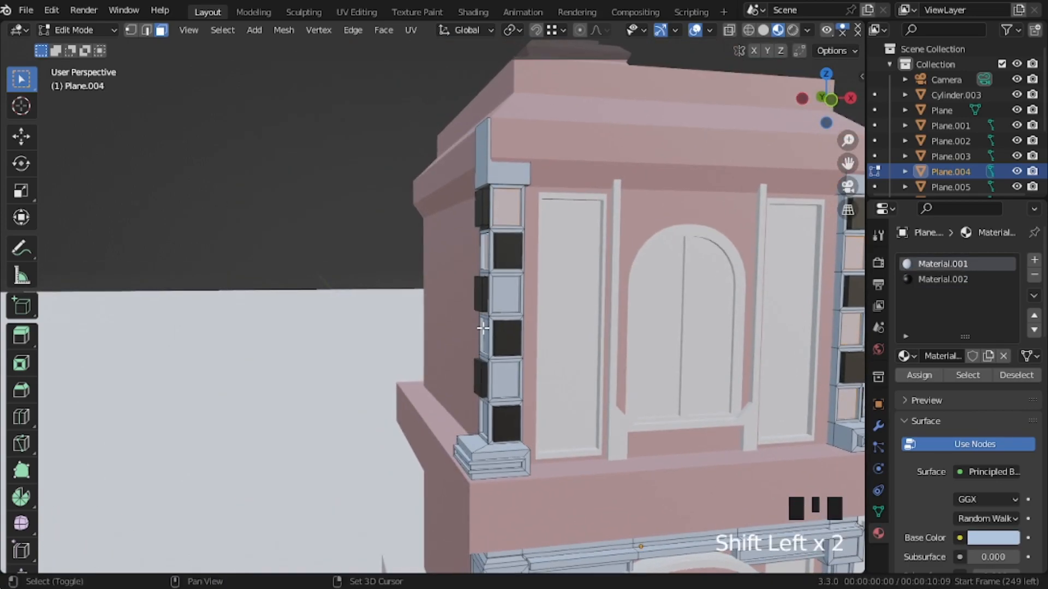
{"action": "left_click", "coordinate": [506, 380], "text": "shift"}
{"action": "left_click", "coordinate": [506, 295], "text": "shift"}
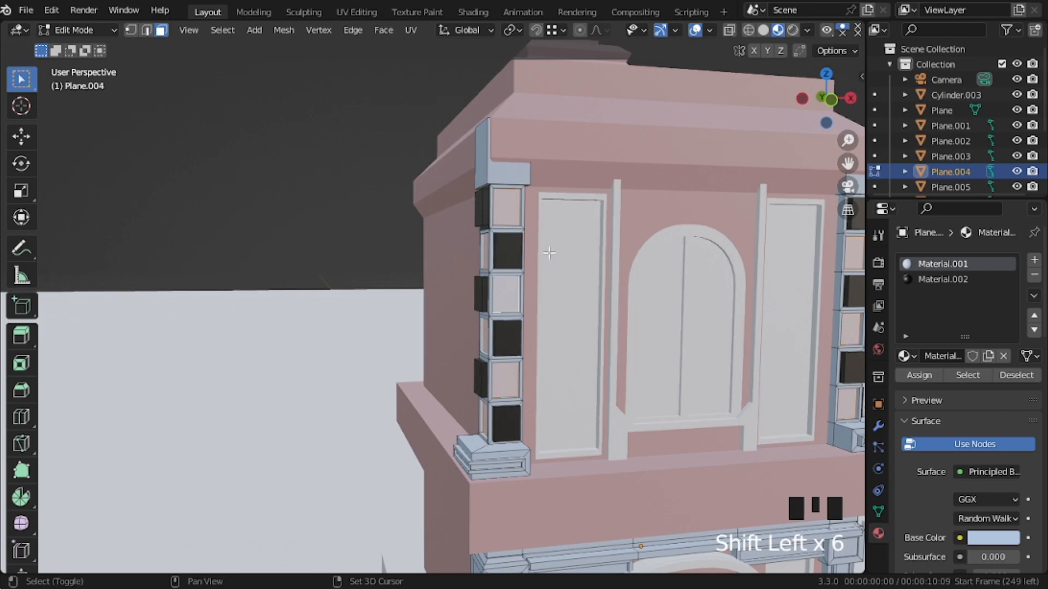
{"action": "left_click", "coordinate": [507, 295], "text": "shift"}
{"action": "left_click", "coordinate": [507, 206], "text": "shift"}
Step: Add the recessed panels of the far upper pillar on the rectangular-window façade to the selection
{"action": "middle_click_drag", "start_coordinate": [507, 206], "coordinate": [325, 259]}
{"action": "left_click", "coordinate": [386, 206], "text": "shift"}
{"action": "left_click", "coordinate": [386, 320], "text": "shift"}
{"action": "left_click", "coordinate": [355, 375], "text": "shift"}
{"action": "left_click", "coordinate": [384, 458], "text": "shift"}
{"action": "left_click", "coordinate": [386, 453], "text": "shift"}
Step: Adjust the panel selection on the front corner pillar and assign Material.002 to all selected panels
{"action": "middle_click_drag", "start_coordinate": [321, 488], "coordinate": [471, 214]}
{"action": "left_click", "coordinate": [507, 272], "text": "shift"}
{"action": "left_click", "coordinate": [466, 215], "text": "shift"}
{"action": "left_click", "coordinate": [467, 215], "text": "shift"}
{"action": "left_click", "coordinate": [473, 360], "text": "shift"}
{"action": "left_click", "coordinate": [513, 426], "text": "shift"}
{"action": "left_click", "coordinate": [972, 280]}
{"action": "left_click", "coordinate": [908, 376]}
Step: Select the panels missed on the upper front corner pillar and assign Material.002 to them
{"action": "key", "text": "Tab"}
{"action": "key", "text": "Tab"}
{"action": "left_click", "coordinate": [516, 417]}
{"action": "left_click", "coordinate": [508, 289], "text": "shift"}
{"action": "left_click", "coordinate": [480, 484], "text": "shift"}
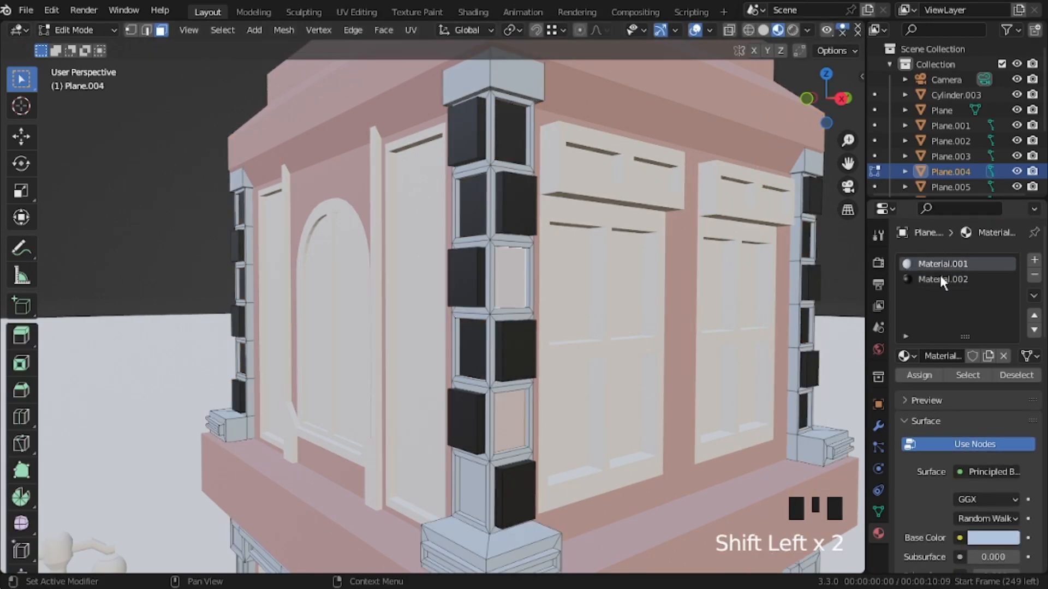
{"action": "left_click", "coordinate": [940, 280]}
{"action": "left_click", "coordinate": [916, 377]}
{"action": "left_click", "coordinate": [474, 472]}
{"action": "left_click", "coordinate": [521, 422], "text": "shift"}
{"action": "left_click", "coordinate": [920, 379]}
{"action": "key", "text": "Tab"}
Step: Select the recessed band of faces around the base of the upper front corner pillar
{"action": "key", "text": "shift+grave"}
{"action": "key", "text": "s"}
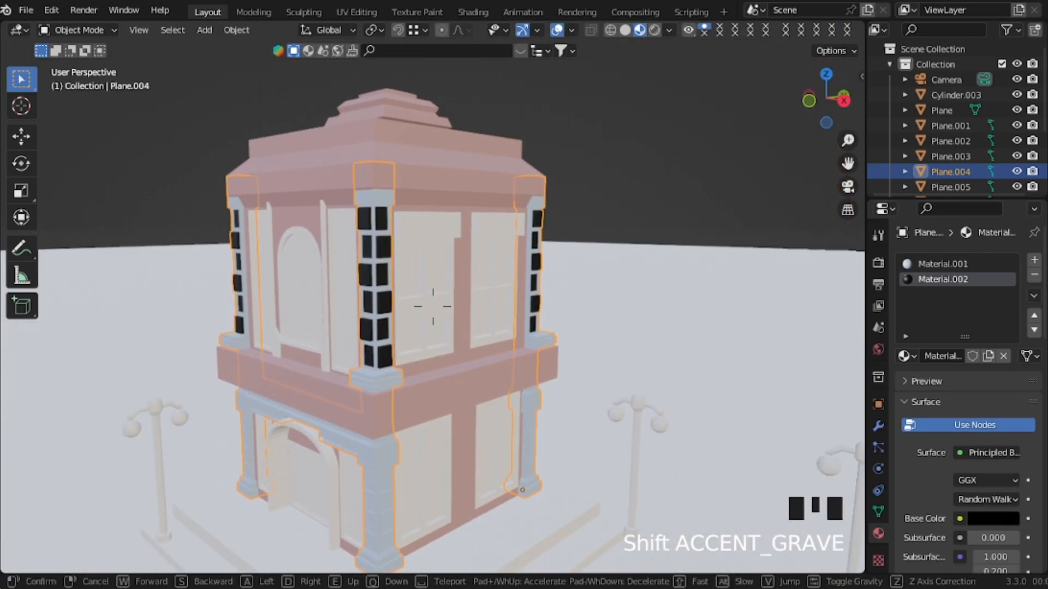
{"action": "key", "text": "w"}
{"action": "key", "text": "Tab"}
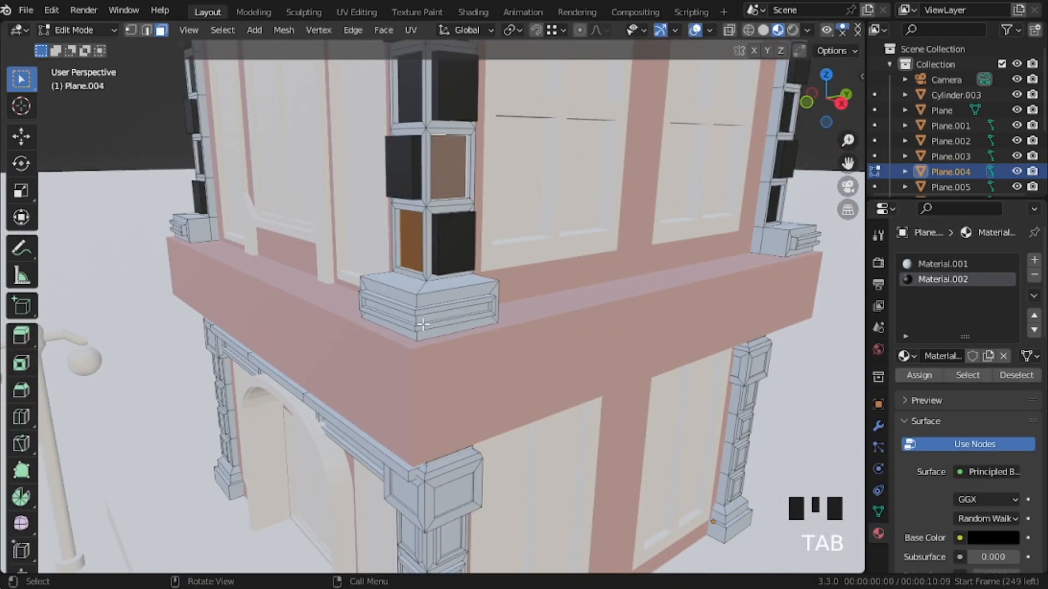
{"action": "left_click", "coordinate": [415, 320], "text": "alt"}
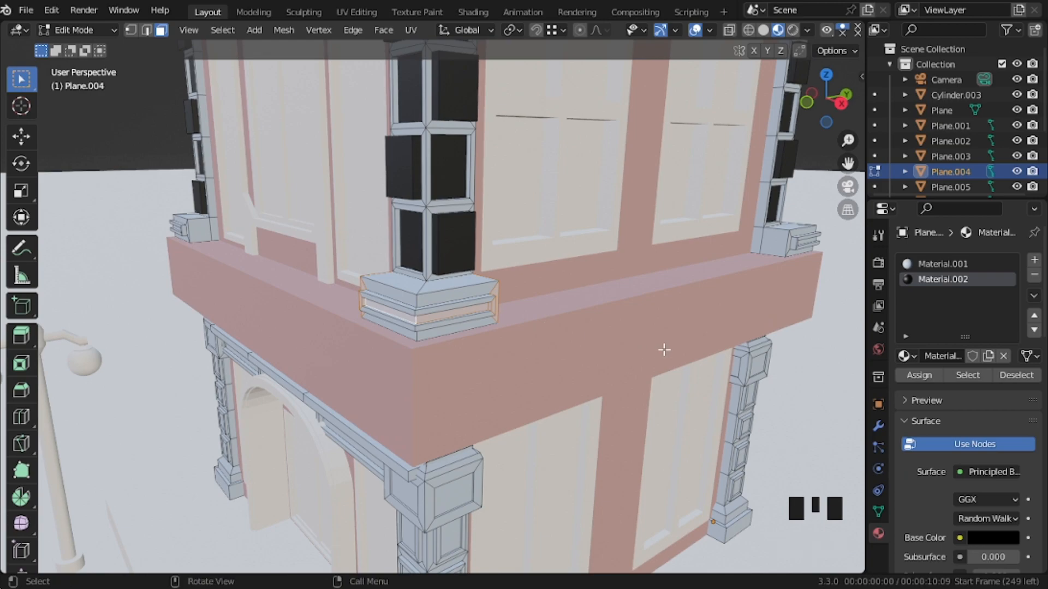
Step: Add the recessed base bands of the other two upper corner pillars to the selection
{"action": "key", "text": "shift+grave"}
{"action": "key", "text": "a"}
{"action": "key", "text": "w"}
{"action": "left_click", "coordinate": [433, 306]}
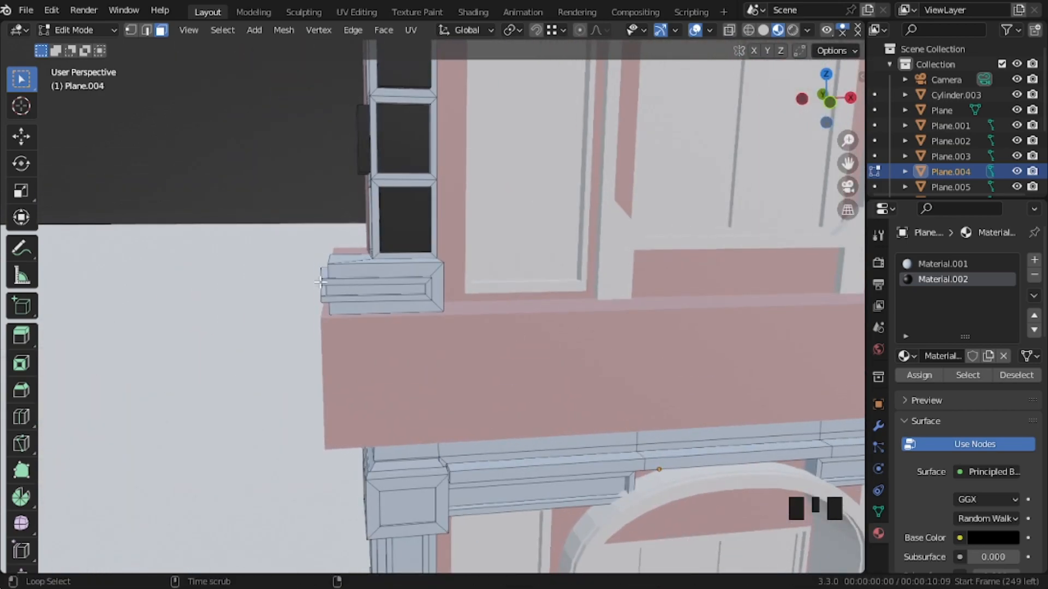
{"action": "key", "text": "shift+grave"}
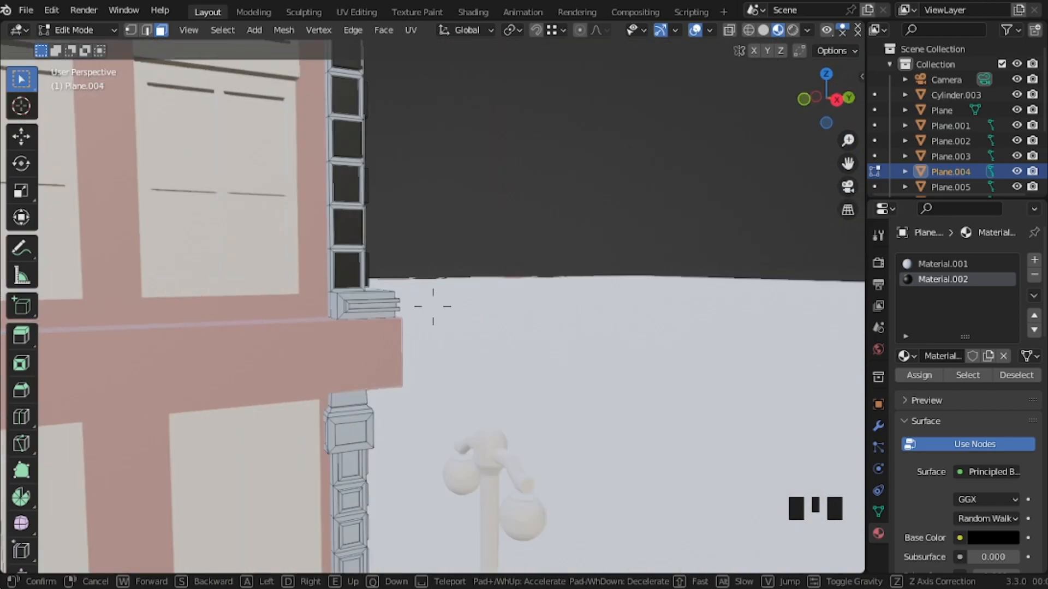
{"action": "key", "text": "w"}
{"action": "left_click", "coordinate": [455, 280]}
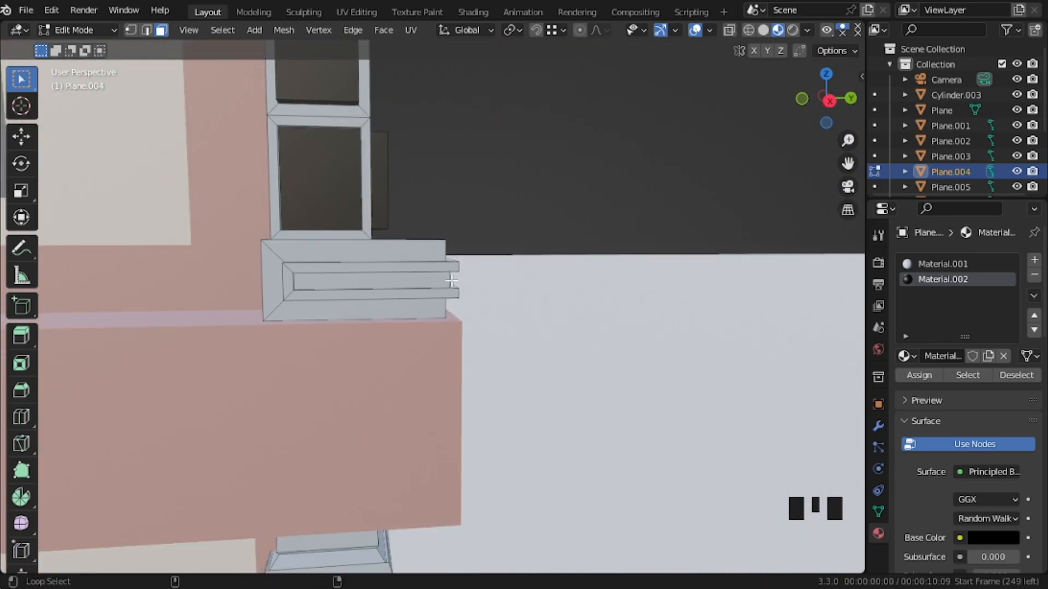
Step: Add the inset panels of the ground floor's front corner pillar and its capital to the selection
{"action": "key", "text": "shift+grave"}
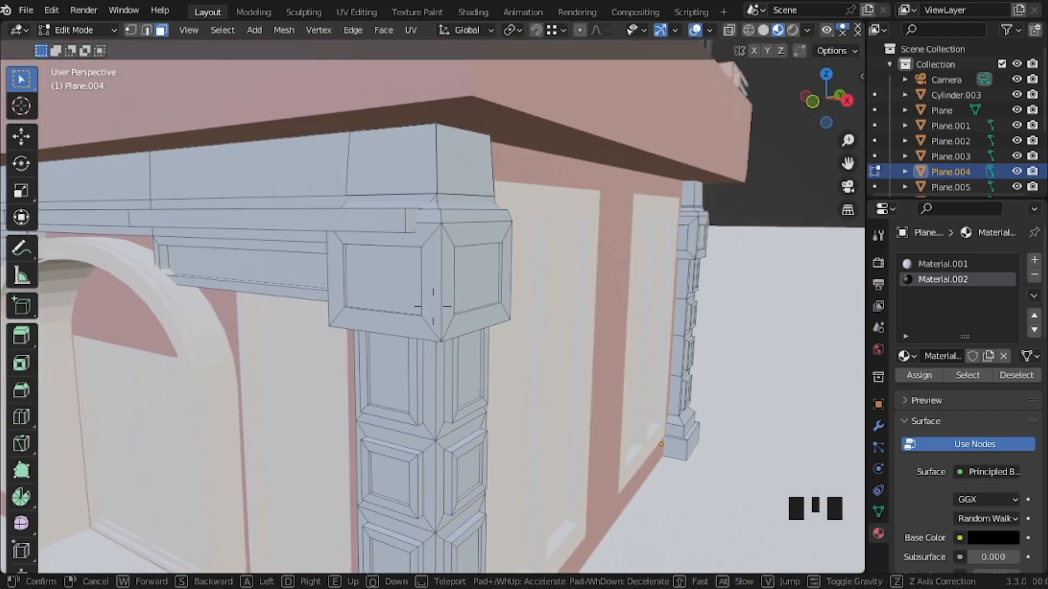
{"action": "left_click", "coordinate": [433, 306]}
{"action": "left_click", "coordinate": [388, 281], "text": "shift"}
{"action": "left_click", "coordinate": [473, 280], "text": "shift"}
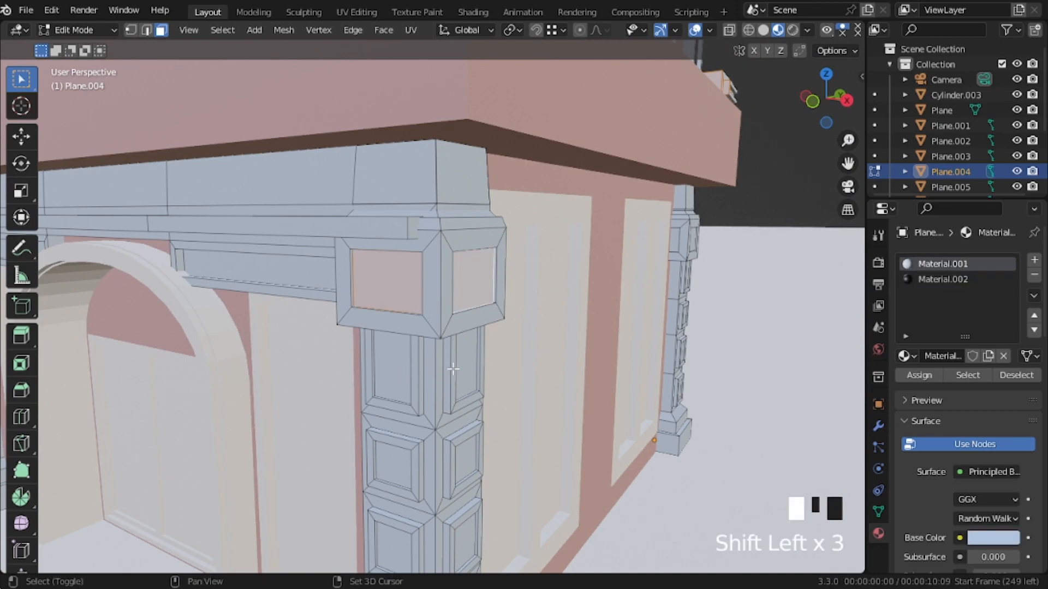
{"action": "key", "text": "shift+grave"}
{"action": "left_click", "coordinate": [386, 456]}
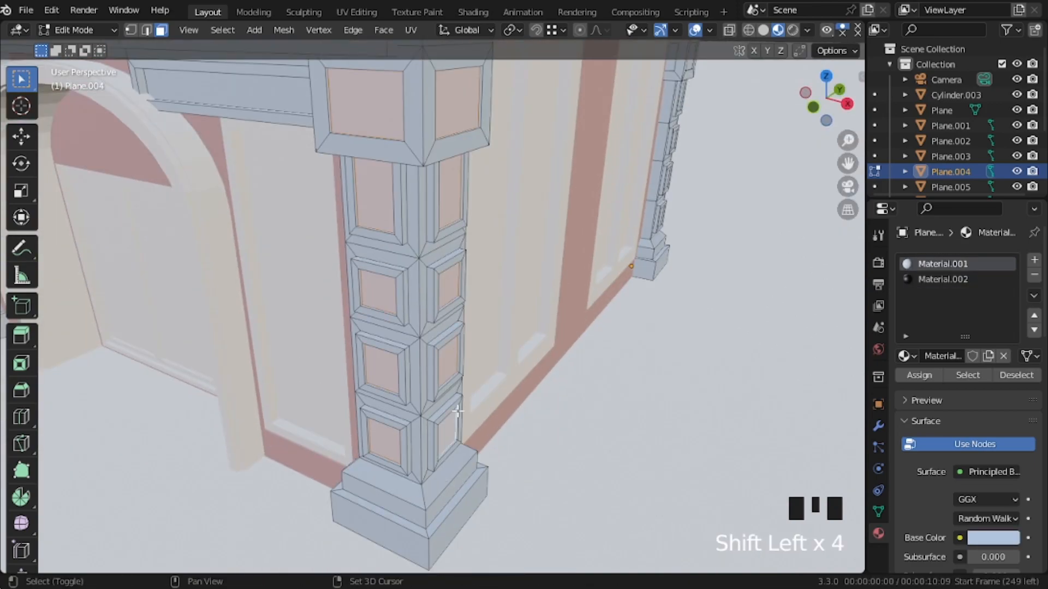
{"action": "left_click", "coordinate": [456, 422], "text": "shift"}
Step: Add the inset beam panels beside the entrance arch and the panels of the entrance façade's other pillar to the selection
{"action": "key", "text": "shift+grave"}
{"action": "left_click", "coordinate": [432, 307]}
{"action": "left_click", "coordinate": [552, 231], "text": "shift"}
{"action": "left_click", "coordinate": [311, 233], "text": "shift"}
{"action": "middle_click_drag", "start_coordinate": [232, 264], "coordinate": [268, 254]}
{"action": "left_click", "coordinate": [311, 192], "text": "shift"}
{"action": "left_click", "coordinate": [356, 200], "text": "shift"}
{"action": "left_click", "coordinate": [316, 243], "text": "shift"}
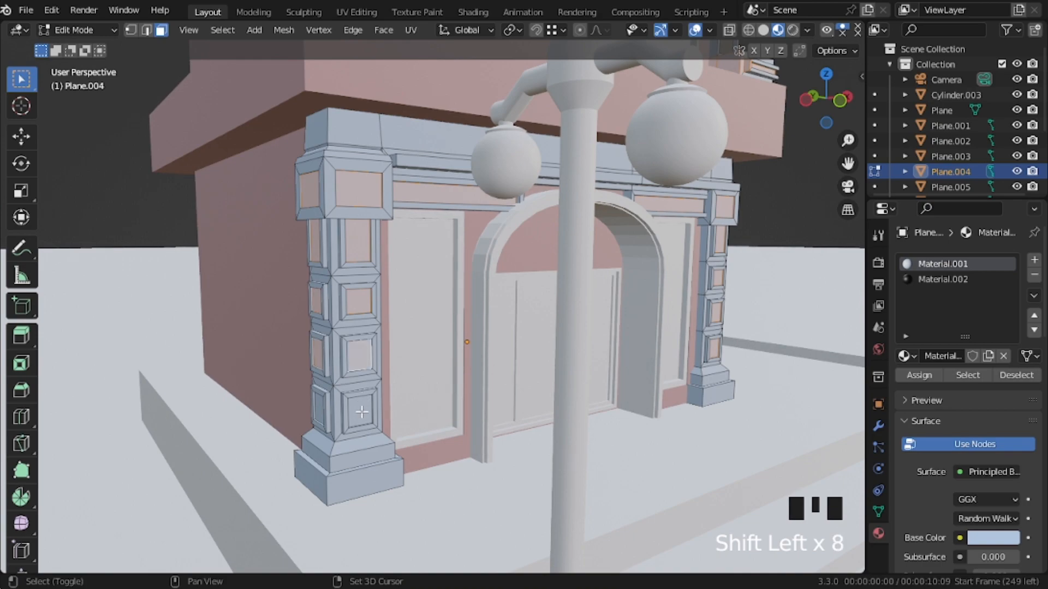
Step: Include the remaining lower pillar's inset panels and assign Material.002 to all selected faces
{"action": "middle_click_drag", "start_coordinate": [440, 373], "coordinate": [438, 250]}
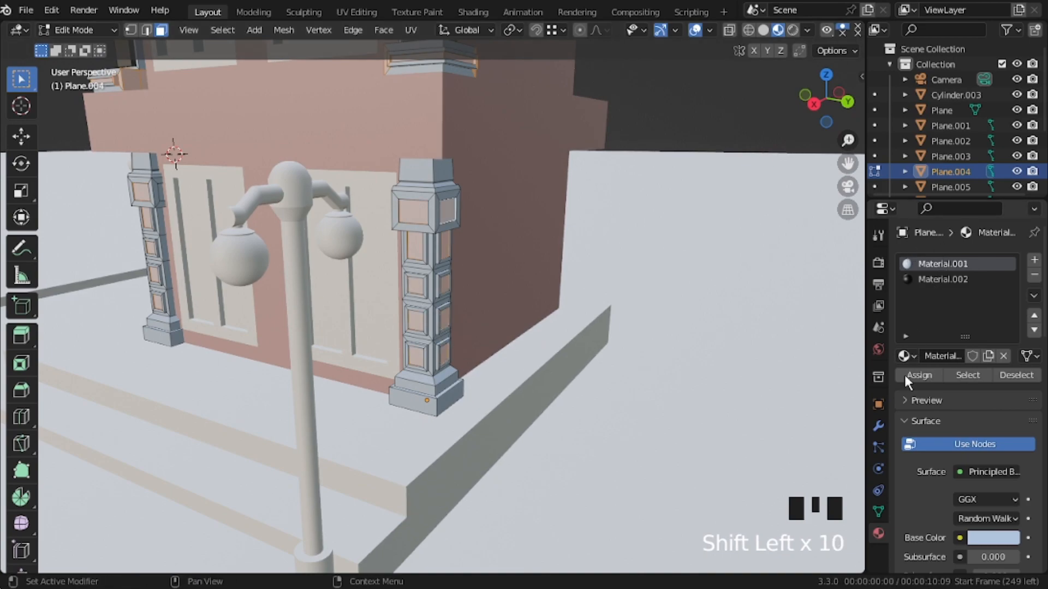
{"action": "left_click", "coordinate": [943, 279]}
{"action": "left_click", "coordinate": [934, 376]}
{"action": "key", "text": "Tab"}
Step: Examine the black accents on the pillars and beams of both floors from several sides
{"action": "middle_click_drag", "start_coordinate": [218, 300], "coordinate": [442, 289]}
{"action": "key", "text": "shift+grave"}
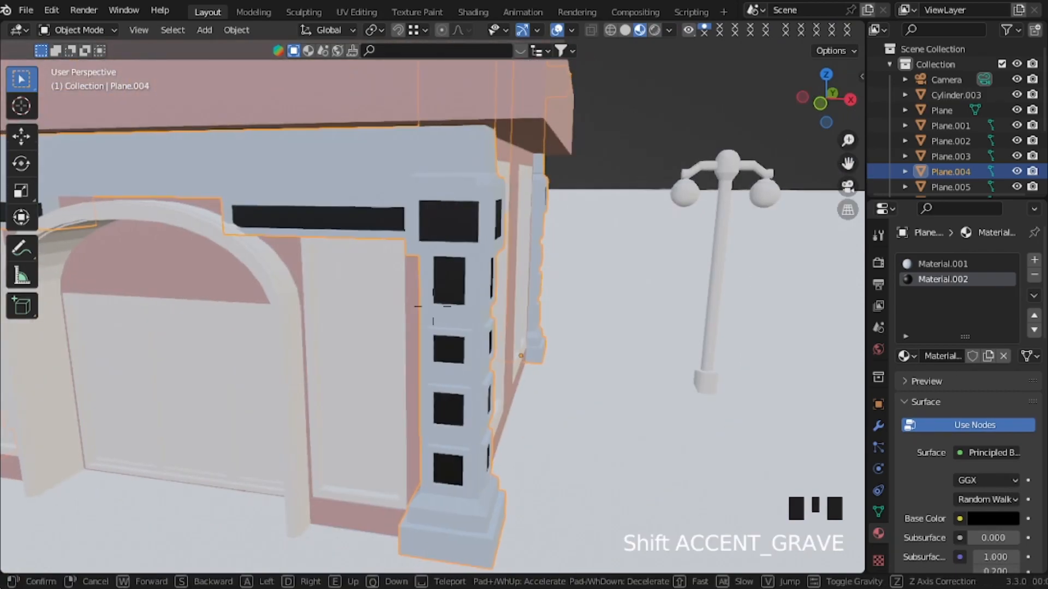
{"action": "key", "text": "s"}
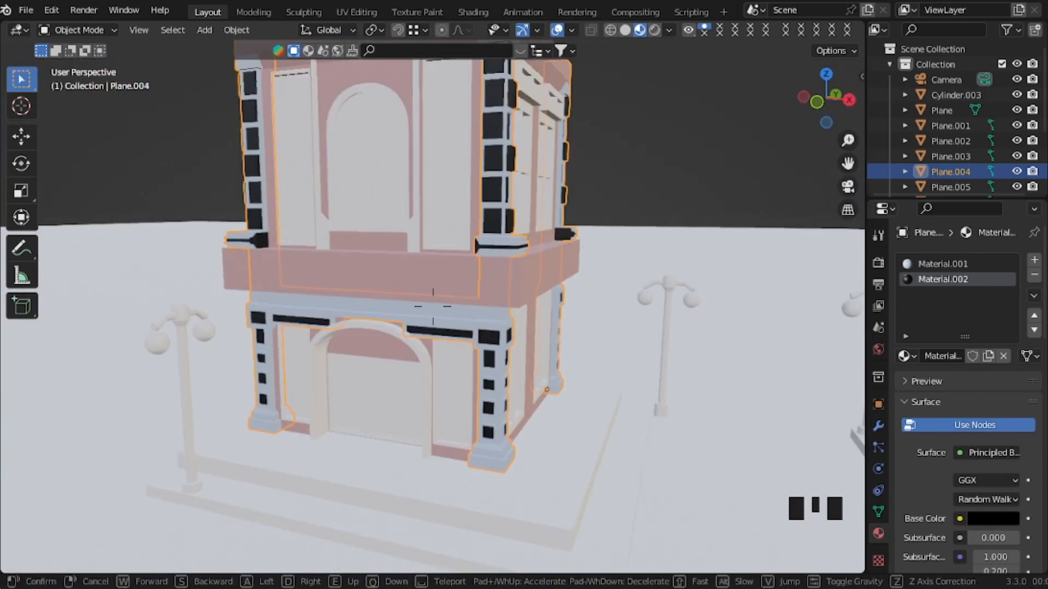
{"action": "key", "text": "e"}
{"action": "key", "text": "w"}
{"action": "left_click", "coordinate": [422, 288]}
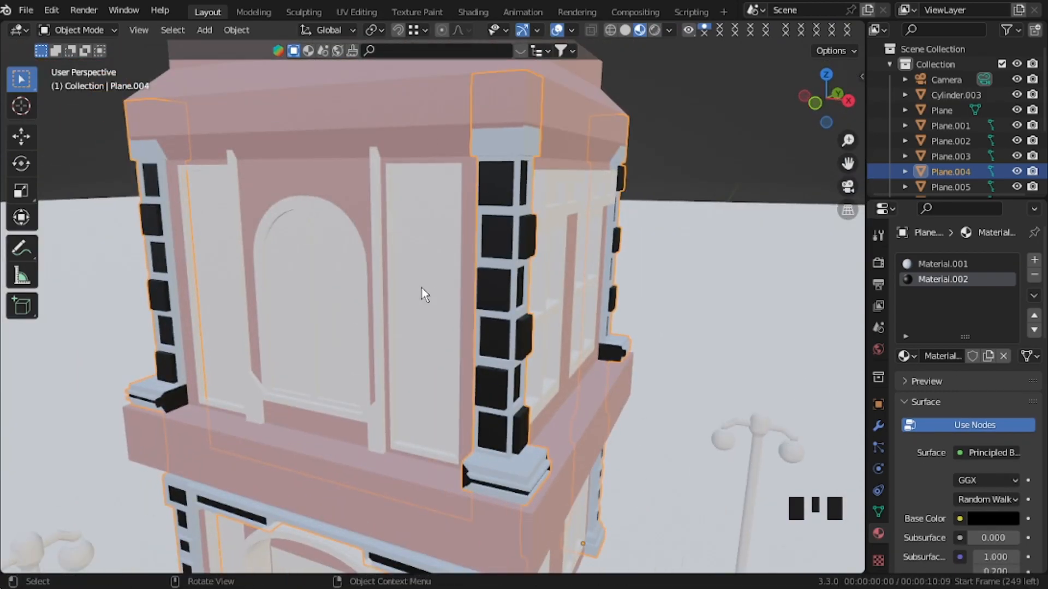
{"action": "middle_click_drag", "start_coordinate": [407, 281], "coordinate": [383, 302]}
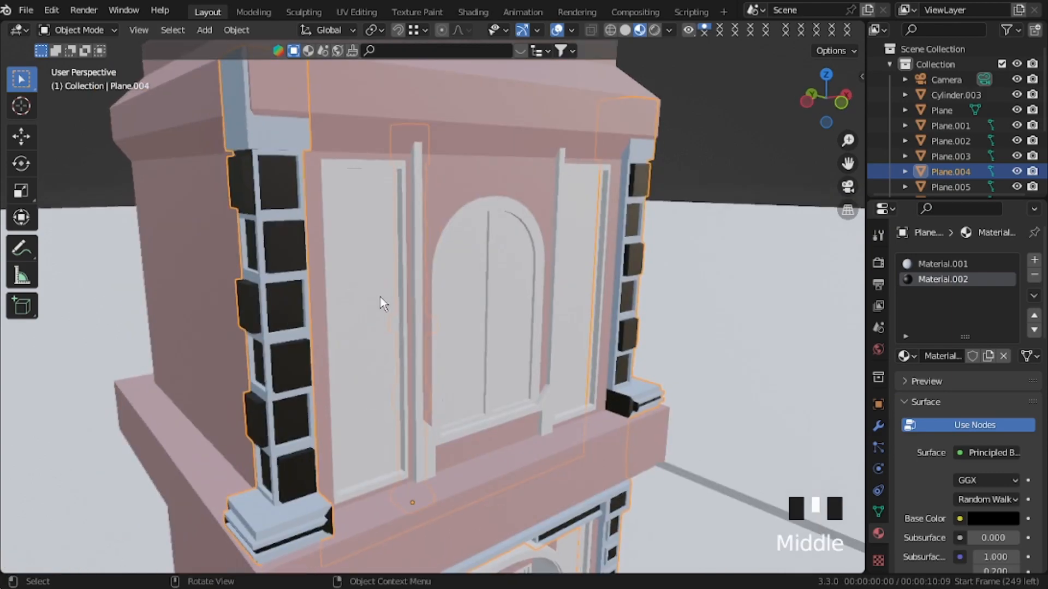
{"action": "key", "text": "shift+grave"}
{"action": "key", "text": "s"}
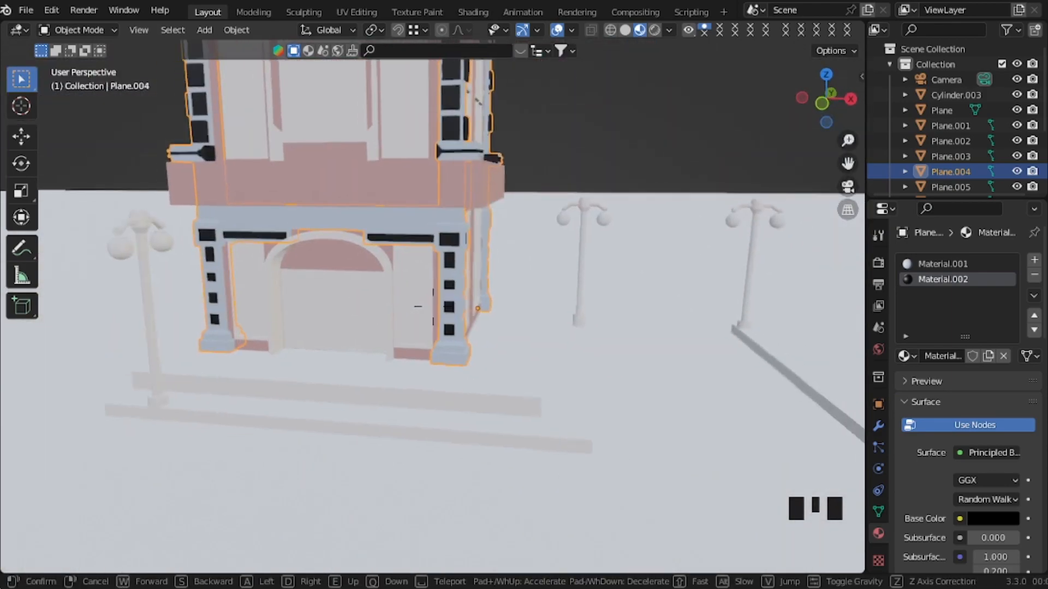
{"action": "key", "text": "w"}
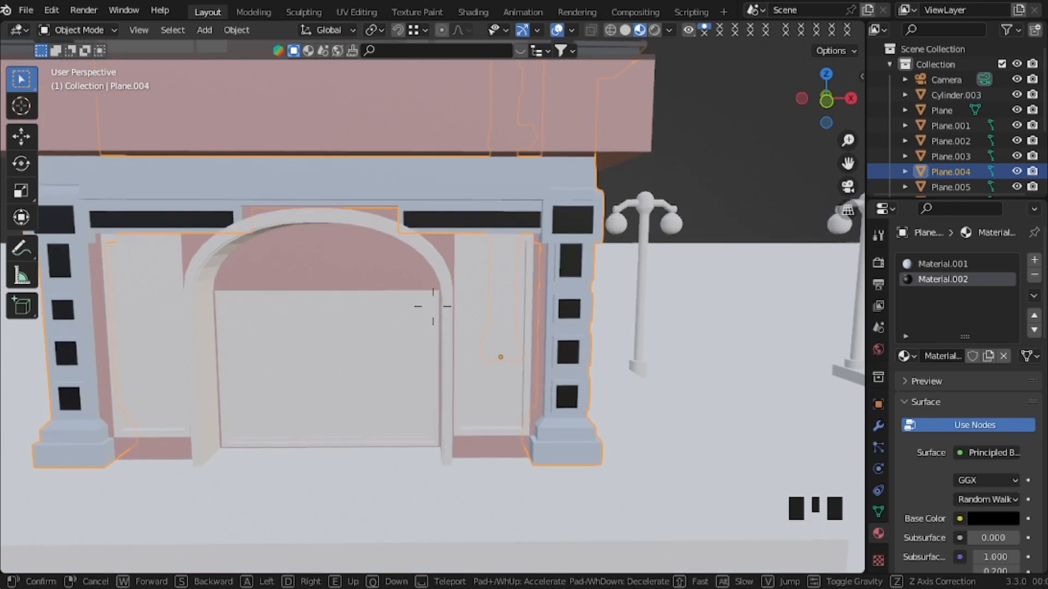
{"action": "left_click", "coordinate": [433, 306]}
Step: Open the shading workspace for the entrance door and create a new material for it named MAin 01
{"action": "left_click", "coordinate": [287, 343]}
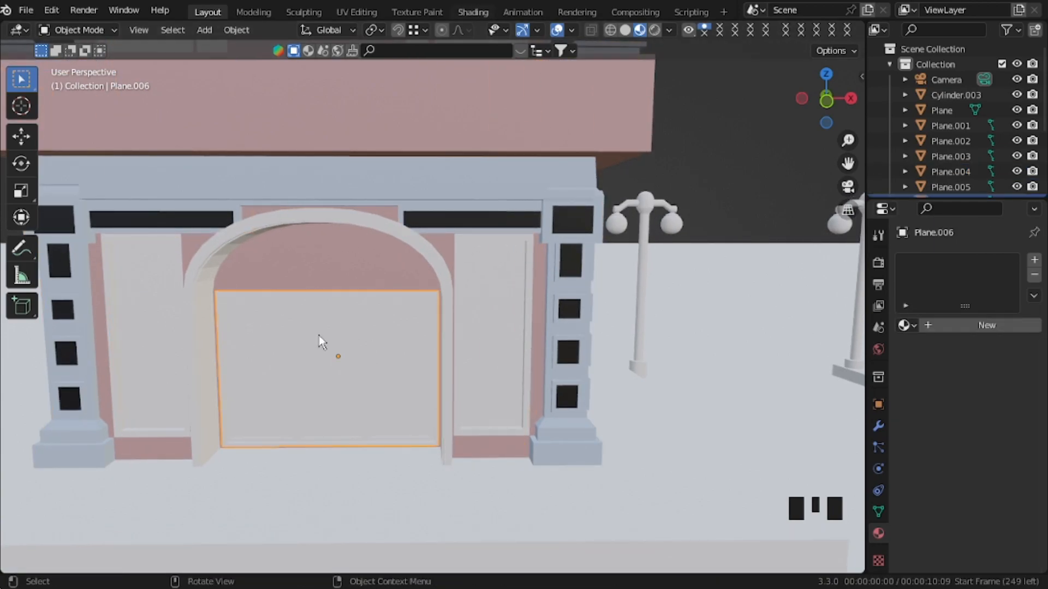
{"action": "mouse_move", "coordinate": [513, 180]}
{"action": "middle_mouse_down"}
{"action": "mouse_move", "coordinate": [554, 201]}
{"action": "mouse_move", "coordinate": [552, 312]}
{"action": "middle_mouse_up"}
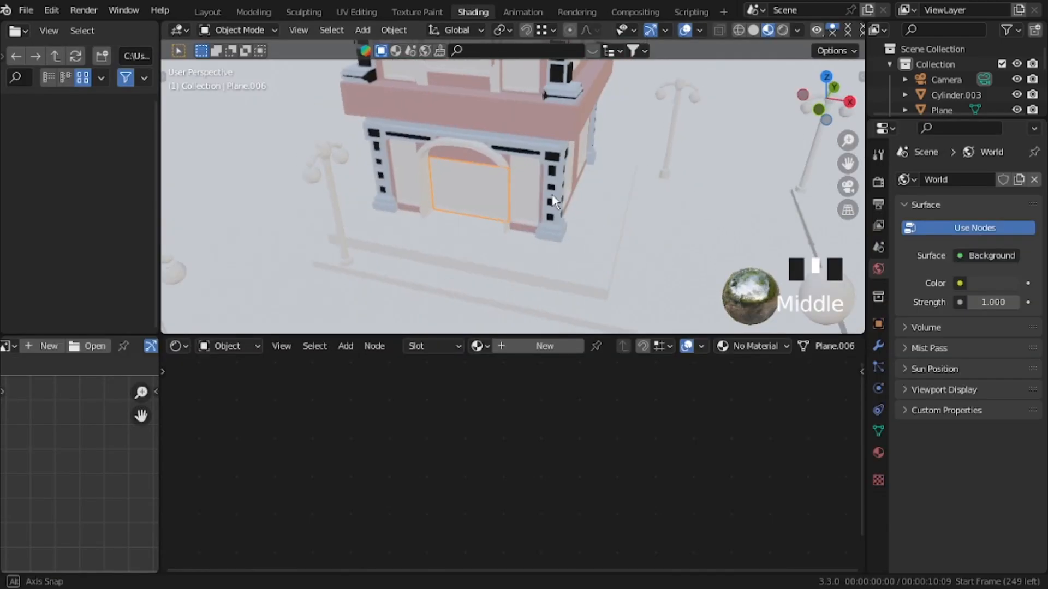
{"action": "left_click", "coordinate": [535, 346]}
{"action": "double_click", "coordinate": [595, 346]}
{"action": "type", "text": "MAin 01"}
{"action": "key", "text": "Return"}
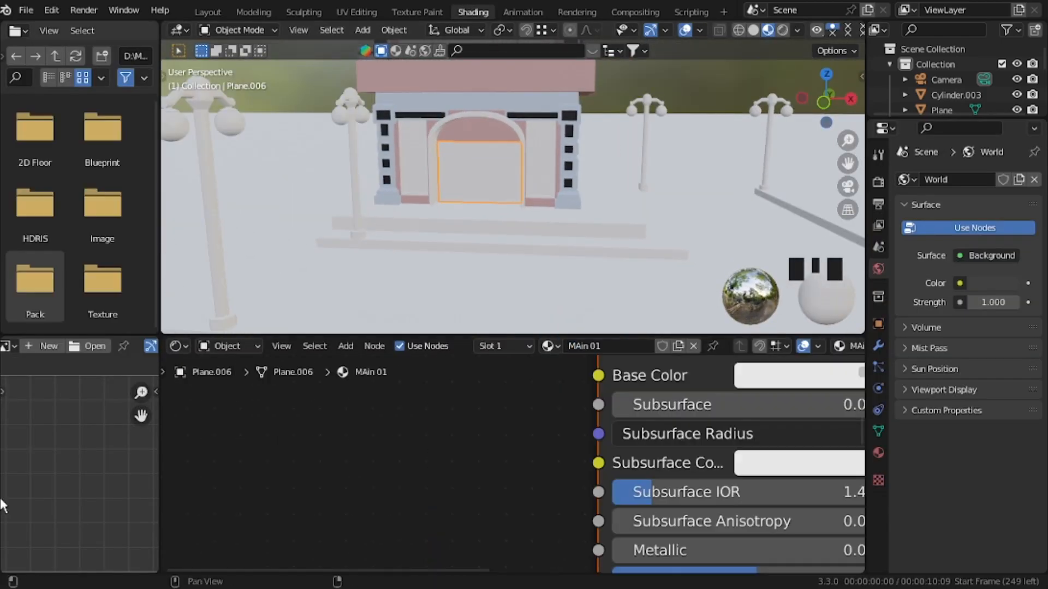
Step: Add the wood plank color image from the texture folder as a node and connect its Color output to Base Color
{"action": "double_click", "coordinate": [111, 262]}
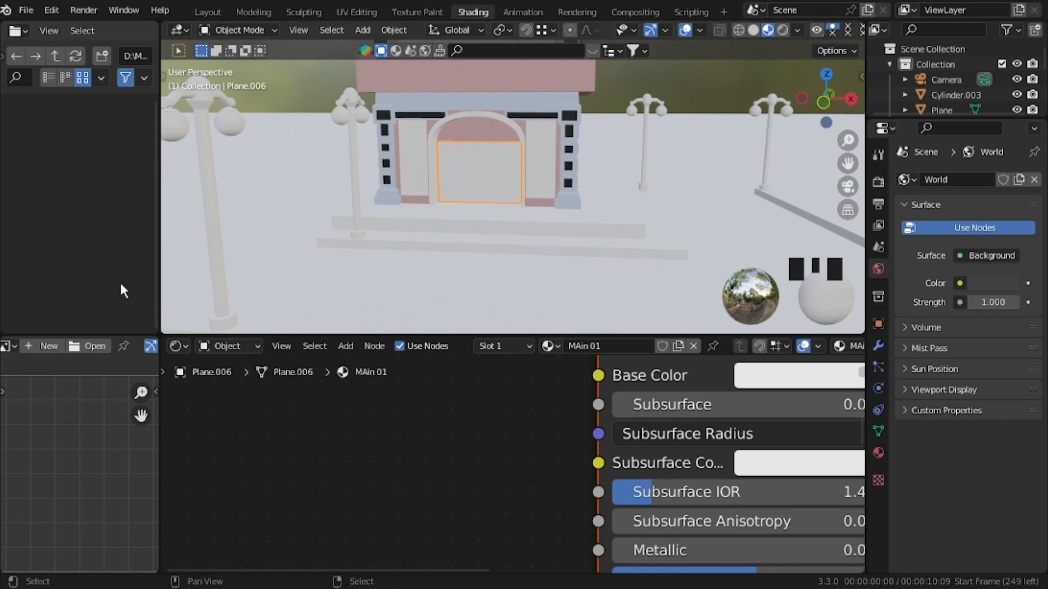
{"action": "scroll", "coordinate": [74, 218], "scroll_direction": "down", "scroll_amount": 2}
{"action": "scroll", "coordinate": [77, 229], "scroll_direction": "down", "scroll_amount": 3}
{"action": "double_click", "coordinate": [96, 158]}
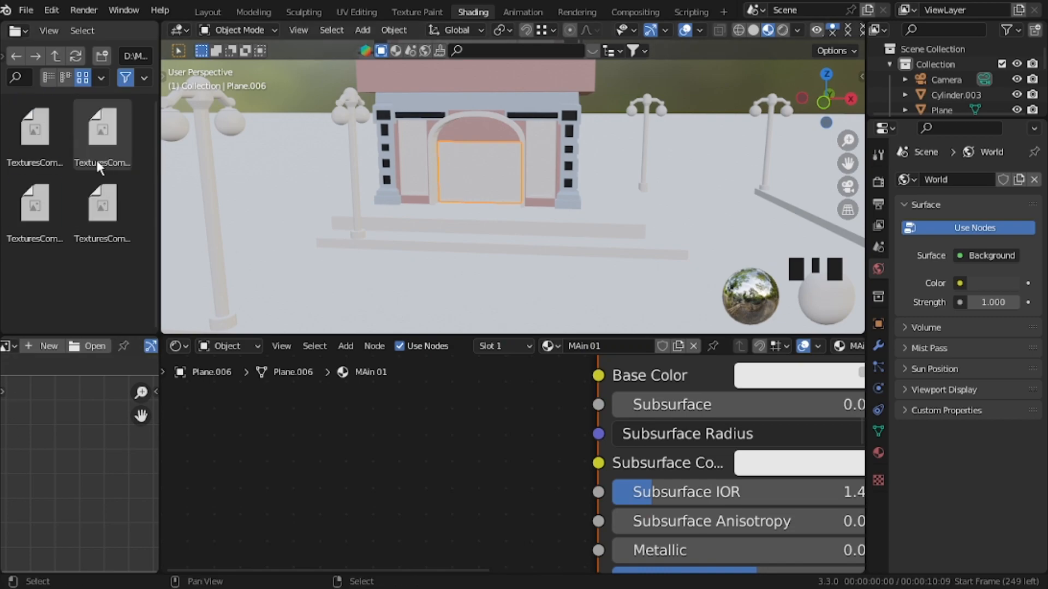
{"action": "left_click_drag", "start_coordinate": [27, 130], "coordinate": [358, 429]}
{"action": "left_click_drag", "start_coordinate": [455, 432], "coordinate": [284, 357]}
{"action": "left_click_drag", "start_coordinate": [505, 376], "coordinate": [556, 451]}
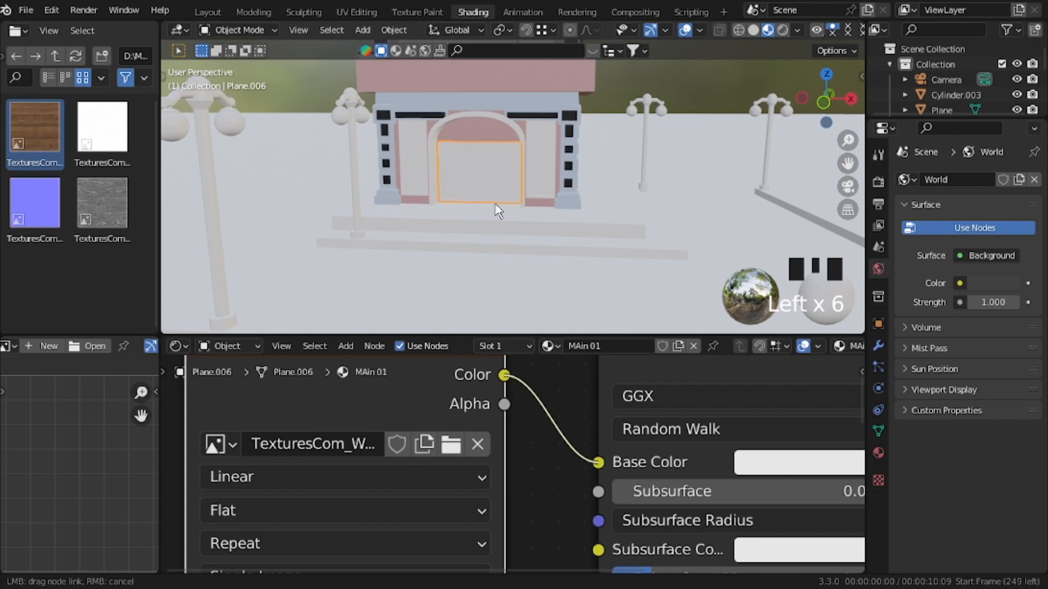
Step: Examine the wood texture on the entrance door up close
{"action": "key", "text": "KP_Add"}
{"action": "key", "text": "KP_Add"}
{"action": "key", "text": "KP_Add"}
{"action": "key", "text": "KP_Add"}
{"action": "key", "text": "KP_Add"}
{"action": "key", "text": "KP_Add"}
{"action": "key", "text": "KP_Add"}
{"action": "key", "text": "KP_Add"}
{"action": "key", "text": "KP_Add"}
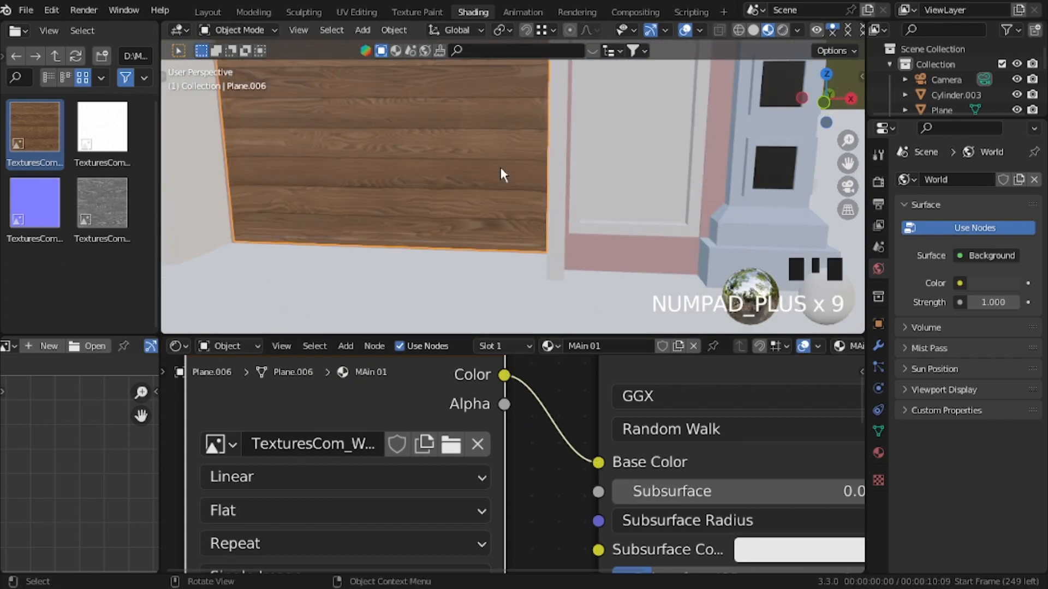
{"action": "key", "text": "KP_Subtract"}
{"action": "middle_click_drag", "start_coordinate": [452, 145], "coordinate": [477, 202], "text": "shift"}
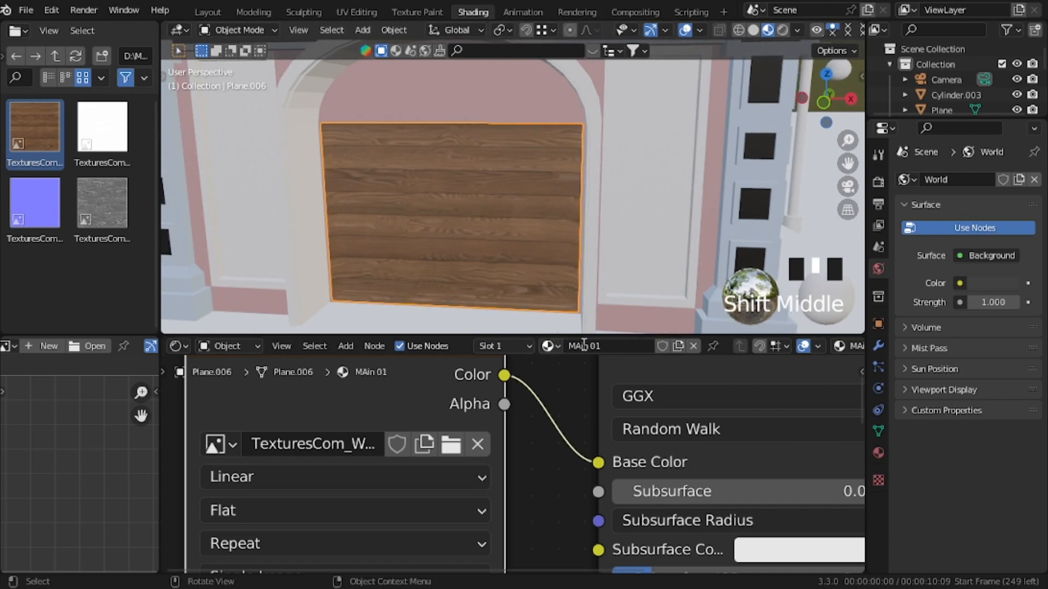
Step: Add a second material slot to the door and assign its three inner panel faces to that slot
{"action": "left_click", "coordinate": [527, 347]}
{"action": "left_click", "coordinate": [581, 240]}
{"action": "key", "text": "Tab"}
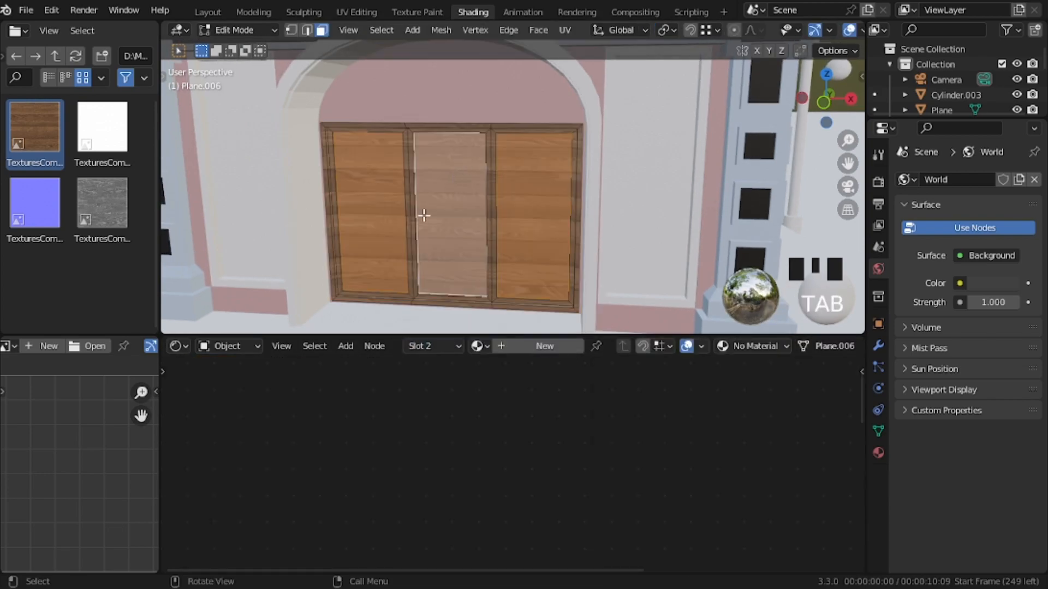
{"action": "left_click", "coordinate": [456, 347]}
{"action": "left_click", "coordinate": [392, 316]}
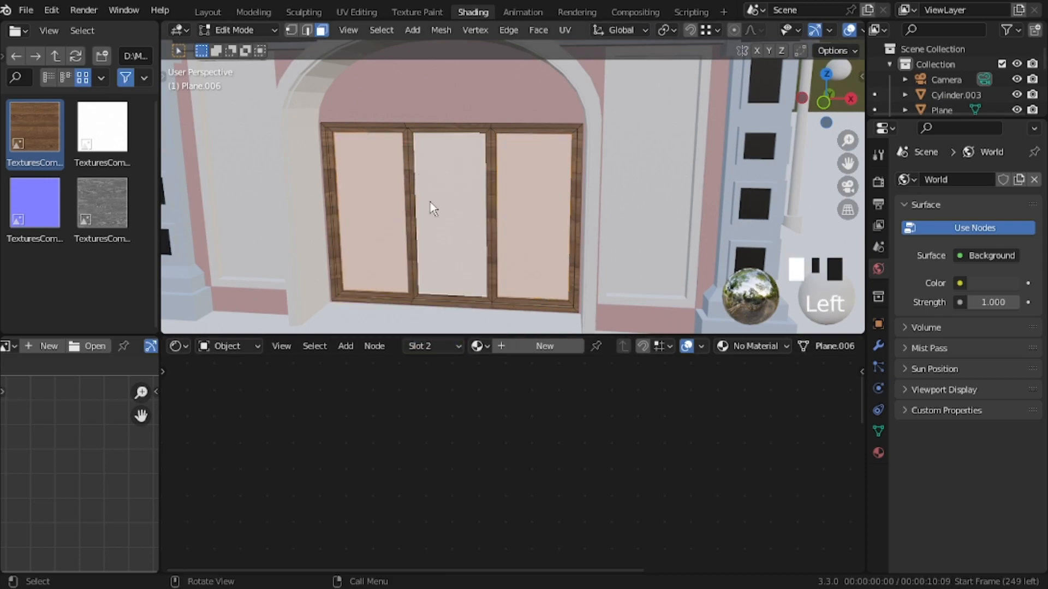
Step: Create a new material in the door's second slot and feed the TexturesCom_BuildingsNeoclassical0276_1_M.jpg image into its Base Color
{"action": "key", "text": "Tab"}
{"action": "left_click", "coordinate": [499, 348]}
{"action": "left_click", "coordinate": [57, 55]}
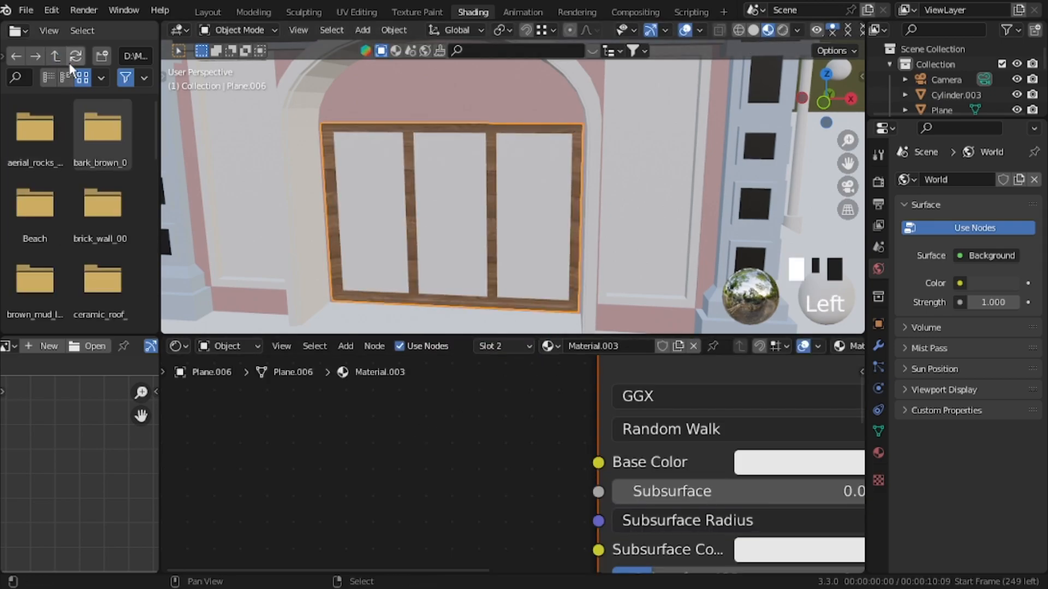
{"action": "double_click", "coordinate": [93, 200]}
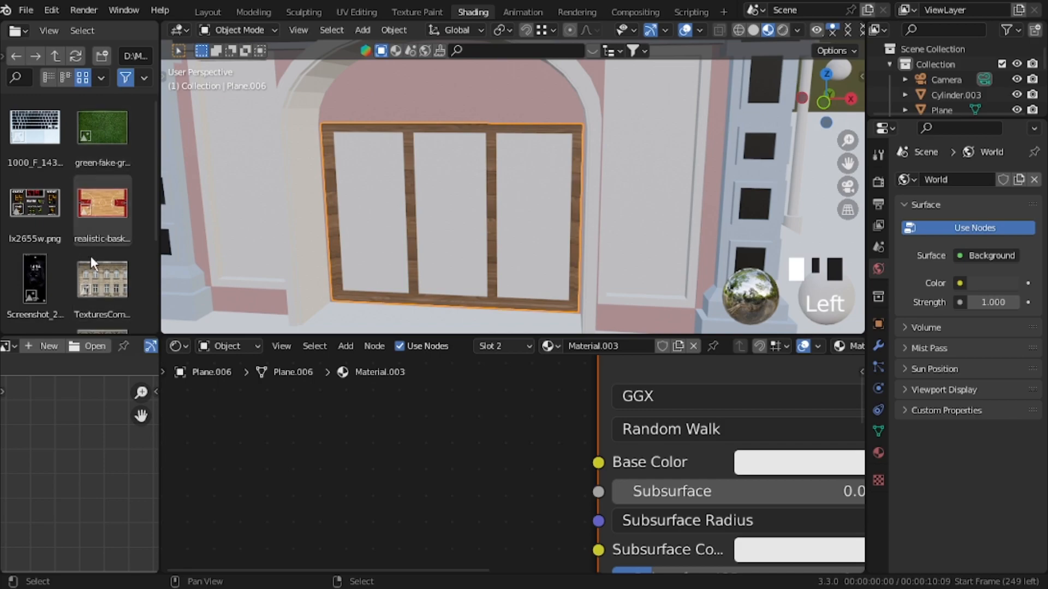
{"action": "left_click", "coordinate": [104, 275]}
{"action": "scroll", "coordinate": [87, 251], "scroll_direction": "down", "scroll_amount": 4}
{"action": "left_click_drag", "start_coordinate": [107, 146], "coordinate": [519, 448]}
{"action": "left_click", "coordinate": [516, 378]}
{"action": "left_click_drag", "start_coordinate": [517, 379], "coordinate": [602, 492]}
Step: Set the panel material's Roughness to 0 and unwrap the door's three inner panel faces
{"action": "middle_click_drag", "start_coordinate": [612, 490], "coordinate": [500, 331]}
{"action": "middle_click_drag", "start_coordinate": [565, 534], "coordinate": [566, 423]}
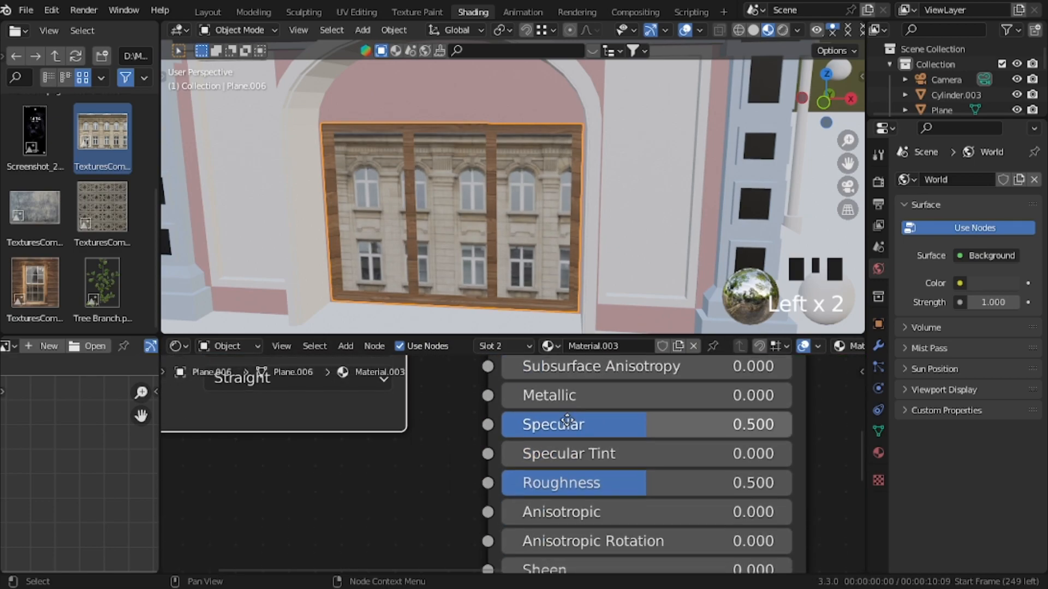
{"action": "left_click_drag", "start_coordinate": [570, 490], "coordinate": [505, 490]}
{"action": "key", "text": "Tab"}
{"action": "key", "text": "u"}
{"action": "left_click", "coordinate": [418, 307]}
{"action": "key", "text": "Tab"}
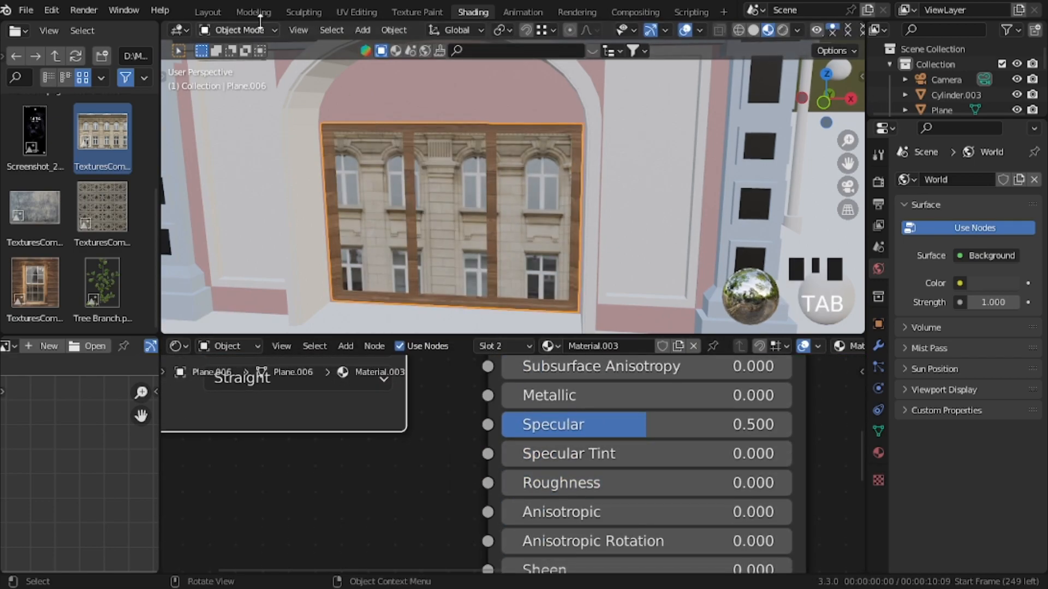
Step: Open the UV editing workspace and show the entrance door up close in material preview shading
{"action": "left_click", "coordinate": [355, 12]}
{"action": "key", "text": "Tab"}
{"action": "middle_click_drag", "start_coordinate": [643, 204], "coordinate": [774, 48]}
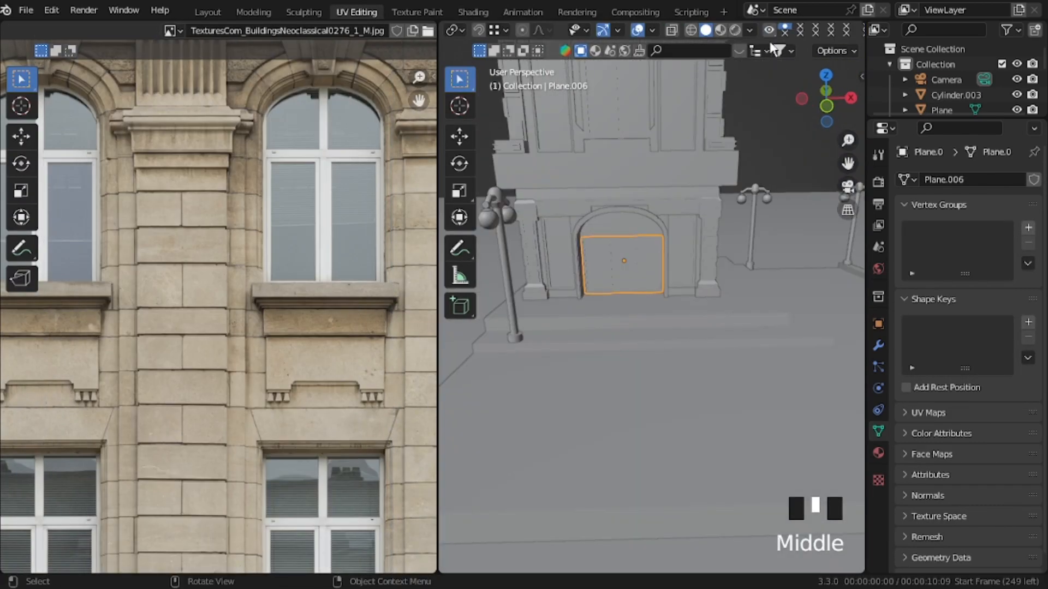
{"action": "key", "text": "z"}
{"action": "left_click", "coordinate": [644, 329]}
{"action": "key", "text": "shift+grave"}
{"action": "key", "text": "w"}
{"action": "key", "text": "s"}
{"action": "left_click", "coordinate": [644, 329]}
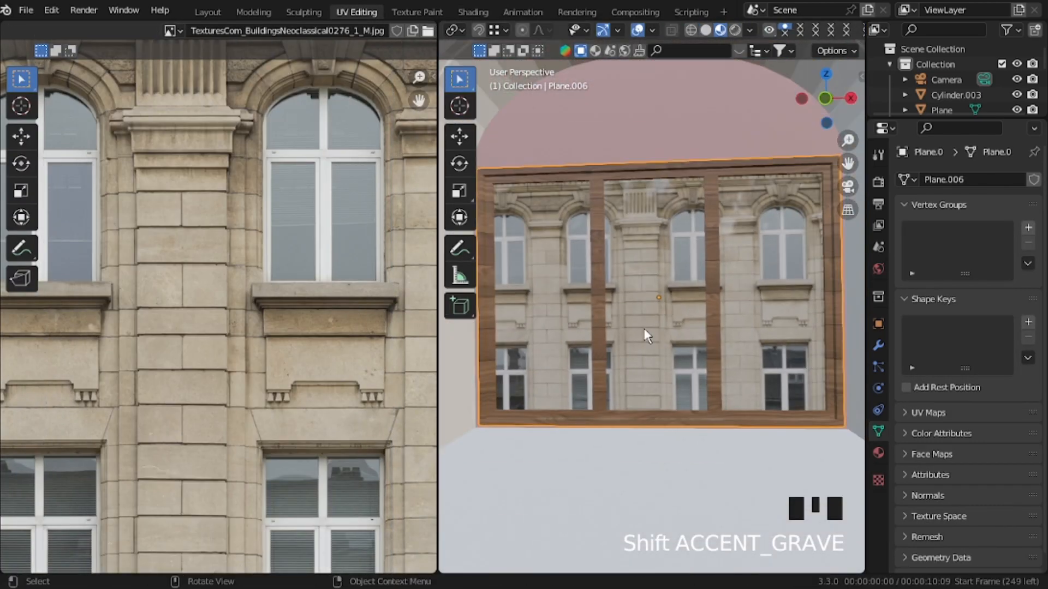
Step: Scale down the UVs of all three door panels over the building facade image
{"action": "key", "text": "Tab"}
{"action": "scroll", "coordinate": [202, 338], "scroll_direction": "down", "scroll_amount": 5}
{"action": "scroll", "coordinate": [205, 316], "scroll_direction": "up", "scroll_amount": 3}
{"action": "scroll", "coordinate": [267, 339], "scroll_direction": "down", "scroll_amount": 3}
{"action": "key", "text": "a"}
{"action": "key", "text": "s"}
{"action": "left_click", "coordinate": [254, 368]}
Step: Move the right door panel's UV face onto the lower middle window of the facade image
{"action": "scroll", "coordinate": [257, 371], "scroll_direction": "up", "scroll_amount": 3}
{"action": "scroll", "coordinate": [316, 363], "scroll_direction": "down", "scroll_amount": 1}
{"action": "scroll", "coordinate": [339, 415], "scroll_direction": "up", "scroll_amount": 4}
{"action": "middle_click_drag", "start_coordinate": [364, 476], "coordinate": [210, 490]}
{"action": "left_click_drag", "start_coordinate": [127, 281], "coordinate": [213, 452]}
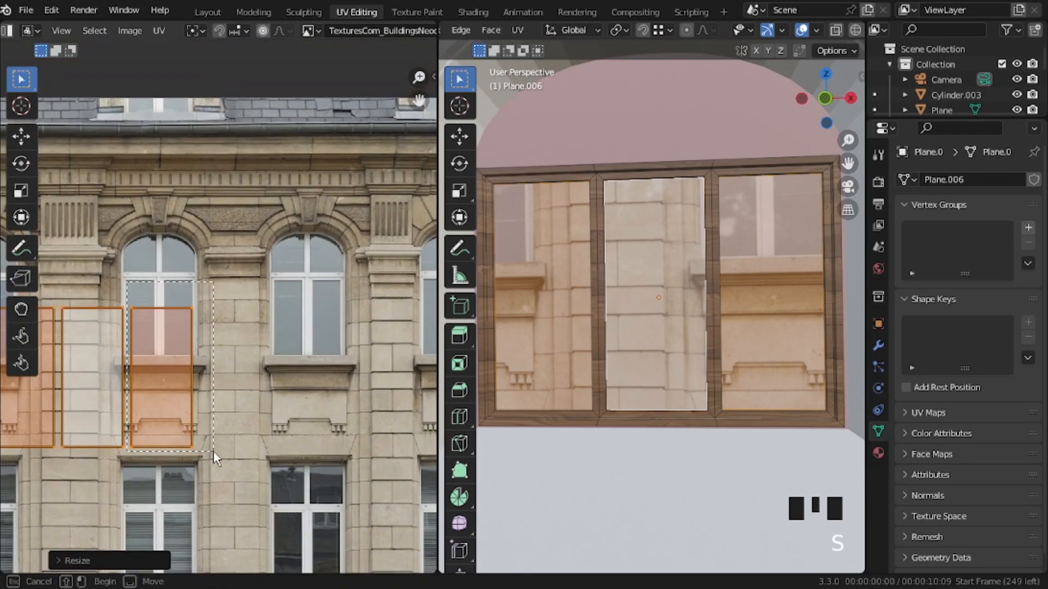
{"action": "key", "text": "g"}
{"action": "left_click", "coordinate": [317, 519]}
{"action": "middle_click_drag", "start_coordinate": [92, 431], "coordinate": [51, 322]}
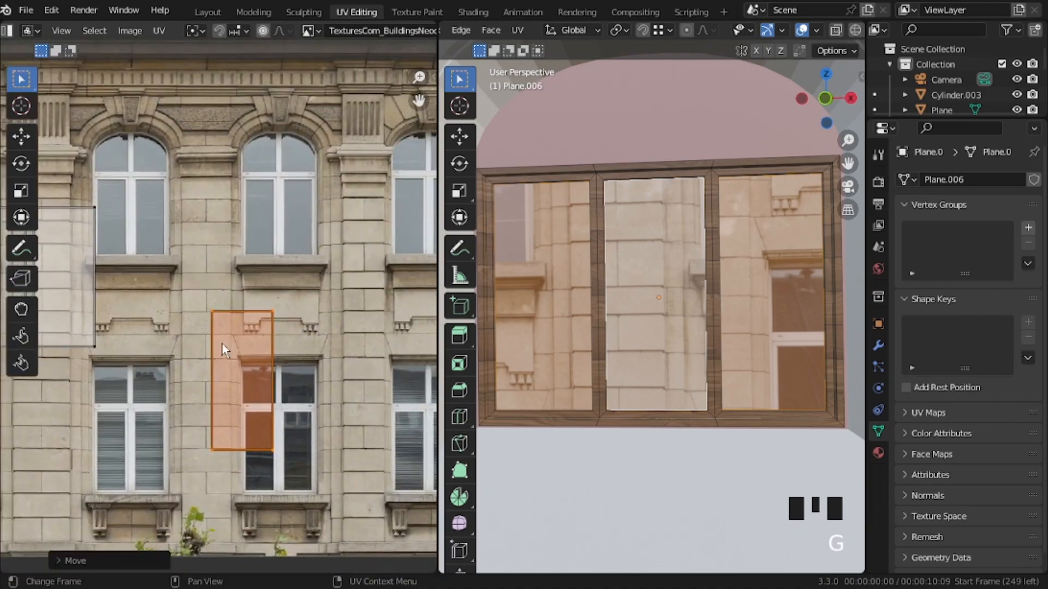
{"action": "key", "text": "g"}
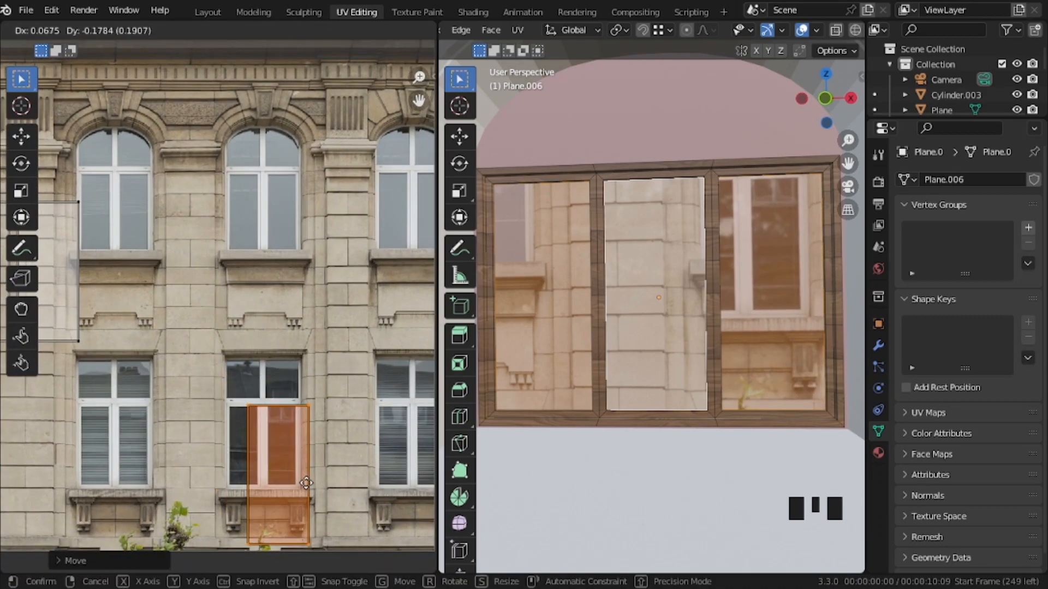
{"action": "left_click", "coordinate": [305, 490]}
Step: Shorten the right panel's UV face by raising its lower edge, and move the face over the arched window above
{"action": "left_click_drag", "start_coordinate": [303, 540], "coordinate": [305, 538]}
{"action": "key", "text": "g"}
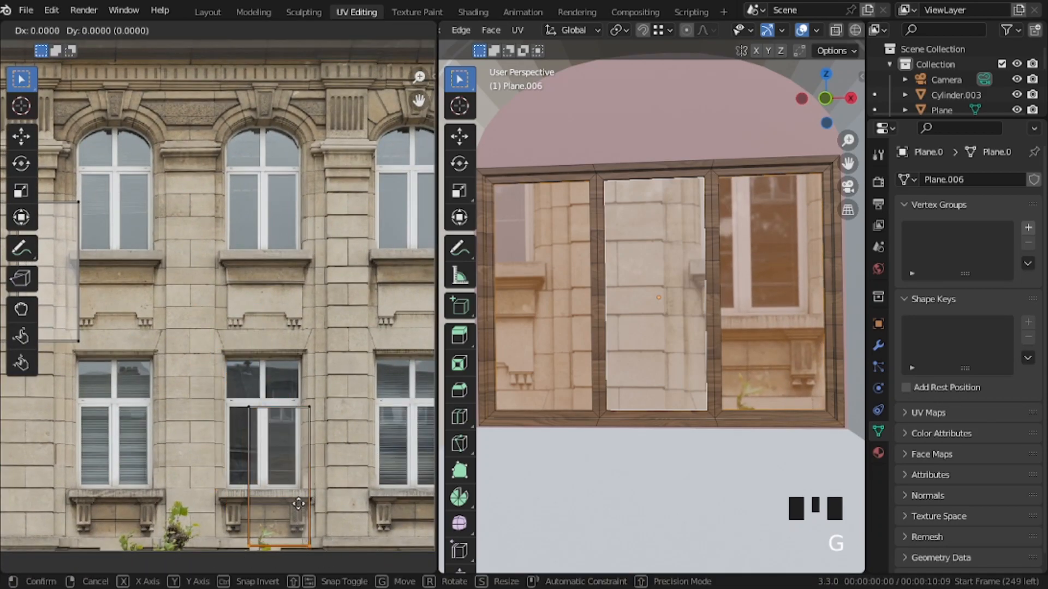
{"action": "left_click", "coordinate": [298, 473]}
{"action": "key", "text": "g"}
{"action": "right_click", "coordinate": [288, 447]}
{"action": "key", "text": "s"}
{"action": "right_click", "coordinate": [254, 413]}
{"action": "left_click", "coordinate": [256, 420]}
{"action": "key", "text": "g"}
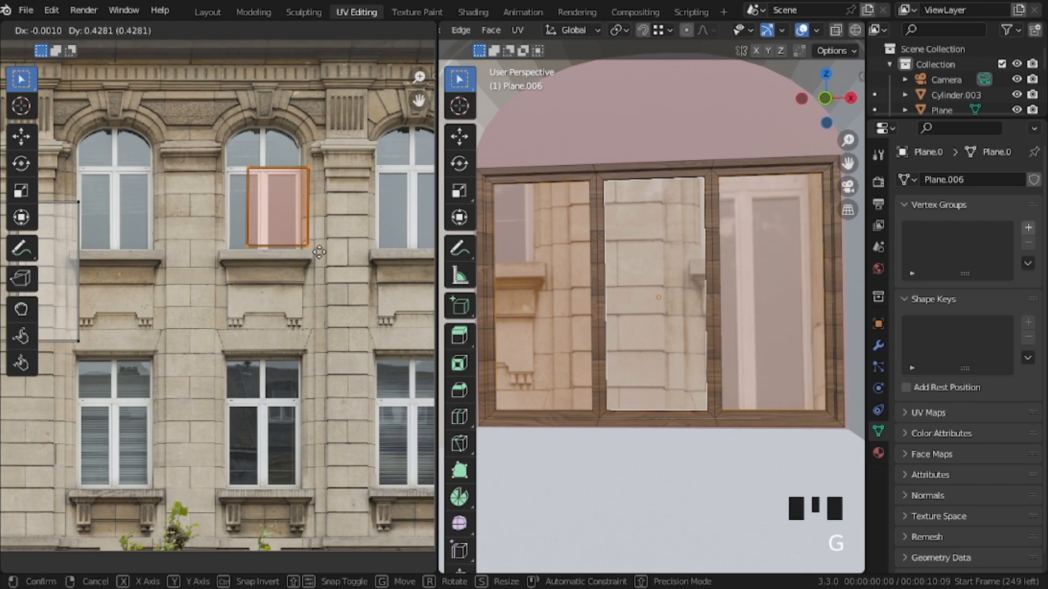
{"action": "left_click", "coordinate": [319, 252]}
Step: Lower the top edge of the right panel's UV face along Y to sit inside the window's glass
{"action": "scroll", "coordinate": [269, 210], "scroll_direction": "up", "scroll_amount": 4}
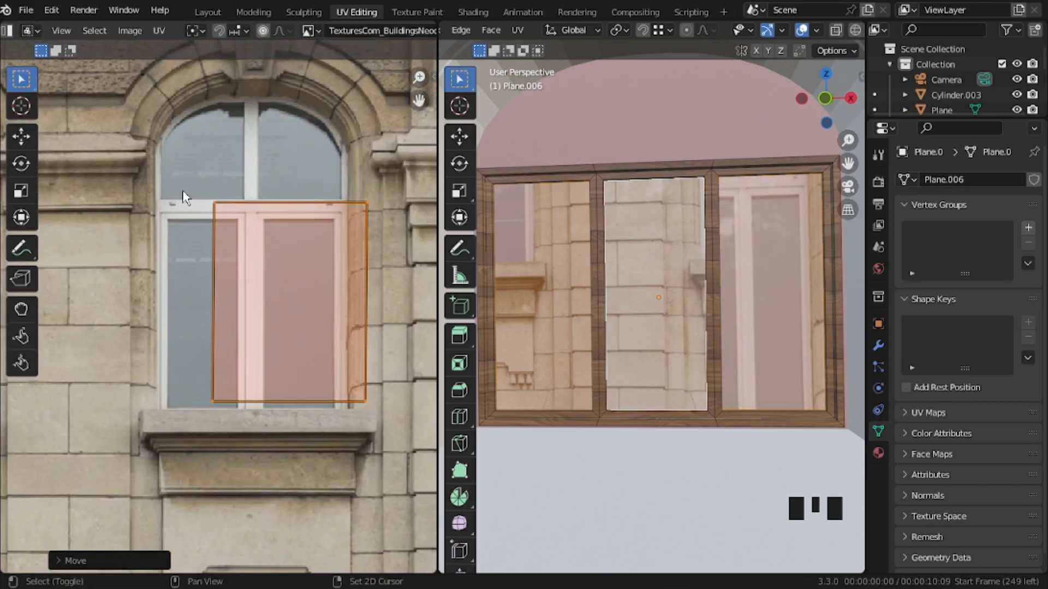
{"action": "middle_click_drag", "start_coordinate": [183, 191], "coordinate": [177, 203]}
{"action": "left_click_drag", "start_coordinate": [185, 186], "coordinate": [426, 267]}
{"action": "key", "text": "g"}
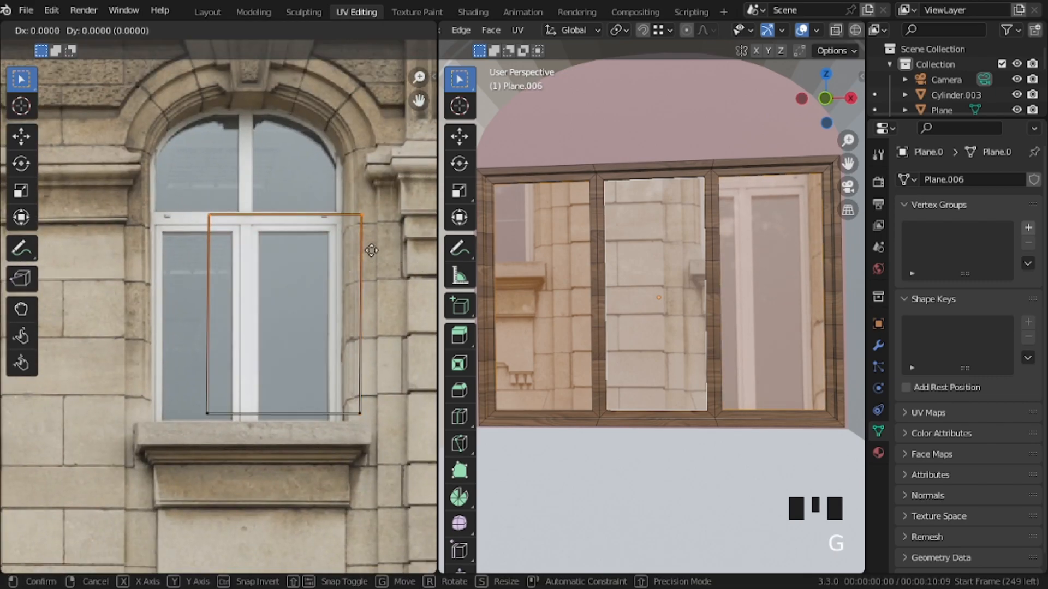
{"action": "key", "text": "y"}
{"action": "left_click", "coordinate": [373, 270]}
Step: Move the left and right edges of the right panel's UV face inward along X to fit the window's right-hand pane
{"action": "left_click_drag", "start_coordinate": [183, 216], "coordinate": [225, 425]}
{"action": "key", "text": "g"}
{"action": "key", "text": "x"}
{"action": "left_click", "coordinate": [281, 417]}
{"action": "left_click_drag", "start_coordinate": [329, 216], "coordinate": [431, 474]}
{"action": "key", "text": "g"}
{"action": "key", "text": "x"}
{"action": "left_click", "coordinate": [351, 410]}
Step: Select the middle door panel and move its UV face over the right-hand pane of the arched window
{"action": "key", "text": "shift+grave"}
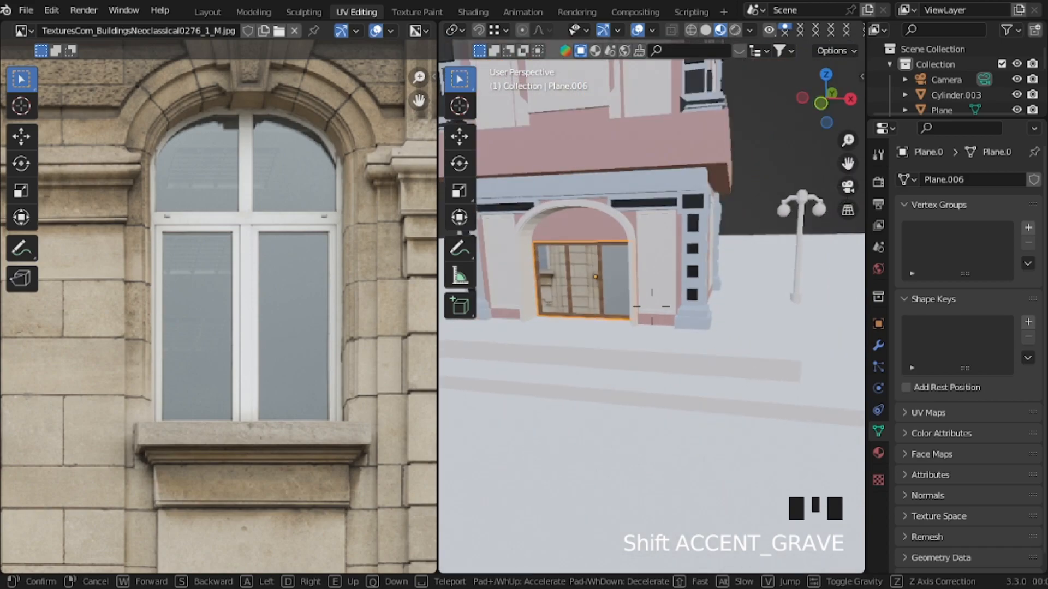
{"action": "key", "text": "w"}
{"action": "left_click", "coordinate": [710, 330]}
{"action": "key", "text": "Tab"}
{"action": "left_click", "coordinate": [667, 319]}
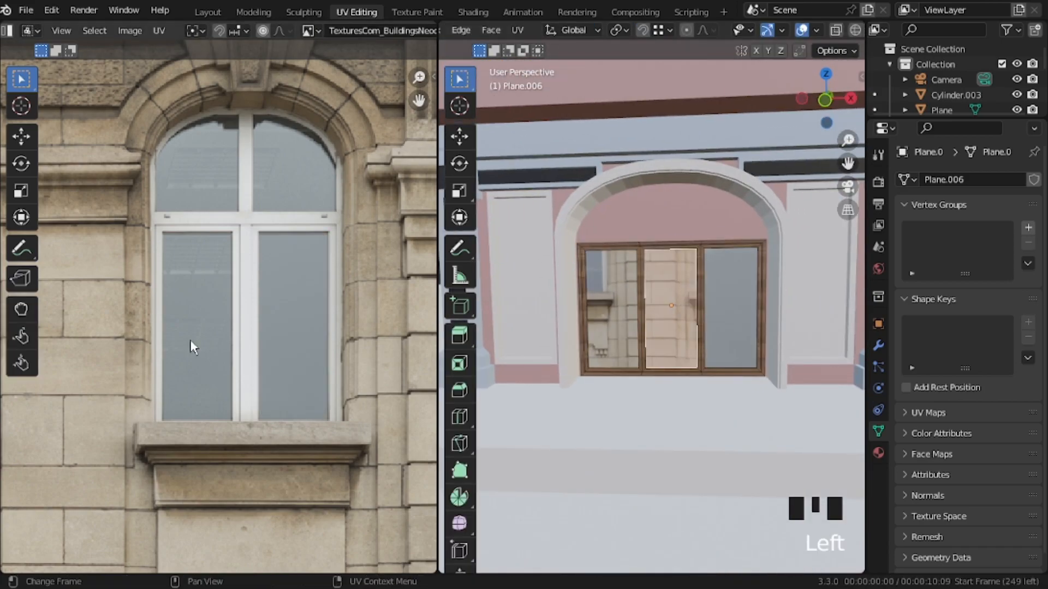
{"action": "scroll", "coordinate": [190, 339], "scroll_direction": "down", "scroll_amount": 4}
{"action": "scroll", "coordinate": [170, 339], "scroll_direction": "up", "scroll_amount": 2}
{"action": "key", "text": "a"}
{"action": "scroll", "coordinate": [170, 339], "scroll_direction": "up", "scroll_amount": 1}
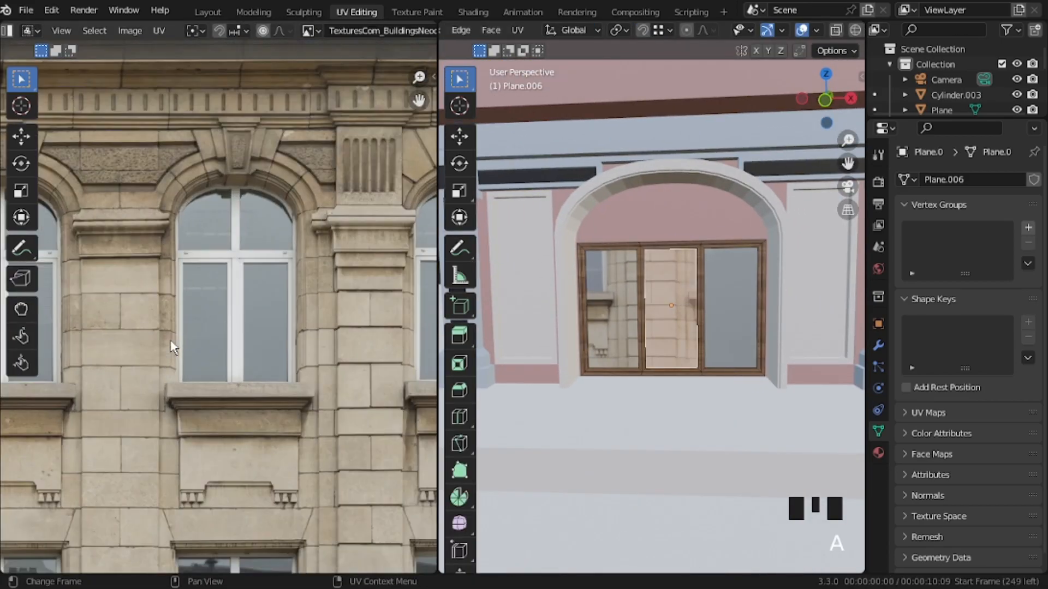
{"action": "scroll", "coordinate": [377, 252], "scroll_direction": "up", "scroll_amount": 2}
{"action": "key", "text": "g"}
{"action": "left_click", "coordinate": [339, 281]}
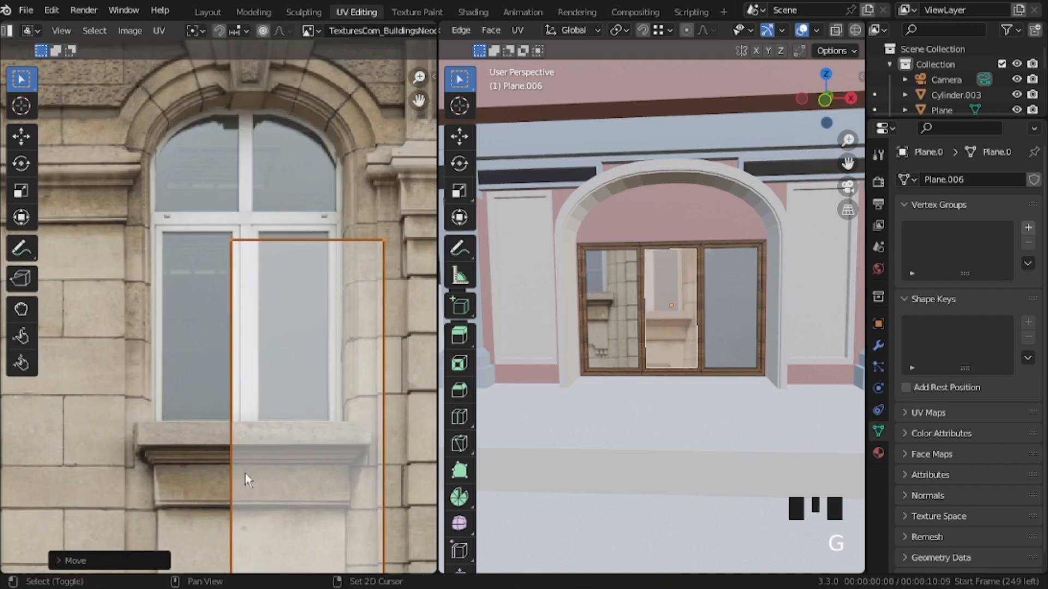
Step: Raise the lower edge of the middle panel's UV face along Y to just above the window sill
{"action": "middle_click_drag", "start_coordinate": [246, 481], "coordinate": [247, 430]}
{"action": "left_click_drag", "start_coordinate": [202, 514], "coordinate": [391, 566]}
{"action": "key", "text": "g"}
{"action": "key", "text": "y"}
{"action": "left_click", "coordinate": [349, 358]}
Step: Narrow the middle panel's UV face along X so both side edges fit within the window's right-hand pane
{"action": "left_click_drag", "start_coordinate": [173, 195], "coordinate": [290, 375]}
{"action": "key", "text": "g"}
{"action": "key", "text": "x"}
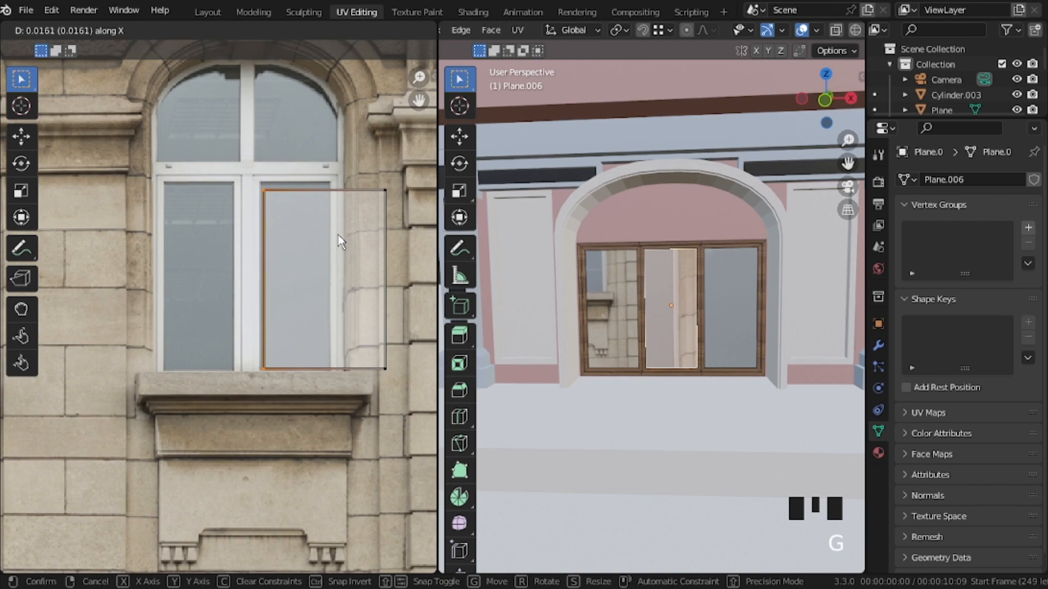
{"action": "left_click", "coordinate": [340, 238]}
{"action": "left_click_drag", "start_coordinate": [339, 178], "coordinate": [438, 412]}
{"action": "key", "text": "g"}
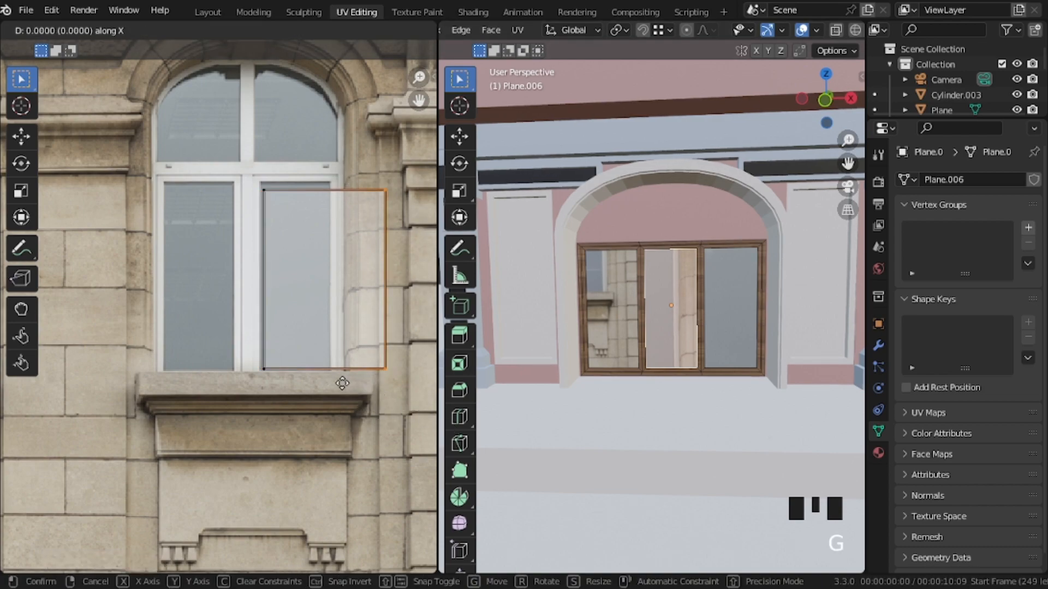
{"action": "left_click", "coordinate": [322, 385]}
{"action": "key", "text": "Tab"}
Step: Examine the entrance door from an angle and the windows in the facade image
{"action": "middle_click_drag", "start_coordinate": [624, 318], "coordinate": [585, 332]}
{"action": "key", "text": "shift+grave"}
{"action": "left_click", "coordinate": [652, 307]}
{"action": "scroll", "coordinate": [179, 469], "scroll_direction": "down", "scroll_amount": 4}
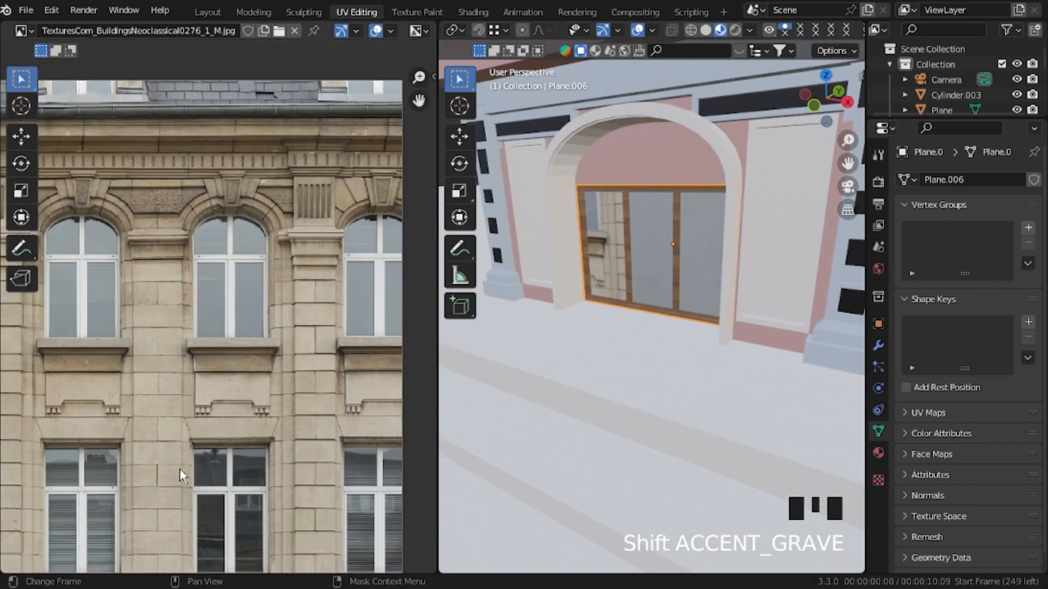
{"action": "middle_click_drag", "start_coordinate": [179, 469], "coordinate": [190, 394], "text": "shift"}
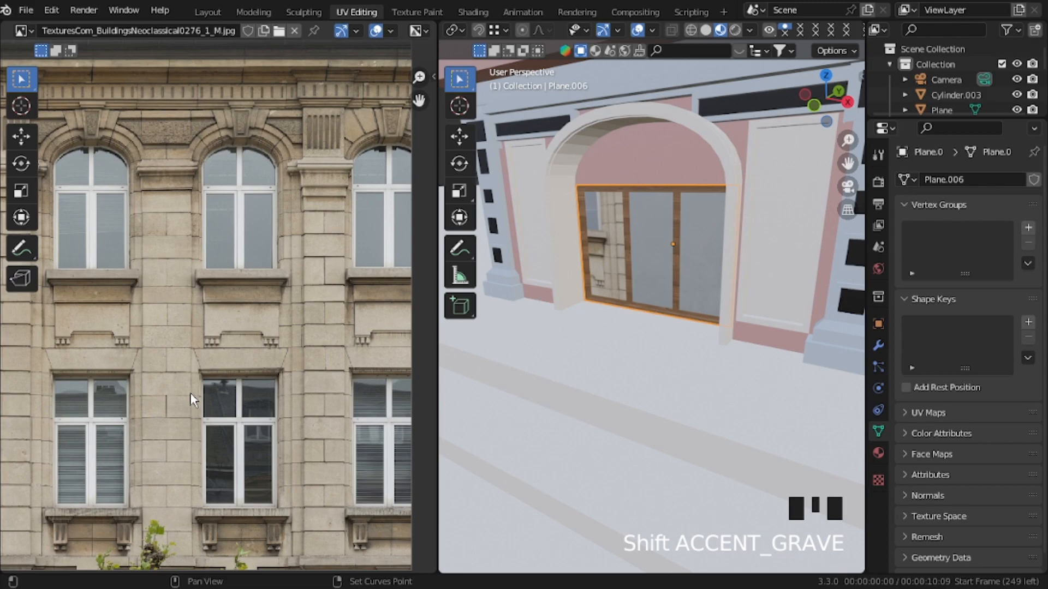
{"action": "middle_click_drag", "start_coordinate": [188, 401], "coordinate": [427, 480]}
{"action": "key", "text": "Tab"}
{"action": "key", "text": "Tab"}
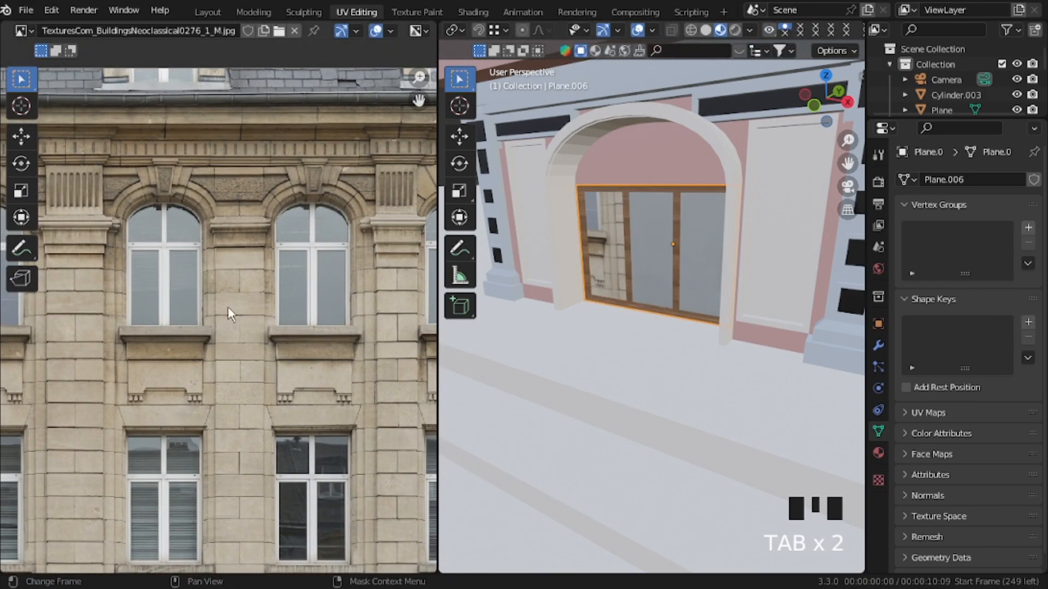
Step: Select the left door panel and move its UV face over an arched upper window of the facade image
{"action": "key", "text": "Tab"}
{"action": "left_click", "coordinate": [597, 251]}
{"action": "key", "text": "a"}
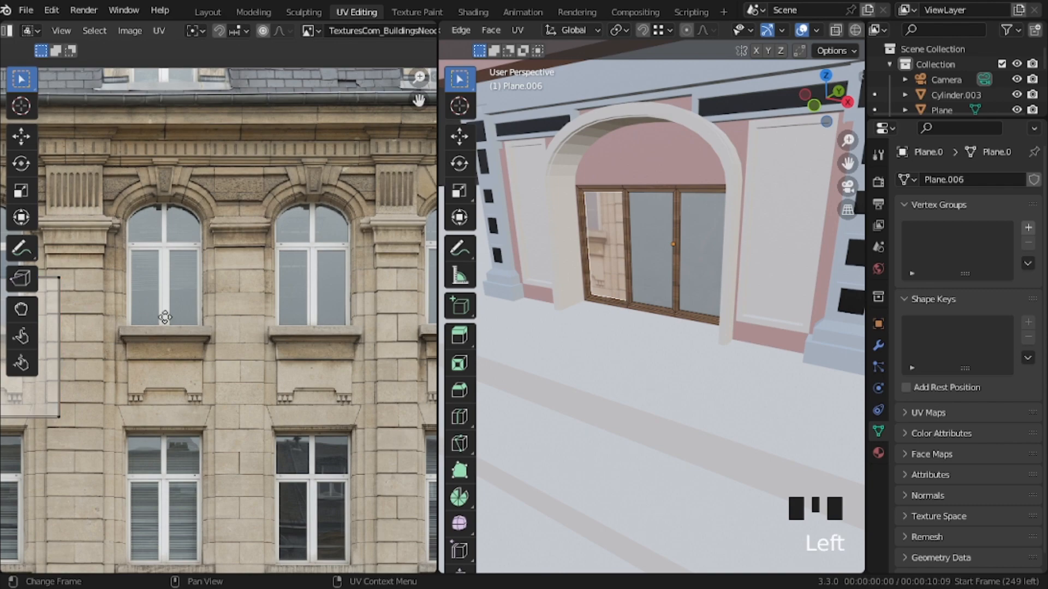
{"action": "key", "text": "g"}
{"action": "left_click", "coordinate": [366, 342]}
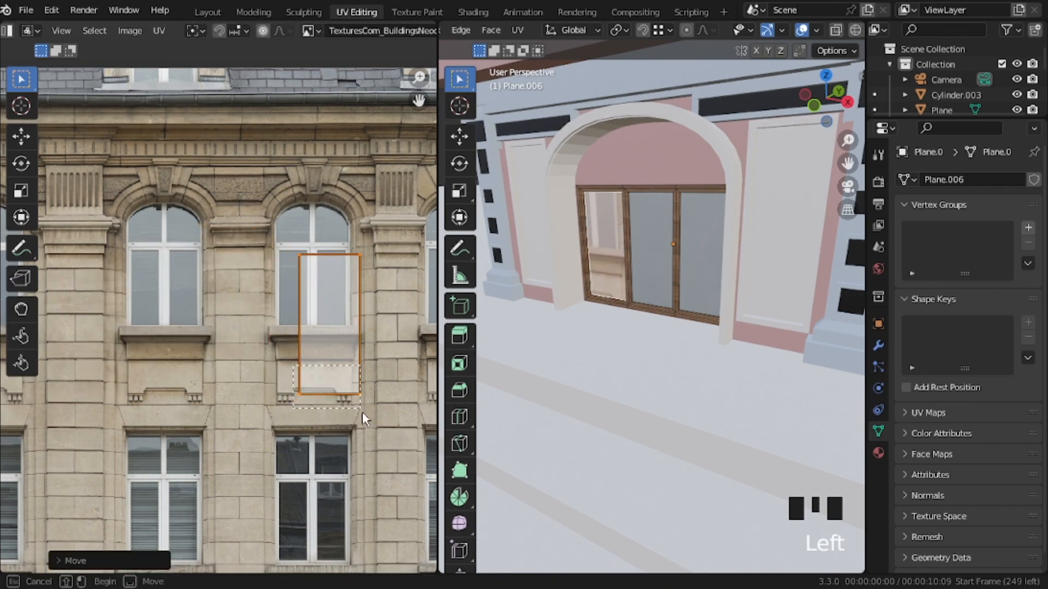
Step: Raise the lower edge of the left panel's UV face and pull in its side edges to fit the window's right-hand pane
{"action": "key", "text": "g"}
{"action": "left_click", "coordinate": [352, 339]}
{"action": "key", "text": "g"}
{"action": "key", "text": "x"}
{"action": "left_click", "coordinate": [353, 248]}
{"action": "left_click_drag", "start_coordinate": [353, 242], "coordinate": [374, 326]}
{"action": "key", "text": "g"}
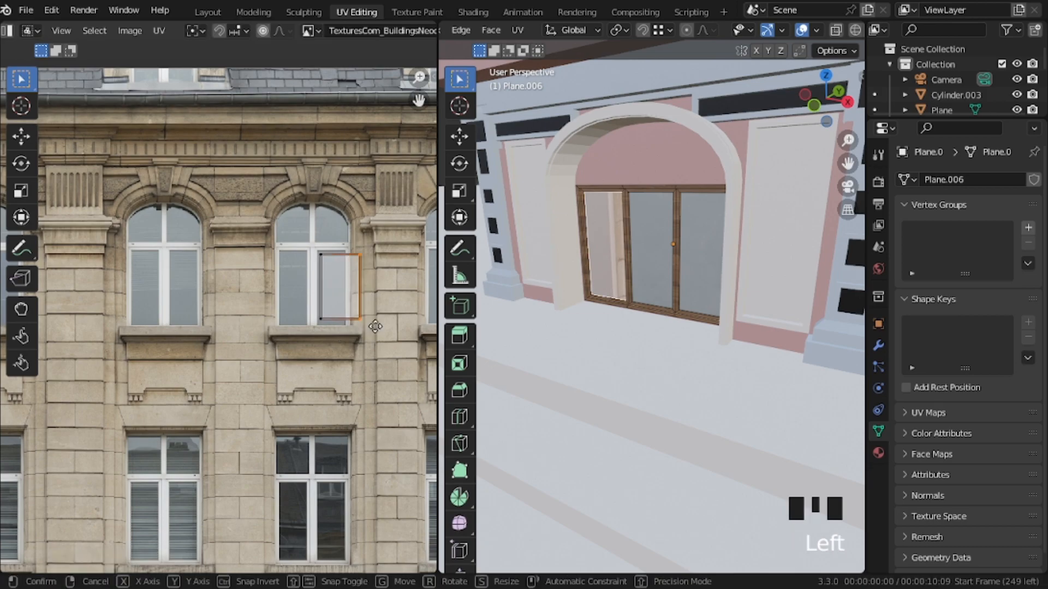
{"action": "key", "text": "x"}
{"action": "left_click", "coordinate": [359, 330]}
{"action": "key", "text": "Tab"}
{"action": "middle_click_drag", "start_coordinate": [624, 256], "coordinate": [627, 259]}
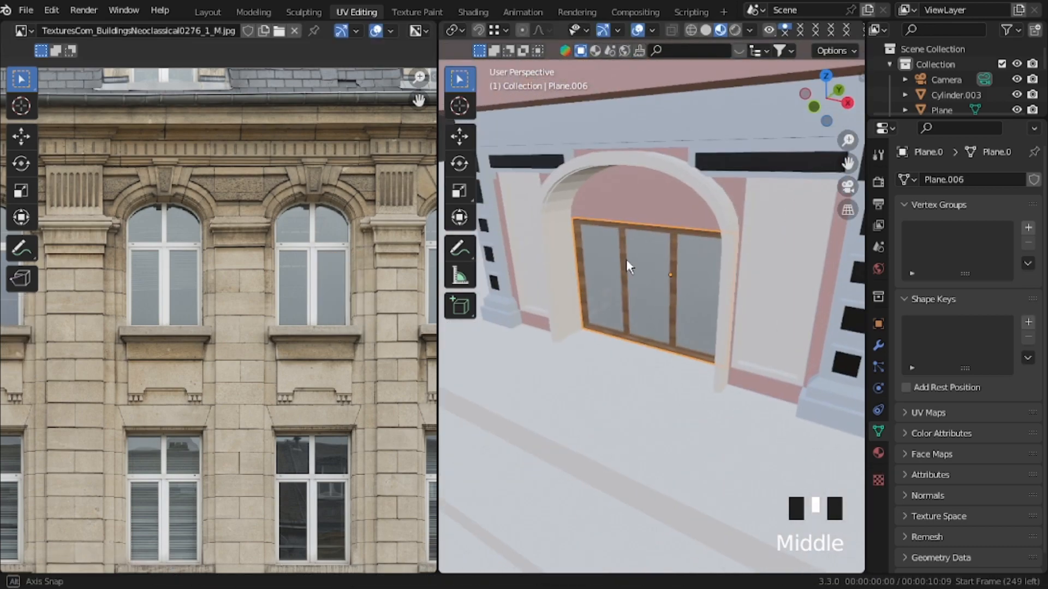
{"action": "key", "text": "shift+grave"}
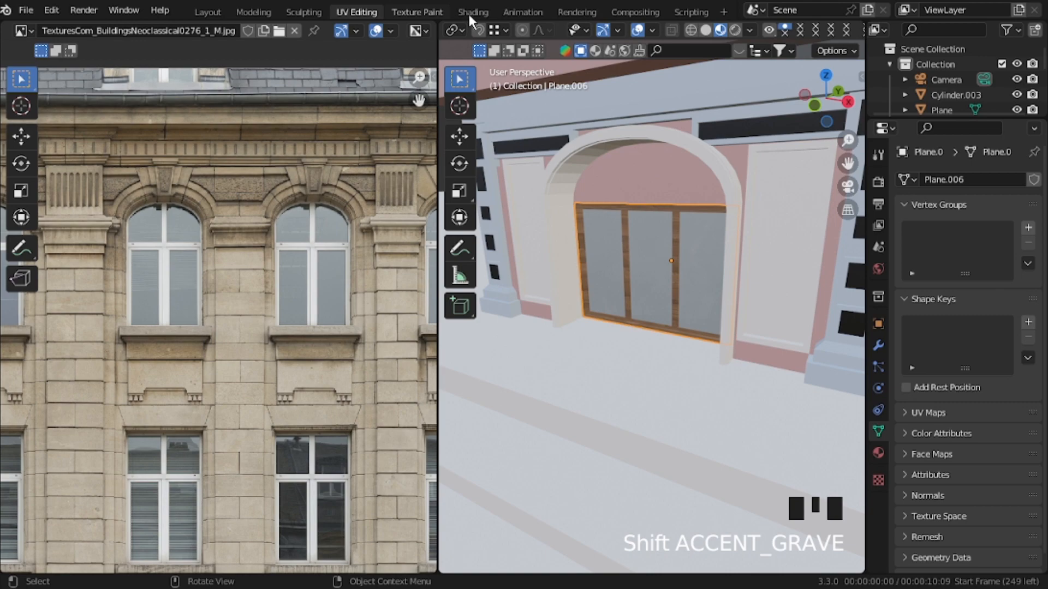
Step: Return to the shading workspace and unwrap the door's wooden frame faces again, leaving out the three glass panels
{"action": "left_click", "coordinate": [472, 12]}
{"action": "left_click", "coordinate": [502, 346]}
{"action": "left_click", "coordinate": [444, 240]}
{"action": "key", "text": "Tab"}
{"action": "key", "text": "a"}
{"action": "key", "text": "a"}
{"action": "left_click", "coordinate": [451, 239], "text": "shift"}
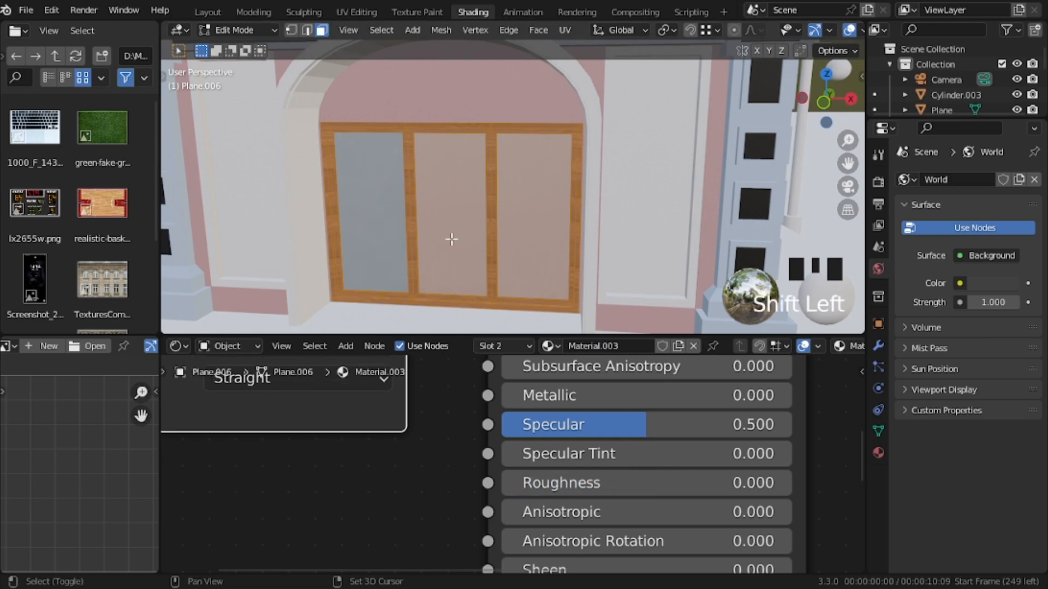
{"action": "key", "text": "u"}
{"action": "left_click", "coordinate": [527, 228]}
{"action": "key", "text": "Tab"}
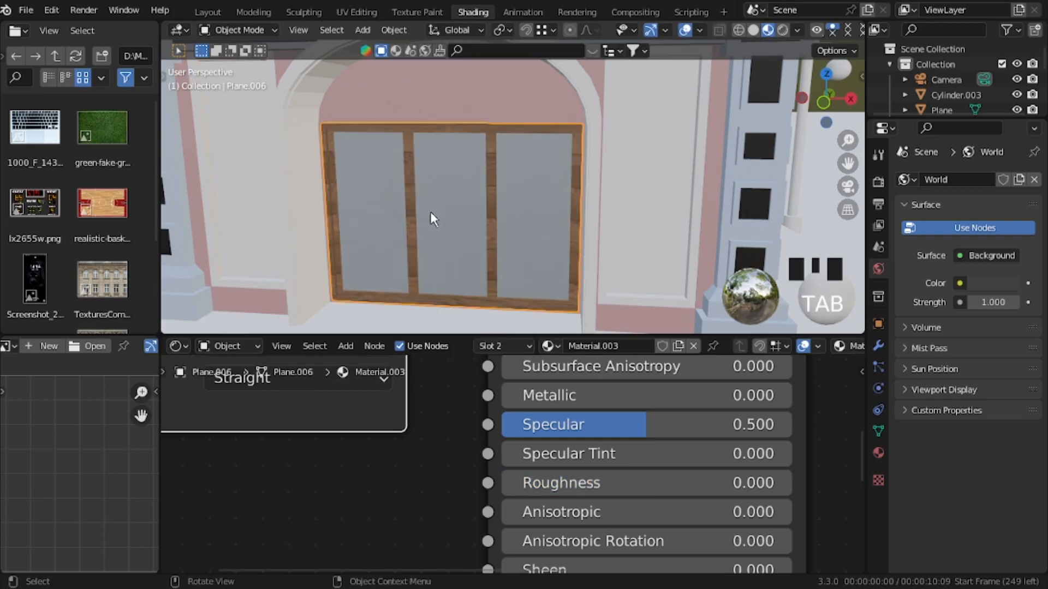
Step: Rotate all of the wooden frame's UVs by 90 degrees in the UV editing workspace
{"action": "left_click", "coordinate": [357, 12]}
{"action": "key", "text": "a"}
{"action": "left_click", "coordinate": [401, 371]}
{"action": "key", "text": "a"}
{"action": "key", "text": "shift+grave"}
{"action": "key", "text": "w"}
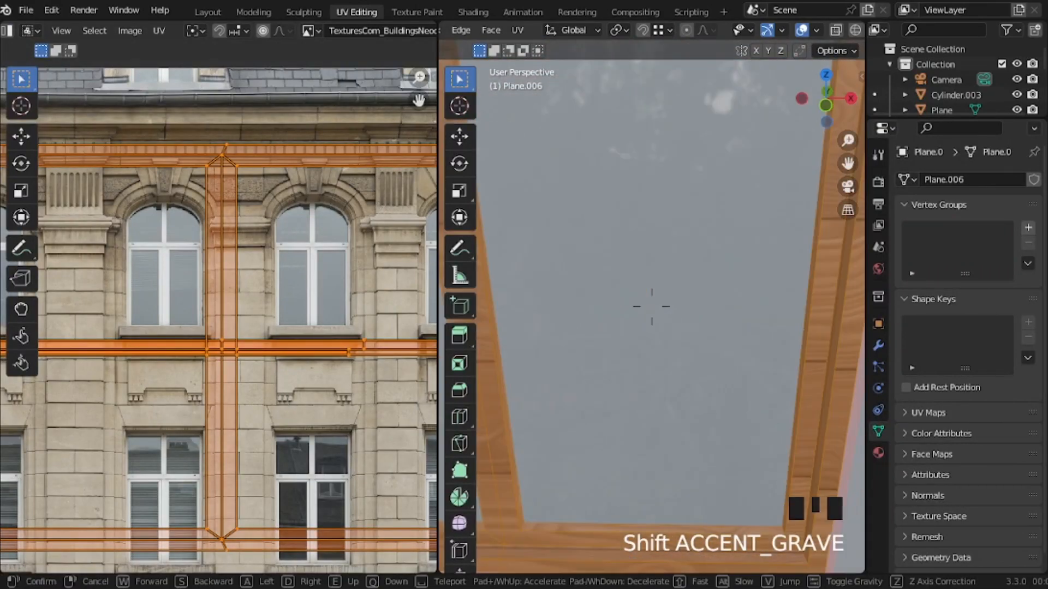
{"action": "left_click", "coordinate": [652, 326]}
{"action": "type", "text": "r90"}
{"action": "left_click", "coordinate": [339, 336]}
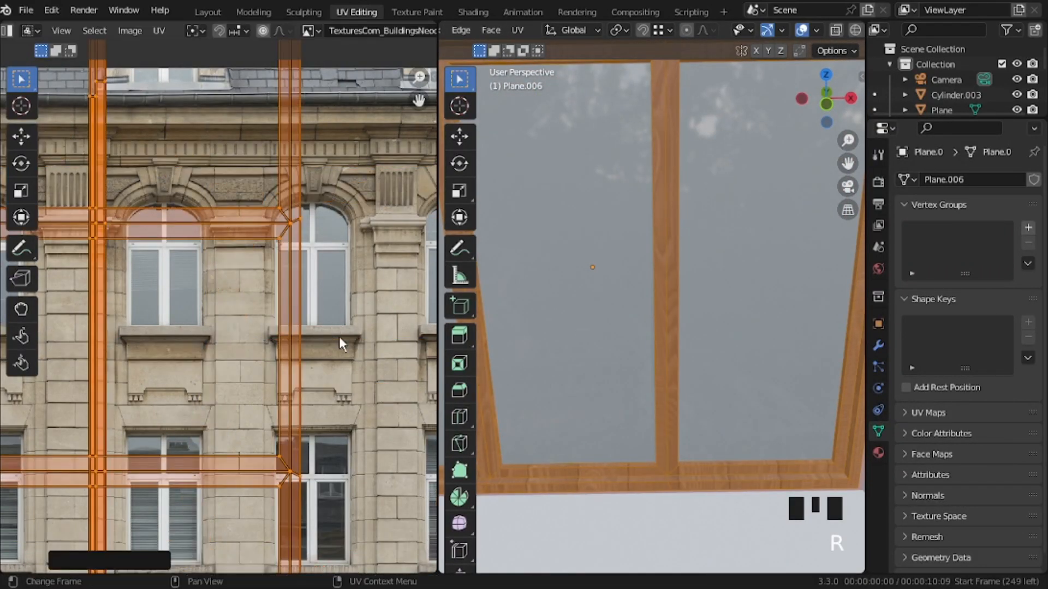
Step: Return to the shading workspace and inspect the entrance door and its panel material's image texture node
{"action": "key", "text": "Tab"}
{"action": "key", "text": "shift+grave"}
{"action": "key", "text": "s"}
{"action": "left_click", "coordinate": [652, 306]}
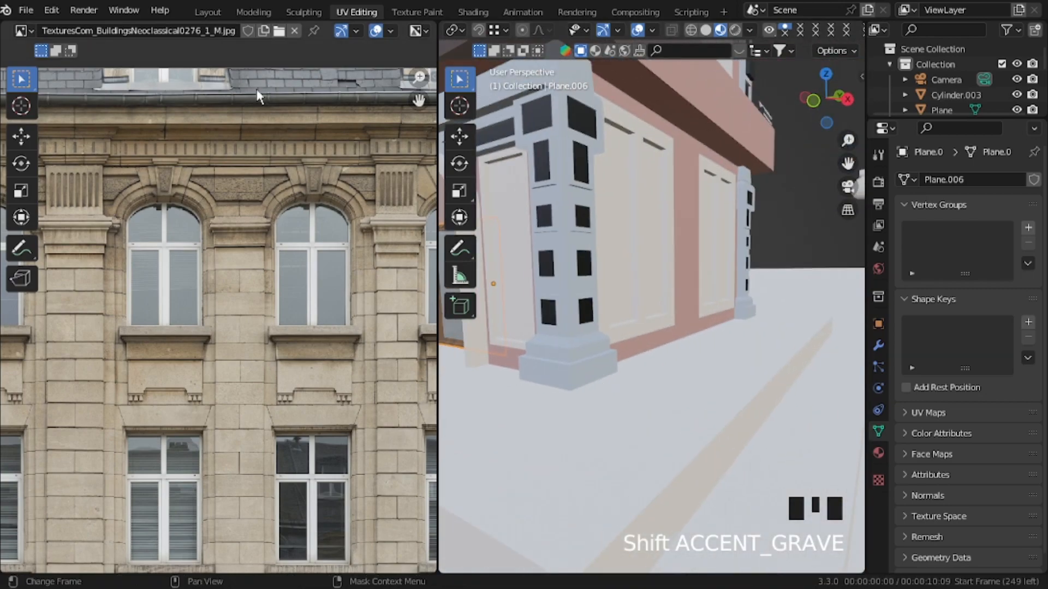
{"action": "left_click", "coordinate": [472, 12]}
{"action": "key", "text": "shift+grave"}
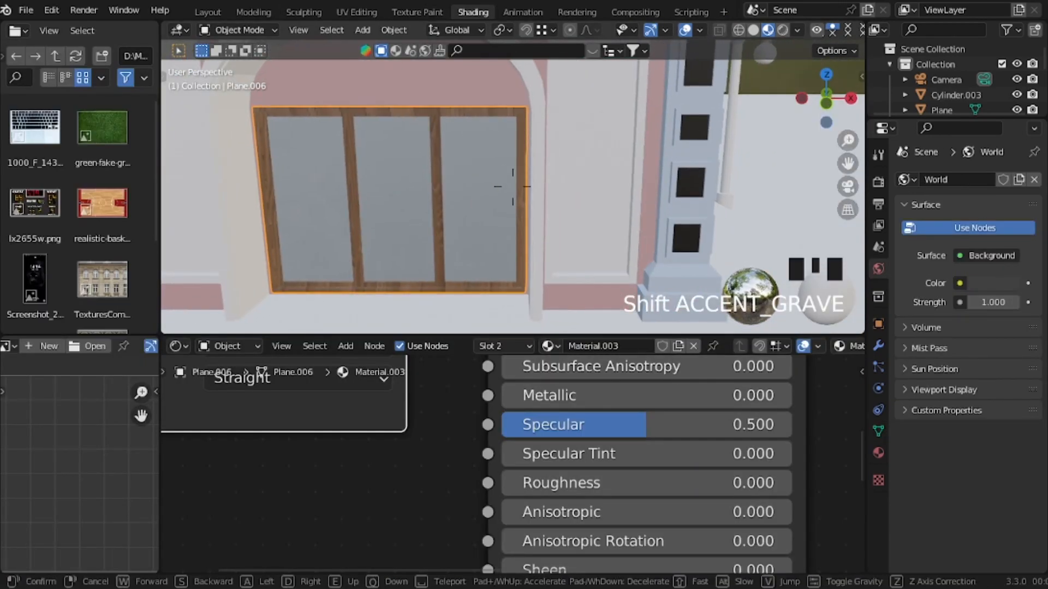
{"action": "key", "text": "s"}
{"action": "left_click", "coordinate": [557, 284]}
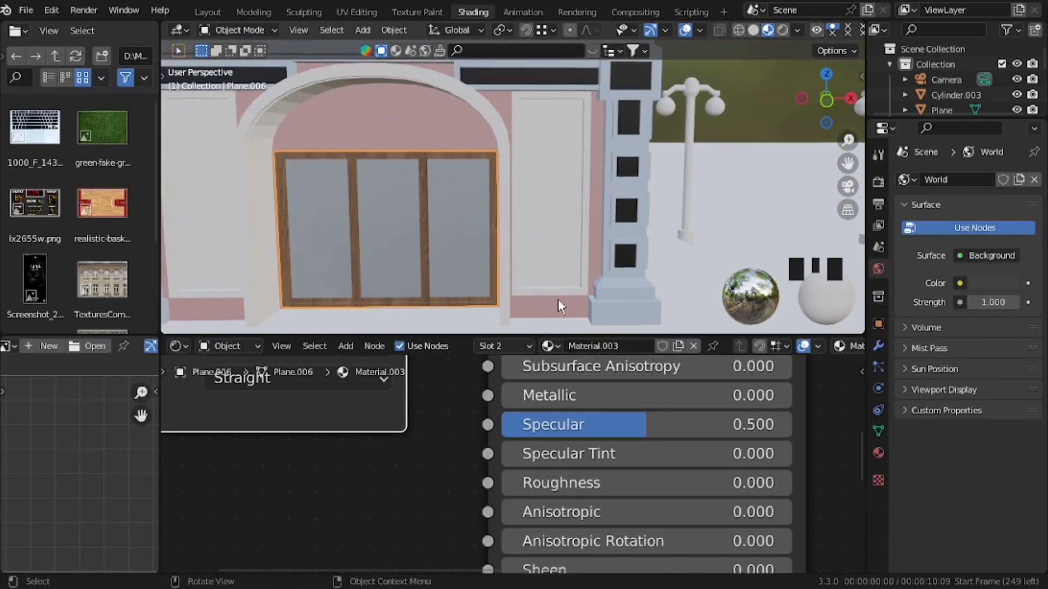
{"action": "middle_click_drag", "start_coordinate": [383, 392], "coordinate": [453, 415]}
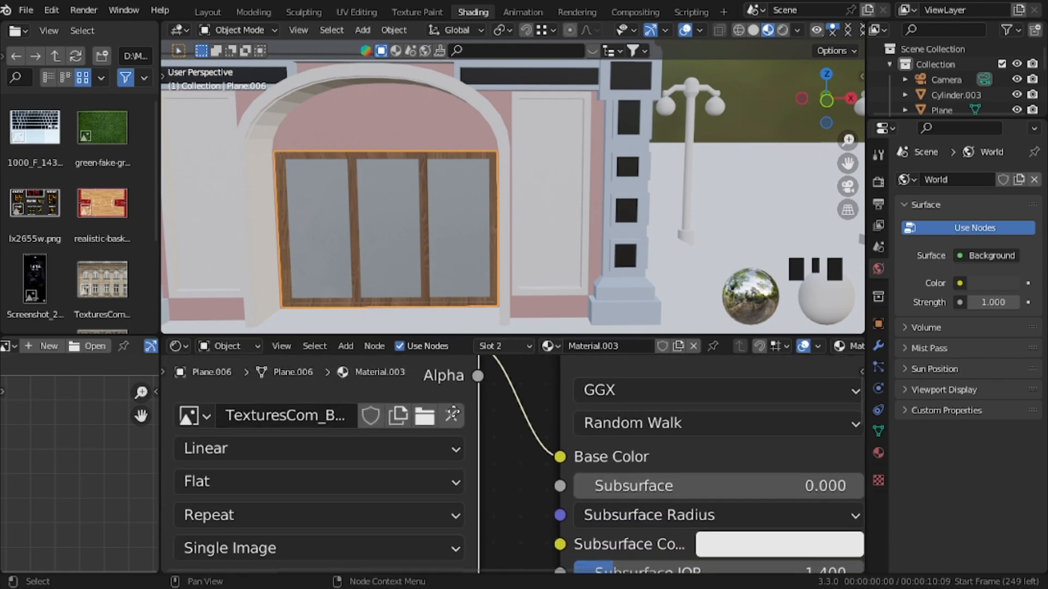
Step: Switch the door's active material slot to WOOD and inspect its nodes
{"action": "middle_click_drag", "start_coordinate": [610, 457], "coordinate": [581, 543]}
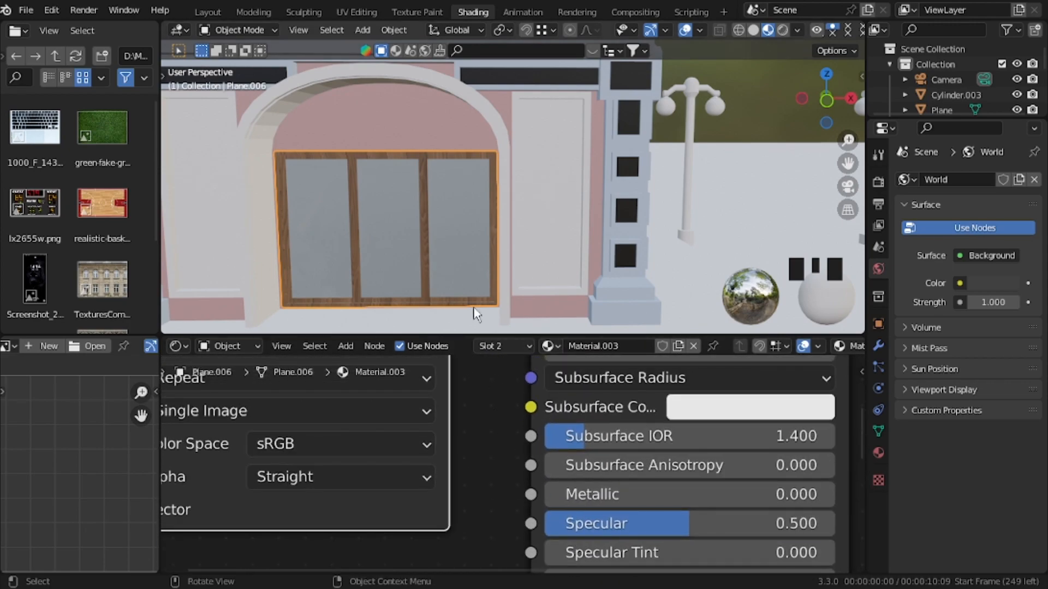
{"action": "left_click", "coordinate": [491, 346]}
{"action": "left_click", "coordinate": [450, 243]}
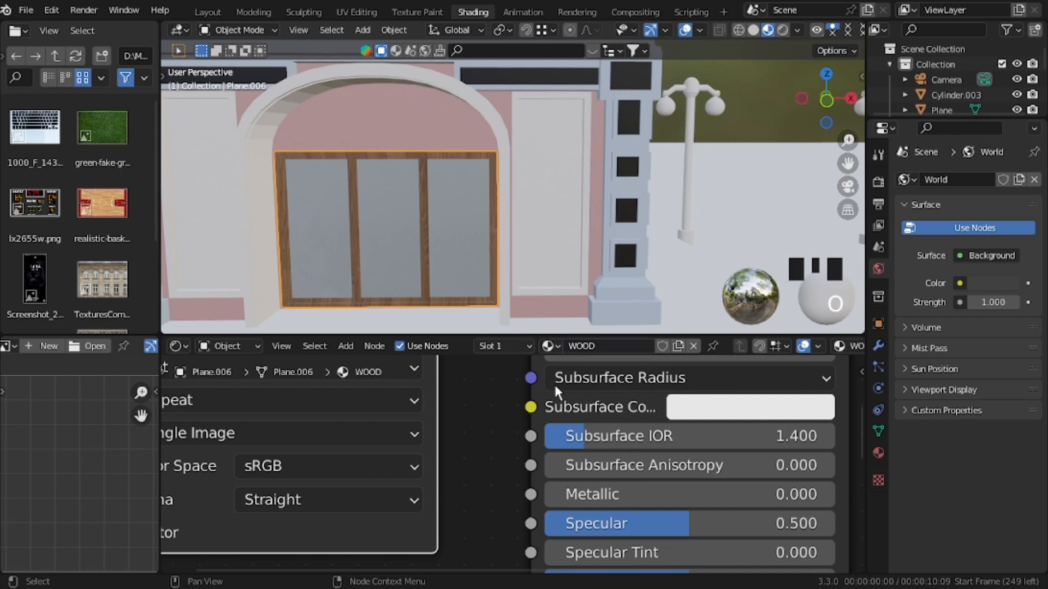
{"action": "scroll", "coordinate": [562, 403], "scroll_direction": "down", "scroll_amount": 2}
Step: Apply the existing WOOD material to the framed side windows flanking the arched entrance
{"action": "left_click", "coordinate": [568, 198]}
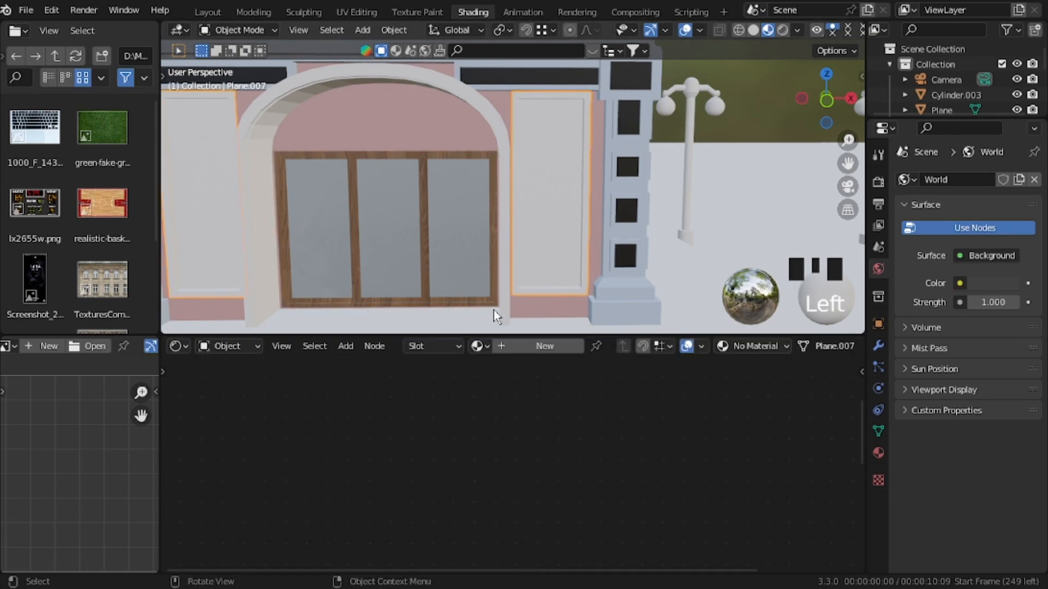
{"action": "left_click", "coordinate": [479, 346]}
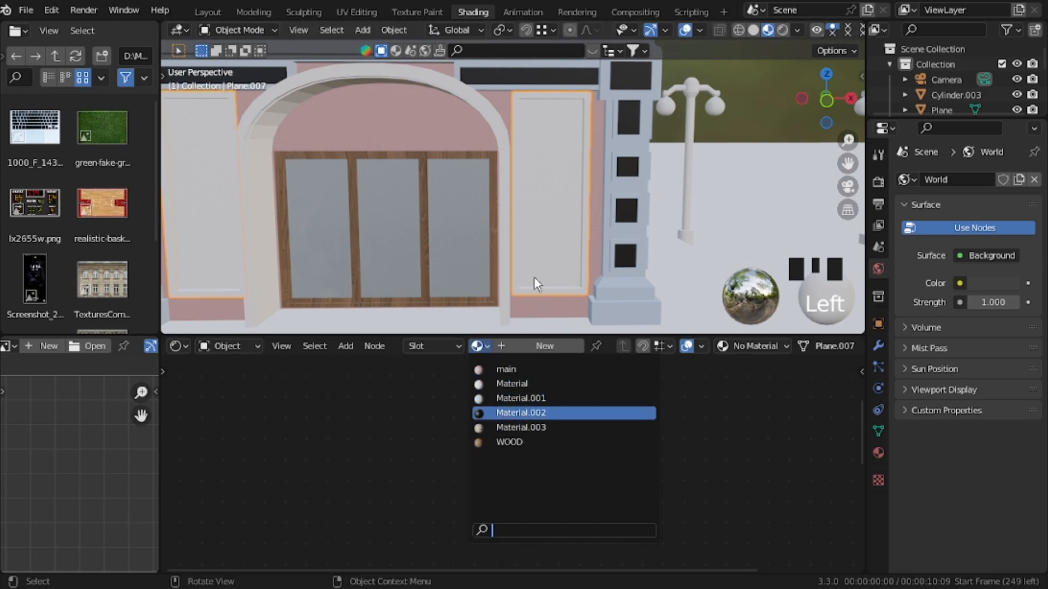
{"action": "left_click", "coordinate": [509, 442]}
Step: Select the inner faces of both side windows and assign them to a second slot with a new material
{"action": "key", "text": "Tab"}
{"action": "left_click", "coordinate": [548, 241]}
{"action": "left_click", "coordinate": [207, 227], "text": "shift"}
{"action": "left_click", "coordinate": [503, 347]}
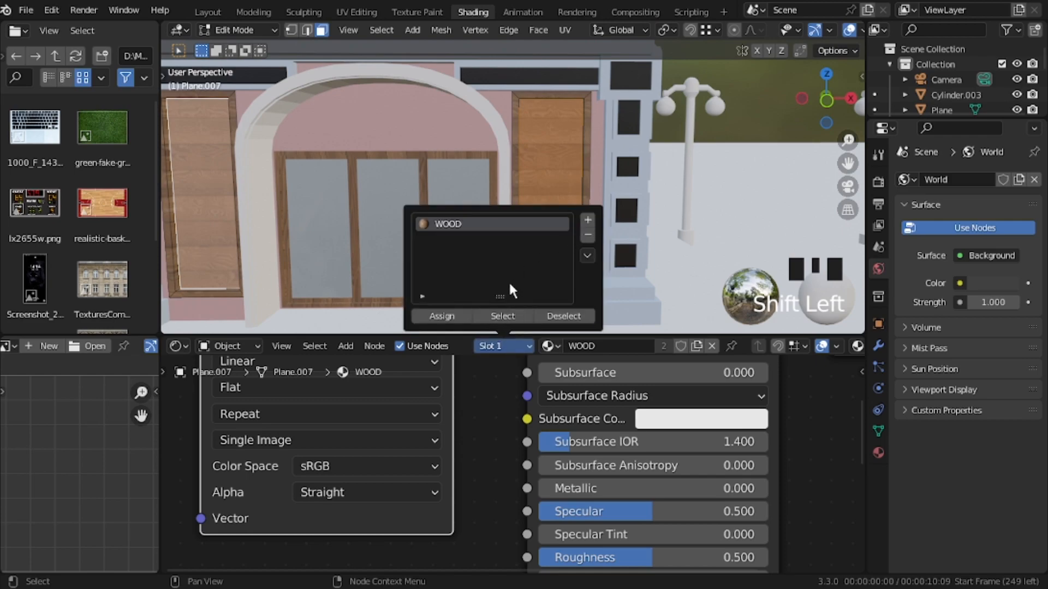
{"action": "left_click", "coordinate": [587, 220]}
{"action": "left_click", "coordinate": [453, 319]}
{"action": "left_click", "coordinate": [487, 347]}
{"action": "left_click", "coordinate": [521, 360]}
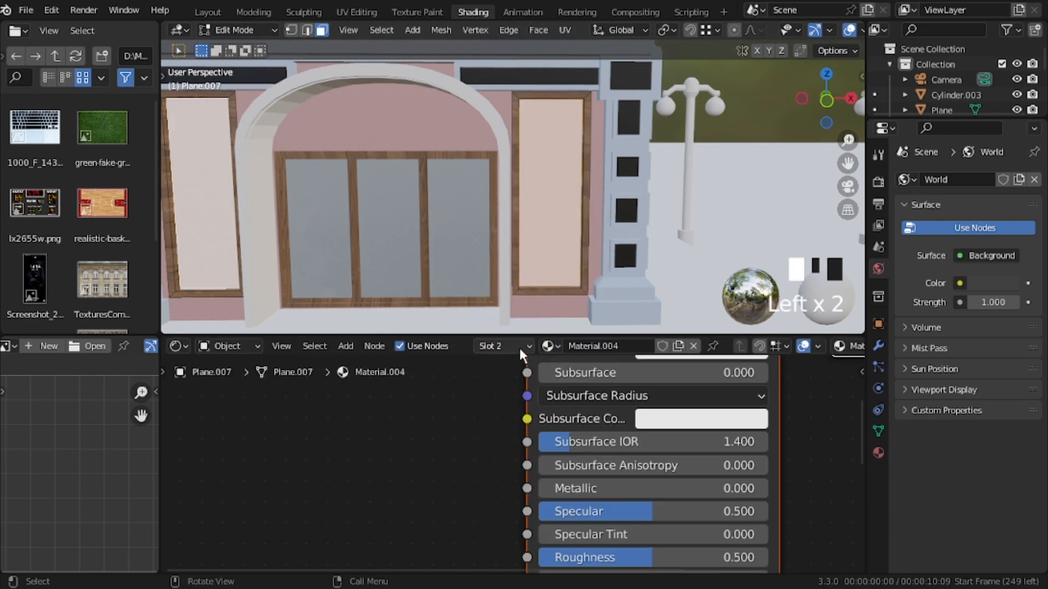
Step: Link the TexturesCom facade image to the new material's base color, set its roughness to 0 and return to object mode
{"action": "left_click_drag", "start_coordinate": [120, 299], "coordinate": [362, 438]}
{"action": "left_click_drag", "start_coordinate": [441, 430], "coordinate": [539, 442]}
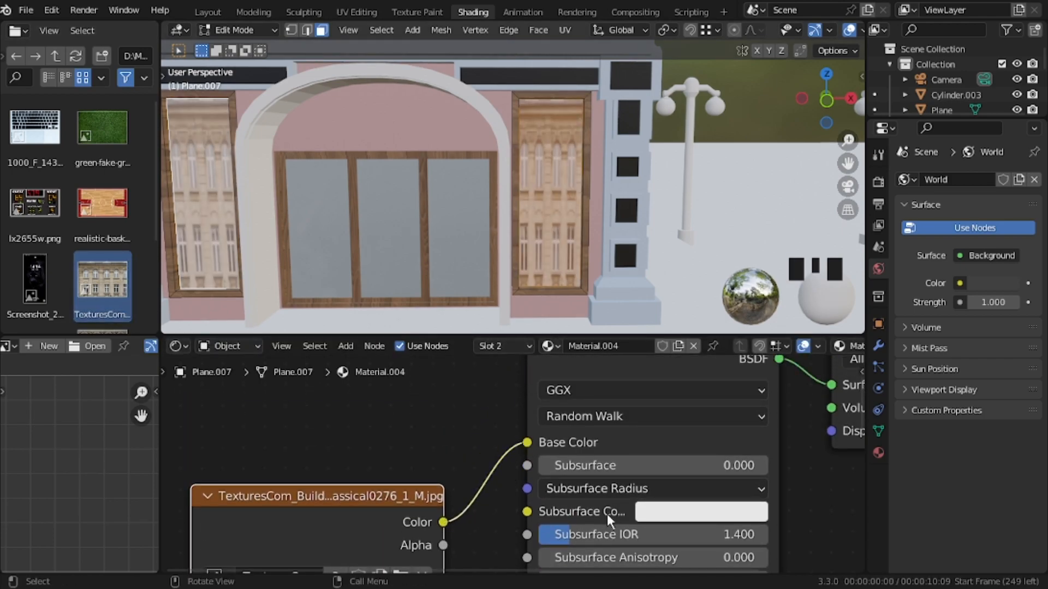
{"action": "middle_click_drag", "start_coordinate": [607, 517], "coordinate": [608, 357]}
{"action": "double_click", "coordinate": [593, 487]}
{"action": "type", "text": "0"}
{"action": "key", "text": "Return"}
{"action": "key", "text": "Tab"}
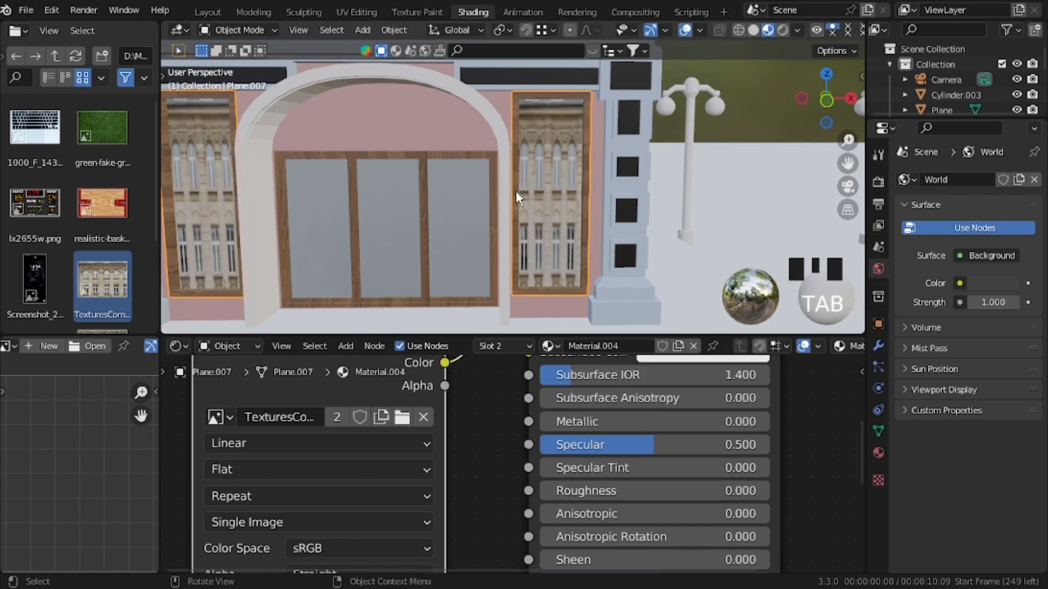
Step: In the UV editing workspace, with the building in front view, scale down all UVs of the side windows' inner faces
{"action": "left_click", "coordinate": [358, 12]}
{"action": "middle_click_drag", "start_coordinate": [655, 328], "coordinate": [573, 328]}
{"action": "key", "text": "shift+grave"}
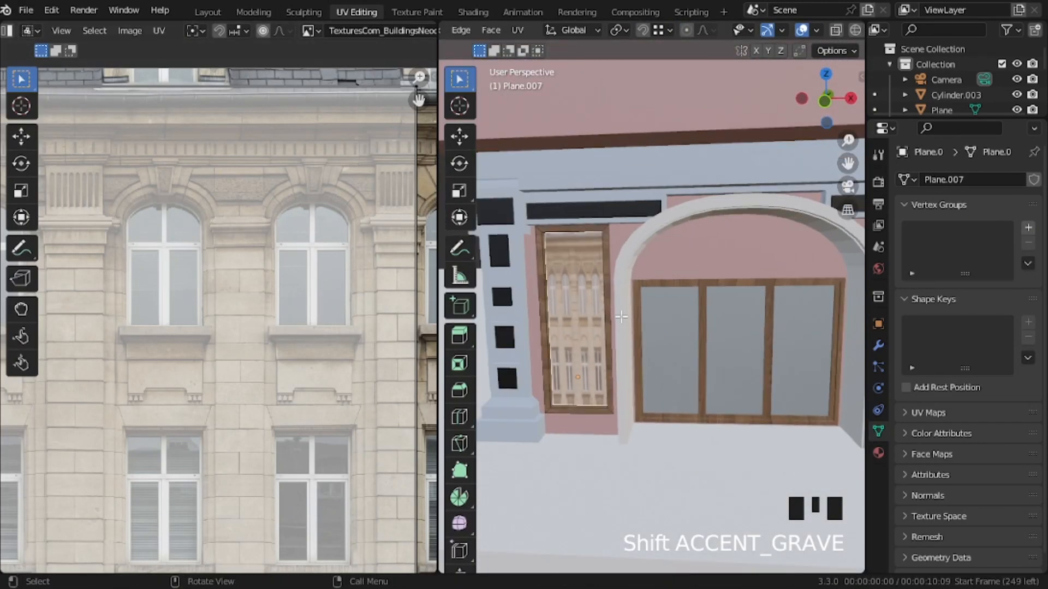
{"action": "key", "text": "KP_1"}
{"action": "middle_click_drag", "start_coordinate": [678, 366], "coordinate": [621, 381], "text": "shift"}
{"action": "key", "text": "KP_Add"}
{"action": "key", "text": "KP_Add"}
{"action": "key", "text": "KP_Add"}
{"action": "key", "text": "KP_Add"}
{"action": "key", "text": "KP_Add"}
{"action": "key", "text": "KP_Add"}
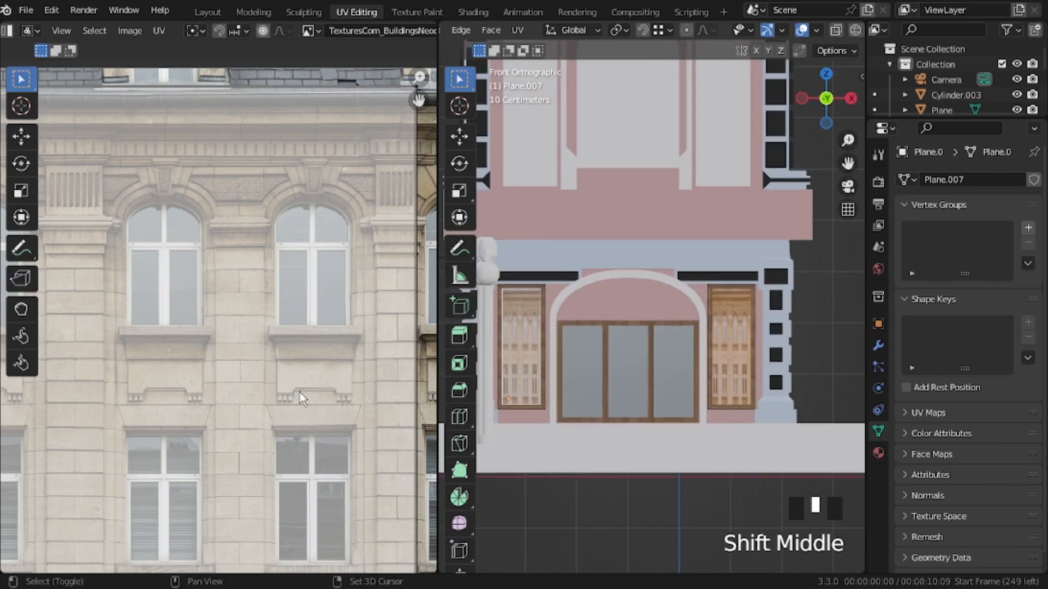
{"action": "key", "text": "KP_Subtract"}
{"action": "key", "text": "a"}
{"action": "key", "text": "s"}
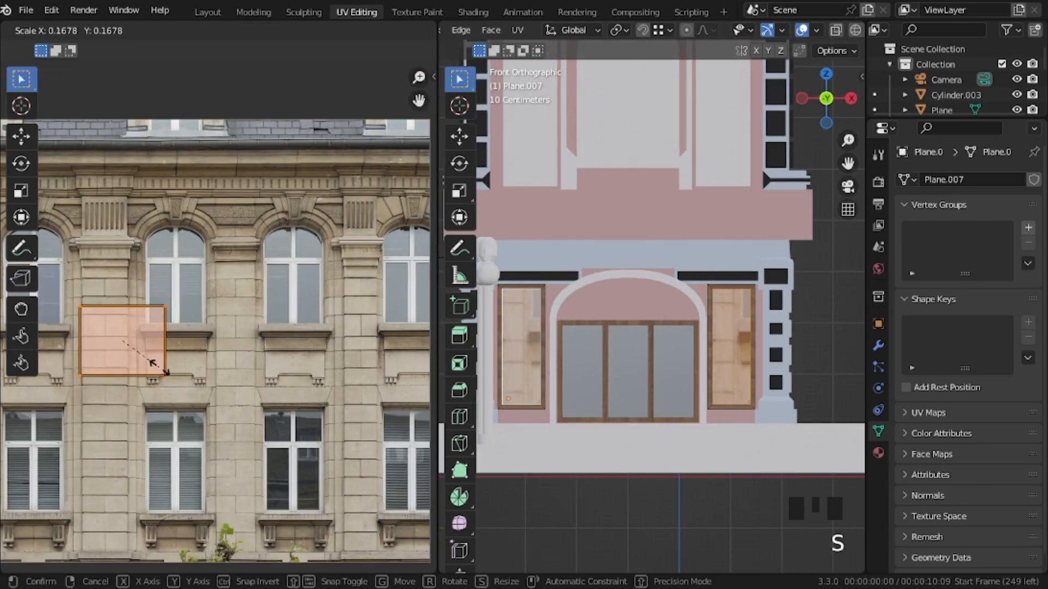
{"action": "left_click", "coordinate": [121, 386]}
Step: Move the scaled UVs onto the middle lower-row window of the facade image
{"action": "middle_click_drag", "start_coordinate": [121, 386], "coordinate": [170, 366], "text": "shift"}
{"action": "key", "text": "g"}
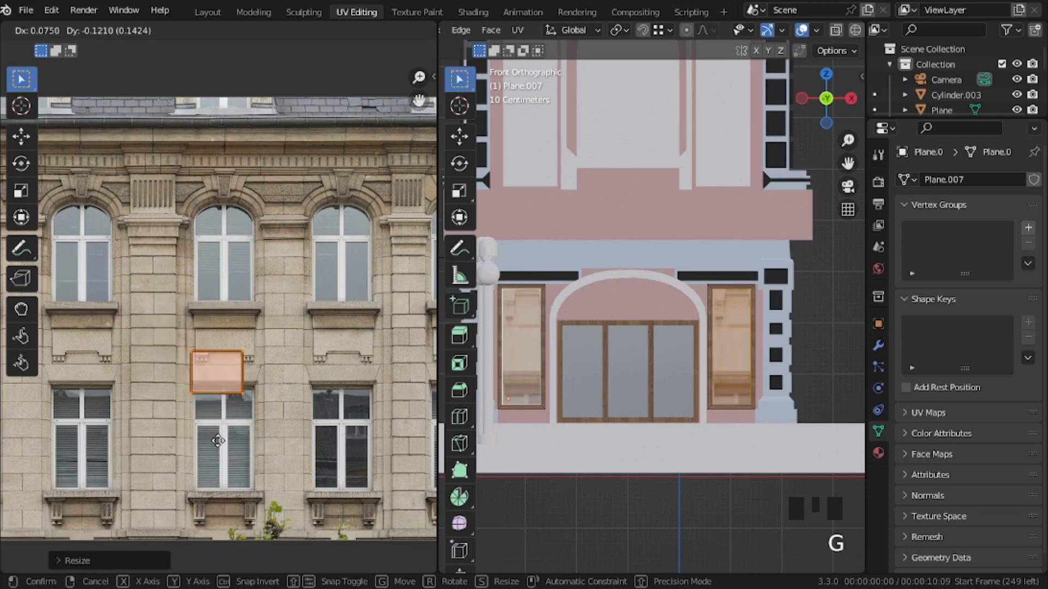
{"action": "left_click", "coordinate": [223, 483]}
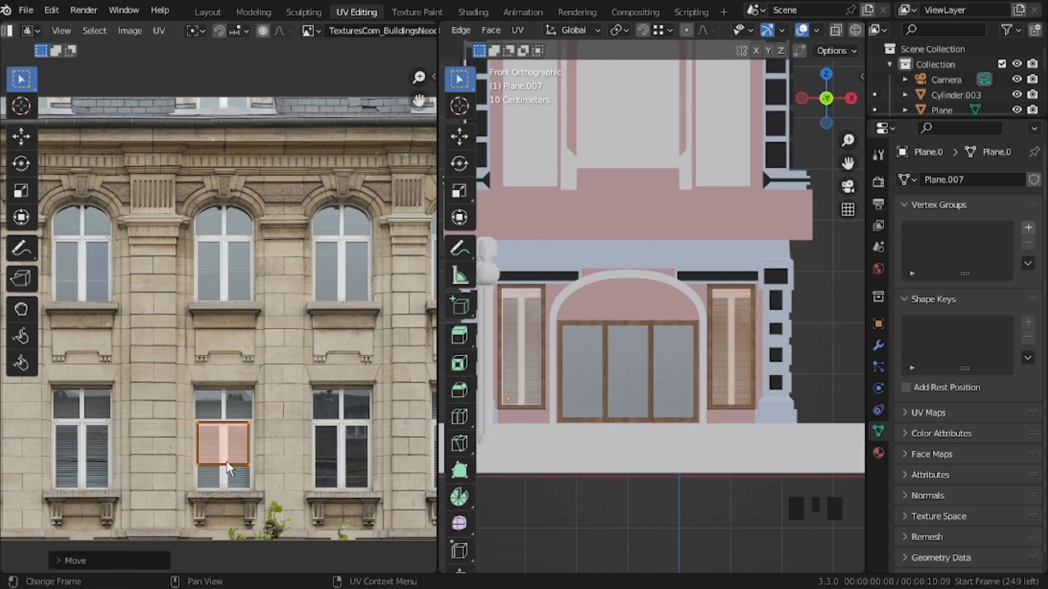
{"action": "scroll", "coordinate": [227, 462], "scroll_direction": "down", "scroll_amount": 4}
{"action": "scroll", "coordinate": [226, 463], "scroll_direction": "up", "scroll_amount": 7}
{"action": "middle_click_drag", "start_coordinate": [227, 462], "coordinate": [223, 365], "text": "shift"}
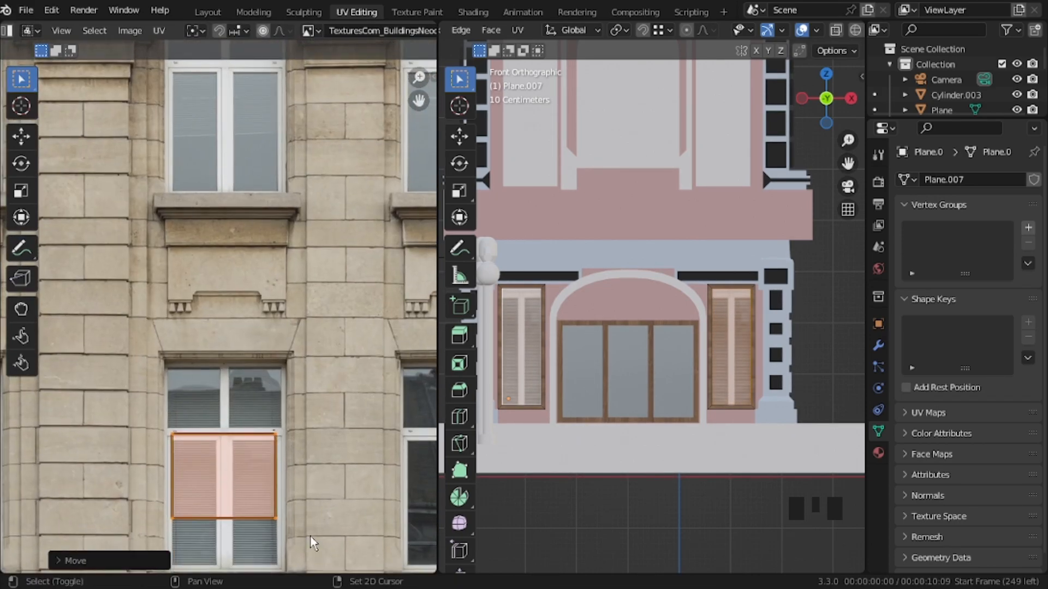
Step: Narrow the UVs horizontally and move them onto the window's lower right-hand pane
{"action": "key", "text": "s"}
{"action": "key", "text": "x"}
{"action": "left_click", "coordinate": [251, 501]}
{"action": "key", "text": "g"}
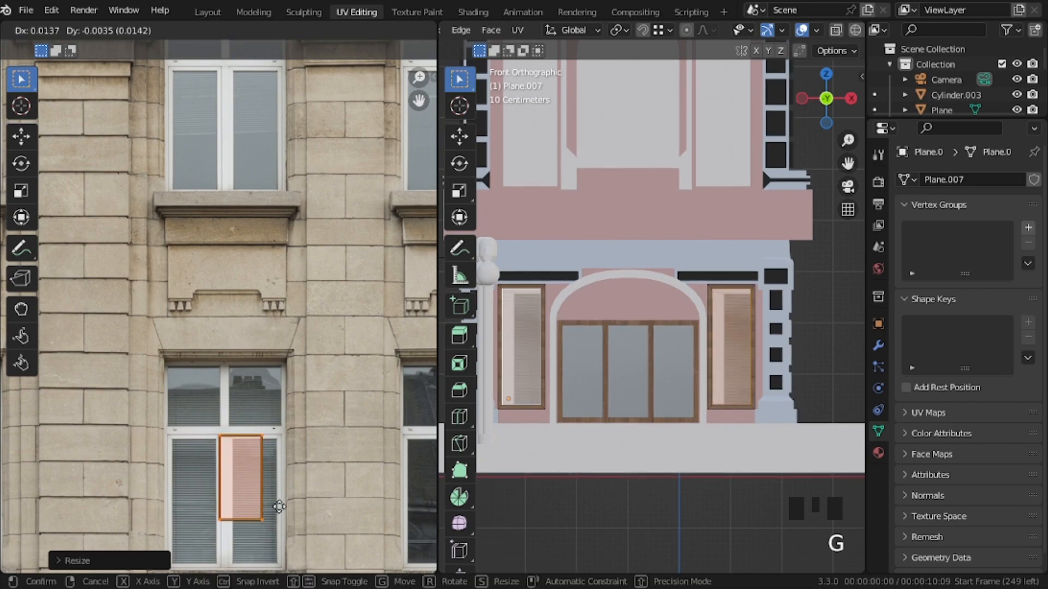
{"action": "left_click", "coordinate": [291, 525]}
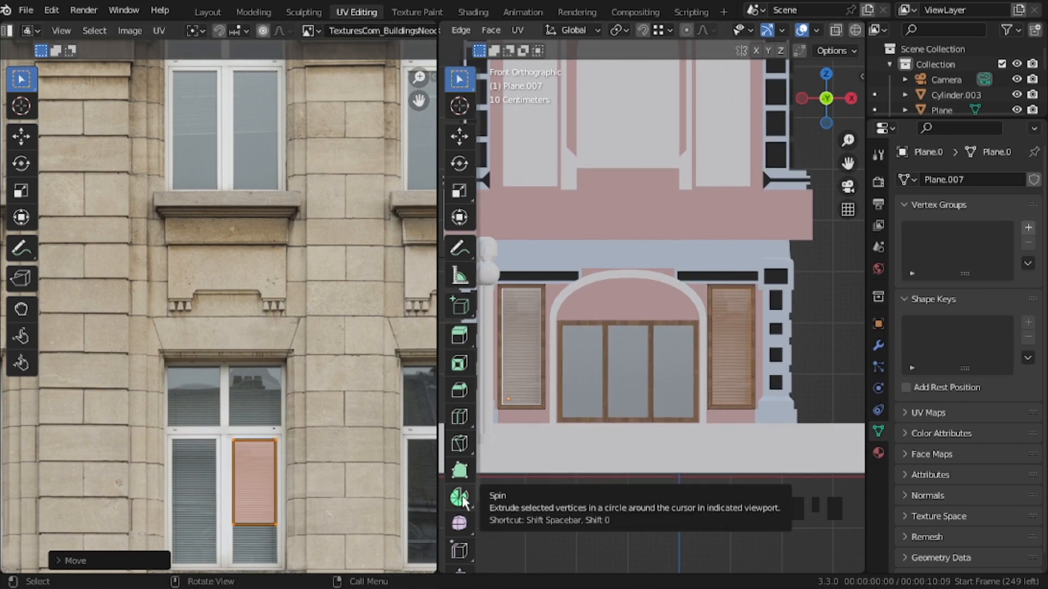
Step: Fine-tune the UVs' horizontal scale and position within the right-hand pane, and return to object mode
{"action": "key", "text": "s"}
{"action": "key", "text": "x"}
{"action": "left_click", "coordinate": [275, 489]}
{"action": "key", "text": "s"}
{"action": "key", "text": "x"}
{"action": "left_click", "coordinate": [303, 495]}
{"action": "key", "text": "g"}
{"action": "key", "text": "x"}
{"action": "left_click", "coordinate": [271, 464]}
{"action": "key", "text": "g"}
{"action": "left_click", "coordinate": [273, 496]}
{"action": "key", "text": "Tab"}
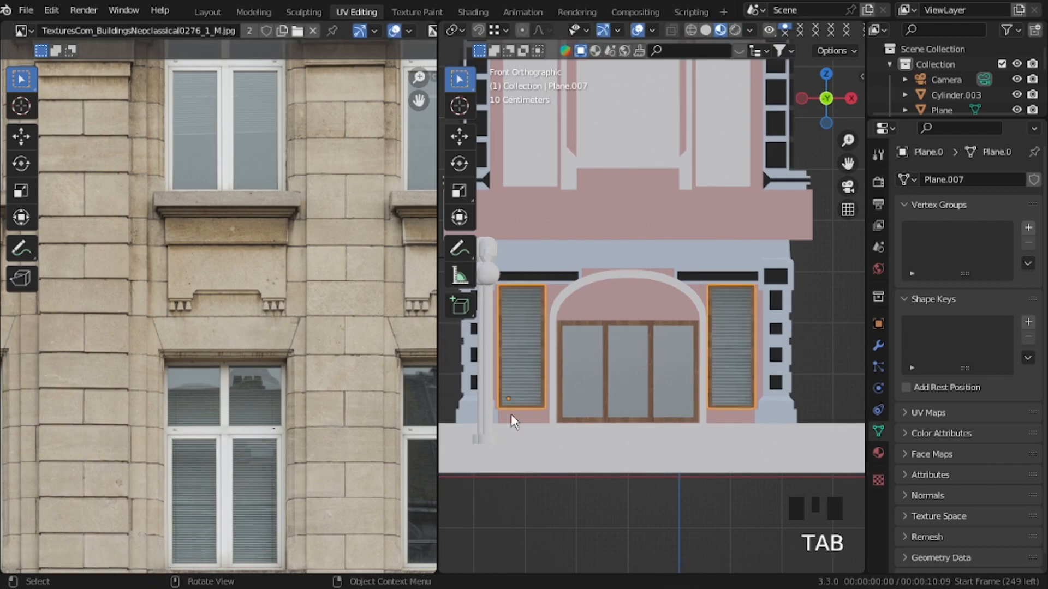
Step: Return to the shading workspace and apply the WOOD material to the ground-floor window pair on the building's right side wall
{"action": "key", "text": "shift+grave"}
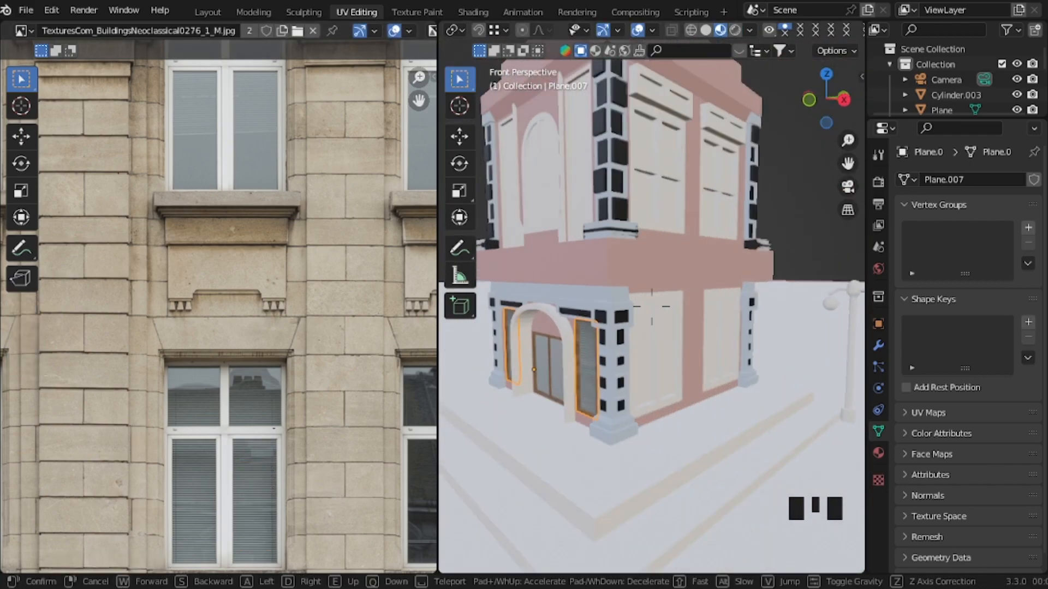
{"action": "key", "text": "w"}
{"action": "key", "text": "a"}
{"action": "key", "text": "d"}
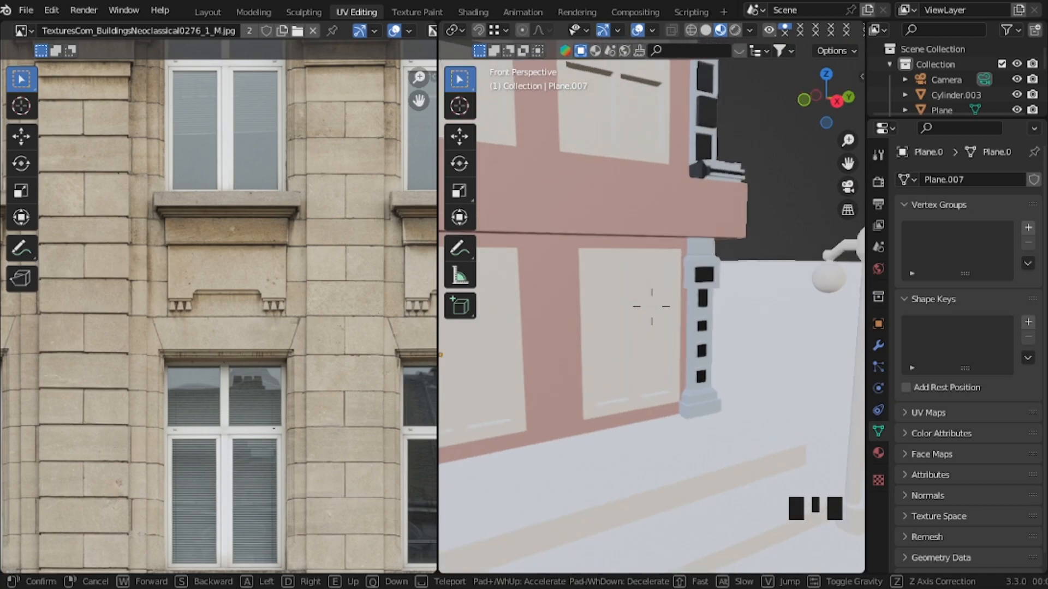
{"action": "left_click", "coordinate": [638, 357]}
{"action": "left_click", "coordinate": [472, 13]}
{"action": "middle_click_drag", "start_coordinate": [663, 248], "coordinate": [454, 241]}
{"action": "left_click", "coordinate": [545, 239]}
{"action": "key", "text": "shift+grave"}
{"action": "key", "text": "s"}
{"action": "left_click", "coordinate": [548, 243]}
{"action": "key", "text": "KP_3"}
{"action": "left_click", "coordinate": [478, 346]}
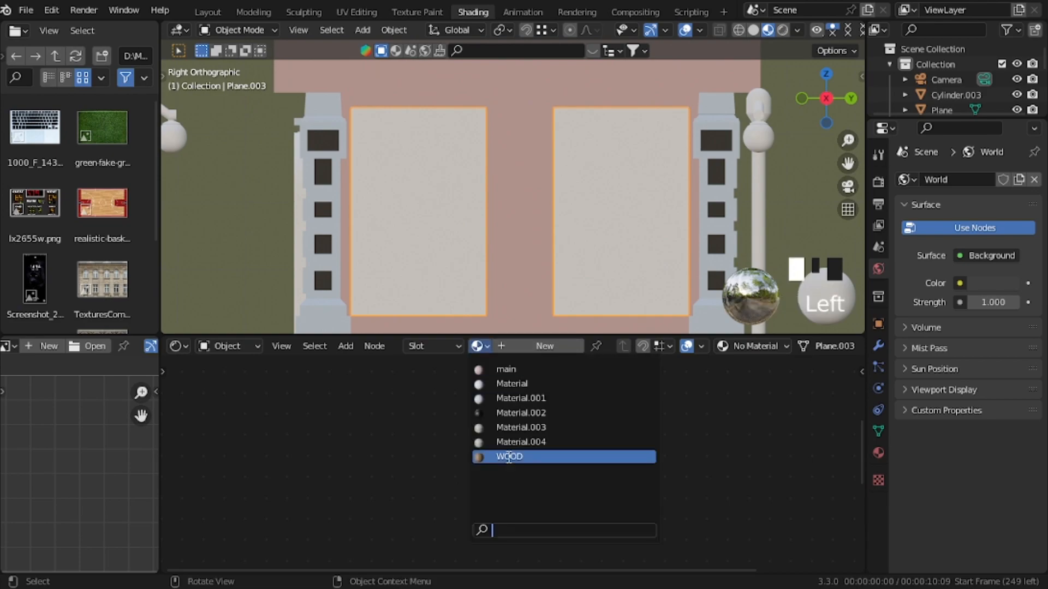
{"action": "left_click", "coordinate": [508, 452]}
Step: Select the four pane faces of the side-wall windows and assign them to a second slot with a new material
{"action": "key", "text": "Tab"}
{"action": "left_click", "coordinate": [423, 205], "text": "shift"}
{"action": "left_click", "coordinate": [592, 219], "text": "shift"}
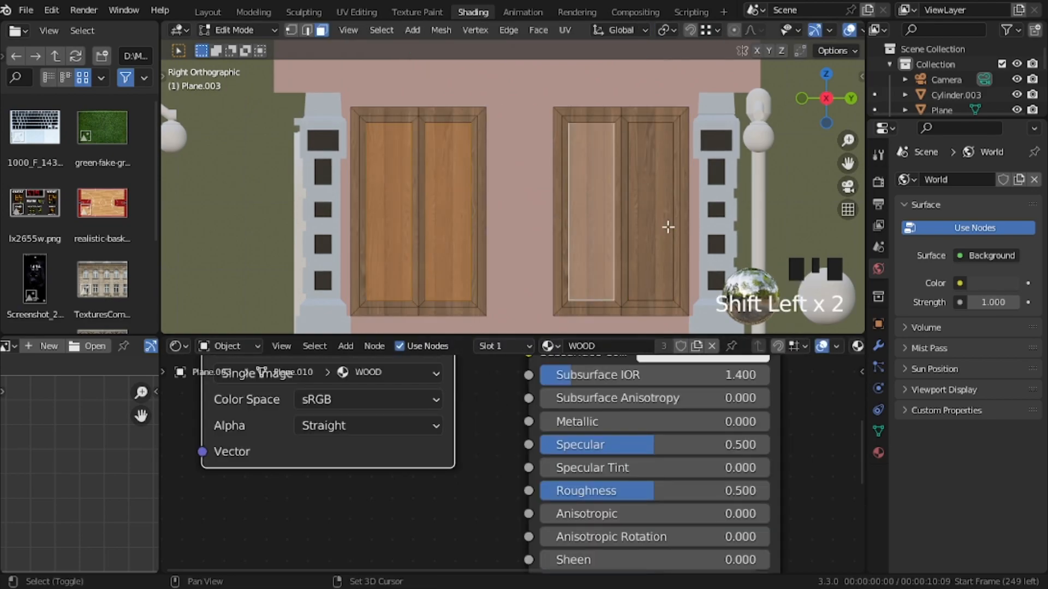
{"action": "left_click", "coordinate": [655, 225], "text": "shift"}
{"action": "left_click", "coordinate": [514, 347]}
{"action": "left_click", "coordinate": [588, 219]}
{"action": "left_click", "coordinate": [452, 317]}
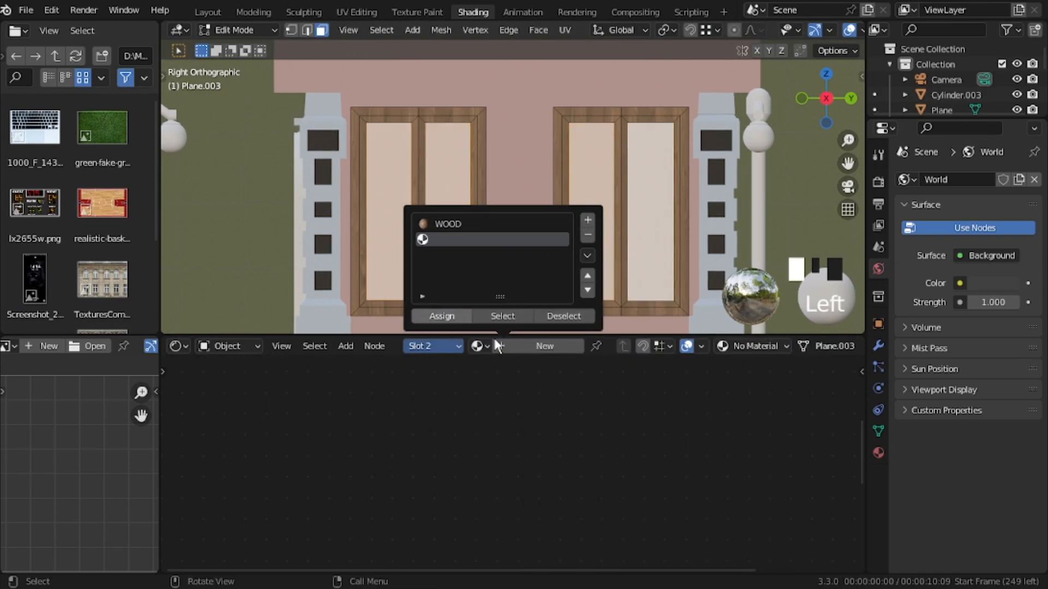
{"action": "left_click", "coordinate": [533, 346]}
Step: Use the TexturesCom facade image as the side-wall pane material's base color and set the roughness to 0
{"action": "left_click_drag", "start_coordinate": [109, 281], "coordinate": [457, 436]}
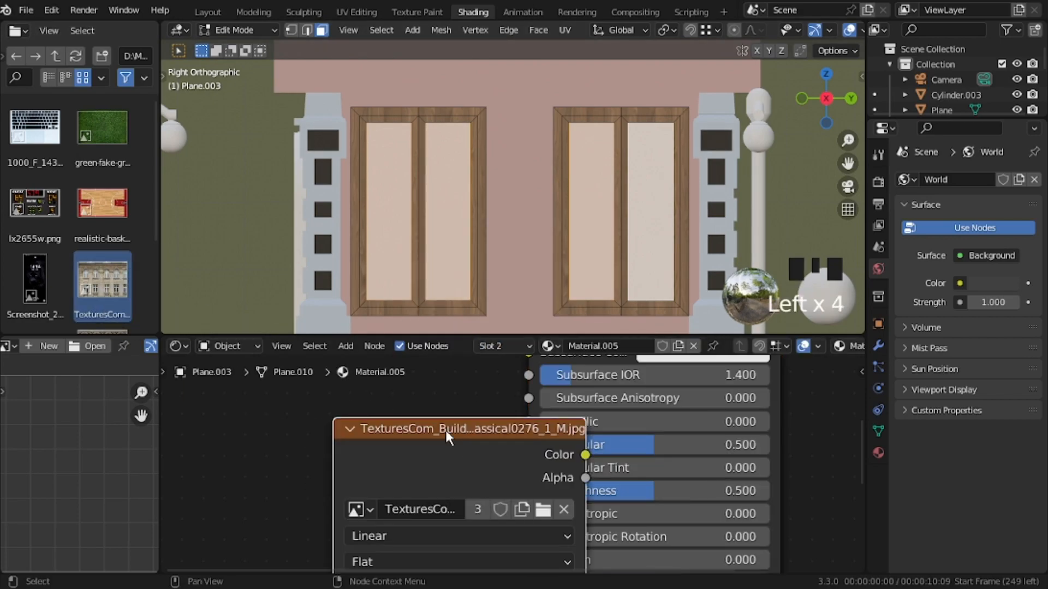
{"action": "left_click_drag", "start_coordinate": [544, 308], "coordinate": [529, 511]}
{"action": "middle_click_drag", "start_coordinate": [620, 494], "coordinate": [603, 366]}
{"action": "left_click_drag", "start_coordinate": [605, 412], "coordinate": [546, 413]}
{"action": "key", "text": "backslash"}
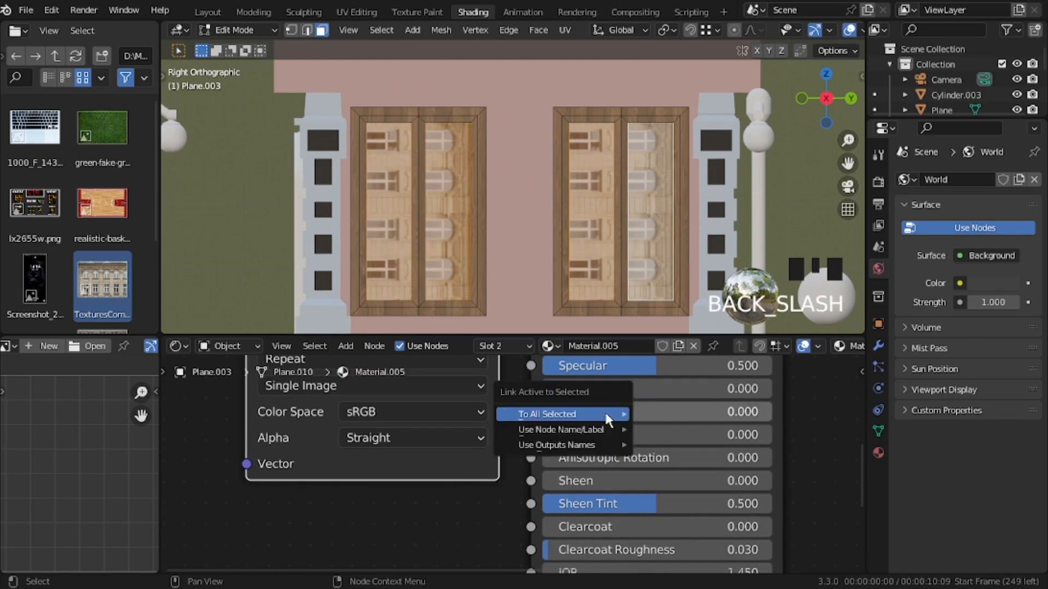
{"action": "key", "text": "Tab"}
{"action": "key", "text": "Tab"}
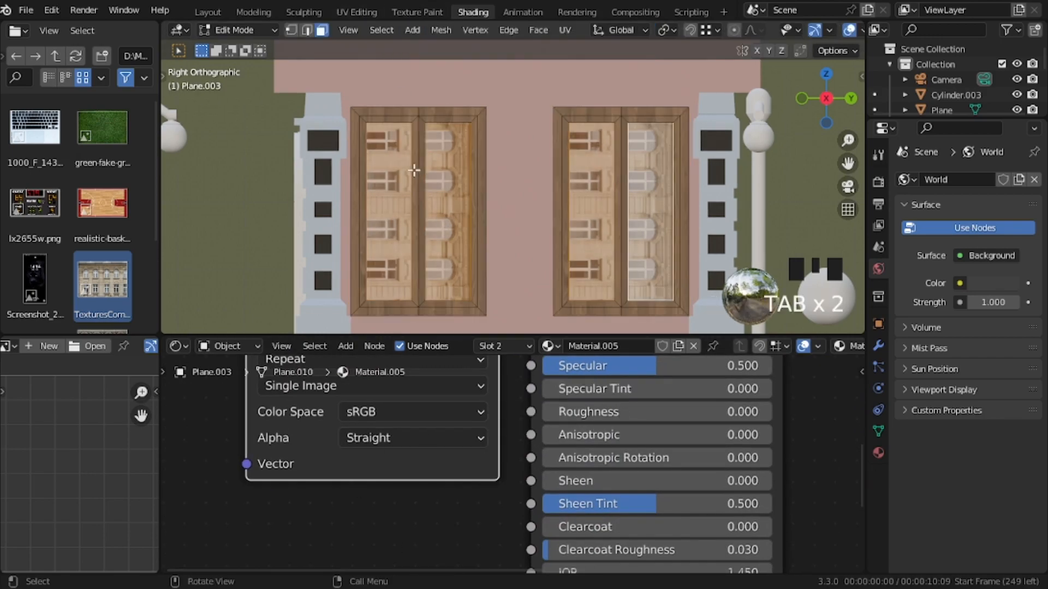
{"action": "key", "text": "shift+Left"}
{"action": "key", "text": "shift+Left"}
{"action": "key", "text": "Tab"}
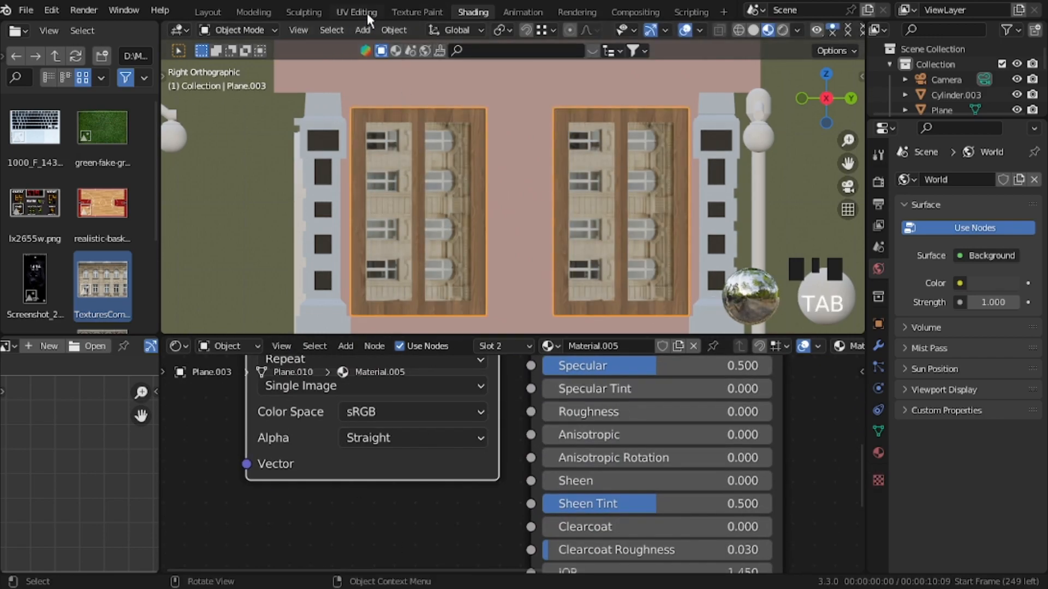
Step: In the UV editing workspace, rotate the UVs of the left window's left pane face by -90 degrees
{"action": "left_click", "coordinate": [357, 12]}
{"action": "key", "text": "Tab"}
{"action": "key", "text": "Tab"}
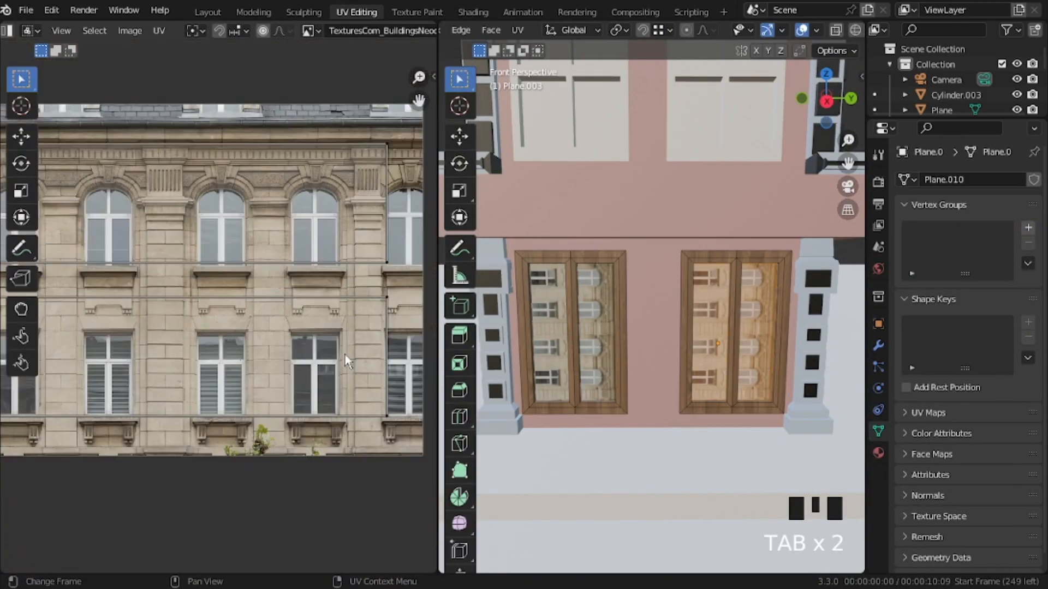
{"action": "left_click", "coordinate": [554, 315]}
{"action": "left_click", "coordinate": [604, 311], "text": "shift"}
{"action": "left_click", "coordinate": [554, 315]}
{"action": "type", "text": "r"}
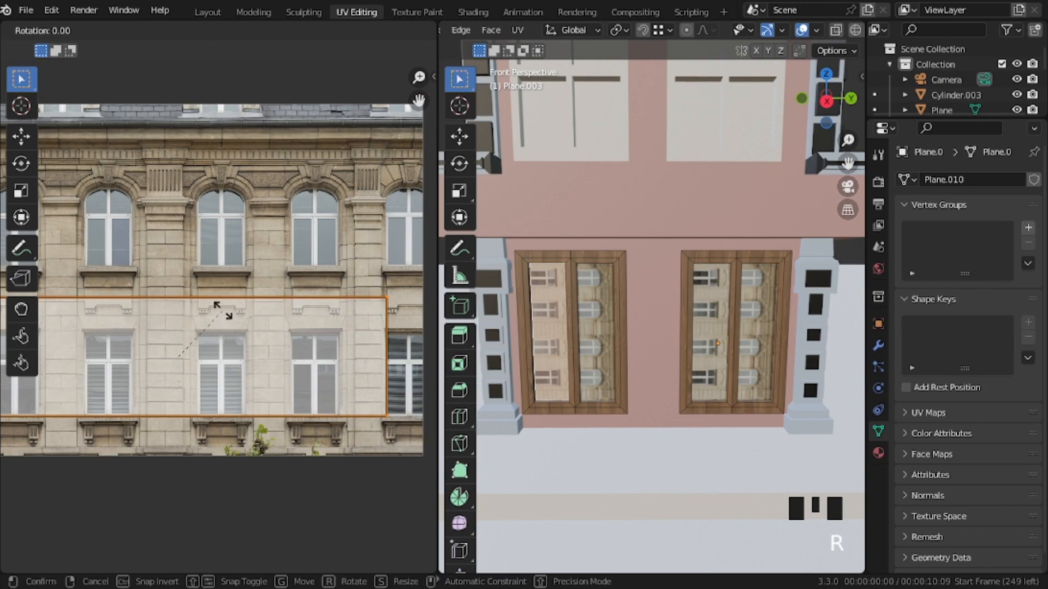
{"action": "type", "text": "-90"}
{"action": "key", "text": "Return"}
Step: Scale down the pane's UV face and move it over the left half of a lower-row window in the image
{"action": "key", "text": "s"}
{"action": "left_click", "coordinate": [221, 376]}
{"action": "middle_click_drag", "start_coordinate": [177, 400], "coordinate": [118, 393]}
{"action": "key", "text": "g"}
{"action": "left_click", "coordinate": [335, 406]}
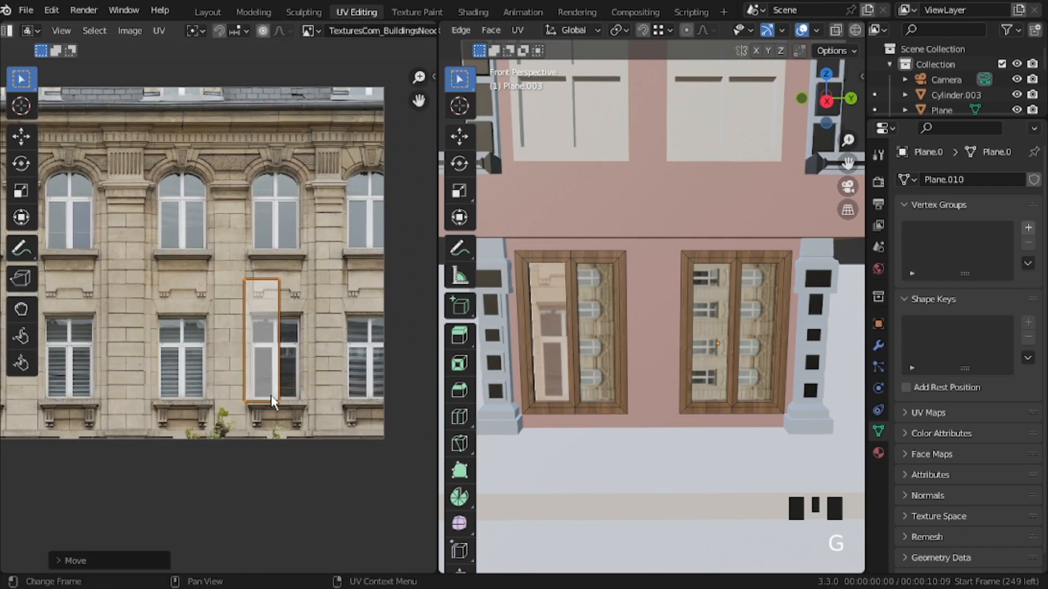
Step: Shrink the UV face further and move it inside the window's lower left pane, close to the pane's right side
{"action": "scroll", "coordinate": [271, 398], "scroll_direction": "up", "scroll_amount": 4}
{"action": "scroll", "coordinate": [183, 320], "scroll_direction": "up", "scroll_amount": 2}
{"action": "key", "text": "s"}
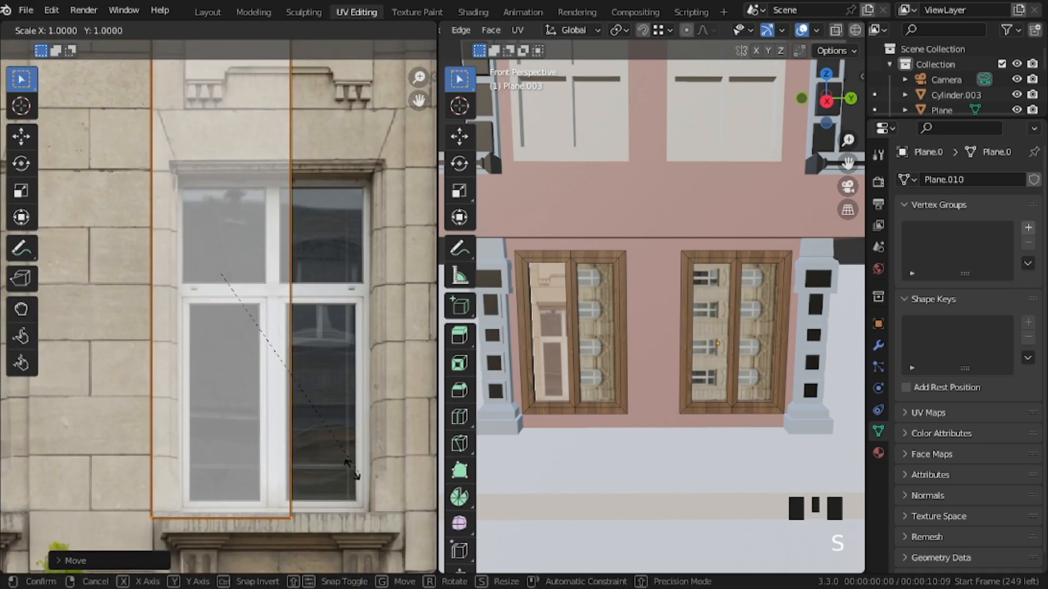
{"action": "left_click", "coordinate": [231, 354]}
{"action": "key", "text": "g"}
{"action": "key", "text": "y"}
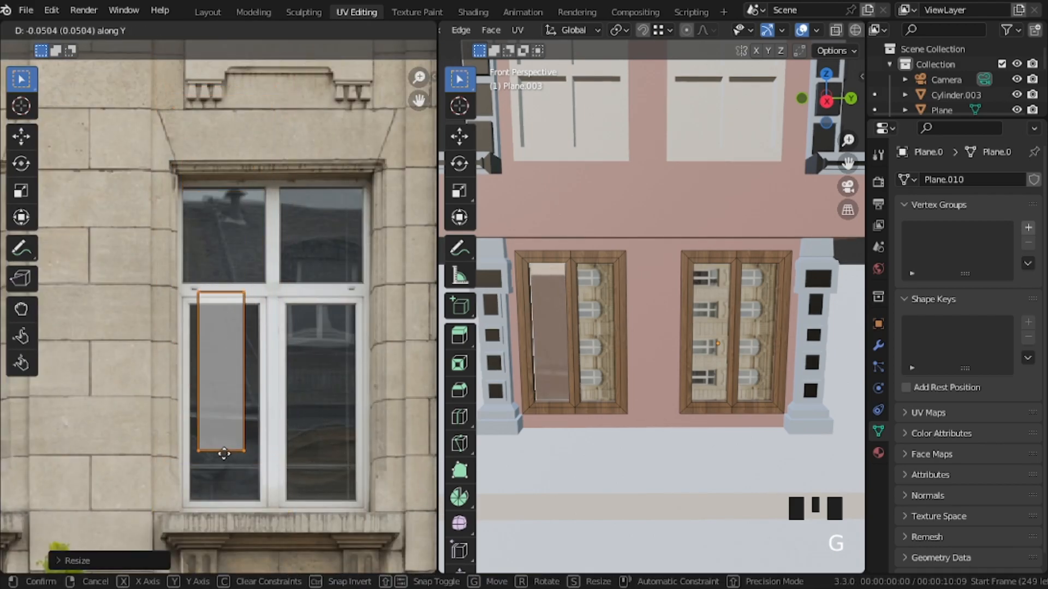
{"action": "left_click", "coordinate": [240, 475]}
{"action": "key", "text": "g"}
{"action": "key", "text": "x"}
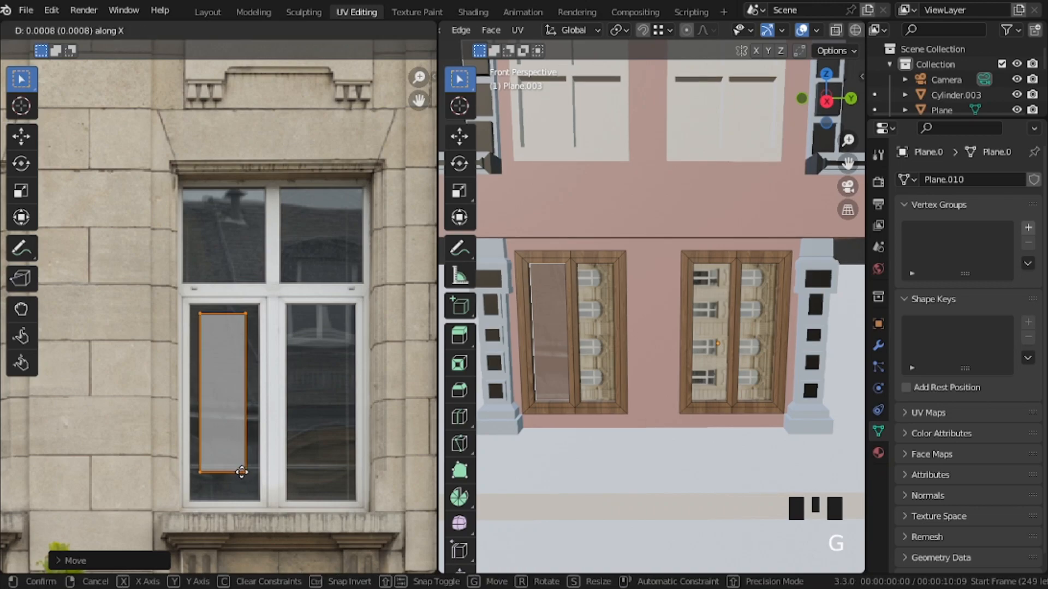
{"action": "left_click", "coordinate": [242, 472]}
Step: Move the left edge of the pane's UV face along X to the left side of the window's lower left pane
{"action": "left_click", "coordinate": [197, 329]}
{"action": "left_click", "coordinate": [220, 486], "text": "shift"}
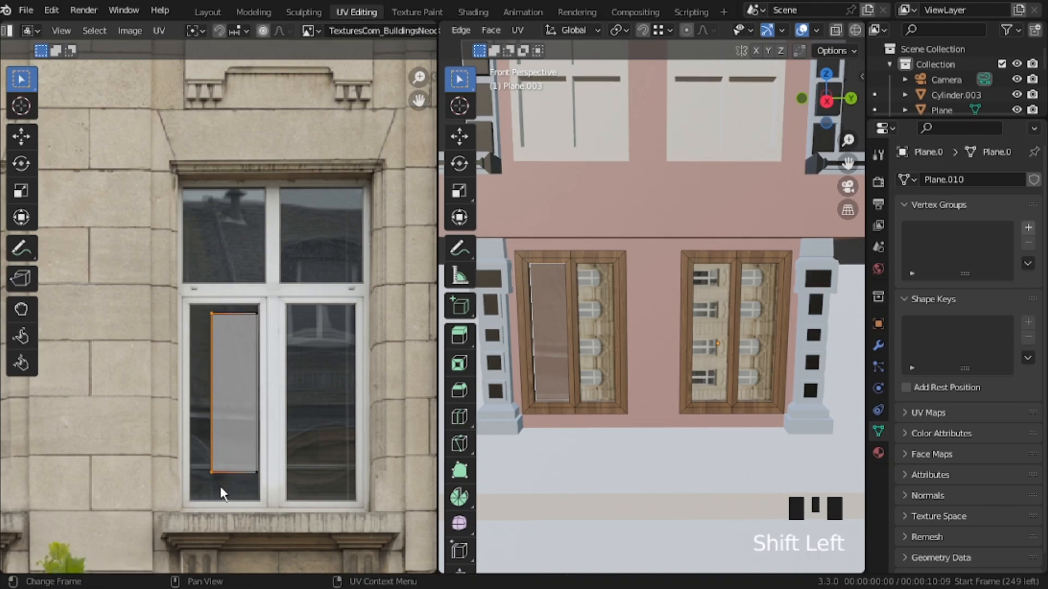
{"action": "key", "text": "g"}
{"action": "key", "text": "x"}
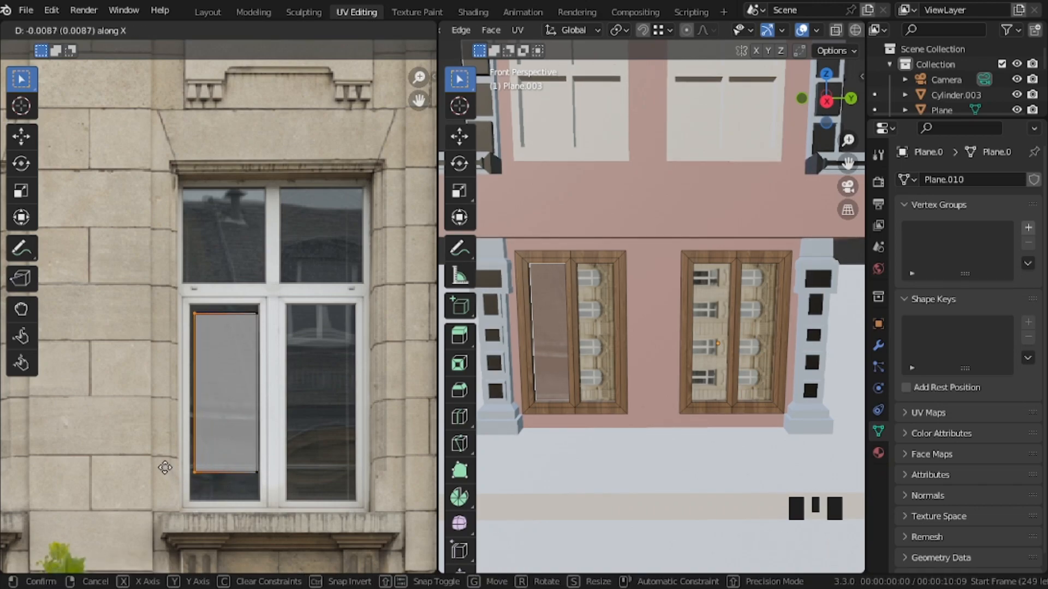
{"action": "left_click", "coordinate": [231, 466]}
Step: Move the UV face's bottom and top edges along Y to fill the height of the lower left glass pane
{"action": "left_click", "coordinate": [235, 473]}
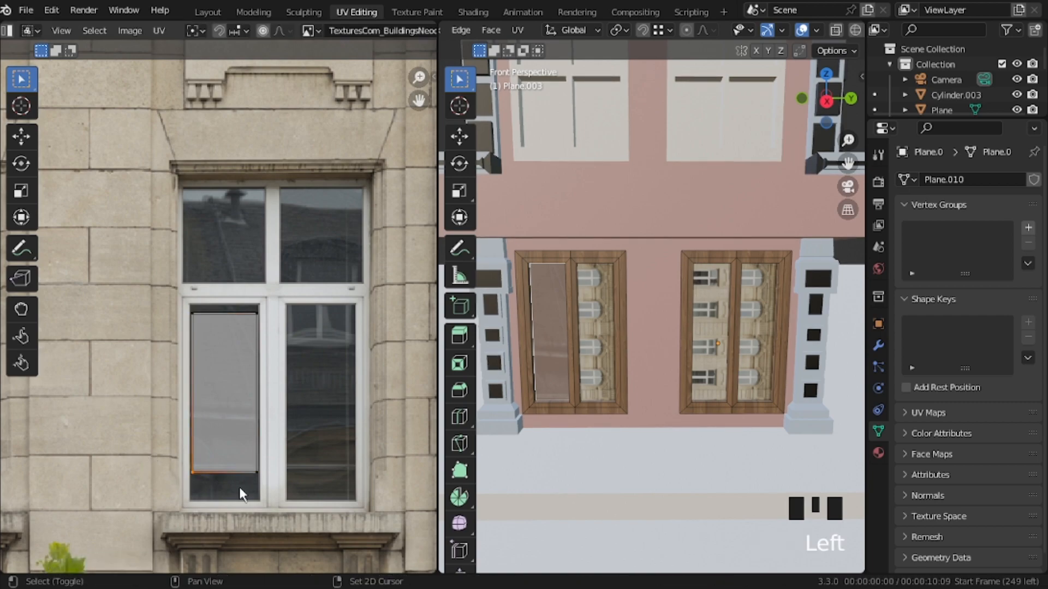
{"action": "key", "text": "g"}
{"action": "key", "text": "y"}
{"action": "left_click", "coordinate": [243, 512]}
{"action": "left_click", "coordinate": [208, 346]}
{"action": "left_click", "coordinate": [247, 332], "text": "shift"}
{"action": "key", "text": "g"}
{"action": "key", "text": "y"}
{"action": "left_click", "coordinate": [248, 327]}
{"action": "key", "text": "Tab"}
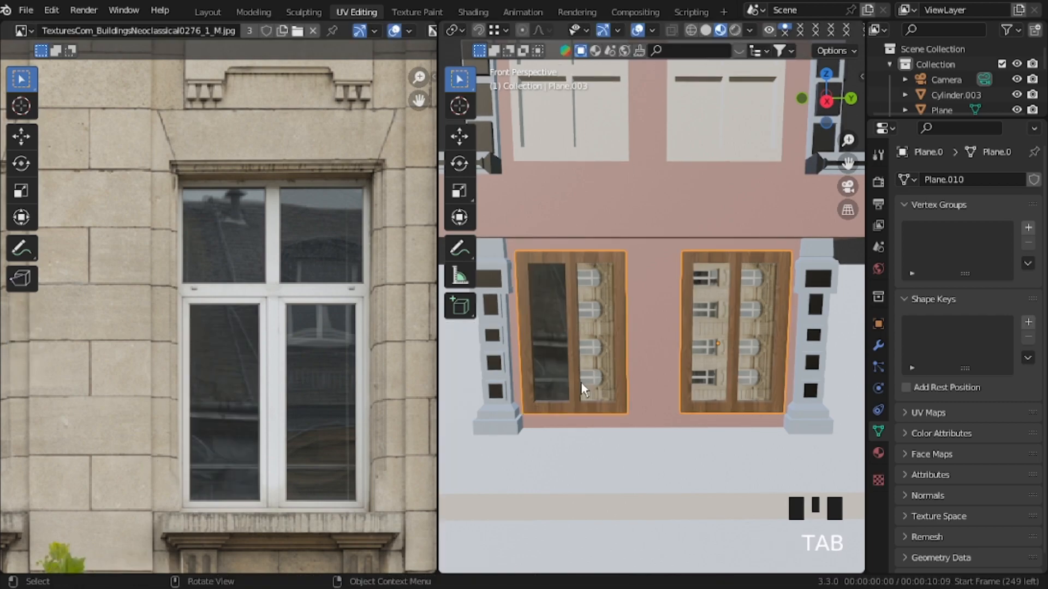
Step: Shrink the UV face of the left window's right pane, move it toward the photographed window and rotate it by -90 degrees
{"action": "key", "text": "Tab"}
{"action": "left_click", "coordinate": [603, 346]}
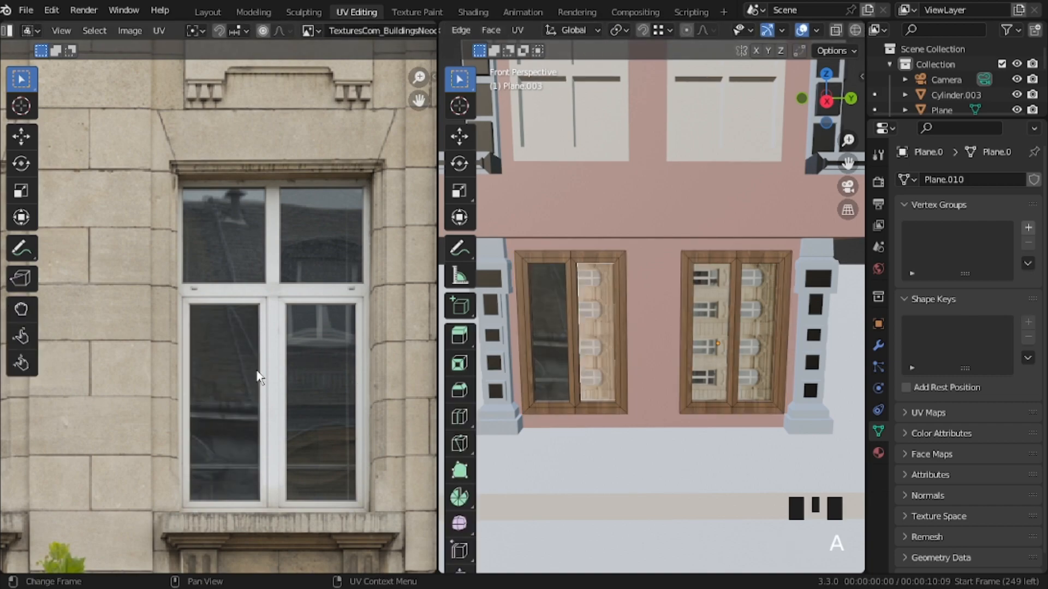
{"action": "key", "text": "g"}
{"action": "left_click", "coordinate": [328, 212]}
{"action": "key", "text": "s"}
{"action": "left_click", "coordinate": [215, 346]}
{"action": "type", "text": "gr-90"}
{"action": "key", "text": "Return"}
Step: Scale the right pane's UV face further and place it inside the lower left glass pane of the image
{"action": "key", "text": "s"}
{"action": "left_click", "coordinate": [327, 363]}
{"action": "key", "text": "g"}
{"action": "left_click", "coordinate": [276, 417]}
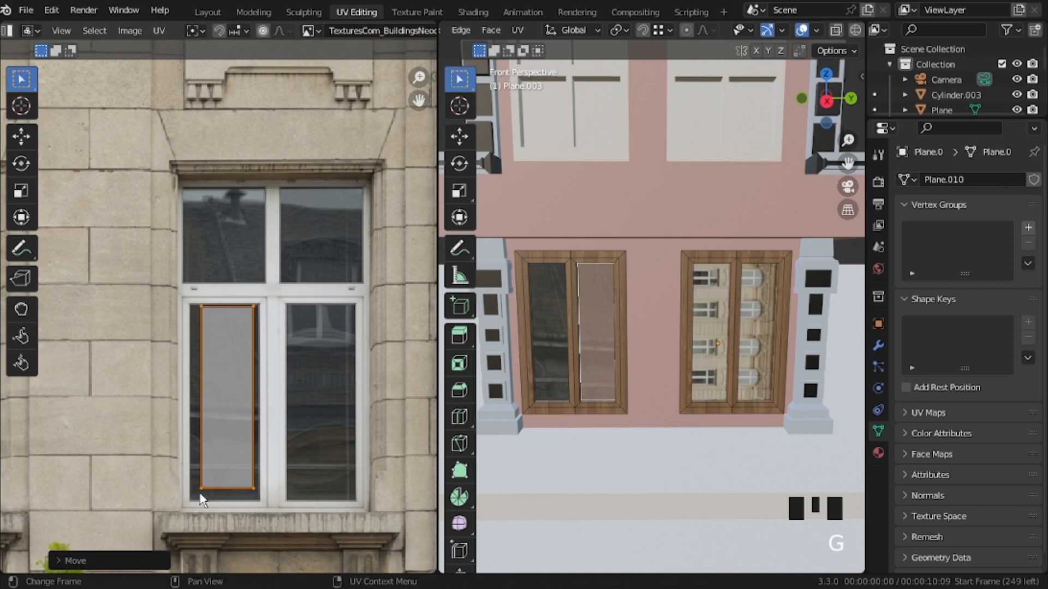
Step: Extend the UV face's bottom edge along Y to the bottom of the lower left glass pane
{"action": "left_click", "coordinate": [216, 485], "text": "shift"}
{"action": "left_click", "coordinate": [252, 485], "text": "shift"}
{"action": "key", "text": "g"}
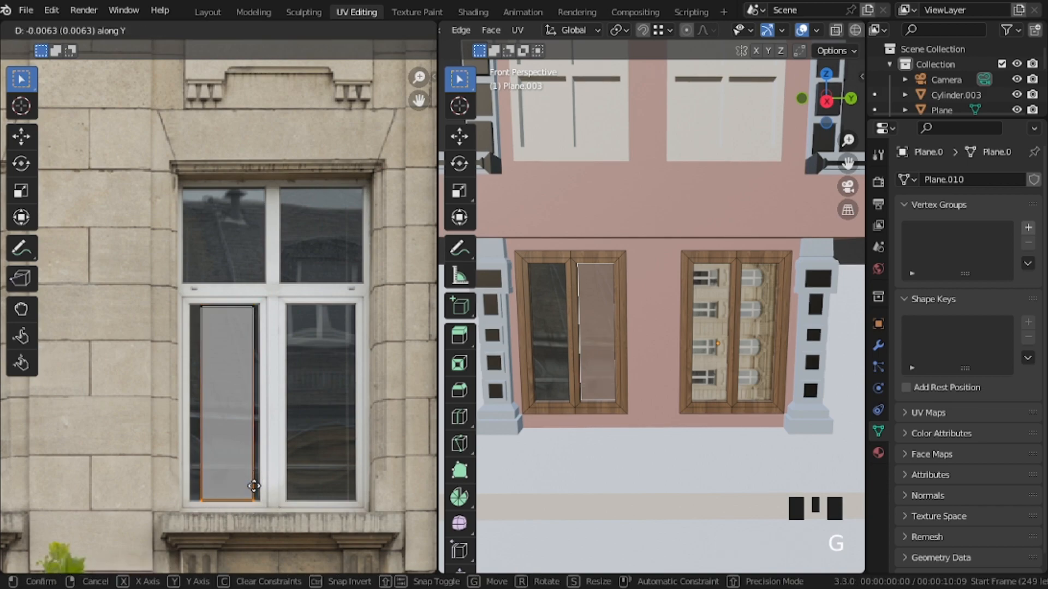
{"action": "left_click", "coordinate": [254, 481]}
Step: Move the UV face's left and right edges along X to fit the lower left glass pane's width
{"action": "left_click_drag", "start_coordinate": [187, 273], "coordinate": [218, 517]}
{"action": "key", "text": "g"}
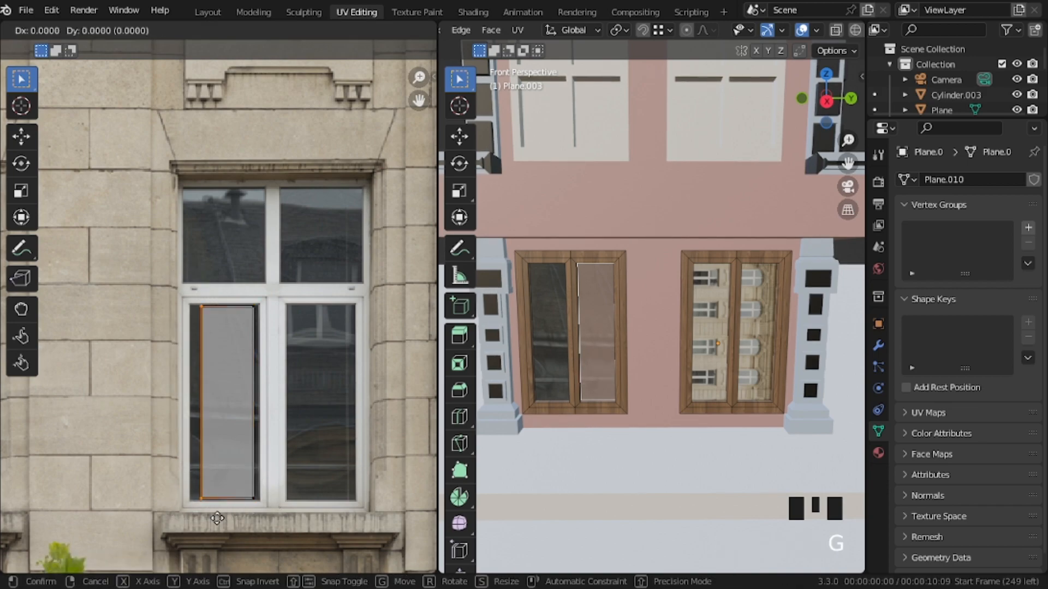
{"action": "key", "text": "x"}
{"action": "left_click", "coordinate": [155, 516]}
{"action": "left_click_drag", "start_coordinate": [240, 288], "coordinate": [274, 520]}
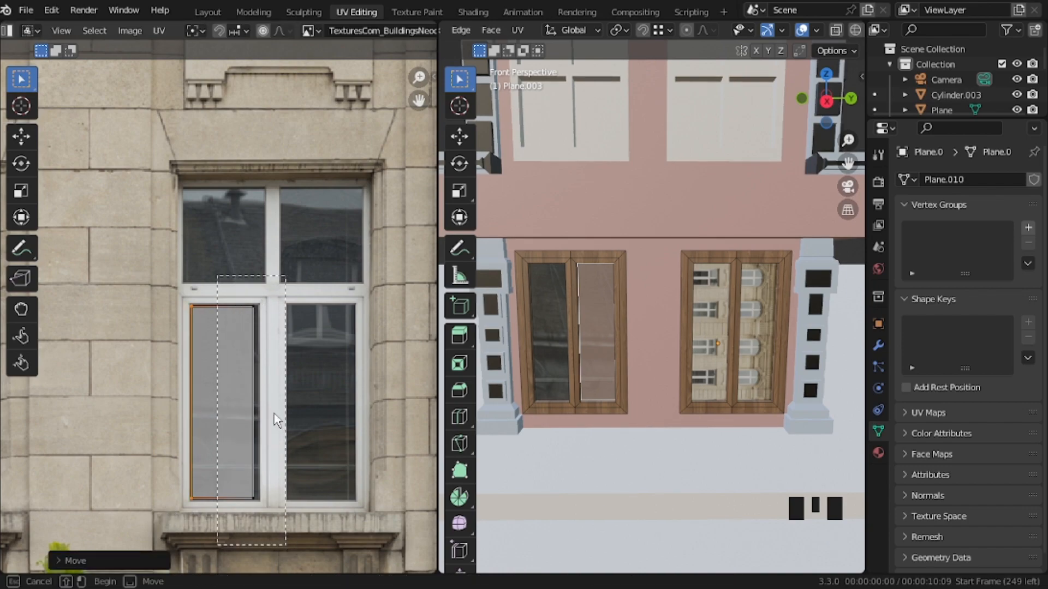
{"action": "key", "text": "g"}
{"action": "key", "text": "x"}
{"action": "left_click", "coordinate": [255, 416]}
{"action": "key", "text": "Tab"}
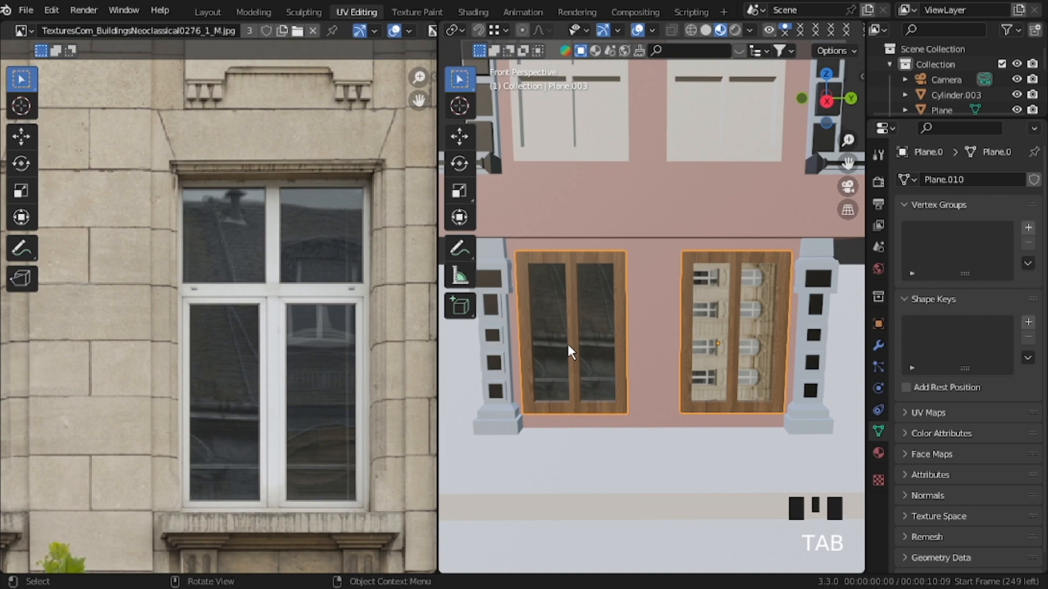
Step: Shrink and rotate the UV face of the right window's left pane
{"action": "key", "text": "Tab"}
{"action": "left_click", "coordinate": [747, 334]}
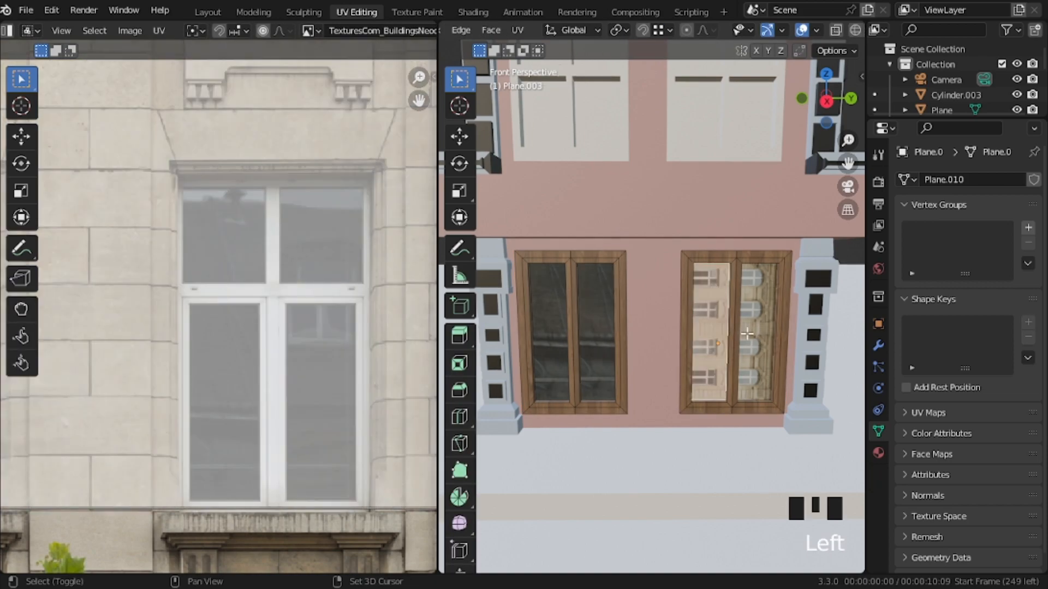
{"action": "key", "text": "s"}
{"action": "left_click", "coordinate": [109, 350]}
{"action": "key", "text": "r"}
{"action": "left_click", "coordinate": [112, 353]}
Step: Move and scale that UV face so its upper part covers the lower right glass pane in the image
{"action": "key", "text": "g"}
{"action": "key", "text": "x"}
{"action": "left_click", "coordinate": [286, 375]}
{"action": "key", "text": "s"}
{"action": "left_click", "coordinate": [160, 260]}
{"action": "key", "text": "g"}
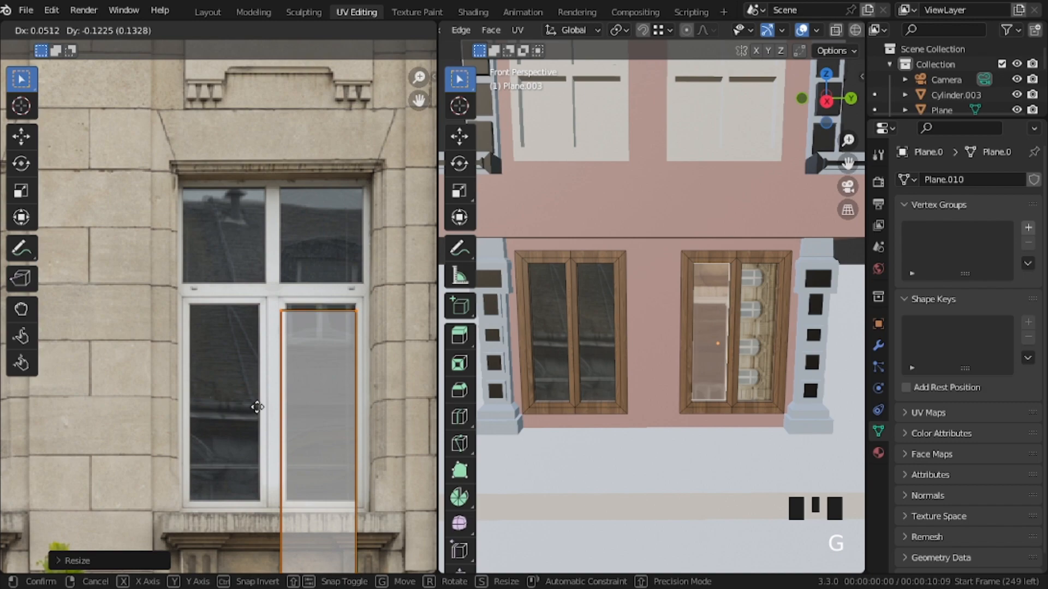
{"action": "left_click", "coordinate": [257, 394]}
Step: Raise the UV face's bottom edge along Y to the bottom of the lower right glass pane
{"action": "middle_click_drag", "start_coordinate": [275, 438], "coordinate": [276, 368], "text": "shift"}
{"action": "left_click_drag", "start_coordinate": [244, 459], "coordinate": [379, 525]}
{"action": "key", "text": "g"}
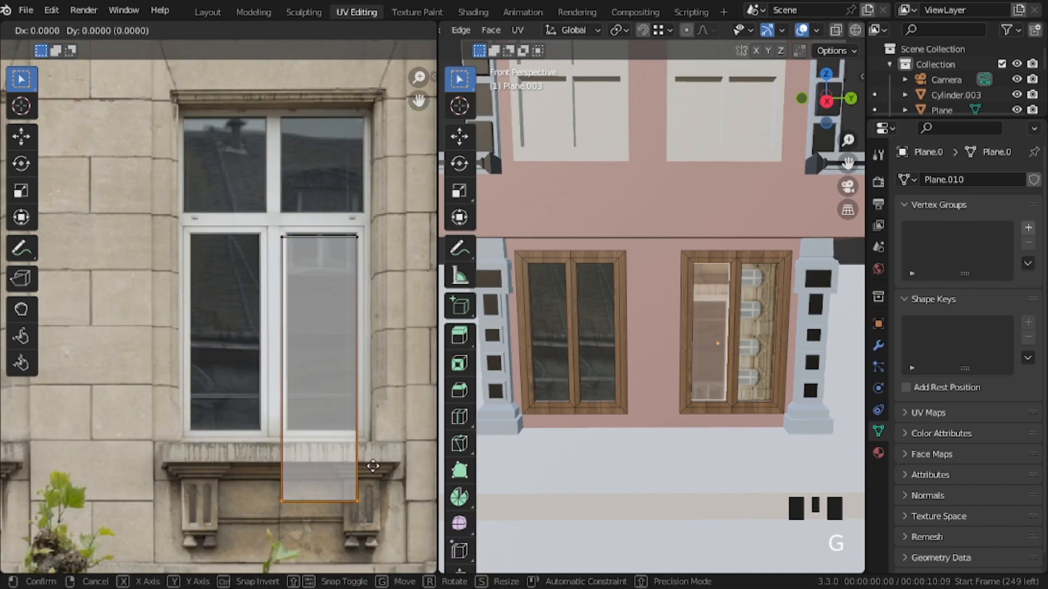
{"action": "key", "text": "y"}
{"action": "left_click", "coordinate": [371, 456]}
Step: Move the UV face's left and right edges along X to match the lower right glass pane's sides
{"action": "left_click_drag", "start_coordinate": [245, 206], "coordinate": [315, 445]}
{"action": "key", "text": "g"}
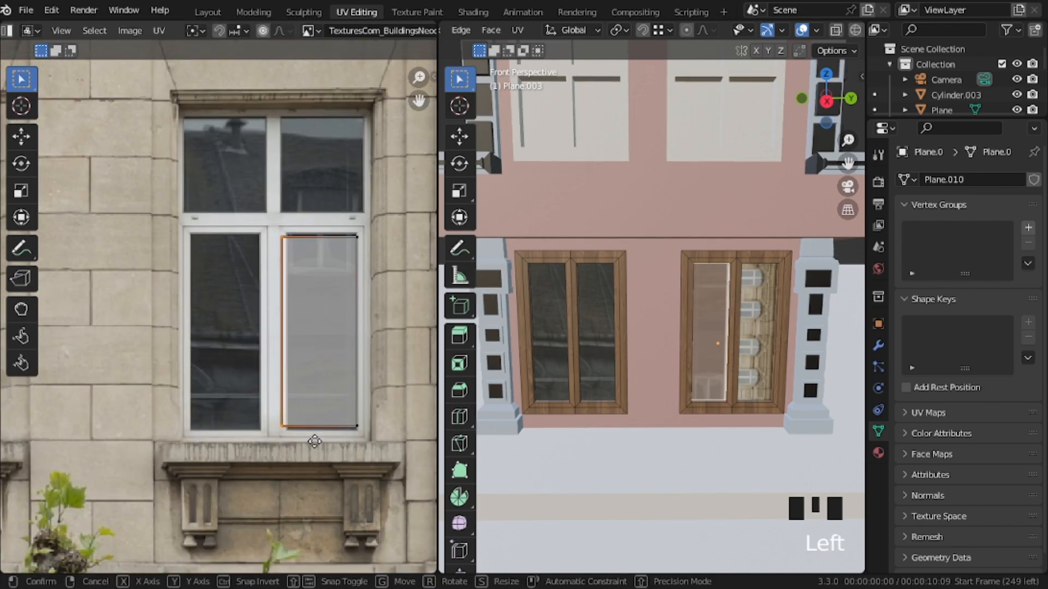
{"action": "key", "text": "x"}
{"action": "left_click", "coordinate": [364, 426]}
{"action": "left_click_drag", "start_coordinate": [330, 222], "coordinate": [401, 456]}
{"action": "key", "text": "g"}
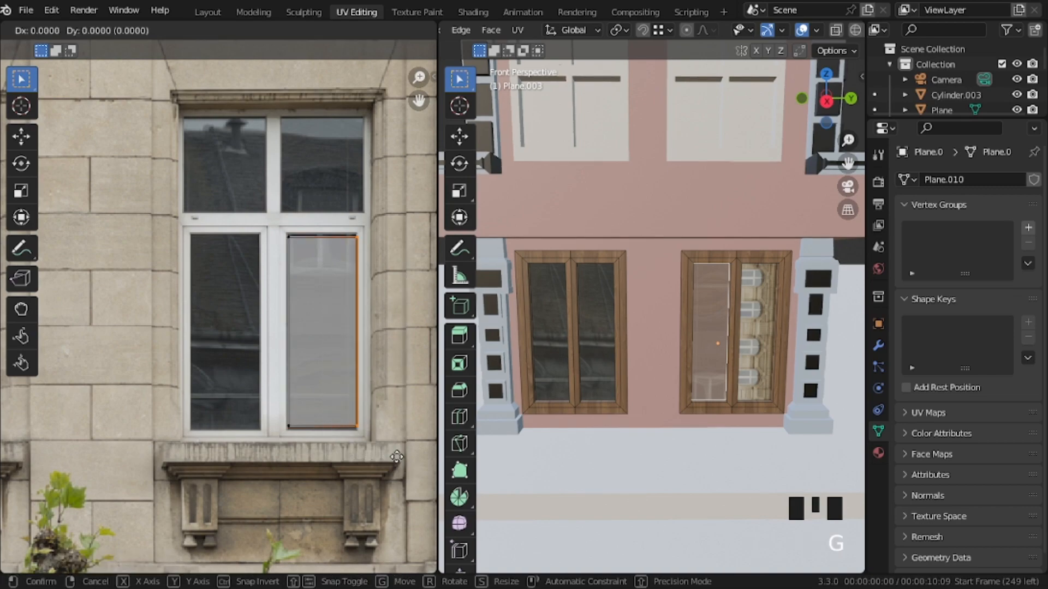
{"action": "key", "text": "x"}
{"action": "left_click", "coordinate": [385, 393]}
{"action": "key", "text": "Tab"}
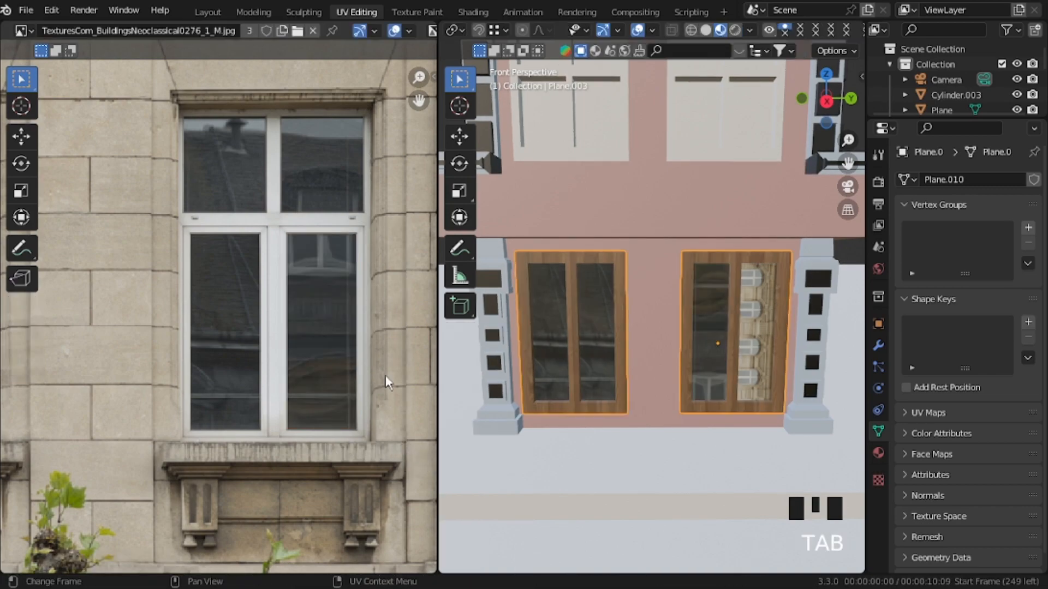
Step: Shrink and rotate the right window's right pane UV face and place it over the image's lower right glass pane
{"action": "key", "text": "Tab"}
{"action": "left_click", "coordinate": [746, 344]}
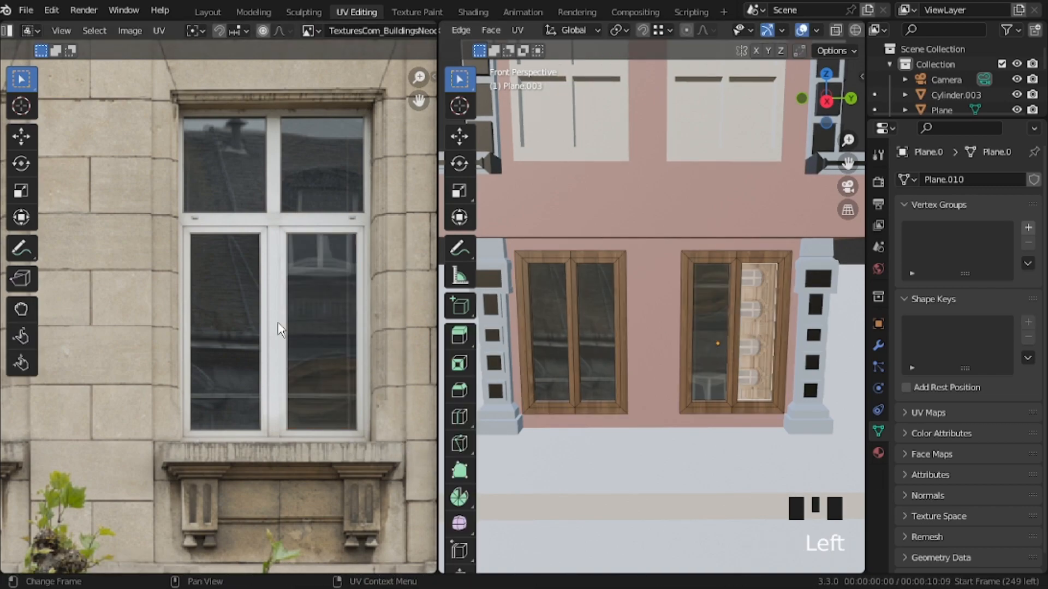
{"action": "key", "text": "s"}
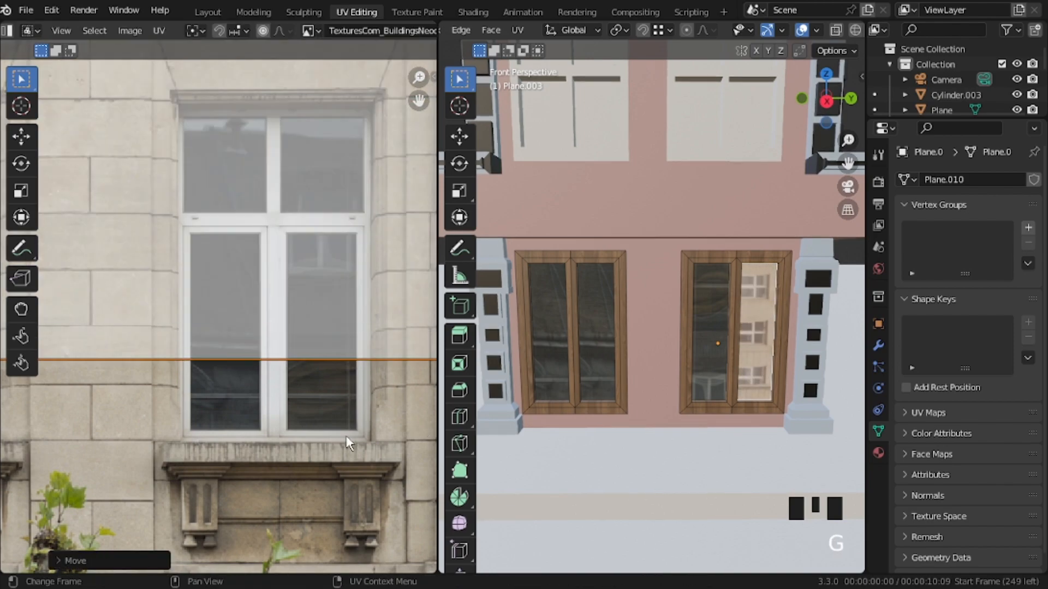
{"action": "key", "text": "r"}
{"action": "left_click", "coordinate": [236, 204]}
{"action": "key", "text": "g"}
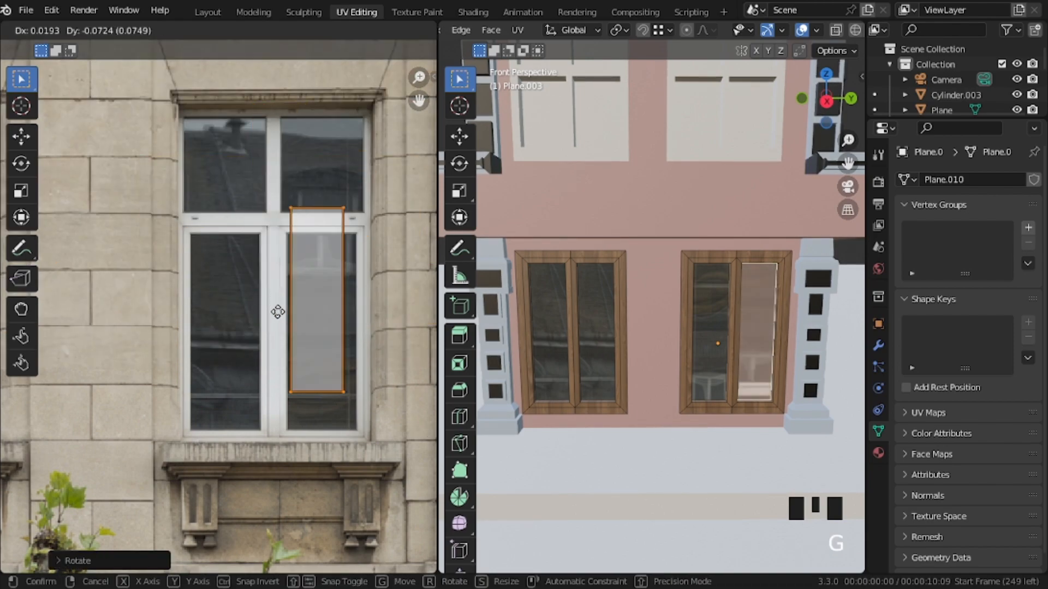
{"action": "left_click", "coordinate": [280, 366]}
Step: Align the bottom edge of the right pane's UV face along Y with the bottom of the glass
{"action": "left_click_drag", "start_coordinate": [266, 420], "coordinate": [376, 386]}
{"action": "key", "text": "g"}
{"action": "key", "text": "y"}
{"action": "left_click", "coordinate": [334, 415]}
Step: Fit the left and right edges of the right pane's UV face along X to the lower right glass pane
{"action": "left_click_drag", "start_coordinate": [288, 186], "coordinate": [331, 449]}
{"action": "key", "text": "g"}
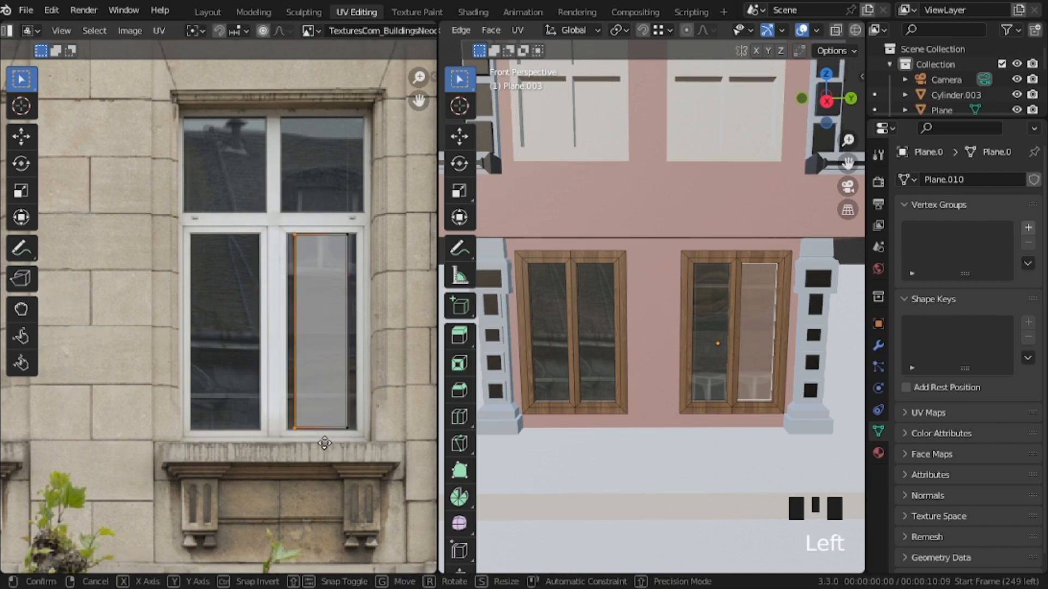
{"action": "key", "text": "x"}
{"action": "left_click", "coordinate": [312, 439]}
{"action": "left_click_drag", "start_coordinate": [338, 197], "coordinate": [372, 454]}
{"action": "key", "text": "g"}
{"action": "key", "text": "x"}
{"action": "left_click", "coordinate": [412, 369]}
{"action": "key", "text": "Tab"}
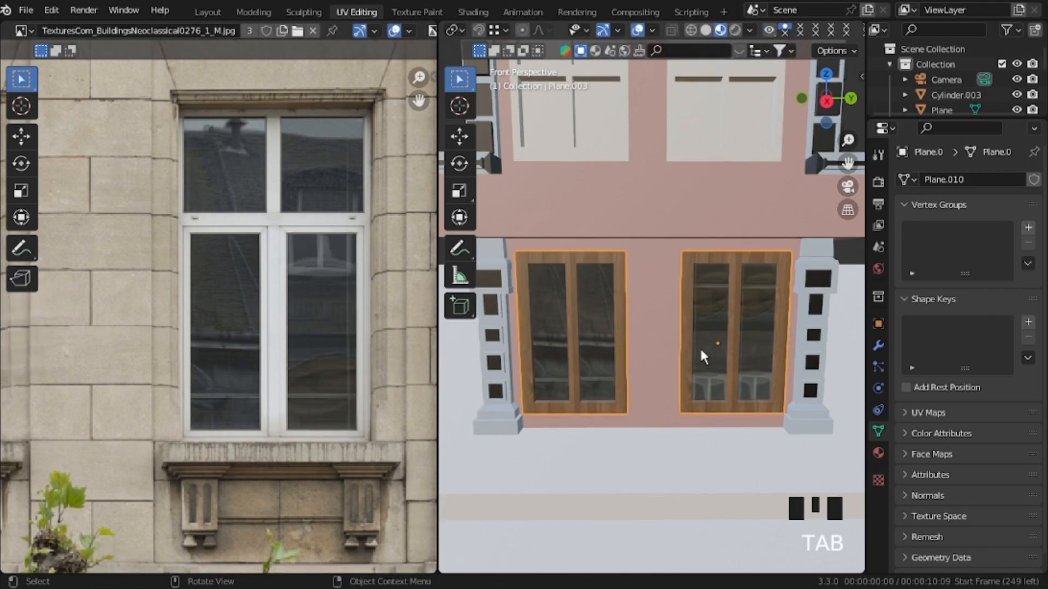
Step: Select the upper-floor windows and apply the WOOD material to them in the Shading workspace
{"action": "scroll", "coordinate": [320, 323], "scroll_direction": "down", "scroll_amount": 2}
{"action": "key", "text": "KP_Subtract"}
{"action": "key", "text": "KP_Subtract"}
{"action": "key", "text": "KP_Subtract"}
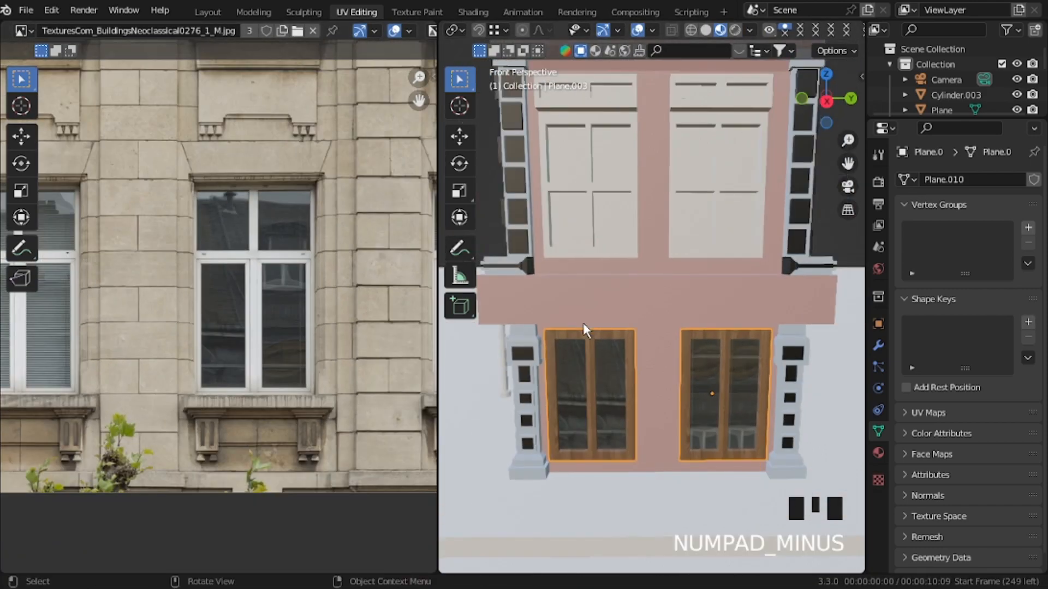
{"action": "left_click", "coordinate": [578, 200]}
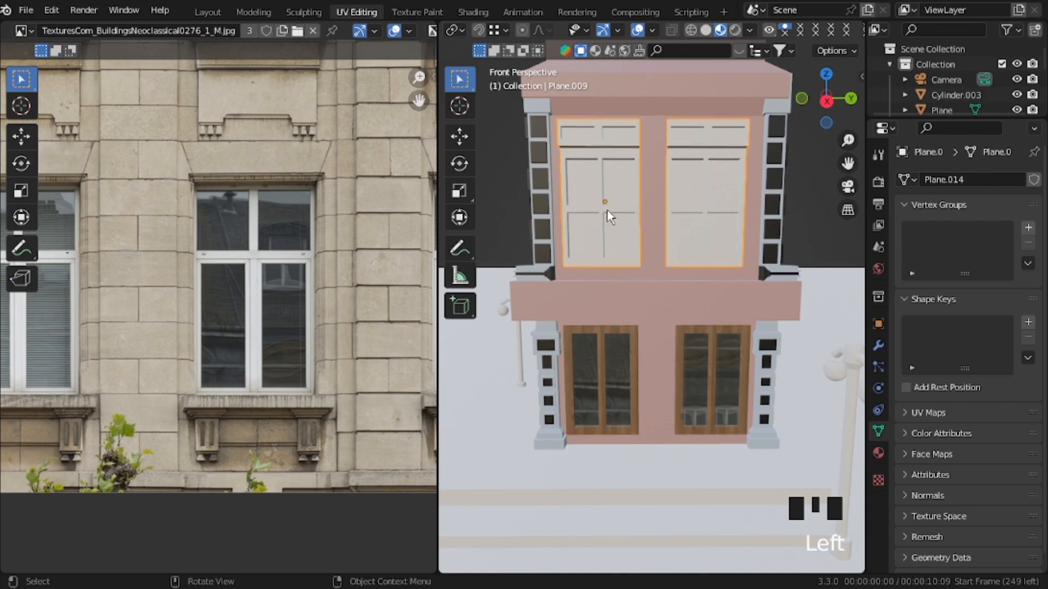
{"action": "left_click", "coordinate": [485, 10]}
{"action": "middle_click_drag", "start_coordinate": [584, 158], "coordinate": [577, 192]}
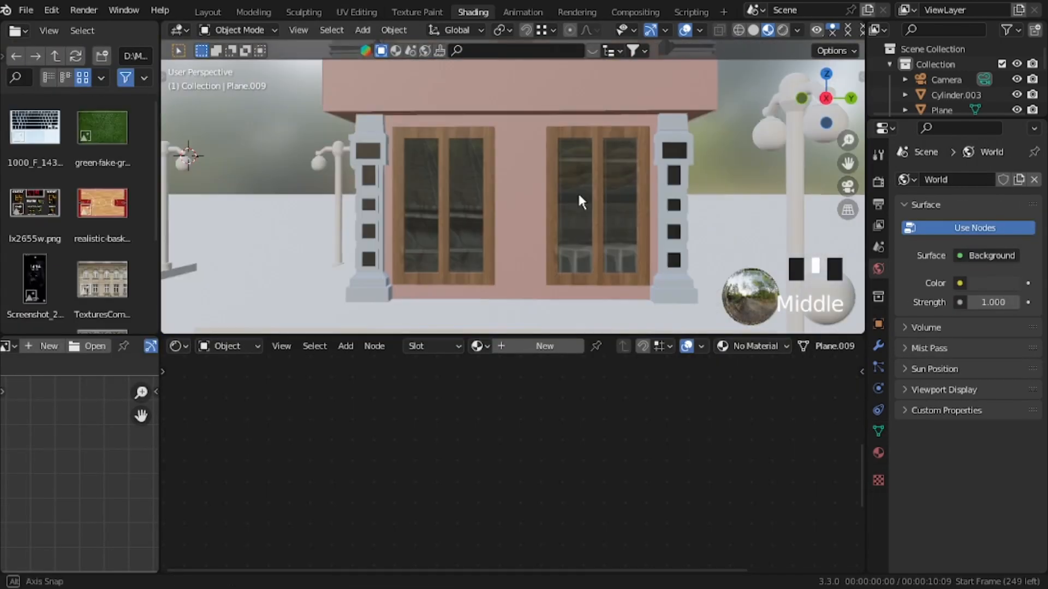
{"action": "key", "text": "shift+grave"}
{"action": "key", "text": "e"}
{"action": "left_click", "coordinate": [513, 187]}
{"action": "left_click", "coordinate": [478, 346]}
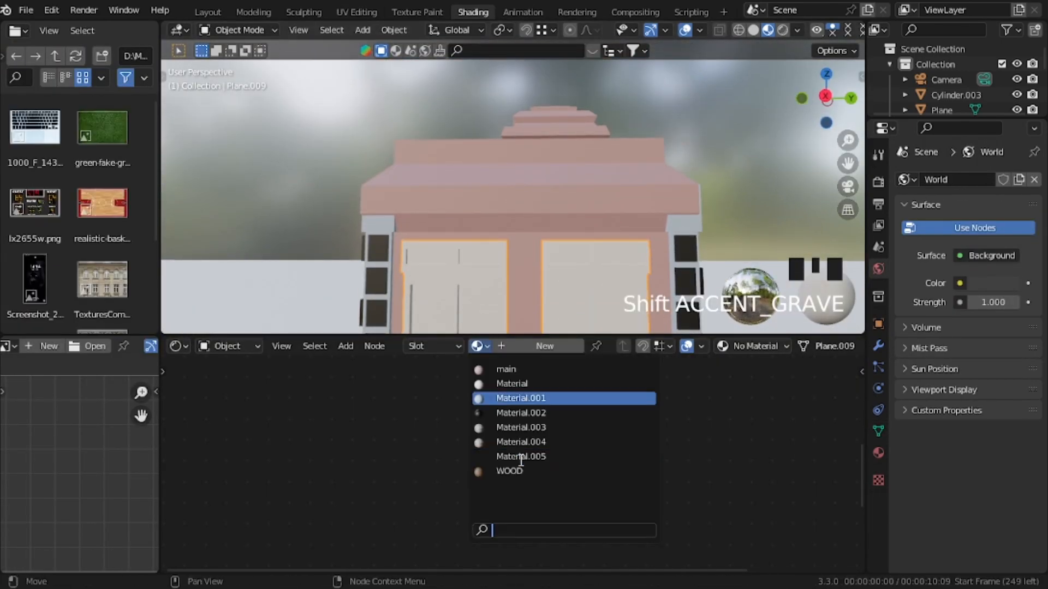
{"action": "left_click", "coordinate": [507, 470]}
Step: Select the eight pane faces below the top panels on both upper-floor windows
{"action": "key", "text": "Tab"}
{"action": "left_click", "coordinate": [422, 180], "text": "shift"}
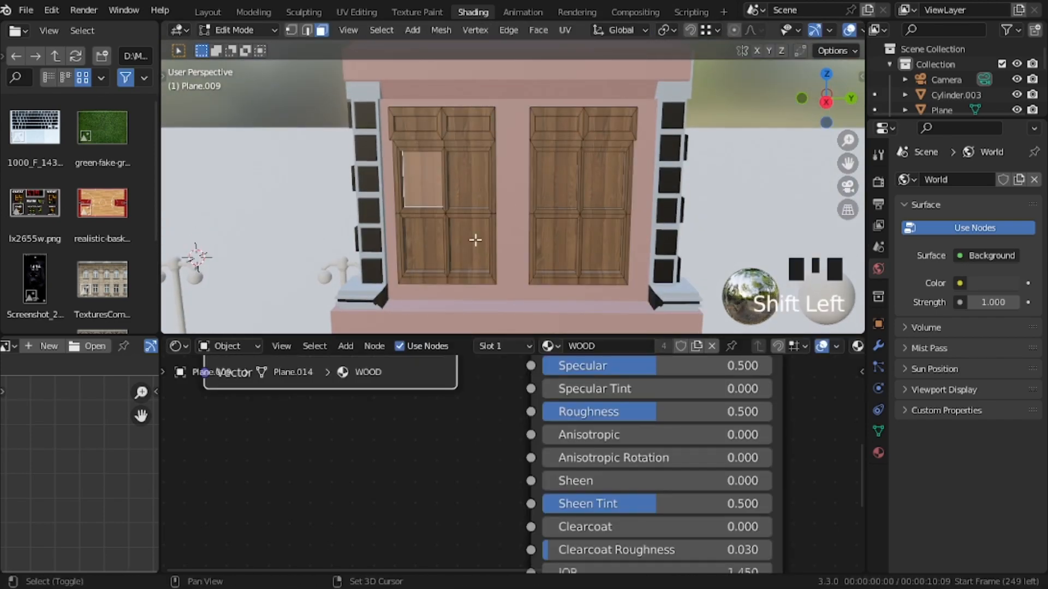
{"action": "left_click", "coordinate": [469, 244], "text": "shift"}
{"action": "left_click", "coordinate": [424, 245], "text": "shift"}
{"action": "left_click", "coordinate": [557, 180], "text": "shift"}
{"action": "left_click", "coordinate": [602, 181], "text": "shift"}
{"action": "left_click", "coordinate": [601, 245], "text": "shift"}
{"action": "left_click", "coordinate": [557, 245], "text": "shift"}
{"action": "left_click", "coordinate": [468, 179], "text": "shift"}
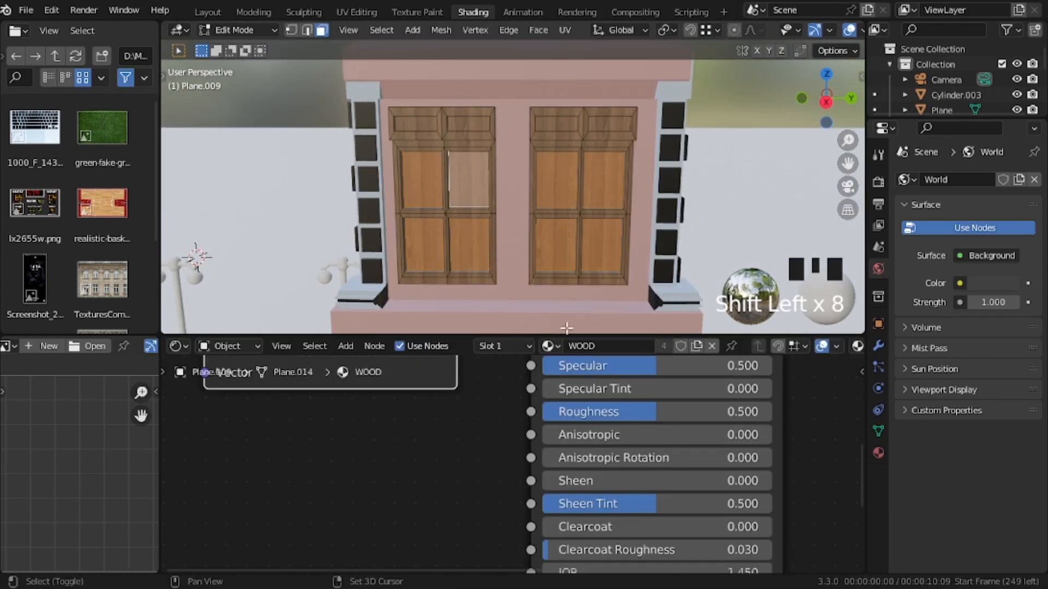
Step: Select the lower-floor windows and rename their pane material to Window
{"action": "key", "text": "Tab"}
{"action": "key", "text": "shift+grave"}
{"action": "left_click", "coordinate": [456, 135]}
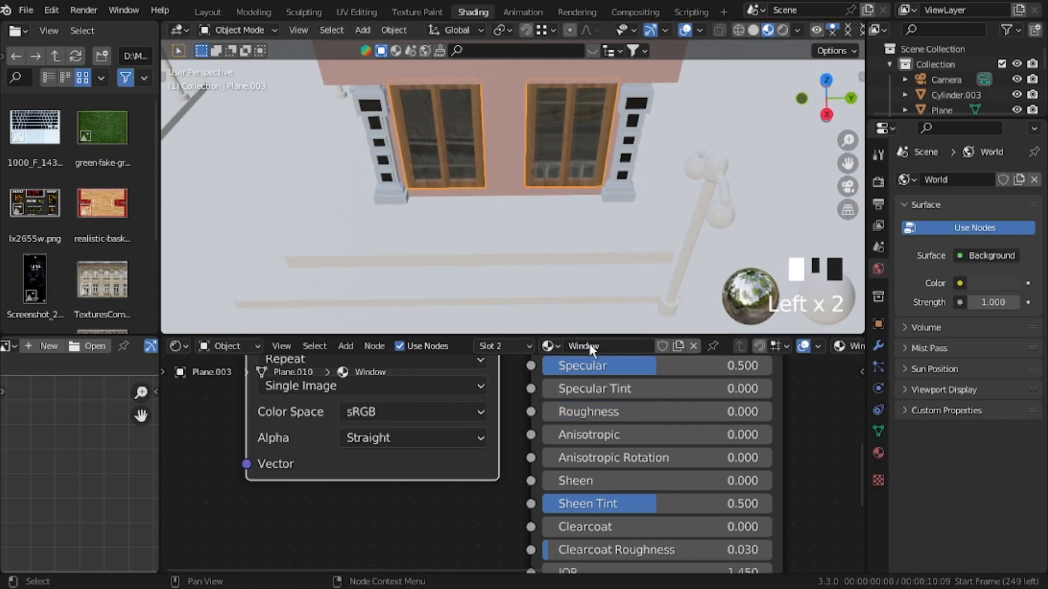
Step: Add a second material slot to the upper-floor windows, assign it to the selected panes and use the Window material
{"action": "key", "text": "shift+grave"}
{"action": "left_click", "coordinate": [446, 185]}
{"action": "key", "text": "Tab"}
{"action": "key", "text": "Tab"}
{"action": "left_click", "coordinate": [429, 268]}
{"action": "key", "text": "Tab"}
{"action": "left_click", "coordinate": [508, 349]}
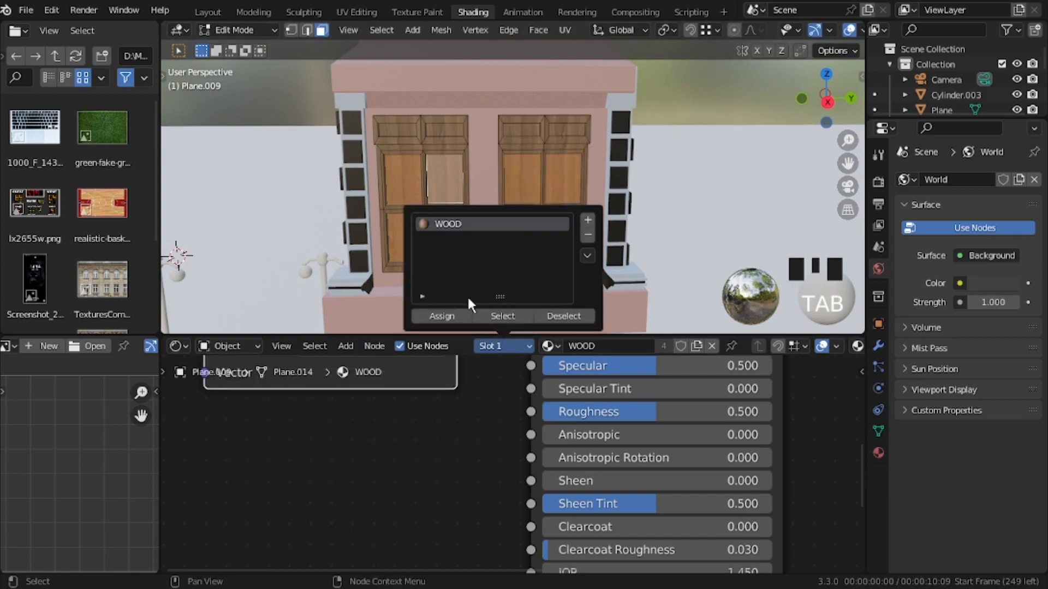
{"action": "left_click", "coordinate": [587, 221]}
{"action": "left_click", "coordinate": [443, 316]}
{"action": "left_click", "coordinate": [480, 347]}
{"action": "left_click", "coordinate": [511, 457]}
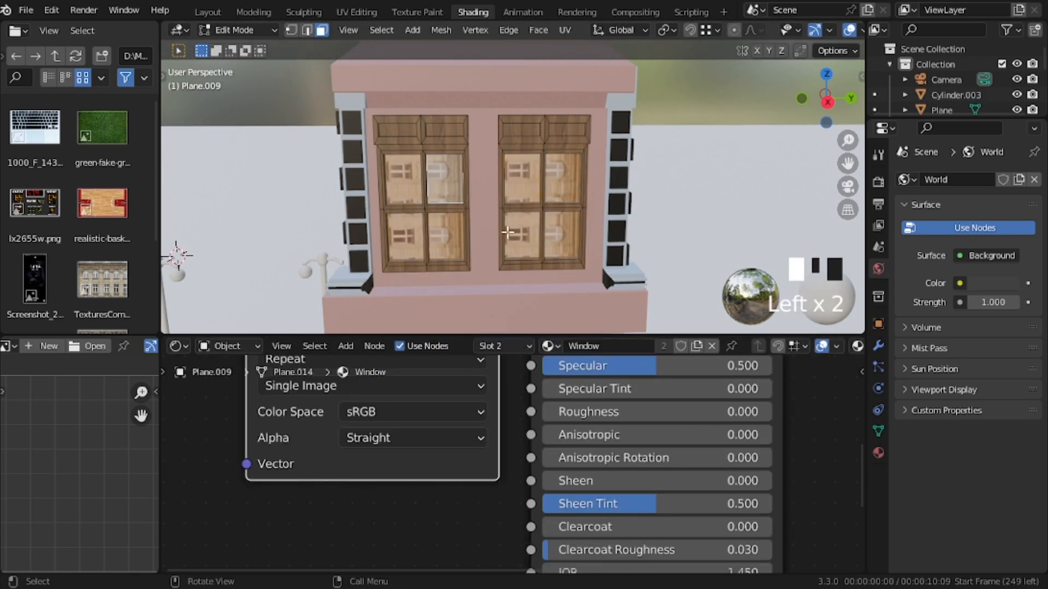
Step: Unwrap the UVs of the selected upper-floor window panes
{"action": "key", "text": "u"}
{"action": "left_click", "coordinate": [470, 206]}
{"action": "key", "text": "Tab"}
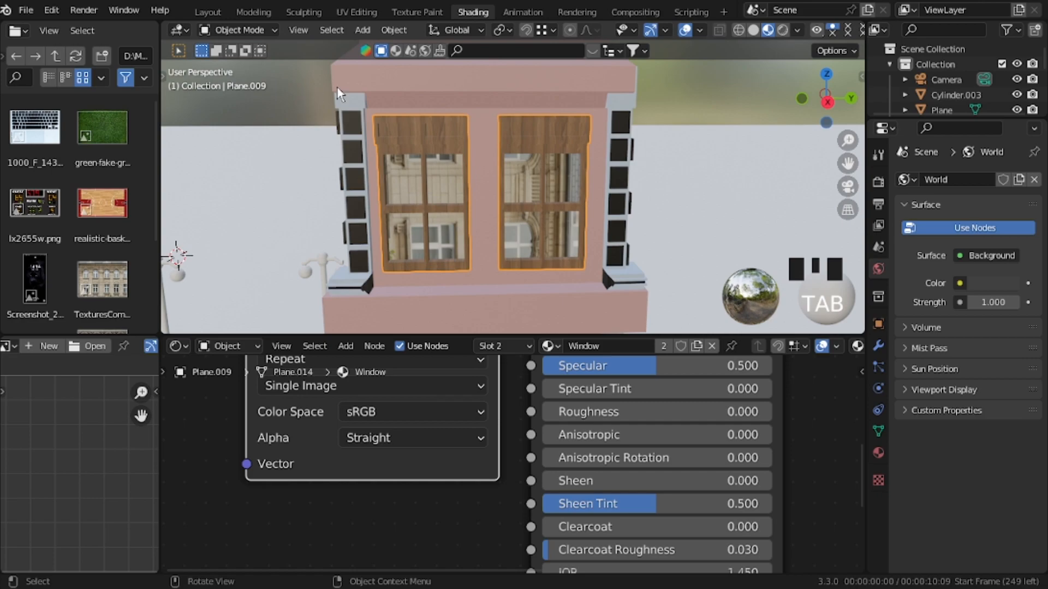
Step: In the UV editing workspace, scale down all the pane UVs and move them over a lower-row window in the image
{"action": "left_click", "coordinate": [356, 12]}
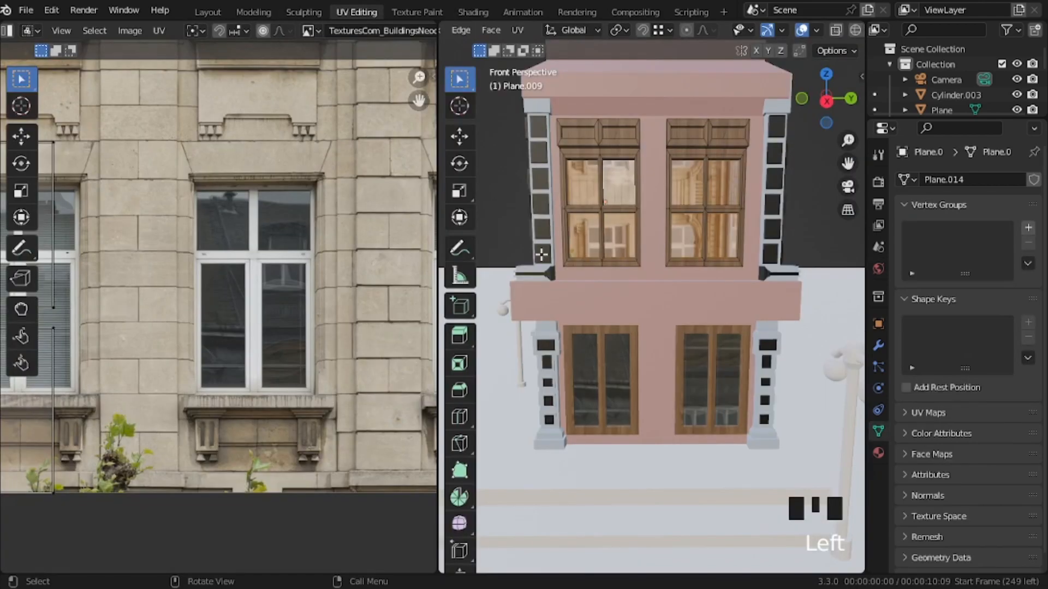
{"action": "key", "text": "KP_Add"}
{"action": "key", "text": "KP_Add"}
{"action": "middle_click_drag", "start_coordinate": [816, 424], "coordinate": [817, 498], "text": "shift"}
{"action": "key", "text": "KP_Subtract"}
{"action": "key", "text": "KP_Subtract"}
{"action": "key", "text": "KP_Subtract"}
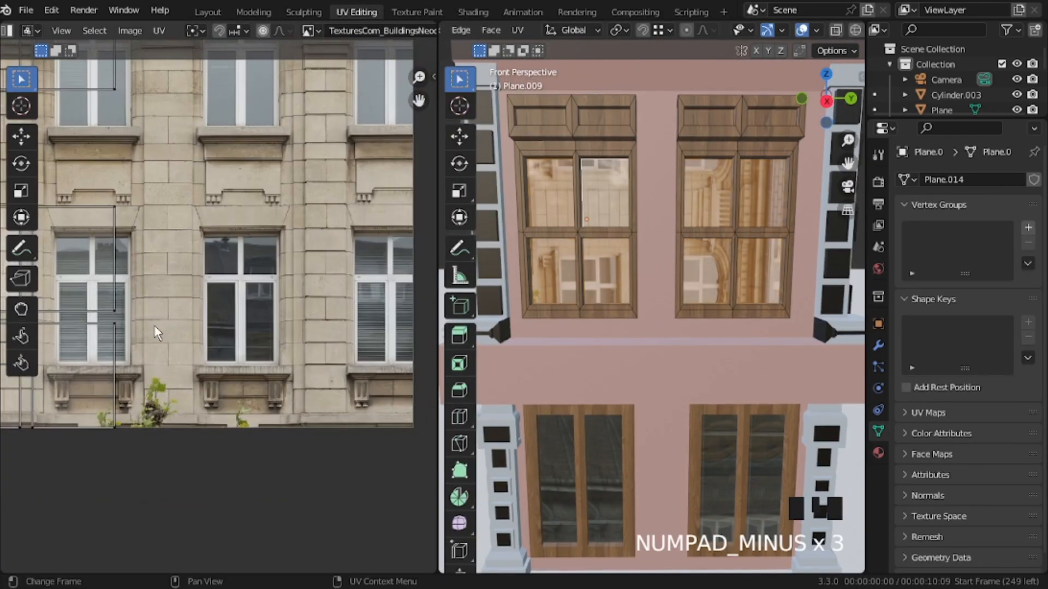
{"action": "key", "text": "KP_Subtract"}
{"action": "key", "text": "a"}
{"action": "key", "text": "s"}
{"action": "left_click", "coordinate": [145, 255]}
{"action": "key", "text": "g"}
{"action": "left_click", "coordinate": [214, 341]}
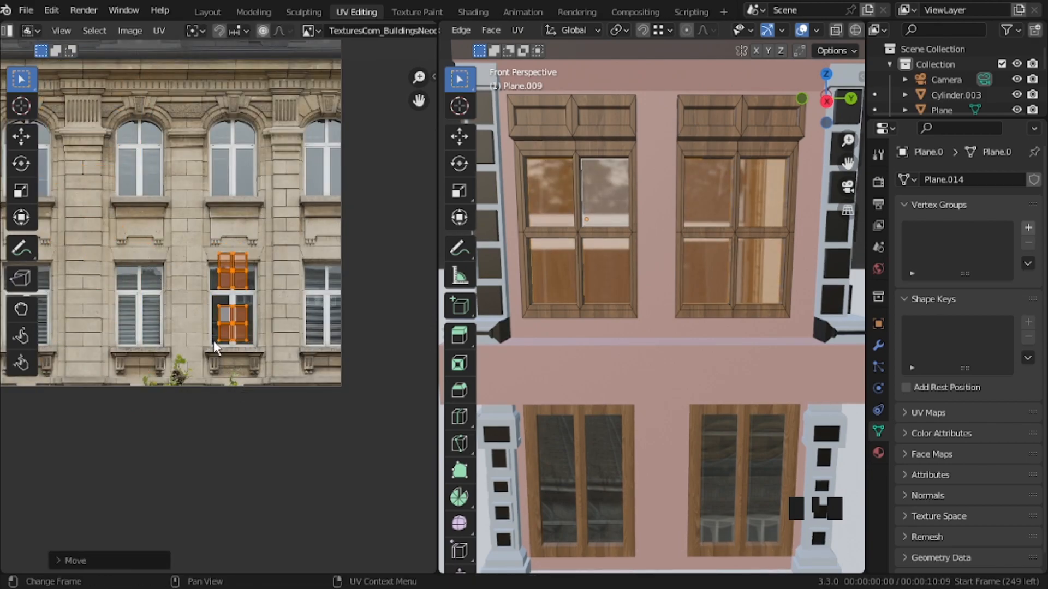
Step: Shrink the upper-floor pane UVs further around the middle of the photographed window
{"action": "key", "text": "KP_Add"}
{"action": "key", "text": "KP_Add"}
{"action": "key", "text": "KP_Add"}
{"action": "scroll", "coordinate": [214, 341], "scroll_direction": "up", "scroll_amount": 1}
{"action": "key", "text": "s"}
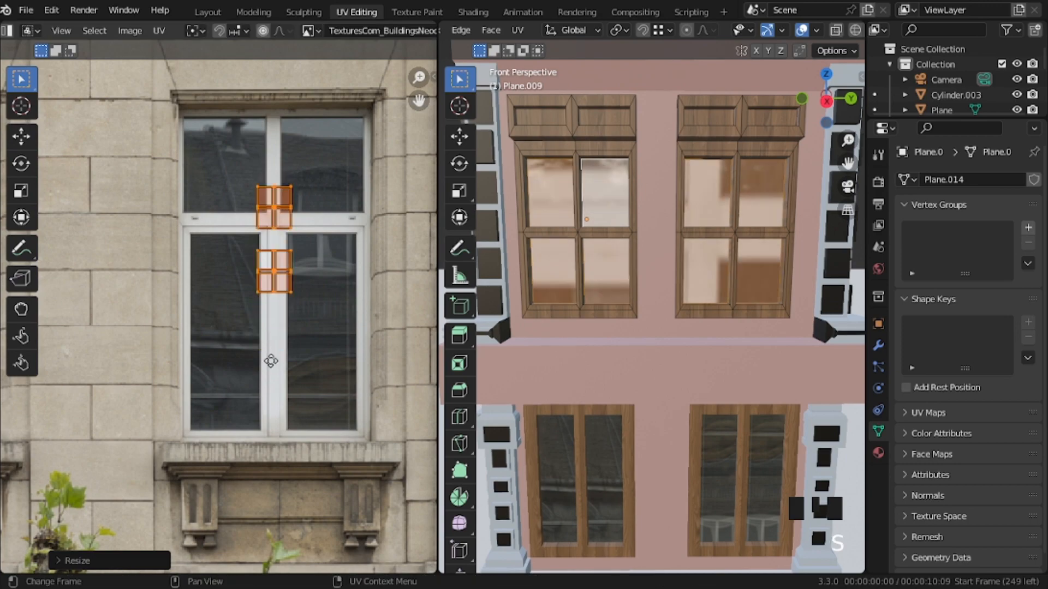
Step: Move all pane UVs down over the photographed window's lower section and shift their left column onto the left glass
{"action": "left_click", "coordinate": [278, 345]}
{"action": "key", "text": "g"}
{"action": "left_click", "coordinate": [281, 342]}
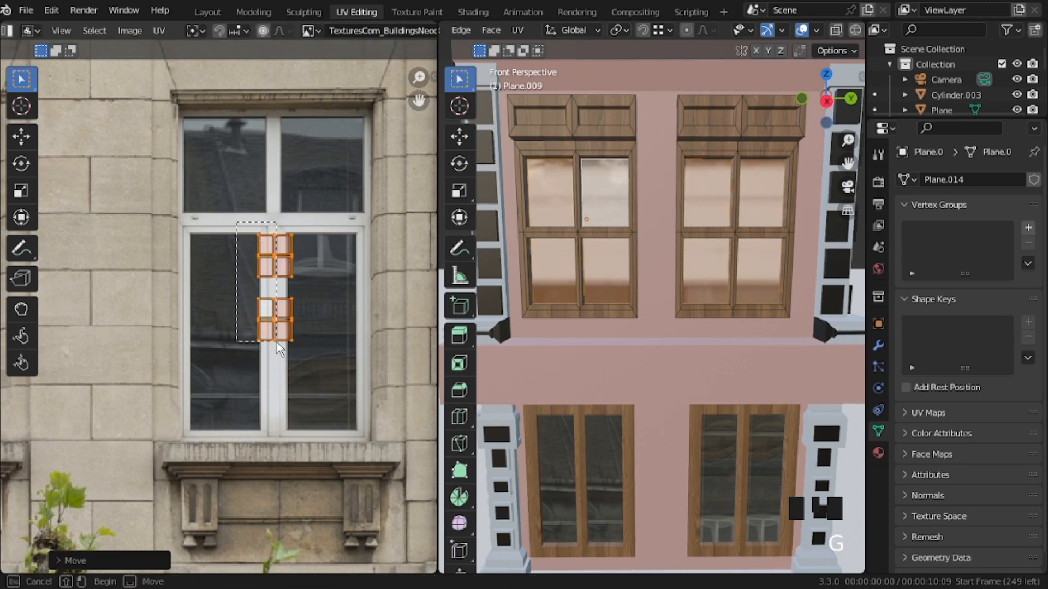
{"action": "left_click_drag", "start_coordinate": [271, 360], "coordinate": [273, 361]}
{"action": "left_click_drag", "start_coordinate": [249, 231], "coordinate": [273, 359], "text": "shift"}
{"action": "left_click_drag", "start_coordinate": [247, 204], "coordinate": [284, 326], "text": "shift"}
{"action": "key", "text": "g"}
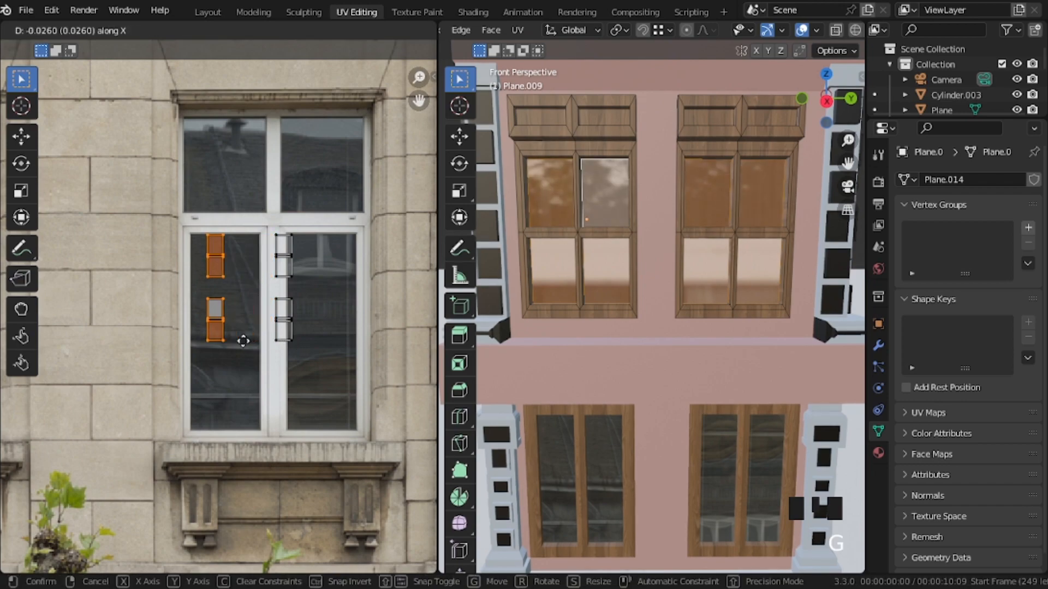
{"action": "left_click", "coordinate": [232, 352]}
Step: Shift the right column of pane UVs along X onto the right glass of the photographed window
{"action": "key", "text": "Tab"}
{"action": "key", "text": "Tab"}
{"action": "left_click_drag", "start_coordinate": [265, 205], "coordinate": [317, 361]}
{"action": "key", "text": "g"}
{"action": "key", "text": "x"}
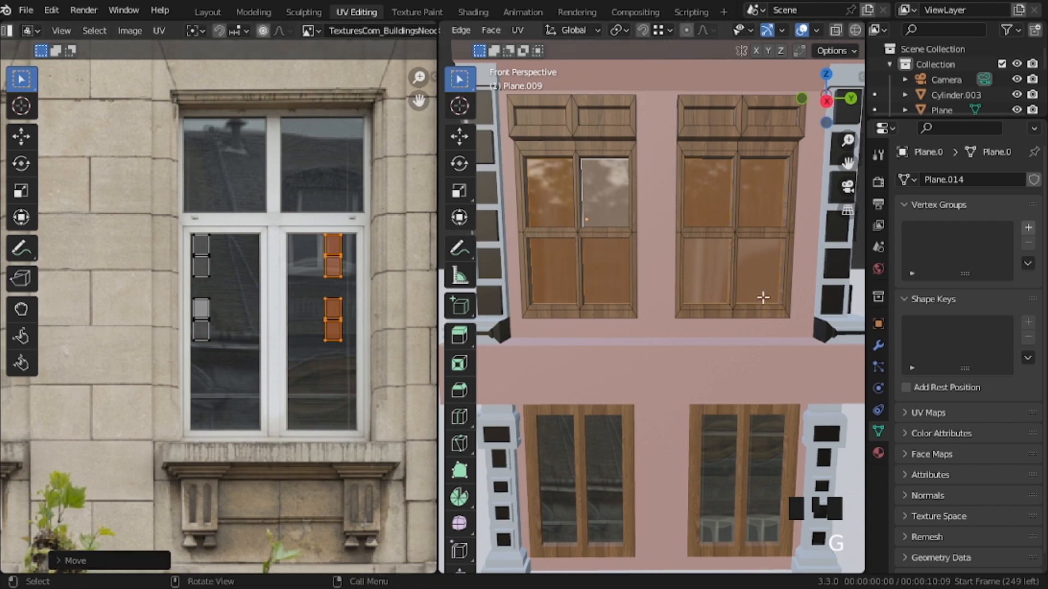
{"action": "left_click", "coordinate": [379, 325]}
{"action": "key", "text": "Tab"}
Step: In the Shading workspace, select the four small panels above the upper-floor windows and assign them to a new third material slot
{"action": "key", "text": "shift+grave"}
{"action": "key", "text": "s"}
{"action": "key", "text": "a"}
{"action": "left_click", "coordinate": [502, 32]}
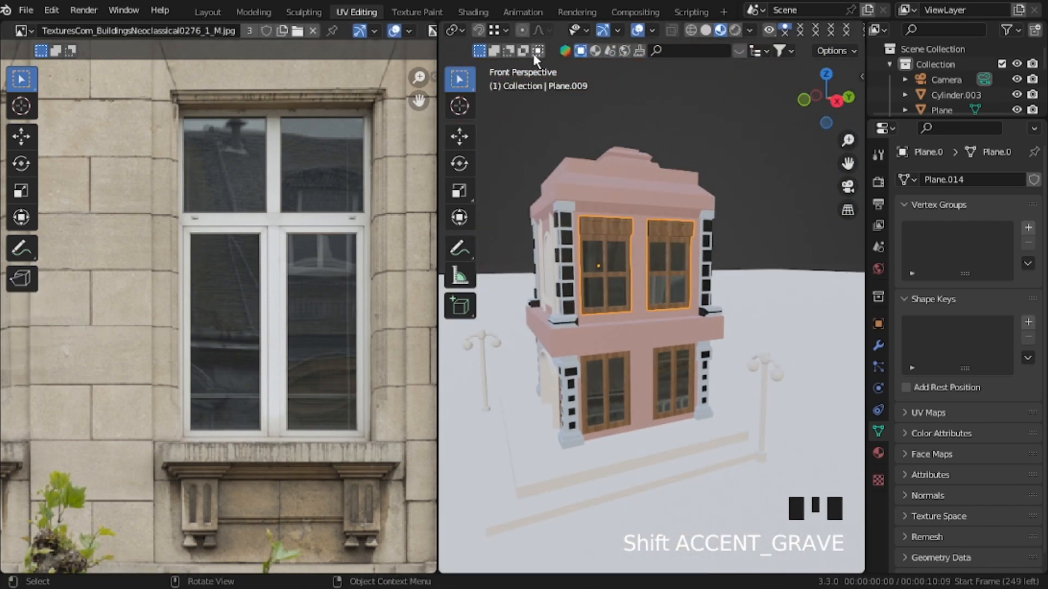
{"action": "left_click", "coordinate": [467, 12]}
{"action": "key", "text": "Tab"}
{"action": "left_click", "coordinate": [402, 130]}
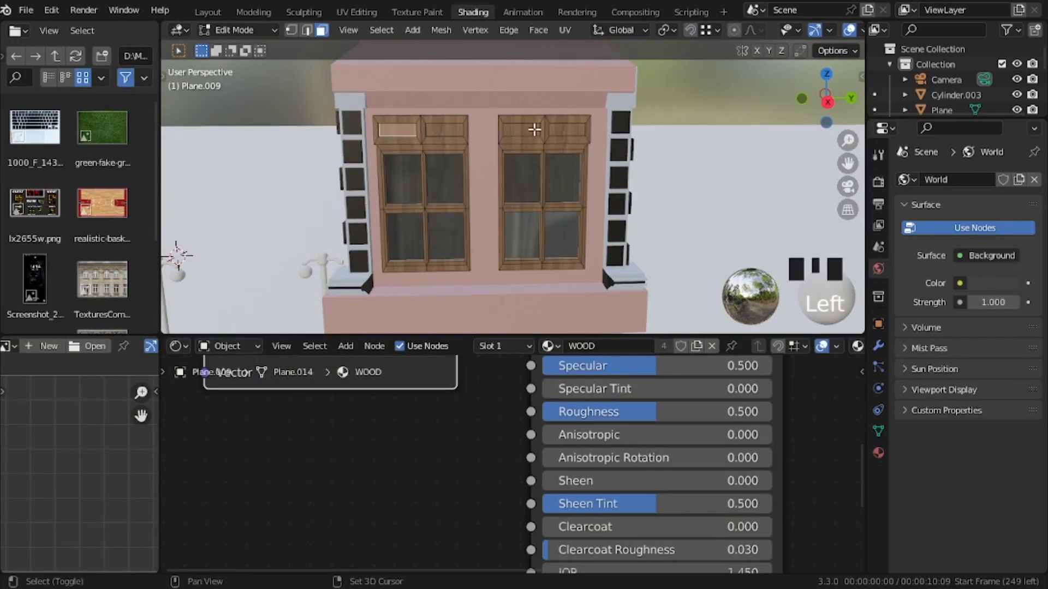
{"action": "left_click", "coordinate": [499, 346]}
{"action": "left_click", "coordinate": [453, 255]}
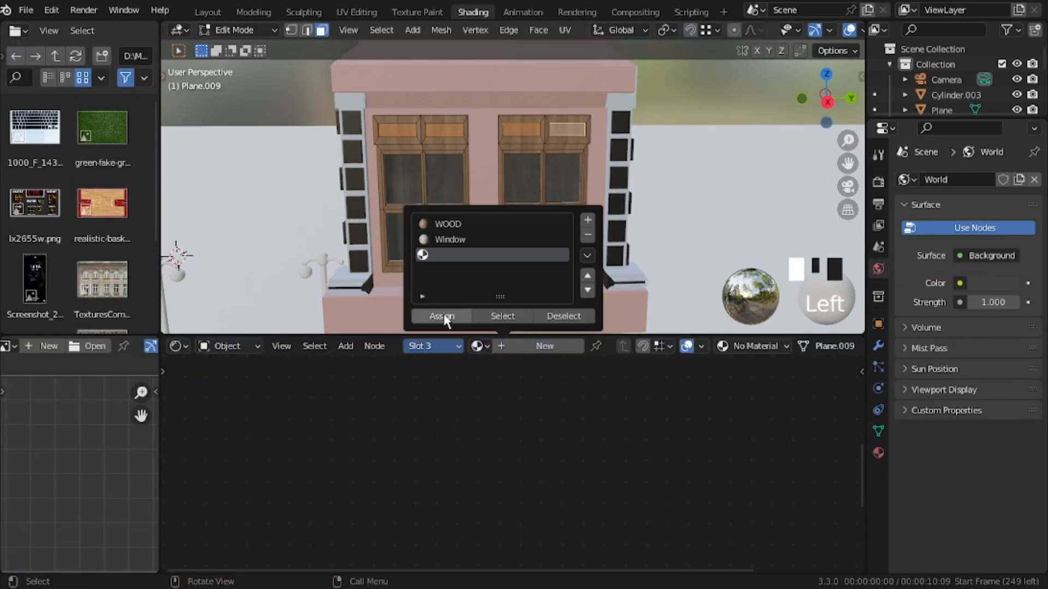
Step: Create a new material for the selected upper panels with a black base color
{"action": "left_click", "coordinate": [527, 345]}
{"action": "middle_click_drag", "start_coordinate": [628, 402], "coordinate": [649, 515]}
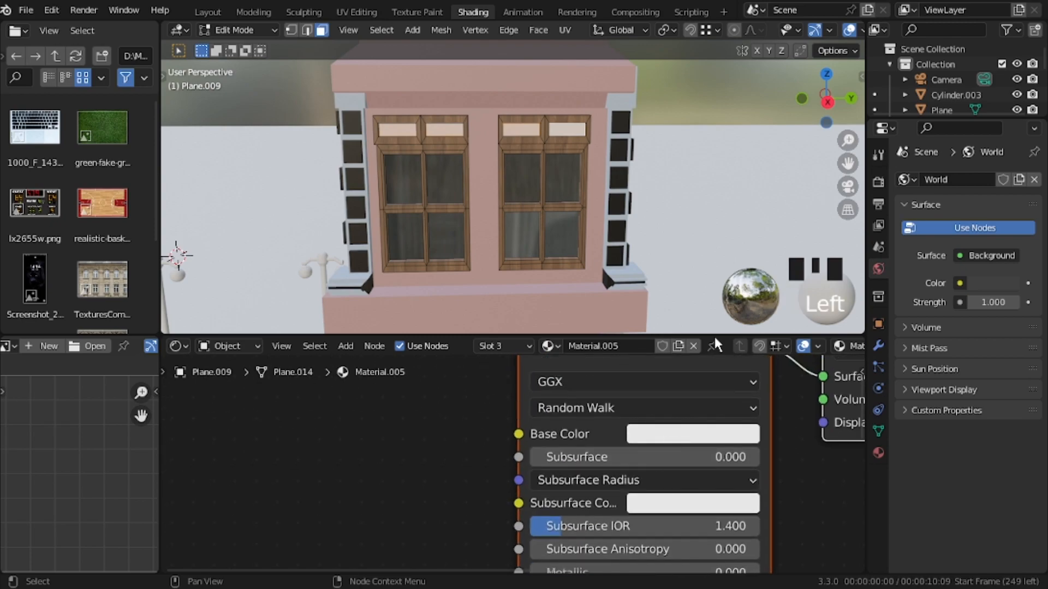
{"action": "left_click", "coordinate": [672, 431]}
{"action": "left_click_drag", "start_coordinate": [813, 230], "coordinate": [808, 289]}
{"action": "key", "text": "Tab"}
Step: Select the face loop of the band between the building's two floors and assign it to a new second material slot
{"action": "middle_click_drag", "start_coordinate": [408, 192], "coordinate": [502, 196]}
{"action": "key", "text": "shift+grave"}
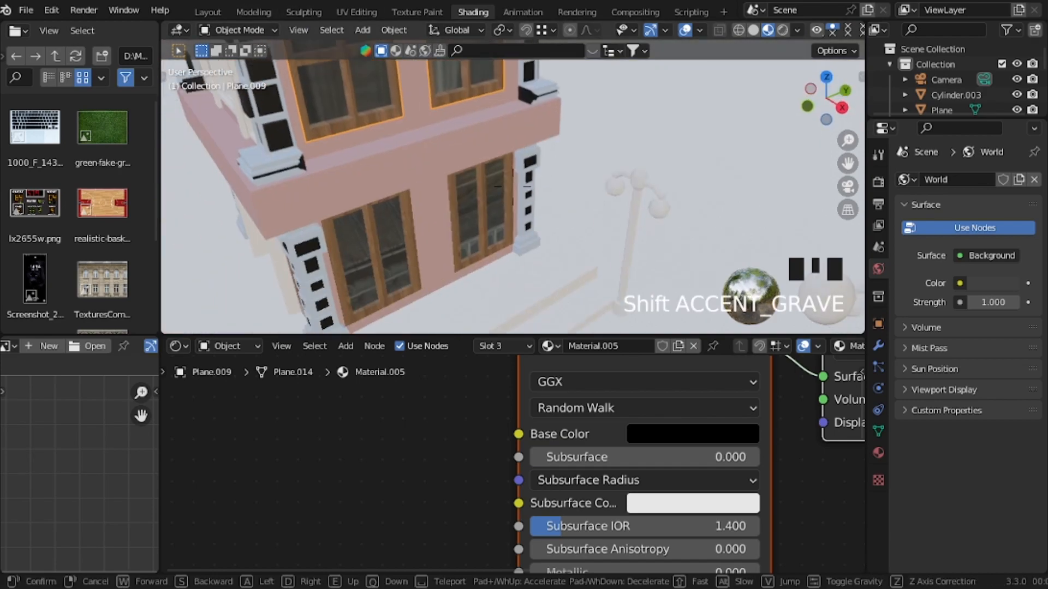
{"action": "left_click", "coordinate": [450, 219]}
{"action": "left_click", "coordinate": [450, 219]}
{"action": "key", "text": "Tab"}
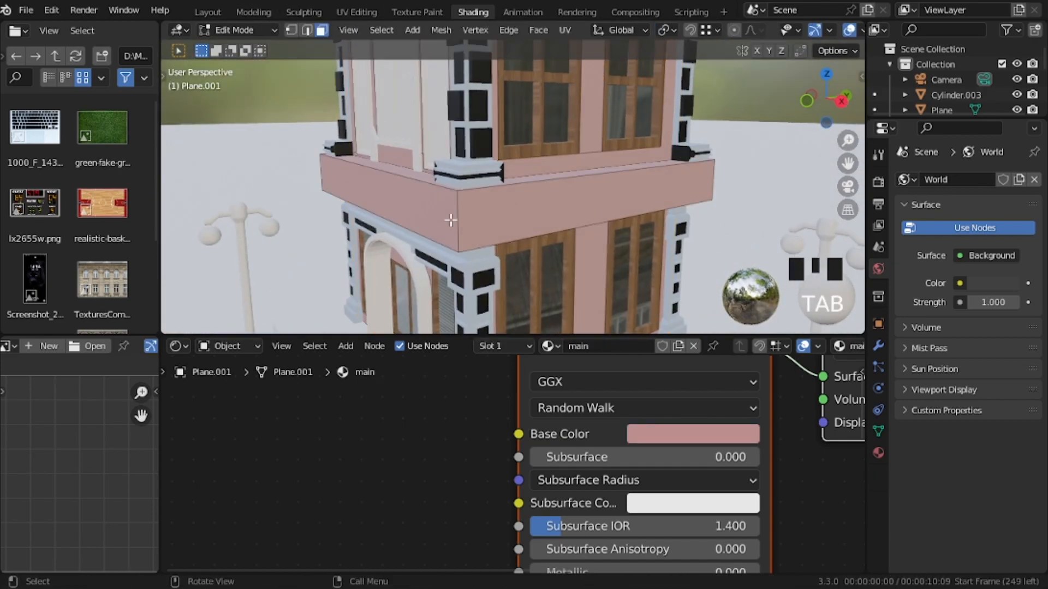
{"action": "left_click", "coordinate": [457, 219]}
{"action": "left_click", "coordinate": [457, 219], "text": "alt"}
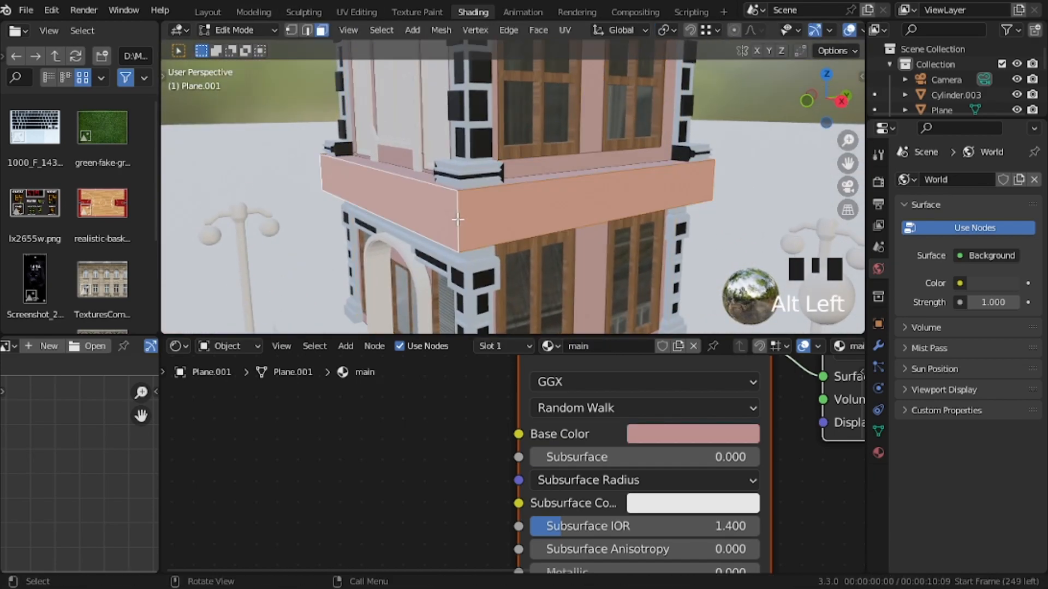
{"action": "left_click", "coordinate": [498, 346]}
{"action": "left_click", "coordinate": [586, 233]}
{"action": "key", "text": "Tab"}
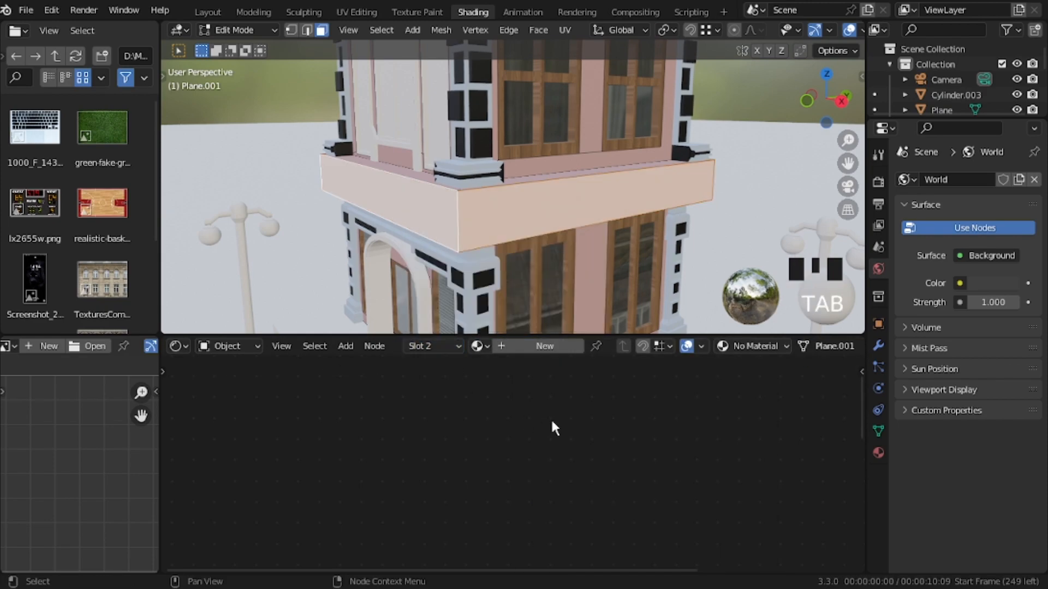
Step: Create a band material using TexturesCom_OrnamentBorder0334_2_seamless_S.png as base color and apply Cube Projection to the band faces
{"action": "scroll", "coordinate": [103, 276], "scroll_direction": "down", "scroll_amount": 5}
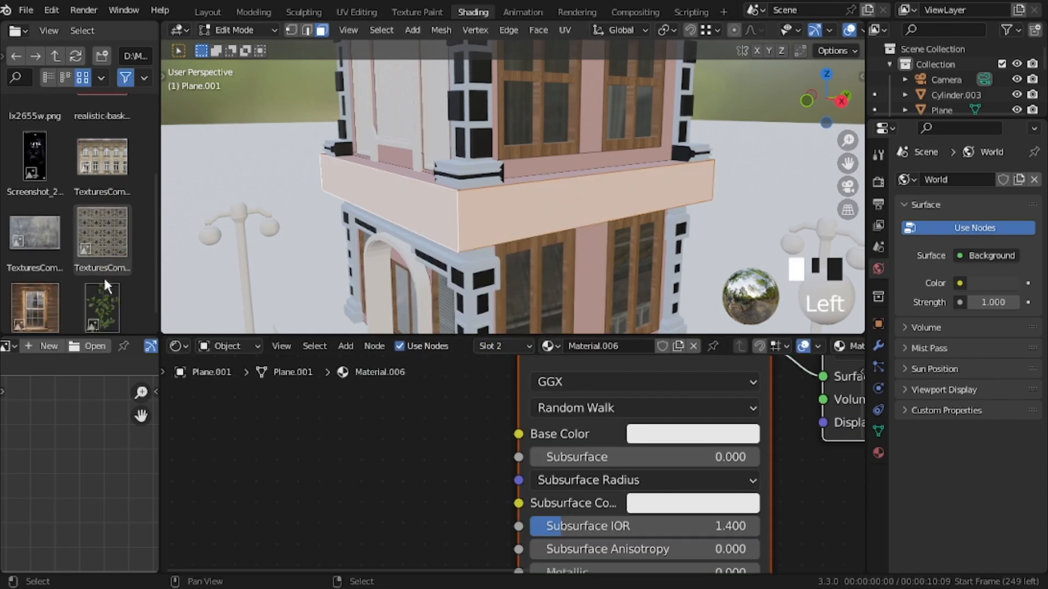
{"action": "left_click_drag", "start_coordinate": [99, 211], "coordinate": [361, 384]}
{"action": "left_click", "coordinate": [362, 384]}
{"action": "left_click_drag", "start_coordinate": [476, 402], "coordinate": [518, 434]}
{"action": "key", "text": "u"}
{"action": "left_click", "coordinate": [523, 236]}
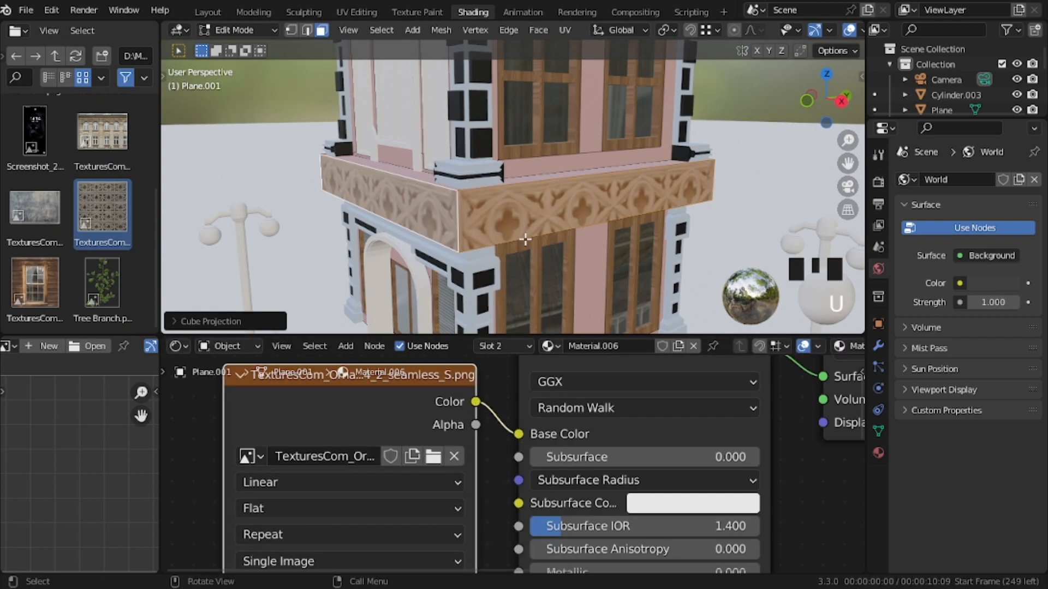
{"action": "key", "text": "Tab"}
Step: In the UV Editing workspace, move the bottom edge of the band's UV strip down along Y to the middle ornament row's lower border
{"action": "left_click", "coordinate": [356, 12]}
{"action": "key", "text": "shift+grave"}
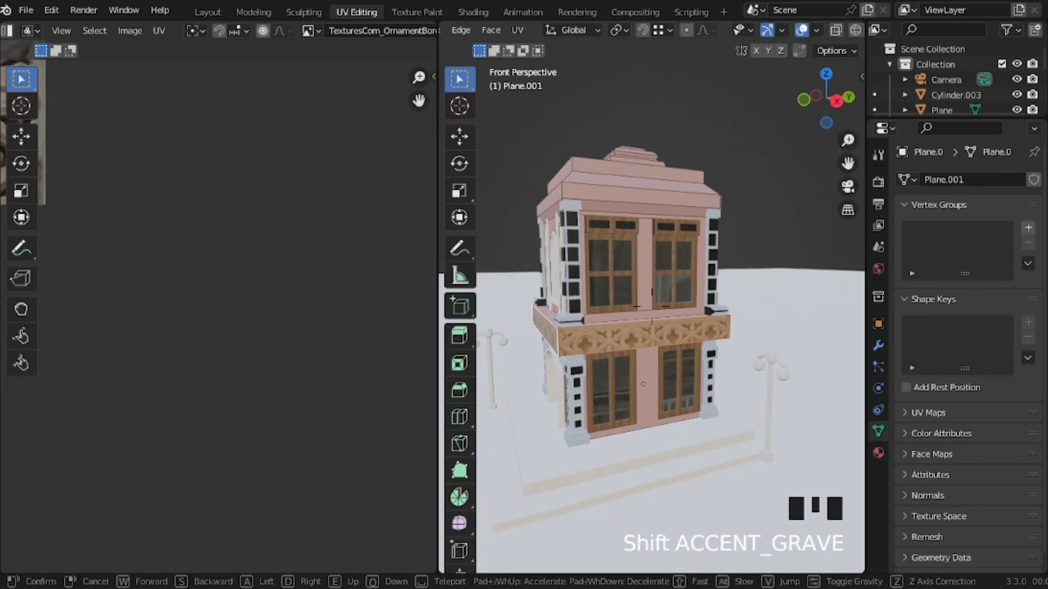
{"action": "left_click", "coordinate": [651, 306]}
{"action": "key", "text": "w"}
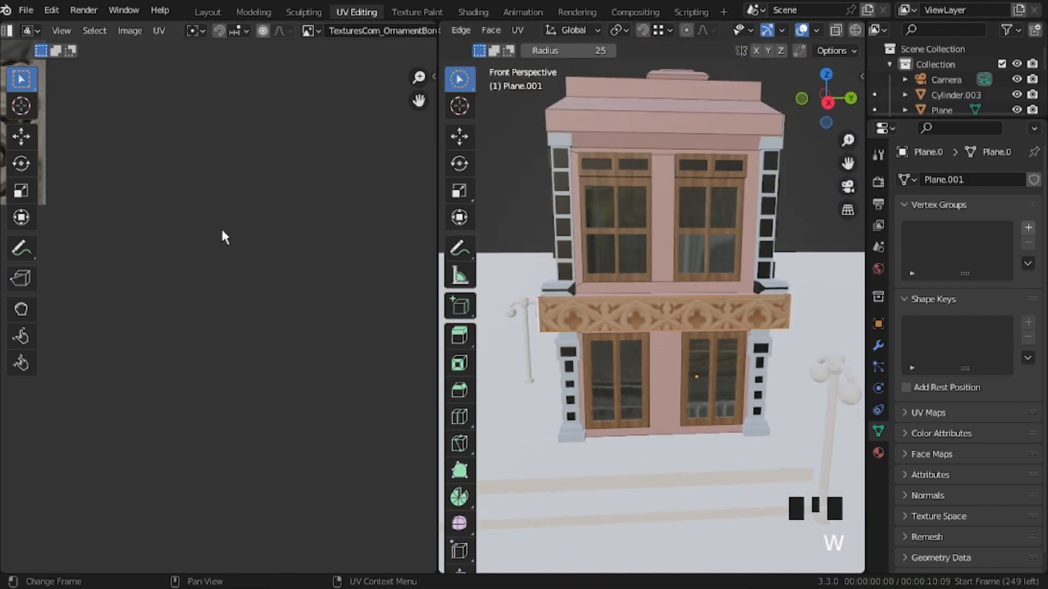
{"action": "key", "text": "w"}
{"action": "middle_click_drag", "start_coordinate": [238, 261], "coordinate": [434, 431]}
{"action": "scroll", "coordinate": [179, 244], "scroll_direction": "down", "scroll_amount": 2}
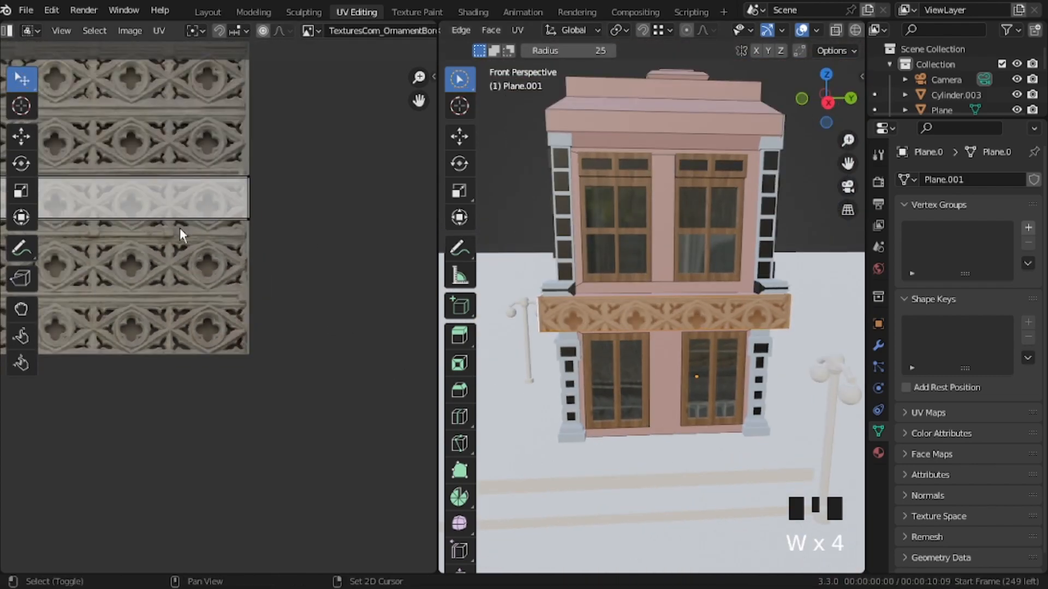
{"action": "scroll", "coordinate": [179, 243], "scroll_direction": "down", "scroll_amount": 1}
{"action": "middle_click_drag", "start_coordinate": [179, 244], "coordinate": [322, 338]}
{"action": "key", "text": "a"}
{"action": "scroll", "coordinate": [369, 355], "scroll_direction": "up", "scroll_amount": 2}
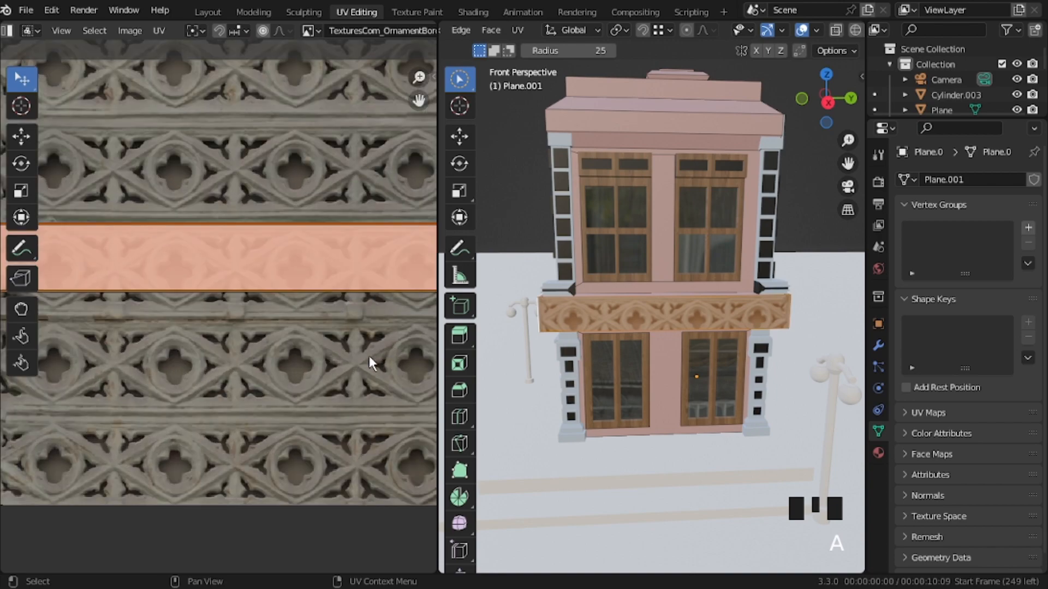
{"action": "scroll", "coordinate": [368, 355], "scroll_direction": "down", "scroll_amount": 2}
{"action": "left_click", "coordinate": [206, 301]}
{"action": "left_click", "coordinate": [267, 382], "text": "shift"}
{"action": "left_click_drag", "start_coordinate": [63, 279], "coordinate": [423, 403]}
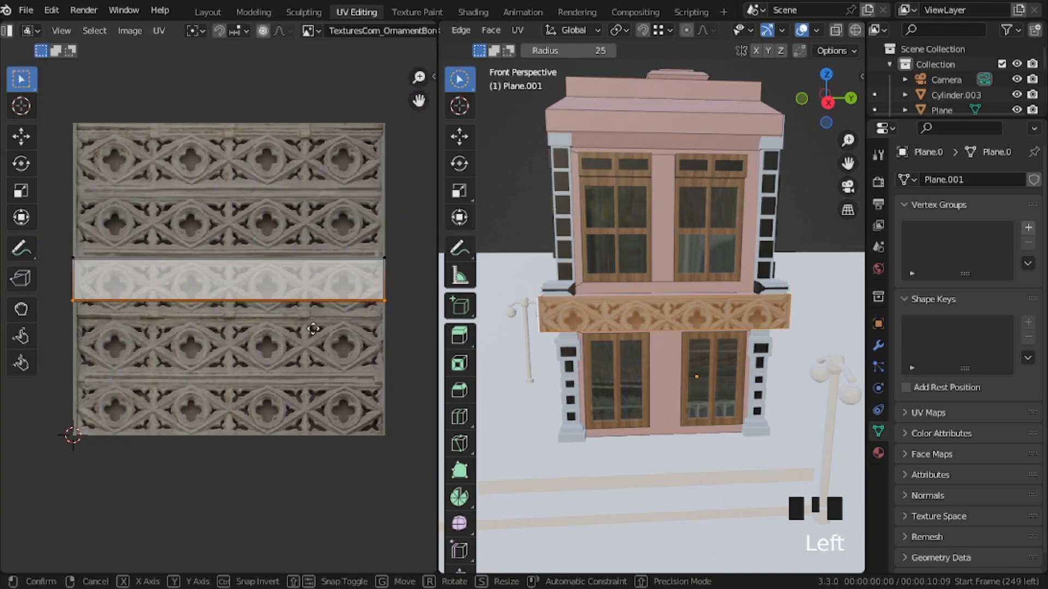
{"action": "key", "text": "g"}
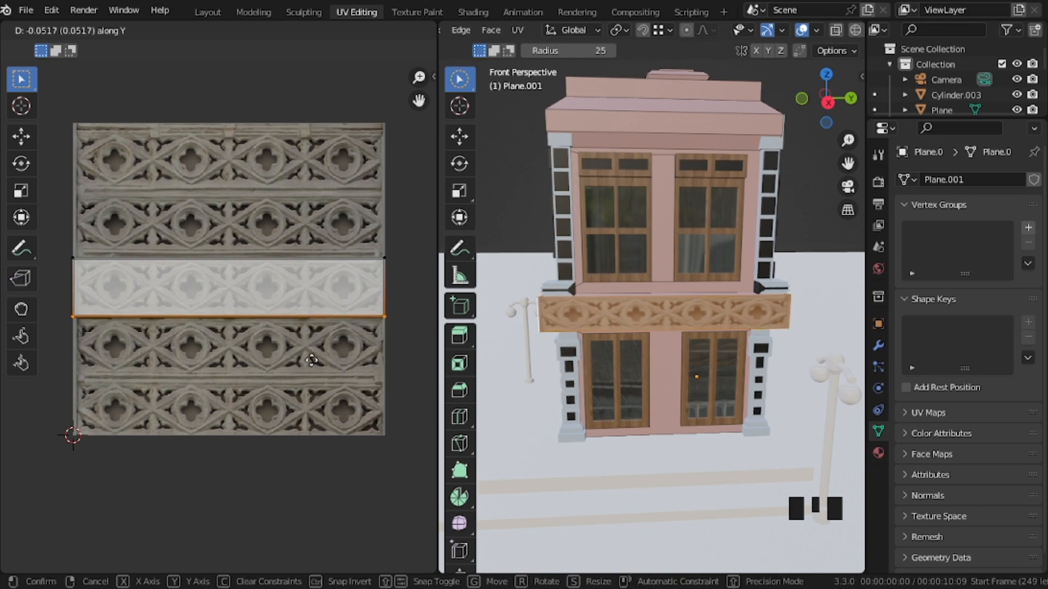
{"action": "left_click", "coordinate": [311, 360]}
Step: Move the top edge of the band's UV strip up to the upper border of the middle ornament row
{"action": "left_click_drag", "start_coordinate": [386, 276], "coordinate": [385, 275]}
{"action": "key", "text": "g"}
{"action": "left_click", "coordinate": [393, 270]}
{"action": "key", "text": "Tab"}
Step: Select the face loop around the roof's lower cornice on the building body
{"action": "middle_click_drag", "start_coordinate": [568, 329], "coordinate": [595, 333]}
{"action": "key", "text": "shift+grave"}
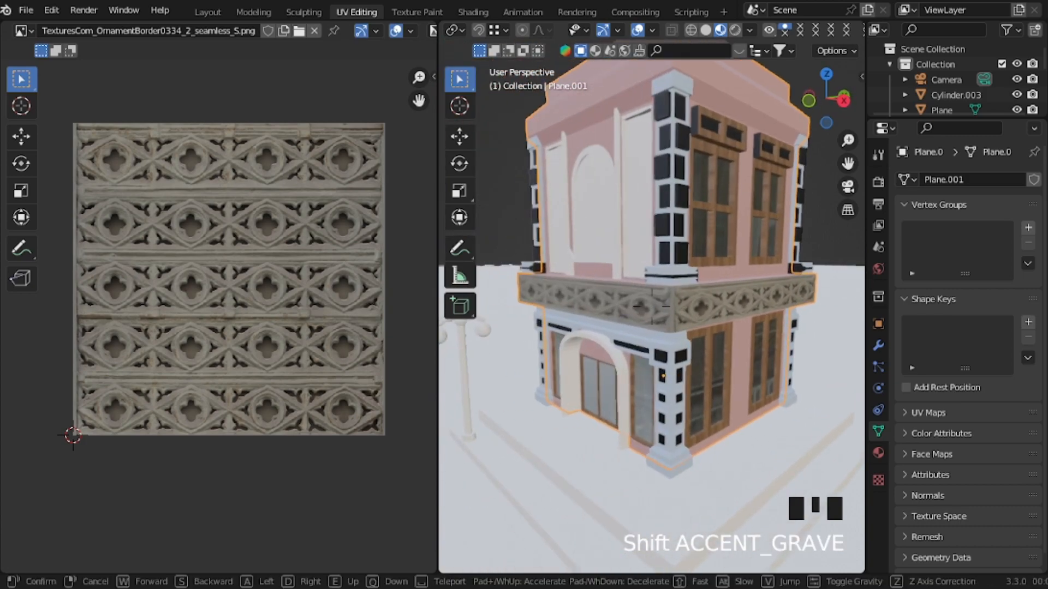
{"action": "key", "text": "w"}
{"action": "key", "text": "e"}
{"action": "left_click", "coordinate": [651, 306]}
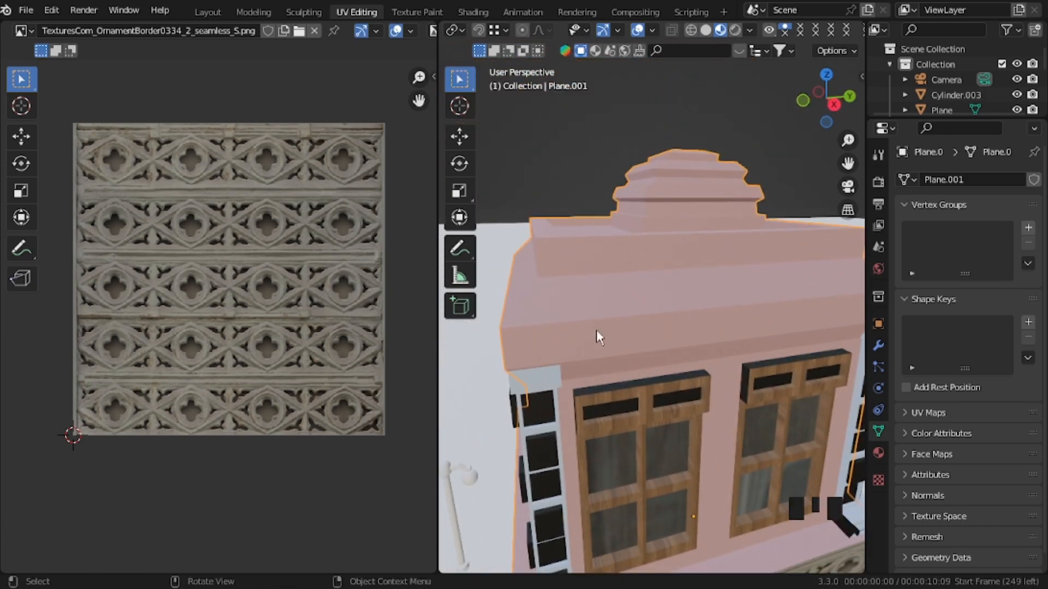
{"action": "key", "text": "Tab"}
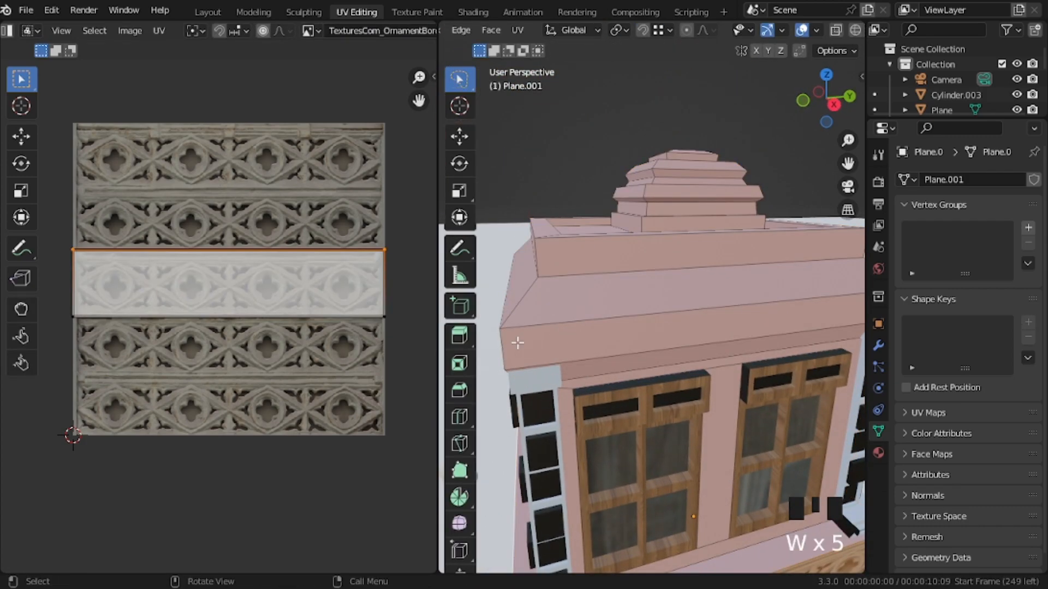
{"action": "left_click", "coordinate": [512, 344]}
{"action": "left_click", "coordinate": [504, 349], "text": "alt"}
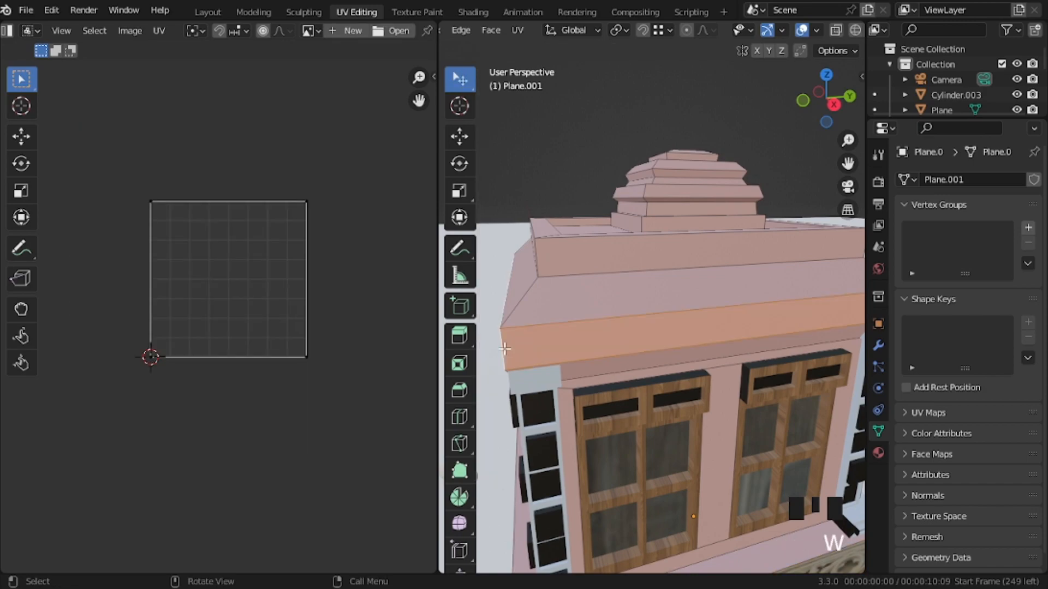
Step: In the Shading workspace, select the roof's lower and upper cornice face loops and apply Cube Projection to them
{"action": "left_click", "coordinate": [472, 12]}
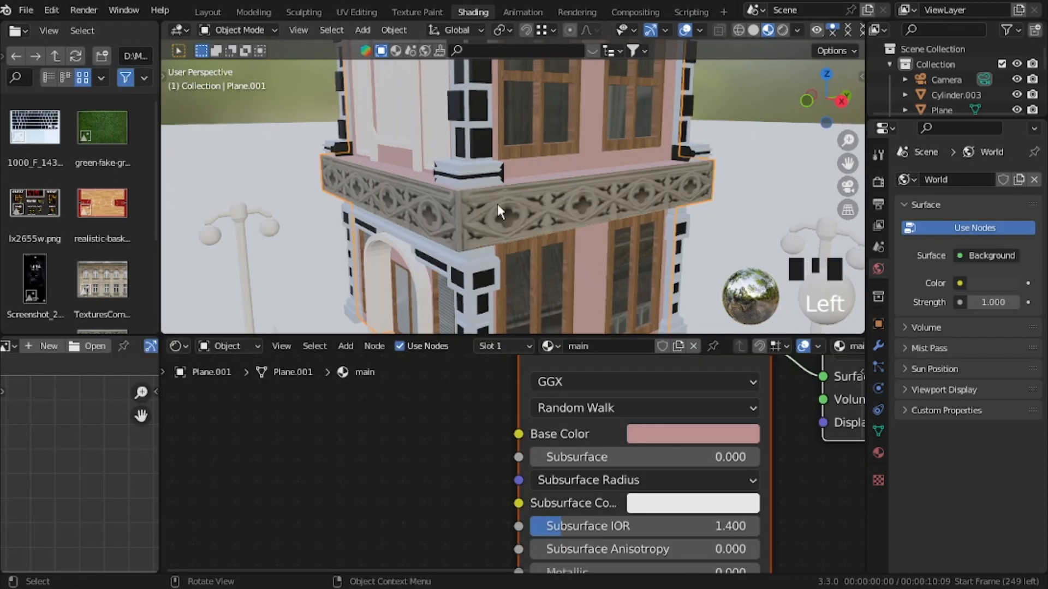
{"action": "key", "text": "shift+grave"}
{"action": "left_click", "coordinate": [501, 166]}
{"action": "key", "text": "Tab"}
{"action": "left_click", "coordinate": [501, 194], "text": "alt"}
{"action": "key", "text": "u"}
{"action": "left_click", "coordinate": [501, 193]}
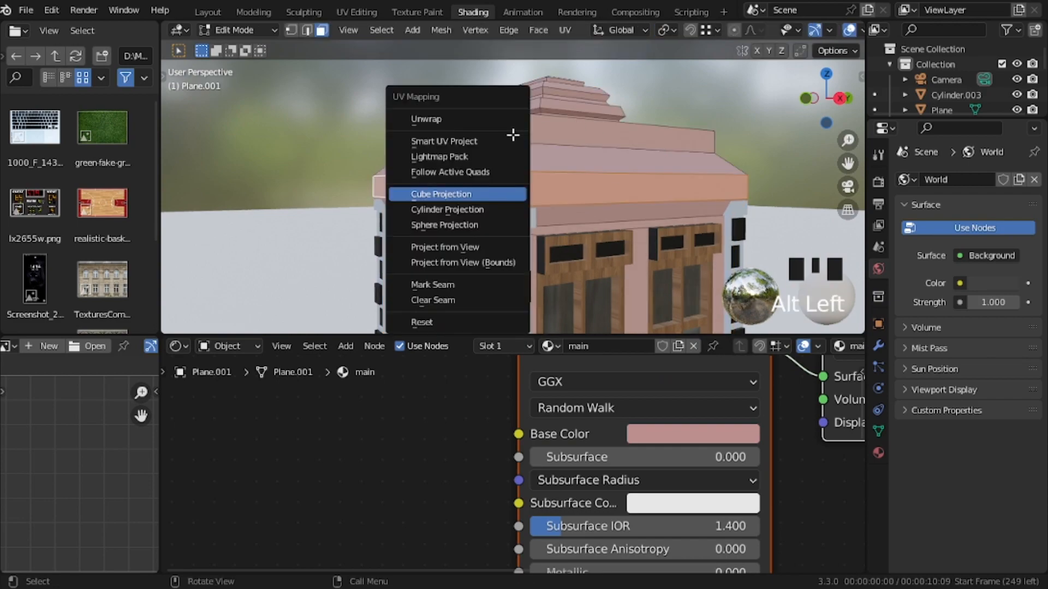
{"action": "left_click", "coordinate": [511, 127], "text": "alt+shift"}
{"action": "key", "text": "u"}
{"action": "left_click", "coordinate": [511, 127]}
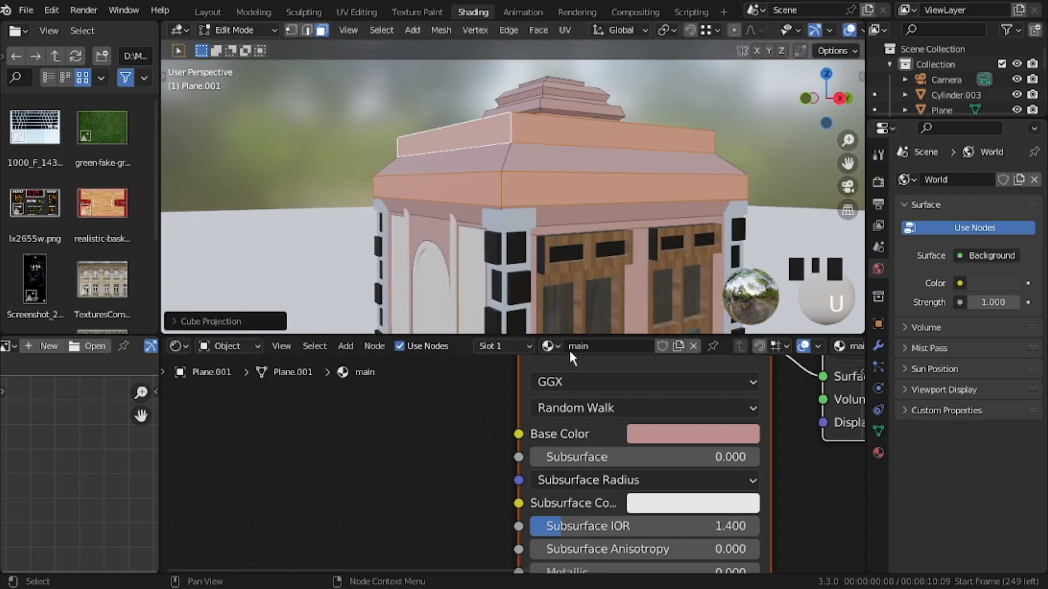
Step: Assign the ornament material Material.006 to both selected cornice loops and project their UVs again
{"action": "left_click", "coordinate": [503, 346]}
{"action": "left_click", "coordinate": [464, 239]}
{"action": "left_click", "coordinate": [442, 315]}
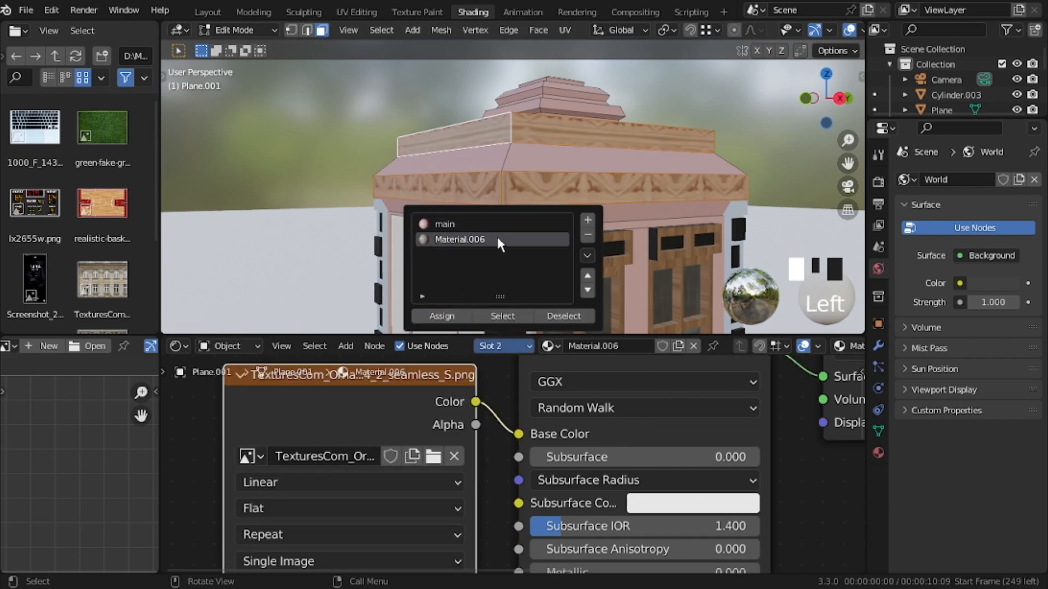
{"action": "key", "text": "u"}
{"action": "left_click", "coordinate": [544, 147]}
{"action": "key", "text": "Tab"}
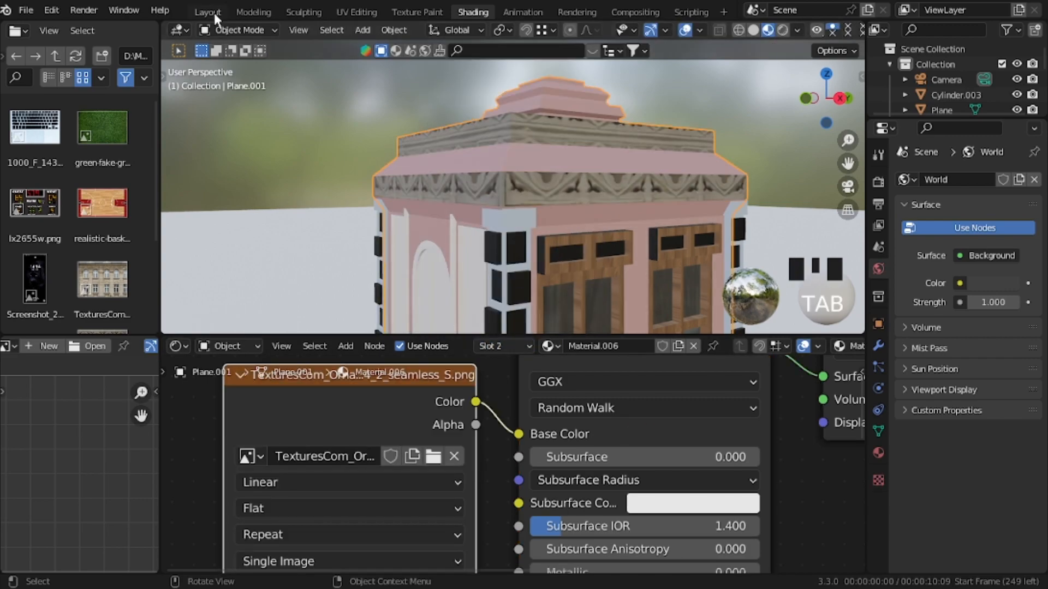
Step: In the UV Editing workspace, move the lower cornice's UV strip down onto the fourth ornament row of the image
{"action": "left_click", "coordinate": [343, 10]}
{"action": "left_click_drag", "start_coordinate": [58, 278], "coordinate": [311, 368]}
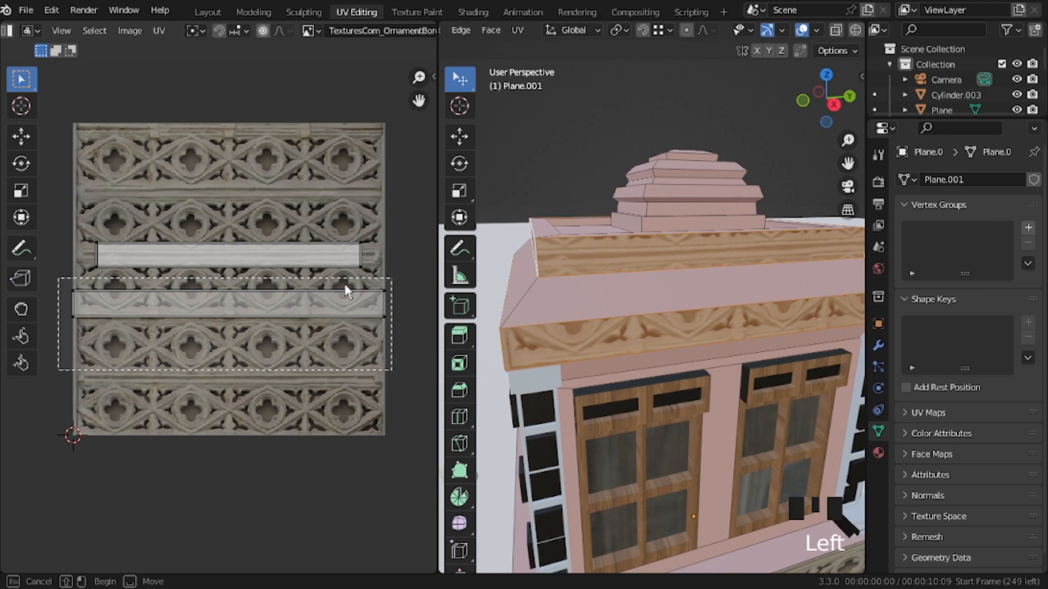
{"action": "left_click_drag", "start_coordinate": [345, 290], "coordinate": [345, 295]}
{"action": "key", "text": "g"}
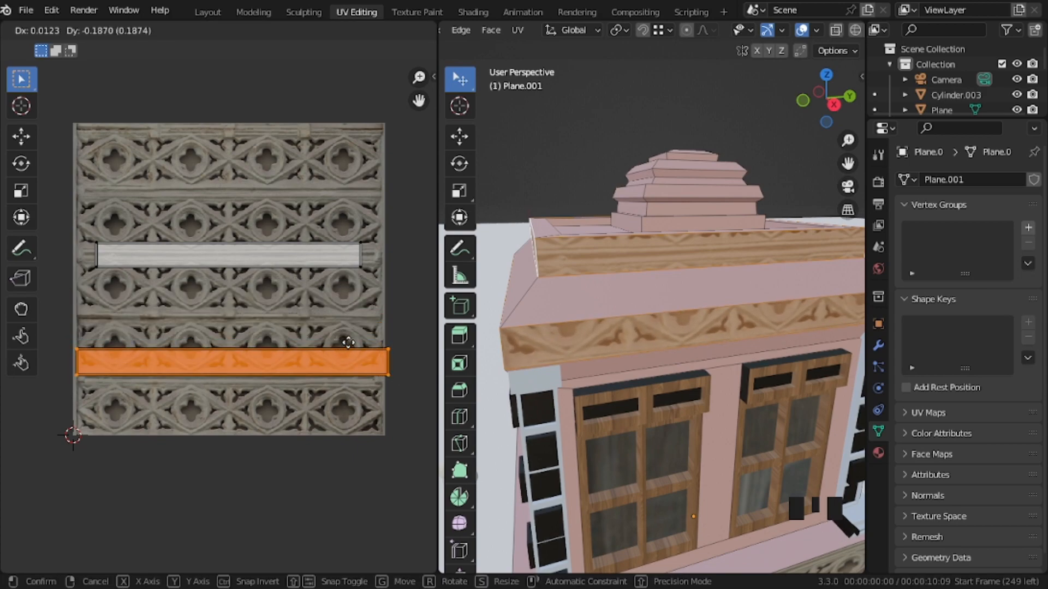
{"action": "left_click", "coordinate": [343, 349]}
Step: Raise the top edge of the lower cornice's UV strip along Y to the fourth ornament row's upper border
{"action": "left_click_drag", "start_coordinate": [43, 330], "coordinate": [190, 361]}
{"action": "left_click_drag", "start_coordinate": [391, 354], "coordinate": [390, 352]}
{"action": "key", "text": "g"}
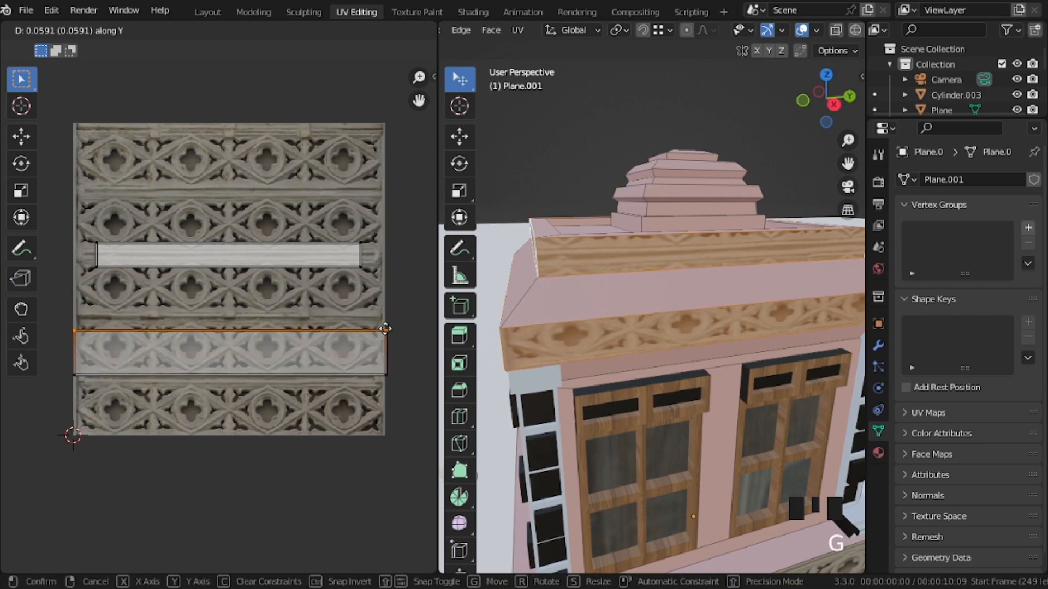
{"action": "left_click", "coordinate": [386, 324]}
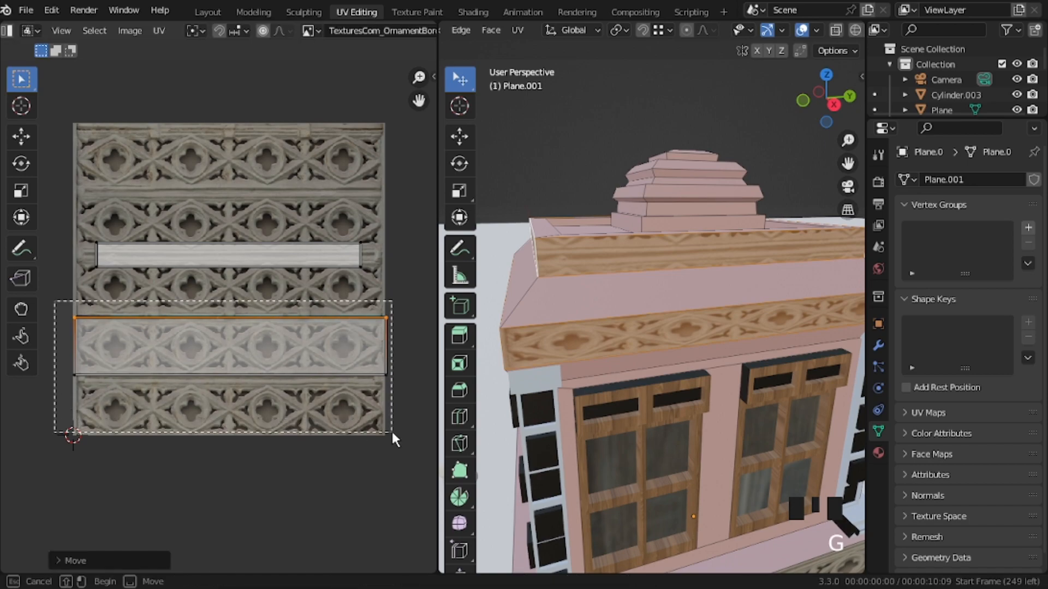
Step: Select the lower cornice's whole UV strip and scale it up along X to about 1.49
{"action": "key", "text": "ctrl+l"}
{"action": "key", "text": "s"}
{"action": "key", "text": "x"}
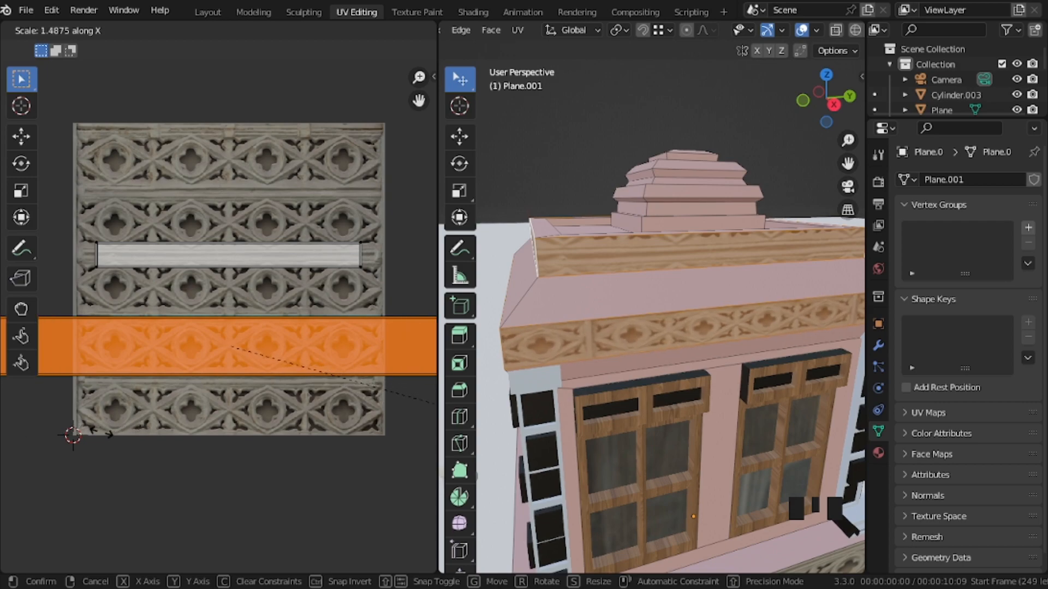
{"action": "left_click", "coordinate": [107, 436]}
Step: Move the upper cornice's UV strip up along Y onto the second ornament row of the image
{"action": "left_click_drag", "start_coordinate": [82, 207], "coordinate": [279, 286]}
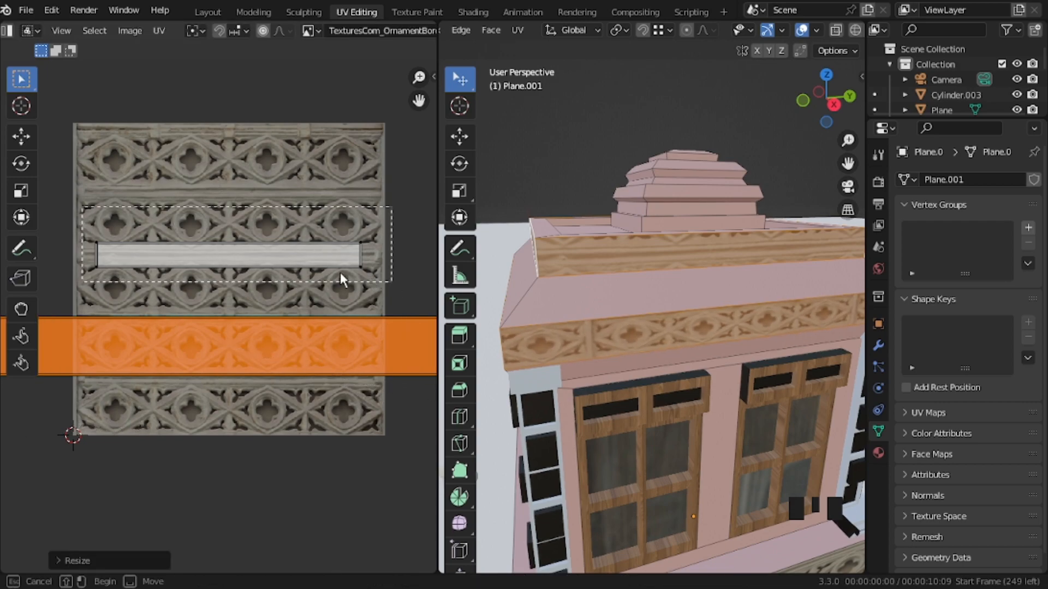
{"action": "left_click_drag", "start_coordinate": [341, 279], "coordinate": [341, 281]}
{"action": "key", "text": "g"}
{"action": "key", "text": "y"}
{"action": "left_click", "coordinate": [71, 190]}
Step: Select the bottom edge of the upper cornice's UV strip and lower it along Y to the second ornament row's lower border
{"action": "left_click_drag", "start_coordinate": [83, 221], "coordinate": [191, 241]}
{"action": "key", "text": "g"}
{"action": "key", "text": "y"}
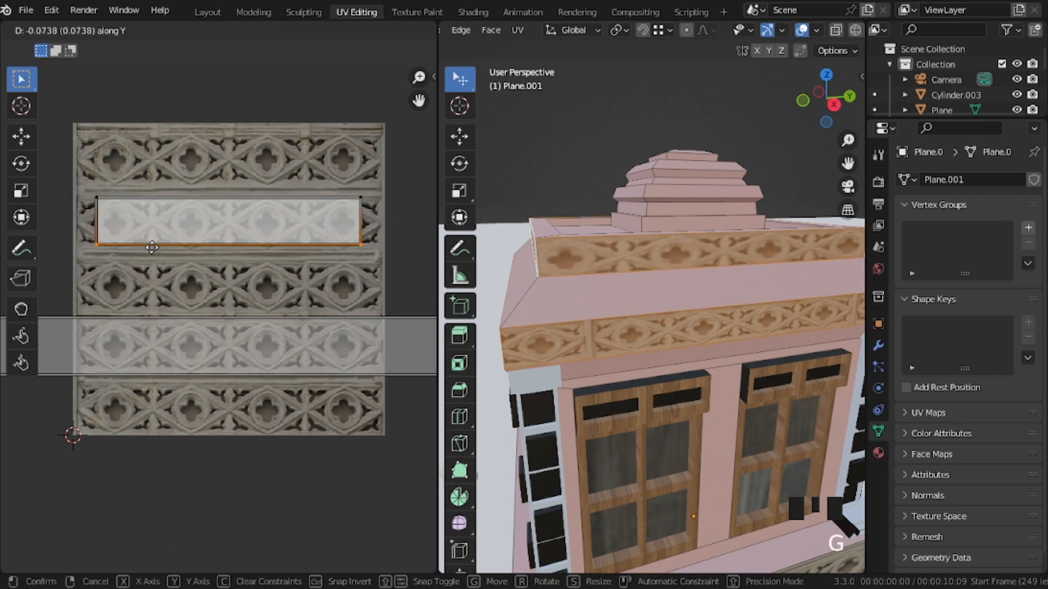
{"action": "left_click", "coordinate": [154, 260]}
Step: Select the upper cornice's whole UV strip and scale it up along X to span the ornament row's width
{"action": "left_click_drag", "start_coordinate": [364, 282], "coordinate": [364, 282]}
{"action": "key", "text": "s"}
{"action": "key", "text": "x"}
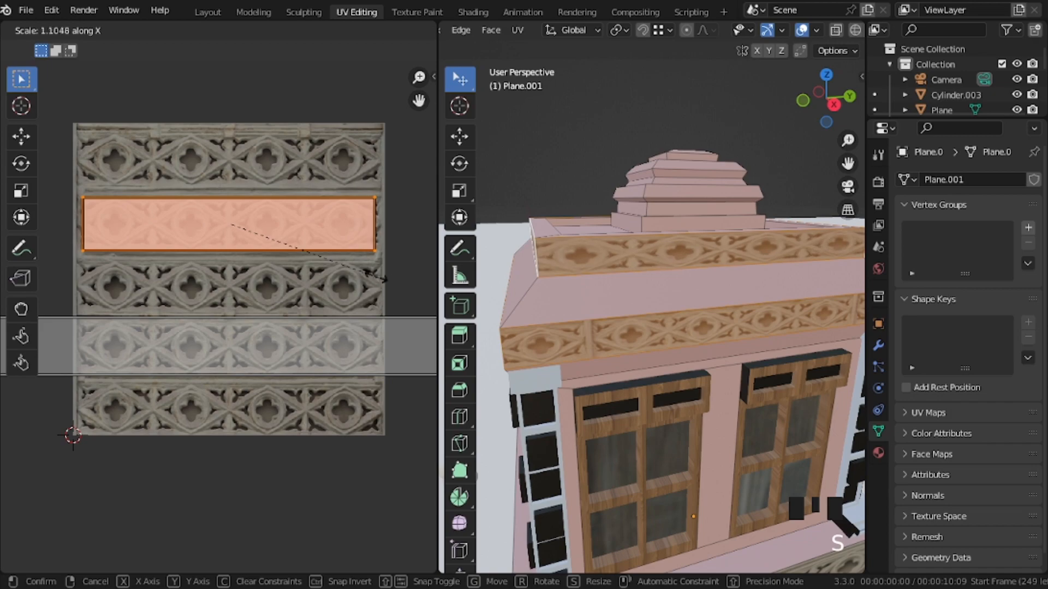
{"action": "left_click", "coordinate": [362, 274]}
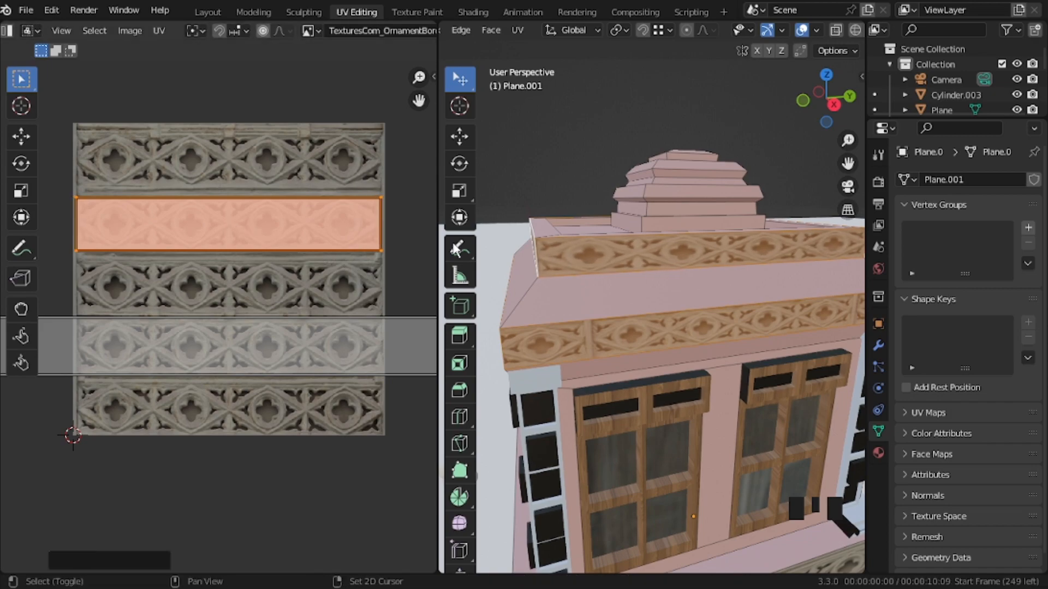
{"action": "key", "text": "Tab"}
{"action": "key", "text": "Tab"}
Step: In the Shading workspace, join the upper floor's arched window and pillars with the two side panels into one object
{"action": "middle_click_drag", "start_coordinate": [637, 272], "coordinate": [673, 256]}
{"action": "key", "text": "shift+grave"}
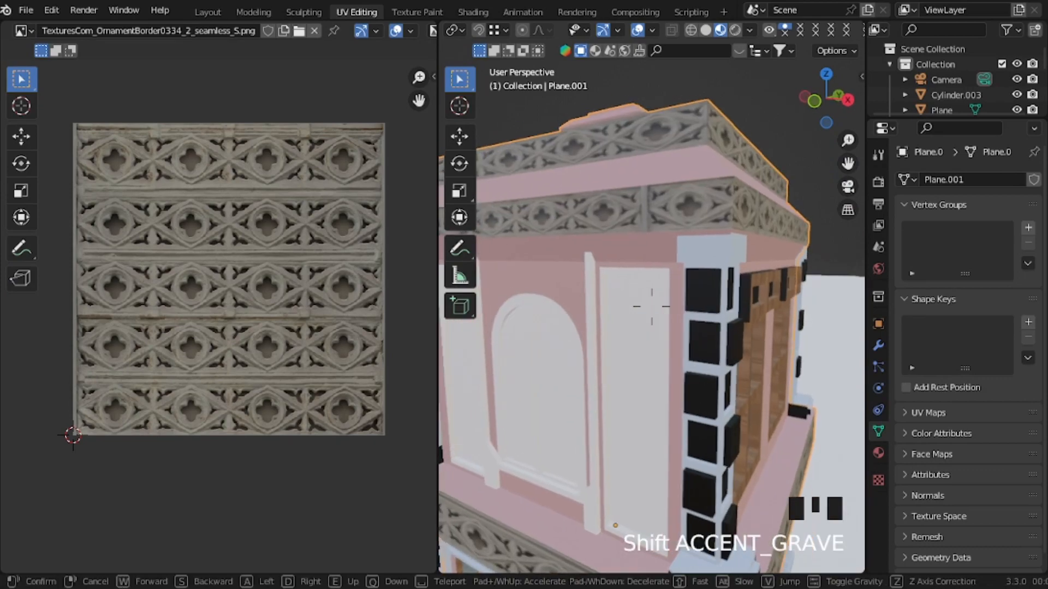
{"action": "left_click", "coordinate": [473, 12]}
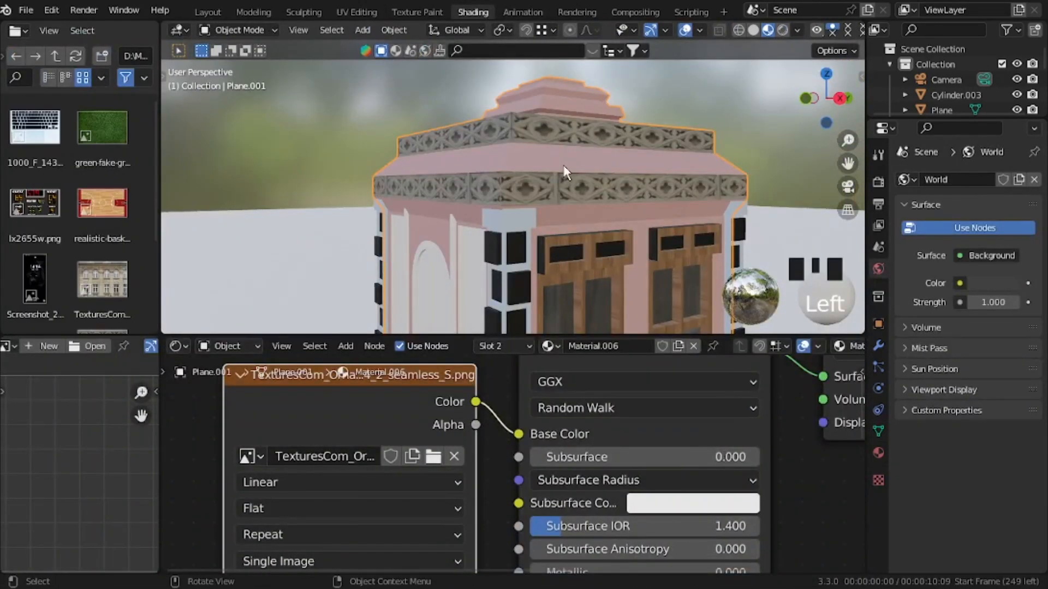
{"action": "middle_click_drag", "start_coordinate": [565, 172], "coordinate": [517, 244], "text": "shift"}
{"action": "left_click", "coordinate": [487, 247]}
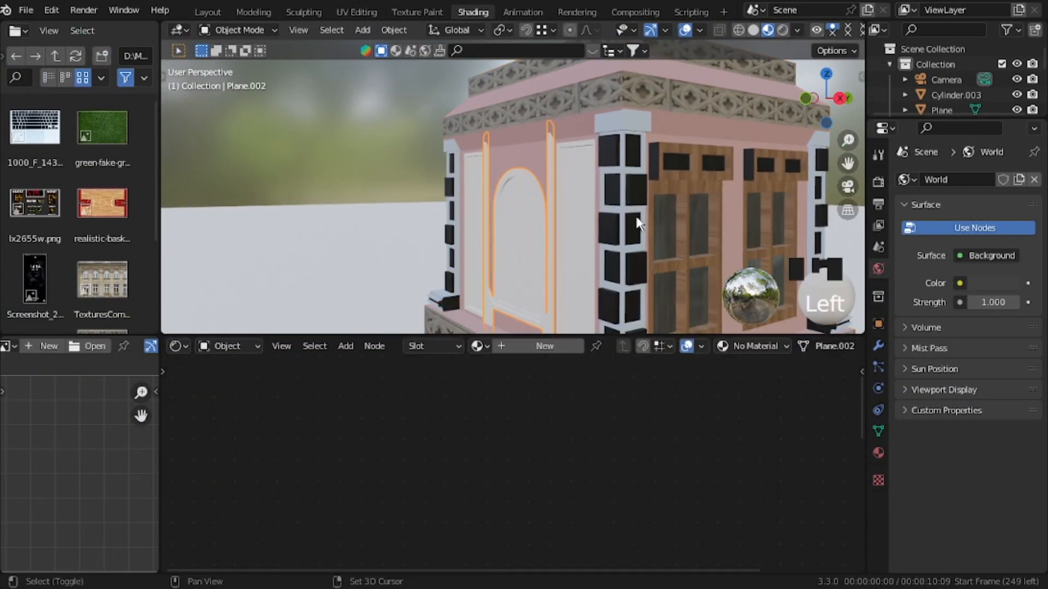
{"action": "key", "text": "ctrl+j"}
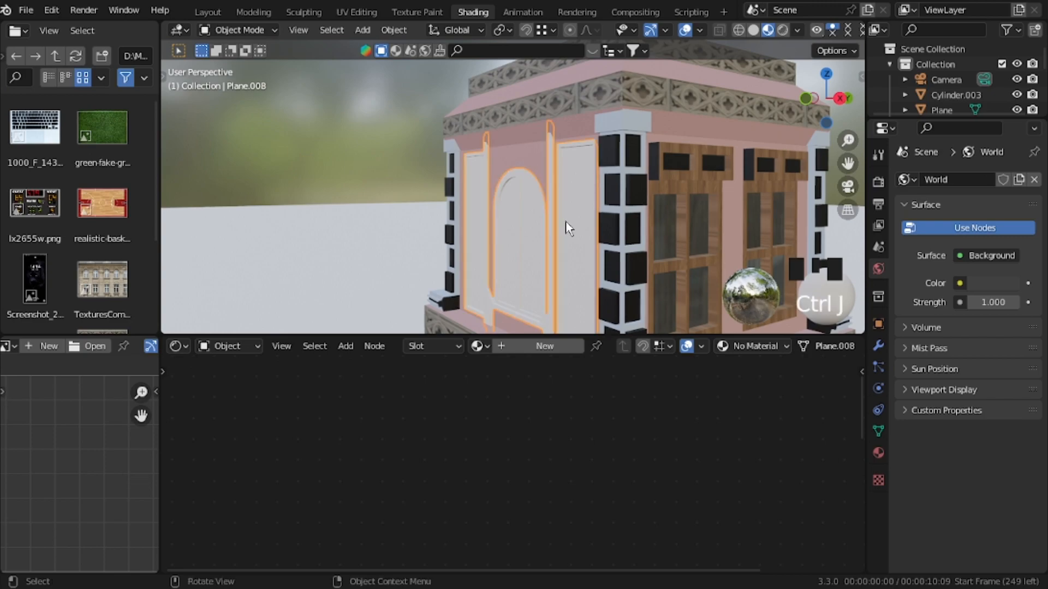
Step: Try the existing Window material on the joined upper-floor window object
{"action": "left_click", "coordinate": [478, 346]}
{"action": "left_click", "coordinate": [508, 485]}
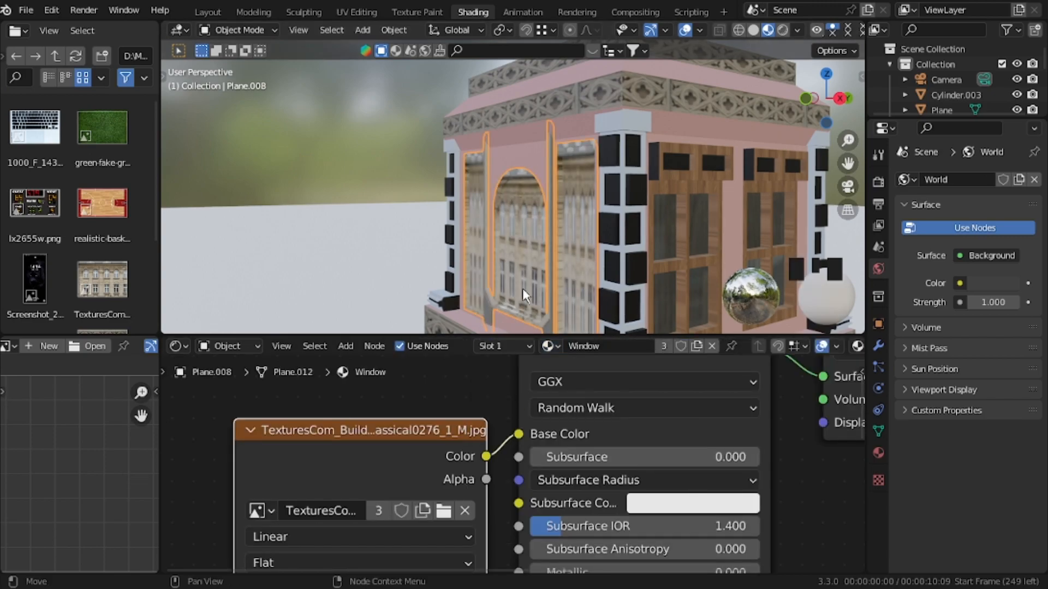
{"action": "key", "text": "ctrl+z"}
{"action": "left_click", "coordinate": [478, 346]}
{"action": "left_click", "coordinate": [508, 485]}
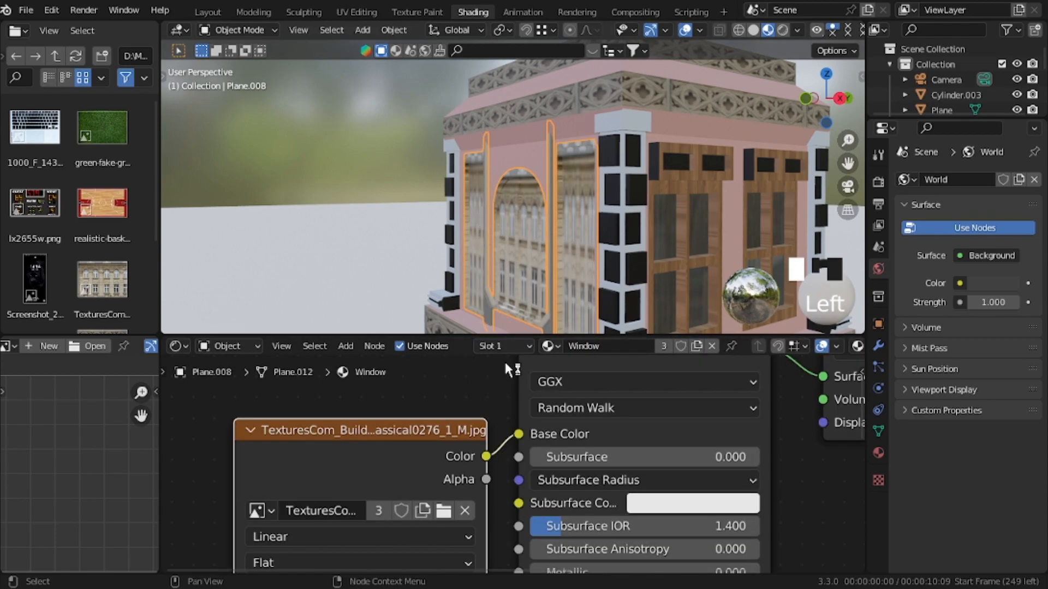
Step: Assign the existing WOOD material to the joined upper-floor window object
{"action": "left_click", "coordinate": [548, 346]}
{"action": "left_click", "coordinate": [580, 500]}
{"action": "middle_click_drag", "start_coordinate": [415, 240], "coordinate": [307, 246]}
{"action": "key", "text": "Tab"}
{"action": "left_click", "coordinate": [385, 286]}
{"action": "key", "text": "Tab"}
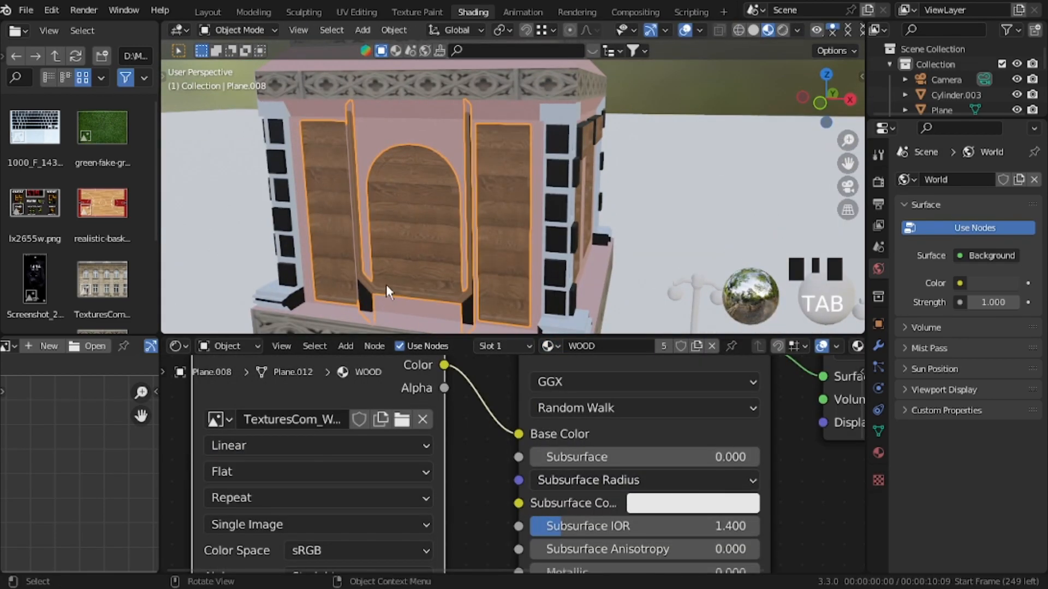
Step: Examine the black bracket faces under the upper arched window and the adjoining side of the building
{"action": "key", "text": "shift+grave"}
{"action": "key", "text": "s"}
{"action": "key", "text": "w"}
{"action": "key", "text": "d"}
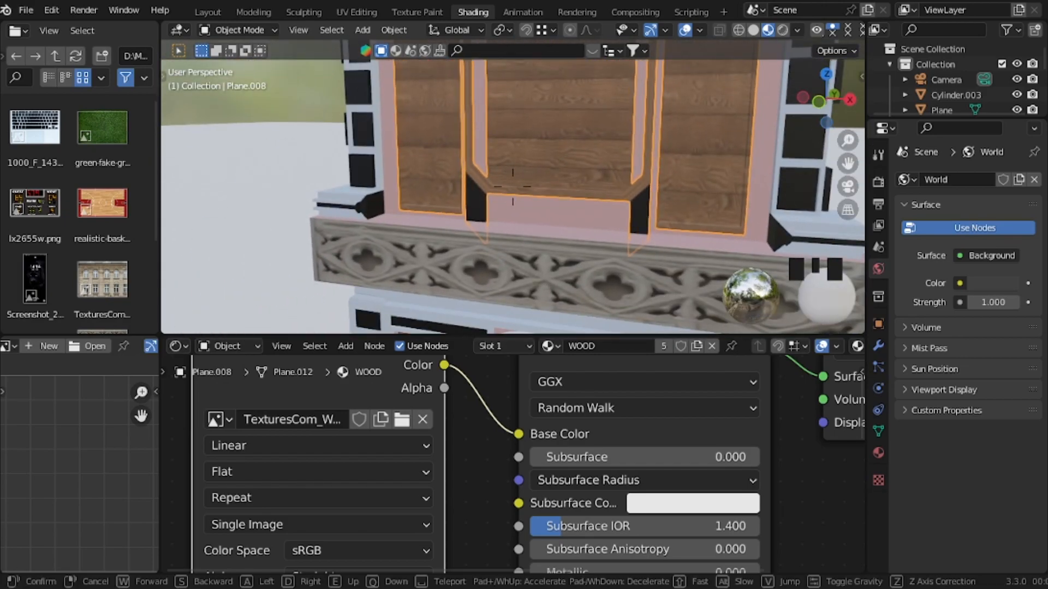
{"action": "key", "text": "a"}
{"action": "key", "text": "a"}
{"action": "key", "text": "a"}
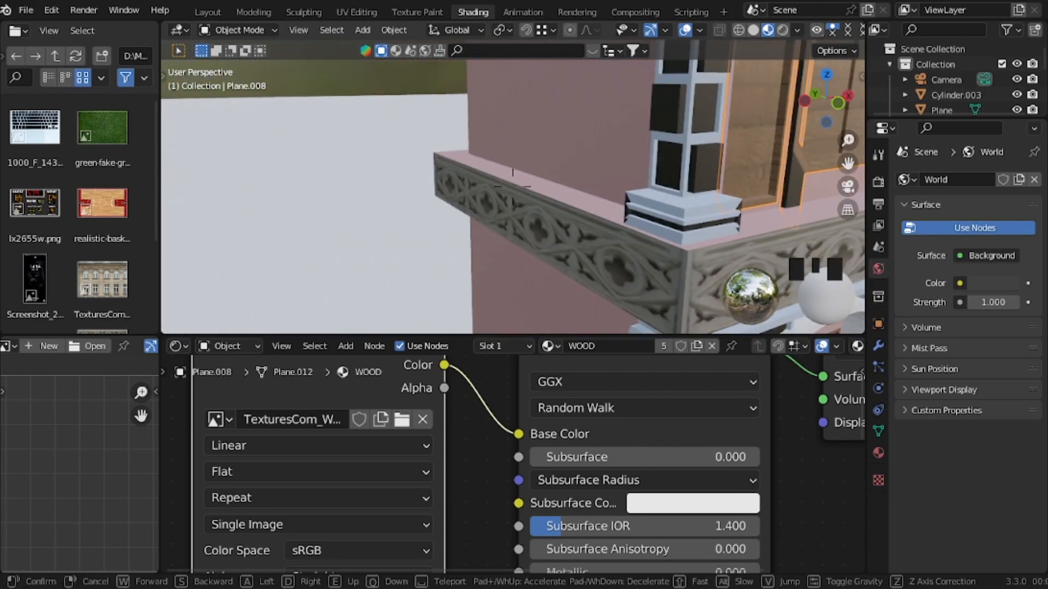
{"action": "key", "text": "d"}
{"action": "key", "text": "s"}
{"action": "left_click", "coordinate": [517, 202]}
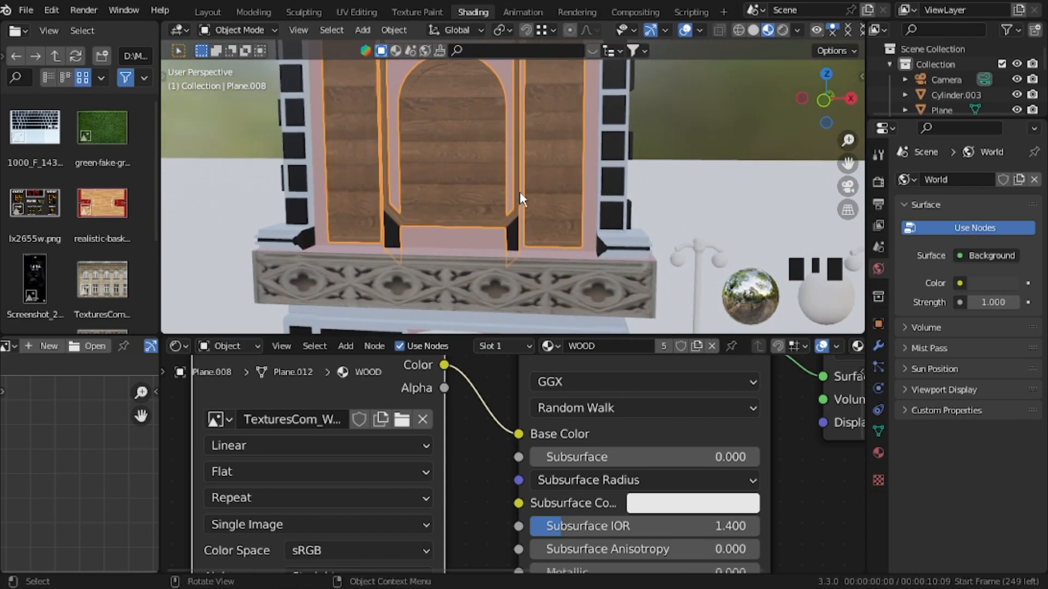
Step: Select all faces of the joined upper-floor window object and UV-map them with Cube Projection
{"action": "key", "text": "Tab"}
{"action": "left_click", "coordinate": [513, 229]}
{"action": "left_click", "coordinate": [499, 346]}
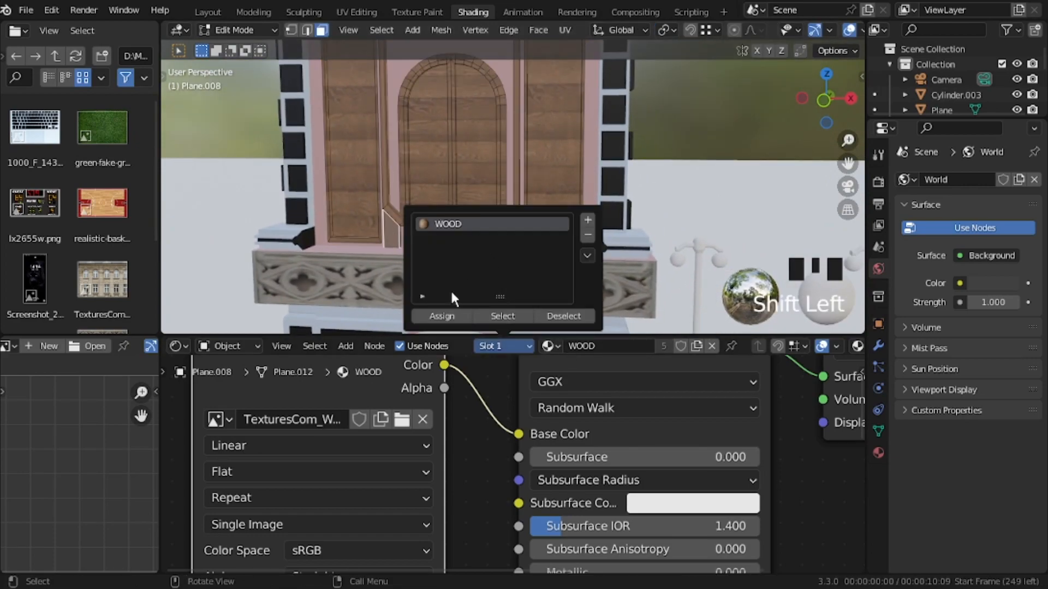
{"action": "key", "text": "u"}
{"action": "left_click", "coordinate": [449, 158]}
{"action": "key", "text": "a"}
{"action": "key", "text": "a"}
{"action": "left_click", "coordinate": [467, 49]}
{"action": "key", "text": "u"}
{"action": "left_click", "coordinate": [466, 141]}
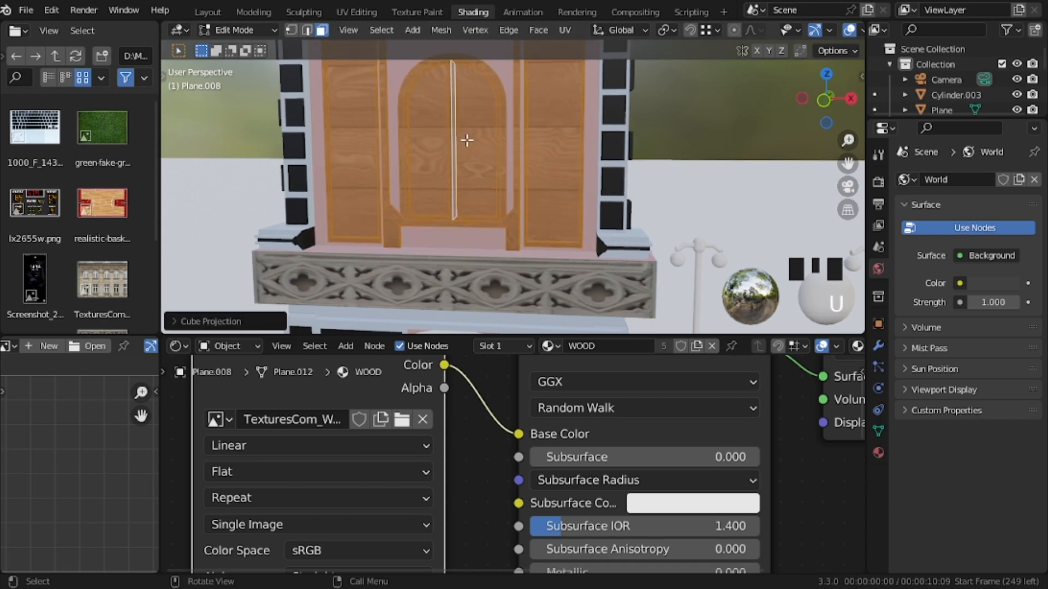
Step: Give the two arch panes and both side panel faces the existing Window material in a second material slot
{"action": "key", "text": "Tab"}
{"action": "key", "text": "Tab"}
{"action": "left_click", "coordinate": [366, 167]}
{"action": "left_click", "coordinate": [428, 153], "text": "shift"}
{"action": "left_click", "coordinate": [469, 164], "text": "shift"}
{"action": "left_click", "coordinate": [545, 171], "text": "shift"}
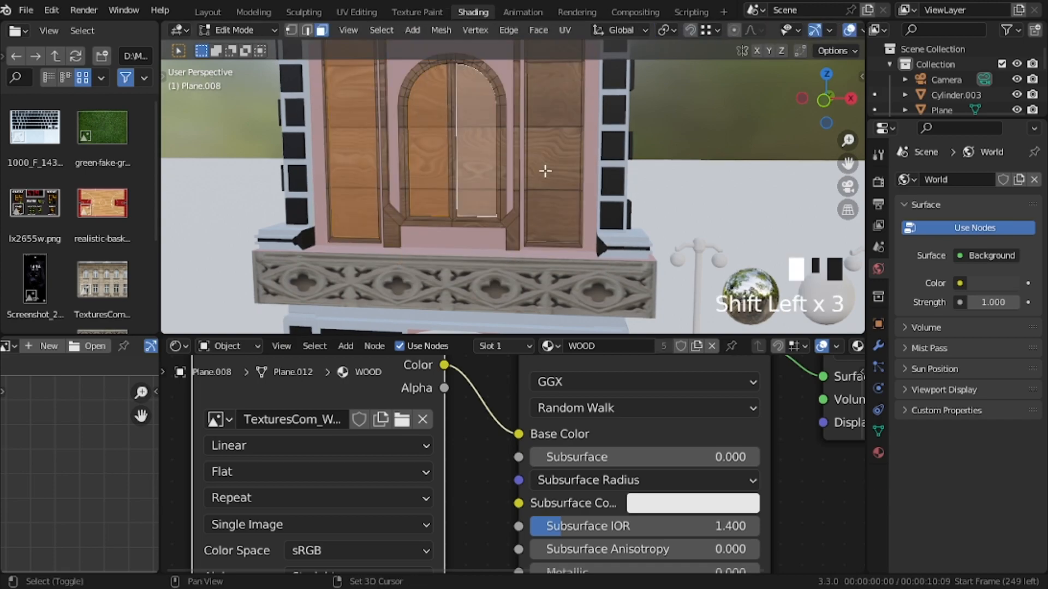
{"action": "left_click", "coordinate": [529, 347]}
{"action": "left_click", "coordinate": [588, 220]}
{"action": "left_click", "coordinate": [443, 316]}
{"action": "left_click", "coordinate": [483, 347]}
{"action": "left_click", "coordinate": [509, 486]}
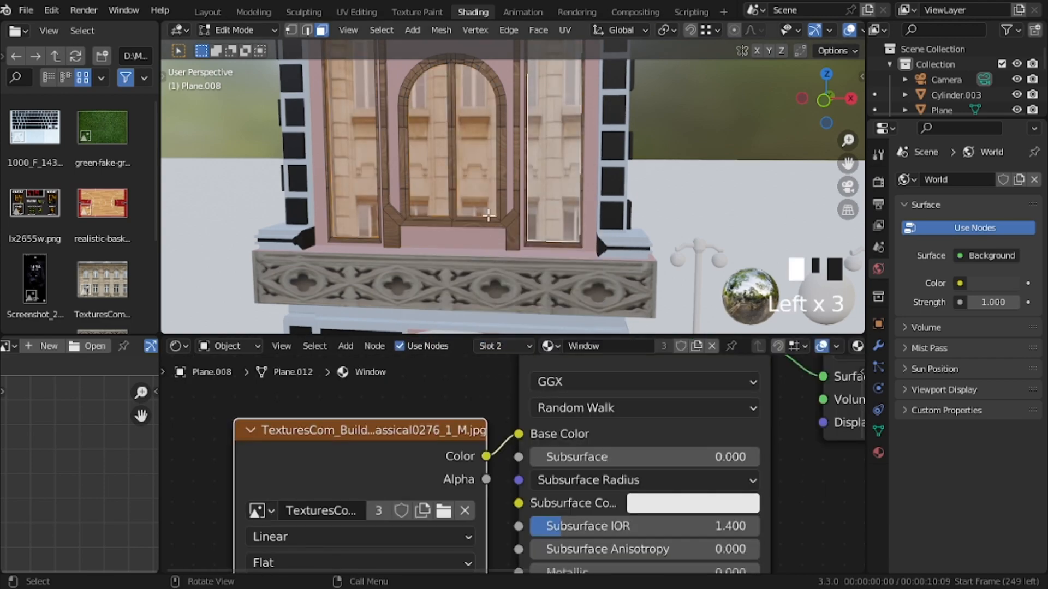
Step: Re-project the UVs of the four selected glass faces and bring them up in the UV Editing workspace
{"action": "key", "text": "Tab"}
{"action": "middle_click_drag", "start_coordinate": [569, 492], "coordinate": [572, 530]}
{"action": "key", "text": "Tab"}
{"action": "key", "text": "u"}
{"action": "left_click", "coordinate": [427, 123]}
{"action": "key", "text": "Tab"}
{"action": "left_click", "coordinate": [357, 12]}
Step: Select all UV islands of the glass faces and scale them down uniformly to fit within the photo's window panes
{"action": "key", "text": "shift+grave"}
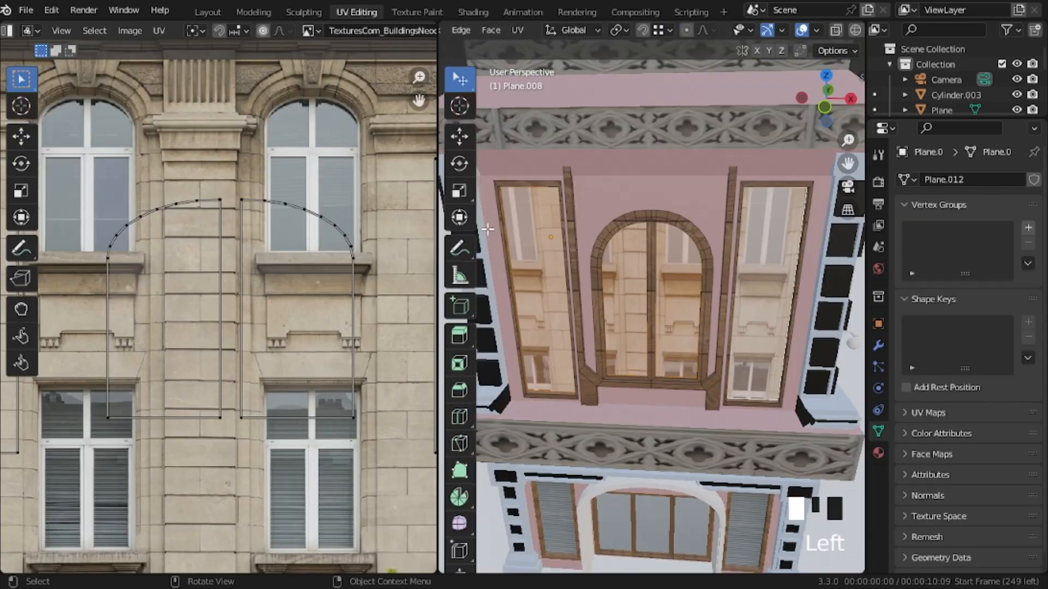
{"action": "key", "text": "q"}
{"action": "left_click", "coordinate": [651, 307]}
{"action": "key", "text": "a"}
{"action": "key", "text": "s"}
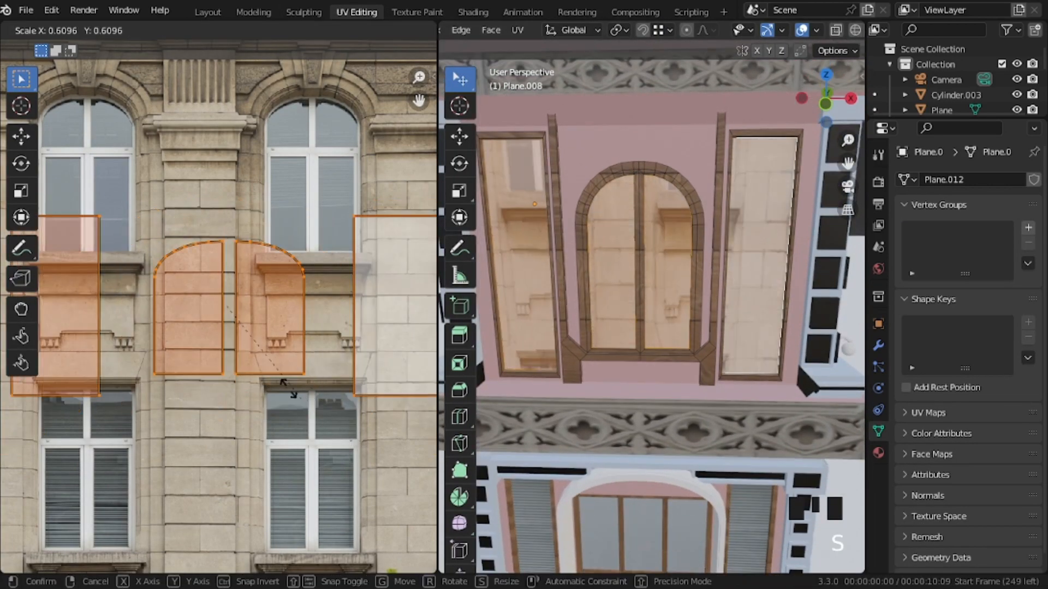
{"action": "left_click", "coordinate": [234, 343]}
Step: Move the glass faces' UV islands onto the upper panes of the photo's lower-floor window
{"action": "middle_click_drag", "start_coordinate": [225, 344], "coordinate": [56, 331]}
{"action": "middle_click_drag", "start_coordinate": [128, 407], "coordinate": [317, 297]}
{"action": "middle_click_drag", "start_coordinate": [84, 337], "coordinate": [300, 374]}
{"action": "middle_click_drag", "start_coordinate": [227, 456], "coordinate": [251, 457]}
{"action": "key", "text": "g"}
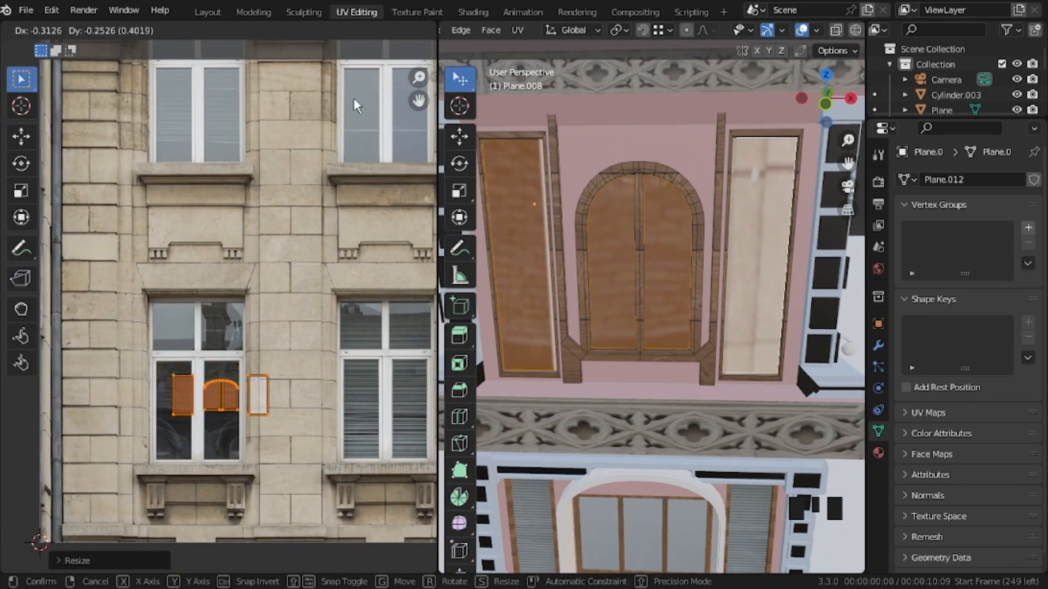
{"action": "left_click", "coordinate": [143, 342]}
{"action": "scroll", "coordinate": [142, 339], "scroll_direction": "up", "scroll_amount": 4}
{"action": "key", "text": "g"}
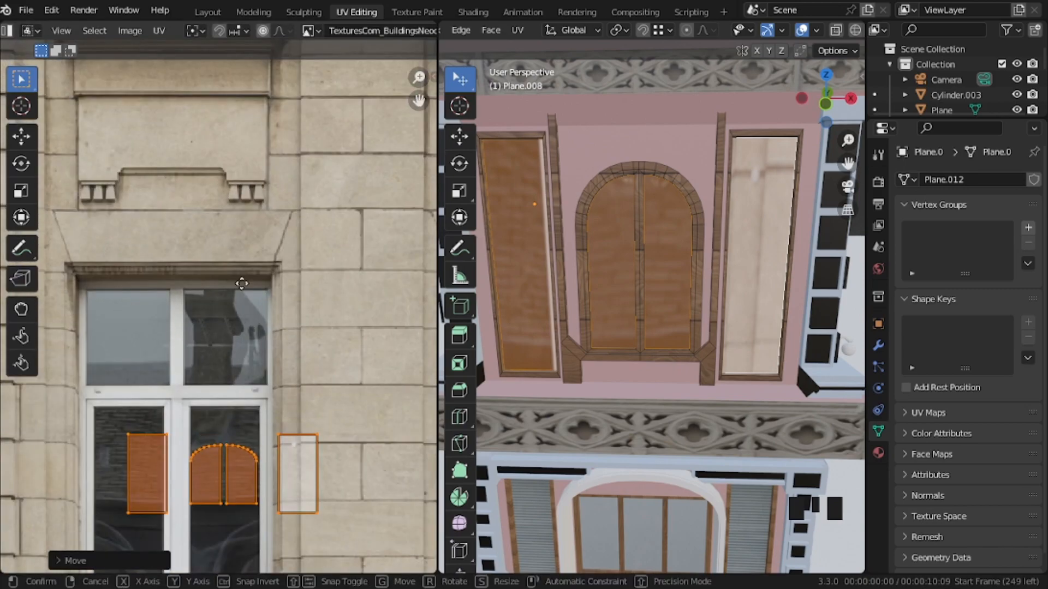
{"action": "left_click", "coordinate": [255, 287]}
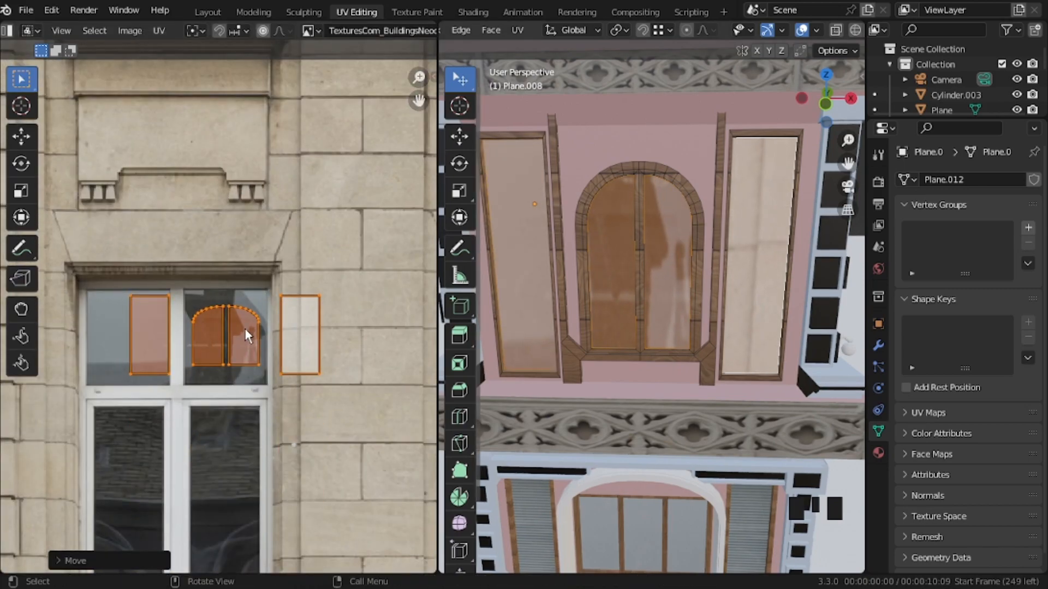
Step: Reposition the side panels' UV islands separately over the glass in the window photo and return to Object Mode
{"action": "left_click", "coordinate": [322, 311]}
{"action": "key", "text": "g"}
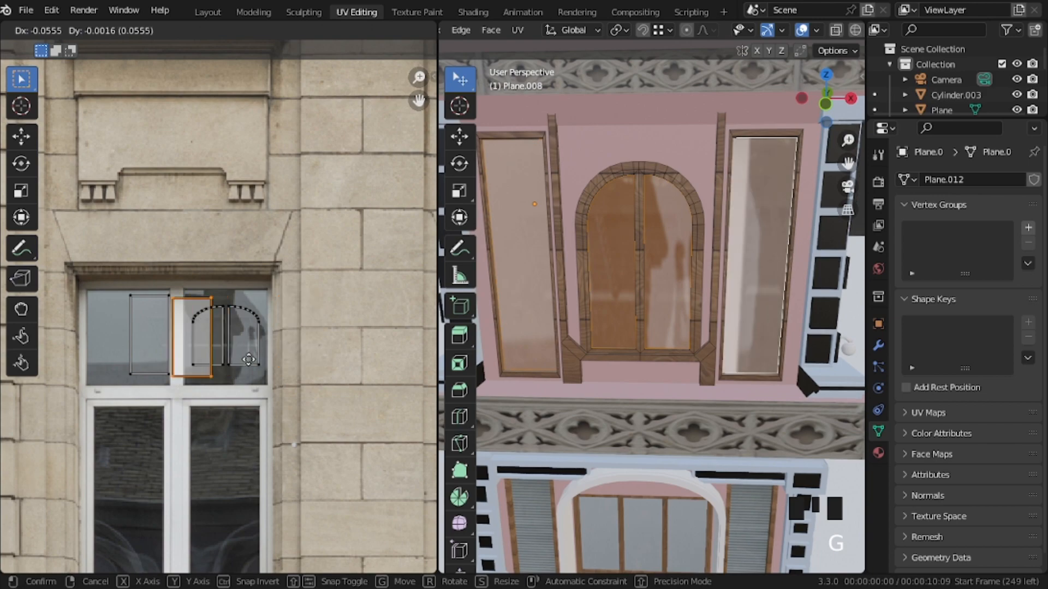
{"action": "left_click", "coordinate": [241, 308]}
{"action": "key", "text": "g"}
{"action": "left_click", "coordinate": [251, 396]}
{"action": "key", "text": "Tab"}
Step: Return to the Shading workspace and select the white arch around the ground-floor entrance
{"action": "key", "text": "shift+grave"}
{"action": "key", "text": "s"}
{"action": "key", "text": "d"}
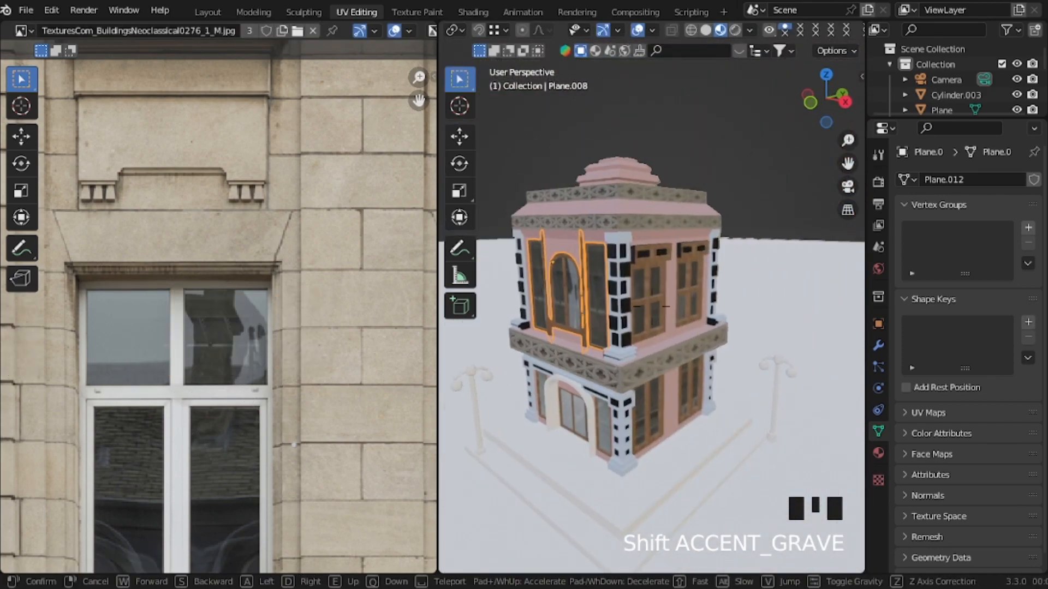
{"action": "left_click", "coordinate": [568, 307]}
{"action": "left_click", "coordinate": [473, 12]}
{"action": "key", "text": "shift+grave"}
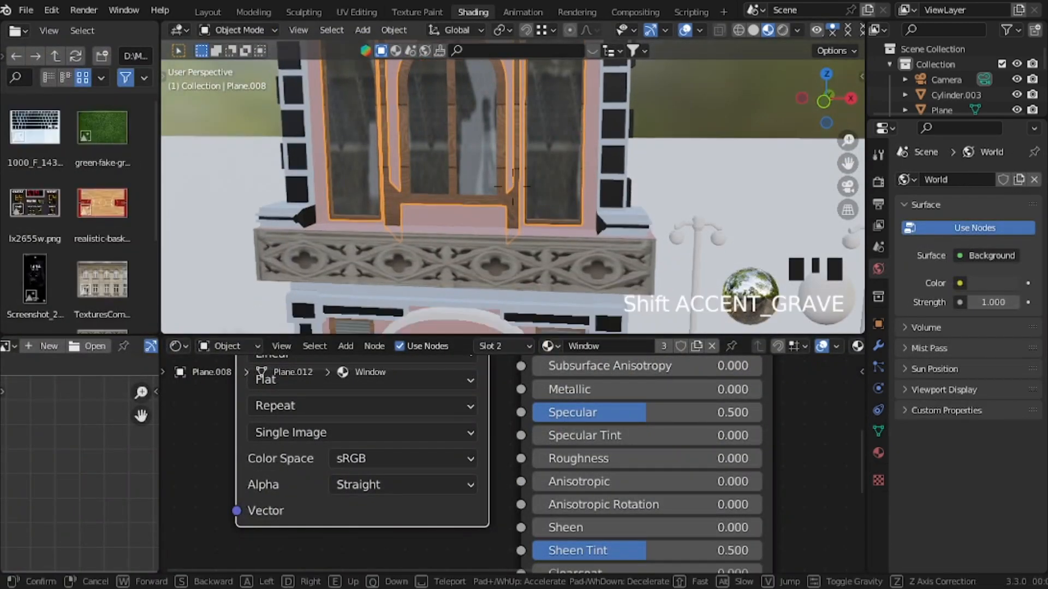
{"action": "left_click", "coordinate": [513, 186]}
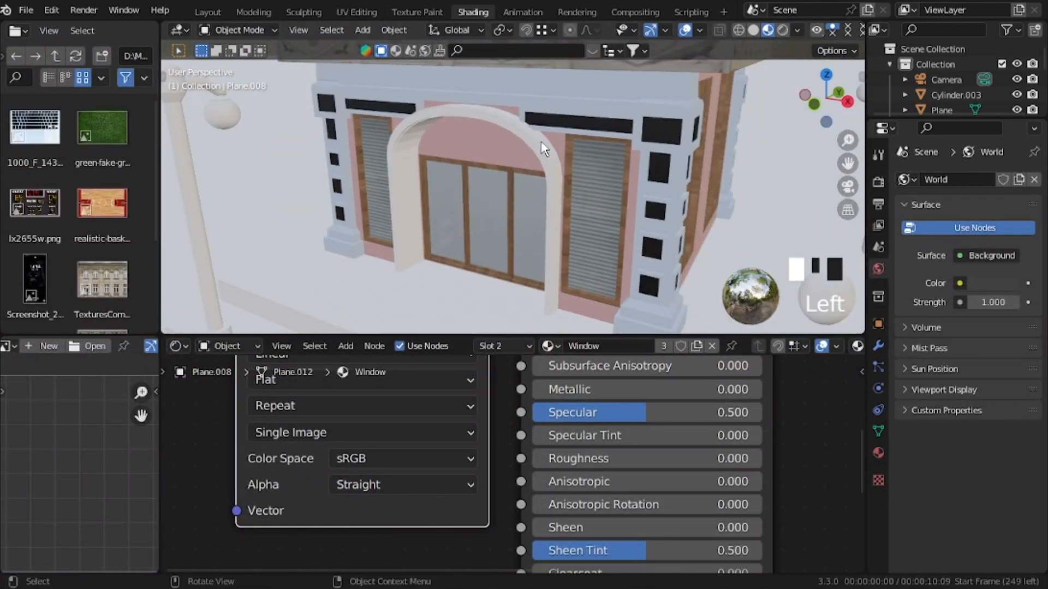
{"action": "left_click", "coordinate": [541, 141]}
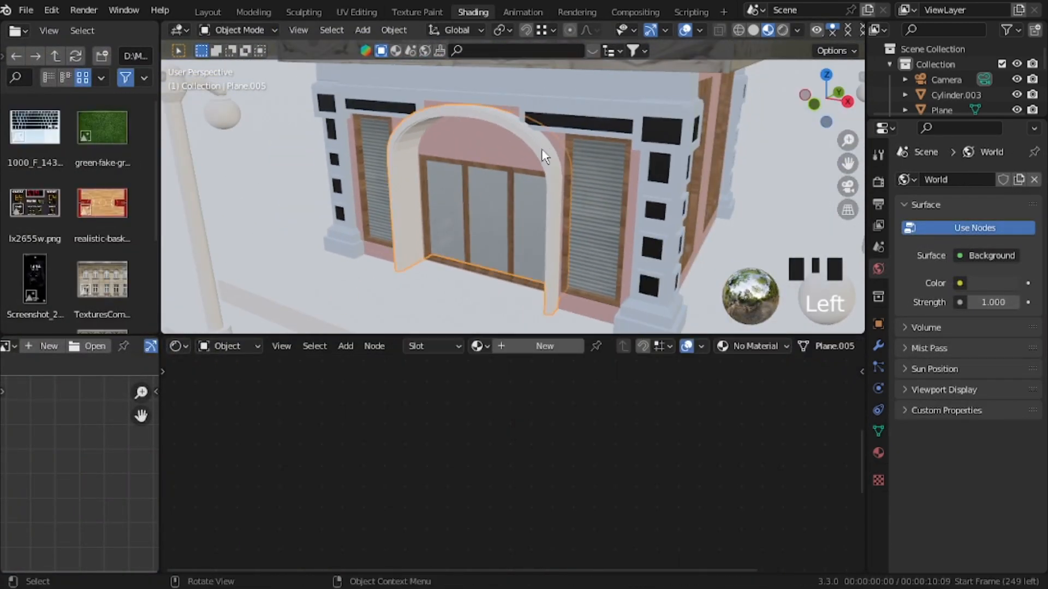
Step: Try a new material, the Window material and Material.006 on the entrance arch
{"action": "left_click", "coordinate": [545, 346]}
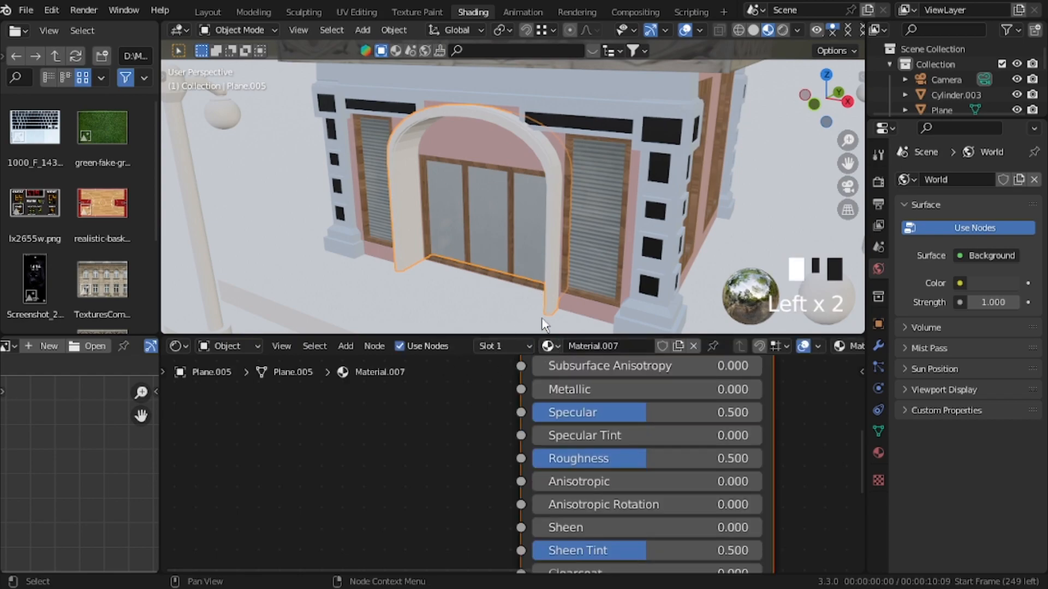
{"action": "scroll", "coordinate": [547, 392], "scroll_direction": "down", "scroll_amount": 6}
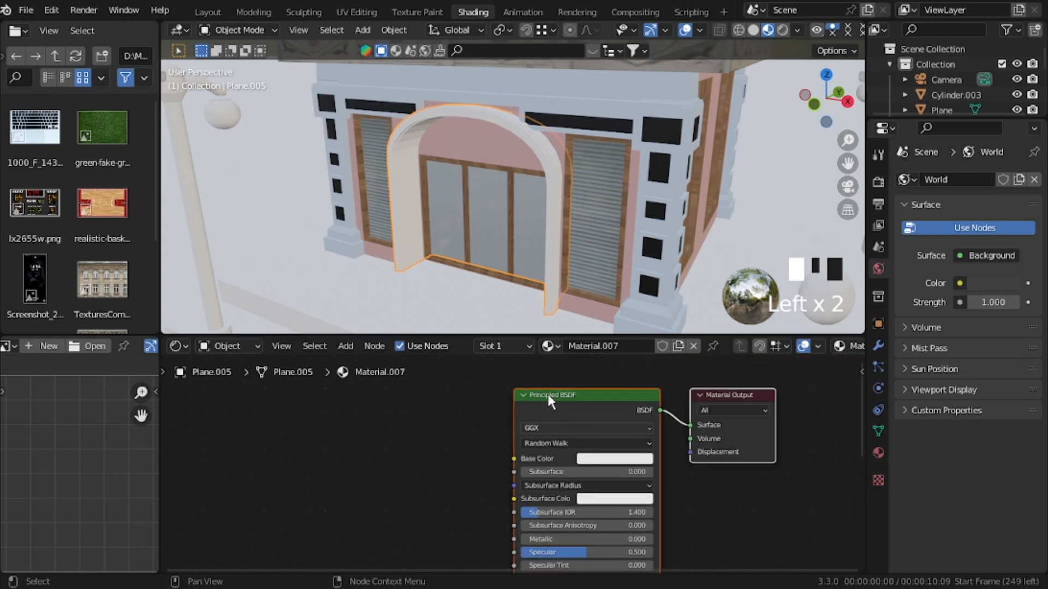
{"action": "scroll", "coordinate": [106, 262], "scroll_direction": "down", "scroll_amount": 5}
{"action": "scroll", "coordinate": [106, 220], "scroll_direction": "up", "scroll_amount": 4}
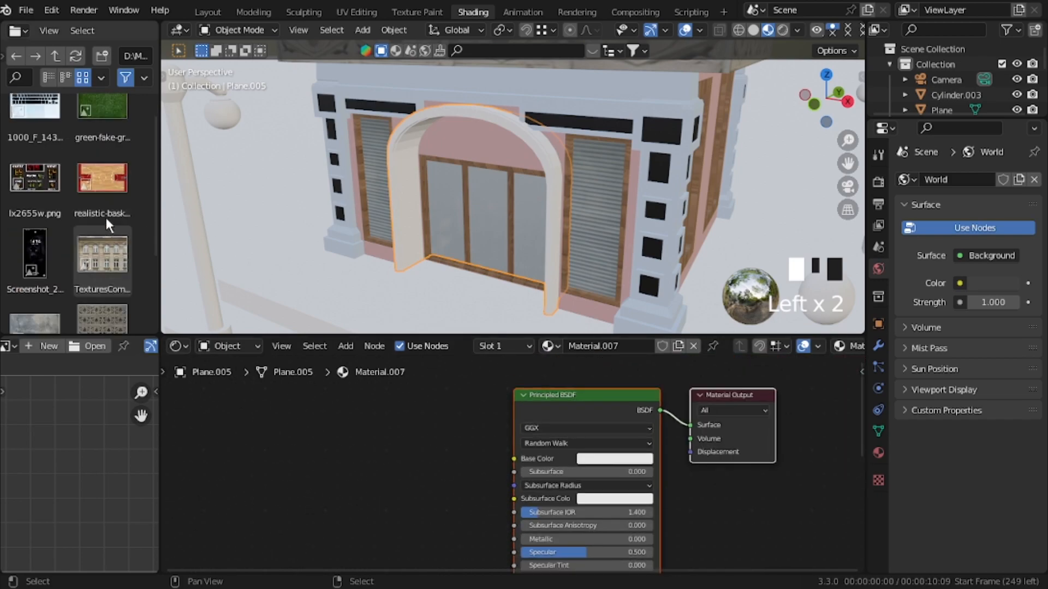
{"action": "left_click", "coordinate": [548, 346]}
{"action": "left_click", "coordinate": [571, 501]}
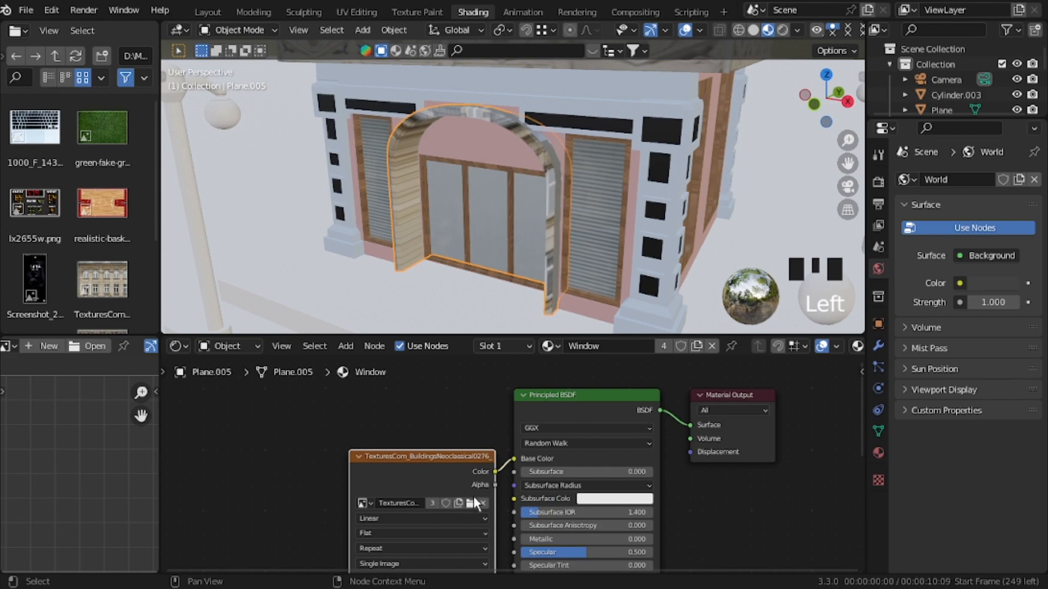
{"action": "middle_click_drag", "start_coordinate": [568, 289], "coordinate": [542, 278]}
{"action": "left_click", "coordinate": [545, 347]}
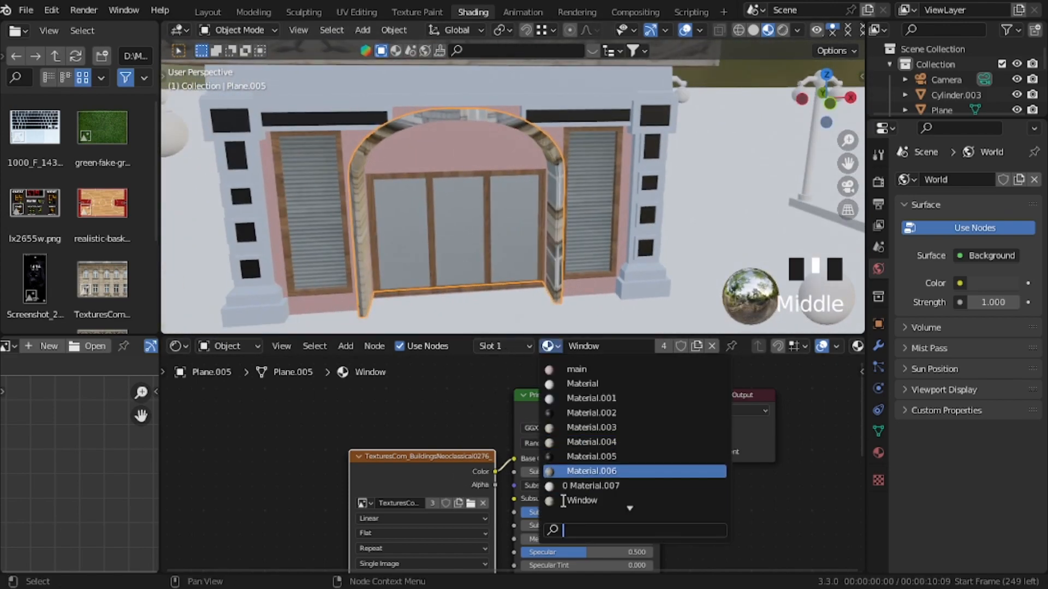
{"action": "left_click", "coordinate": [572, 471]}
{"action": "scroll", "coordinate": [544, 435], "scroll_direction": "down", "scroll_amount": 5}
Step: Apply the WOOD material to the entrance arch and remap its UVs with Cube Projection
{"action": "left_click", "coordinate": [548, 346]}
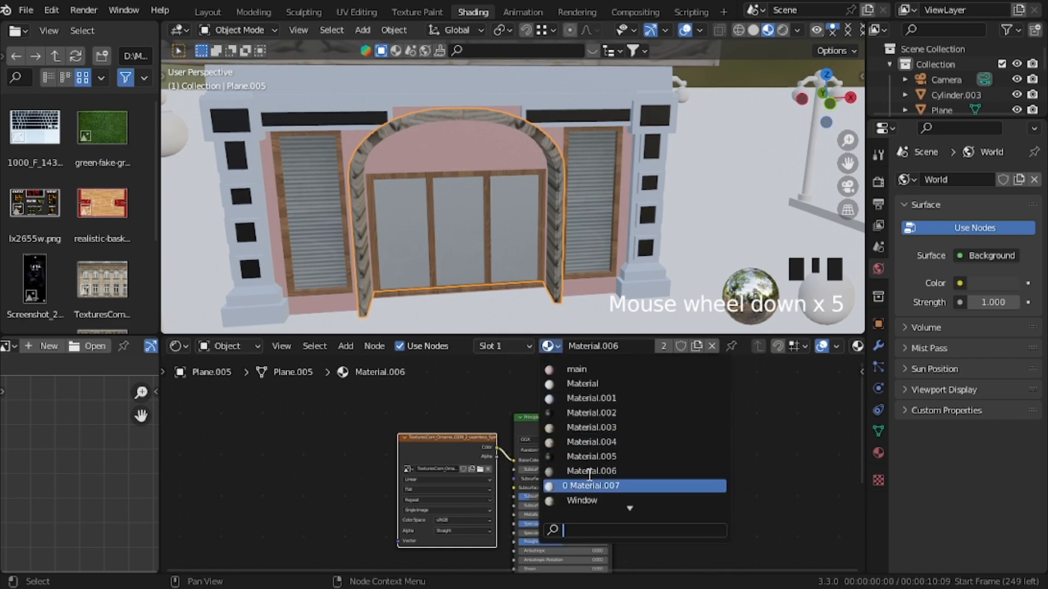
{"action": "left_click", "coordinate": [590, 501]}
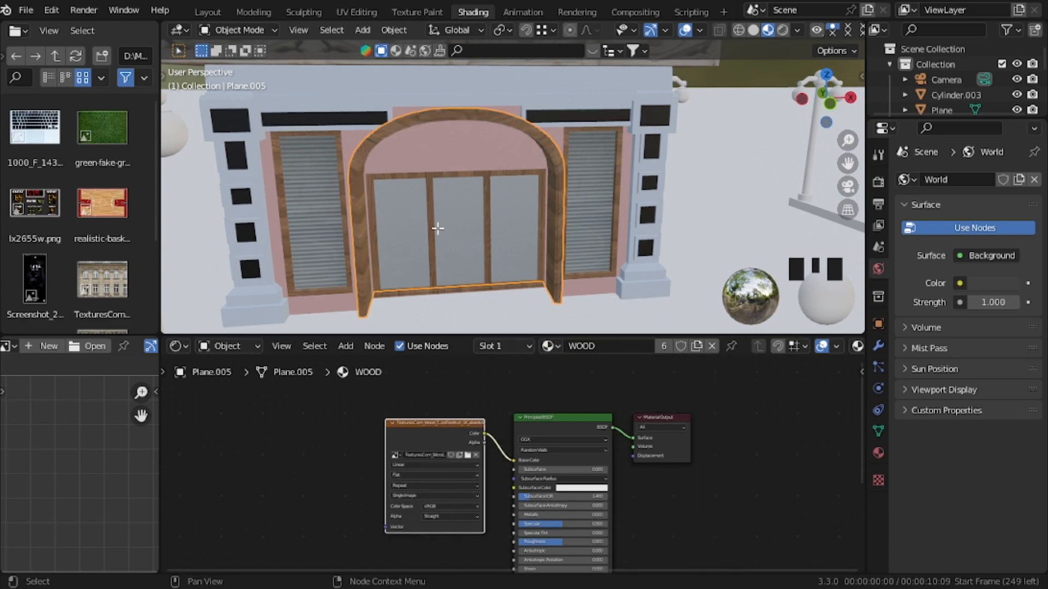
{"action": "key", "text": "Tab"}
{"action": "key", "text": "a"}
{"action": "key", "text": "a"}
{"action": "left_click", "coordinate": [448, 84]}
{"action": "key", "text": "u"}
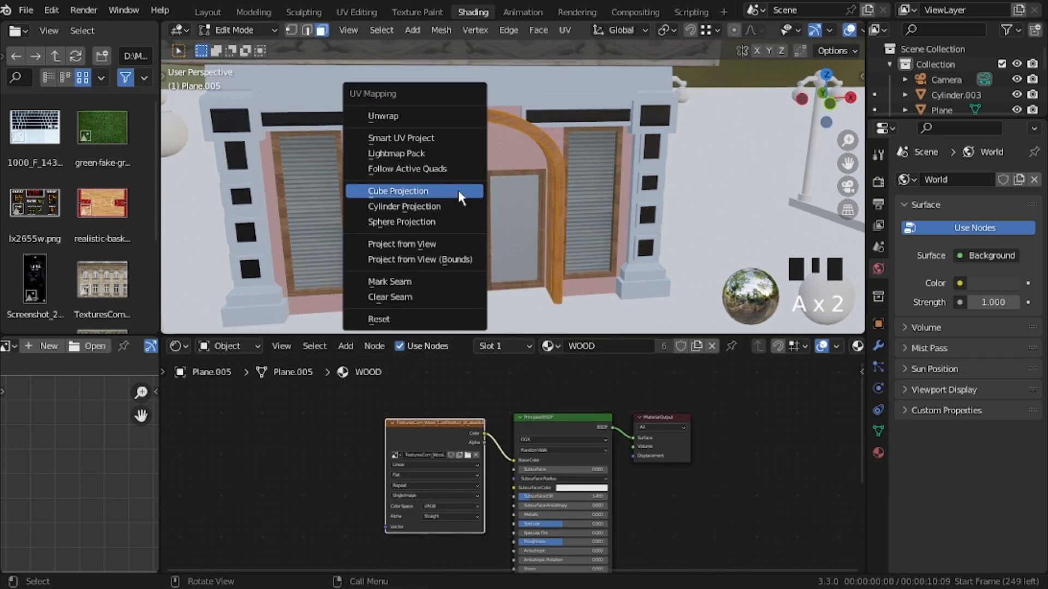
{"action": "left_click", "coordinate": [440, 188]}
{"action": "middle_click_drag", "start_coordinate": [440, 187], "coordinate": [402, 230]}
{"action": "key", "text": "Tab"}
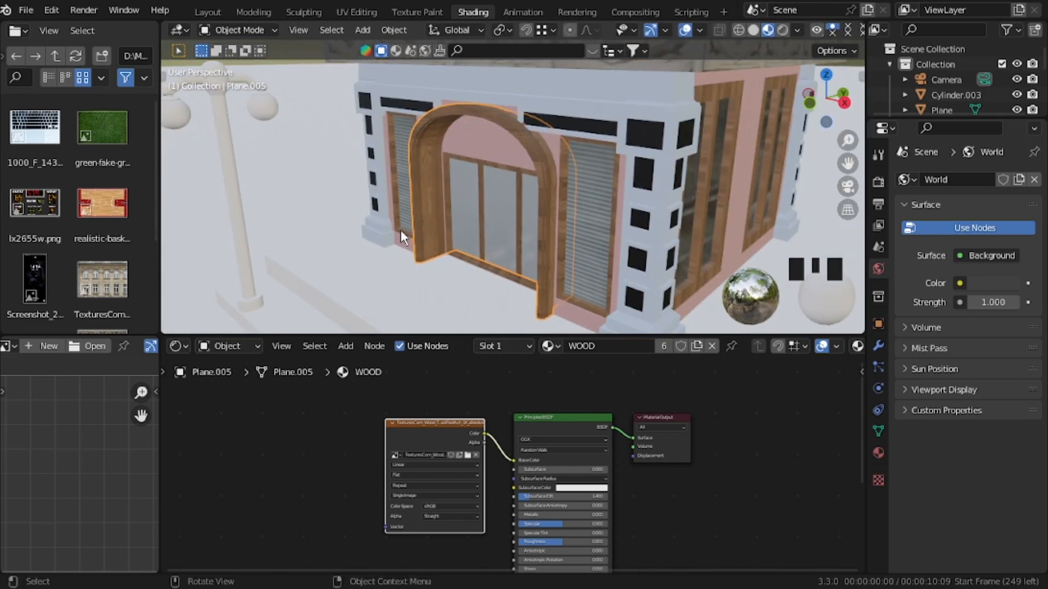
Step: Return to the Layout workspace and give the lamp posts a new material with Metallic 1 and Roughness 0
{"action": "left_click", "coordinate": [205, 13]}
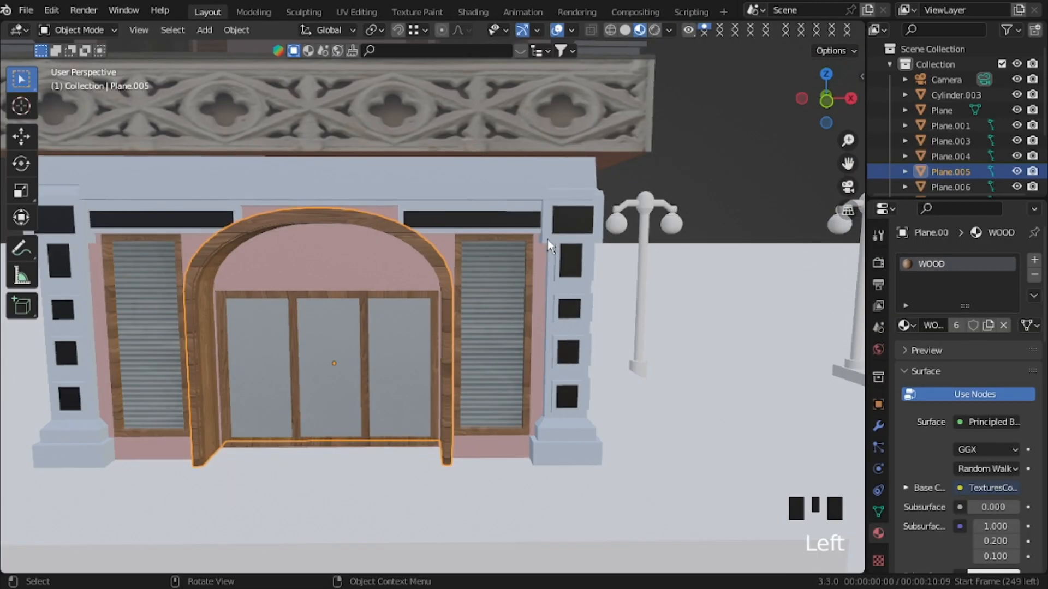
{"action": "key", "text": "KP_0"}
{"action": "left_click", "coordinate": [584, 349]}
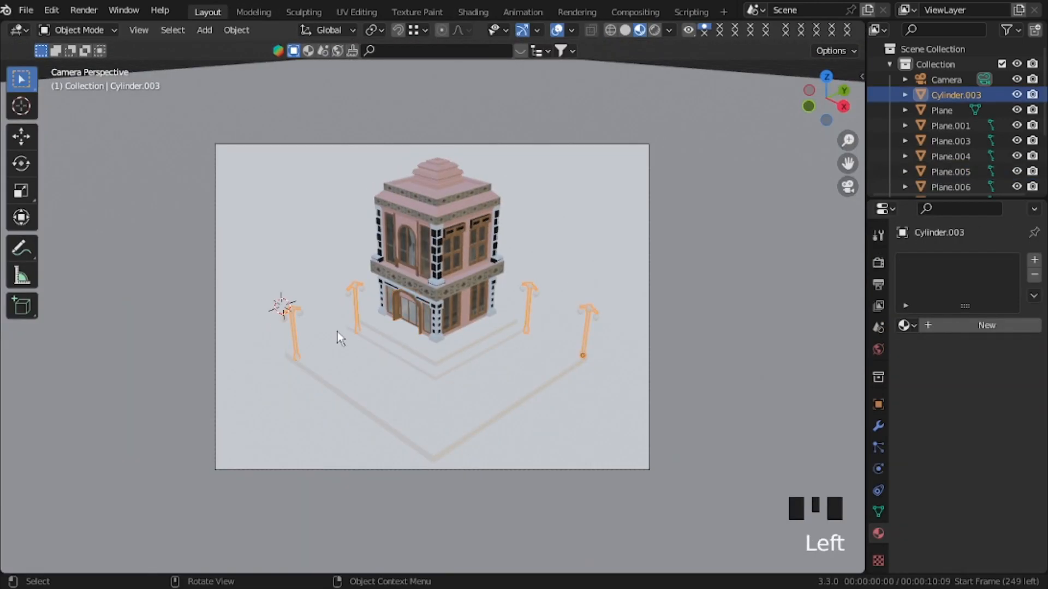
{"action": "middle_click_drag", "start_coordinate": [495, 369], "coordinate": [517, 346]}
{"action": "key", "text": "shift+grave"}
{"action": "left_click", "coordinate": [1001, 324]}
{"action": "scroll", "coordinate": [990, 479], "scroll_direction": "down", "scroll_amount": 5}
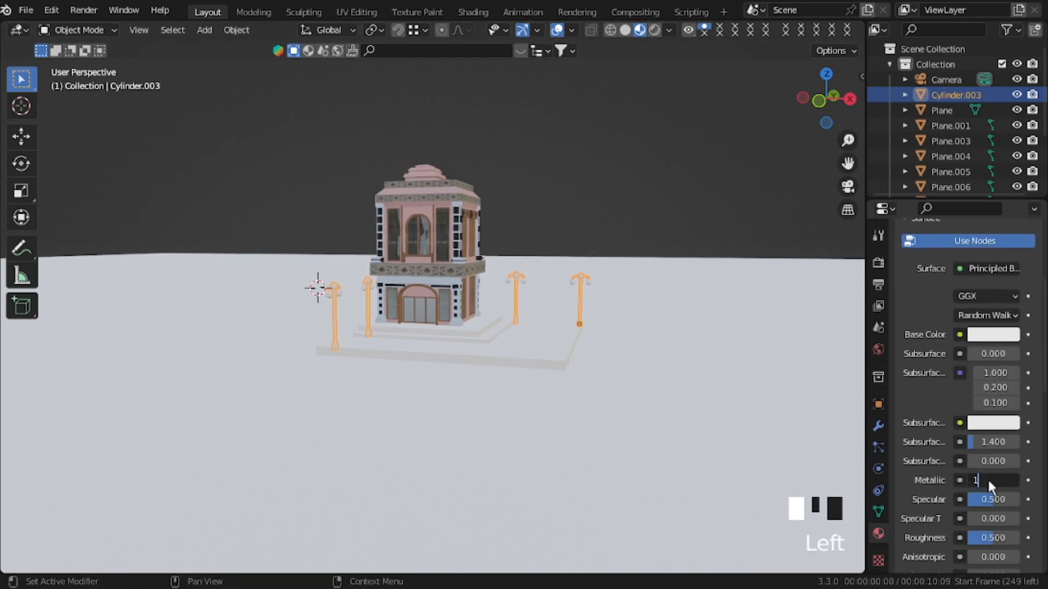
{"action": "key", "text": "Return"}
{"action": "scroll", "coordinate": [983, 500], "scroll_direction": "down", "scroll_amount": 3}
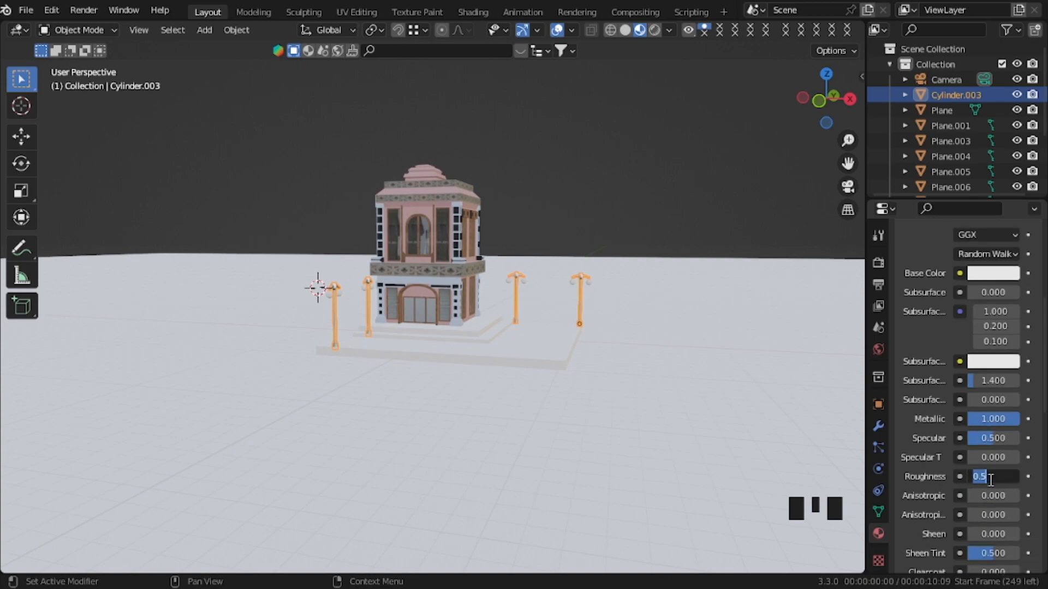
{"action": "key", "text": "KP_Add"}
Step: Give the caps above the lamp globes a new material with base color 000000 and Roughness 0
{"action": "middle_click_drag", "start_coordinate": [590, 267], "coordinate": [516, 281]}
{"action": "key", "text": "shift+grave"}
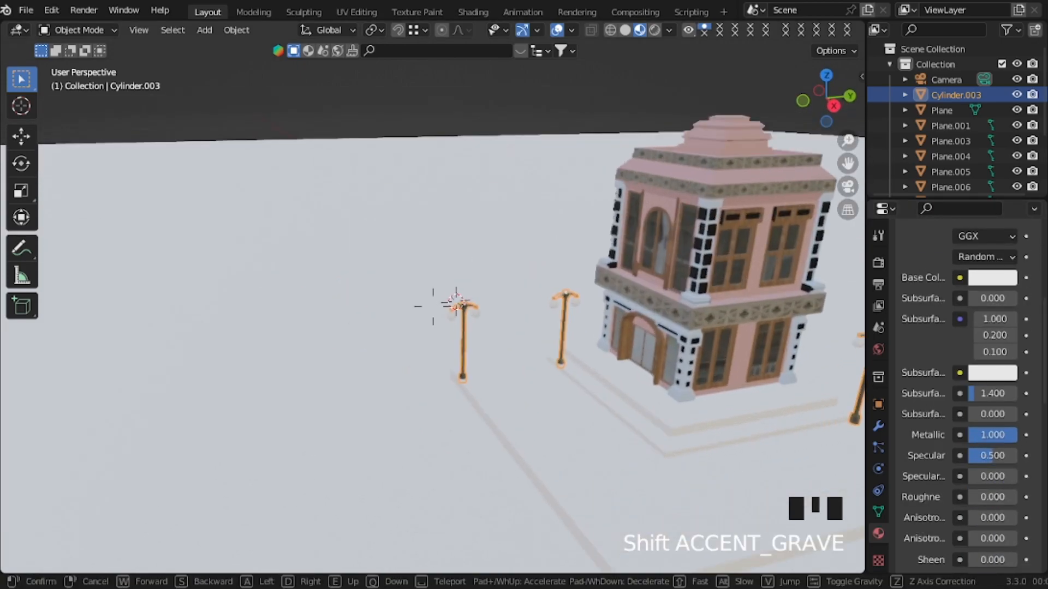
{"action": "key", "text": "w"}
{"action": "key", "text": "w"}
{"action": "left_click", "coordinate": [373, 299]}
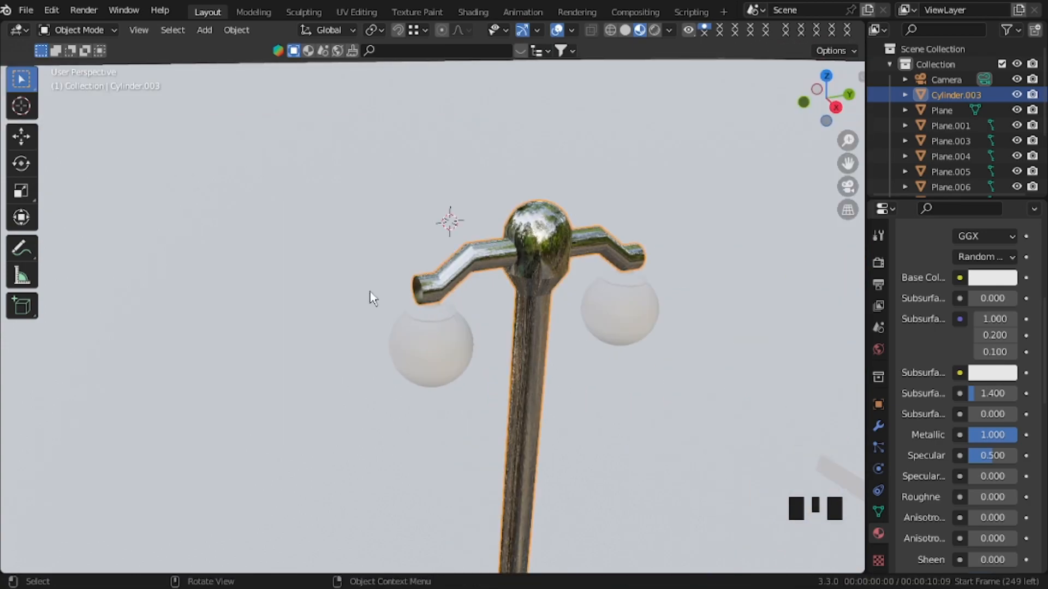
{"action": "left_click", "coordinate": [418, 312]}
{"action": "middle_click_drag", "start_coordinate": [418, 312], "coordinate": [452, 321]}
{"action": "key", "text": "shift+grave"}
{"action": "key", "text": "d"}
{"action": "key", "text": "w"}
{"action": "key", "text": "d"}
{"action": "left_click", "coordinate": [840, 308]}
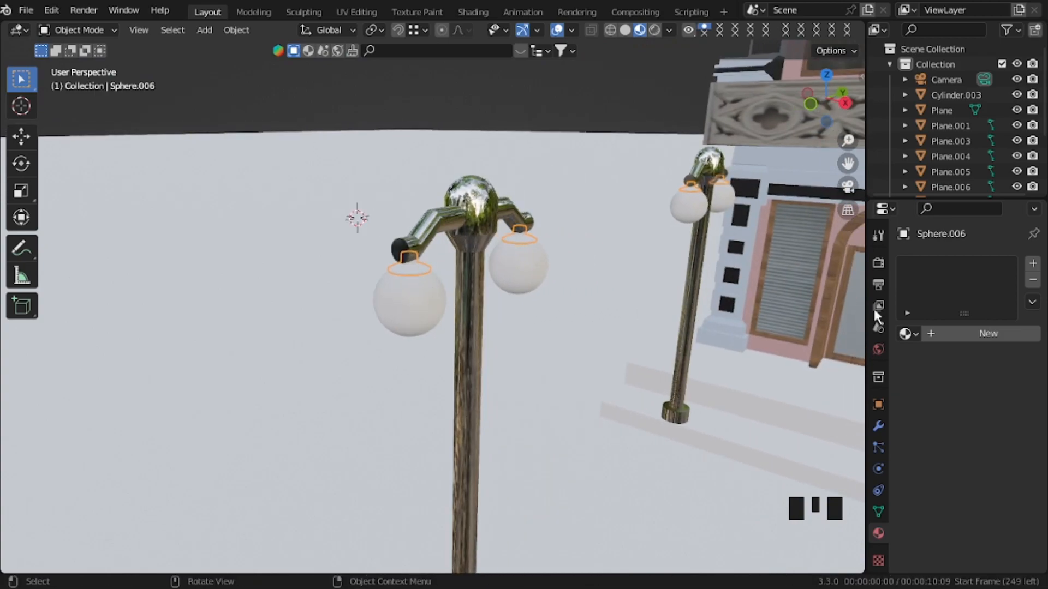
{"action": "left_click", "coordinate": [954, 331]}
{"action": "left_click", "coordinate": [998, 508]}
{"action": "left_click_drag", "start_coordinate": [1006, 352], "coordinate": [1006, 403]}
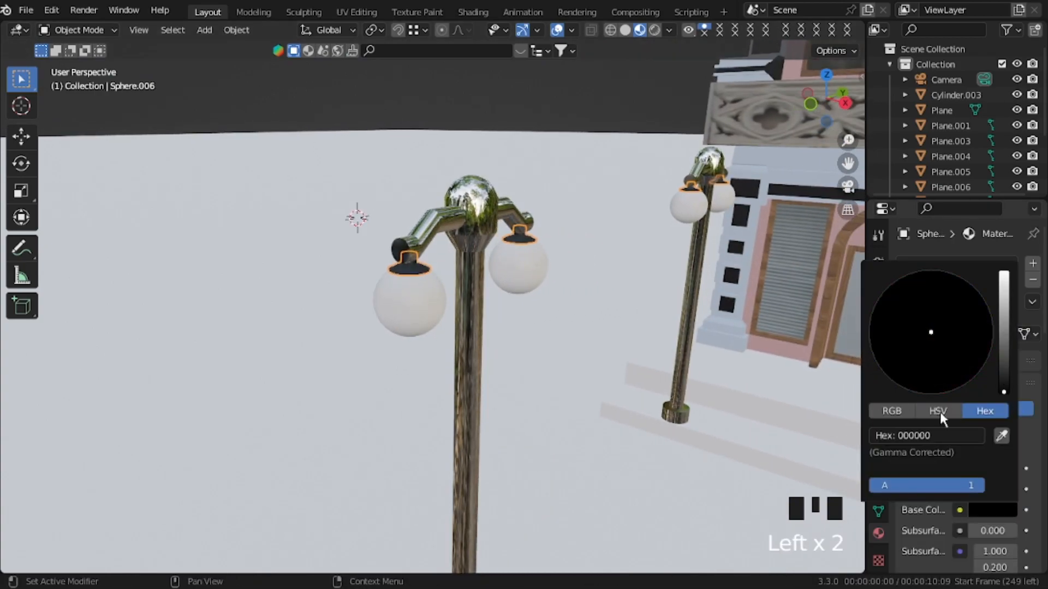
{"action": "scroll", "coordinate": [968, 498], "scroll_direction": "down", "scroll_amount": 1}
{"action": "scroll", "coordinate": [968, 497], "scroll_direction": "down", "scroll_amount": 4}
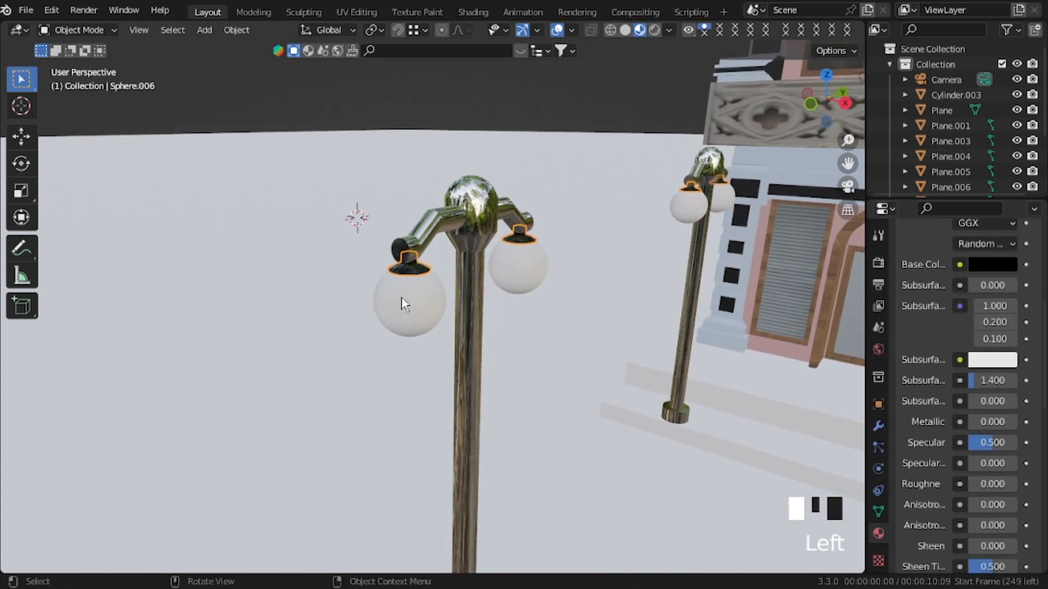
Step: Give the lamp globes a new Emission material with Strength 5 and the pale blue color E6F2FF
{"action": "left_click", "coordinate": [411, 319]}
{"action": "left_click", "coordinate": [958, 329]}
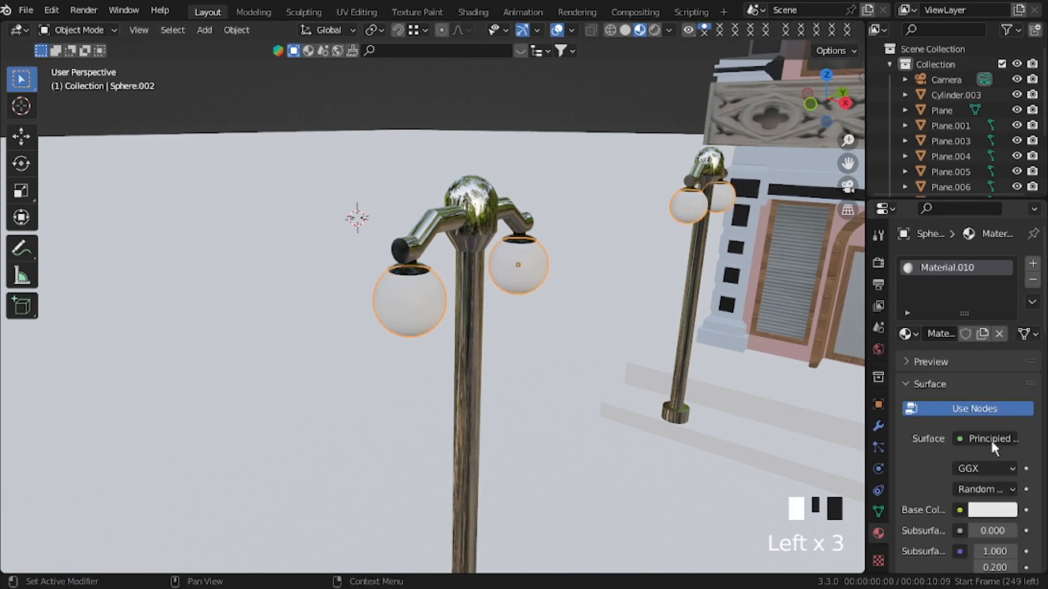
{"action": "left_click", "coordinate": [990, 437]}
{"action": "left_click", "coordinate": [841, 113]}
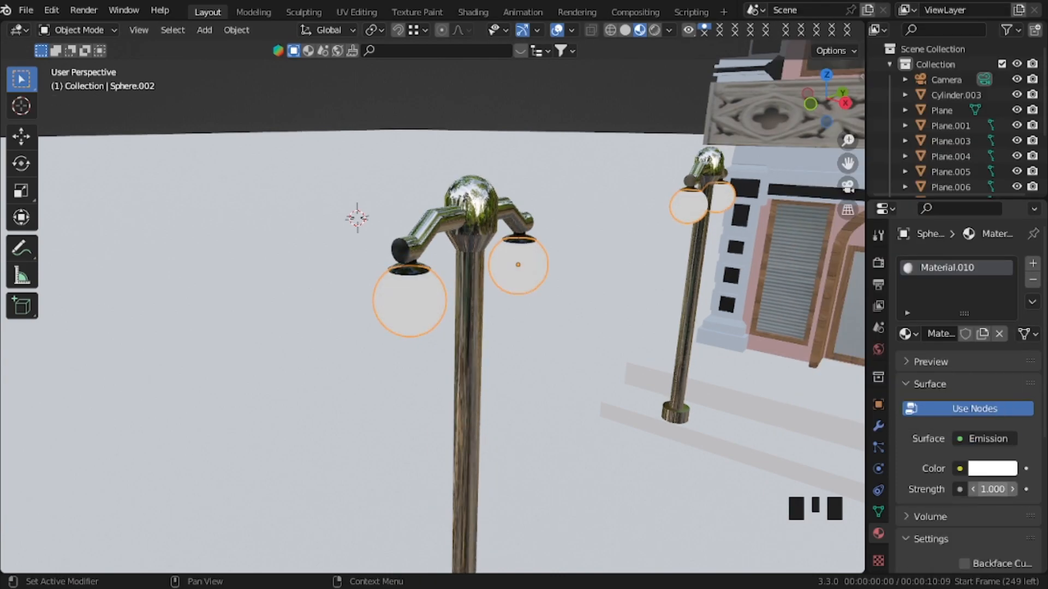
{"action": "type", "text": "5"}
{"action": "key", "text": "Return"}
{"action": "key", "text": "shift+grave"}
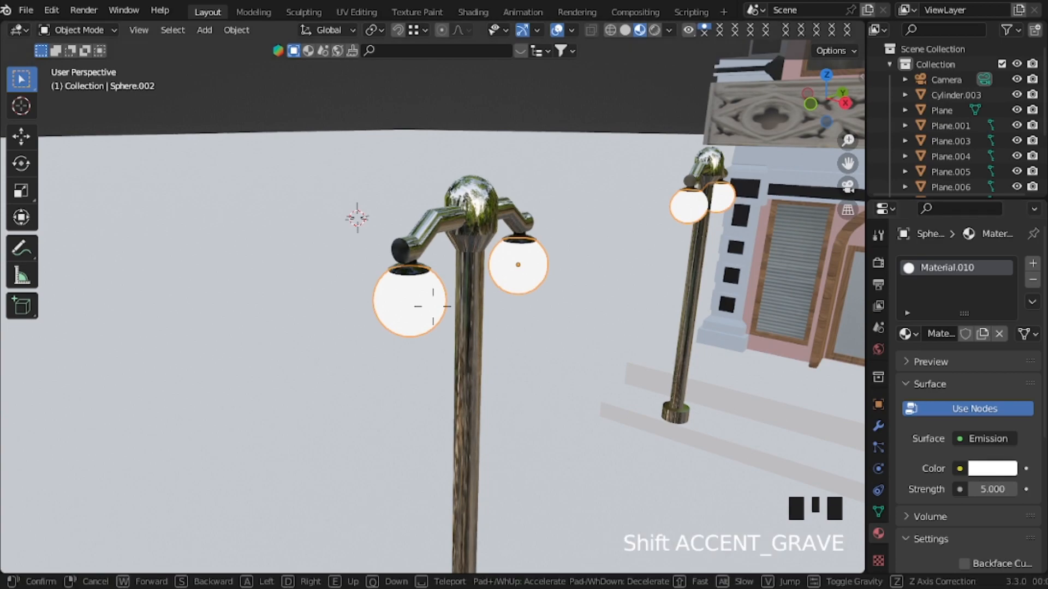
{"action": "left_click", "coordinate": [433, 307]}
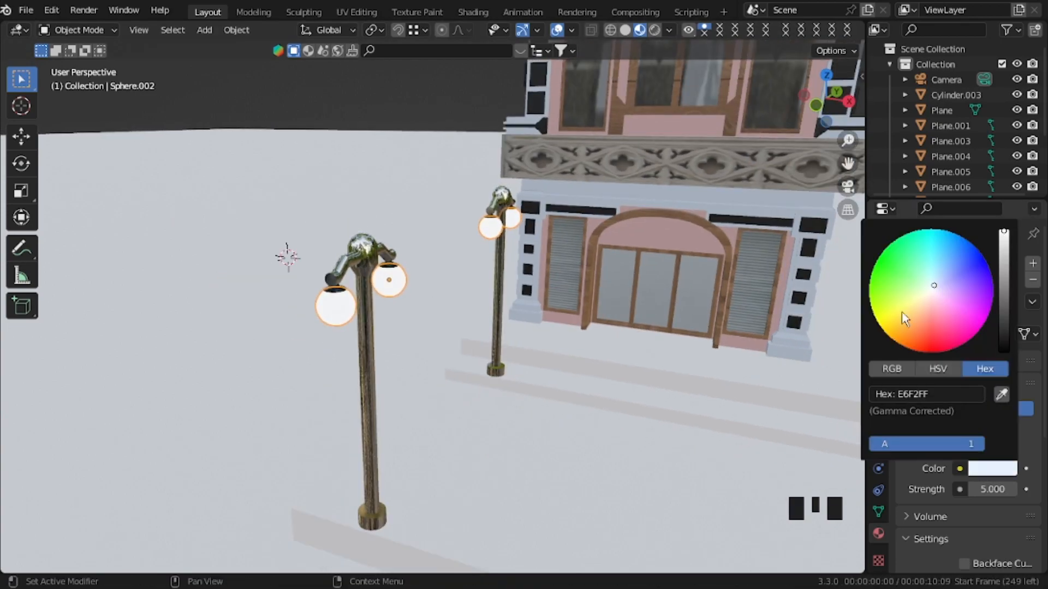
Step: Select the faces of the stepped platform and give the ground object a new material with a mid-grey base color
{"action": "key", "text": "shift+grave"}
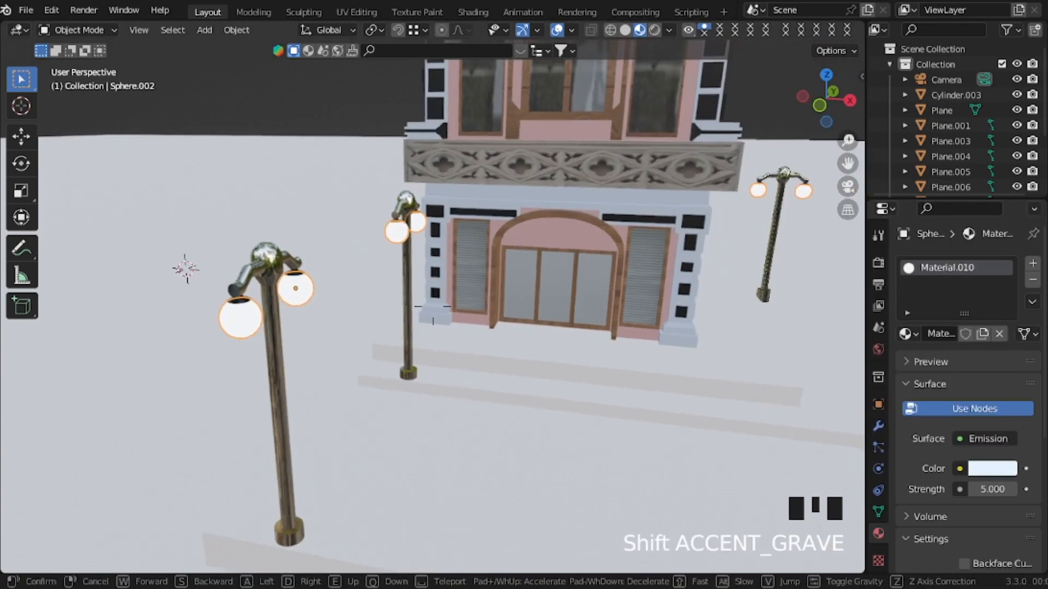
{"action": "key", "text": "d"}
{"action": "left_click", "coordinate": [433, 307]}
{"action": "left_click", "coordinate": [552, 345]}
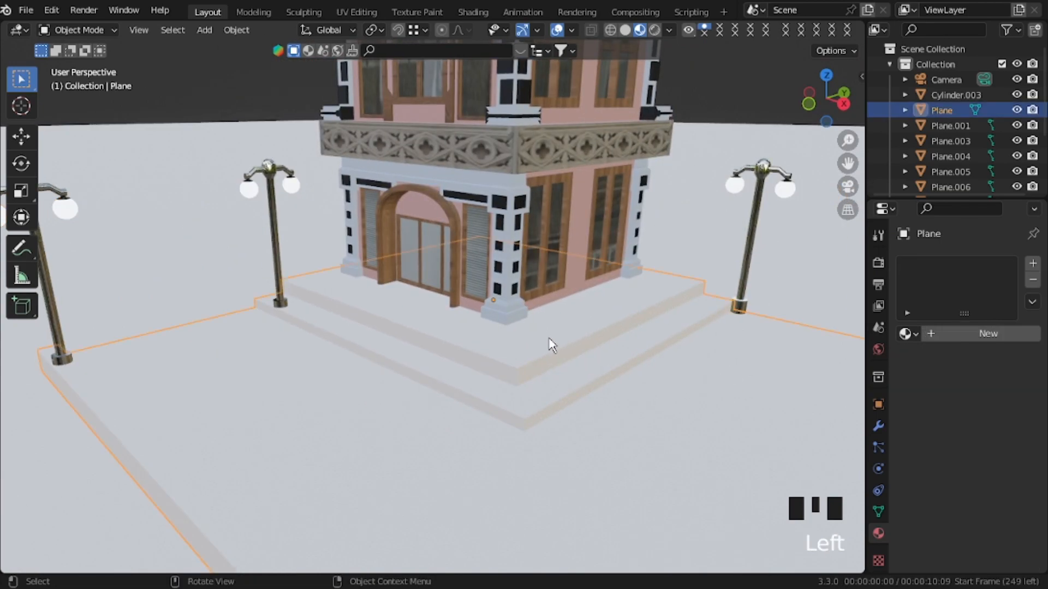
{"action": "key", "text": "Tab"}
{"action": "left_click", "coordinate": [549, 338]}
{"action": "left_click", "coordinate": [655, 280], "text": "ctrl"}
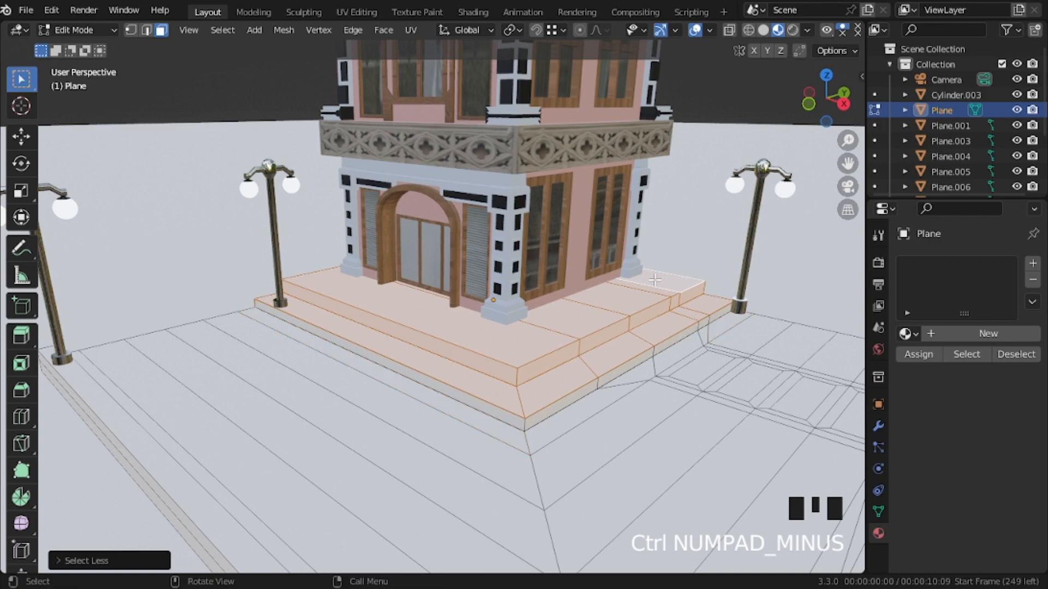
{"action": "left_click", "coordinate": [941, 339]}
{"action": "key", "text": "Tab"}
{"action": "left_click", "coordinate": [984, 514]}
{"action": "left_click_drag", "start_coordinate": [1010, 289], "coordinate": [1011, 343]}
Step: Select the road faces running along both sides of the stepped platform in Edit Mode
{"action": "key", "text": "s"}
{"action": "left_click", "coordinate": [363, 461]}
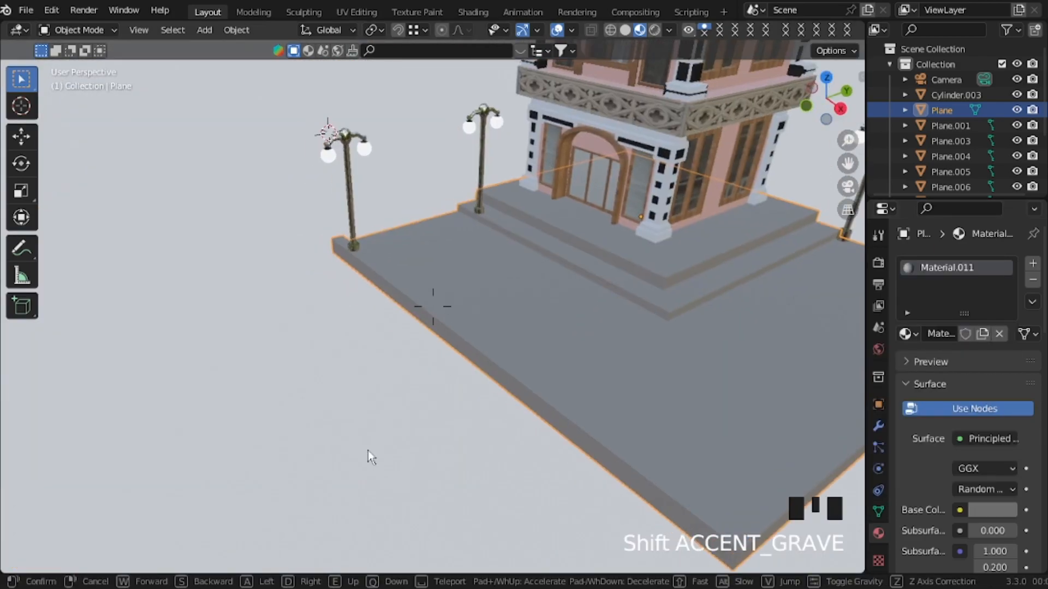
{"action": "key", "text": "Tab"}
{"action": "key", "text": "shift+grave"}
{"action": "key", "text": "w"}
{"action": "left_click", "coordinate": [384, 257]}
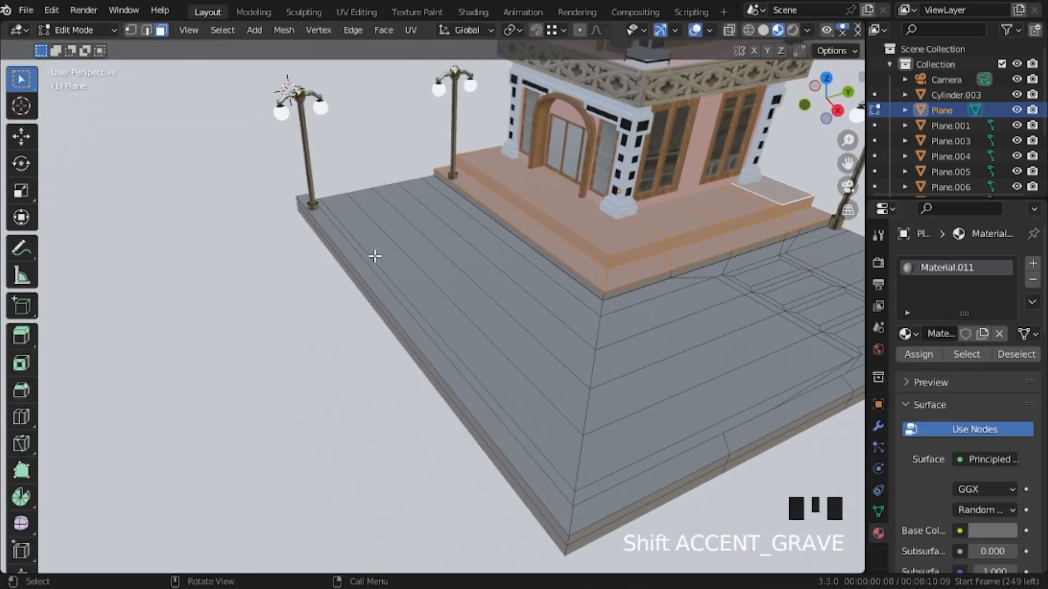
{"action": "left_click", "coordinate": [375, 256]}
{"action": "left_click", "coordinate": [470, 232], "text": "ctrl"}
{"action": "key", "text": "shift+grave"}
{"action": "left_click", "coordinate": [445, 339]}
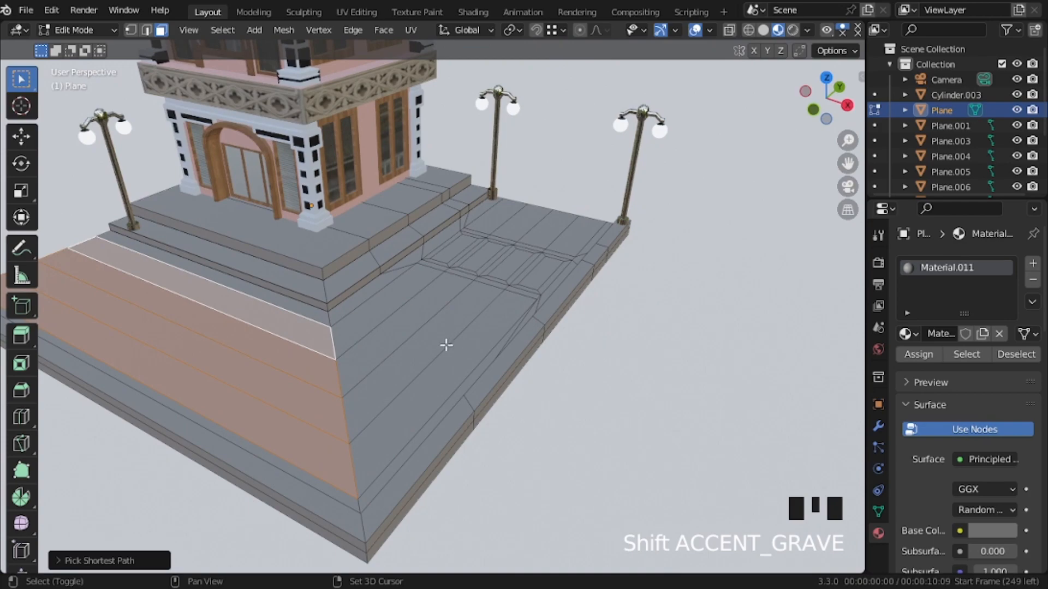
{"action": "left_click", "coordinate": [488, 276], "text": "ctrl"}
Step: In top view, add the frame faces around the four crosswalk panels to the road selection
{"action": "key", "text": "KP_Add"}
{"action": "key", "text": "KP_Add"}
{"action": "key", "text": "KP_Add"}
{"action": "key", "text": "KP_7"}
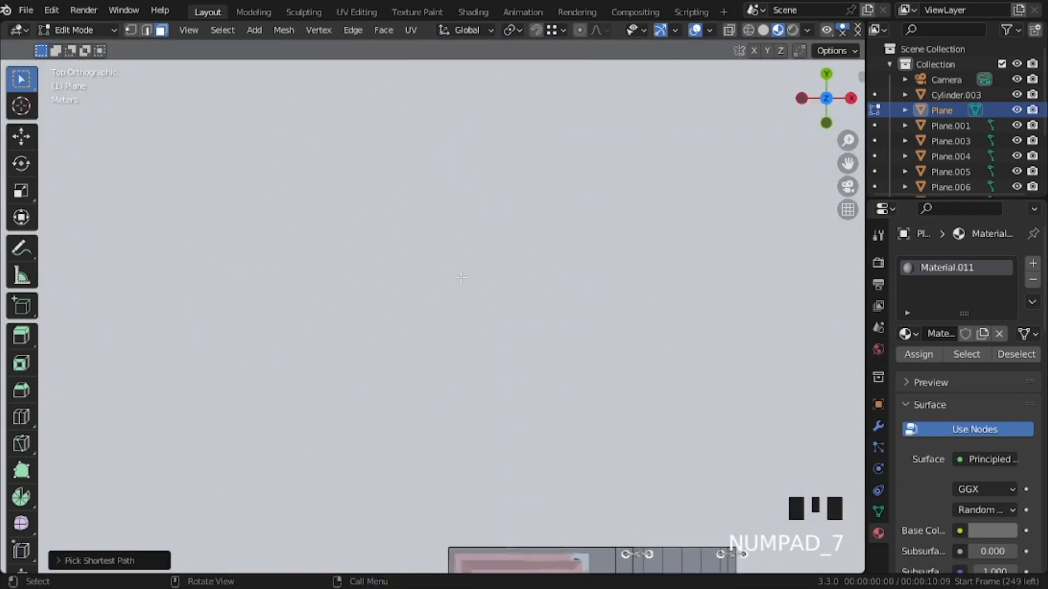
{"action": "middle_click_drag", "start_coordinate": [491, 546], "coordinate": [417, 284], "text": "shift"}
{"action": "key", "text": "KP_Add"}
{"action": "key", "text": "KP_Add"}
{"action": "key", "text": "KP_Add"}
{"action": "key", "text": "KP_Add"}
{"action": "key", "text": "KP_Add"}
{"action": "key", "text": "KP_Add"}
{"action": "key", "text": "KP_Add"}
{"action": "key", "text": "KP_Add"}
{"action": "left_click", "coordinate": [274, 132], "text": "alt+shift"}
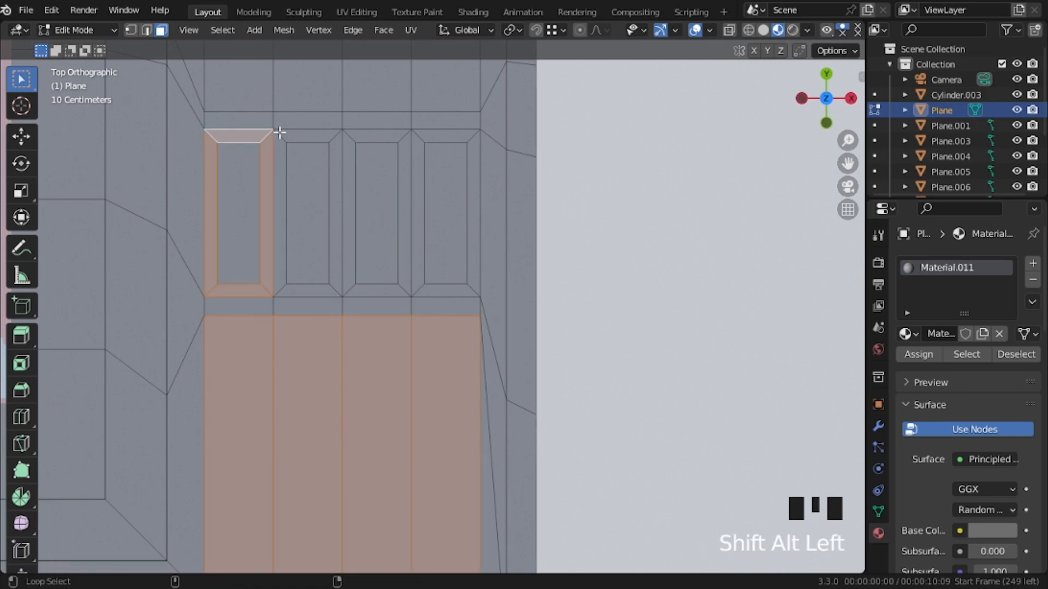
{"action": "left_click", "coordinate": [287, 134], "text": "alt+shift"}
{"action": "left_click", "coordinate": [344, 137], "text": "alt+shift"}
{"action": "left_click", "coordinate": [345, 138], "text": "alt+shift"}
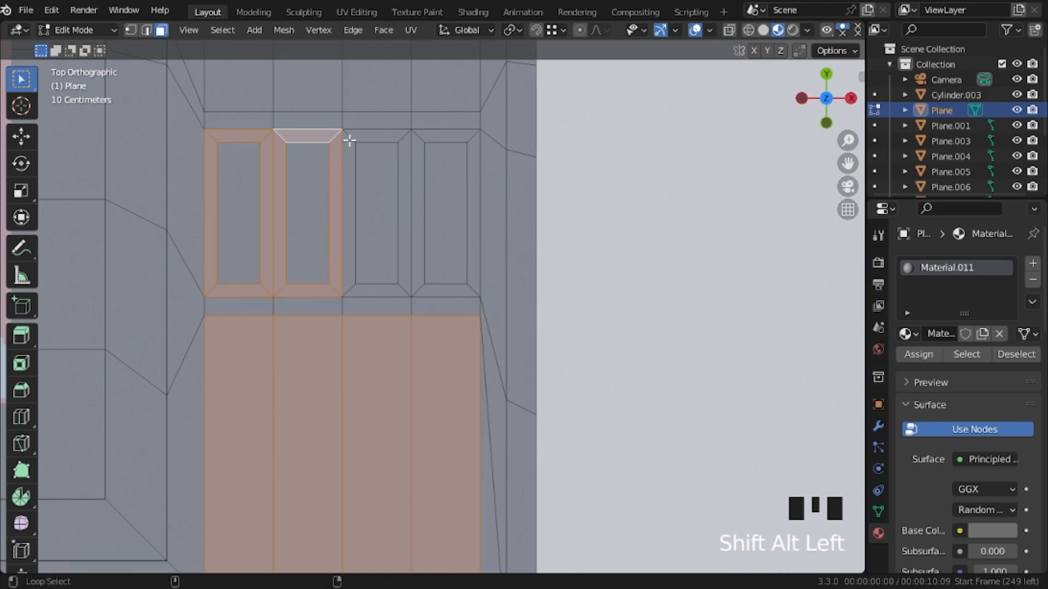
{"action": "left_click", "coordinate": [393, 138], "text": "alt+shift"}
{"action": "left_click", "coordinate": [418, 138], "text": "alt+shift"}
Step: Add the four road faces beyond the crosswalk to the selection and assign all selected faces to a second material slot
{"action": "middle_click_drag", "start_coordinate": [315, 279], "coordinate": [355, 395], "text": "shift"}
{"action": "left_click", "coordinate": [281, 159], "text": "shift"}
{"action": "left_click", "coordinate": [349, 164], "text": "shift"}
{"action": "left_click", "coordinate": [420, 164], "text": "shift"}
{"action": "left_click", "coordinate": [477, 178], "text": "shift"}
{"action": "middle_click_drag", "start_coordinate": [481, 163], "coordinate": [489, 105], "text": "shift"}
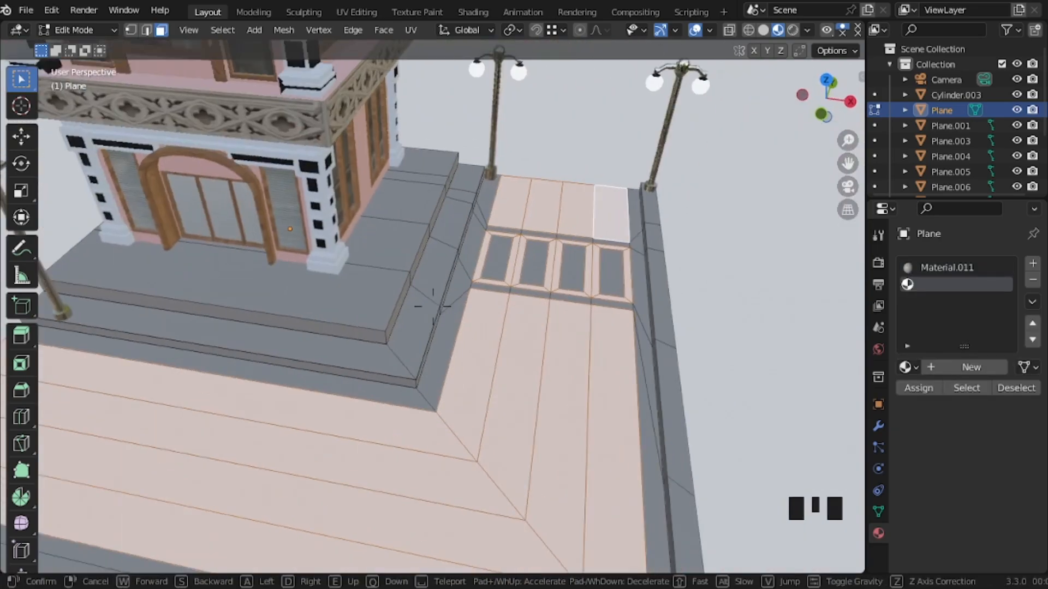
{"action": "middle_click_drag", "start_coordinate": [415, 305], "coordinate": [382, 284]}
Step: Create a new material in the ground's second slot and set its base color to 000000 for the road
{"action": "key", "text": "Tab"}
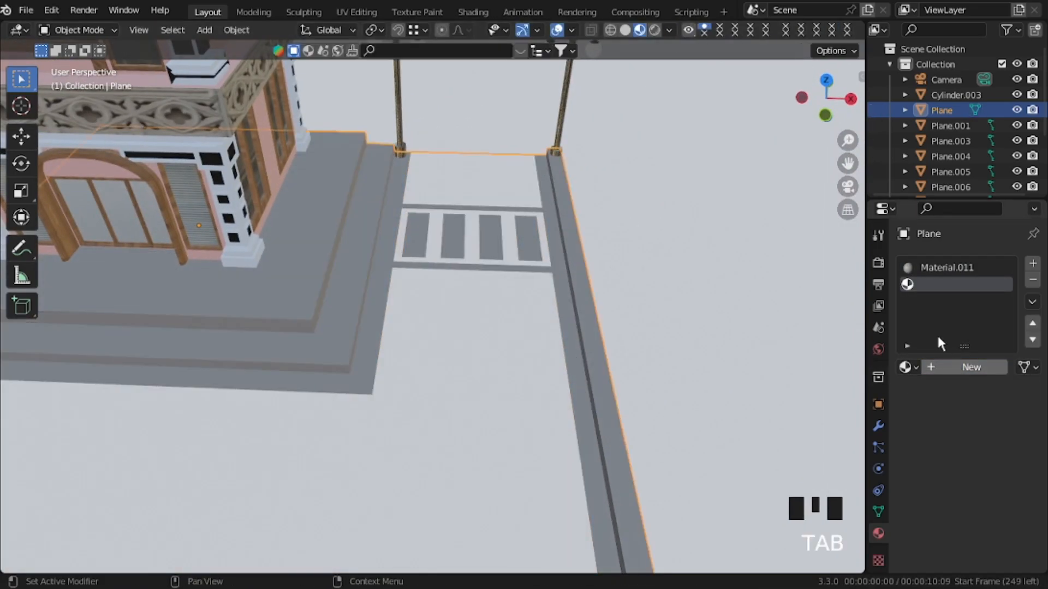
{"action": "left_click", "coordinate": [961, 367]}
{"action": "left_click", "coordinate": [992, 543]}
{"action": "left_click_drag", "start_coordinate": [1007, 375], "coordinate": [1005, 427]}
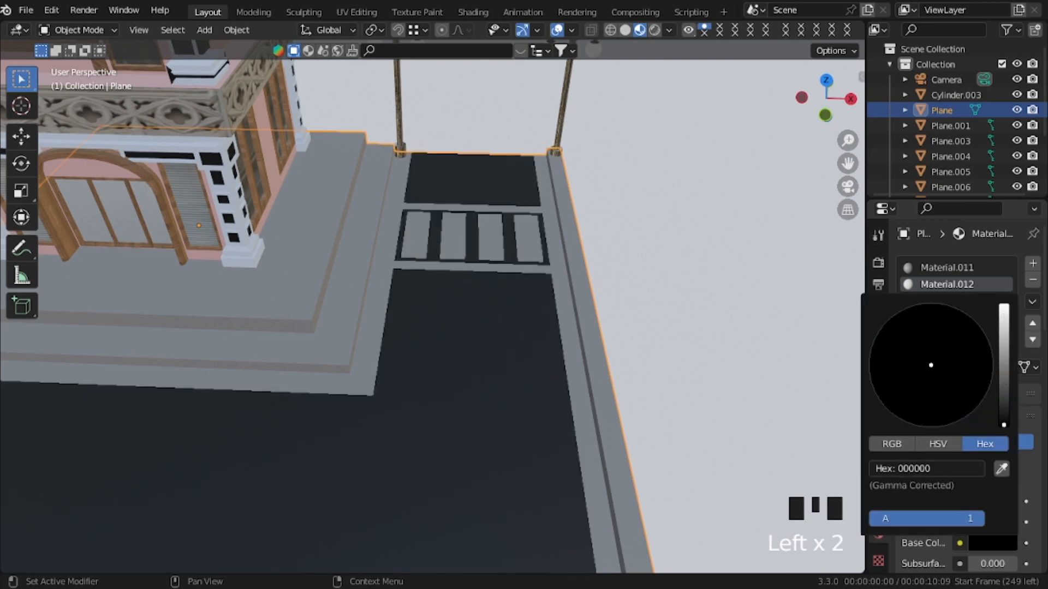
Step: In top view, select the narrow strips of ground faces bordering the road on its inner and outer sides
{"action": "key", "text": "Tab"}
{"action": "left_click", "coordinate": [397, 201]}
{"action": "key", "text": "Tab"}
{"action": "key", "text": "Tab"}
{"action": "key", "text": "KP_7"}
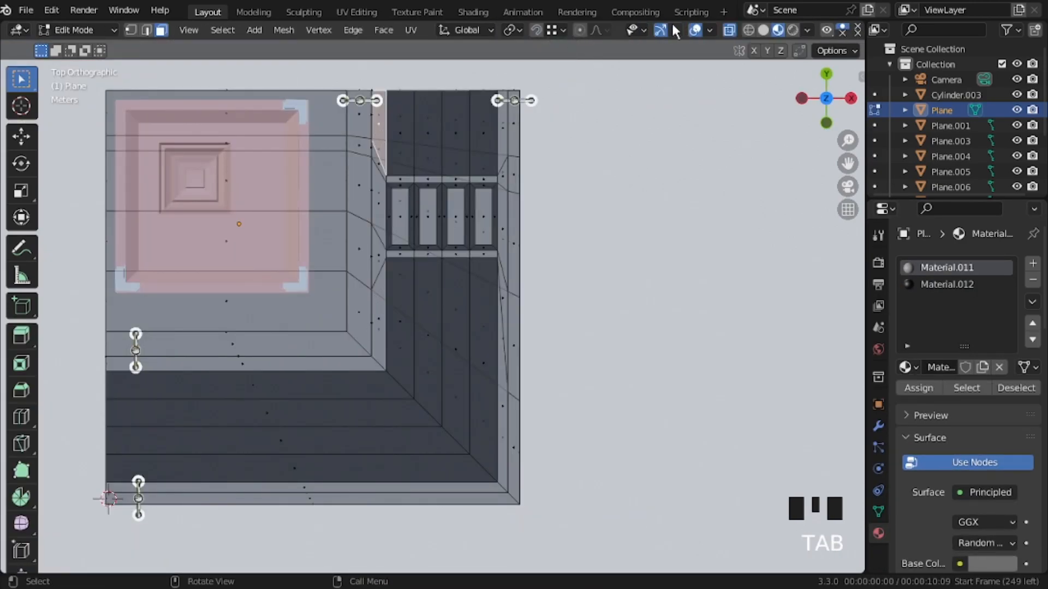
{"action": "left_click", "coordinate": [729, 30]}
{"action": "left_click", "coordinate": [379, 341], "text": "ctrl"}
{"action": "left_click", "coordinate": [180, 493], "text": "ctrl"}
{"action": "left_click", "coordinate": [195, 489], "text": "shift"}
{"action": "left_click", "coordinate": [505, 260], "text": "ctrl"}
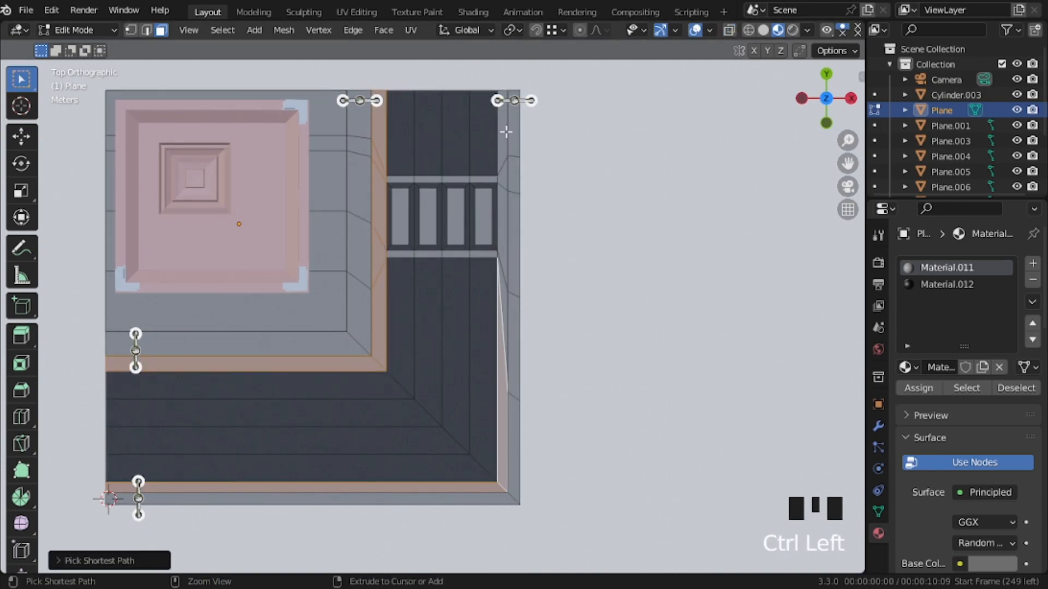
{"action": "left_click", "coordinate": [503, 130], "text": "ctrl"}
Step: Add the four inner crosswalk panels to the selected border strips
{"action": "left_click", "coordinate": [404, 215], "text": "shift"}
{"action": "key", "text": "KP_Add"}
{"action": "key", "text": "KP_Add"}
{"action": "key", "text": "KP_Add"}
{"action": "key", "text": "KP_Add"}
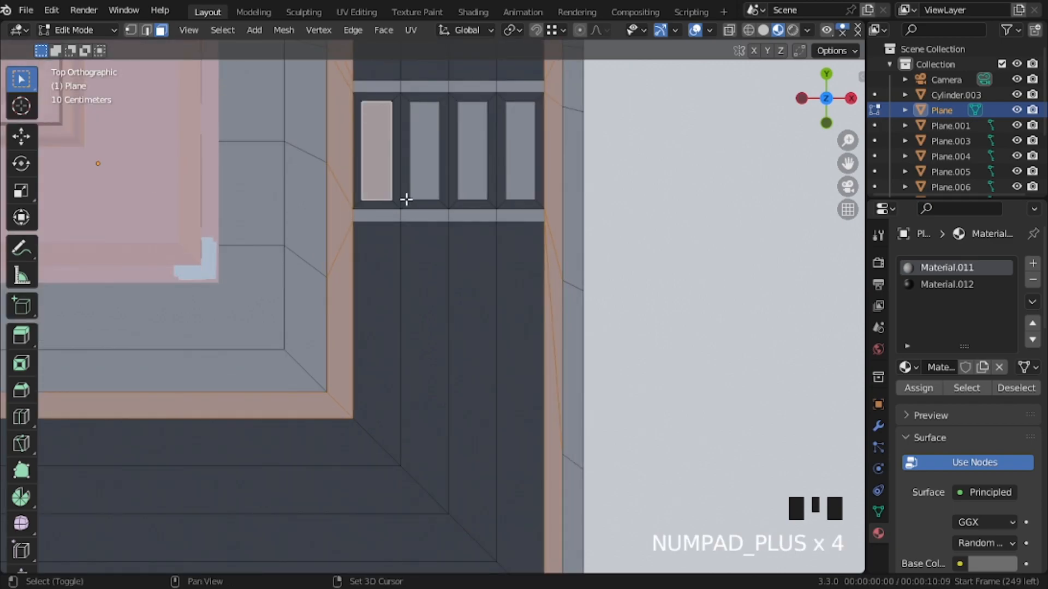
{"action": "left_click", "coordinate": [423, 164], "text": "shift"}
{"action": "left_click", "coordinate": [473, 164], "text": "shift"}
{"action": "left_click", "coordinate": [519, 191], "text": "shift"}
{"action": "left_click", "coordinate": [519, 191], "text": "shift"}
{"action": "left_click", "coordinate": [520, 194], "text": "shift"}
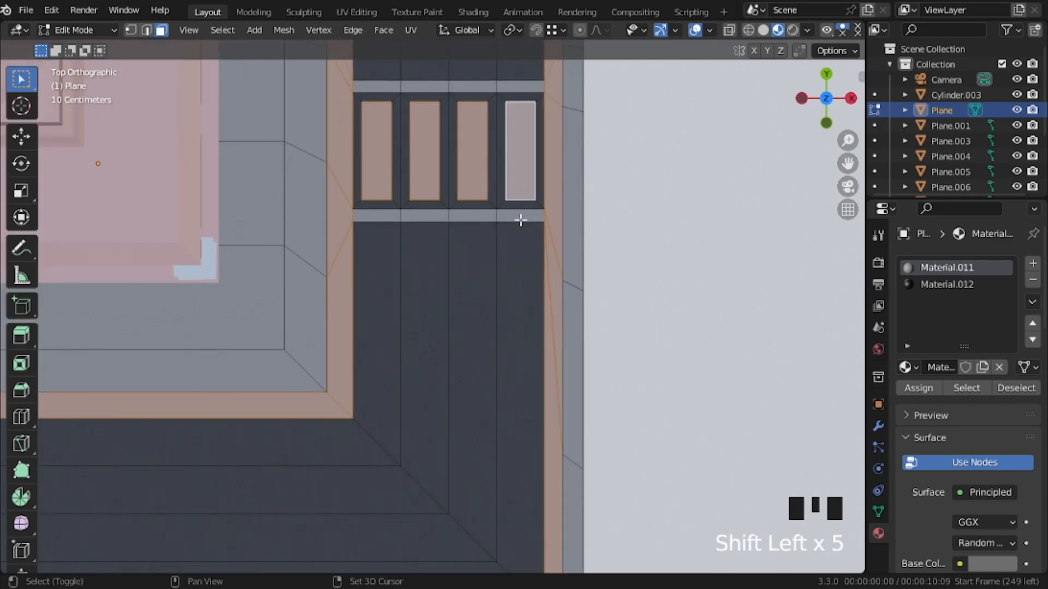
Step: Add the thin face strips across the road at both ends of the crosswalk to the selection
{"action": "left_click", "coordinate": [518, 215], "text": "shift"}
{"action": "left_click", "coordinate": [385, 218], "text": "ctrl"}
{"action": "middle_click_drag", "start_coordinate": [440, 209], "coordinate": [433, 251], "text": "shift"}
{"action": "left_click", "coordinate": [376, 129], "text": "shift"}
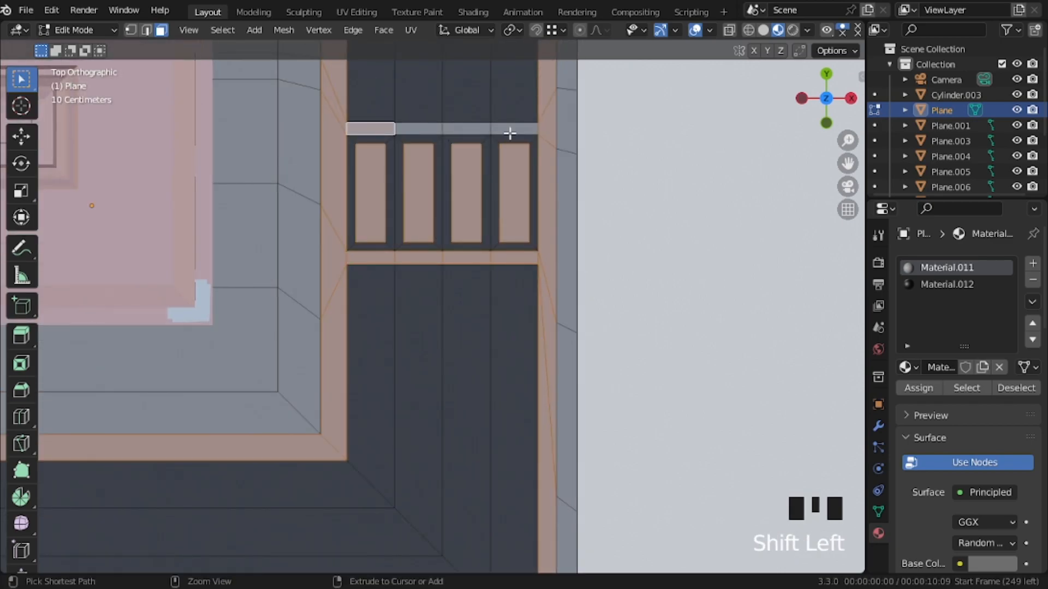
{"action": "left_click", "coordinate": [509, 133], "text": "ctrl"}
Step: Add a third material slot to the ground, assign the selected border and crosswalk faces to it, and create a new white material there
{"action": "left_click", "coordinate": [1032, 264]}
{"action": "left_click", "coordinate": [920, 388]}
{"action": "left_click", "coordinate": [945, 367]}
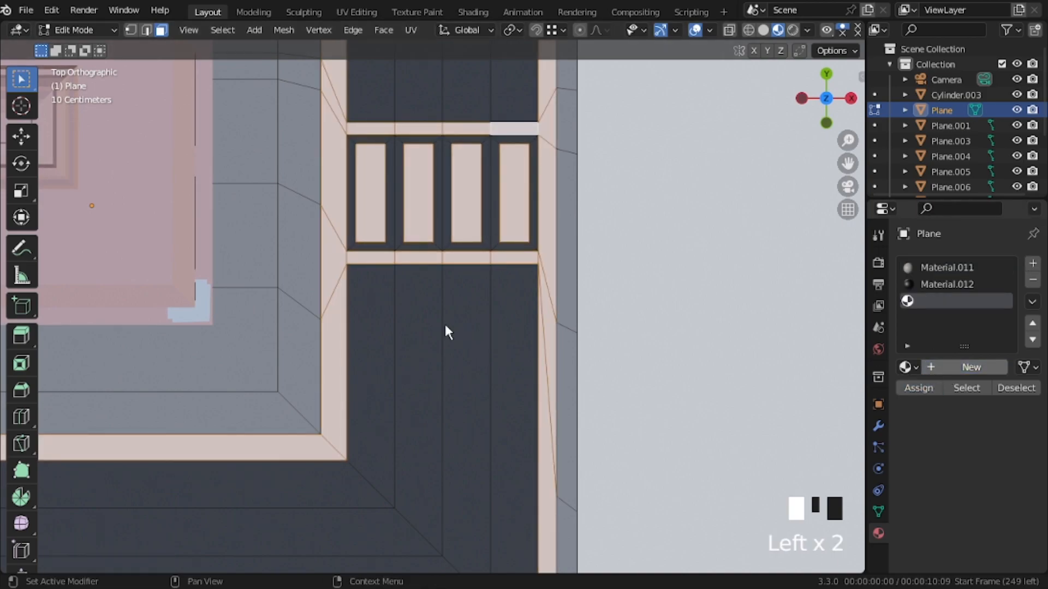
{"action": "scroll", "coordinate": [445, 325], "scroll_direction": "down", "scroll_amount": 3}
{"action": "middle_click_drag", "start_coordinate": [445, 325], "coordinate": [420, 158]}
{"action": "key", "text": "Tab"}
{"action": "key", "text": "shift+grave"}
{"action": "key", "text": "w"}
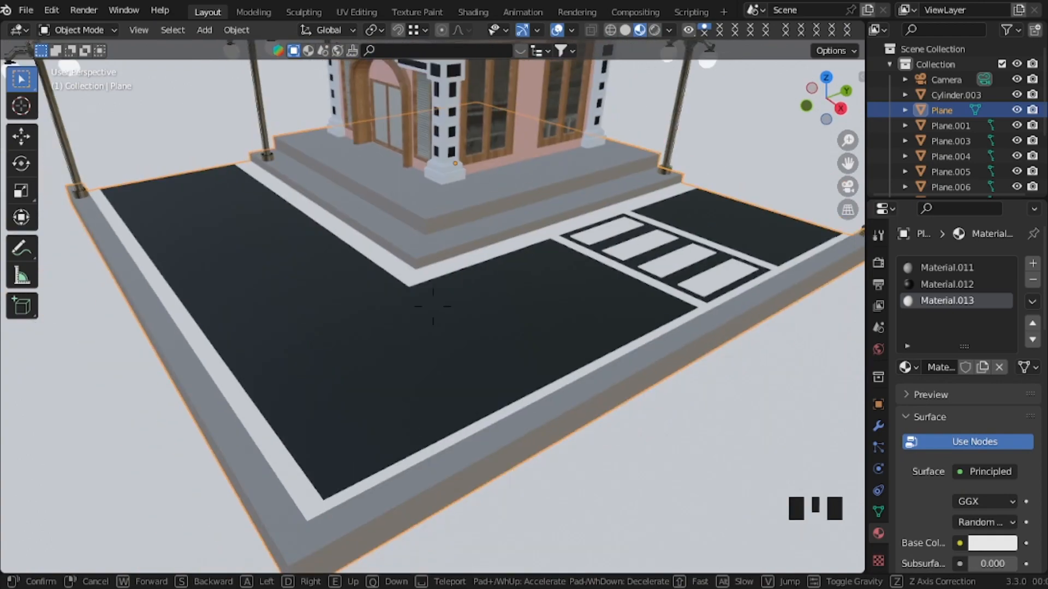
Step: Darken the base color of the ground's grey pavement material, Material.011
{"action": "key", "text": "KP_0"}
{"action": "left_click", "coordinate": [947, 267]}
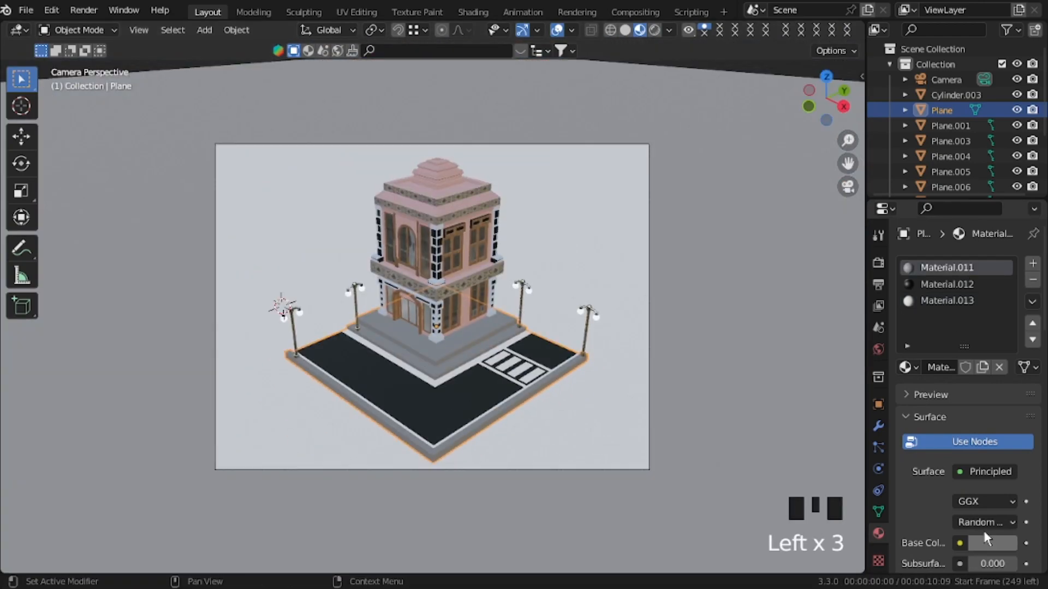
{"action": "left_click", "coordinate": [992, 543]}
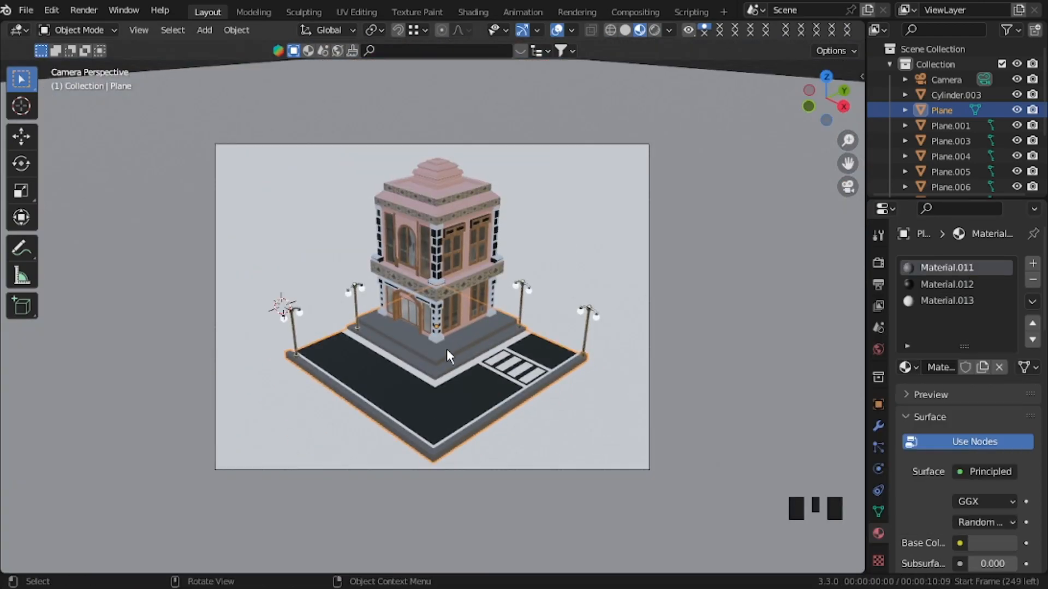
Step: Create a new material on the large backdrop plane and give it a dark purple base color
{"action": "left_click", "coordinate": [578, 396]}
{"action": "left_click", "coordinate": [974, 339]}
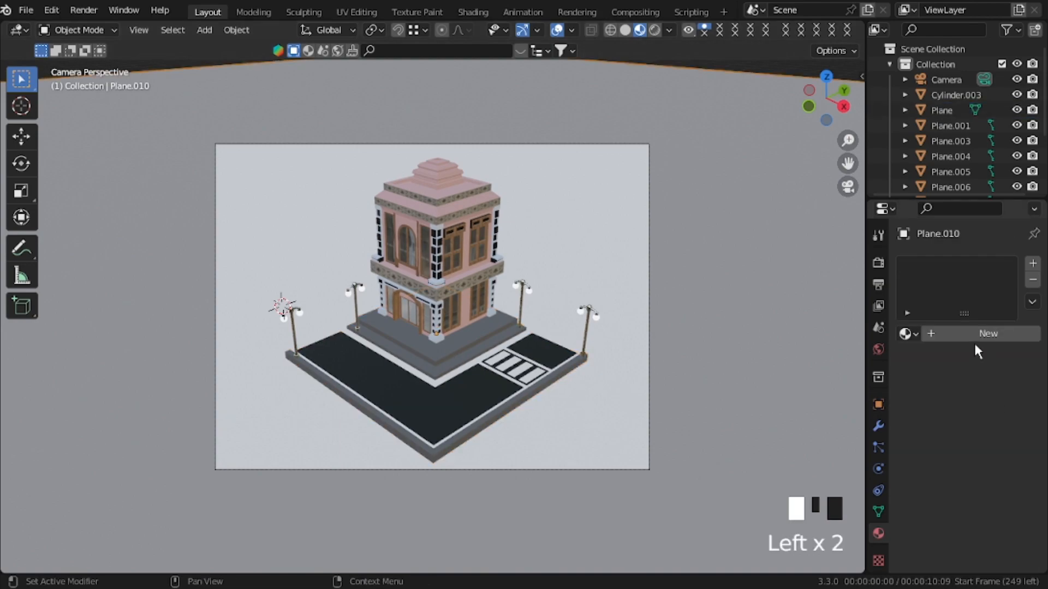
{"action": "left_click", "coordinate": [999, 508]}
{"action": "left_click", "coordinate": [992, 510]}
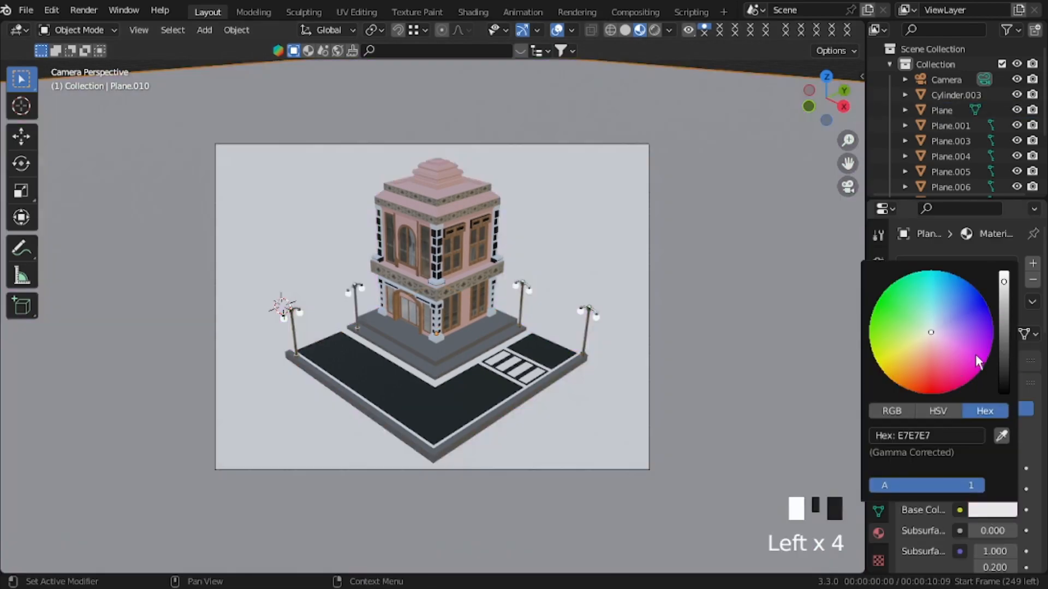
{"action": "left_click", "coordinate": [959, 359]}
{"action": "left_click", "coordinate": [1004, 353]}
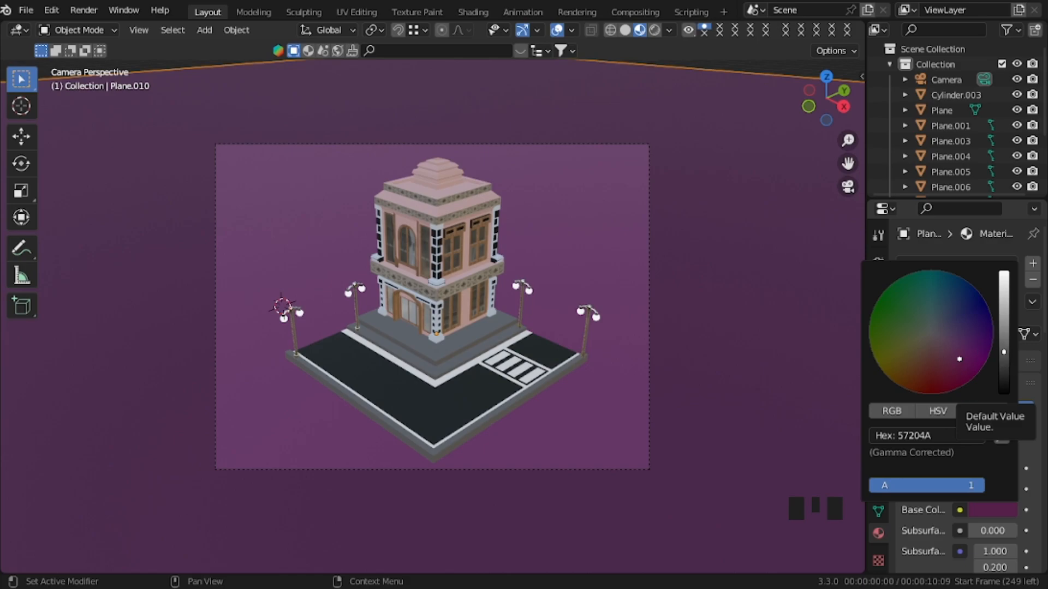
{"action": "left_click", "coordinate": [976, 348]}
{"action": "left_click", "coordinate": [965, 354]}
{"action": "left_click", "coordinate": [1007, 355]}
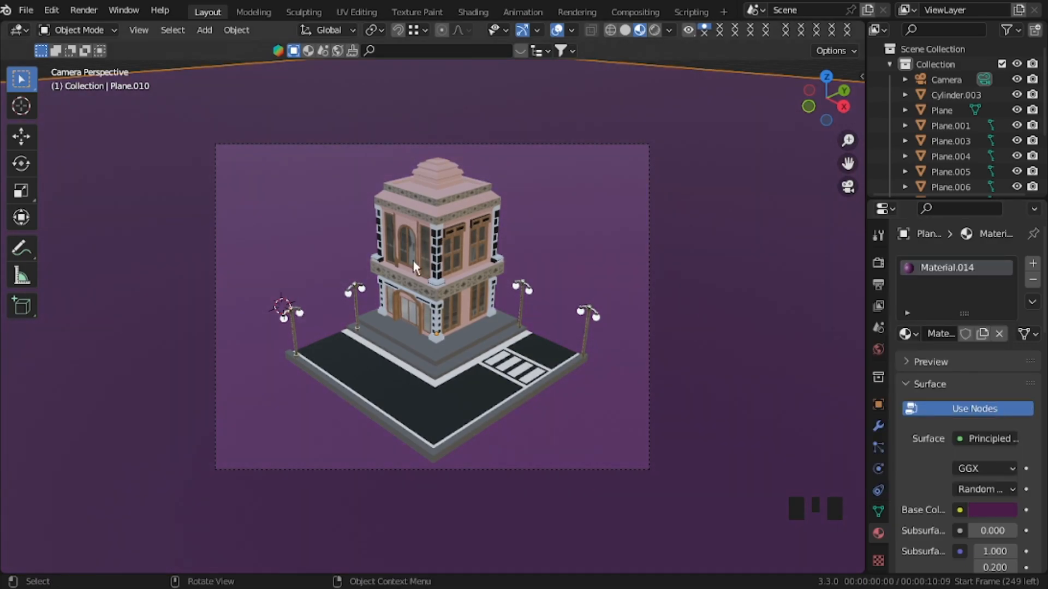
Step: In Edit Mode on the building, select the recessed face bands between the stepped roof tiers and the faces inside the topmost tier
{"action": "key", "text": "shift+grave"}
{"action": "key", "text": "e"}
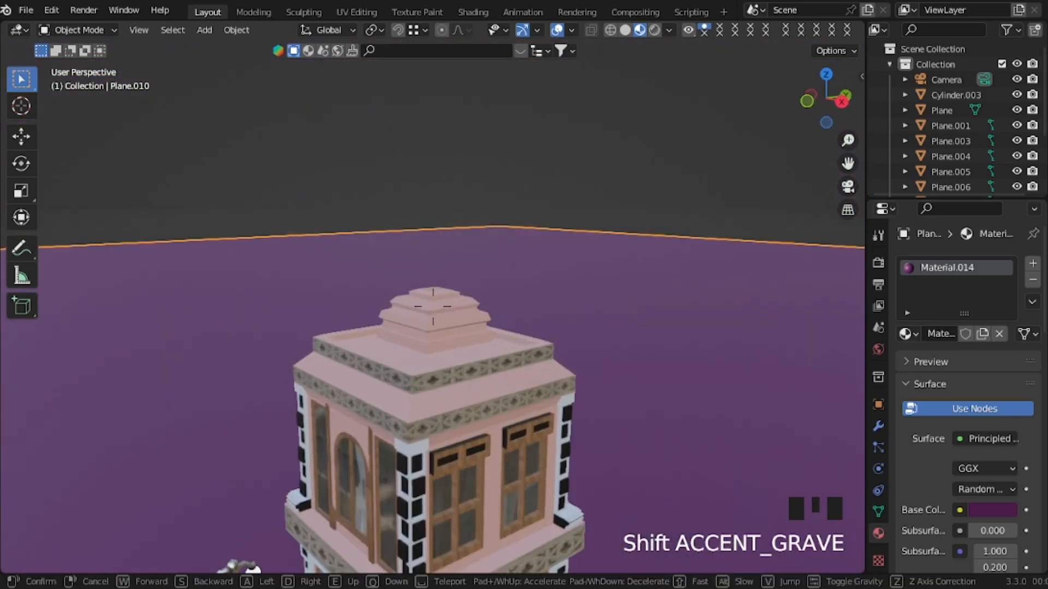
{"action": "key", "text": "w"}
{"action": "left_click", "coordinate": [427, 306]}
{"action": "key", "text": "Tab"}
{"action": "left_click", "coordinate": [427, 306]}
{"action": "key", "text": "Tab"}
{"action": "left_click", "coordinate": [427, 306]}
{"action": "key", "text": "Tab"}
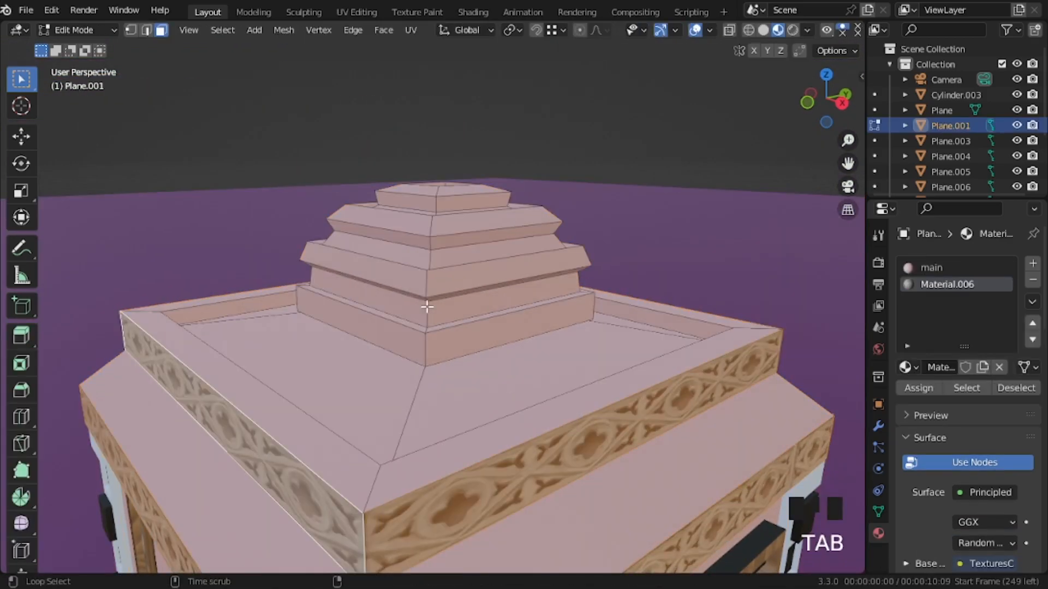
{"action": "left_click", "coordinate": [427, 306], "text": "alt"}
{"action": "left_click", "coordinate": [429, 259], "text": "alt+shift"}
{"action": "middle_click_drag", "start_coordinate": [435, 210], "coordinate": [441, 240]}
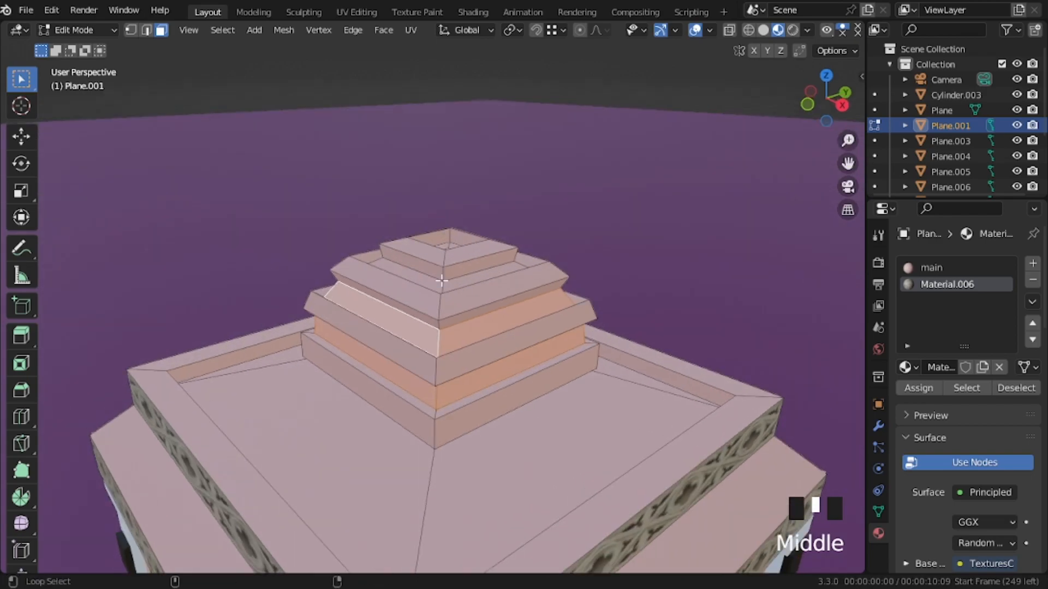
{"action": "left_click", "coordinate": [443, 256], "text": "alt+shift"}
{"action": "left_click", "coordinate": [447, 246], "text": "shift"}
{"action": "left_click", "coordinate": [453, 246], "text": "shift"}
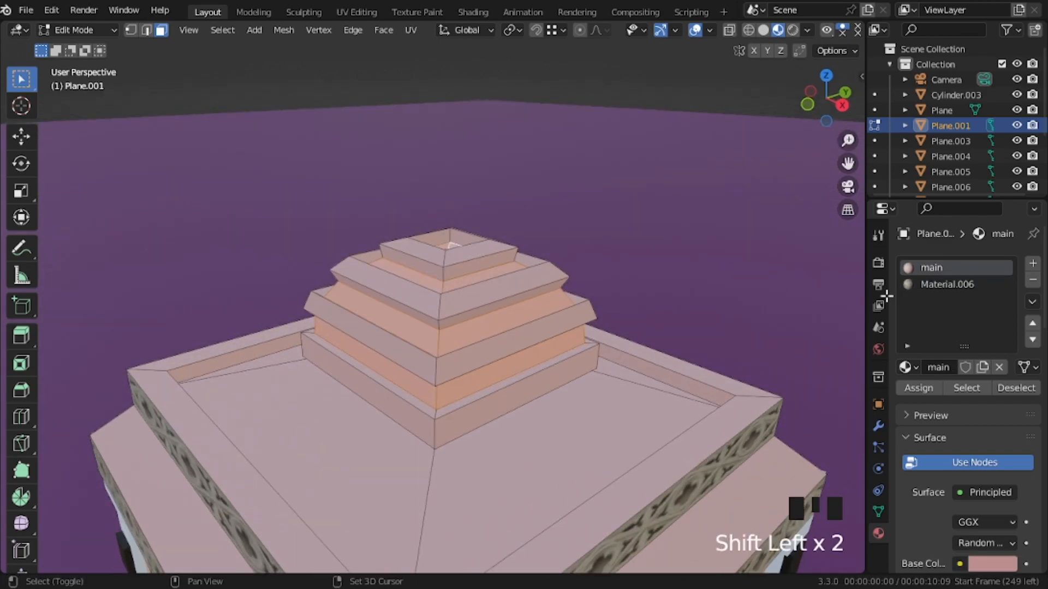
Step: Assign the selected roof faces to a new third material slot and create a material there with base color 000000
{"action": "left_click", "coordinate": [1032, 263]}
{"action": "left_click", "coordinate": [931, 388]}
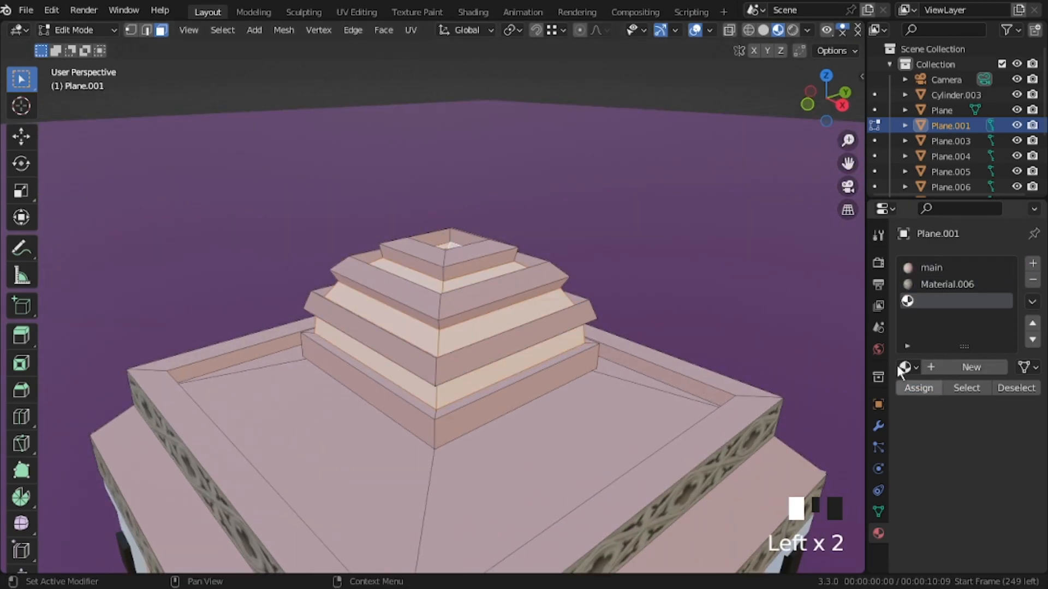
{"action": "left_click", "coordinate": [964, 365]}
{"action": "left_click", "coordinate": [981, 562]}
{"action": "left_click_drag", "start_coordinate": [997, 408], "coordinate": [915, 428]}
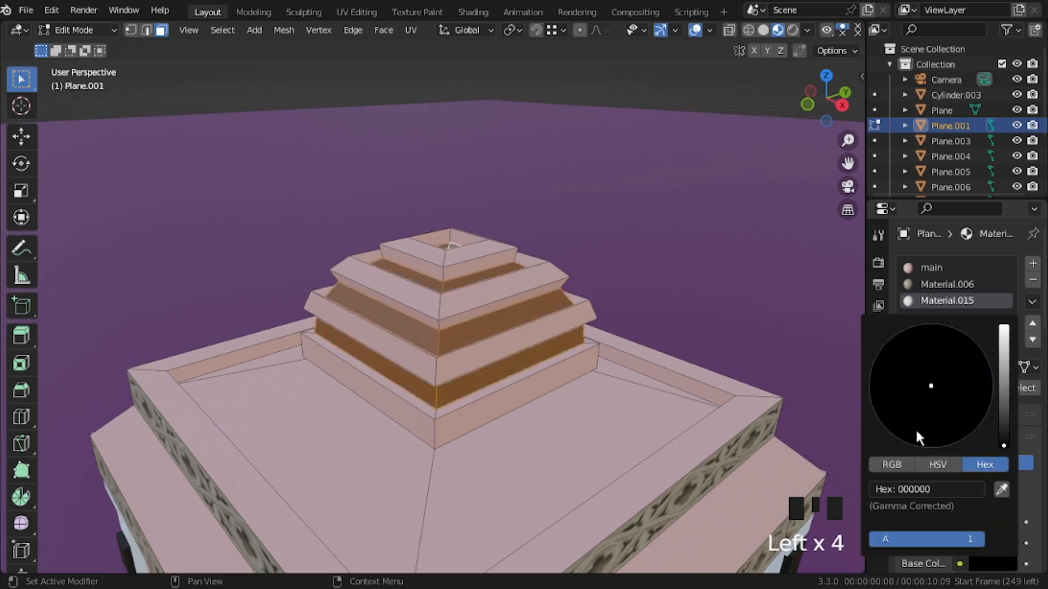
{"action": "key", "text": "Tab"}
Step: Select the roof faces surrounding the stepped tiers and assign the black Material.015 to them
{"action": "key", "text": "Tab"}
{"action": "left_click", "coordinate": [534, 431]}
{"action": "left_click", "coordinate": [425, 492], "text": "alt"}
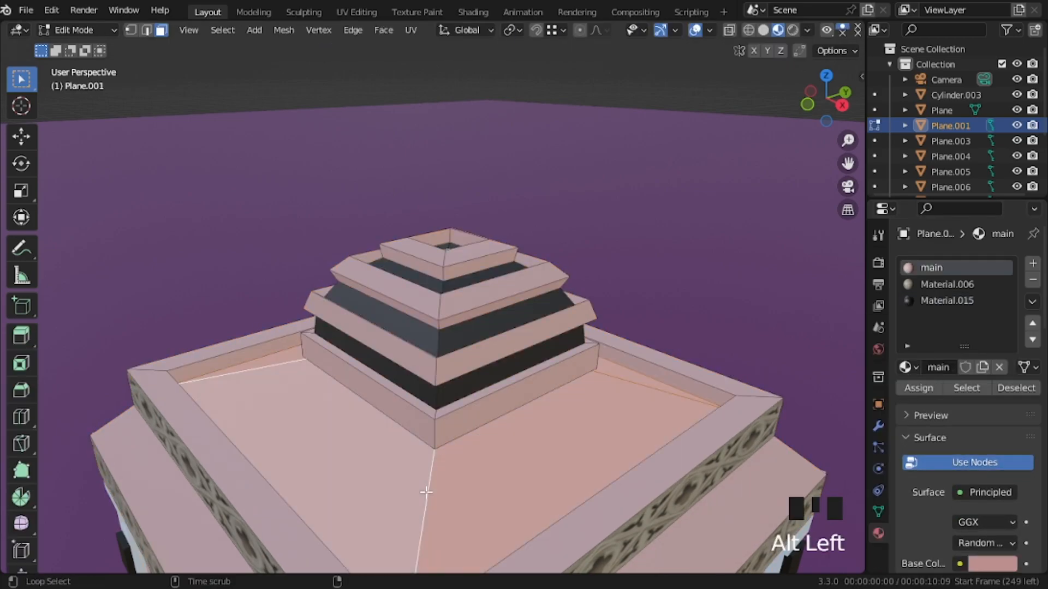
{"action": "left_click", "coordinate": [948, 302]}
{"action": "left_click", "coordinate": [919, 388]}
{"action": "key", "text": "Tab"}
Step: Select the top rim faces of the roof parapet and add a fourth material slot to the building
{"action": "middle_click_drag", "start_coordinate": [653, 451], "coordinate": [556, 469]}
{"action": "key", "text": "Tab"}
{"action": "left_click", "coordinate": [439, 544], "text": "alt"}
{"action": "left_click", "coordinate": [1033, 264]}
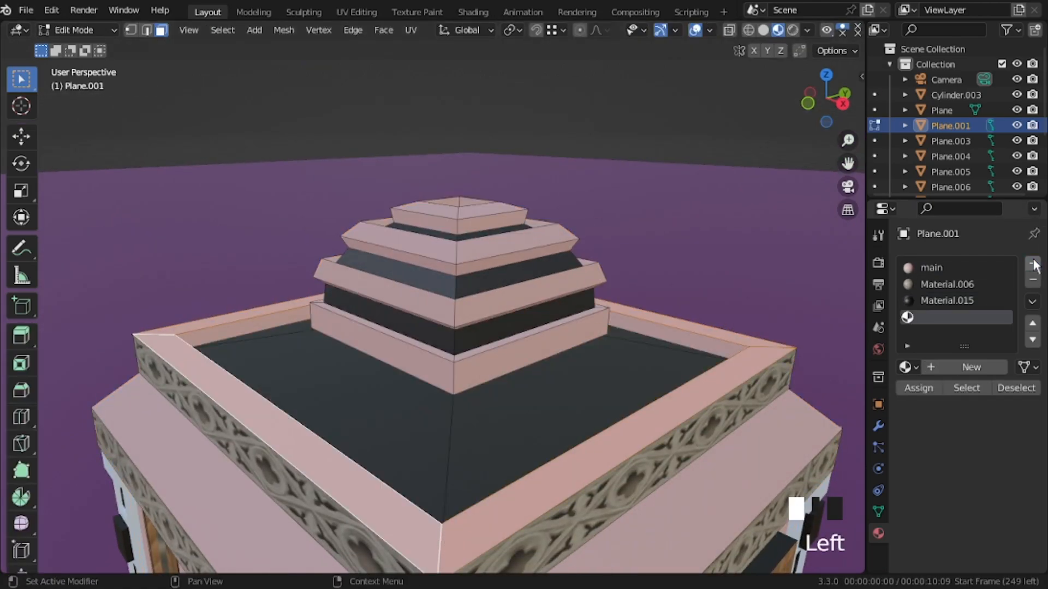
Step: Try the black Material.015 on the selected parapet rim faces
{"action": "left_click", "coordinate": [948, 301]}
{"action": "left_click", "coordinate": [918, 388]}
{"action": "key", "text": "Tab"}
{"action": "key", "text": "shift+grave"}
{"action": "key", "text": "Tab"}
{"action": "key", "text": "Tab"}
Step: Assign the parapet rim faces to the empty fourth slot and create a new white material in it
{"action": "left_click", "coordinate": [922, 319]}
{"action": "left_click", "coordinate": [930, 386]}
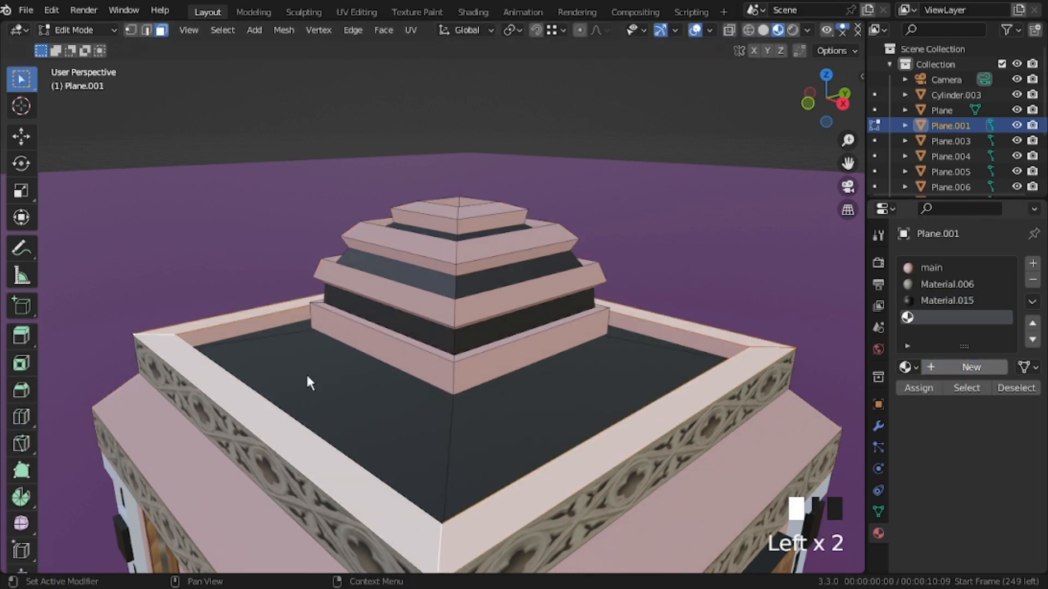
{"action": "left_click", "coordinate": [966, 367]}
{"action": "key", "text": "Tab"}
Step: Return to the camera view and snap the 3D cursor to the world origin
{"action": "key", "text": "shift+grave"}
{"action": "key", "text": "KP_0"}
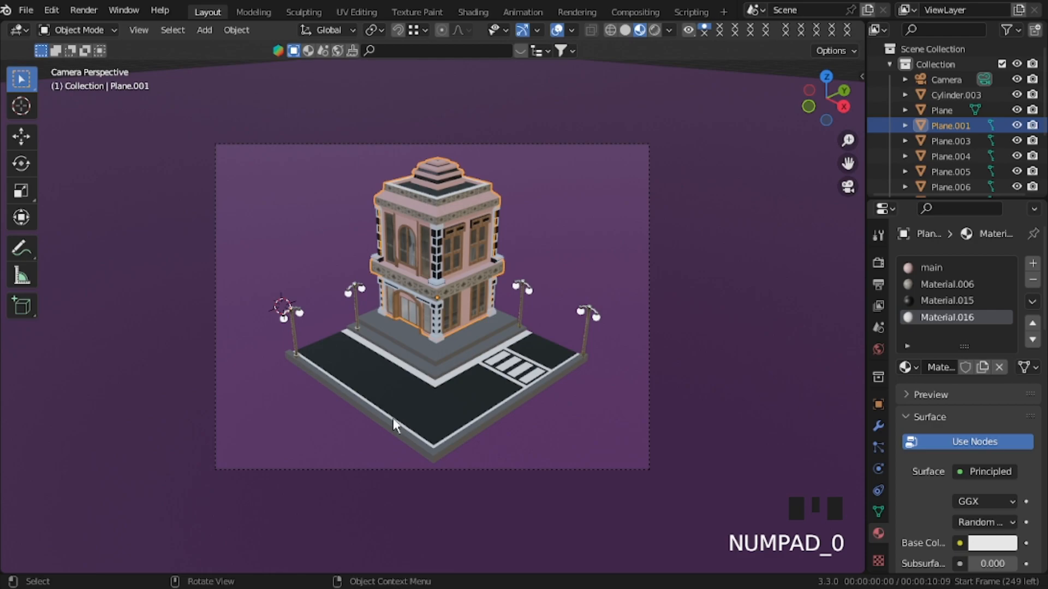
{"action": "key", "text": "shift+s"}
{"action": "left_click", "coordinate": [342, 465]}
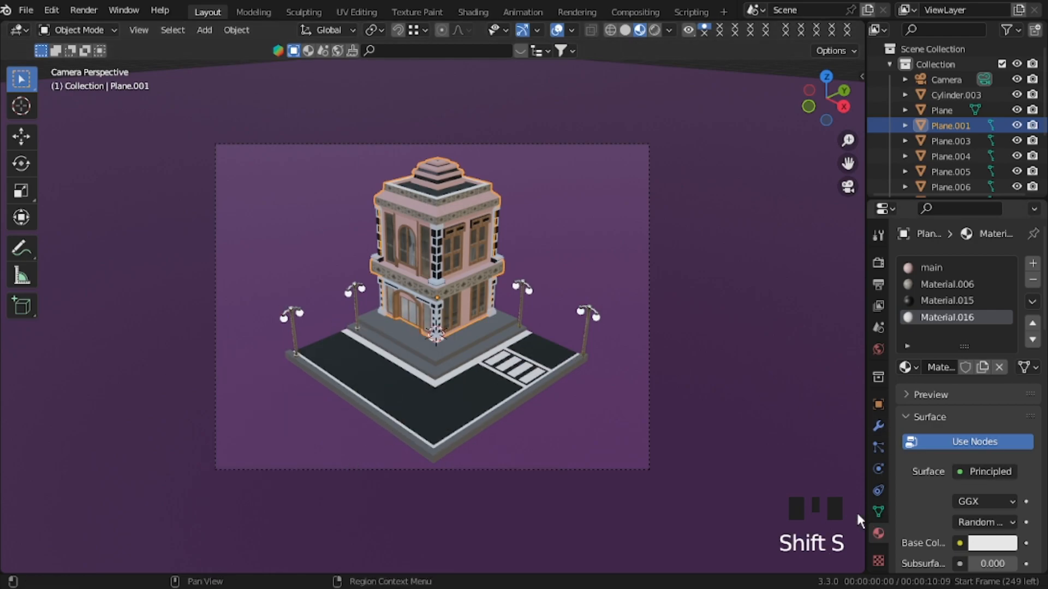
Step: Switch the viewport to rendered shading and fly the camera slightly to reframe the building centrally with all four lamp posts in frame
{"action": "left_click", "coordinate": [655, 30]}
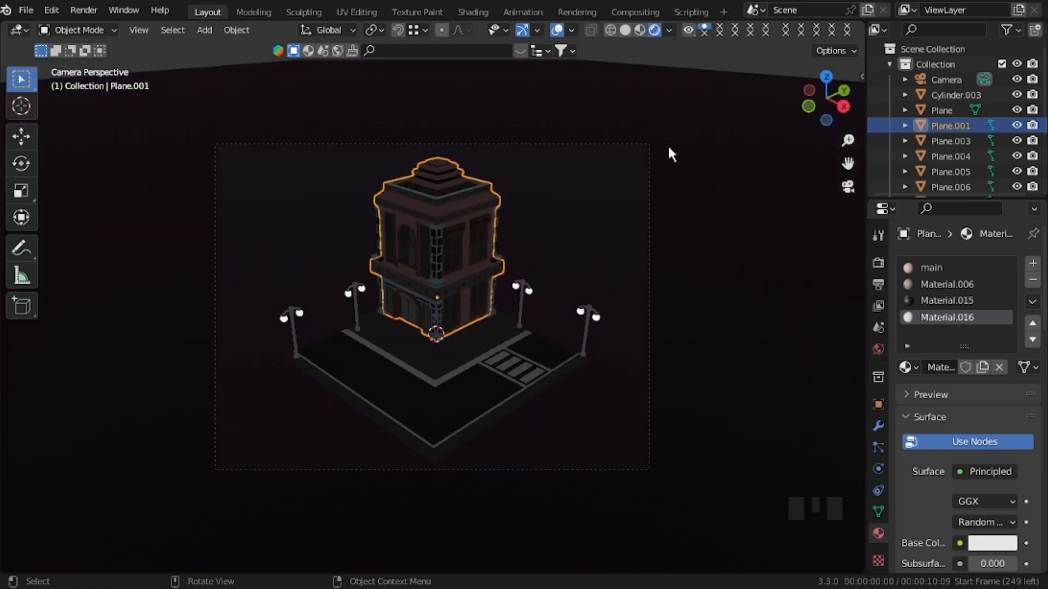
{"action": "key", "text": "shift+grave"}
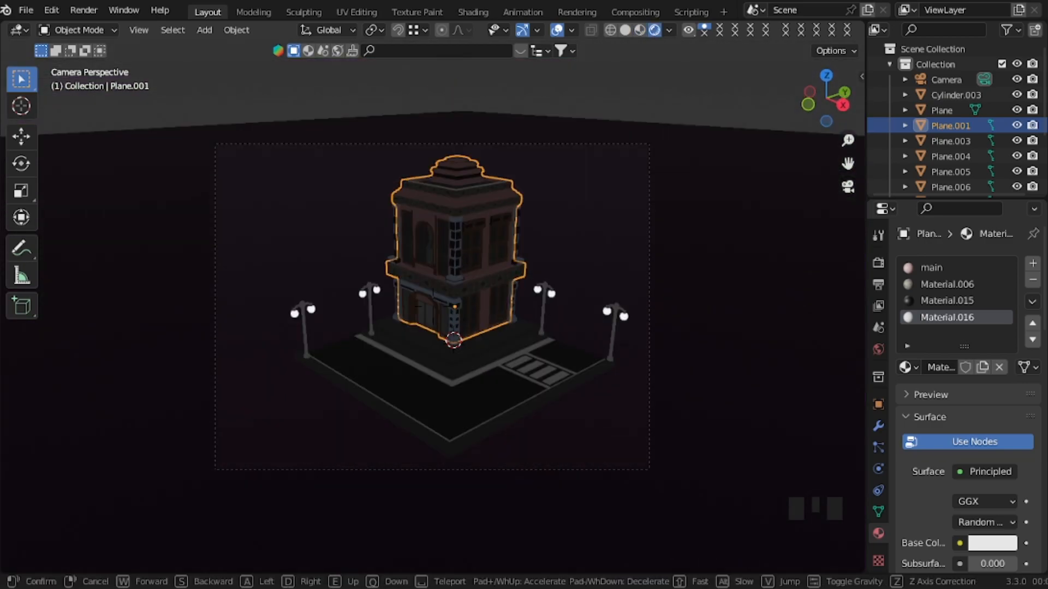
{"action": "key", "text": "w"}
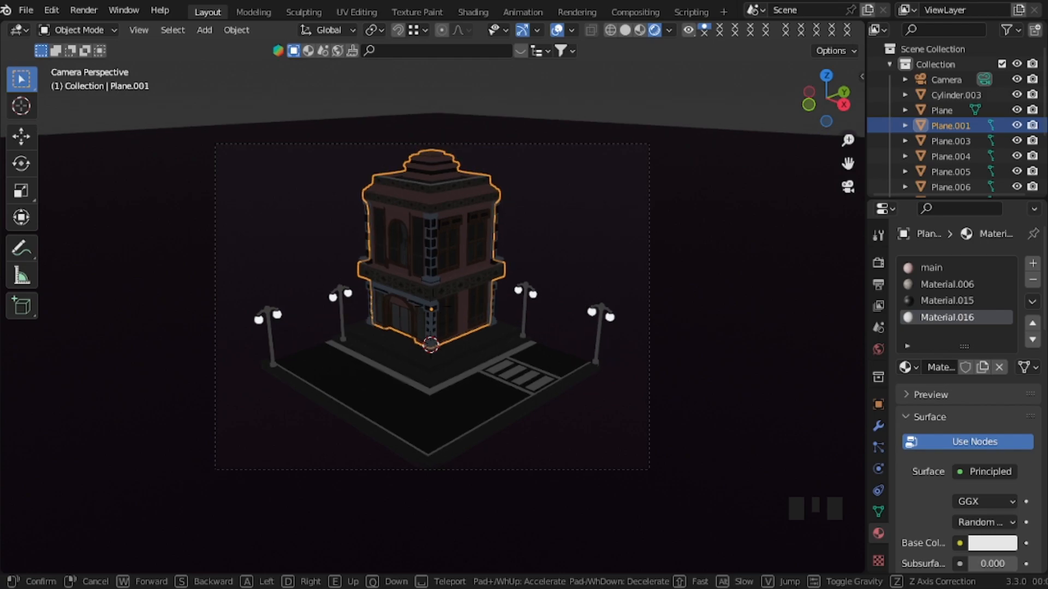
{"action": "key", "text": "s"}
{"action": "key", "text": "a"}
{"action": "key", "text": "q"}
{"action": "key", "text": "a"}
{"action": "key", "text": "e"}
{"action": "key", "text": "d"}
{"action": "key", "text": "s"}
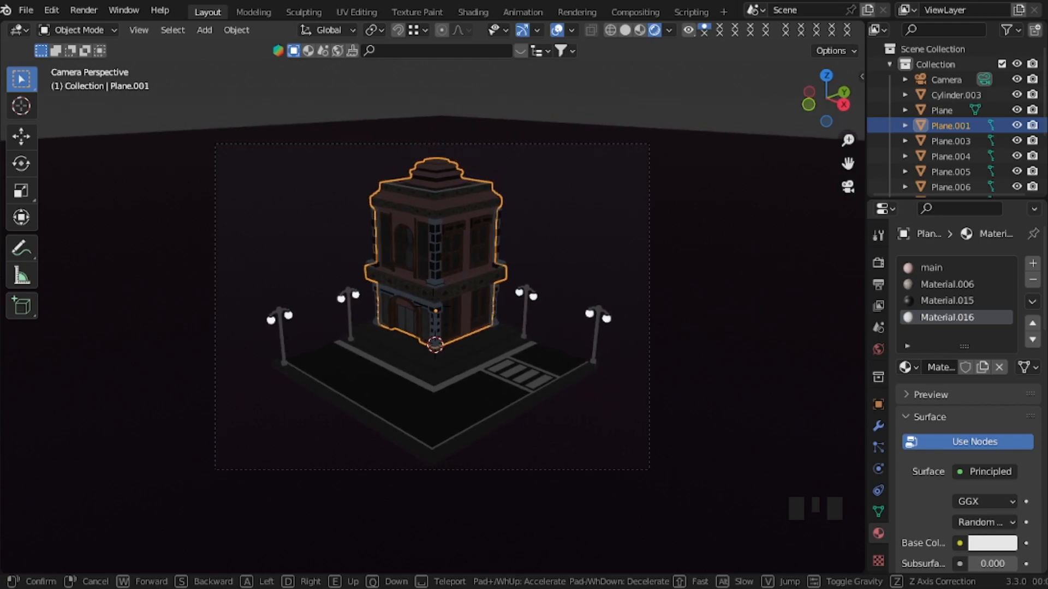
{"action": "left_click", "coordinate": [547, 365]}
Step: Add an area light at the 3D cursor and set its shape to Disk and its size to 8 m
{"action": "key", "text": "shift+a"}
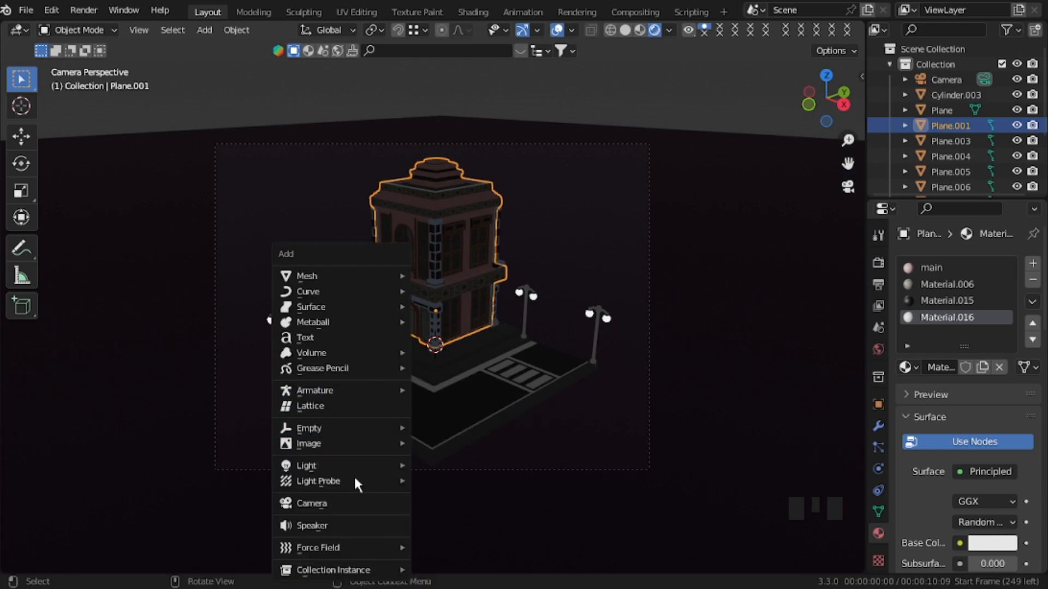
{"action": "mouse_move", "coordinate": [354, 467]}
{"action": "left_click", "coordinate": [449, 516]}
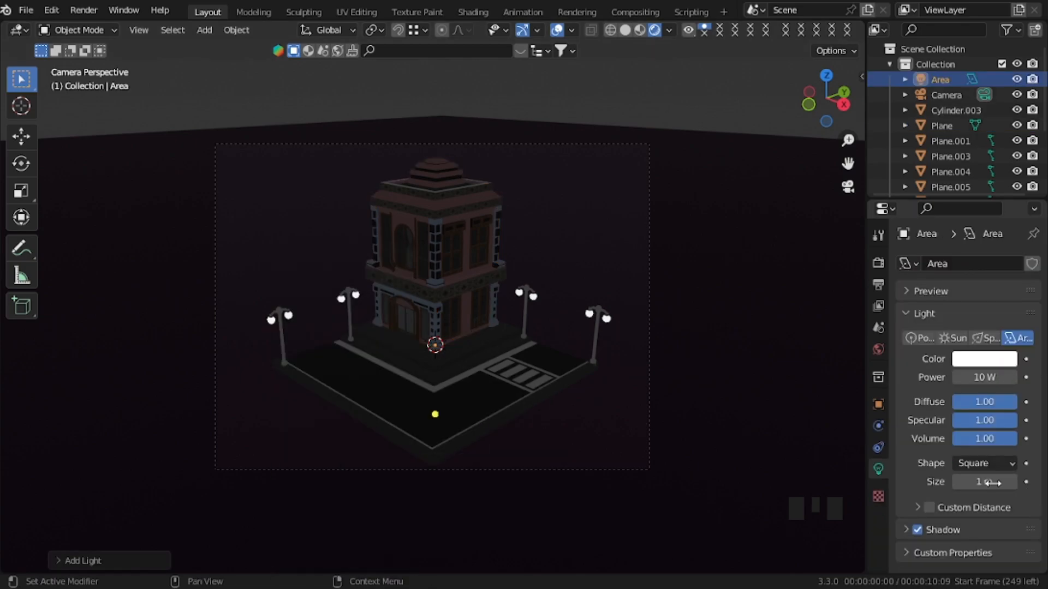
{"action": "left_click_drag", "start_coordinate": [983, 482], "coordinate": [998, 482]}
{"action": "left_click", "coordinate": [977, 463]}
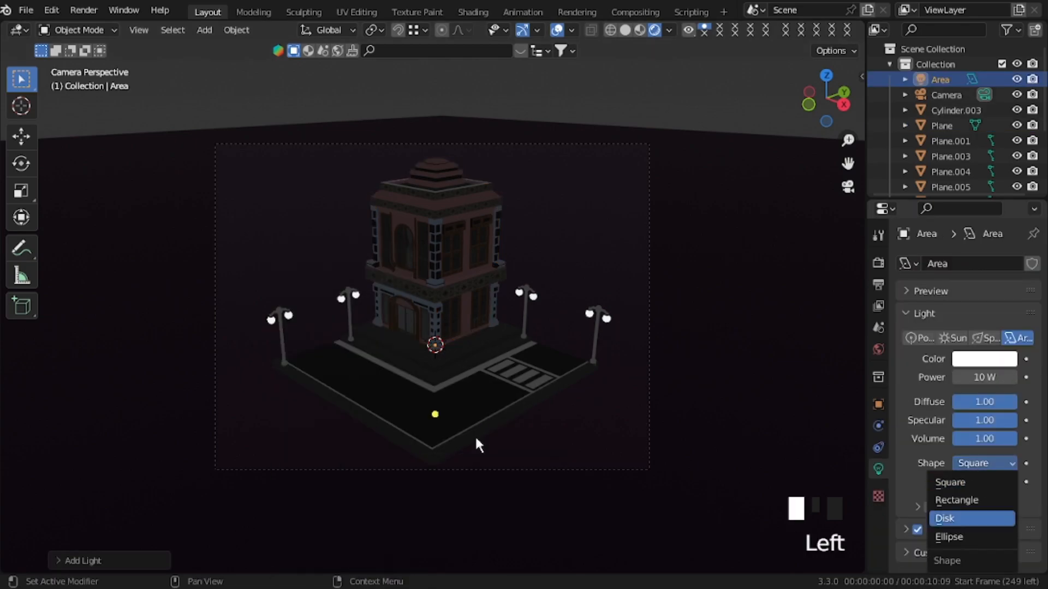
{"action": "left_click", "coordinate": [972, 482]}
Step: Move the area light straight up along Z to just above the building's roof
{"action": "key", "text": "g"}
{"action": "key", "text": "z"}
{"action": "left_click", "coordinate": [461, 146]}
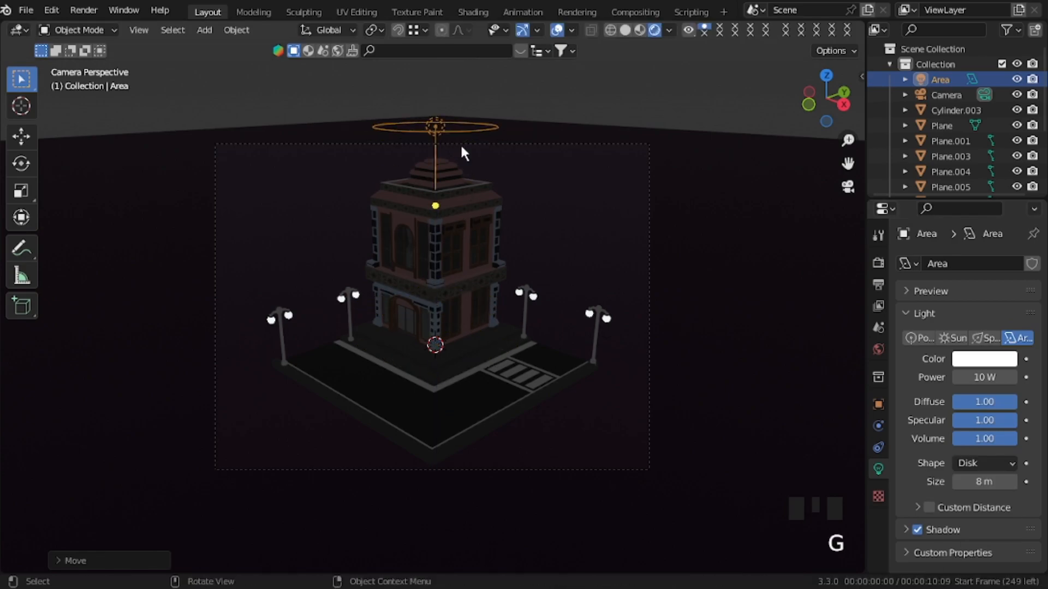
Step: Set the pivot point to 3D Cursor, rotate the area light 45° about X, and position it beside the building's upper part, aimed at the facade
{"action": "left_click", "coordinate": [373, 30]}
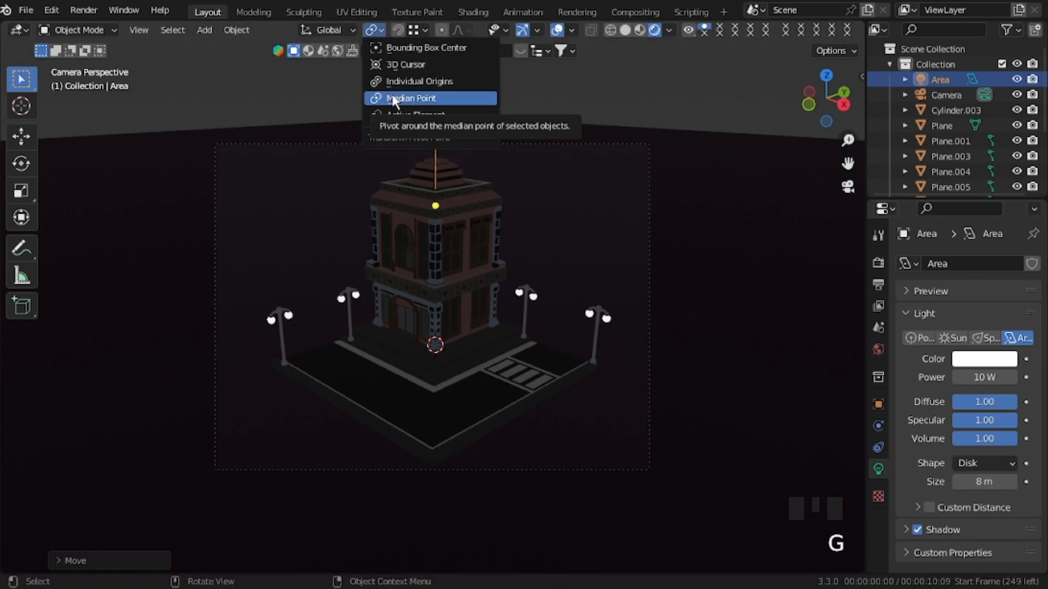
{"action": "left_click", "coordinate": [382, 61]}
{"action": "left_click", "coordinate": [401, 138]}
{"action": "key", "text": "r"}
{"action": "key", "text": "y"}
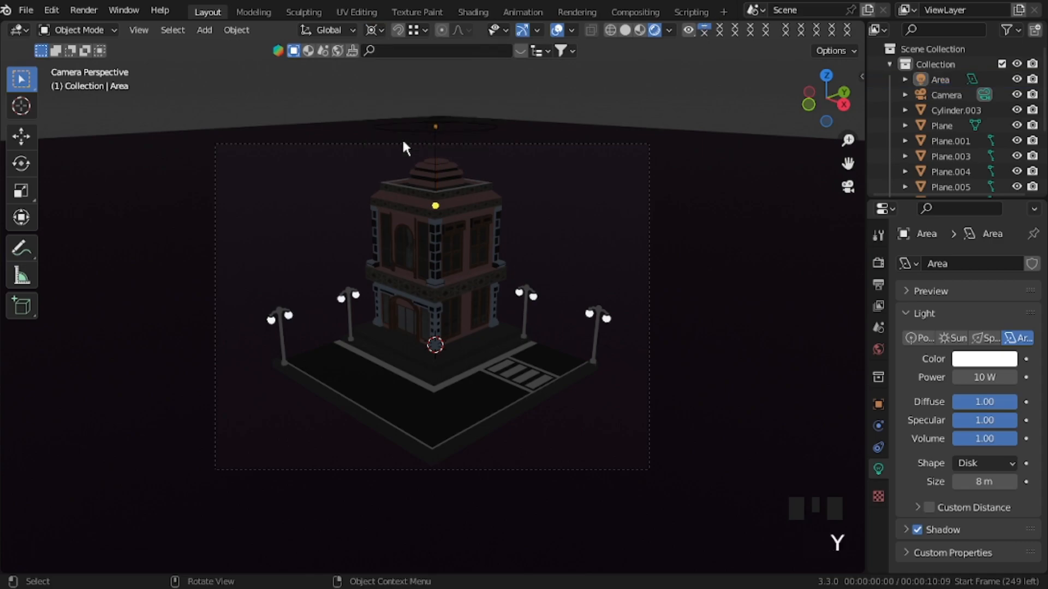
{"action": "left_click", "coordinate": [496, 110]}
{"action": "type", "text": "rx45"}
{"action": "key", "text": "Return"}
{"action": "key", "text": "g"}
{"action": "left_click", "coordinate": [373, 160]}
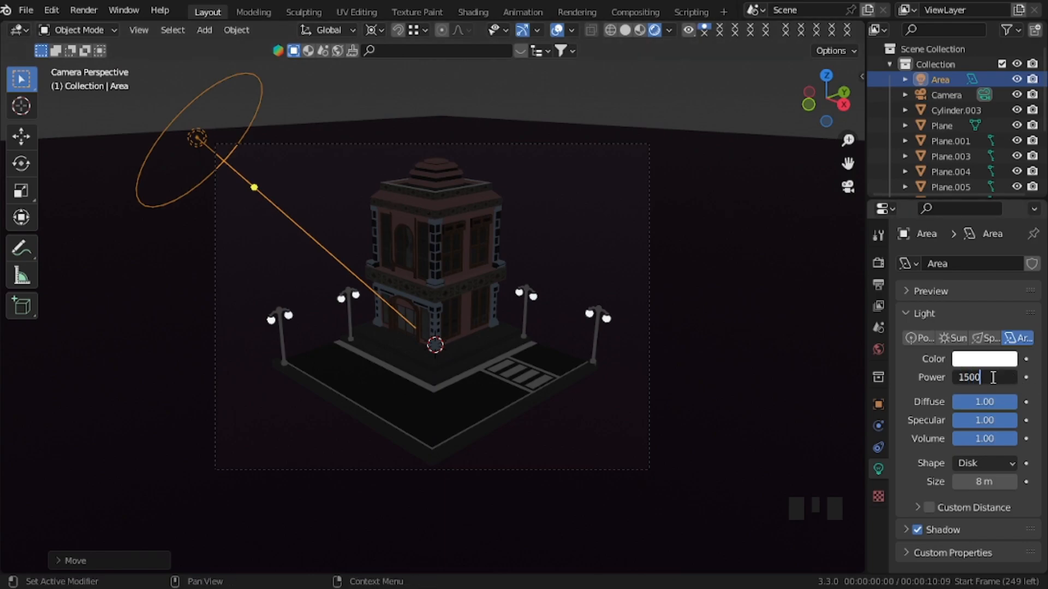
Step: Set the area light's power to 2000 W and its color to light blue 8C95FF
{"action": "key", "text": "Return"}
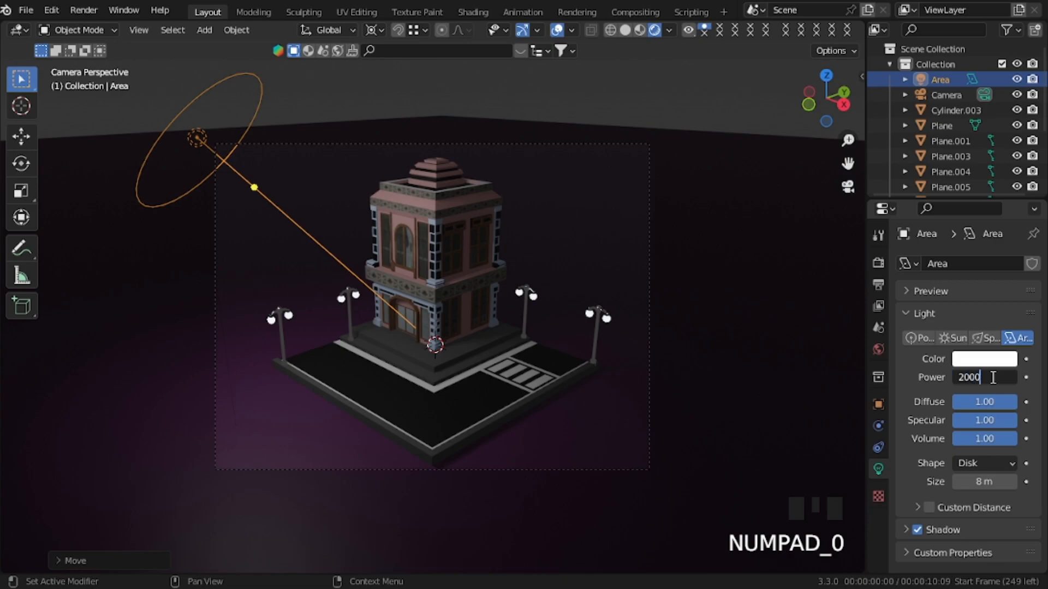
{"action": "left_click", "coordinate": [984, 358]}
{"action": "left_click_drag", "start_coordinate": [952, 194], "coordinate": [954, 181]}
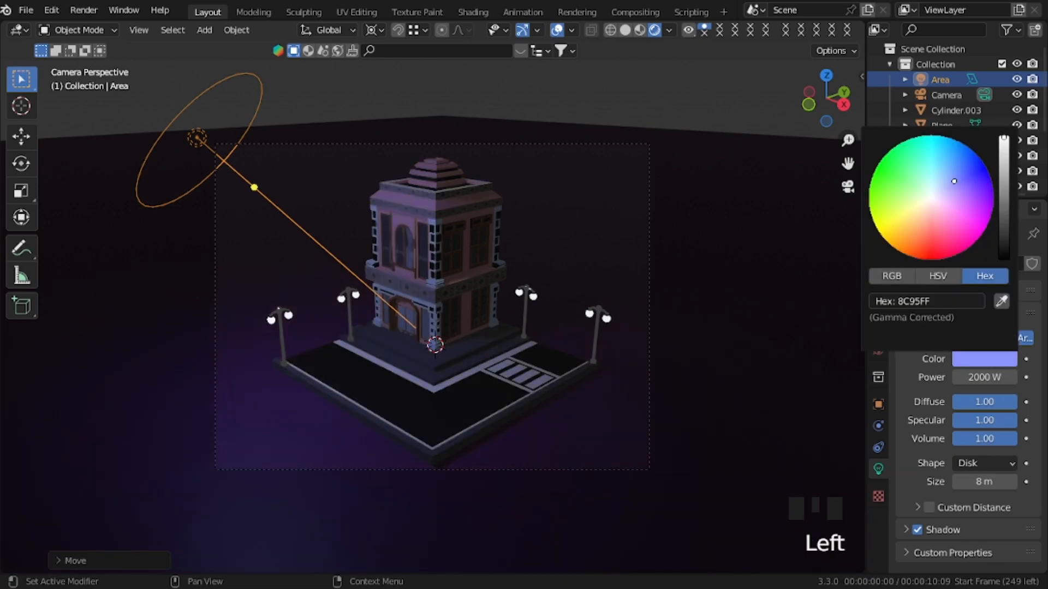
Step: Duplicate the area light in place and rotate the copy about Z around the 3D cursor to the building's other front side
{"action": "key", "text": "shift+d"}
{"action": "key", "text": "Escape"}
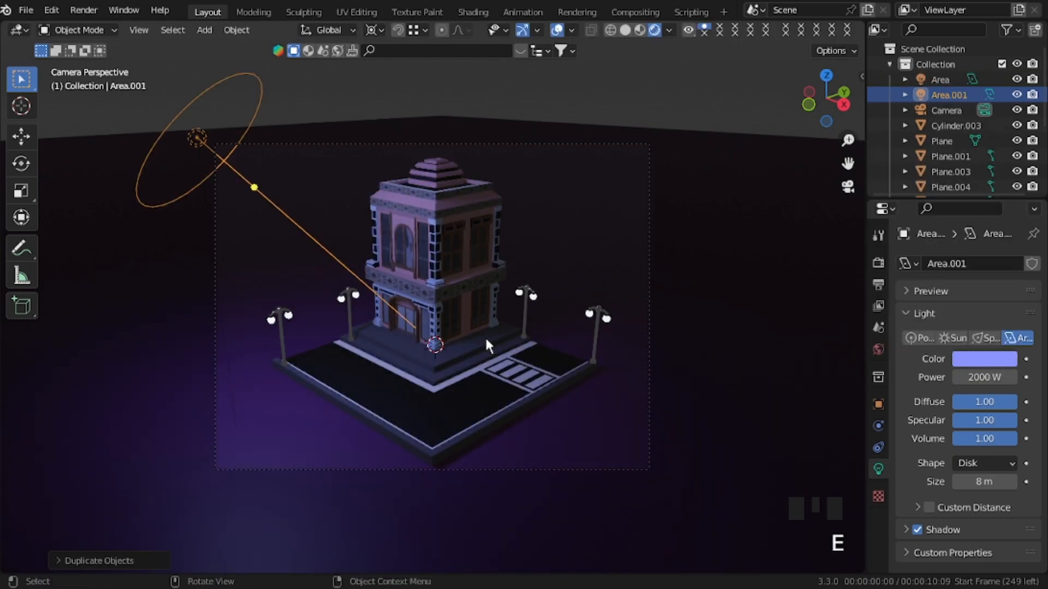
{"action": "key", "text": "z"}
{"action": "key", "text": "r"}
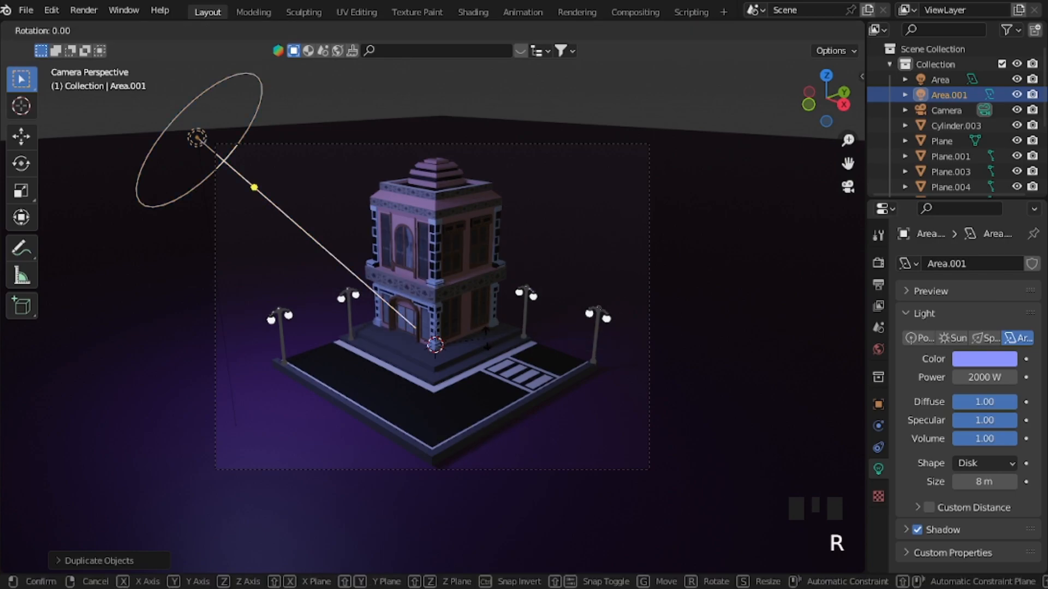
{"action": "left_click", "coordinate": [494, 336]}
Step: Change the duplicated area light's color to a light sky blue
{"action": "left_click", "coordinate": [984, 359]}
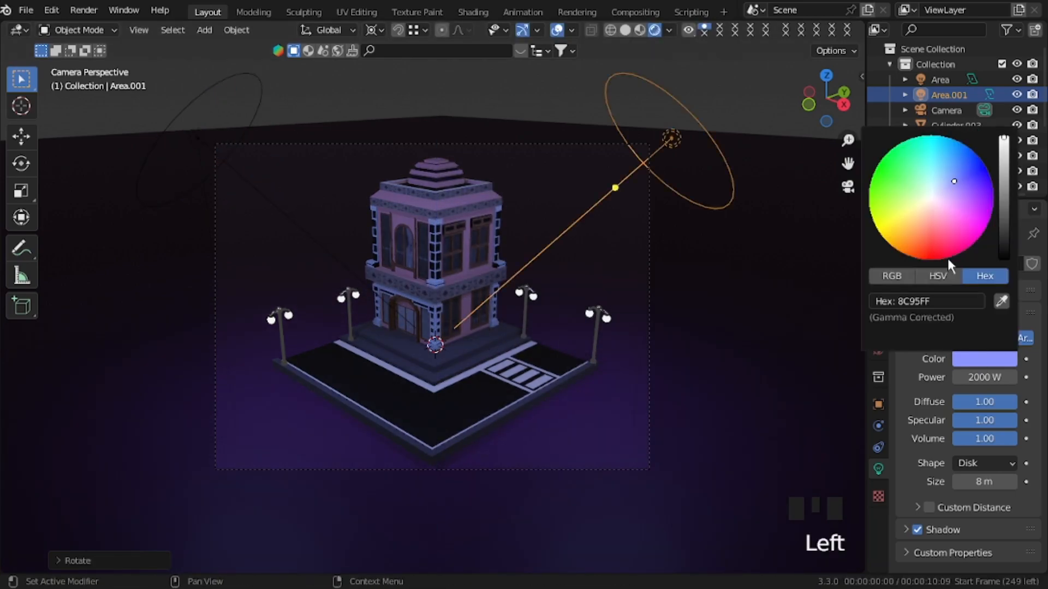
{"action": "left_click", "coordinate": [947, 173]}
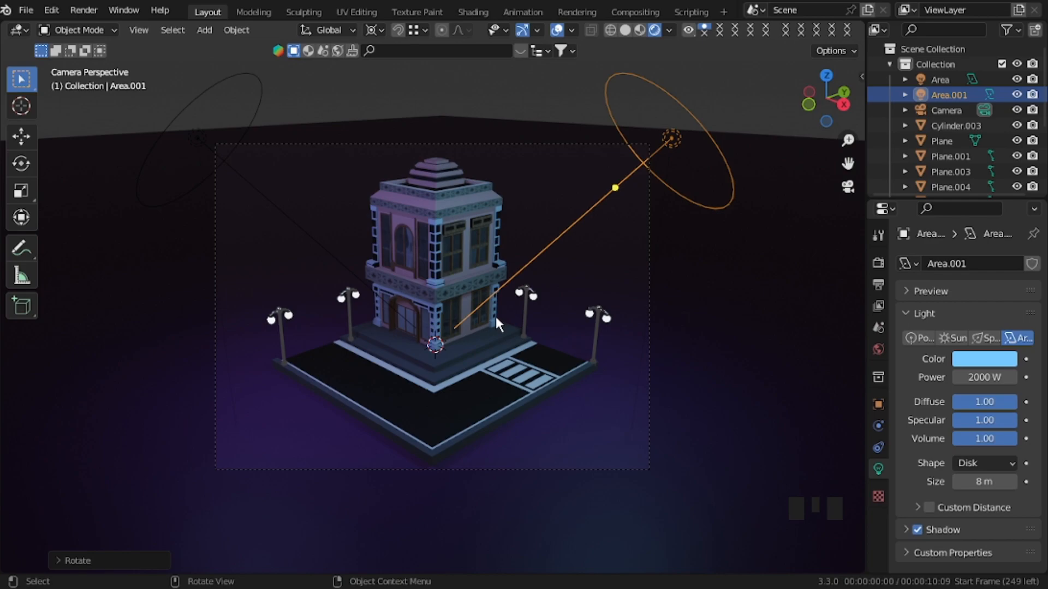
Step: Duplicate the sky-blue light in place and rotate the copy -45° about Z around the 3D cursor, facing the building's front corner
{"action": "key", "text": "shift+d"}
{"action": "type", "text": "r9"}
{"action": "key", "text": "Escape"}
{"action": "type", "text": "rz45-"}
{"action": "key", "text": "Return"}
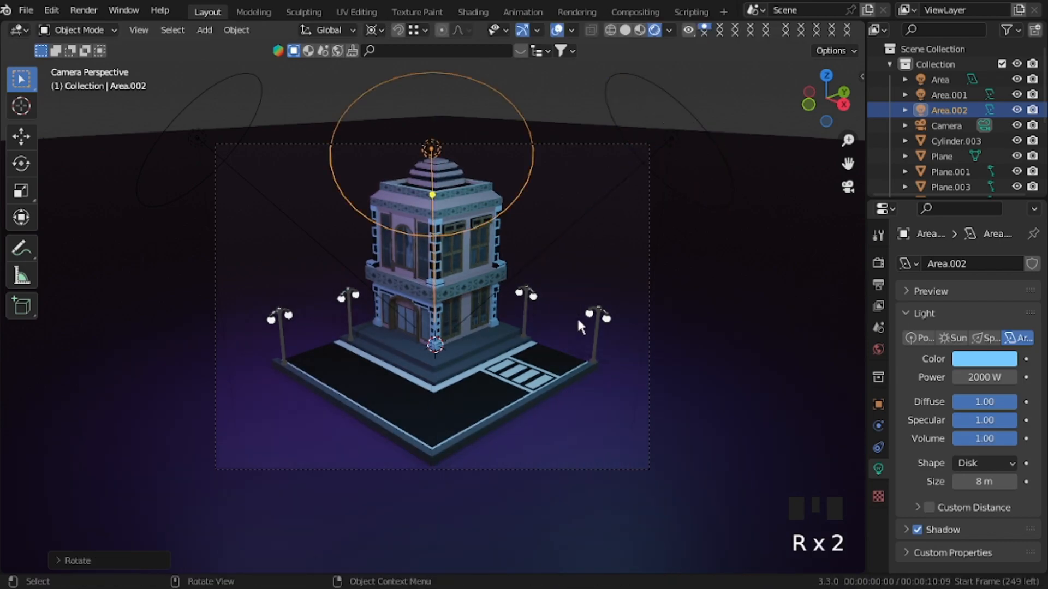
Step: Tilt the front-corner light about 12° around its local X axis to lower it, and set its color to a very pale lavender
{"action": "key", "text": "r"}
{"action": "key", "text": "x"}
{"action": "key", "text": "x"}
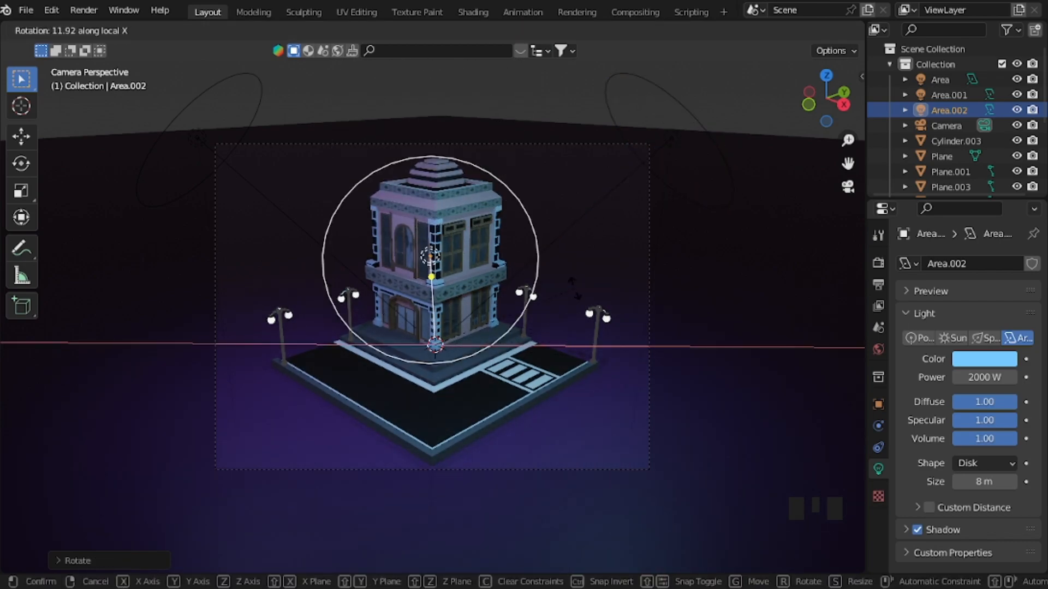
{"action": "left_click", "coordinate": [573, 288]}
{"action": "left_click", "coordinate": [984, 359]}
{"action": "left_click", "coordinate": [935, 198]}
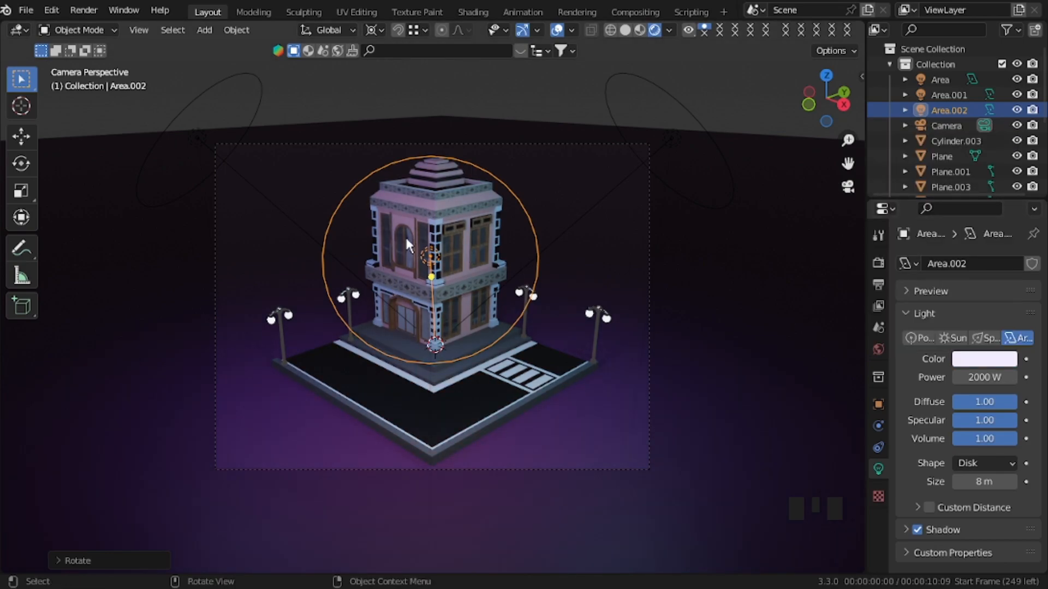
Step: Add a new area light at the 3D cursor and set its size to 8 m
{"action": "key", "text": "KP_Subtract"}
{"action": "key", "text": "KP_Subtract"}
{"action": "key", "text": "KP_Subtract"}
{"action": "key", "text": "shift+a"}
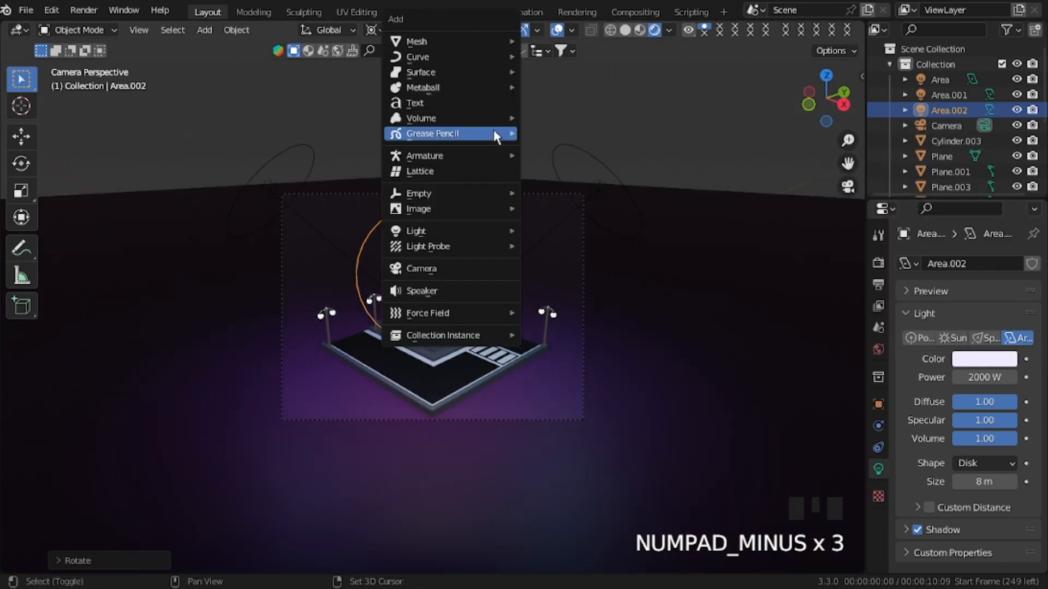
{"action": "mouse_move", "coordinate": [427, 231]}
{"action": "left_click", "coordinate": [553, 281]}
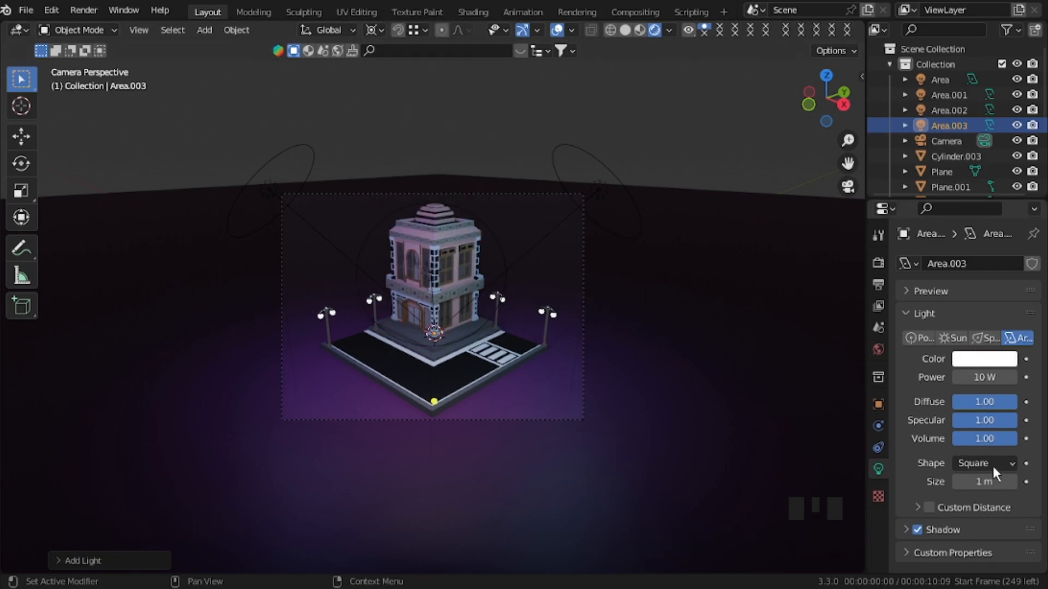
{"action": "type", "text": "8"}
{"action": "key", "text": "Return"}
Step: Raise the new square light about 21 m along Z, and shift it horizontally well clear of the building on the -X side
{"action": "key", "text": "g"}
{"action": "key", "text": "z"}
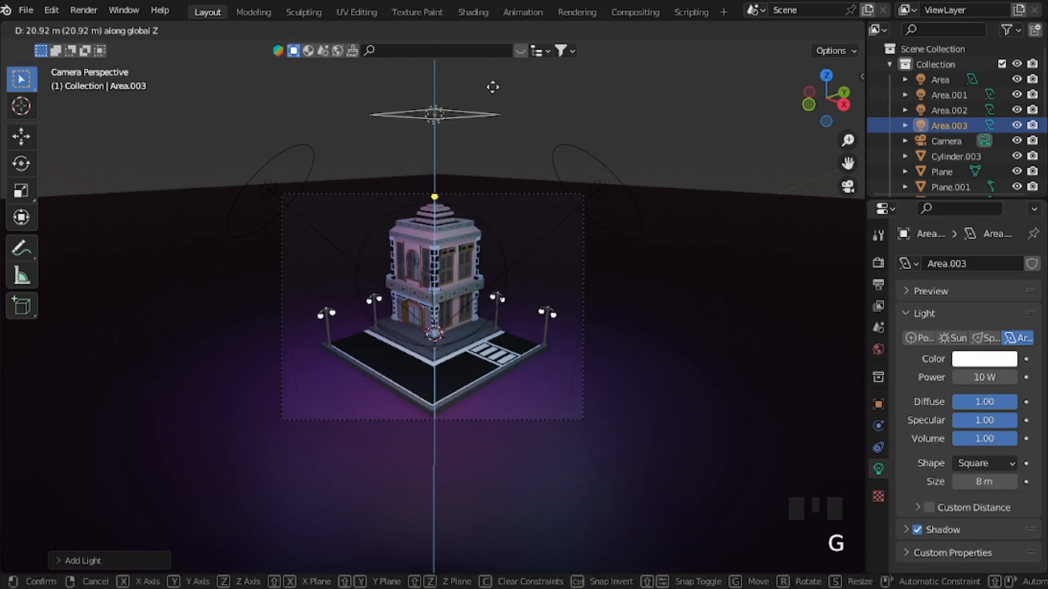
{"action": "left_click", "coordinate": [492, 87]}
{"action": "key", "text": "KP_Add"}
{"action": "key", "text": "KP_Add"}
{"action": "key", "text": "KP_Add"}
{"action": "key", "text": "KP_Add"}
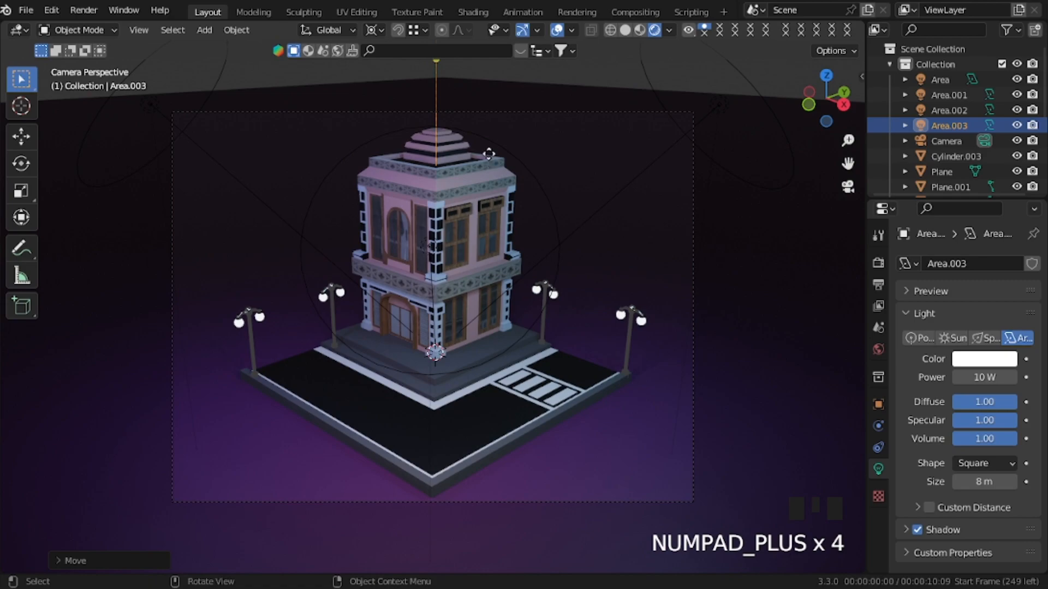
{"action": "key", "text": "g"}
{"action": "key", "text": "y"}
{"action": "left_click", "coordinate": [259, 139]}
Step: In top view, duplicate the square light along X until level with the 3D cursor, and move the copy along Y behind the building
{"action": "key", "text": "KP_7"}
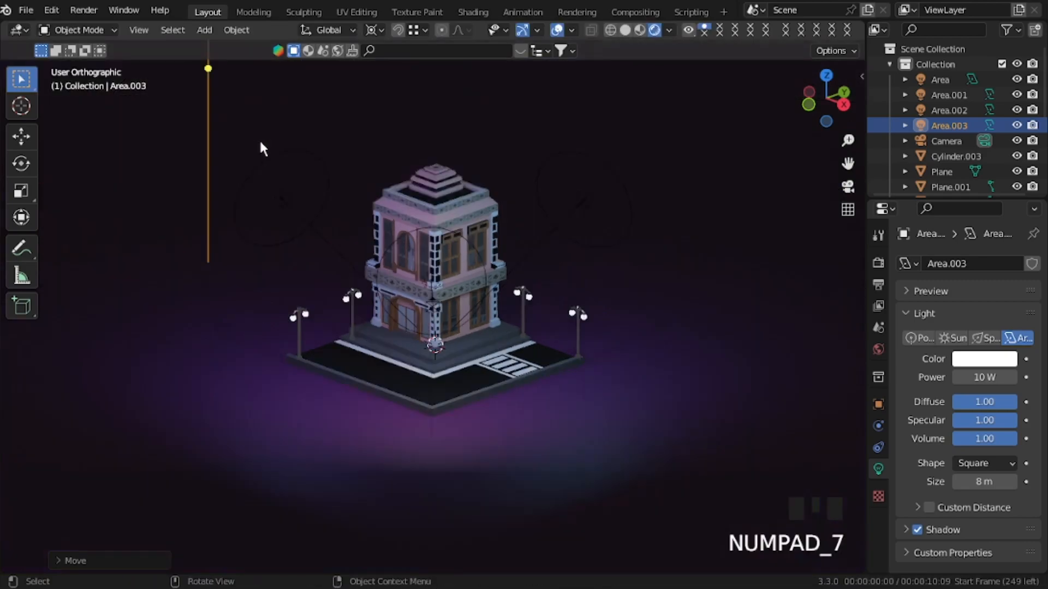
{"action": "key", "text": "KP_Subtract"}
{"action": "key", "text": "KP_Subtract"}
{"action": "key", "text": "KP_Subtract"}
{"action": "key", "text": "KP_Subtract"}
{"action": "key", "text": "KP_Subtract"}
{"action": "key", "text": "KP_Subtract"}
{"action": "key", "text": "KP_Subtract"}
{"action": "key", "text": "KP_Subtract"}
{"action": "key", "text": "KP_Subtract"}
{"action": "key", "text": "KP_Subtract"}
{"action": "key", "text": "KP_Subtract"}
{"action": "key", "text": "KP_Subtract"}
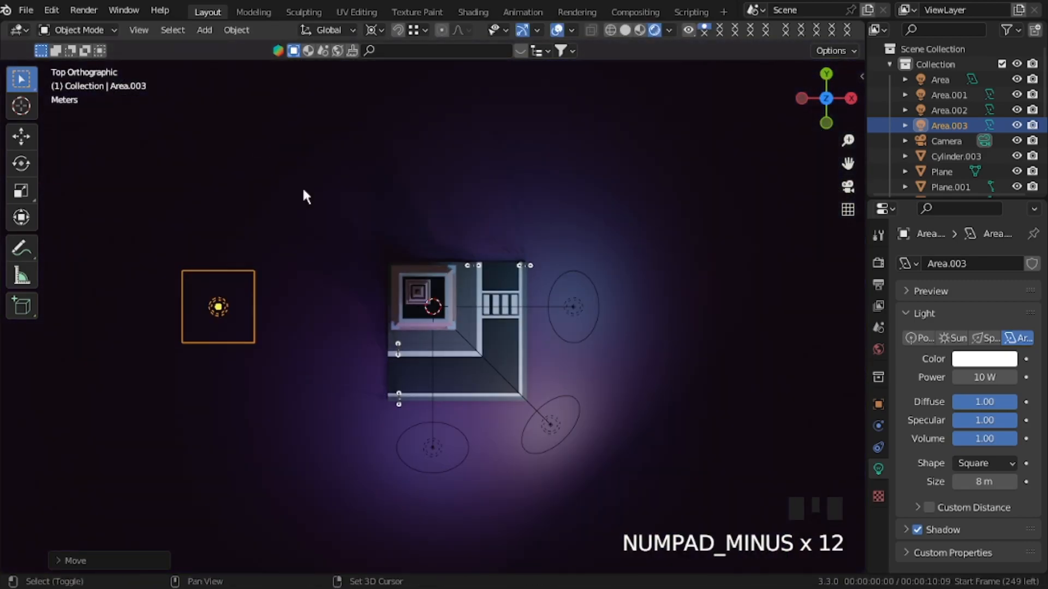
{"action": "middle_click_drag", "start_coordinate": [302, 186], "coordinate": [349, 248], "text": "shift"}
{"action": "key", "text": "shift+d"}
{"action": "key", "text": "x"}
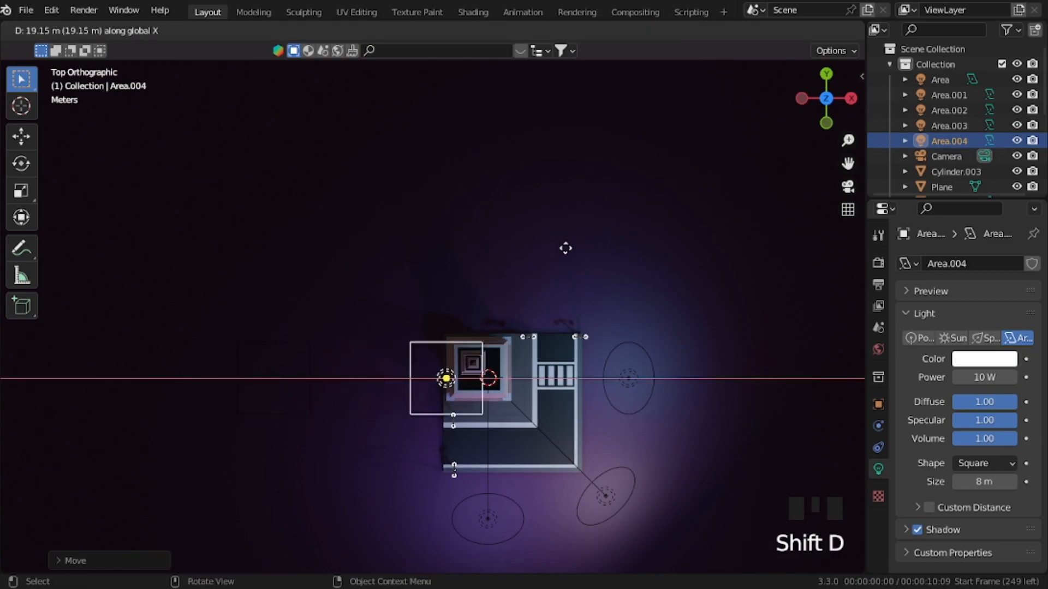
{"action": "left_click", "coordinate": [566, 251]}
{"action": "key", "text": "g"}
{"action": "key", "text": "y"}
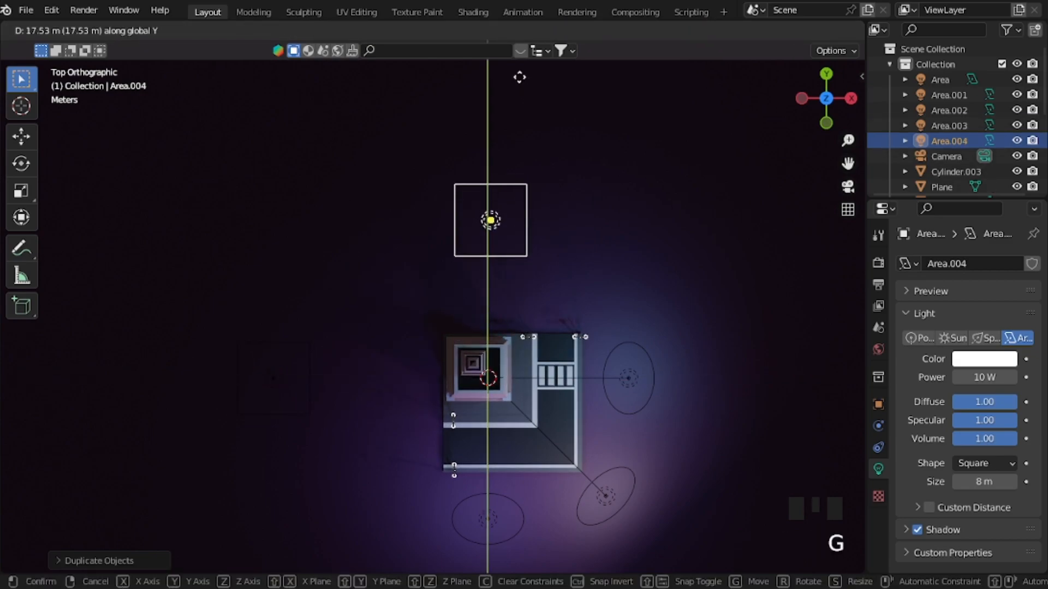
{"action": "left_click", "coordinate": [520, 158]}
Step: Duplicate the +Y square light and place the copy diagonally behind the building's rear corner, between the other two square lights
{"action": "key", "text": "shift+d"}
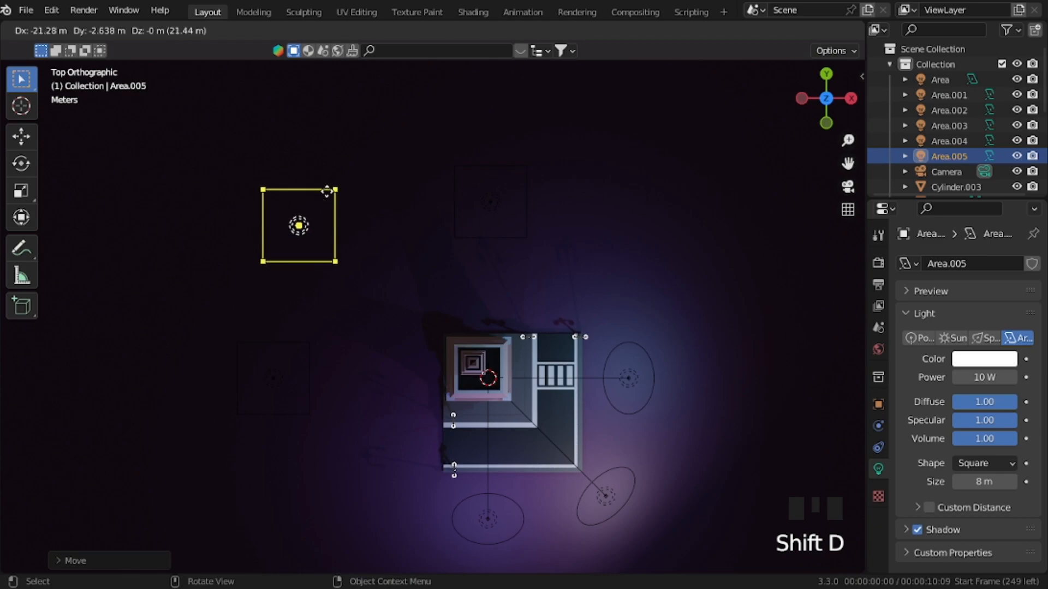
{"action": "left_click", "coordinate": [171, 231]}
Step: Set the power of the square area light on the building's +Y side to 5000 W
{"action": "left_click", "coordinate": [482, 208]}
{"action": "left_click", "coordinate": [977, 376]}
{"action": "type", "text": "5"}
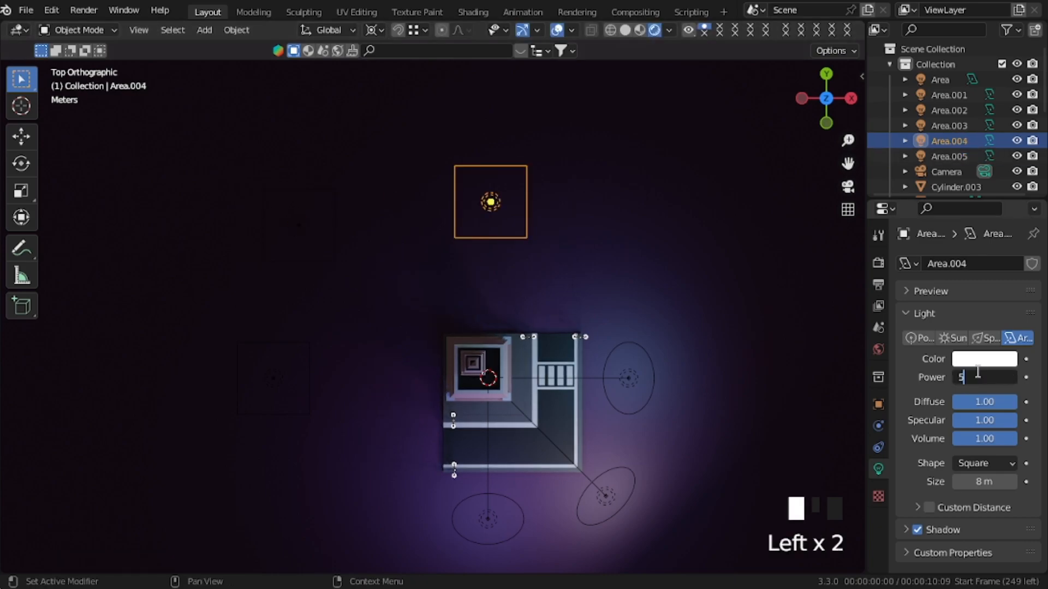
{"action": "type", "text": "000"}
{"action": "key", "text": "Return"}
Step: Set the power of the square area light on the building's -X side to 5000 W as well
{"action": "left_click", "coordinate": [309, 227]}
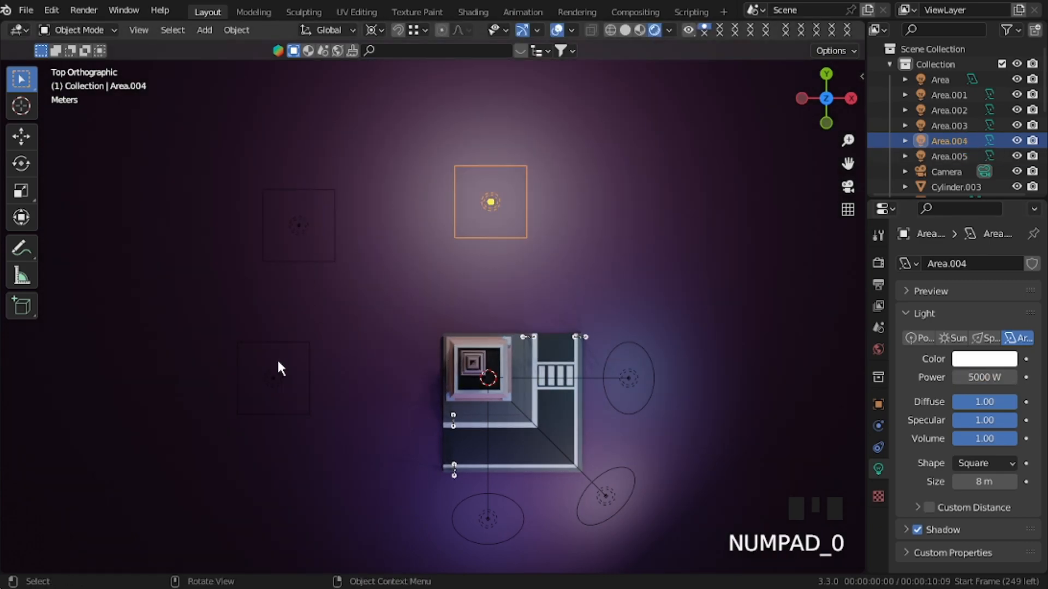
{"action": "left_click", "coordinate": [275, 373]}
{"action": "left_click", "coordinate": [984, 359]}
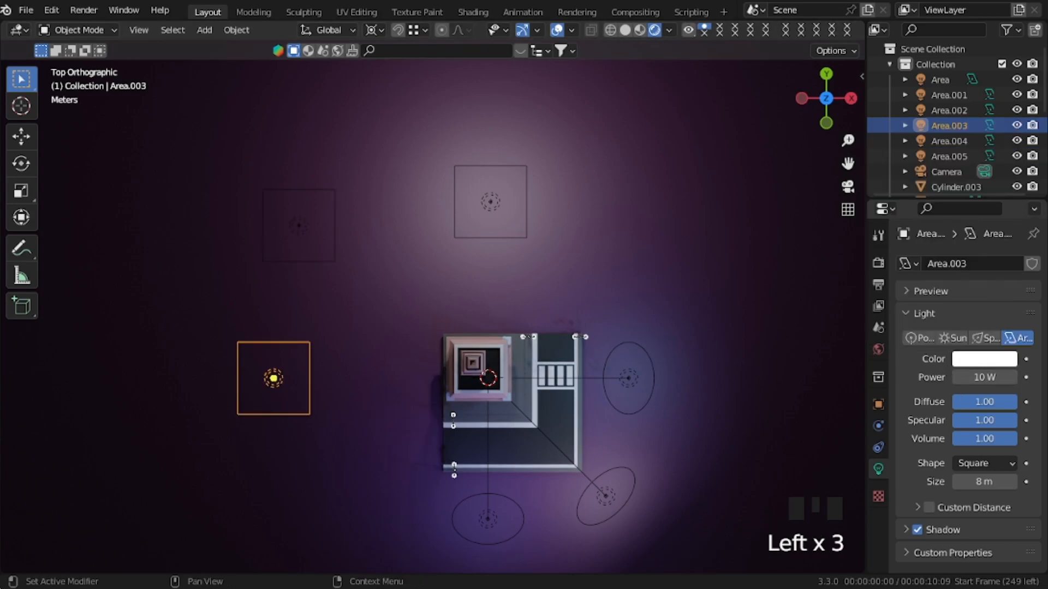
{"action": "left_click", "coordinate": [983, 377]}
{"action": "key", "text": "BackSpace"}
{"action": "key", "text": "BackSpace"}
{"action": "key", "text": "BackSpace"}
{"action": "type", "text": "50"}
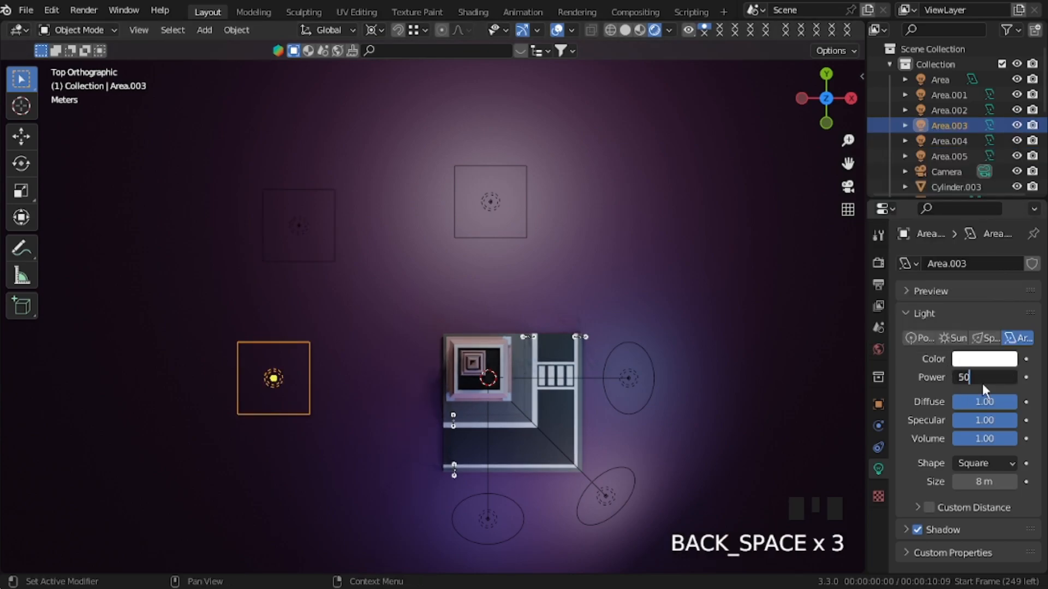
{"action": "type", "text": "0"}
{"action": "key", "text": "Return"}
Step: Set the power of the diagonal rear-corner area light to 2500 W
{"action": "left_click", "coordinate": [294, 225]}
{"action": "left_click", "coordinate": [992, 365]}
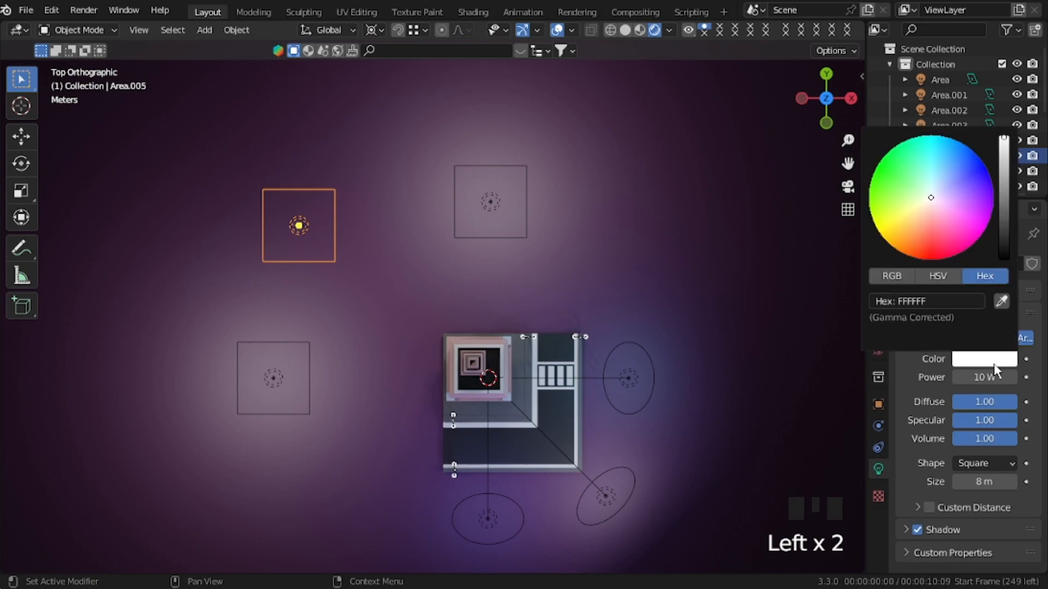
{"action": "left_click", "coordinate": [984, 377]}
{"action": "type", "text": "2500"}
{"action": "key", "text": "Return"}
Step: Set the color of the square light on the +Y side to light pink FFB6EF
{"action": "left_click", "coordinate": [484, 210]}
{"action": "left_click", "coordinate": [480, 201]}
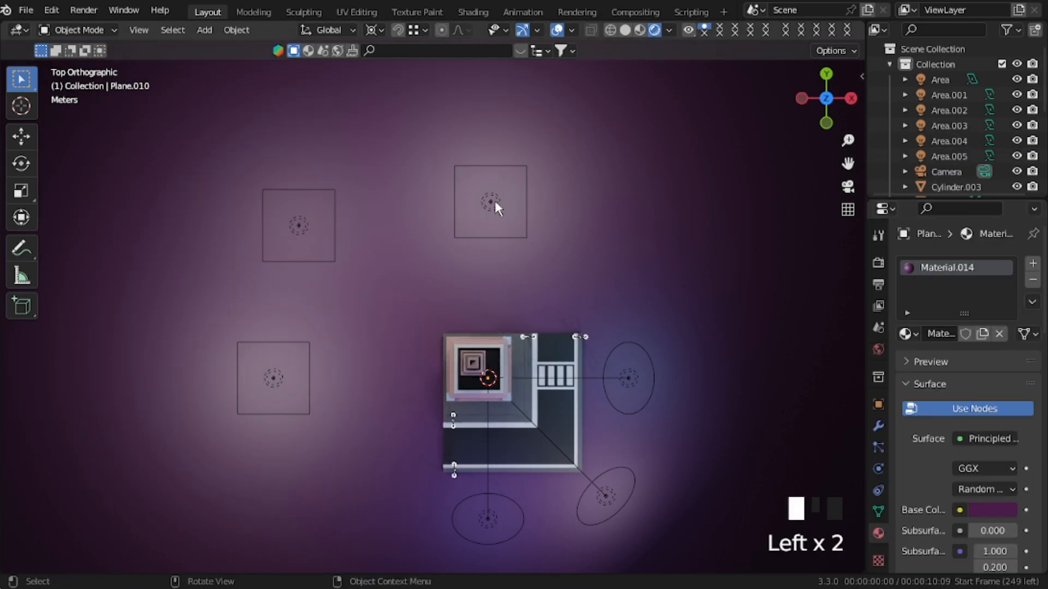
{"action": "left_click", "coordinate": [987, 360]}
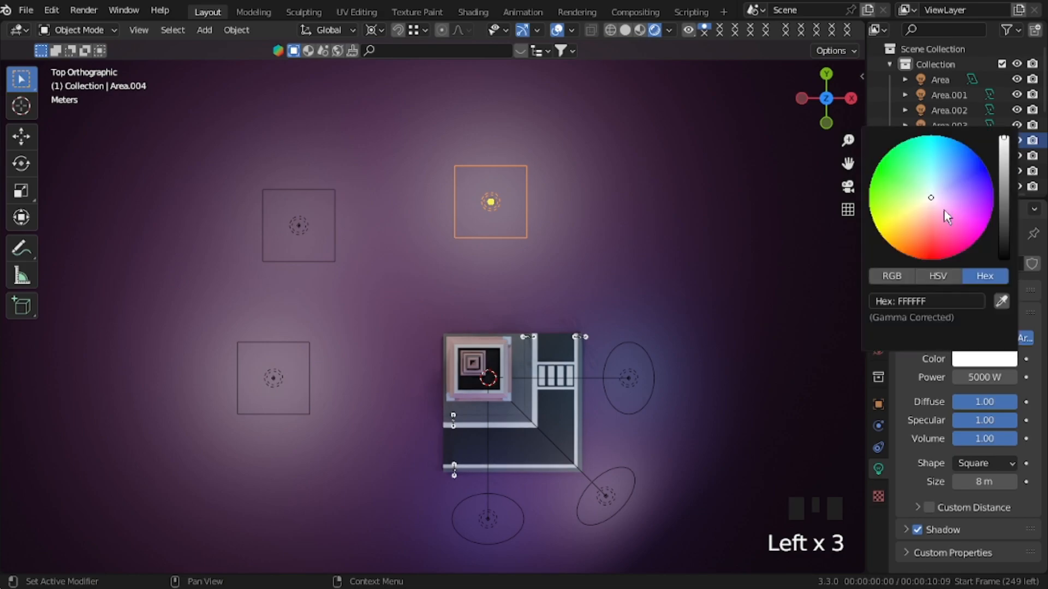
{"action": "left_click", "coordinate": [945, 216]}
Step: Copy the light pink hex color FFB6EF from the +Y light to the square light on the -X side
{"action": "left_click", "coordinate": [984, 359]}
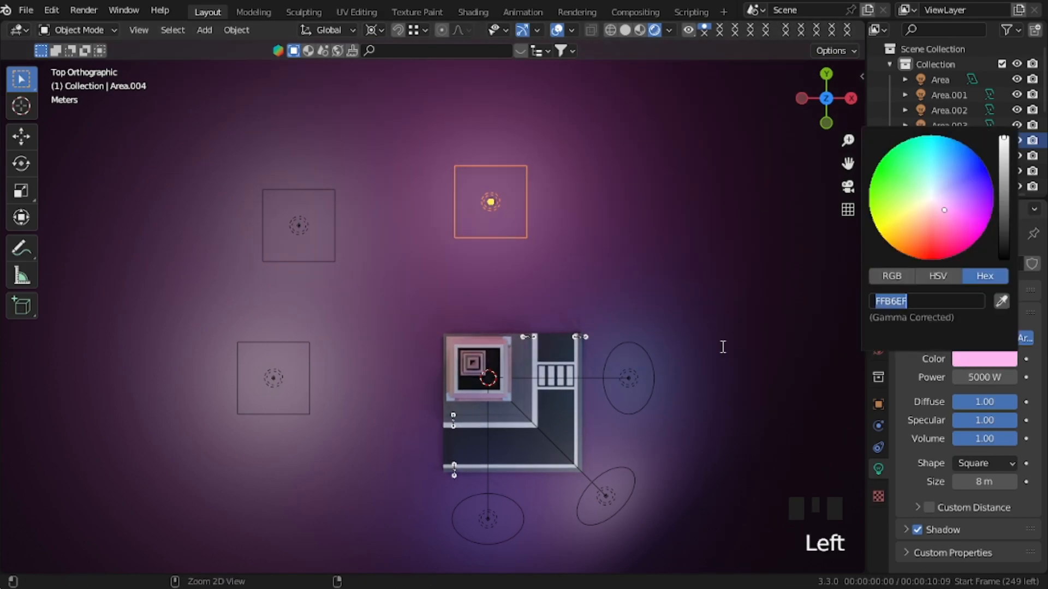
{"action": "left_click", "coordinate": [266, 377]}
{"action": "left_click", "coordinate": [267, 377]}
{"action": "left_click", "coordinate": [980, 356]}
{"action": "double_click", "coordinate": [914, 299]}
{"action": "type", "text": "FFB0EF"}
{"action": "key", "text": "Return"}
Step: Set the color of the diagonal rear-corner light to magenta FF47EA
{"action": "left_click", "coordinate": [303, 226]}
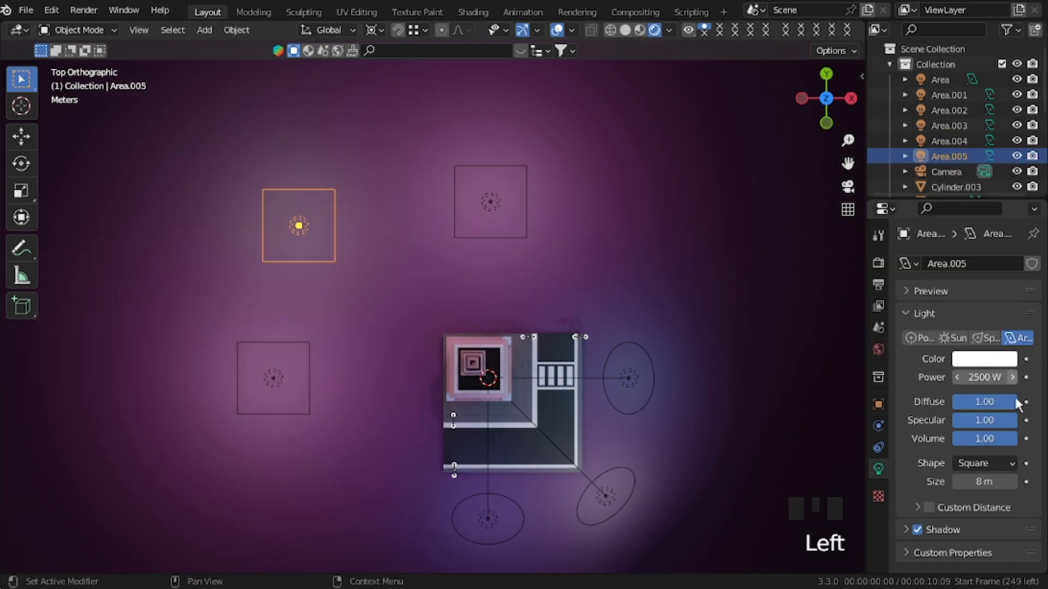
{"action": "left_click", "coordinate": [984, 359]}
{"action": "left_click", "coordinate": [969, 230]}
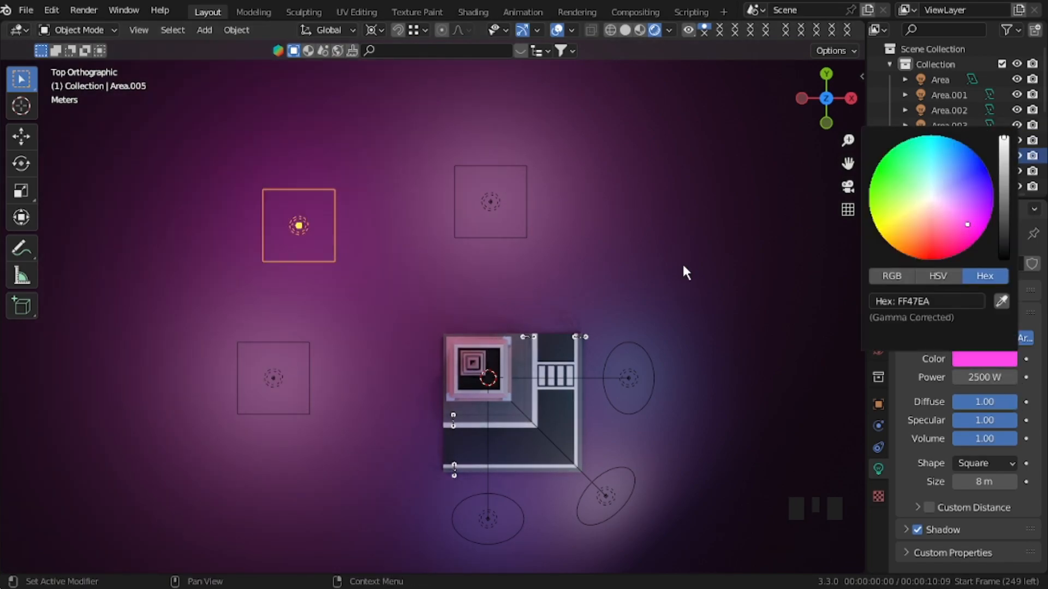
Step: Switch to the camera view and define a render region covering the whole camera frame
{"action": "key", "text": "KP_0"}
{"action": "key", "text": "ctrl+b"}
{"action": "left_click_drag", "start_coordinate": [156, 94], "coordinate": [754, 512]}
Step: Enable Ambient Occlusion and Bloom in the scene's render settings
{"action": "left_click", "coordinate": [878, 262]}
{"action": "scroll", "coordinate": [968, 376], "scroll_direction": "down", "scroll_amount": 5}
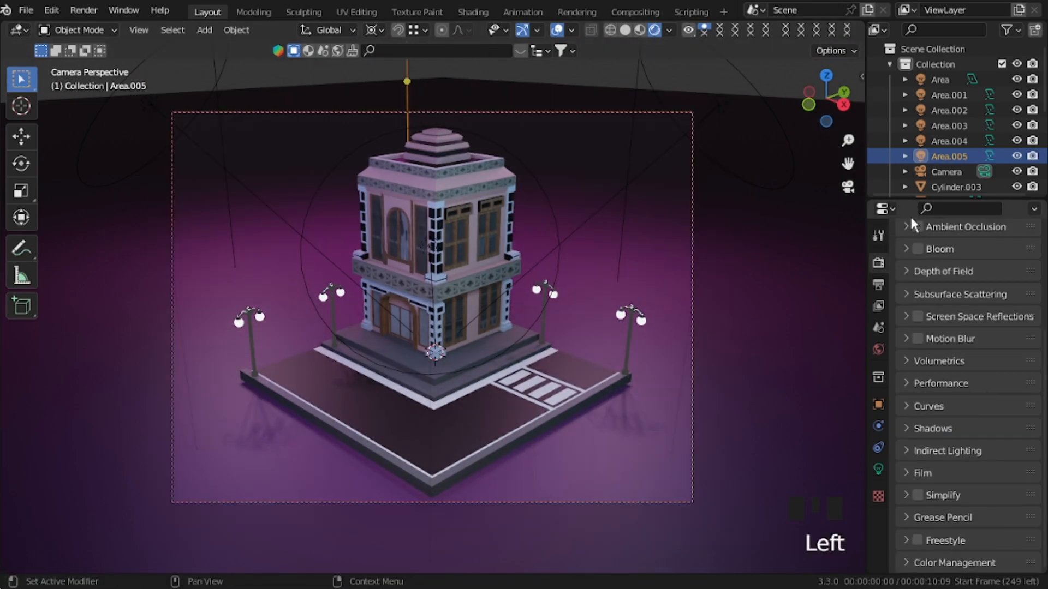
{"action": "left_click", "coordinate": [920, 248]}
Step: Set the Color Management look to High Contrast
{"action": "scroll", "coordinate": [992, 348], "scroll_direction": "down", "scroll_amount": 11}
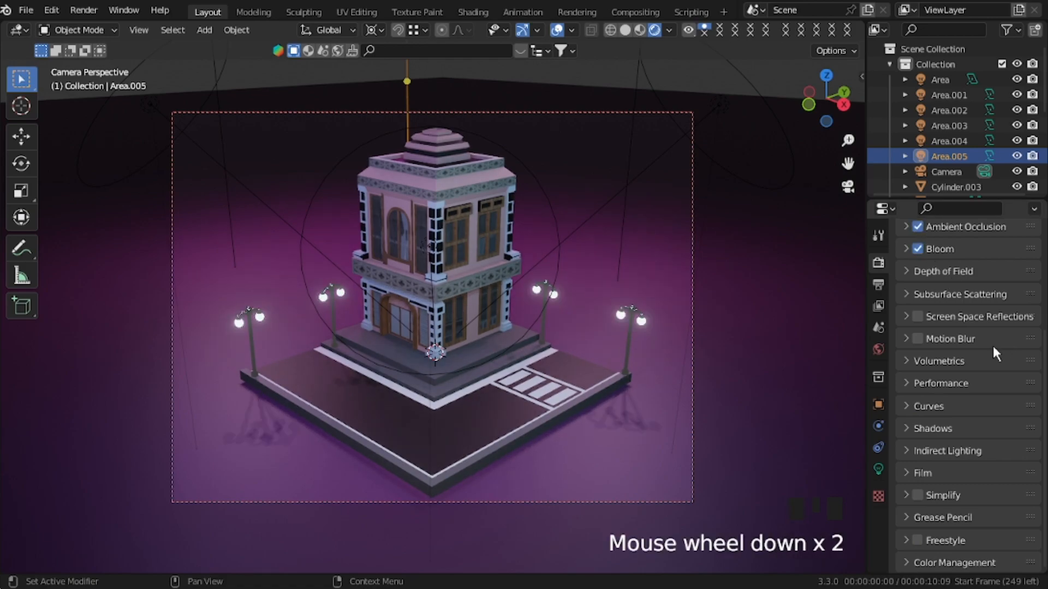
{"action": "left_click", "coordinate": [939, 563]}
{"action": "scroll", "coordinate": [943, 517], "scroll_direction": "down", "scroll_amount": 6}
{"action": "left_click", "coordinate": [994, 475]}
{"action": "left_click", "coordinate": [951, 408]}
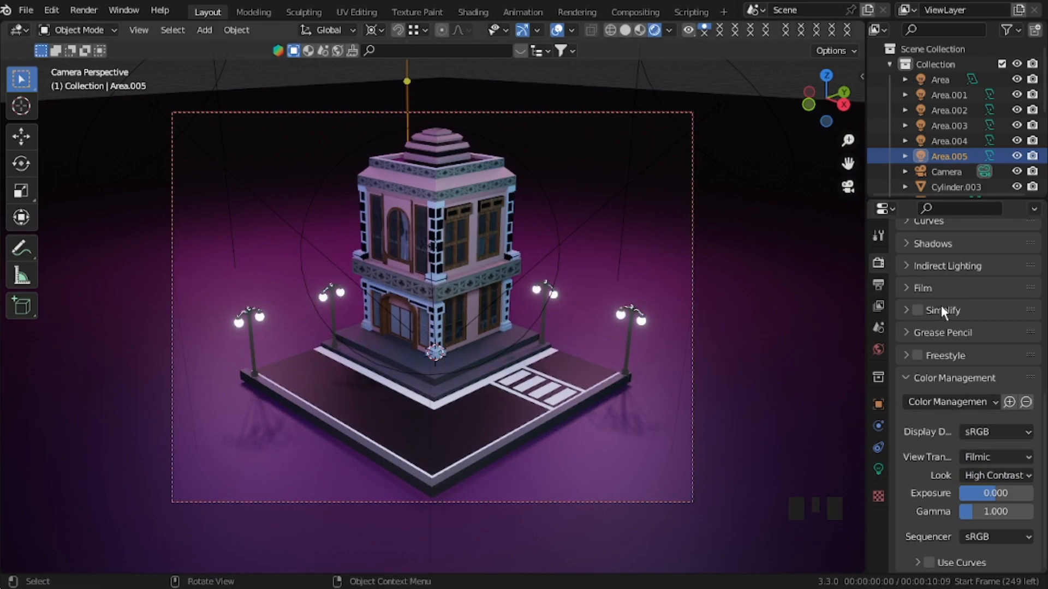
Step: Change the scene's render engine to Cycles
{"action": "scroll", "coordinate": [944, 297], "scroll_direction": "up", "scroll_amount": 15}
{"action": "left_click", "coordinate": [977, 263]}
{"action": "left_click", "coordinate": [966, 318]}
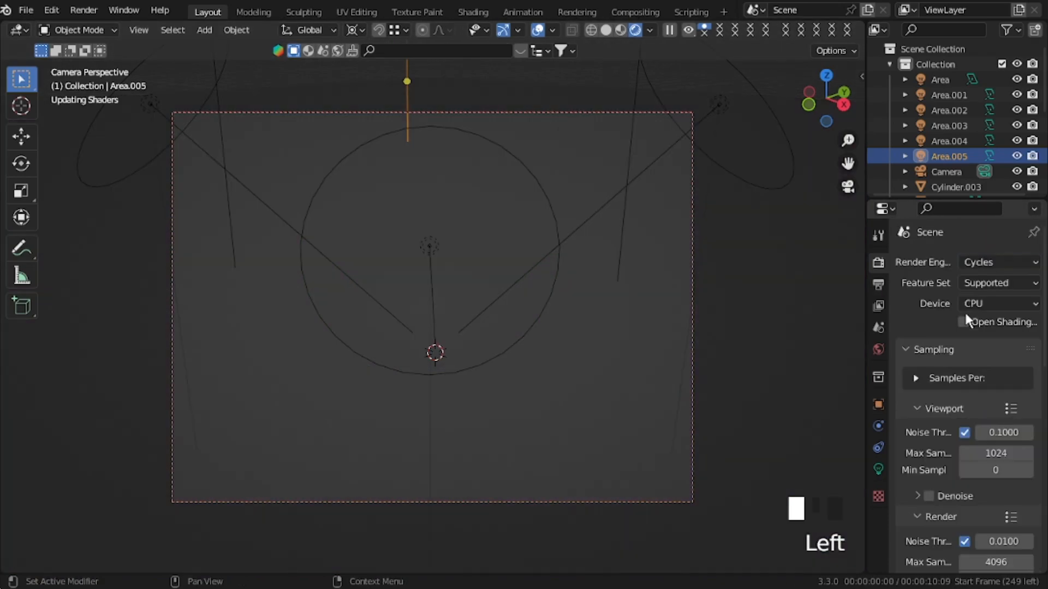